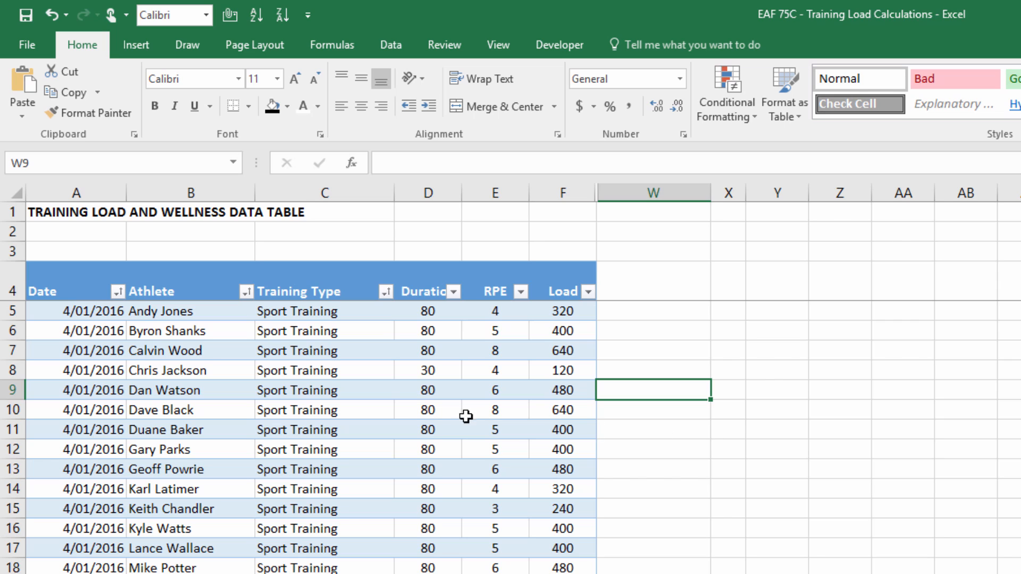
Check the first and last date entries in the training load data table.
{"action": "left_click", "coordinate": [91, 331]}
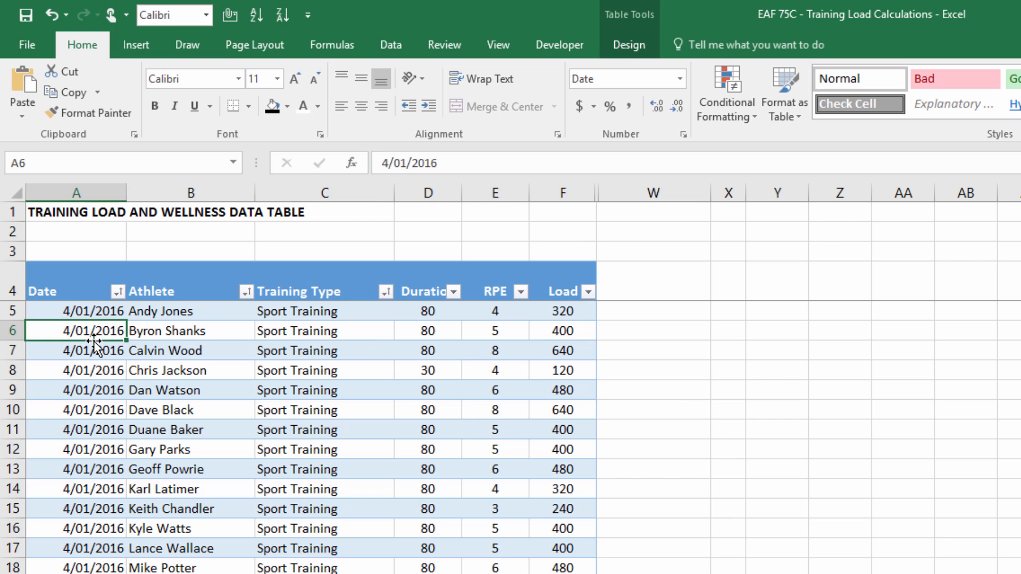
{"action": "double_click", "coordinate": [94, 340]}
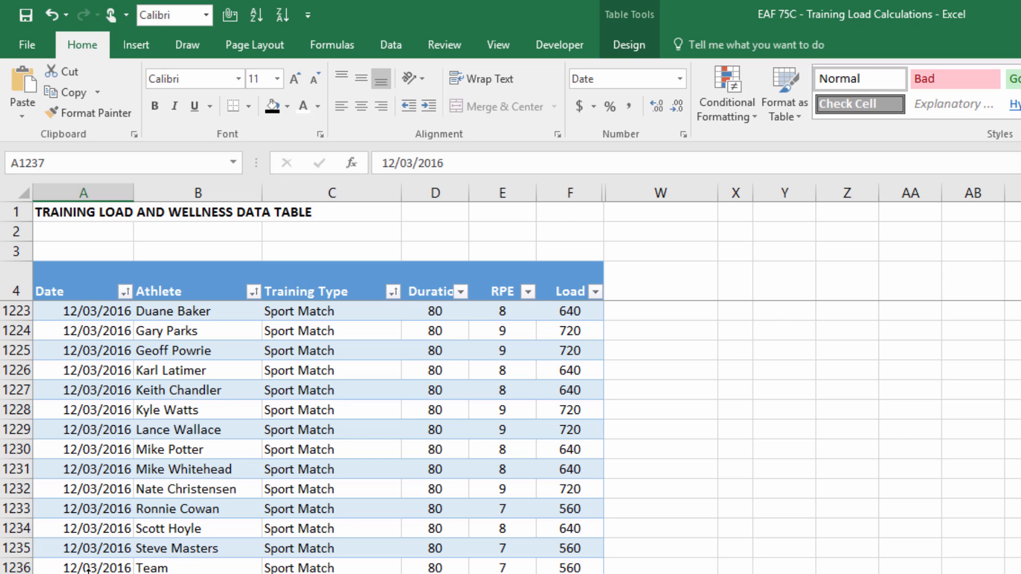
{"action": "key", "text": "ctrl+Up"}
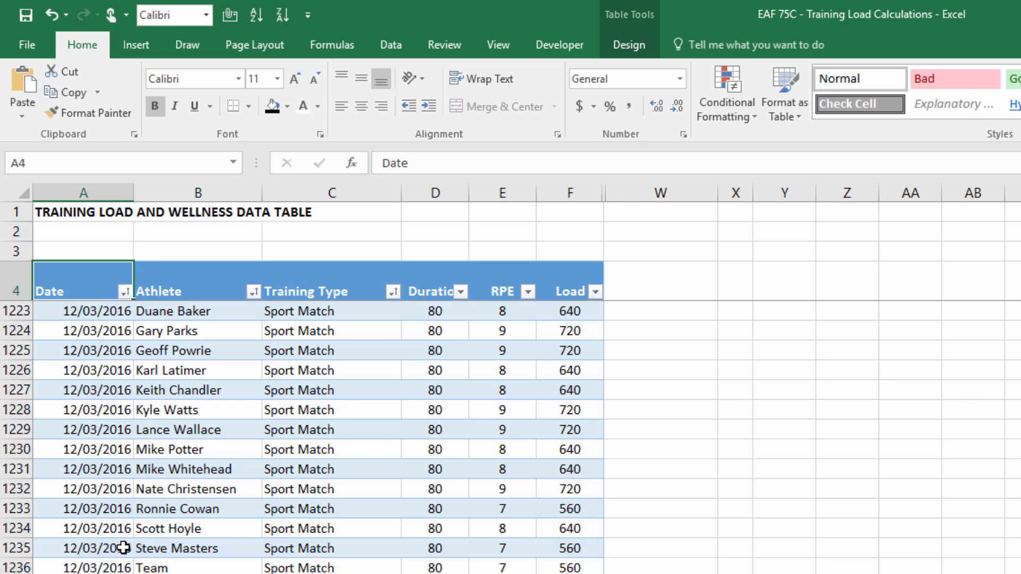
{"action": "key", "text": "Down"}
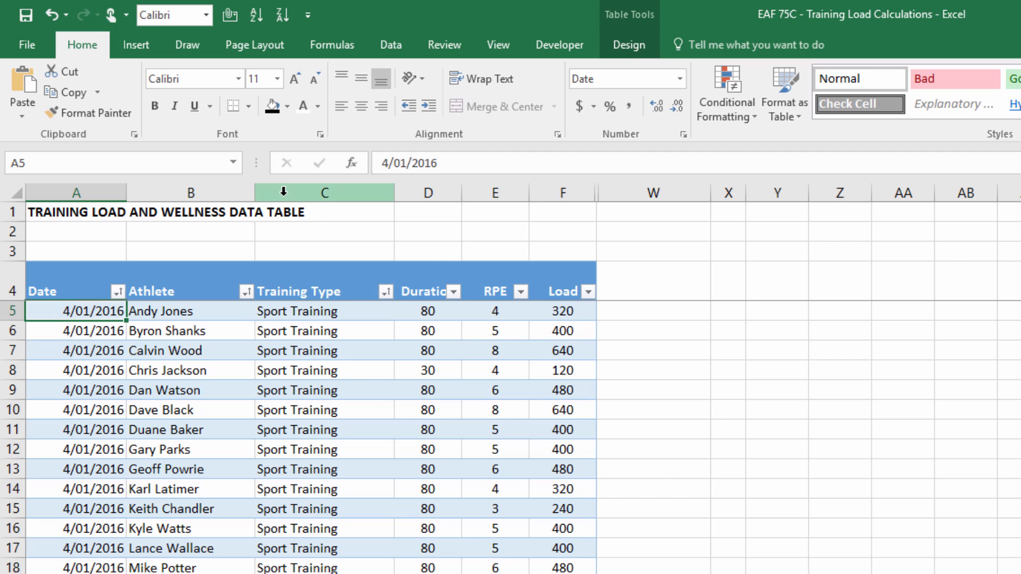
Insert a new table column before Athlete and title it Week.
{"action": "left_click", "coordinate": [155, 188]}
{"action": "right_click", "coordinate": [160, 192]}
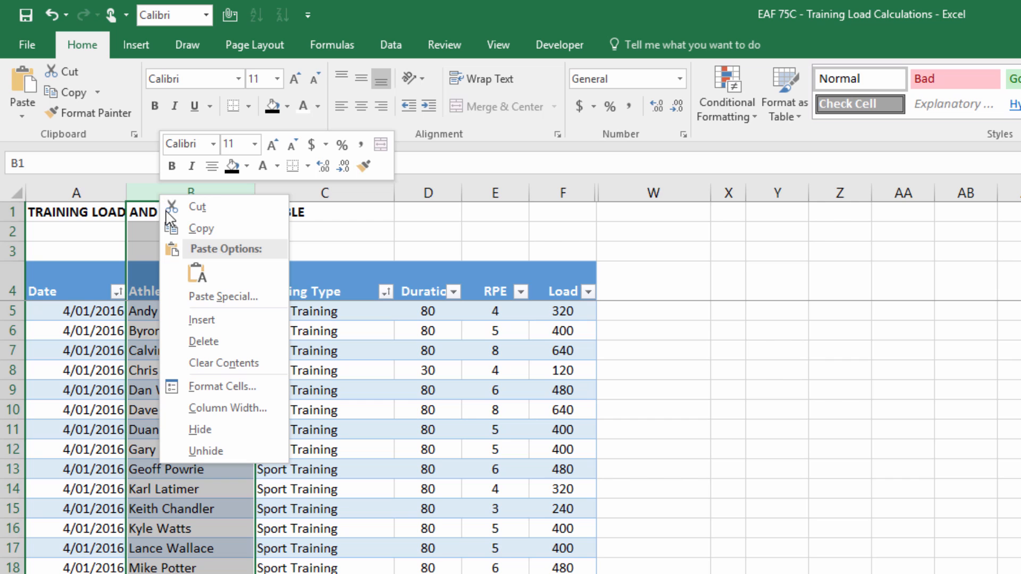
{"action": "left_click", "coordinate": [226, 320]}
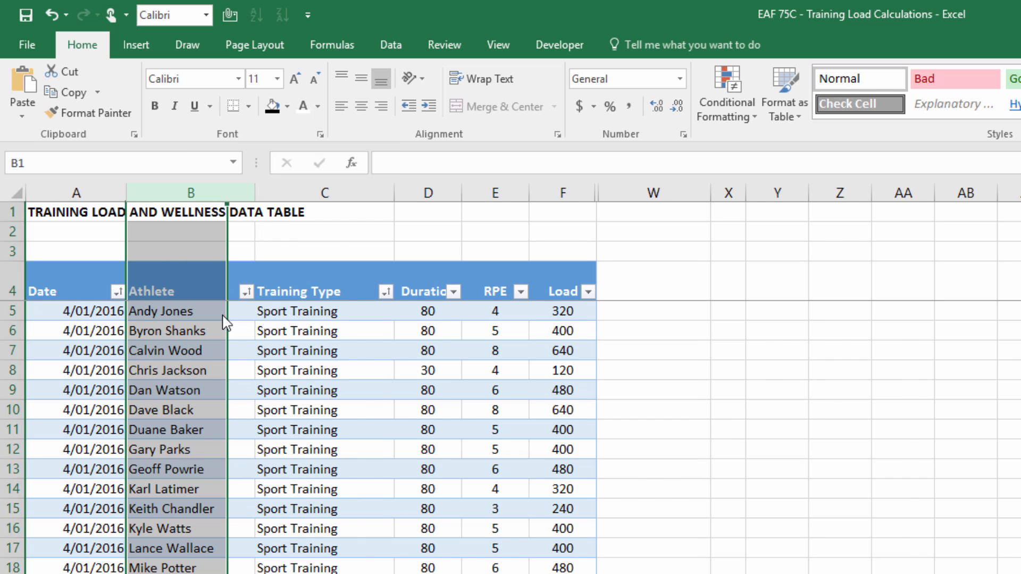
{"action": "left_click", "coordinate": [151, 291]}
{"action": "type", "text": "Week"}
{"action": "key", "text": "Return"}
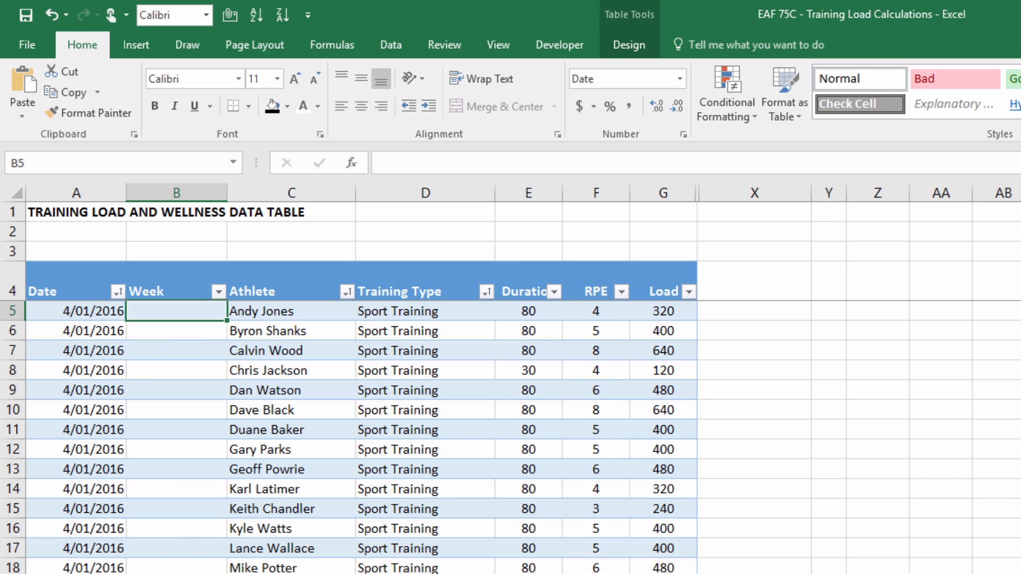
Examine the DateTable on the lookup tables sheet and its table properties.
{"action": "key", "text": "ctrl+Page_Down"}
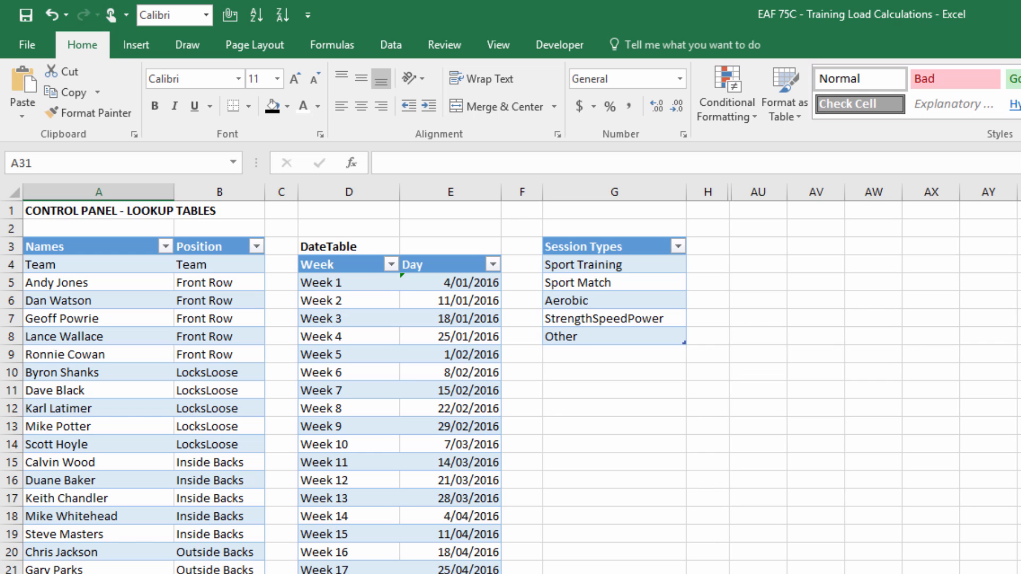
{"action": "left_click", "coordinate": [404, 287]}
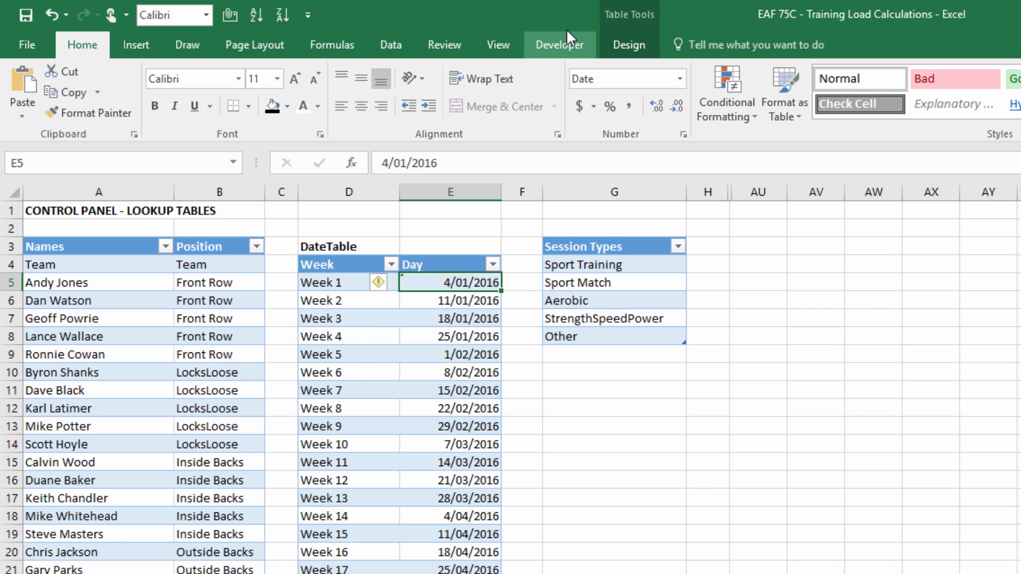
{"action": "left_click", "coordinate": [629, 46]}
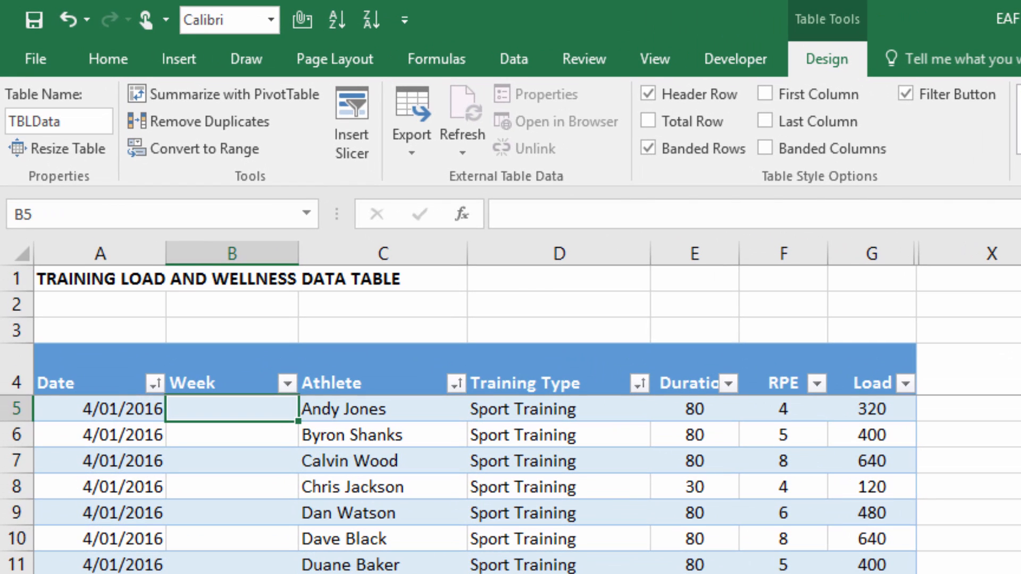
In cell B5 of the training data table, start an INDEX formula with TBLDates[Week] as the array.
{"action": "type", "text": "=index("}
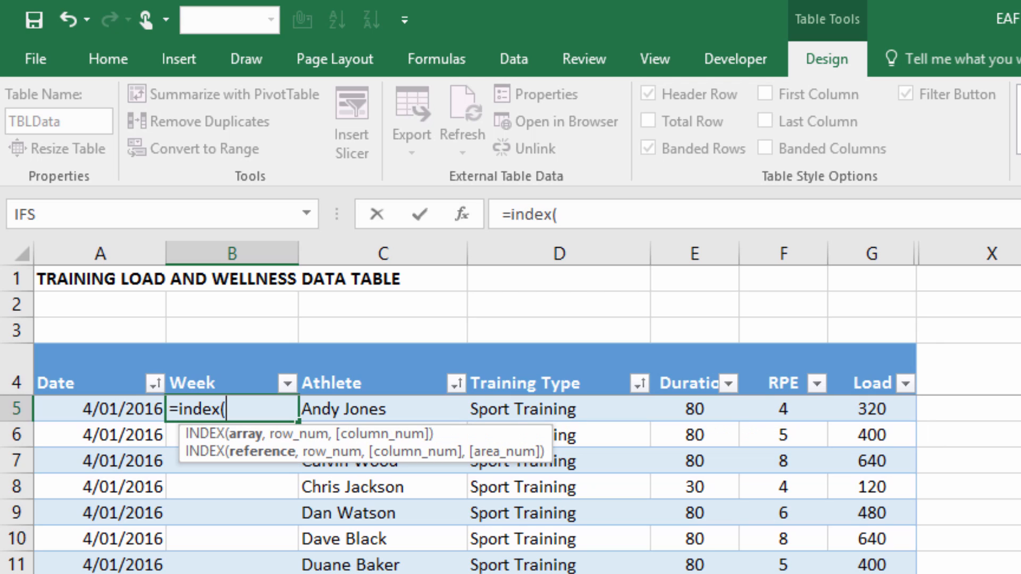
{"action": "type", "text": "tbld"}
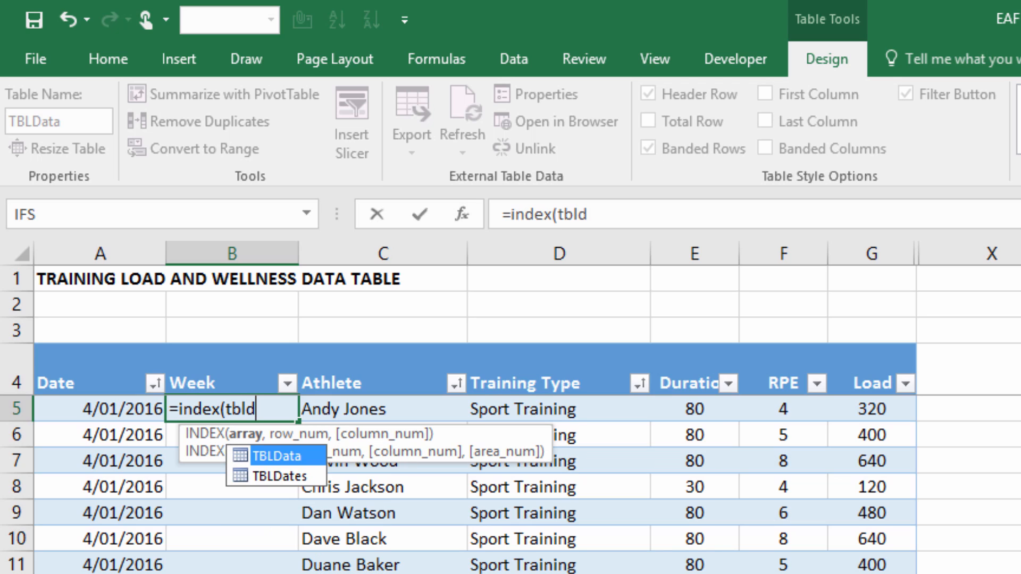
{"action": "key", "text": "Down"}
{"action": "key", "text": "Tab"}
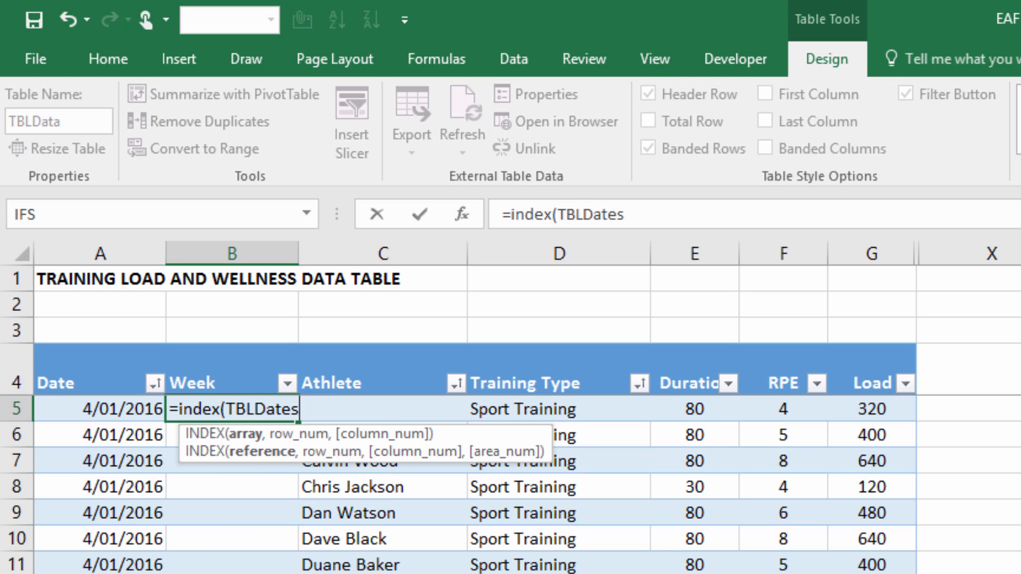
{"action": "type", "text": "["}
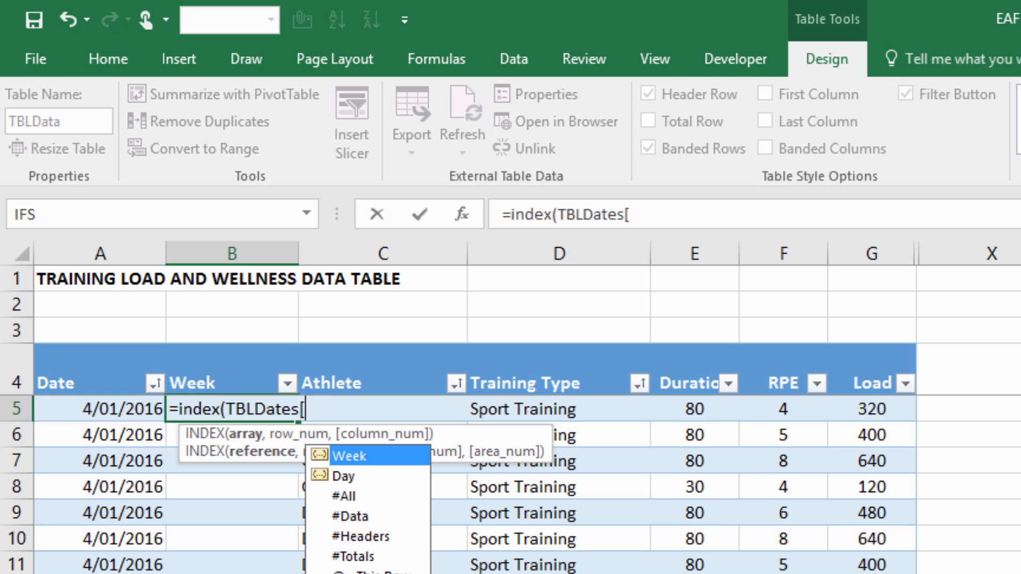
{"action": "key", "text": "Tab"}
{"action": "type", "text": "],"}
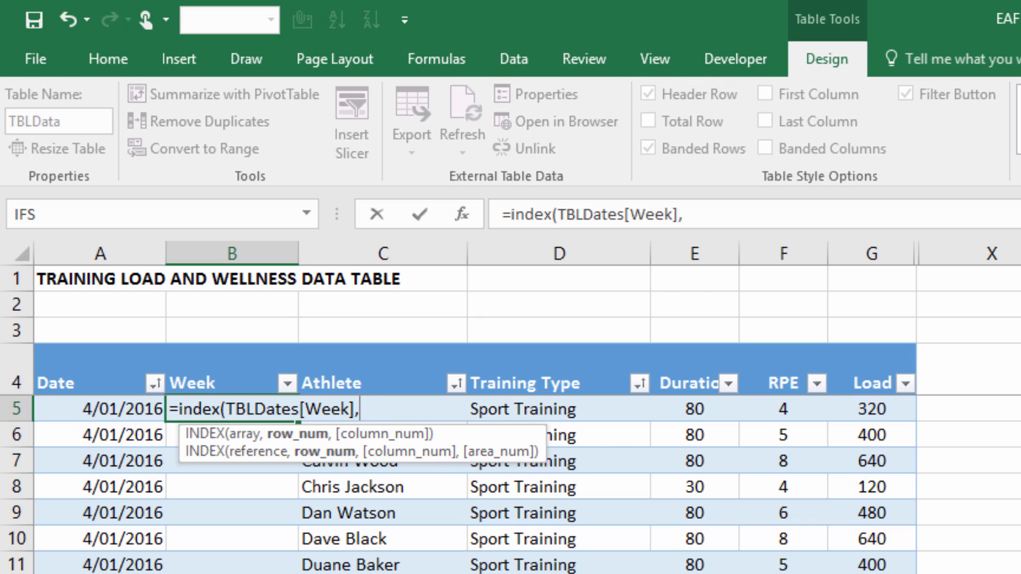
{"action": "type", "text": "match("}
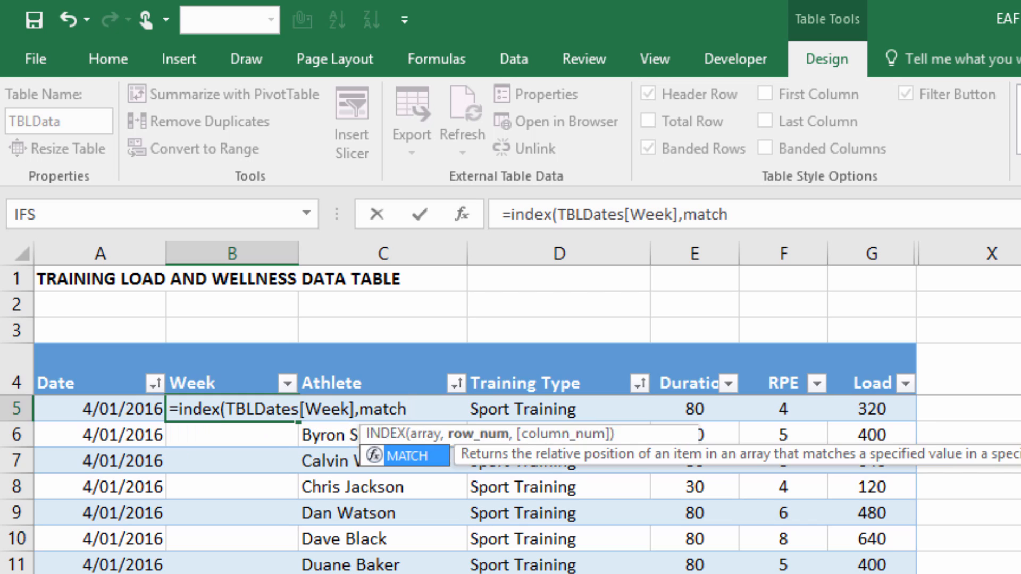
{"action": "left_click", "coordinate": [95, 410]}
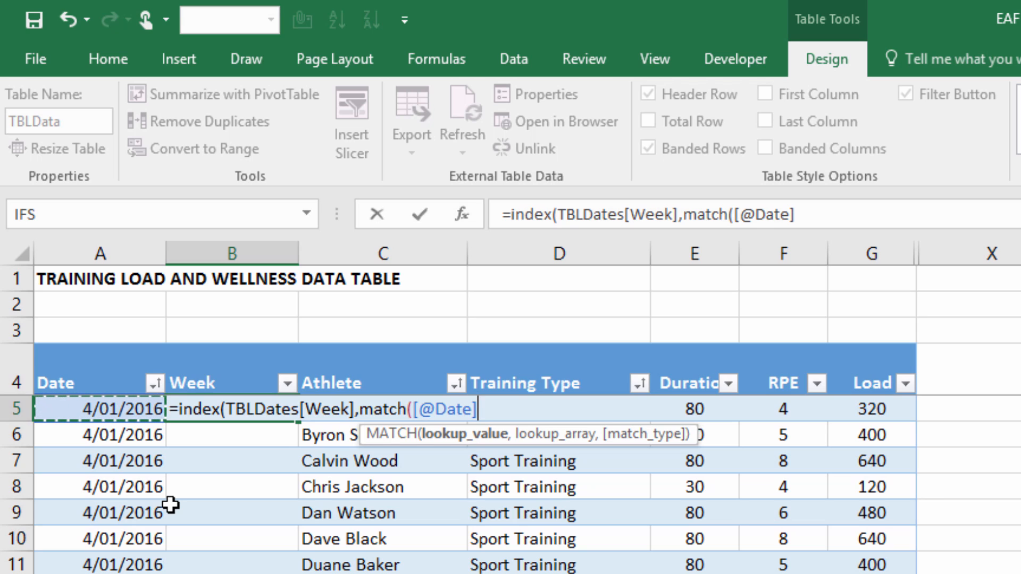
{"action": "type", "text": ",tbl"}
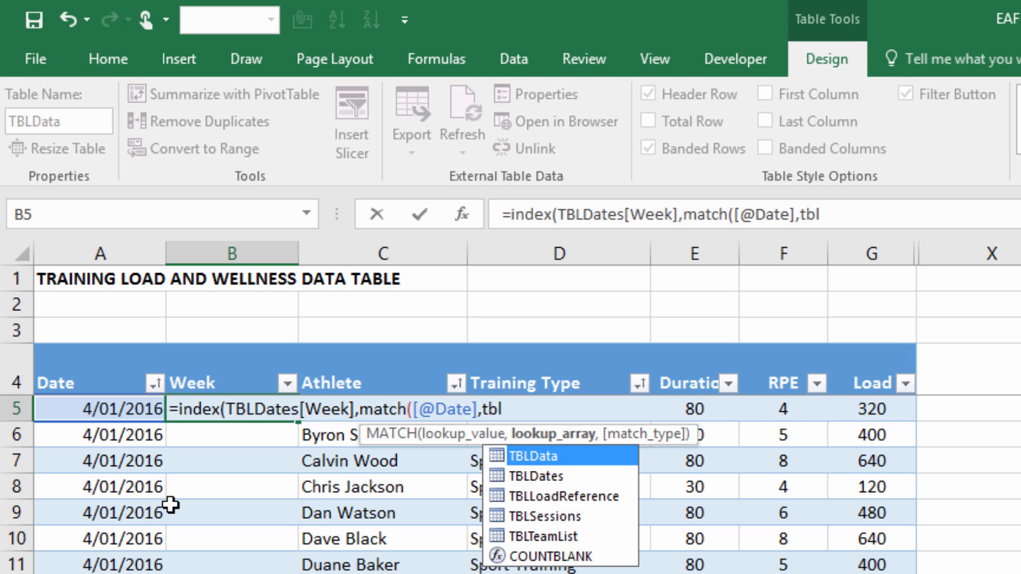
{"action": "key", "text": "Down"}
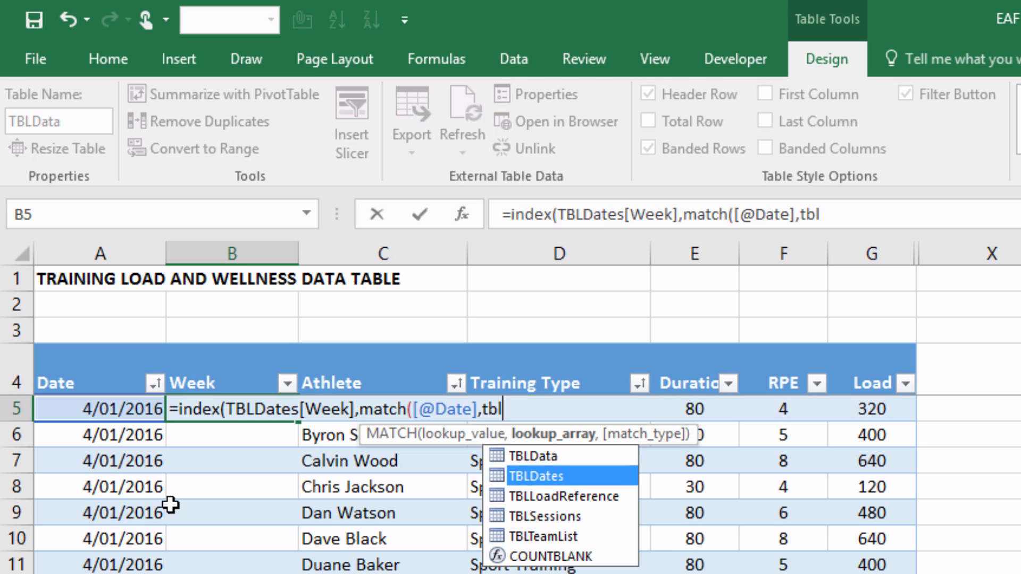
{"action": "key", "text": "Tab"}
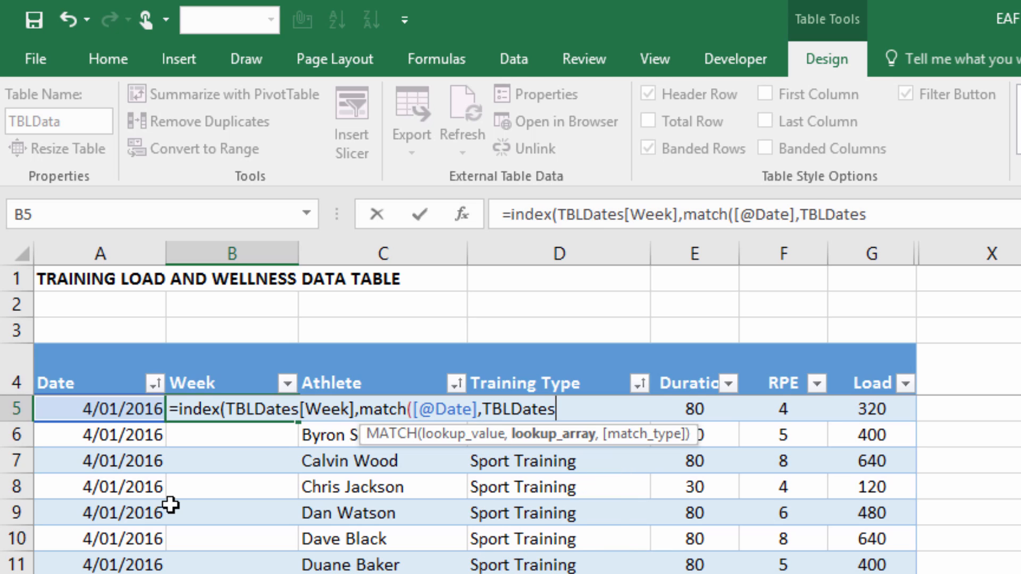
{"action": "type", "text": "["}
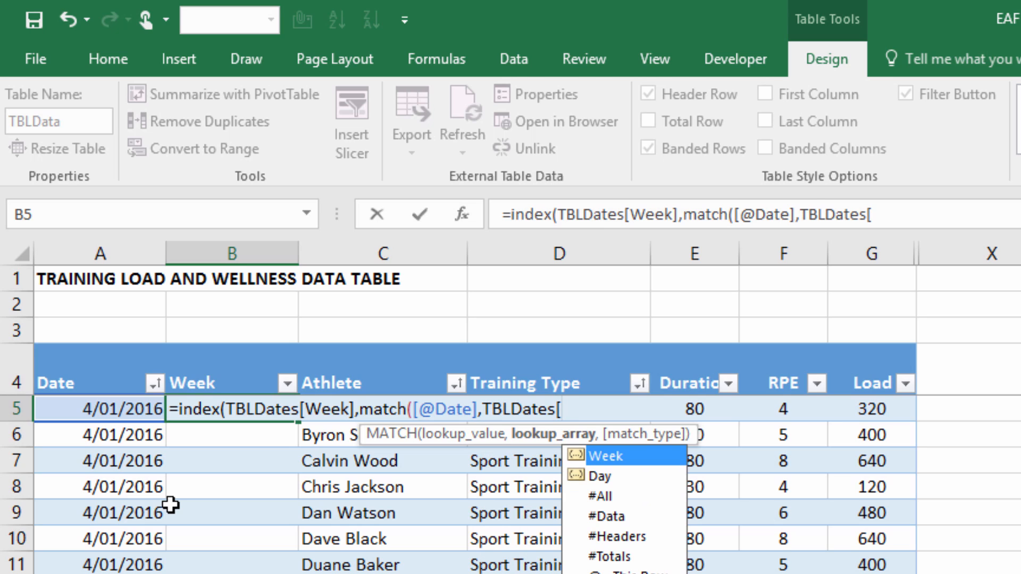
{"action": "key", "text": "Down"}
{"action": "key", "text": "Tab"}
{"action": "type", "text": "]"}
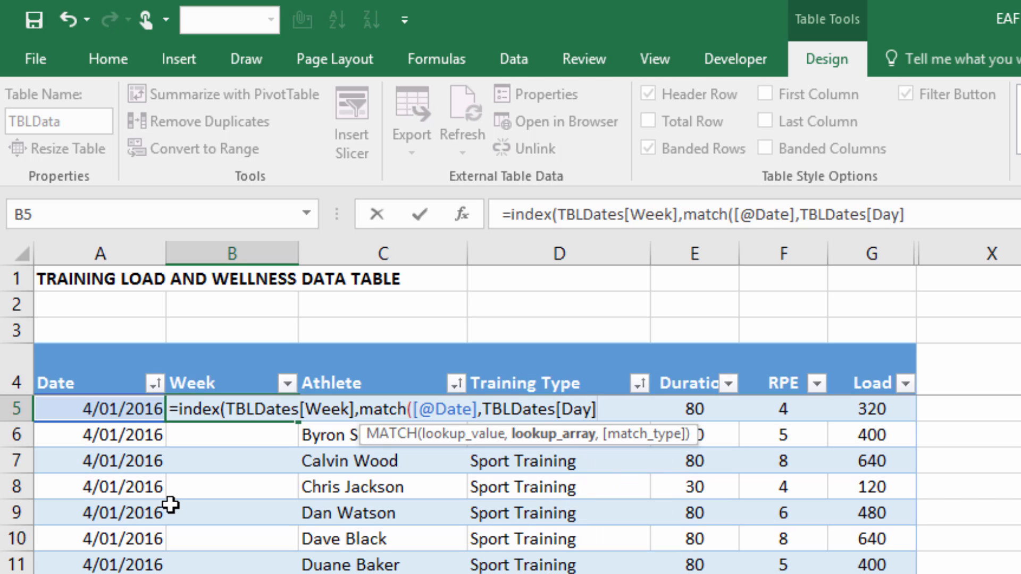
Set the match type to 1 (Less than) and complete the INDEX/MATCH formula for the Week column.
{"action": "type", "text": ","}
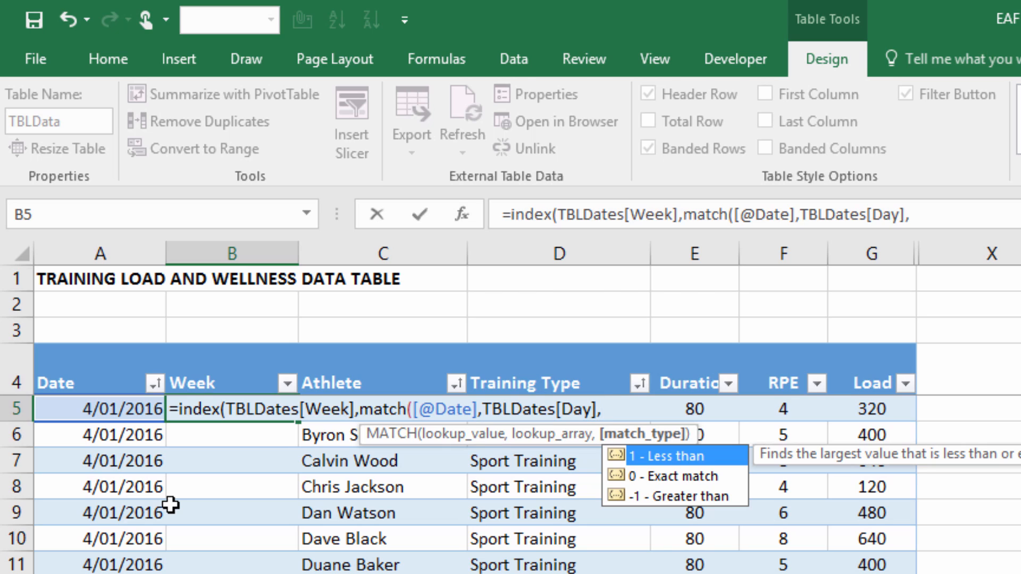
{"action": "type", "text": "1)"}
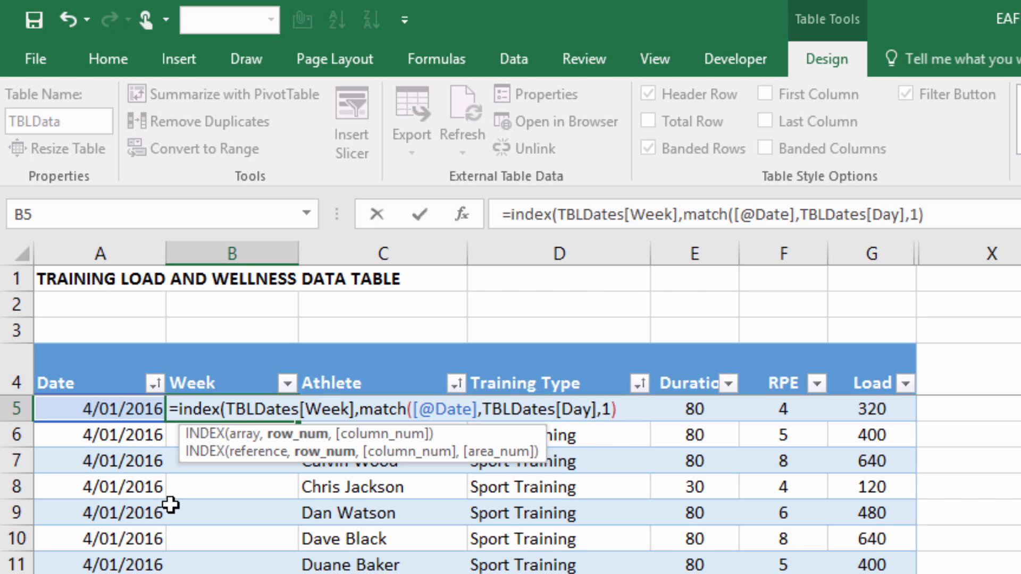
{"action": "type", "text": ")"}
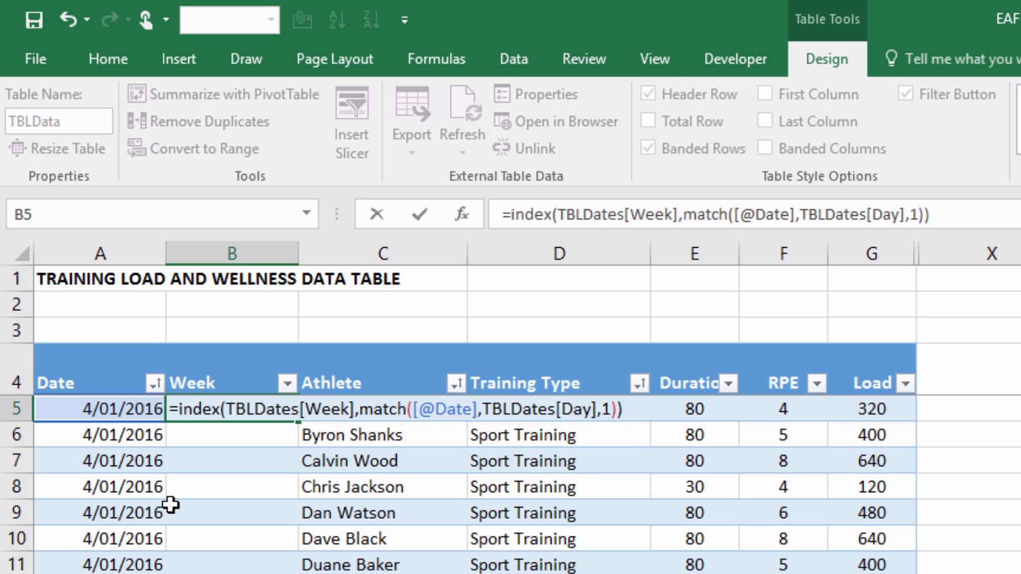
{"action": "key", "text": "Return"}
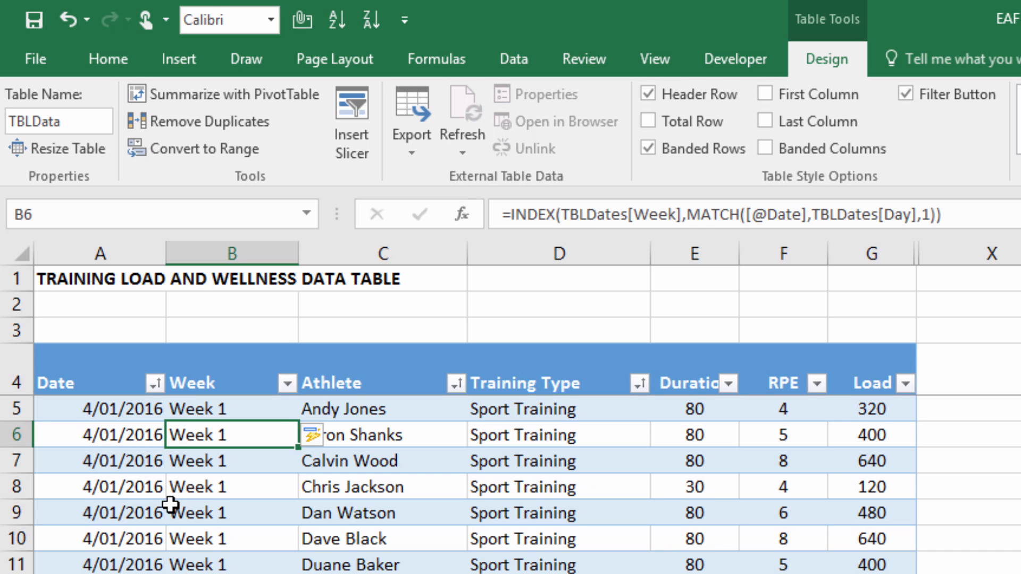
Check the week labels against the dates further down the table, and return to the first data row.
{"action": "scroll", "coordinate": [251, 559], "scroll_direction": "down", "scroll_amount": 20}
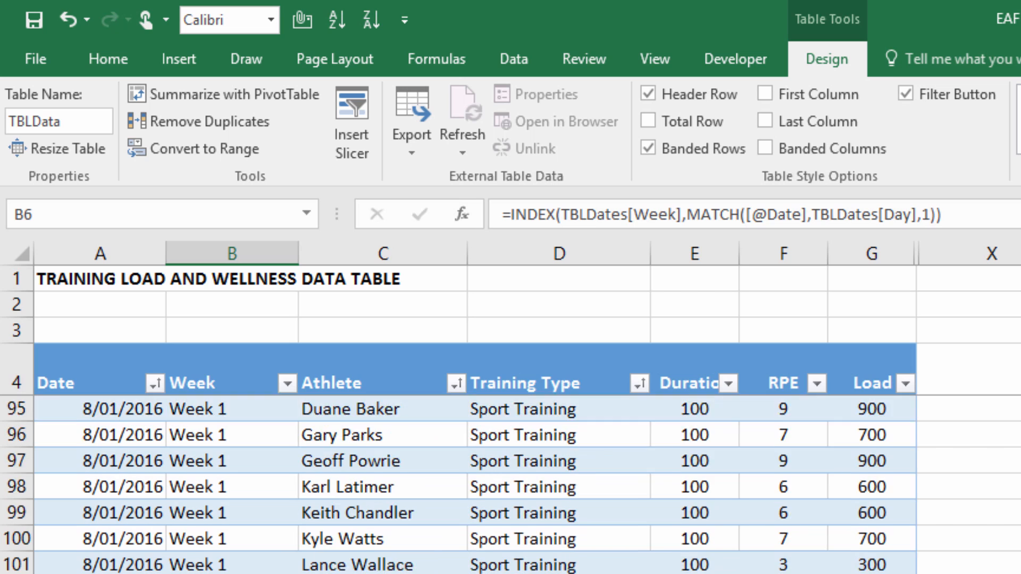
{"action": "scroll", "coordinate": [511, 485], "scroll_direction": "down", "scroll_amount": 20}
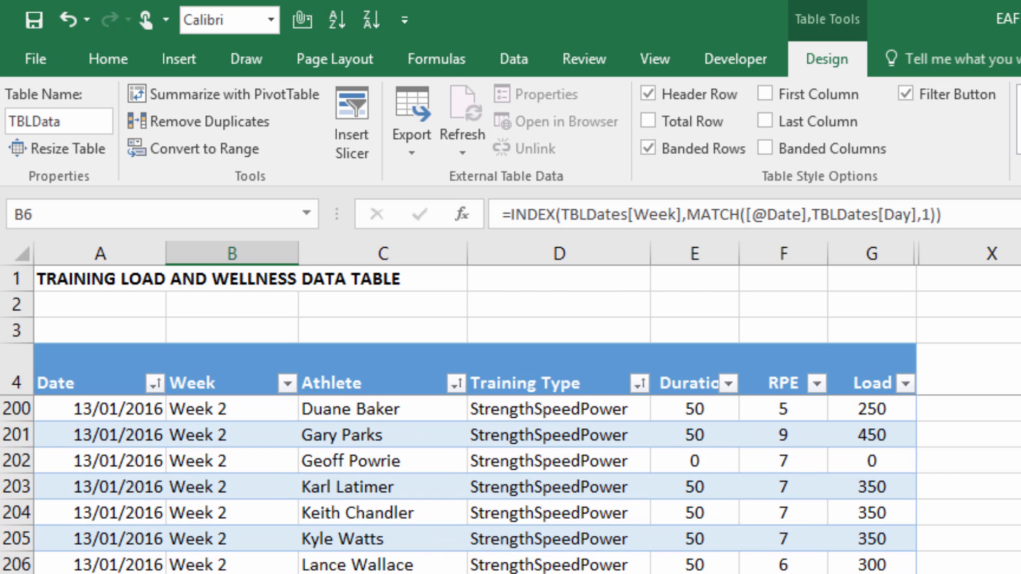
{"action": "key", "text": "ctrl+Home"}
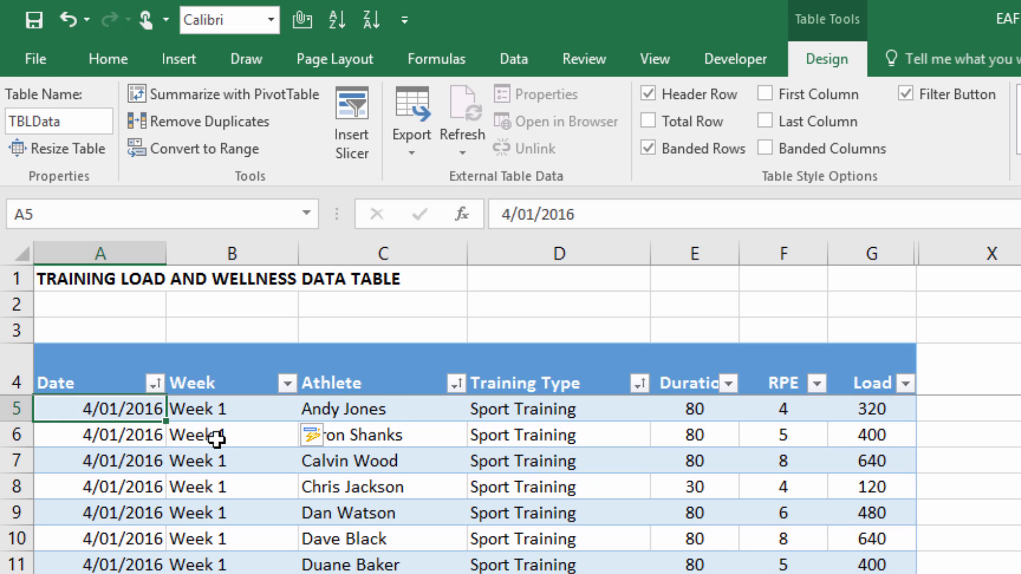
Insert a new table column before Training Type and title it Position.
{"action": "left_click", "coordinate": [510, 255]}
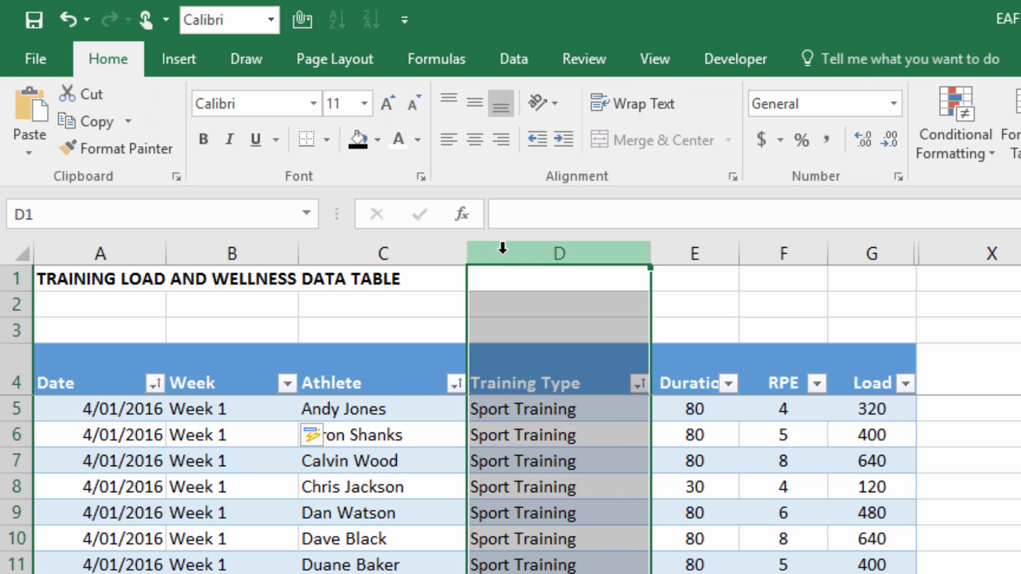
{"action": "right_click", "coordinate": [508, 254]}
{"action": "left_click", "coordinate": [569, 410]}
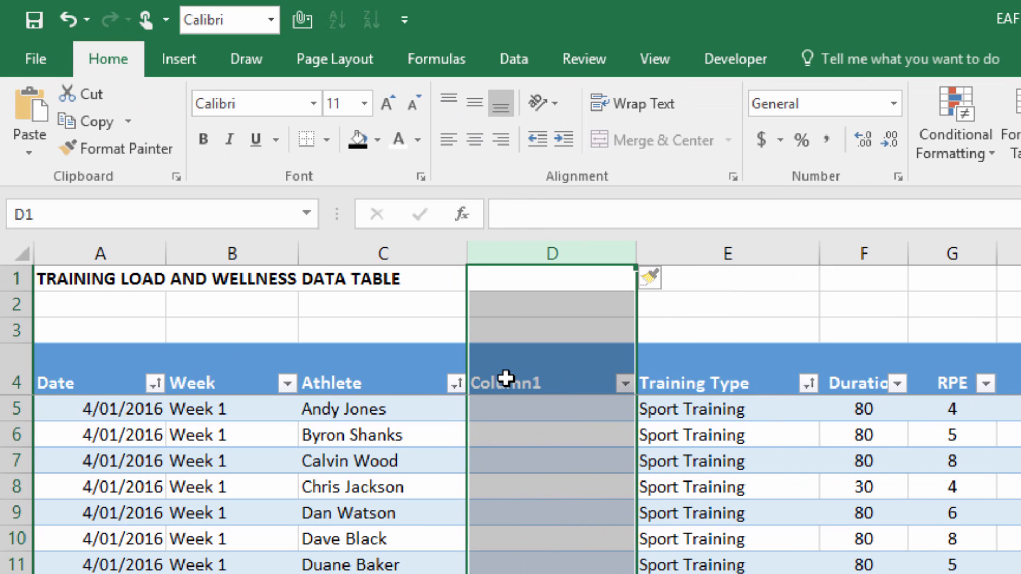
{"action": "left_click", "coordinate": [506, 379]}
{"action": "type", "text": "Position"}
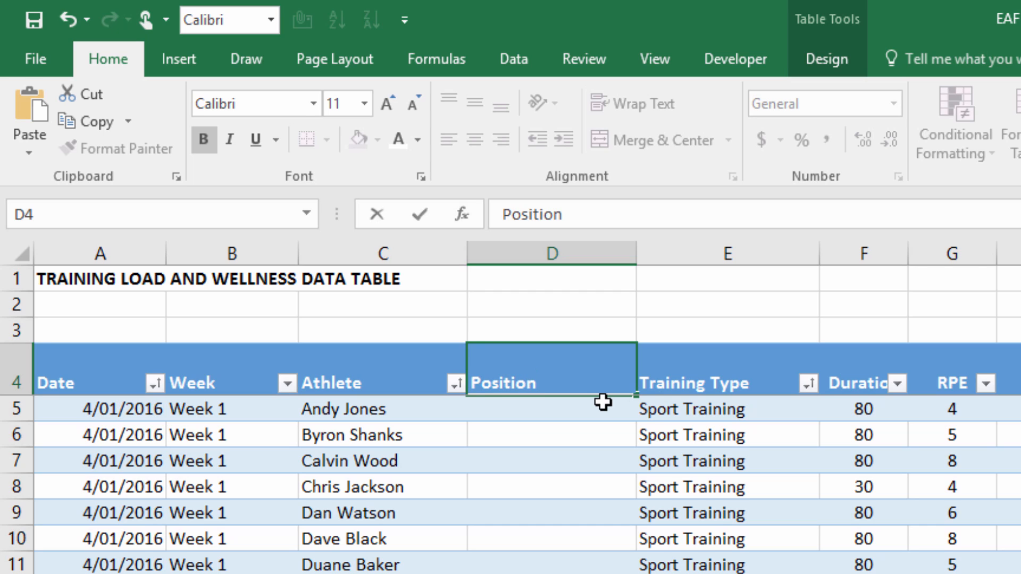
{"action": "key", "text": "Return"}
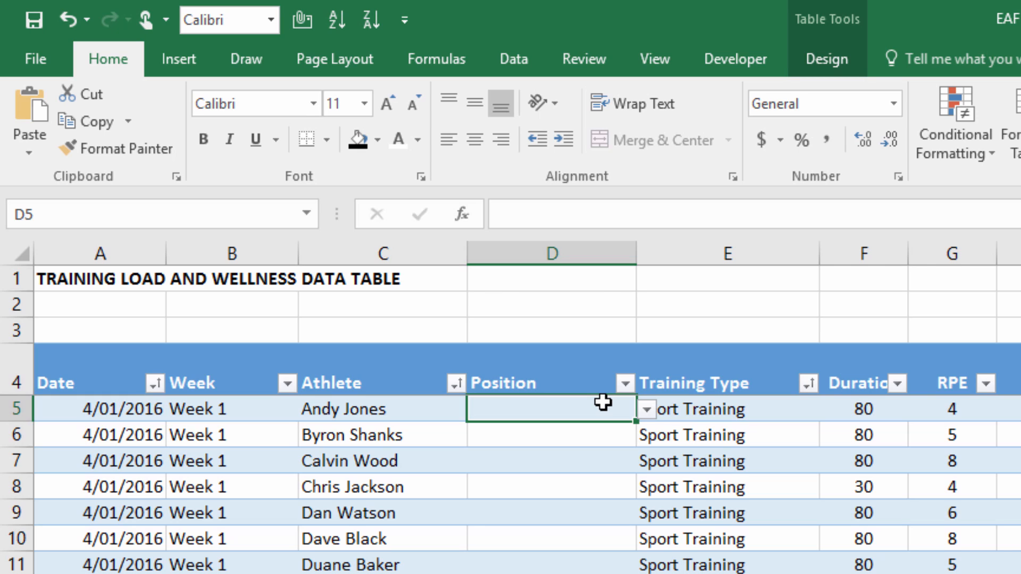
Check the dropdown list options in the first Position cell, D5.
{"action": "left_click", "coordinate": [646, 409]}
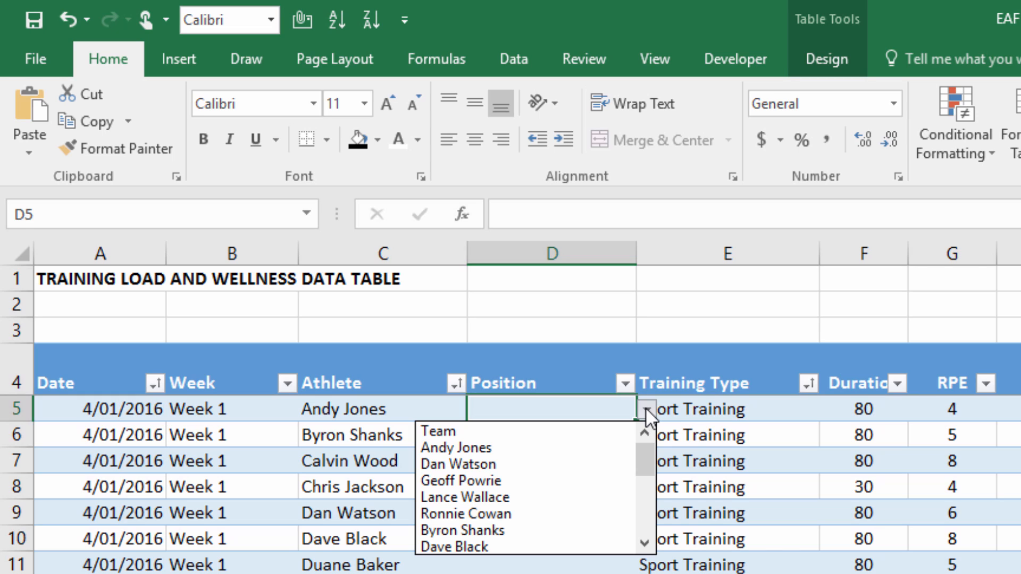
{"action": "left_click", "coordinate": [646, 410]}
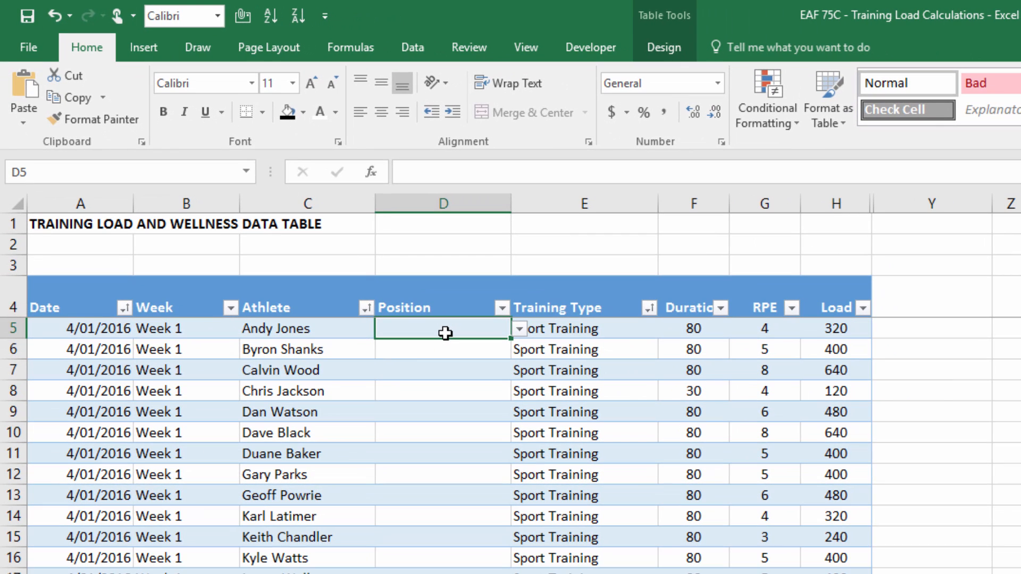
Remove the list validation from all Position column cells by allowing any value, and return to the first data row.
{"action": "key", "text": "ctrl+shift+Down"}
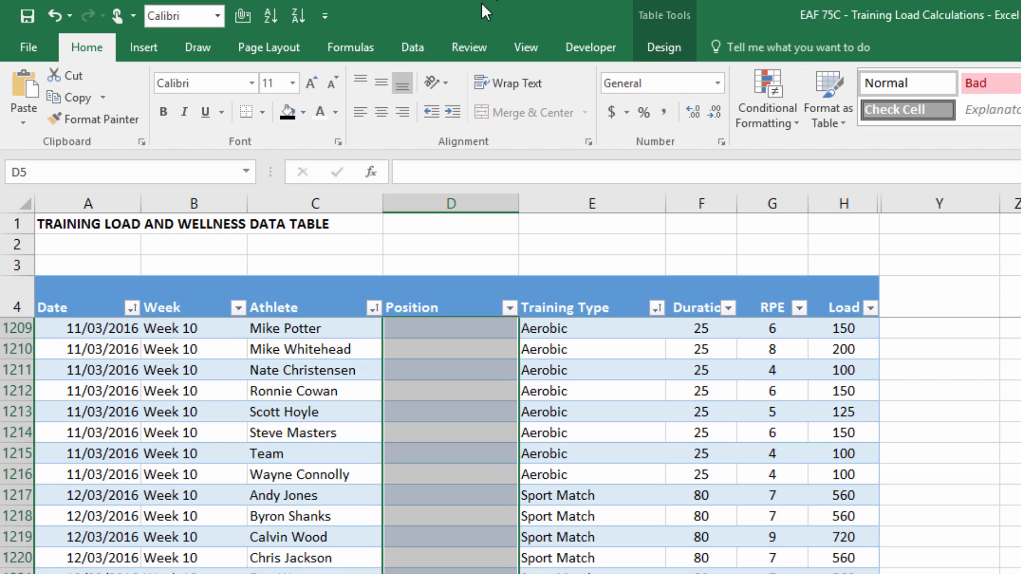
{"action": "left_click", "coordinate": [415, 48]}
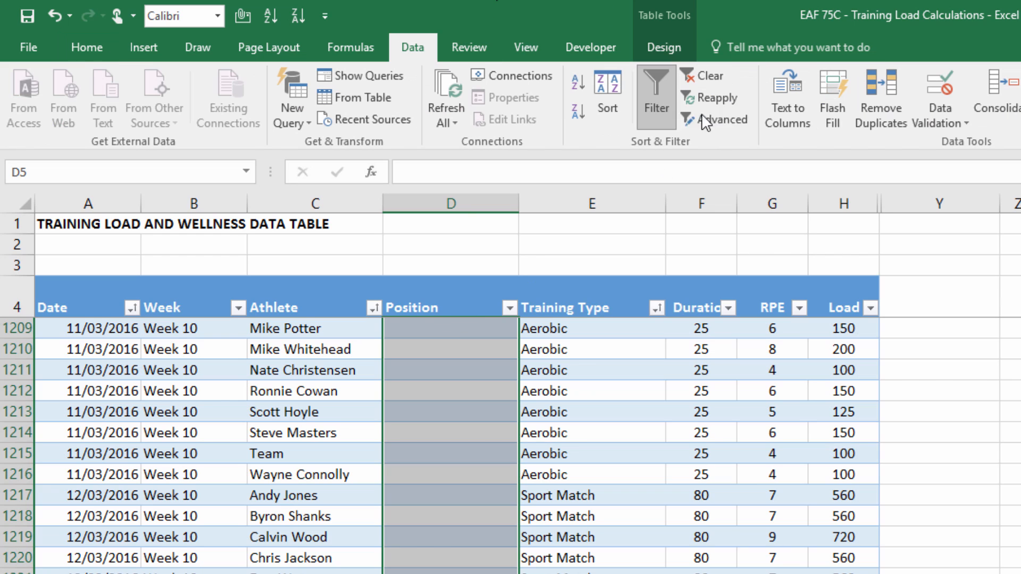
{"action": "left_click", "coordinate": [933, 123]}
{"action": "left_click", "coordinate": [934, 135]}
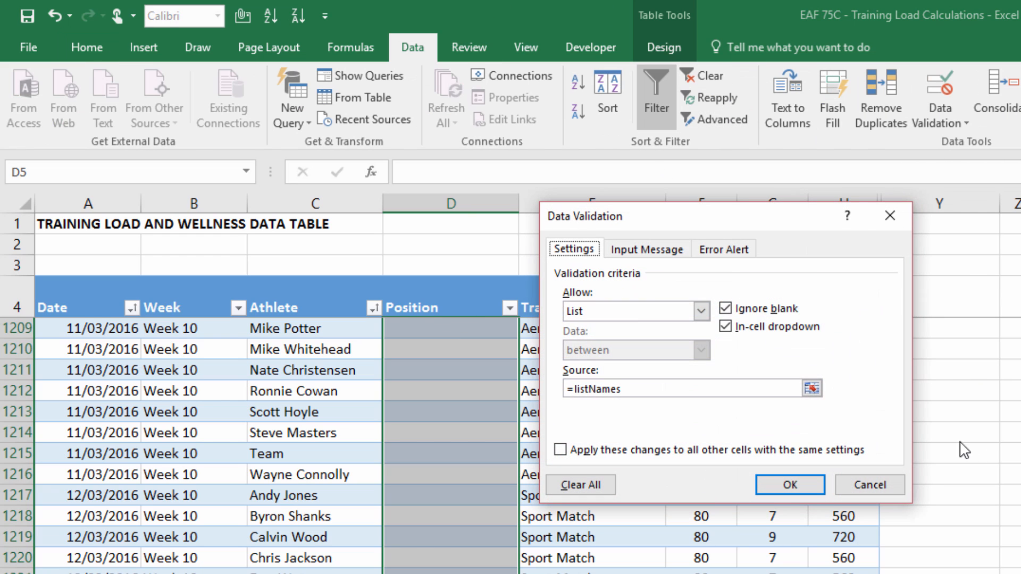
{"action": "left_click", "coordinate": [701, 311]}
{"action": "left_click", "coordinate": [662, 322]}
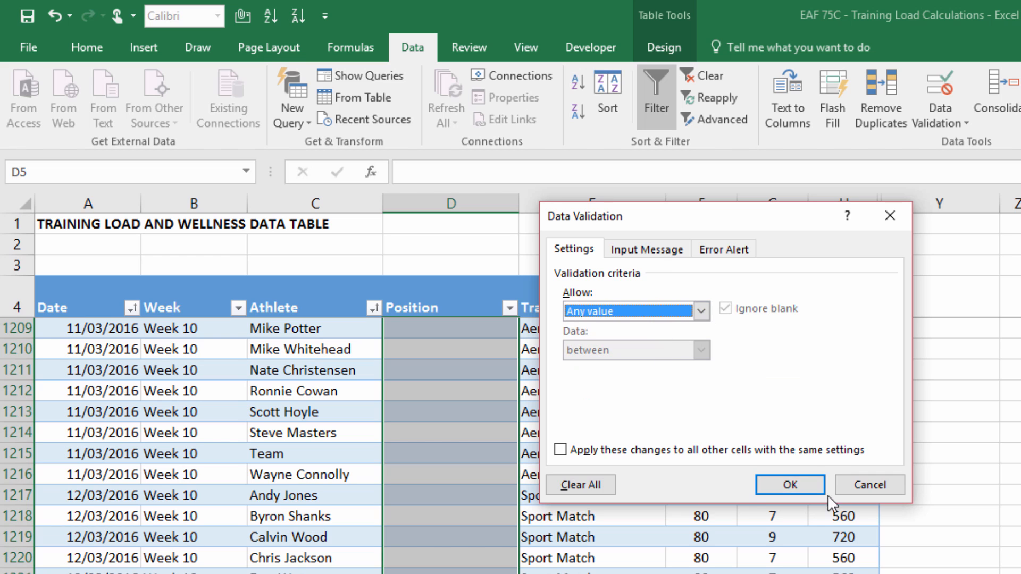
{"action": "left_click", "coordinate": [791, 484]}
{"action": "key", "text": "ctrl+Home"}
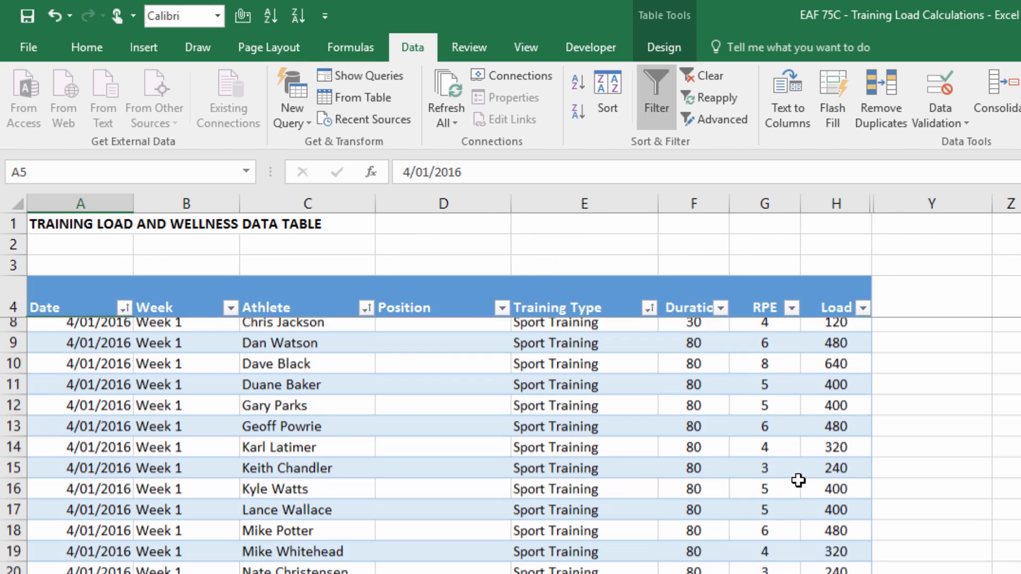
Start an INDEX formula in the first Position cell, D5, with TBLTeamList[Position] as the array.
{"action": "left_click", "coordinate": [456, 334]}
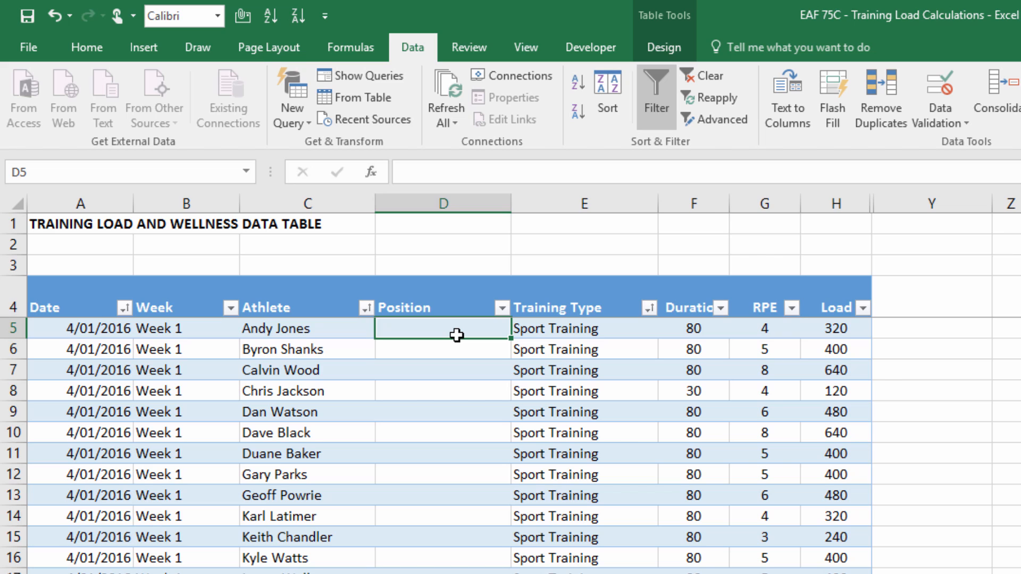
{"action": "type", "text": "="}
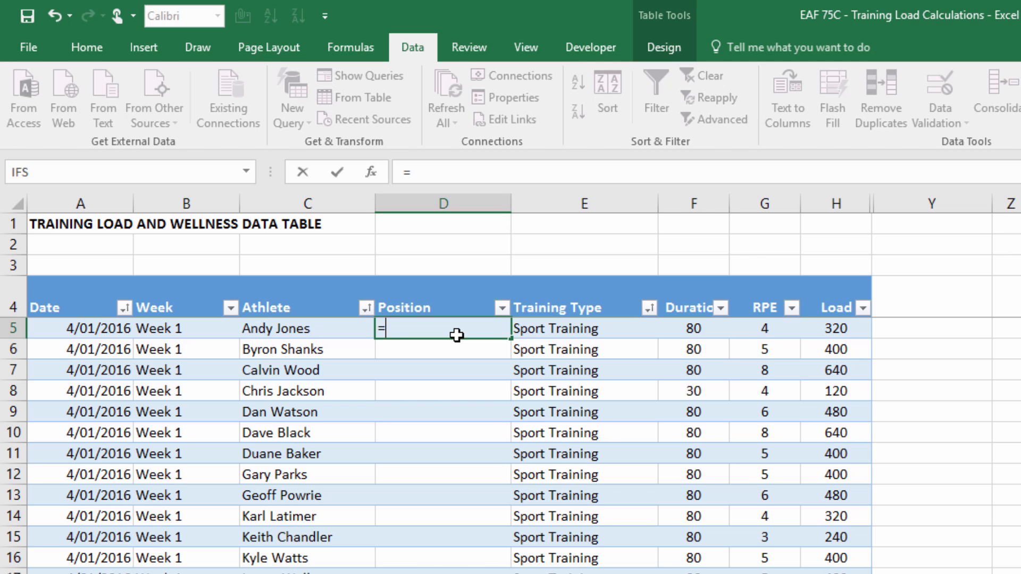
{"action": "type", "text": "in"}
{"action": "key", "text": "Tab"}
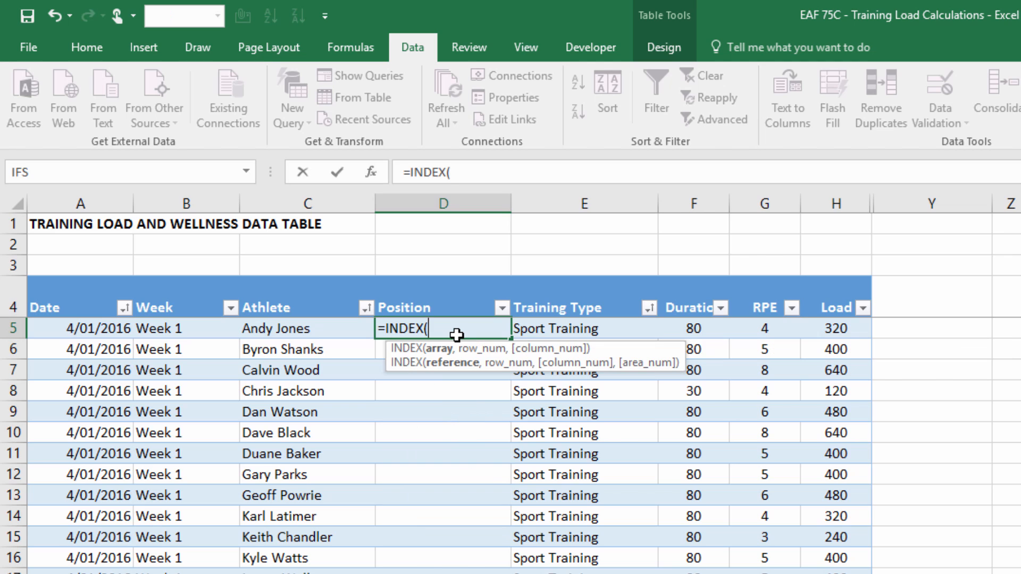
{"action": "type", "text": "tb"}
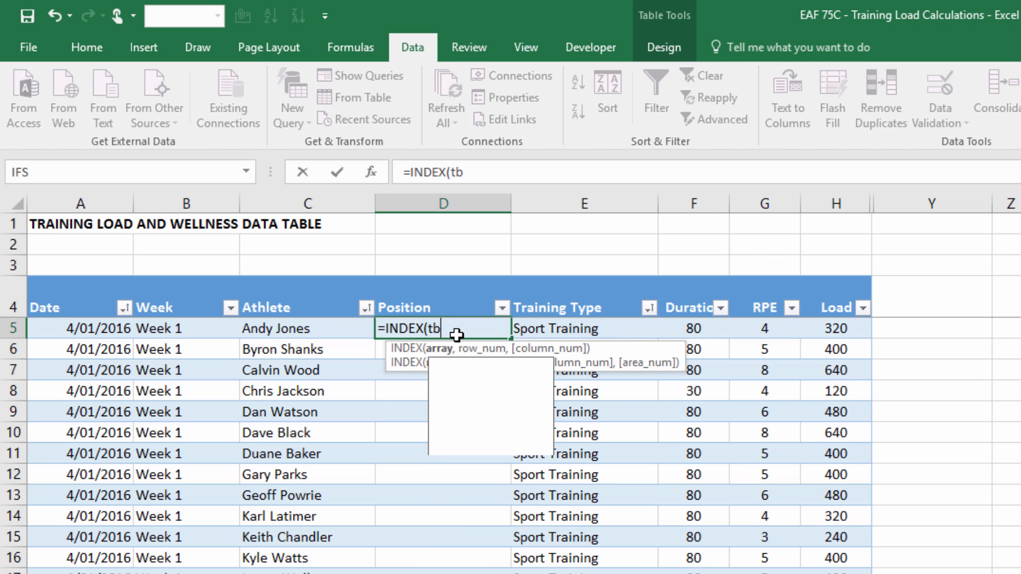
{"action": "type", "text": "l"}
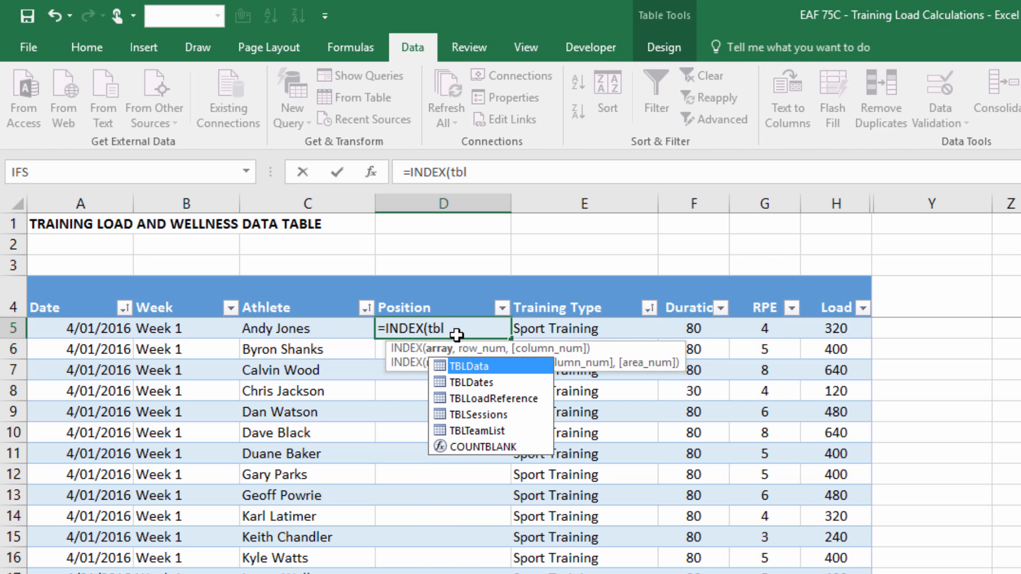
{"action": "key", "text": "Down"}
{"action": "key", "text": "Down"}
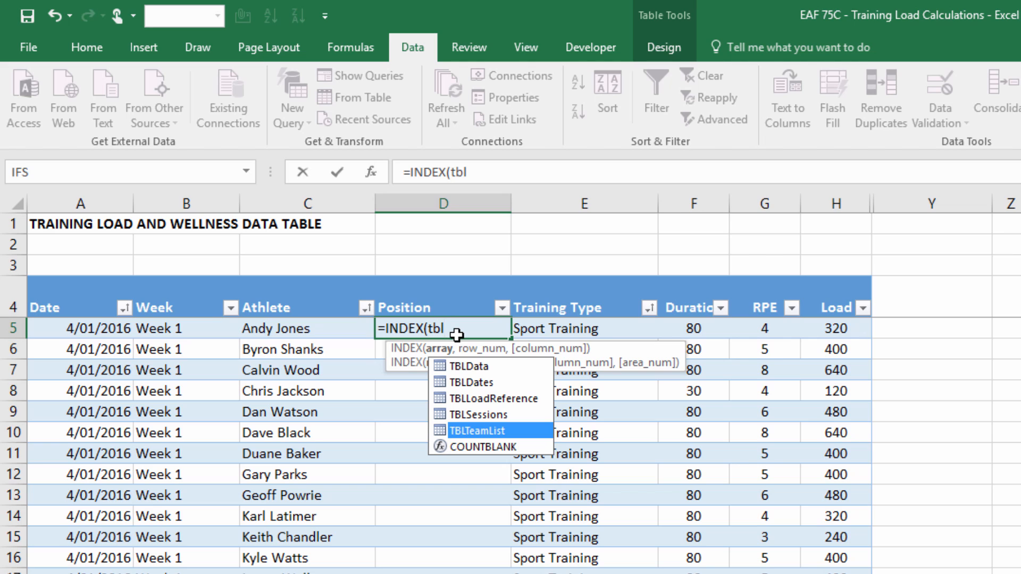
{"action": "key", "text": "Tab"}
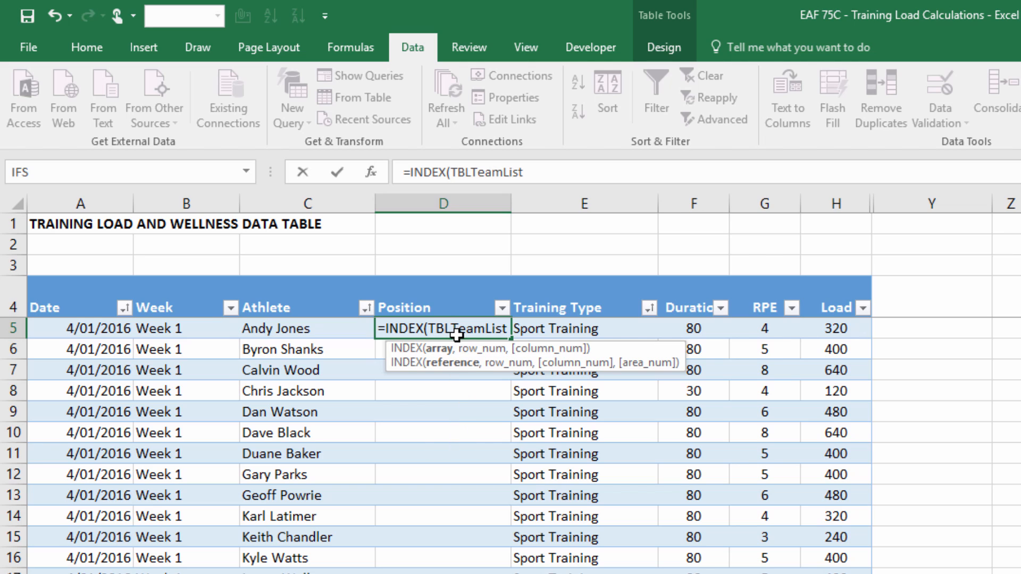
{"action": "type", "text": "["}
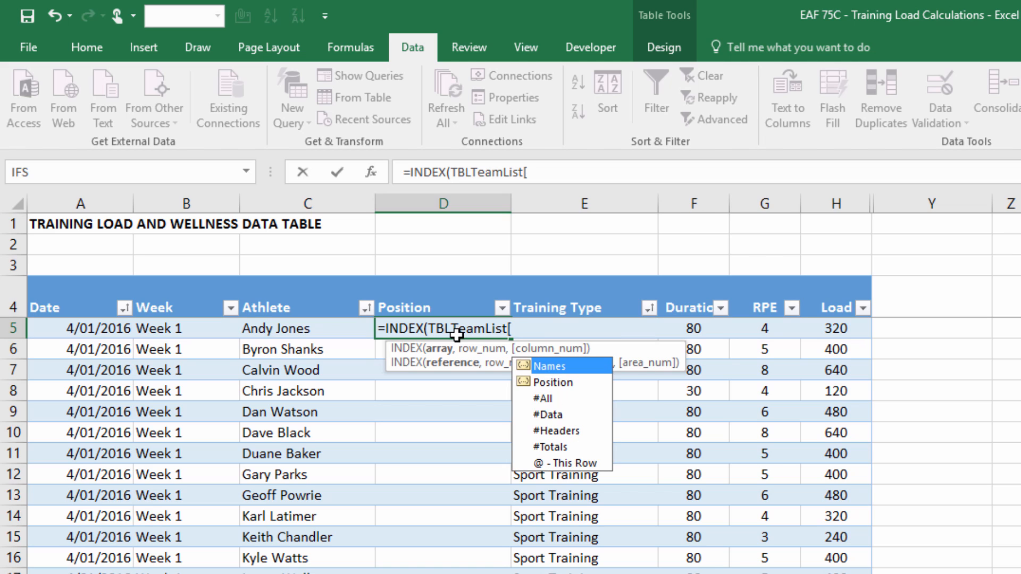
{"action": "key", "text": "Down"}
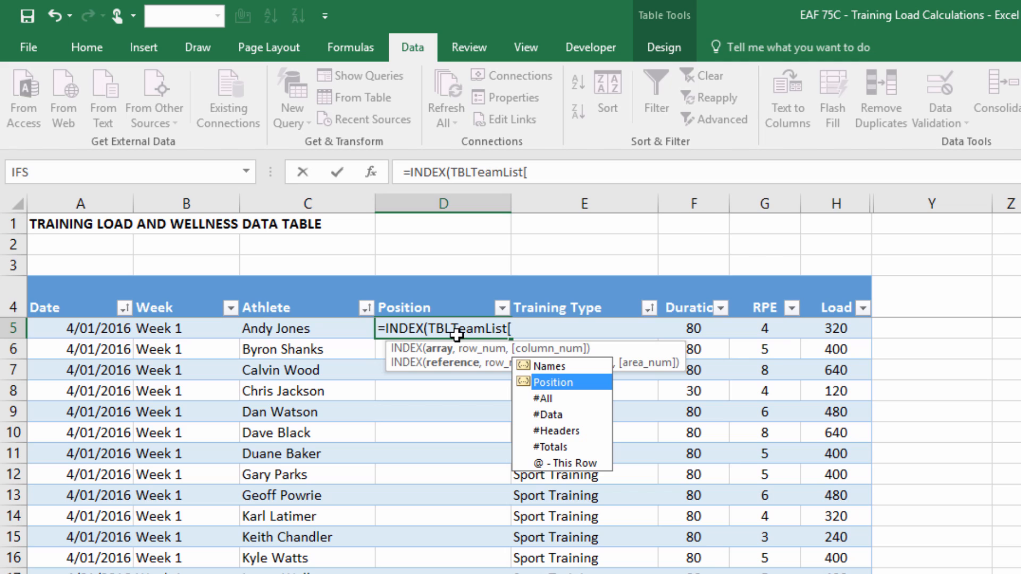
{"action": "key", "text": "Tab"}
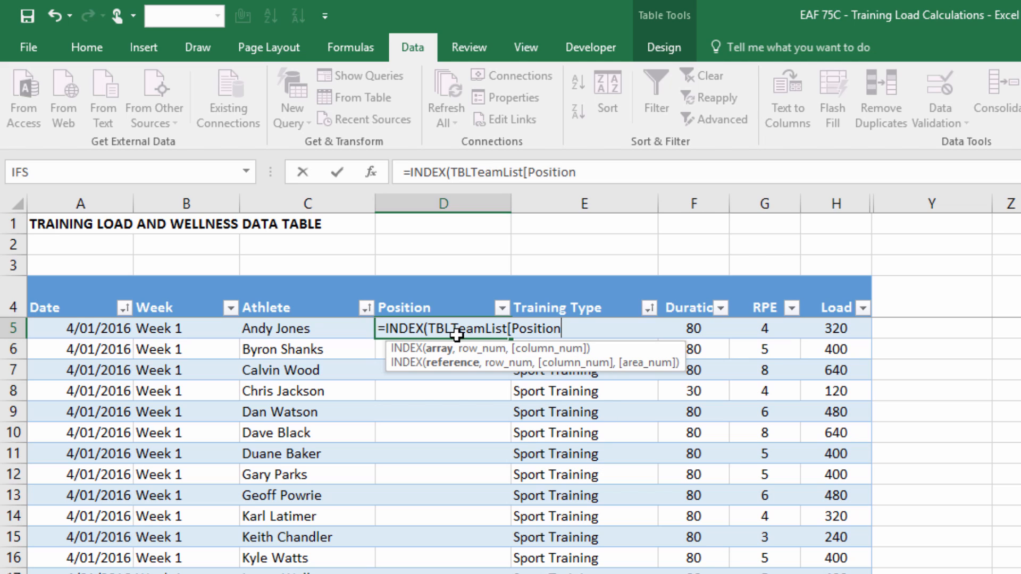
{"action": "type", "text": "],"}
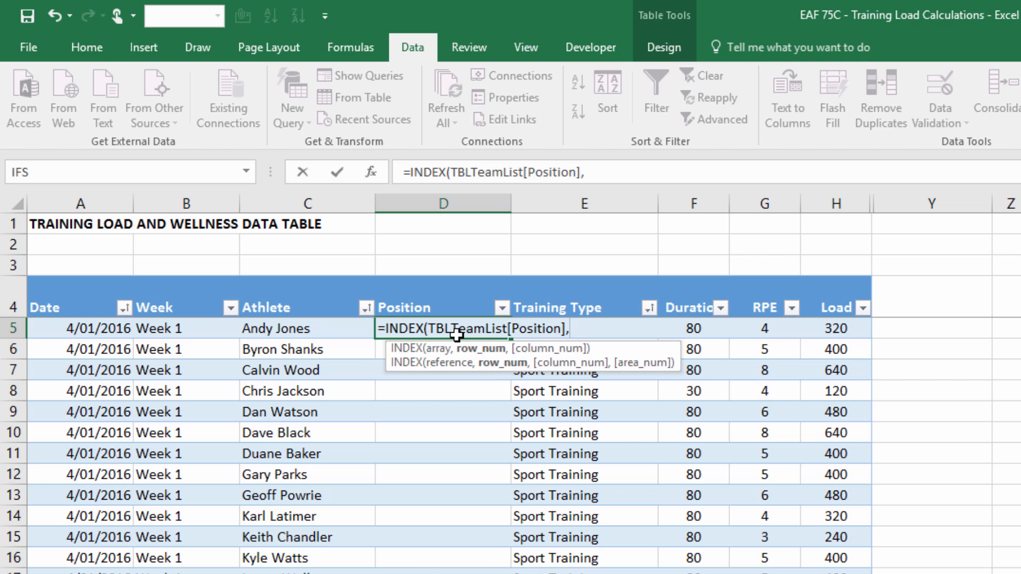
{"action": "type", "text": "match"}
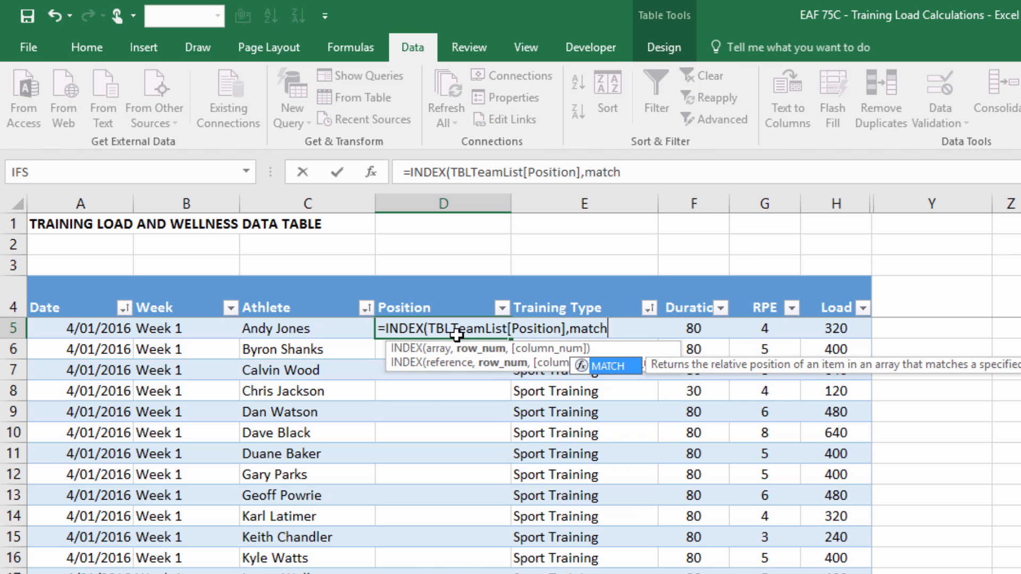
{"action": "type", "text": "("}
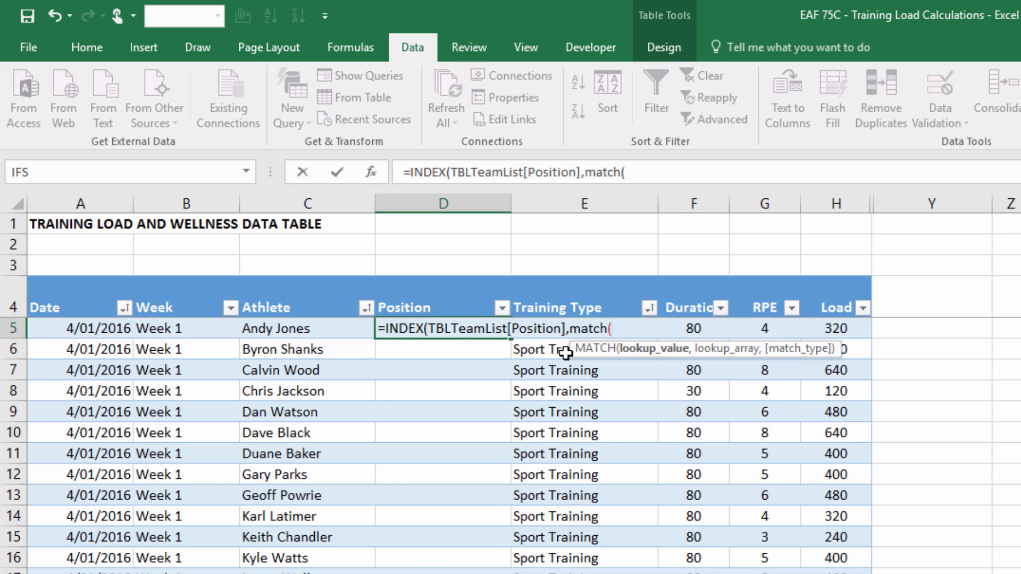
{"action": "left_click", "coordinate": [281, 328]}
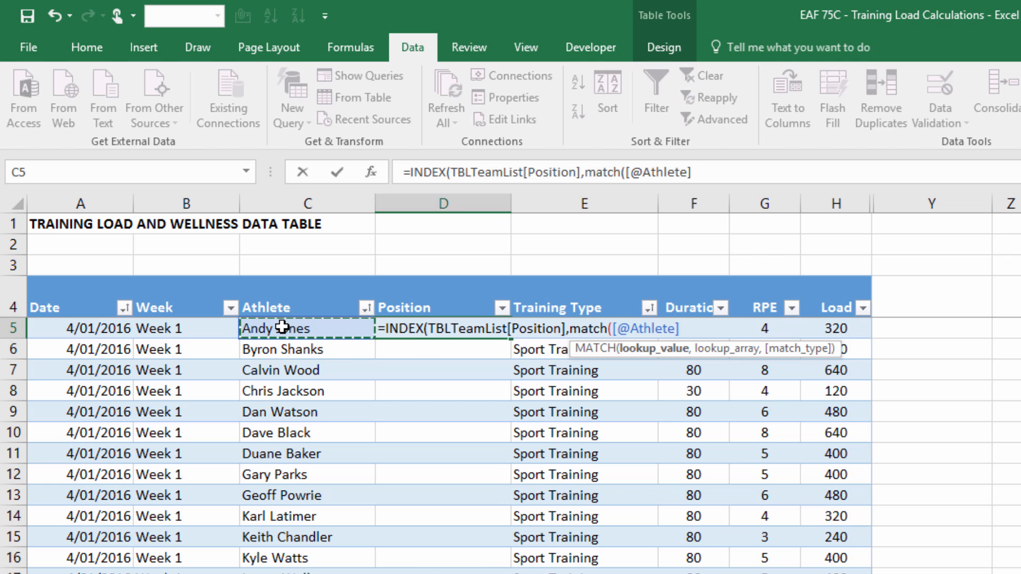
{"action": "type", "text": ",tbl"}
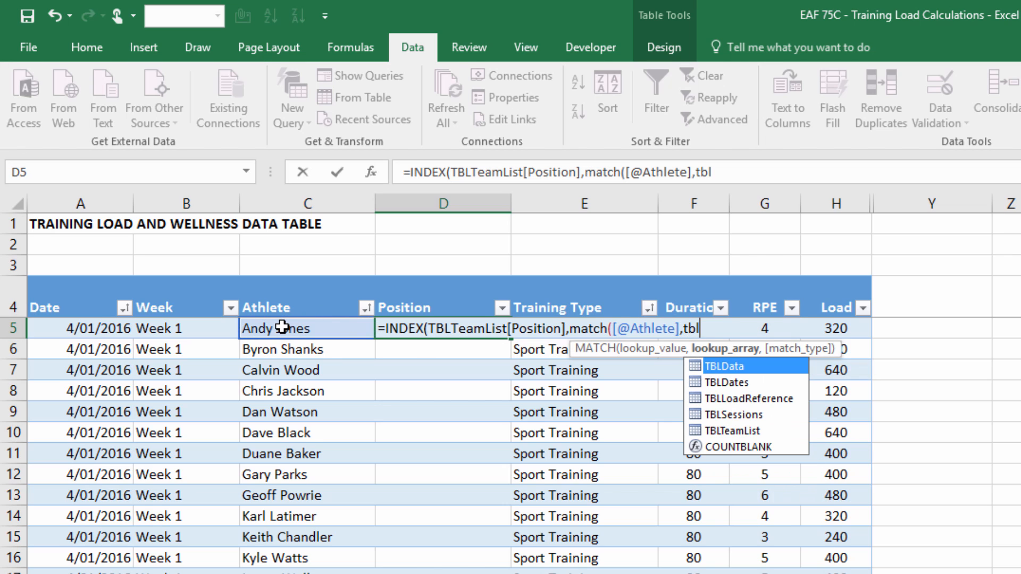
{"action": "key", "text": "Down"}
{"action": "key", "text": "Down"}
{"action": "key", "text": "Down"}
{"action": "key", "text": "Down"}
{"action": "key", "text": "Tab"}
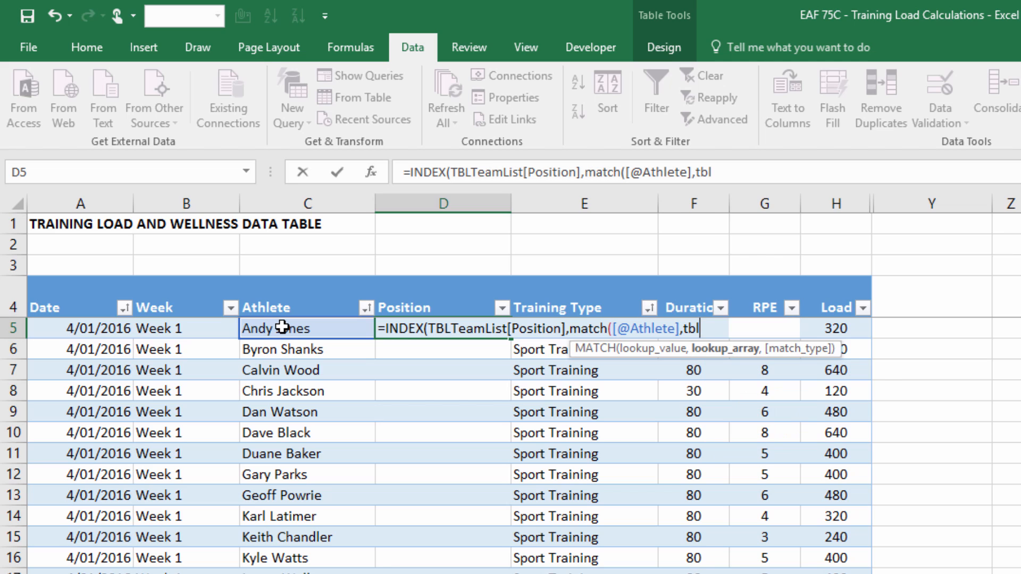
{"action": "type", "text": "["}
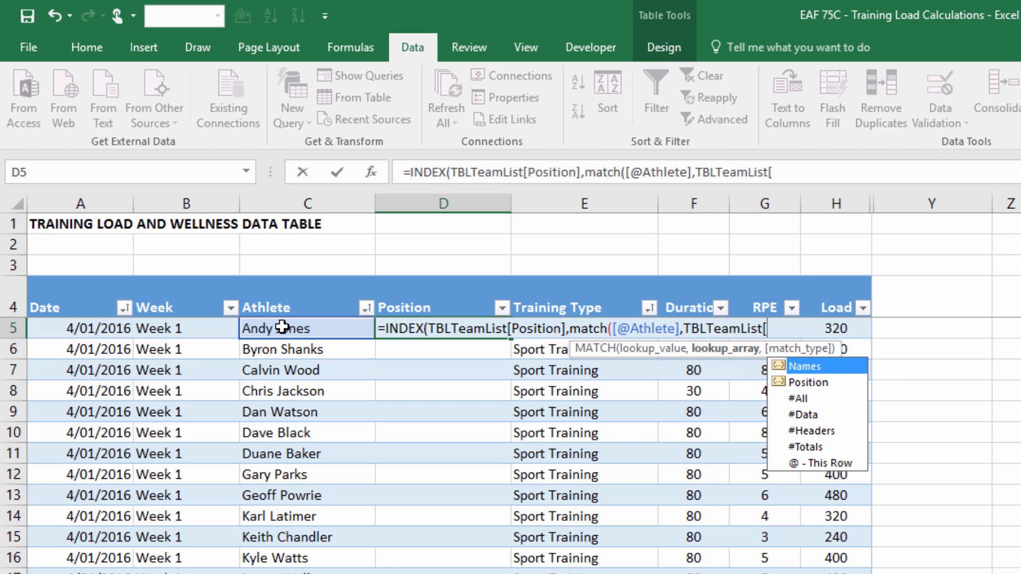
{"action": "key", "text": "Tab"}
{"action": "type", "text": "]"}
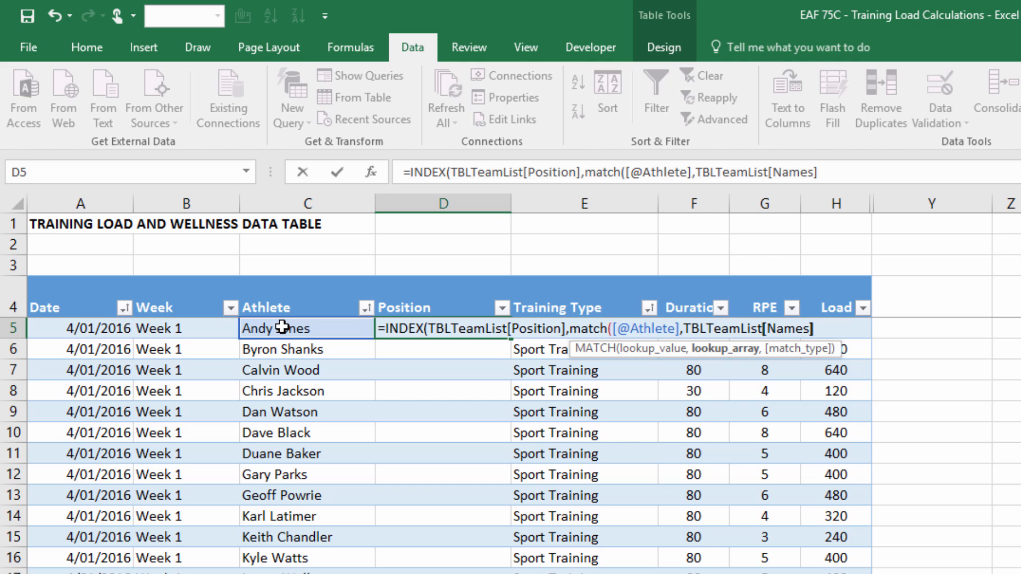
Set the match type to 0 (Exact match) and complete the INDEX/MATCH formula for the Position column.
{"action": "type", "text": ","}
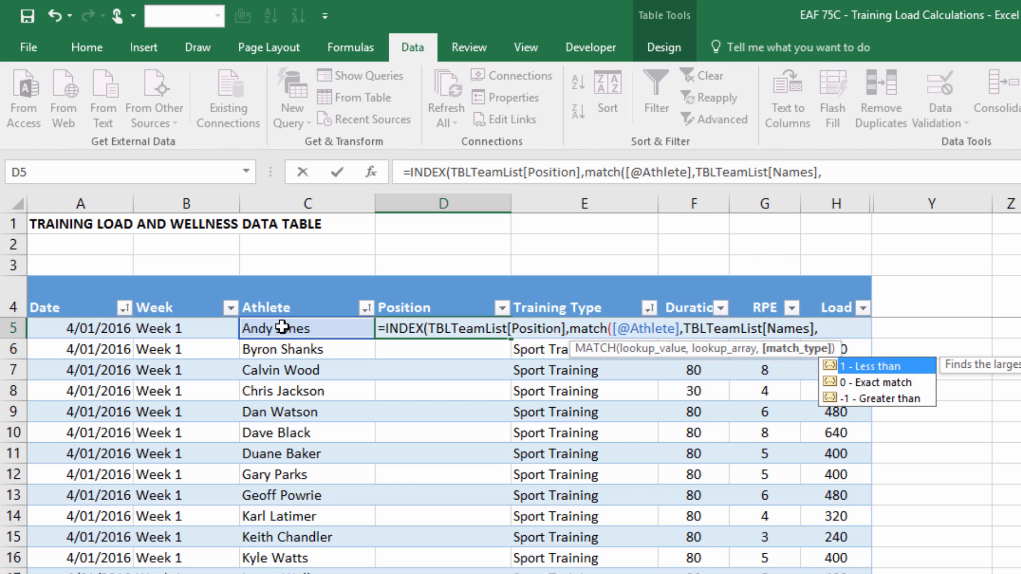
{"action": "type", "text": "0)"}
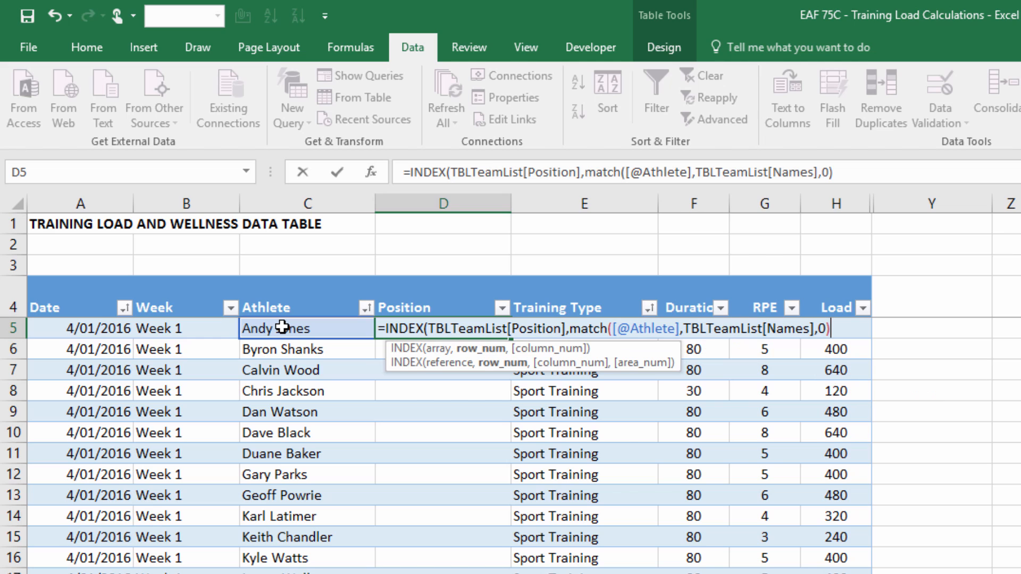
{"action": "type", "text": ")"}
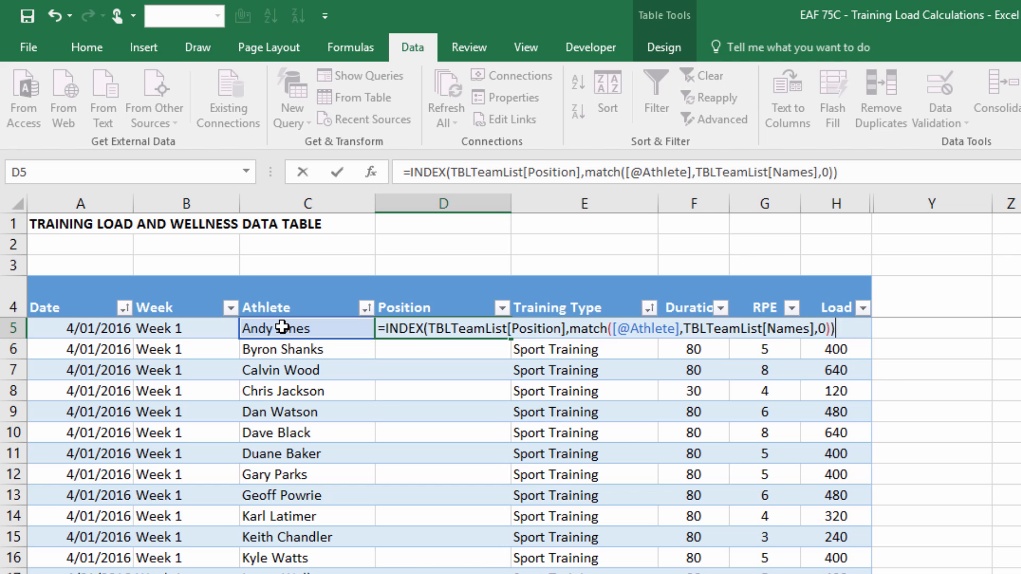
{"action": "key", "text": "Return"}
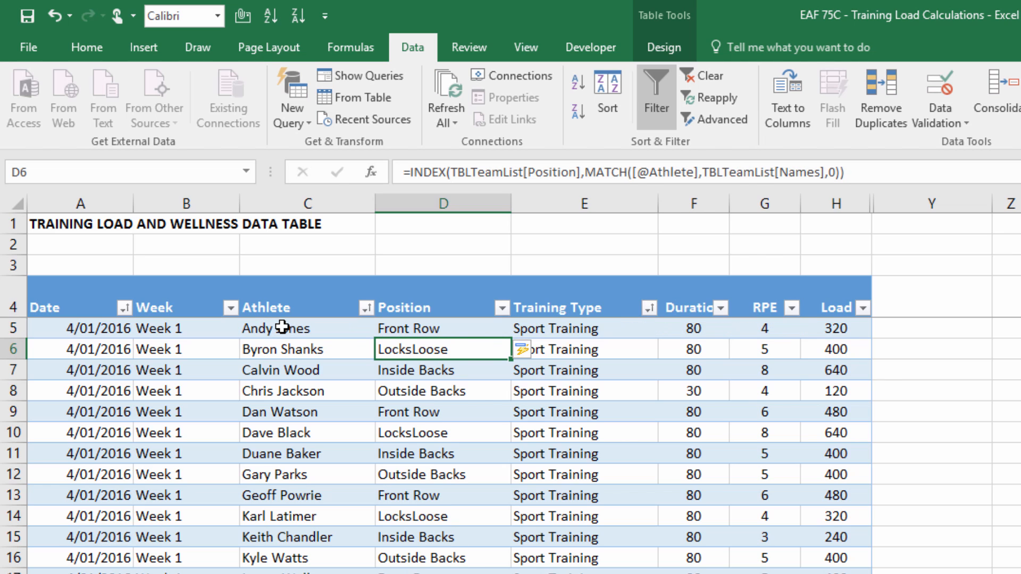
Undo the automatic fill of the Position column and delete the INDEX/MATCH formula from D5.
{"action": "key", "text": "ctrl+z"}
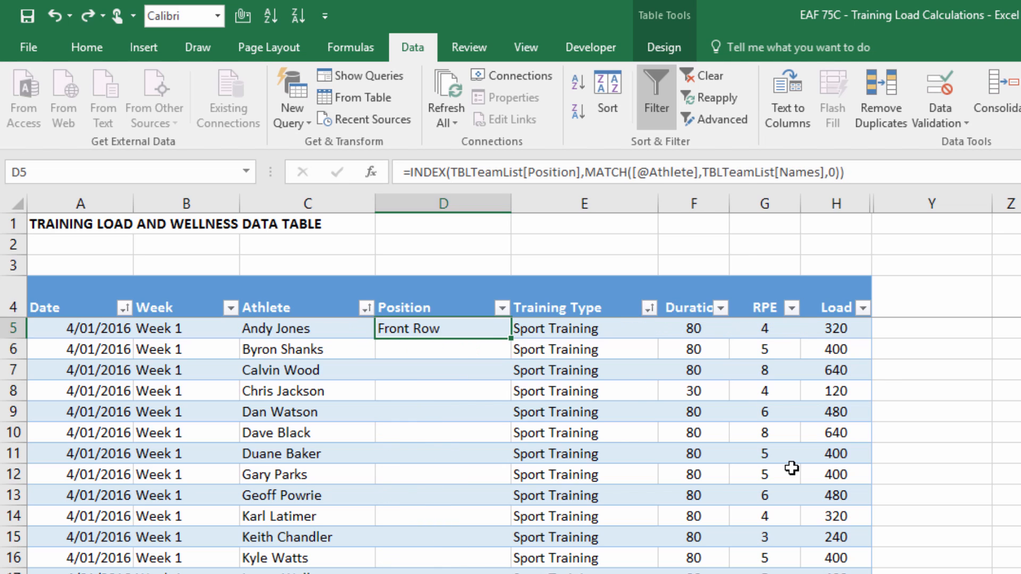
{"action": "key", "text": "Delete"}
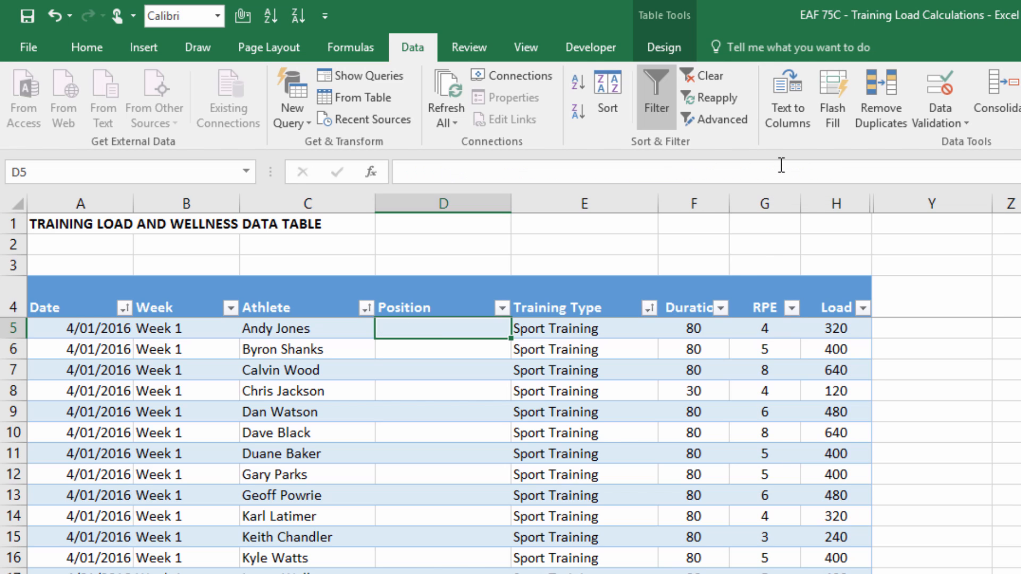
{"action": "type", "text": "=vl"}
{"action": "key", "text": "Tab"}
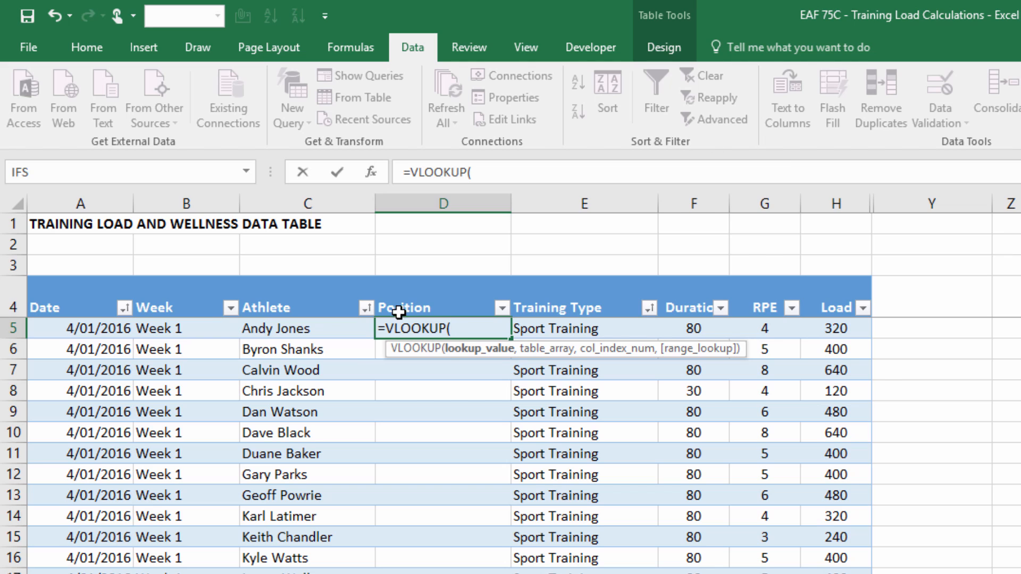
{"action": "left_click", "coordinate": [255, 328]}
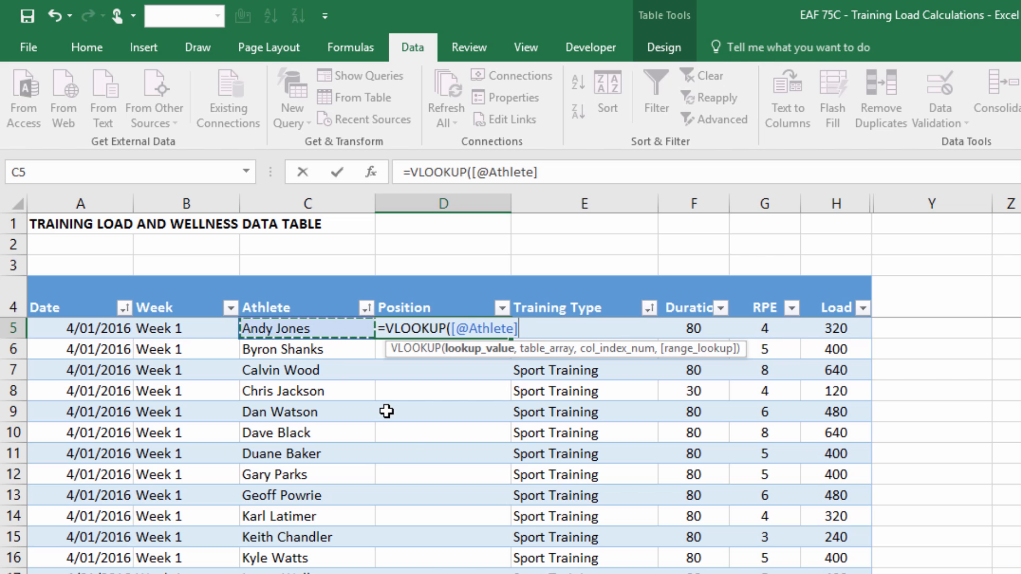
{"action": "type", "text": ",tb"}
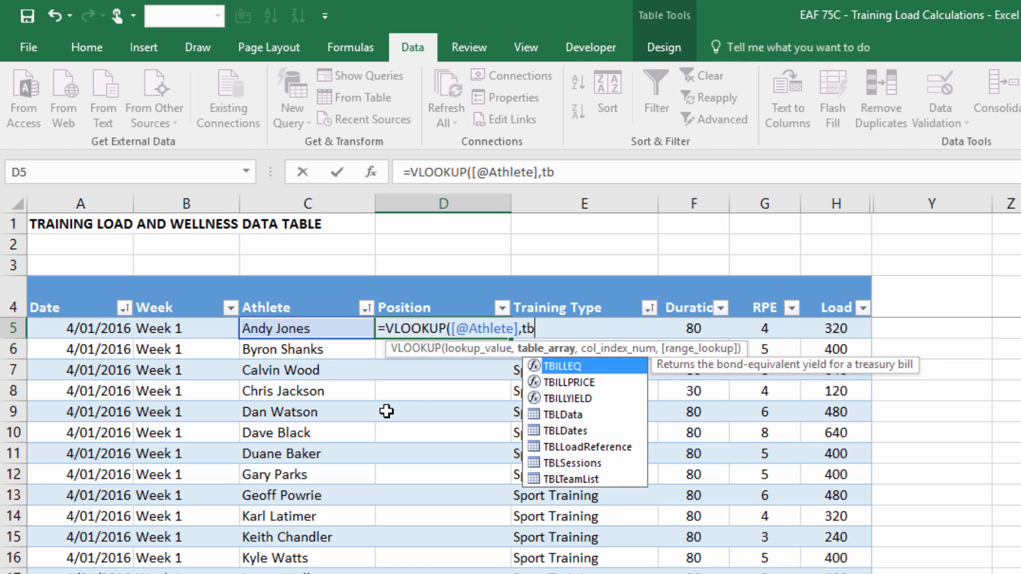
{"action": "key", "text": "Down"}
{"action": "key", "text": "Down"}
{"action": "key", "text": "Down"}
{"action": "key", "text": "Down"}
{"action": "key", "text": "Down"}
{"action": "key", "text": "Down"}
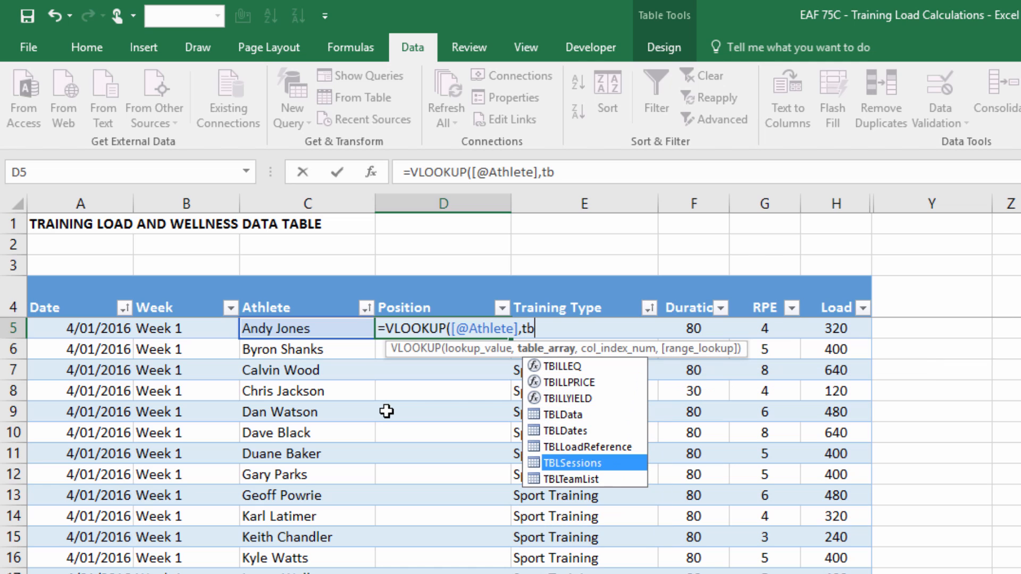
{"action": "key", "text": "Tab"}
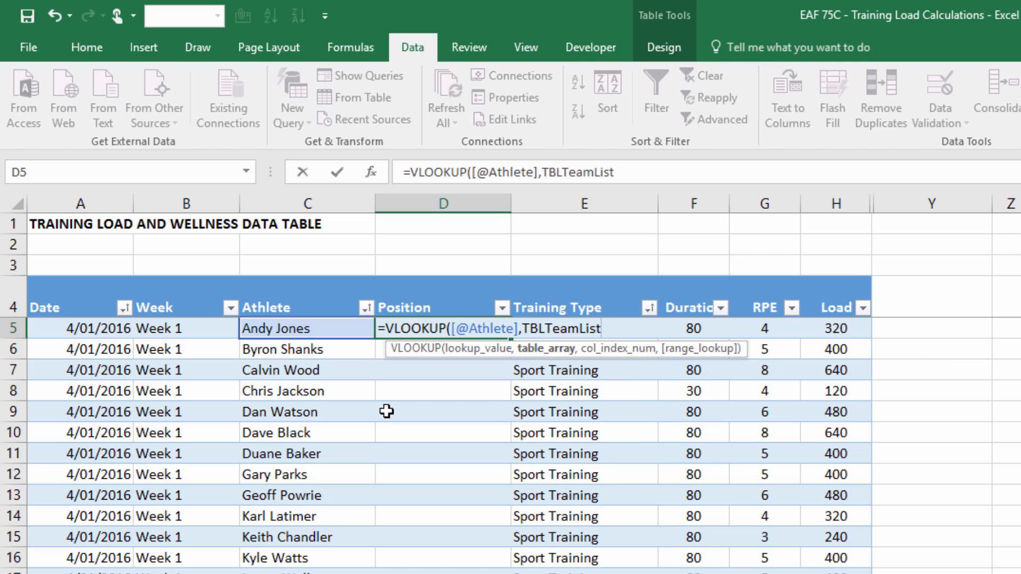
Set the VLOOKUP column index to 2 and the range lookup to 0, and complete the Position formula.
{"action": "type", "text": ",2"}
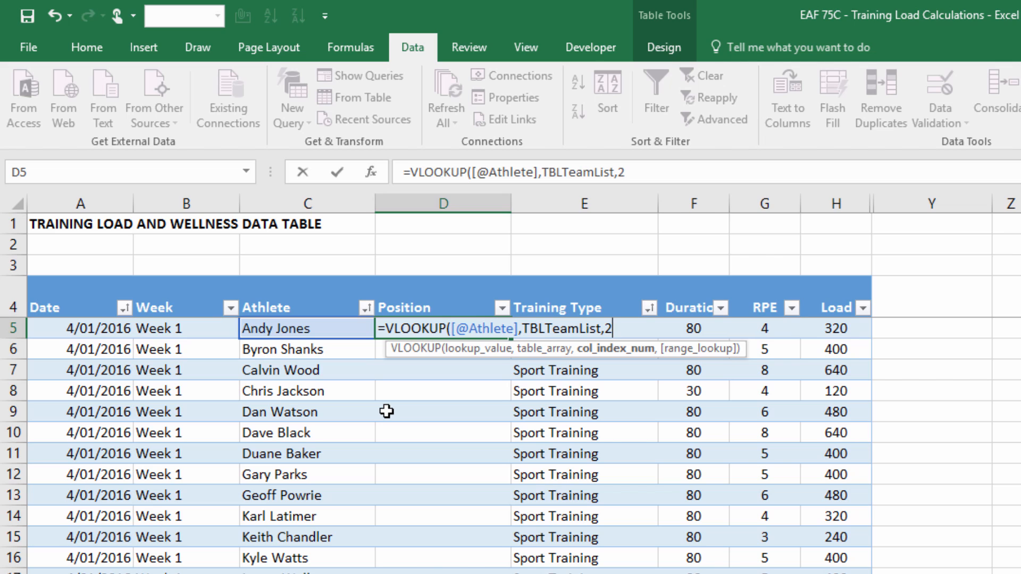
{"action": "type", "text": ",0)"}
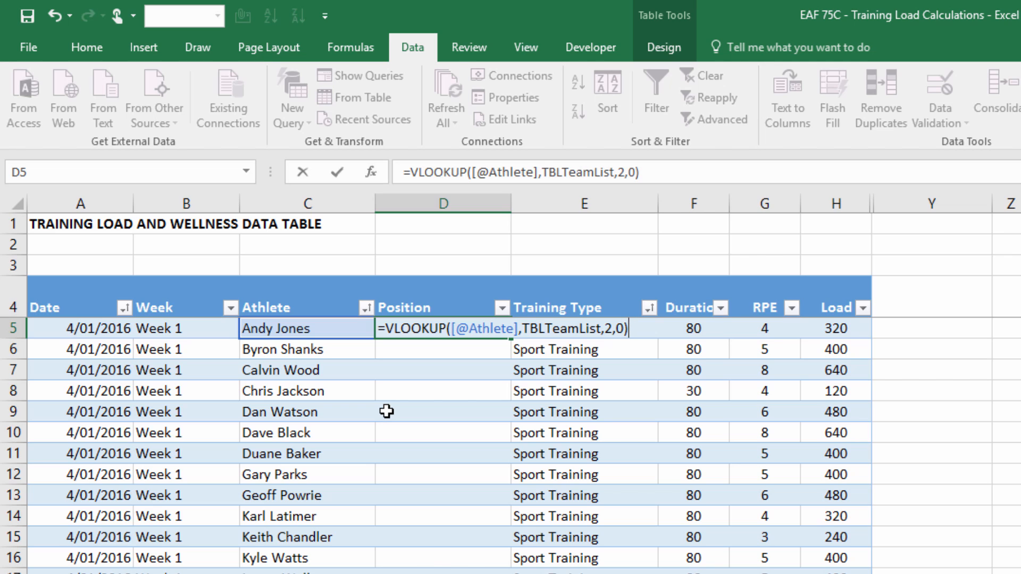
{"action": "key", "text": "Return"}
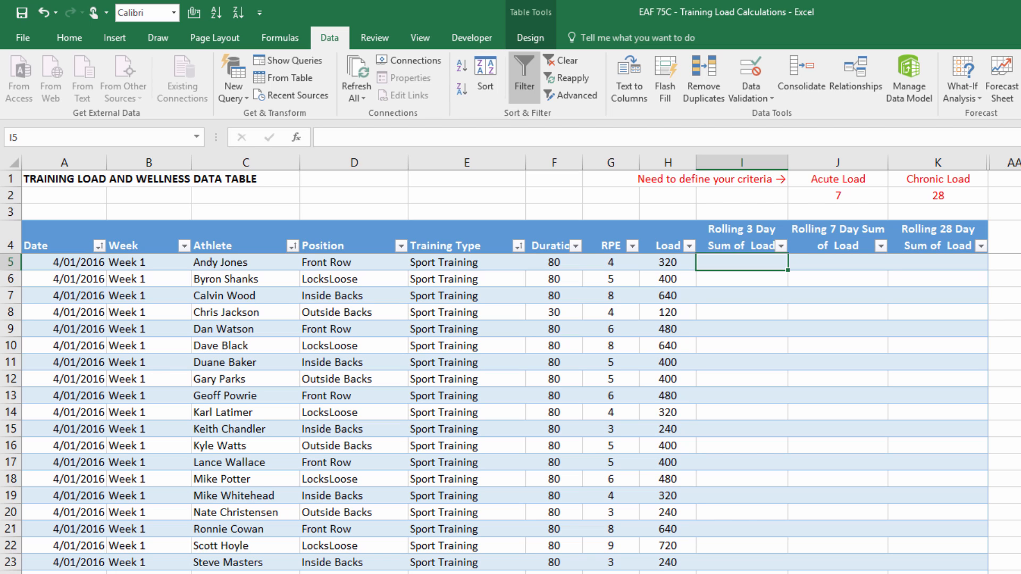
Start a SUMIFS formula in the first Rolling 3 Day Sum of Load cell, I5, with TBLData[Load] as the sum range.
{"action": "type", "text": "=sumi"}
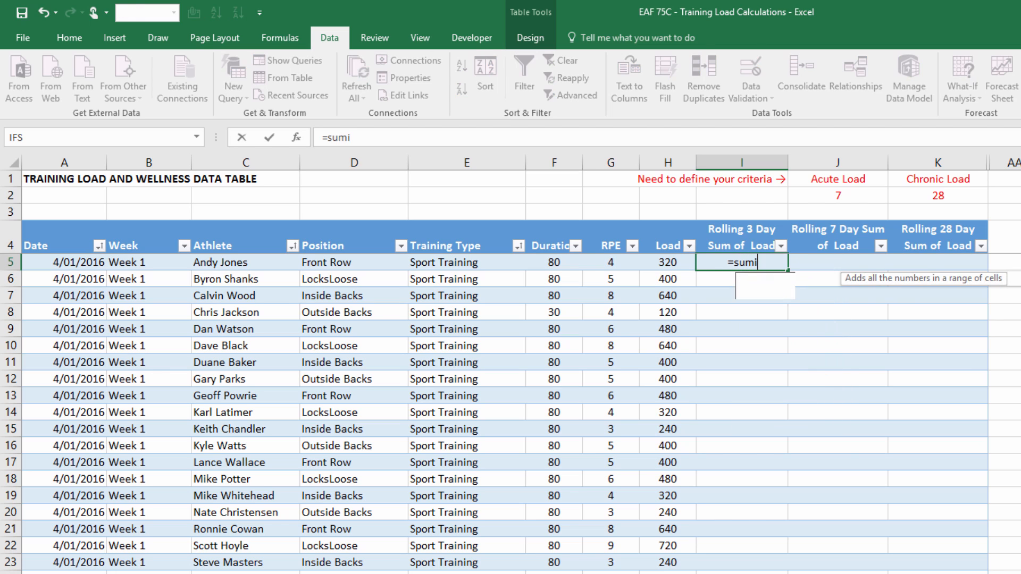
{"action": "type", "text": "fs"}
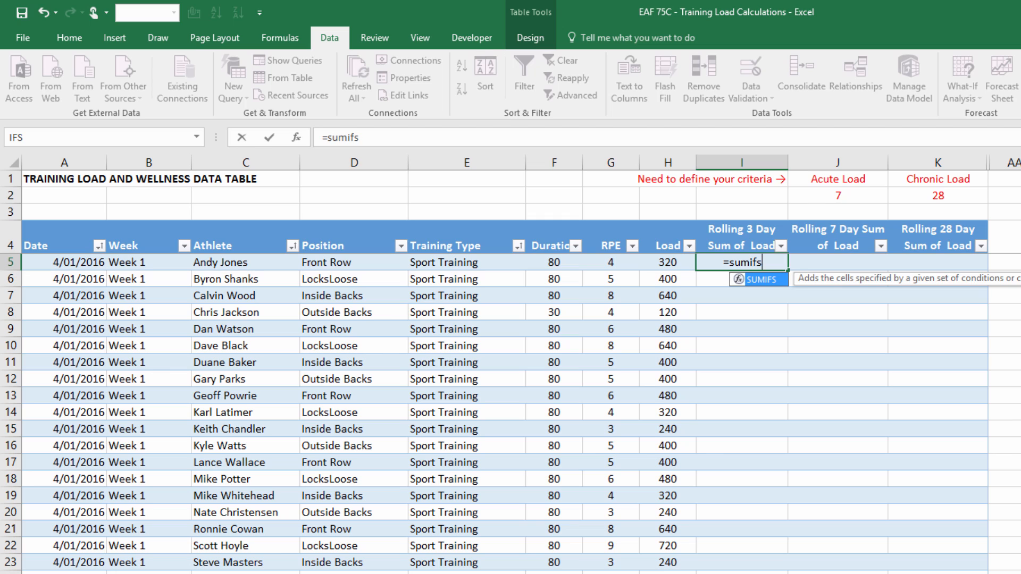
{"action": "type", "text": "("}
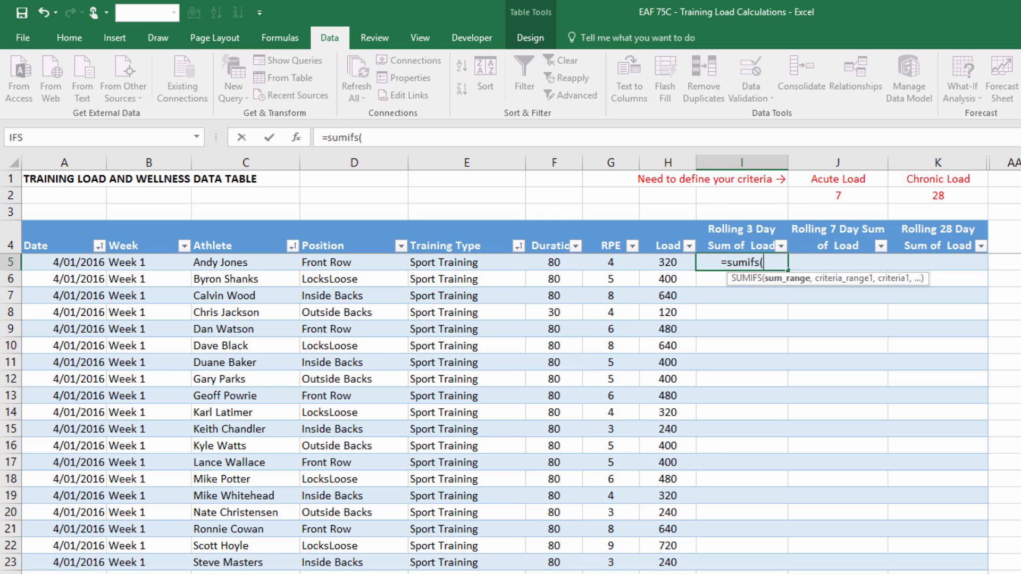
{"action": "type", "text": "tbl"}
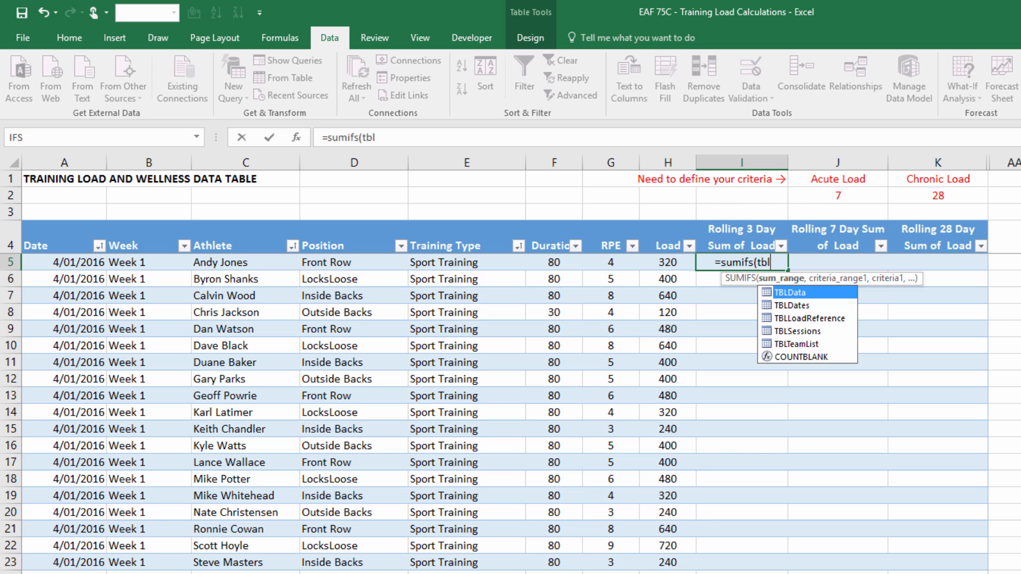
{"action": "key", "text": "Tab"}
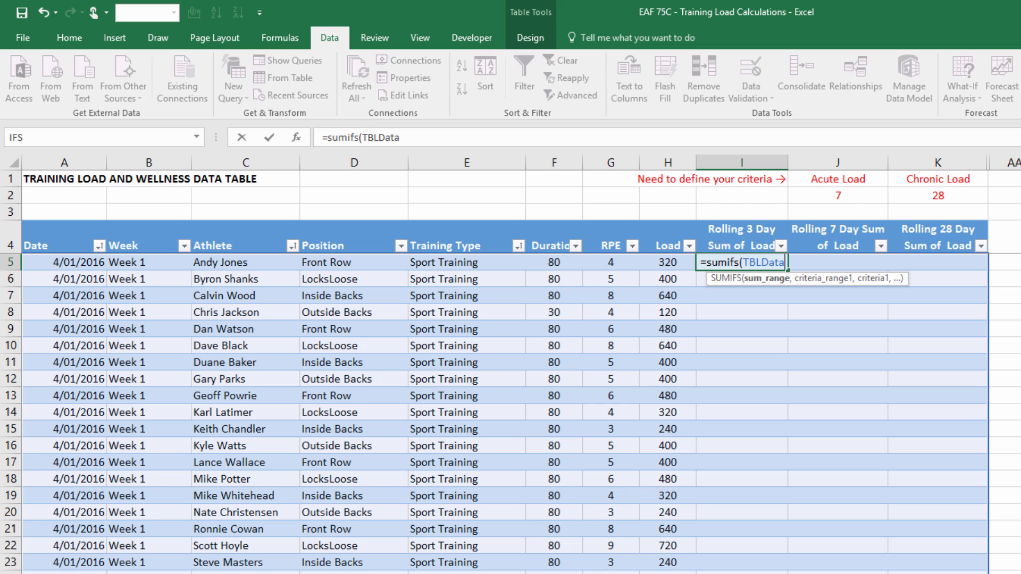
{"action": "type", "text": "["}
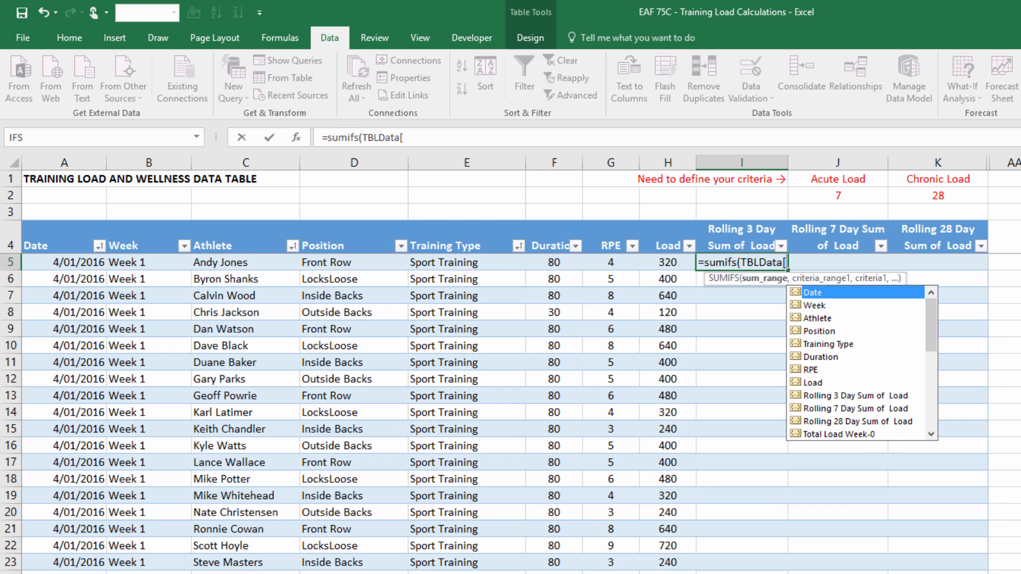
{"action": "key", "text": "Down"}
{"action": "key", "text": "Down"}
{"action": "key", "text": "Down"}
{"action": "key", "text": "Down"}
{"action": "key", "text": "Down"}
{"action": "key", "text": "Down"}
{"action": "key", "text": "Down"}
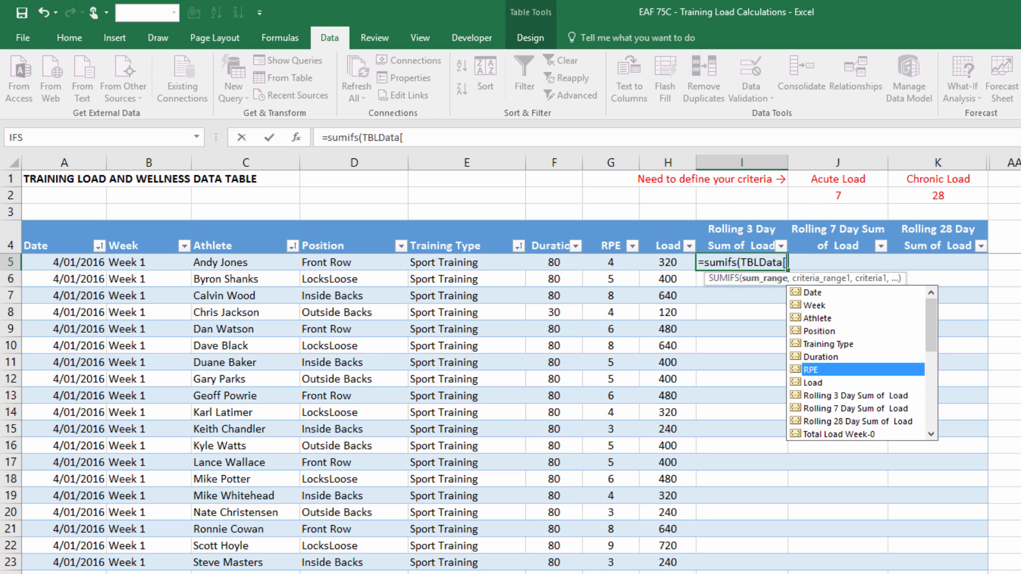
{"action": "key", "text": "Tab"}
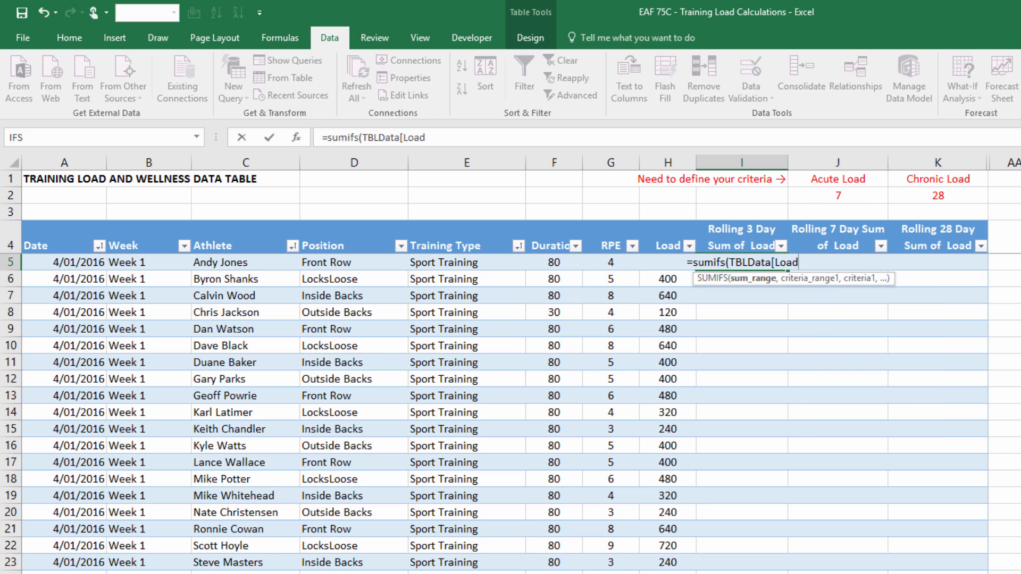
{"action": "type", "text": "]"}
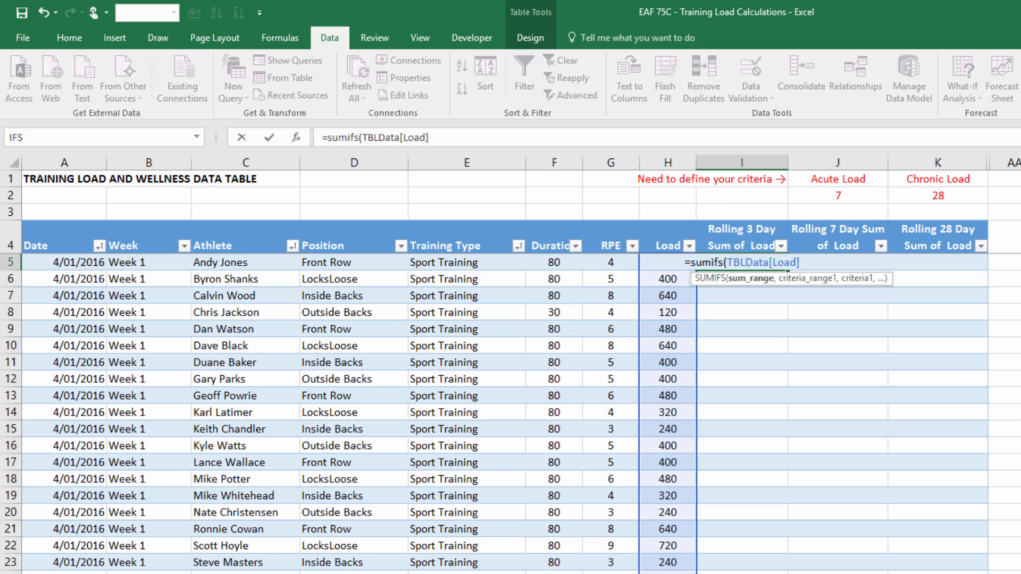
{"action": "type", "text": ","}
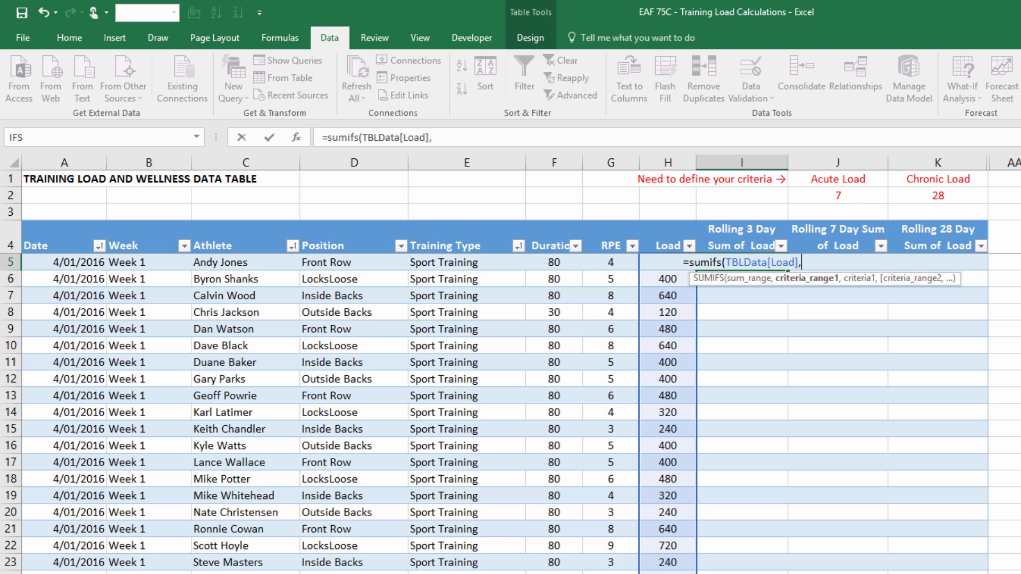
{"action": "type", "text": "TBLData"}
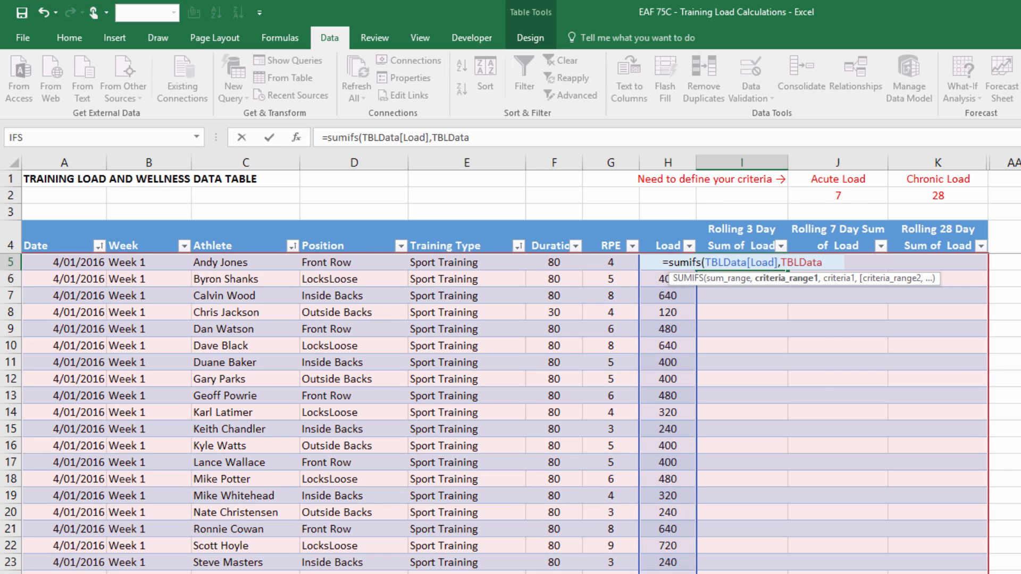
{"action": "type", "text": "["}
{"action": "key", "text": "Down"}
{"action": "key", "text": "Down"}
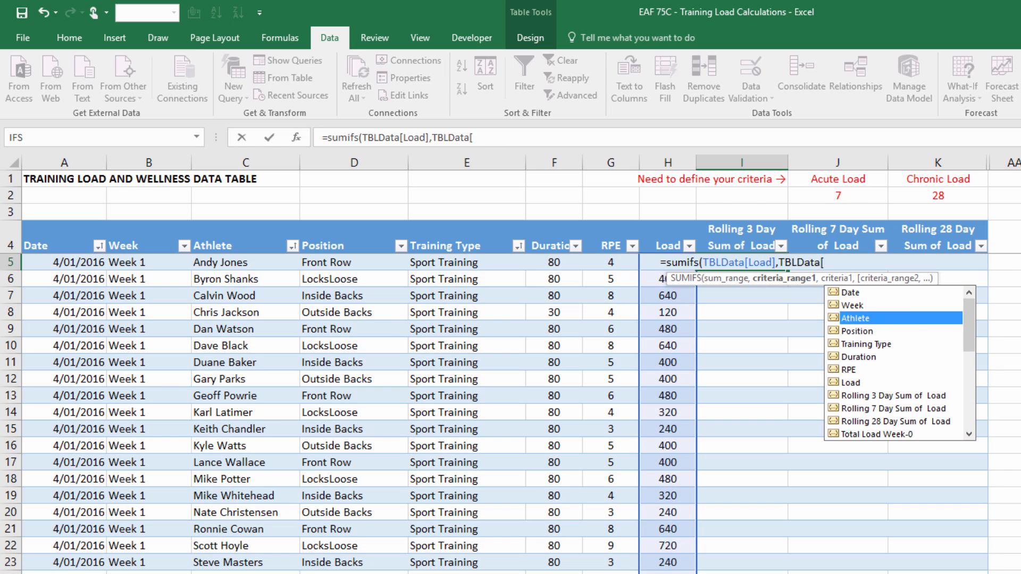
{"action": "key", "text": "Tab"}
{"action": "type", "text": "],"}
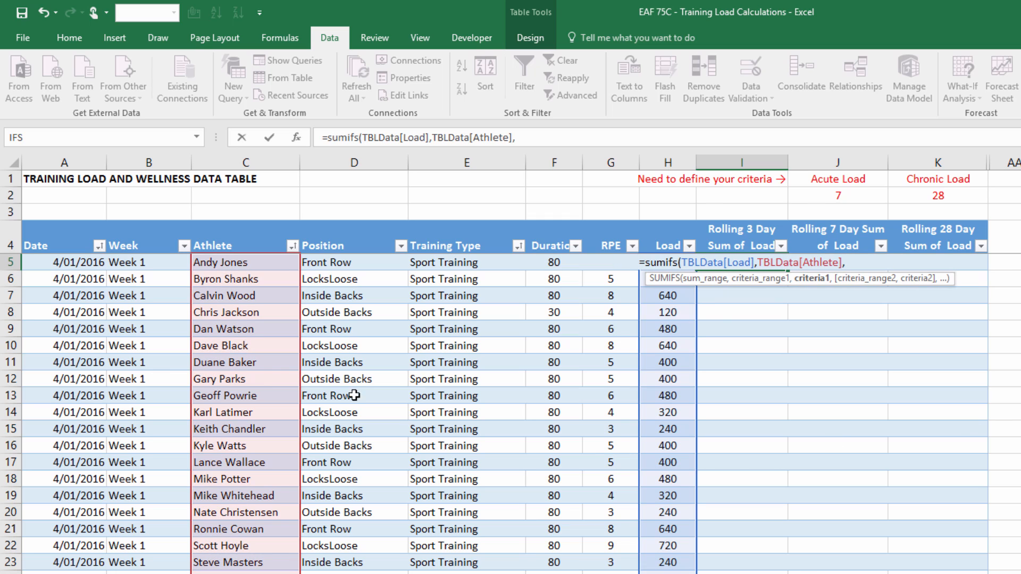
{"action": "left_click", "coordinate": [210, 262]}
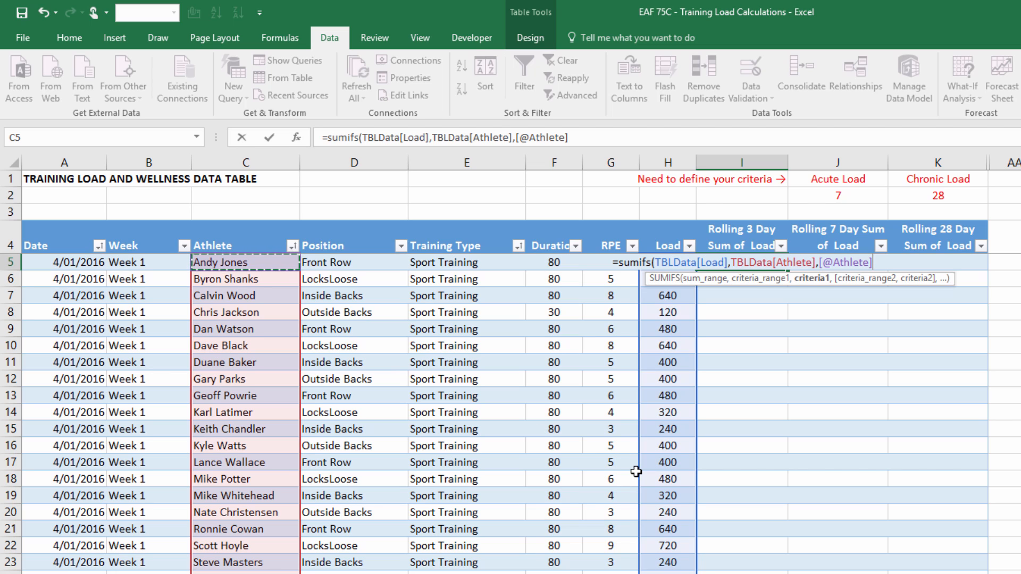
{"action": "type", "text": ","}
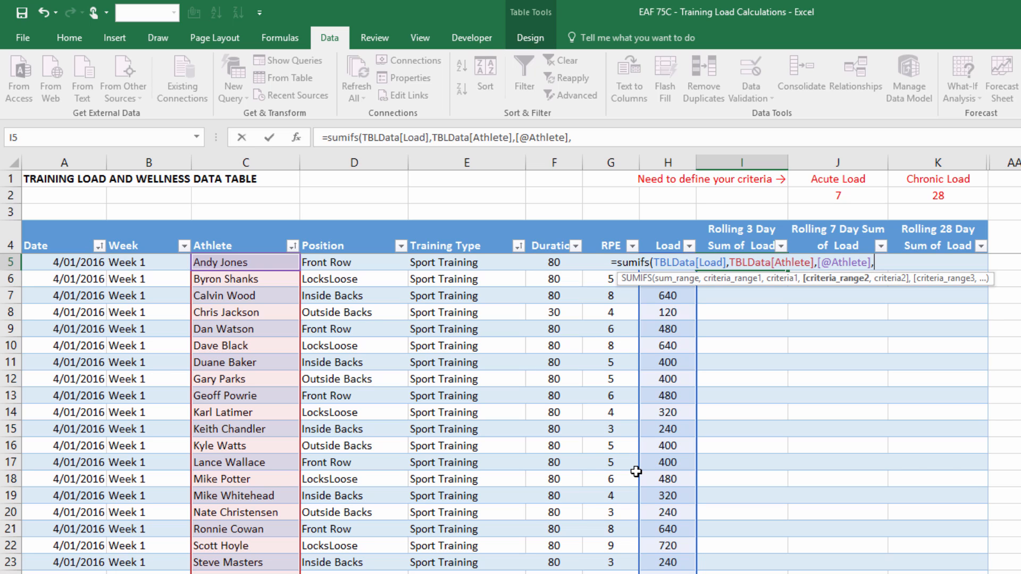
{"action": "type", "text": "TBLData[Date],"}
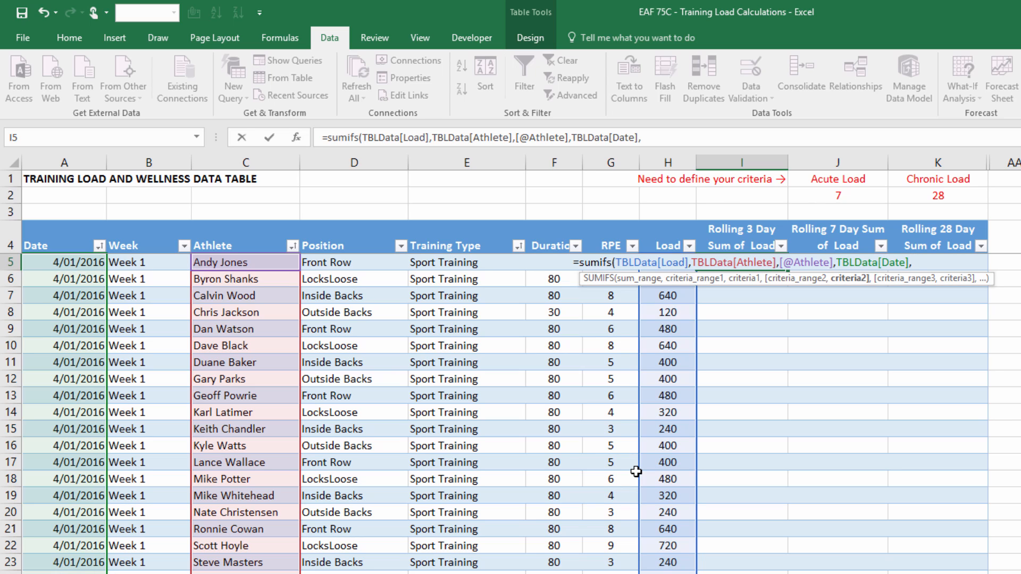
{"action": "type", "text": "\"<="}
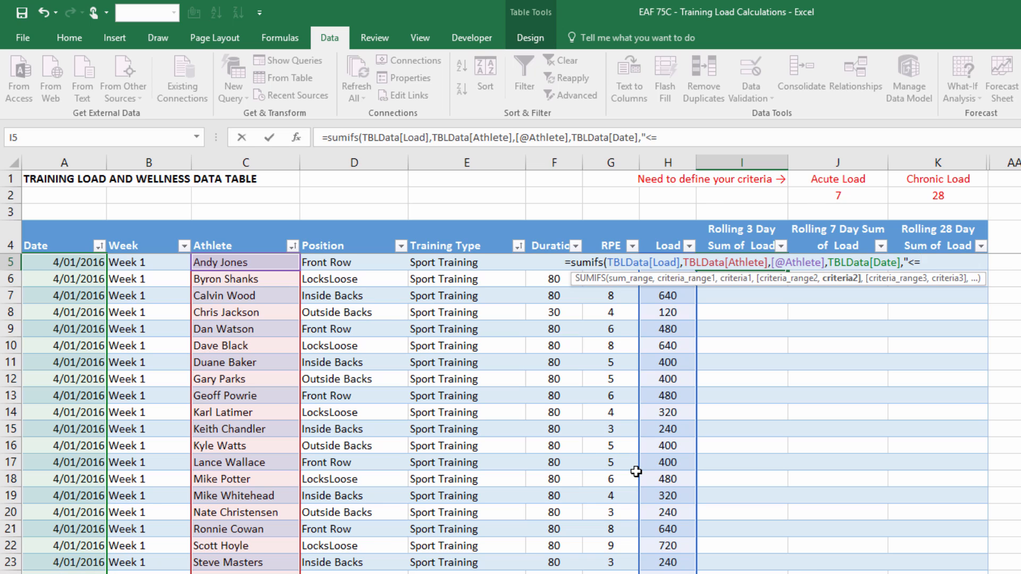
{"action": "type", "text": "\" &"}
{"action": "left_click", "coordinate": [78, 264]}
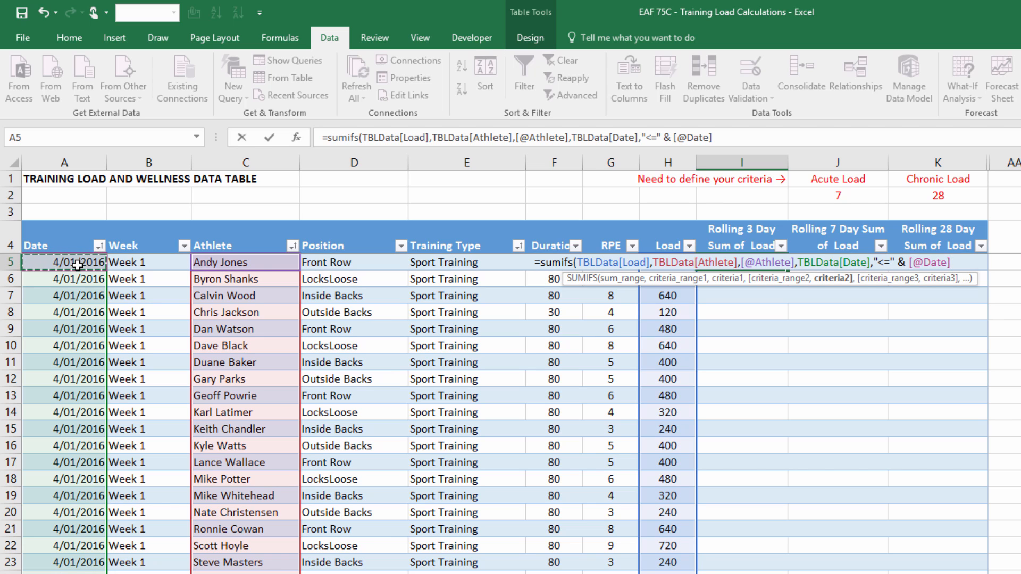
{"action": "type", "text": ","}
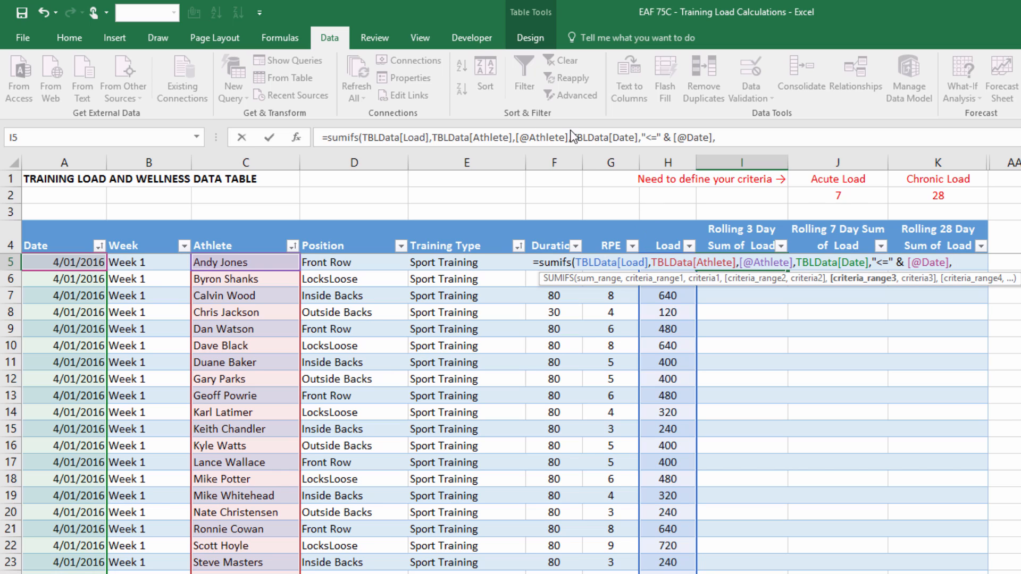
{"action": "left_click_drag", "start_coordinate": [572, 139], "coordinate": [715, 139]}
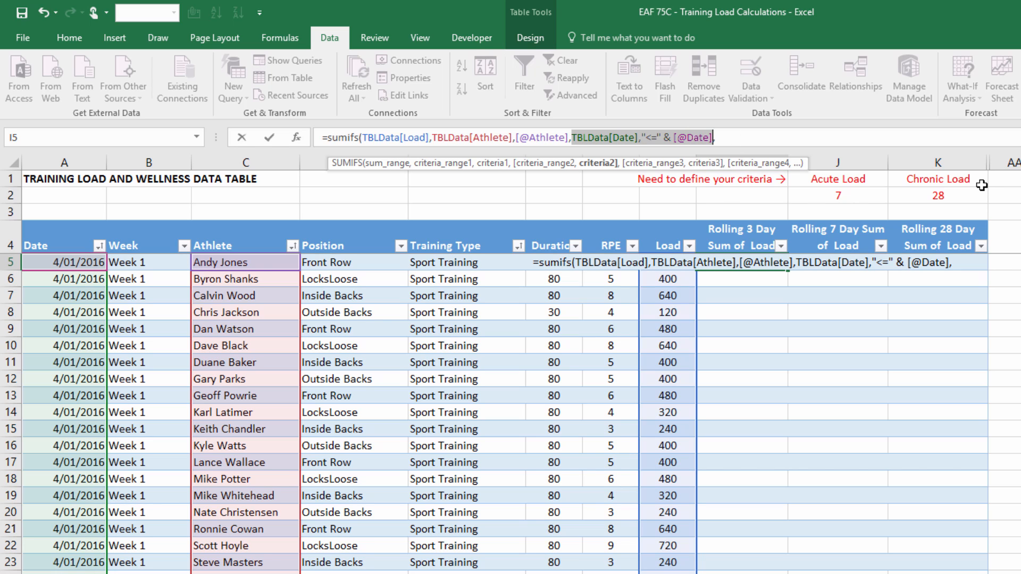
{"action": "key", "text": "ctrl+c"}
{"action": "left_click", "coordinate": [743, 140]}
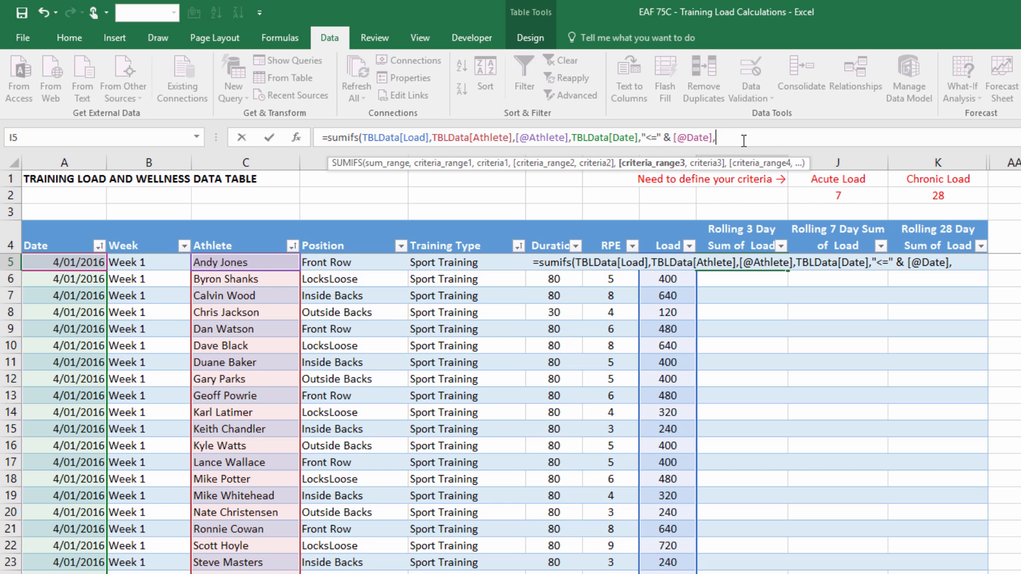
{"action": "key", "text": "ctrl+v"}
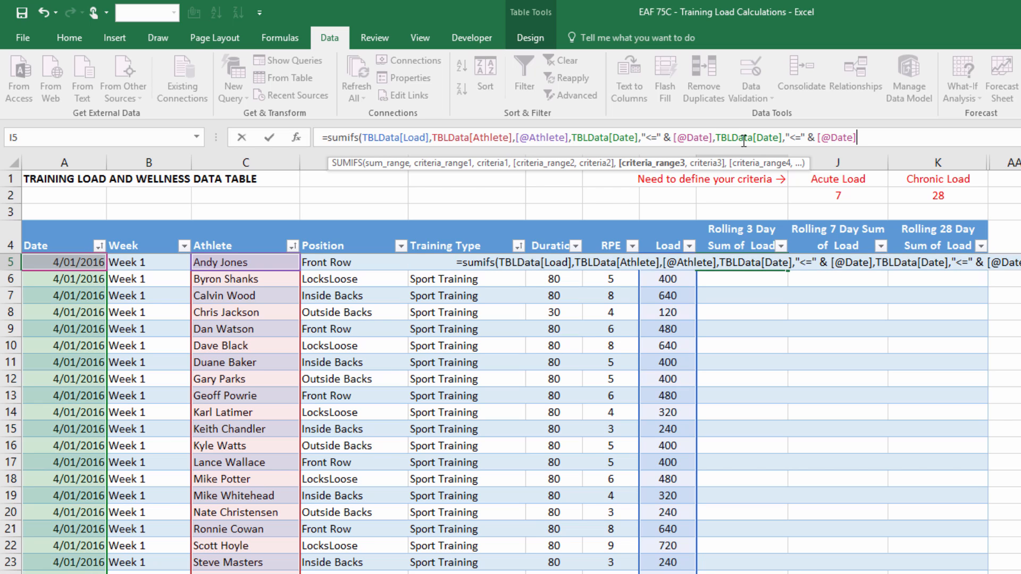
{"action": "left_click", "coordinate": [800, 137]}
{"action": "key", "text": "BackSpace"}
{"action": "key", "text": "BackSpace"}
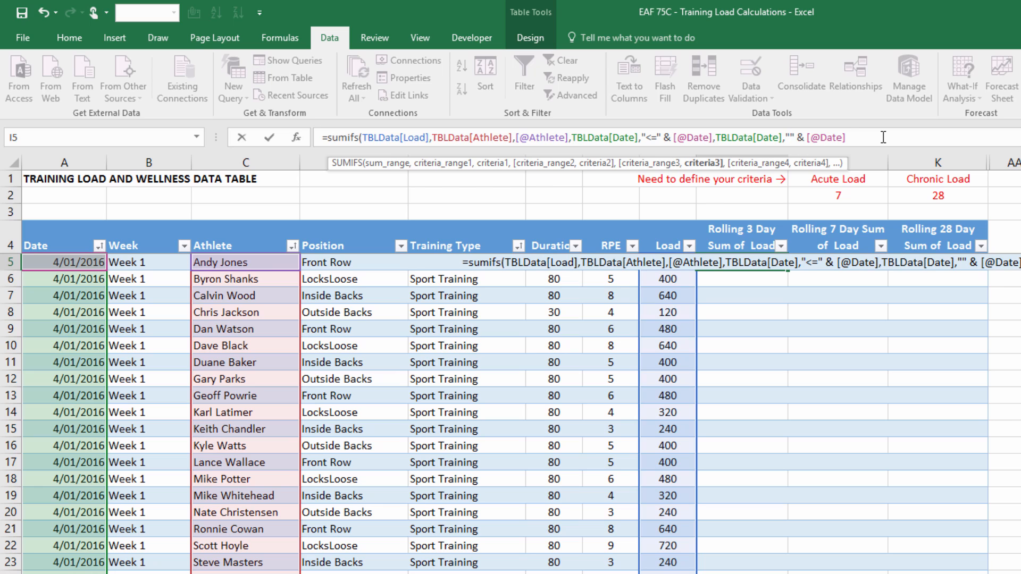
{"action": "type", "text": ">"}
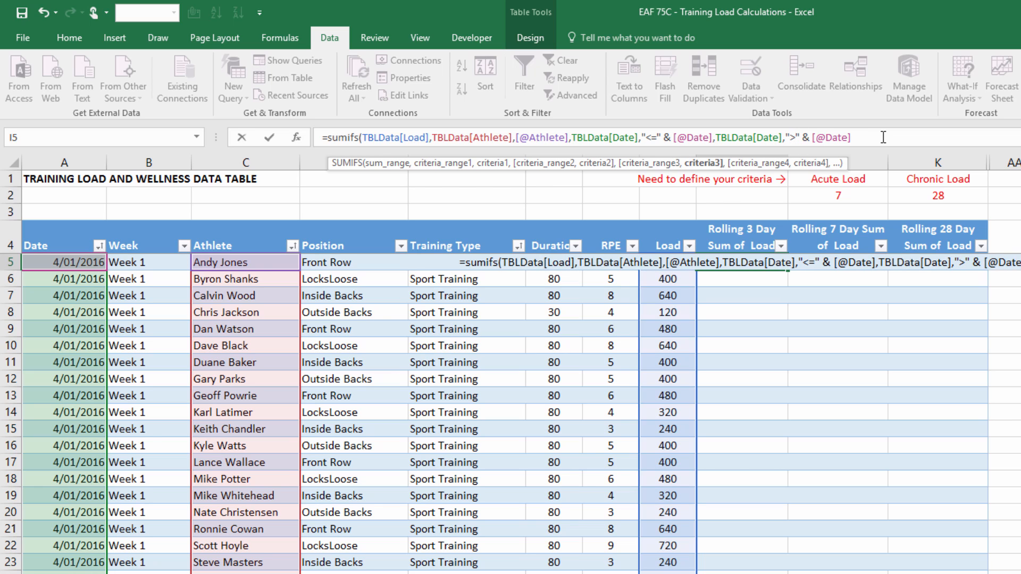
{"action": "type", "text": "-"}
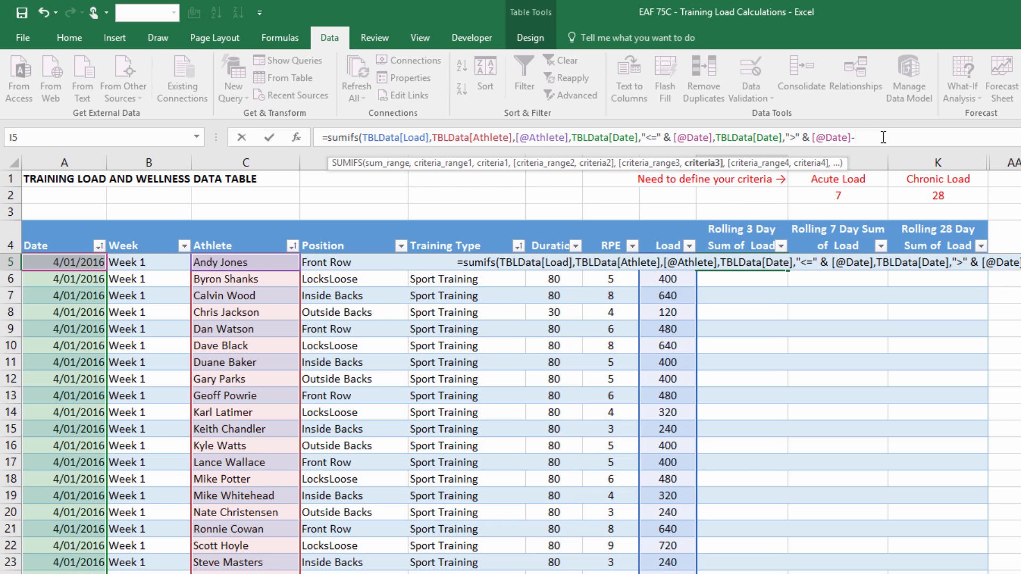
{"action": "type", "text": "3)"}
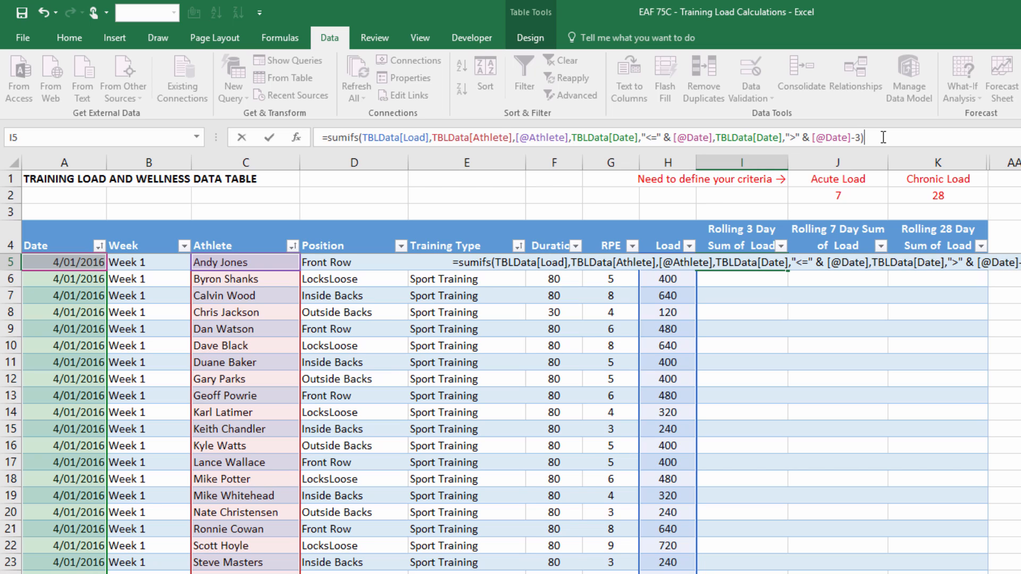
{"action": "key", "text": "Return"}
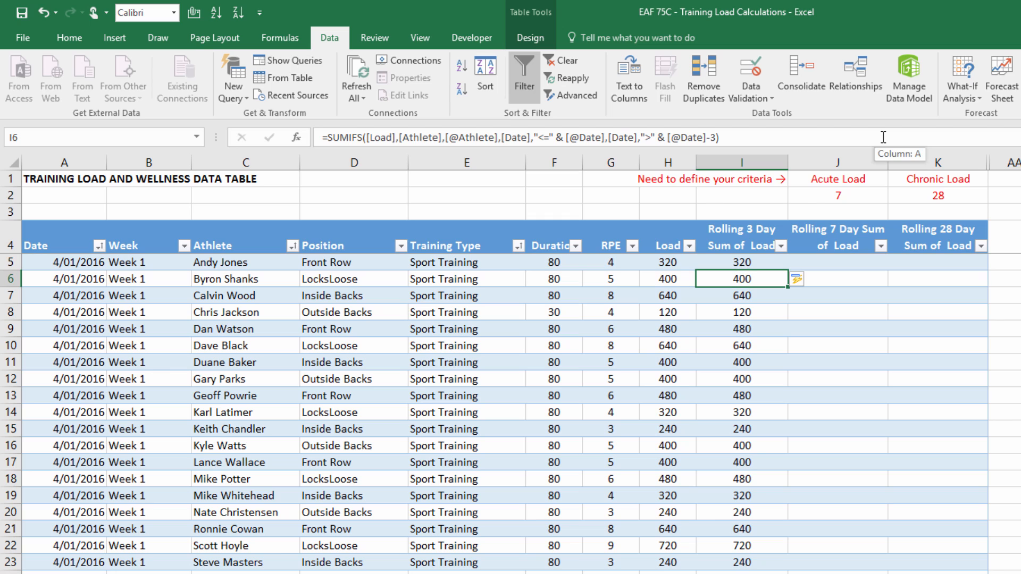
Filter the Athlete column to only the first listed athlete and check the rolling 3 day sums against the daily loads.
{"action": "left_click", "coordinate": [292, 245]}
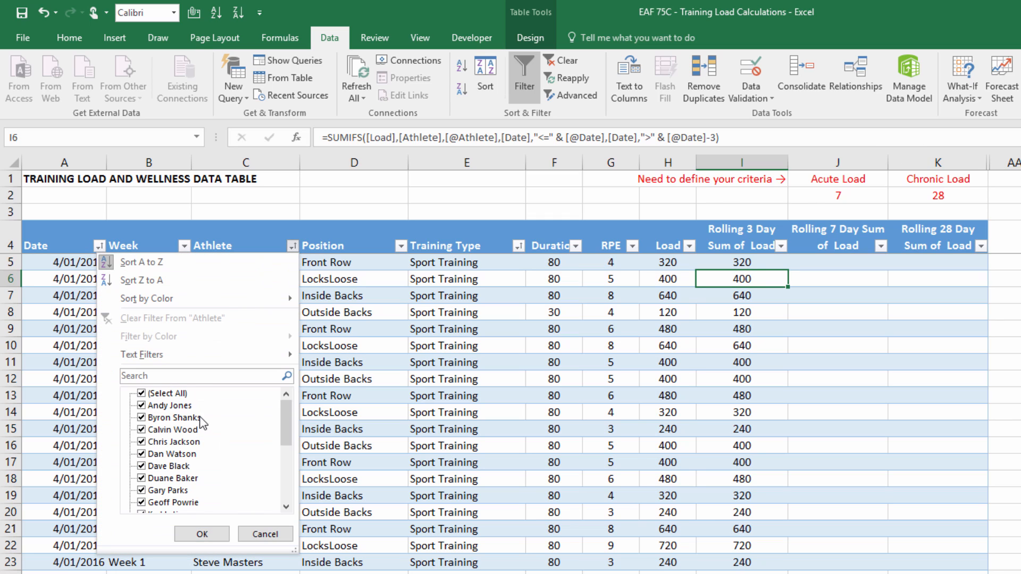
{"action": "left_click", "coordinate": [142, 393]}
{"action": "left_click", "coordinate": [141, 406]}
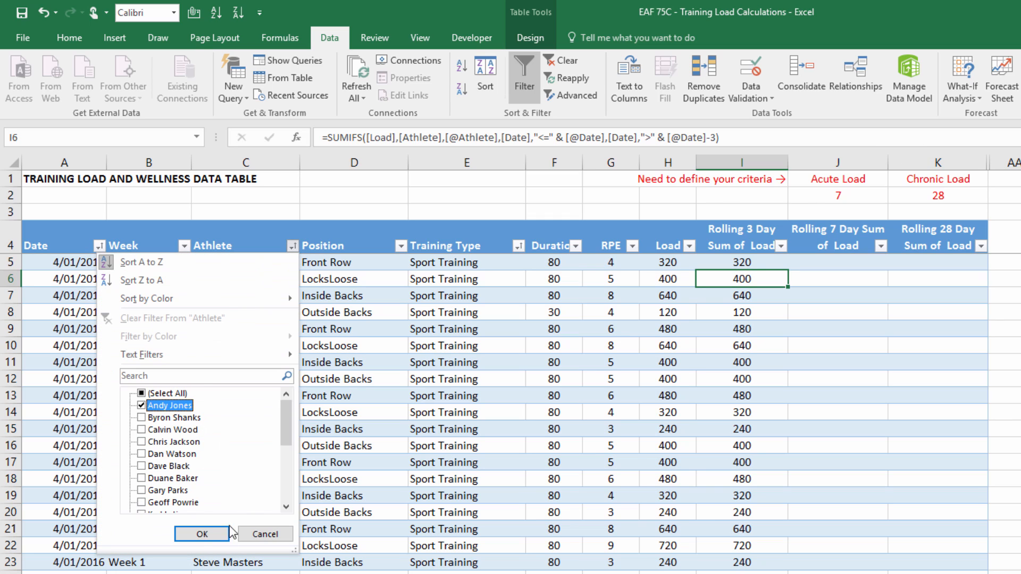
{"action": "left_click", "coordinate": [202, 534]}
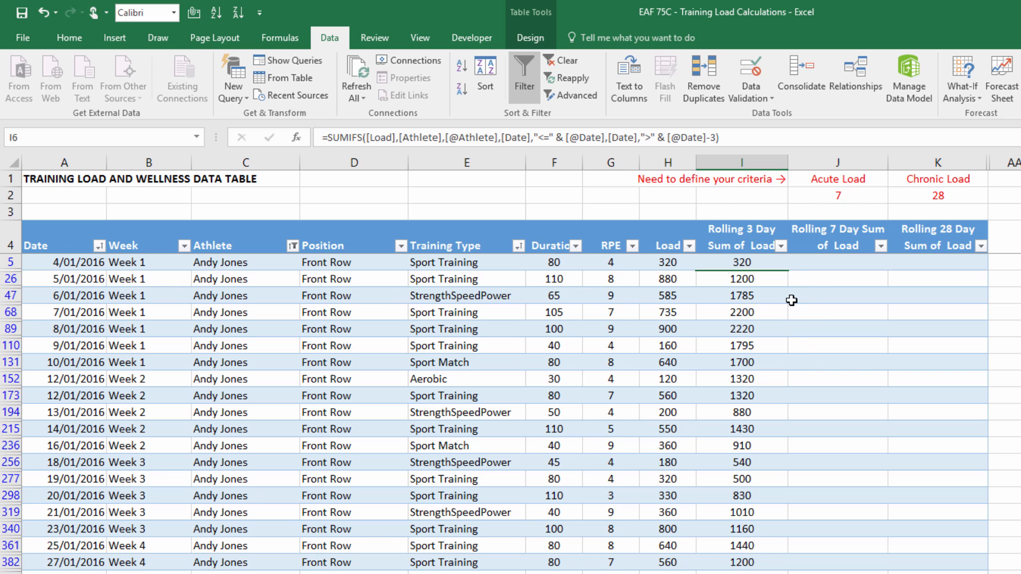
{"action": "key", "text": "ctrl+c"}
{"action": "left_click", "coordinate": [771, 298]}
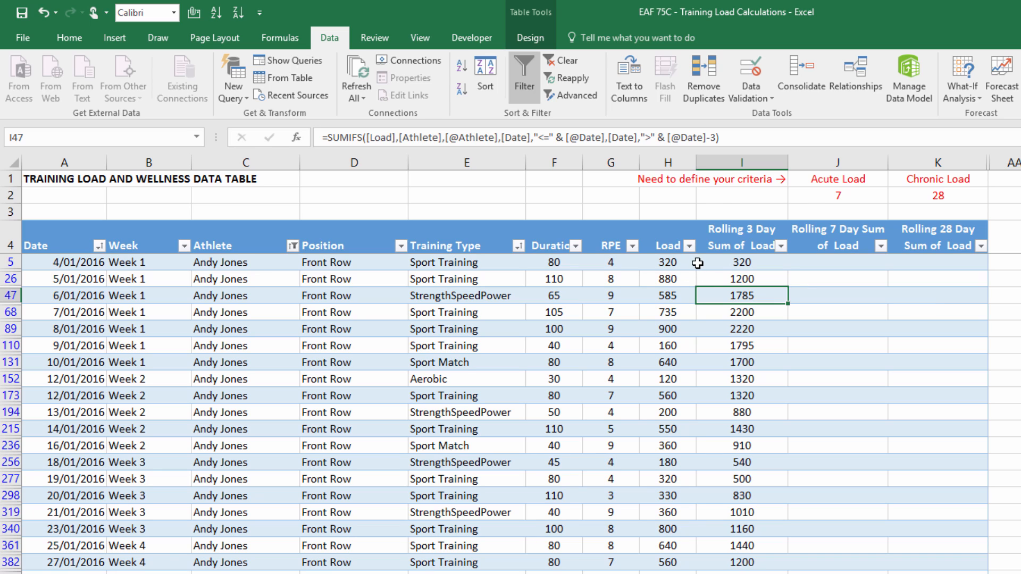
{"action": "left_click", "coordinate": [772, 313]}
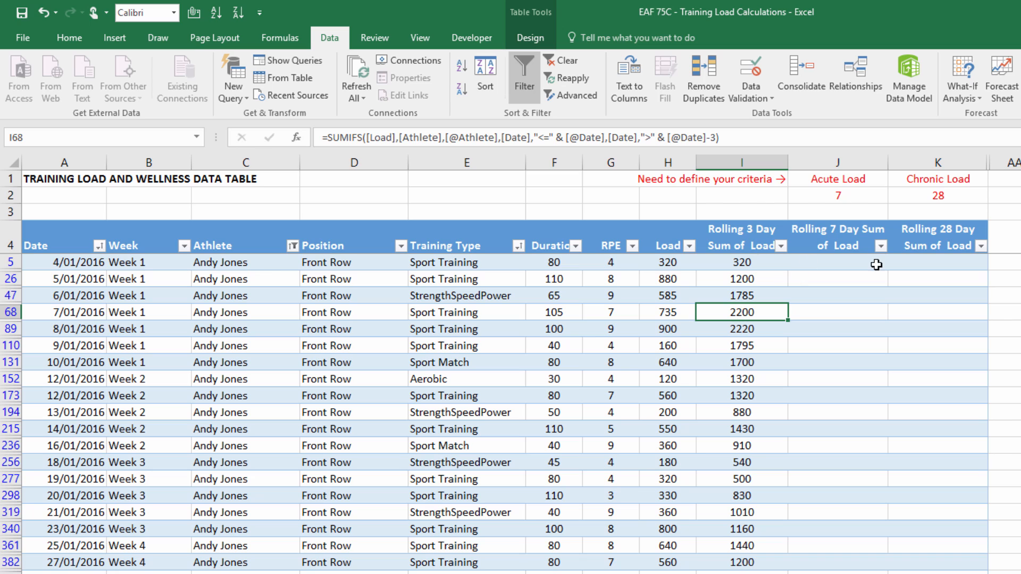
Reset the Athlete filter to show all athletes.
{"action": "left_click", "coordinate": [292, 245]}
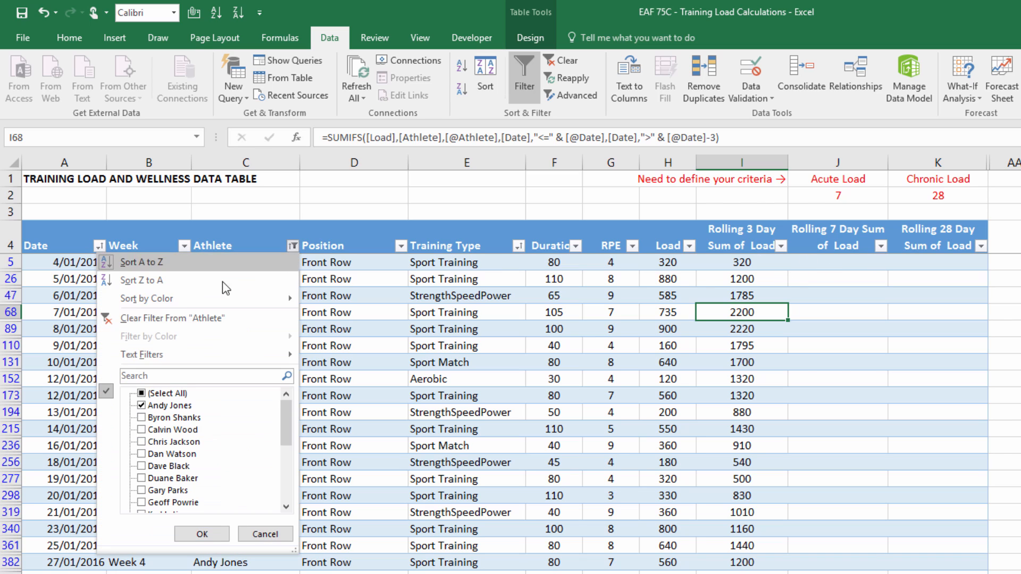
{"action": "left_click", "coordinate": [141, 394]}
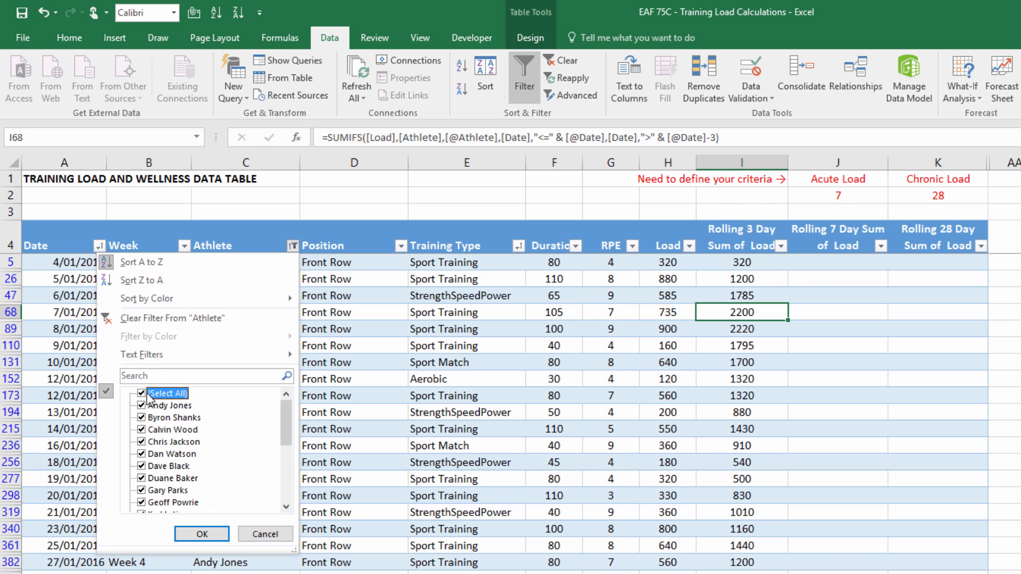
{"action": "left_click", "coordinate": [202, 534]}
{"action": "left_click", "coordinate": [834, 263]}
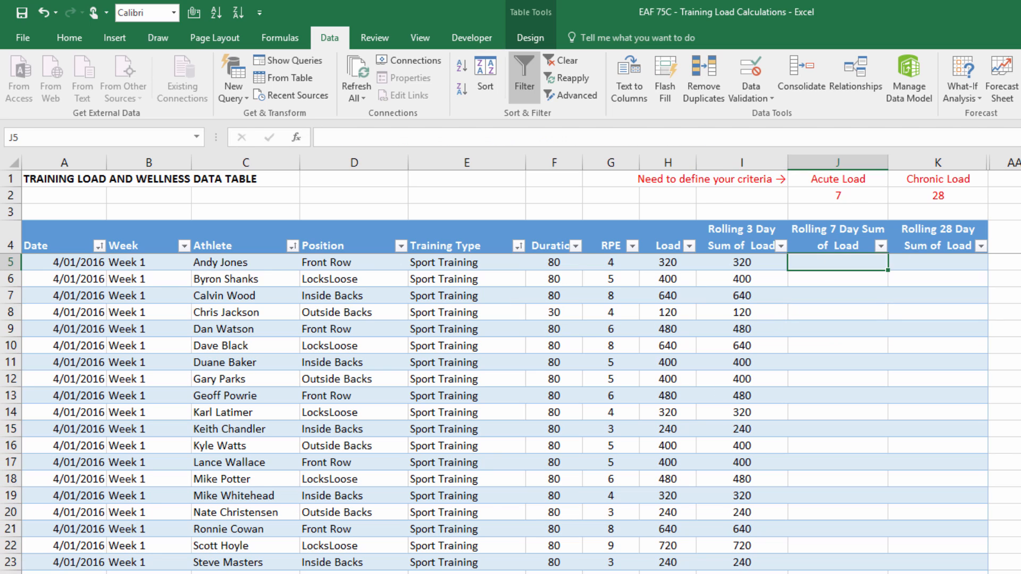
{"action": "left_click", "coordinate": [753, 263]}
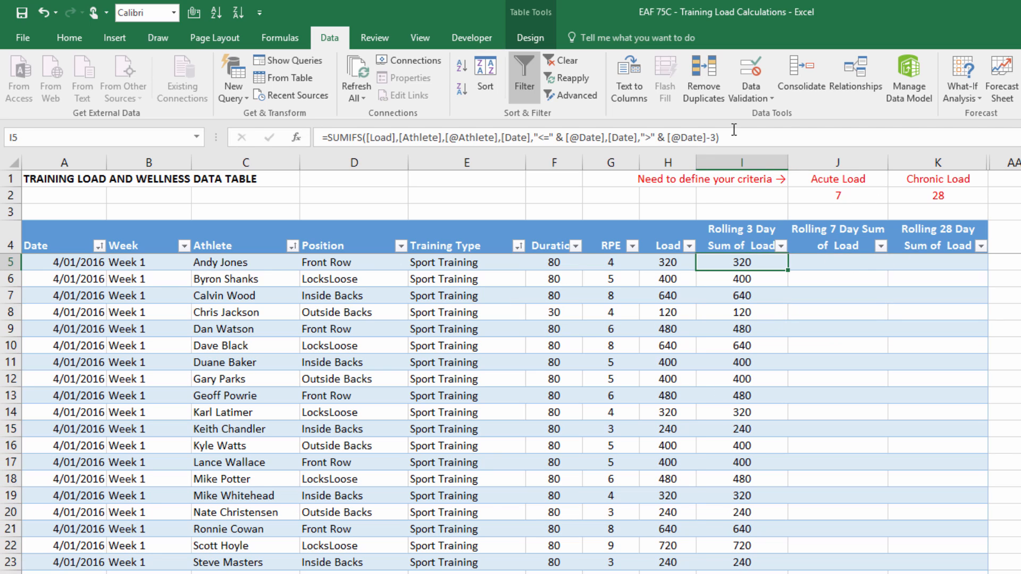
{"action": "left_click_drag", "start_coordinate": [719, 137], "coordinate": [242, 126]}
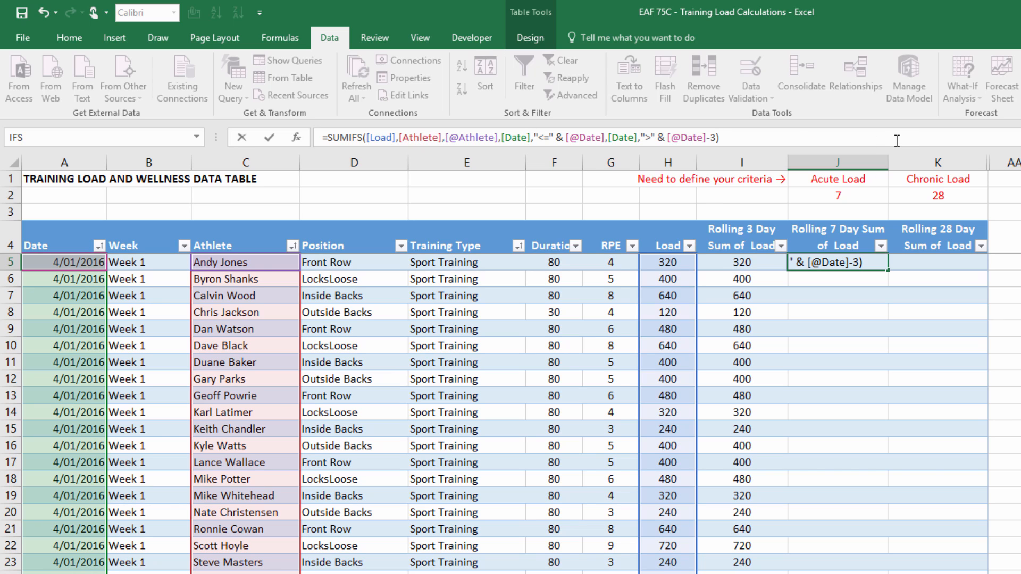
{"action": "left_click", "coordinate": [716, 138]}
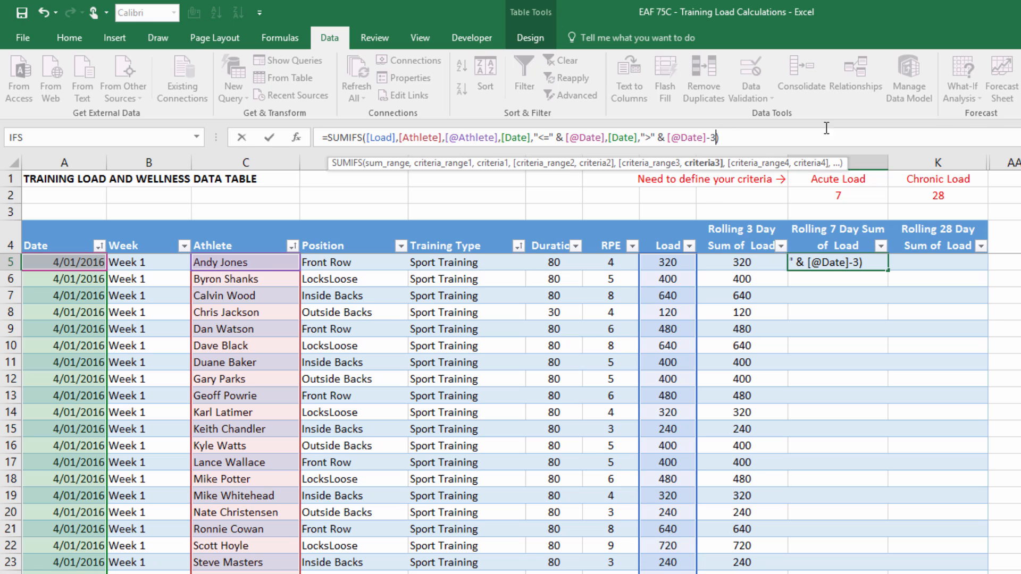
{"action": "key", "text": "BackSpace"}
{"action": "type", "text": "7"}
{"action": "key", "text": "Return"}
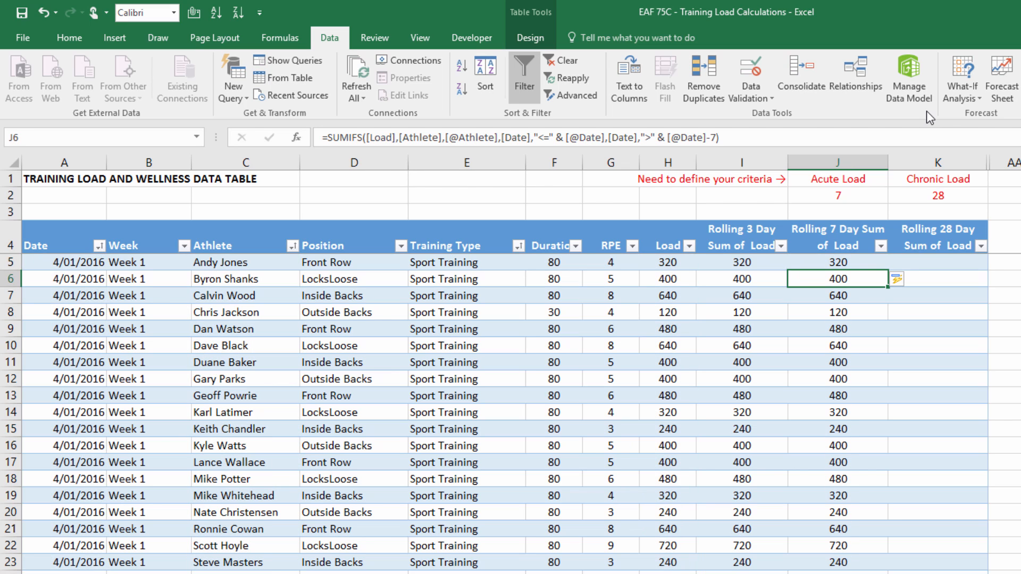
{"action": "left_click", "coordinate": [924, 260]}
{"action": "left_click", "coordinate": [335, 136]}
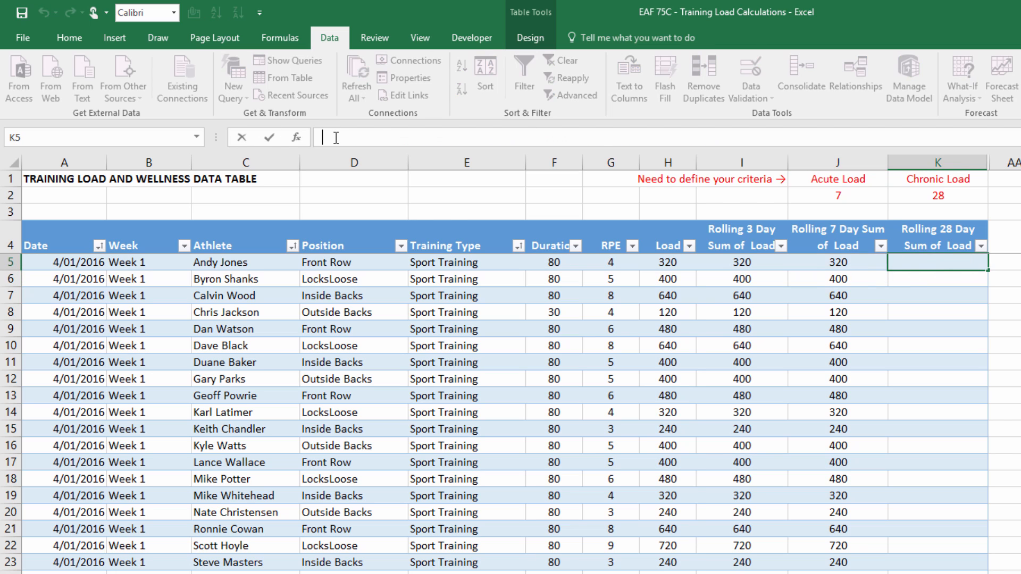
{"action": "key", "text": "ctrl+v"}
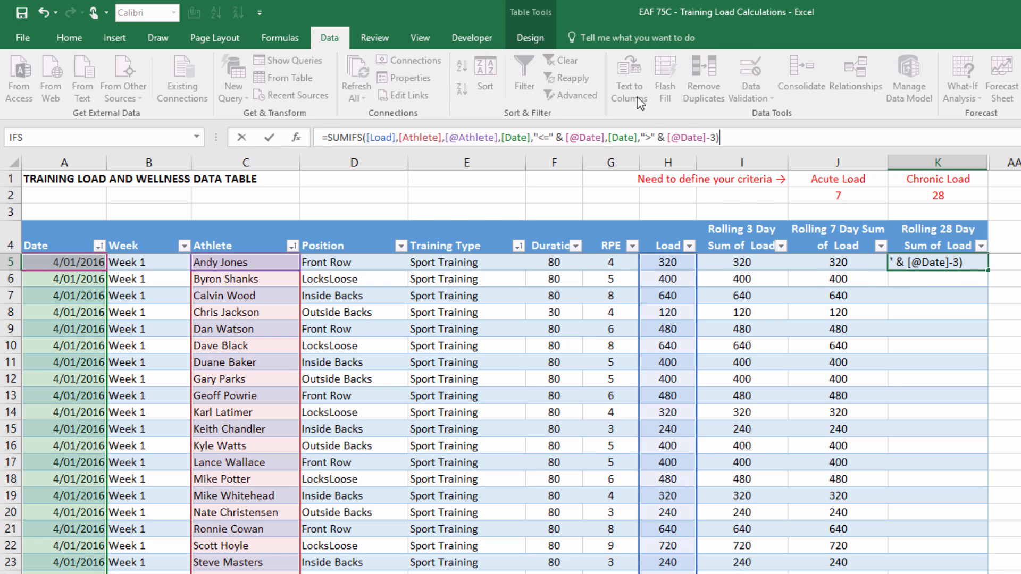
{"action": "left_click", "coordinate": [715, 137]}
{"action": "key", "text": "BackSpace"}
{"action": "type", "text": "28"}
{"action": "key", "text": "Return"}
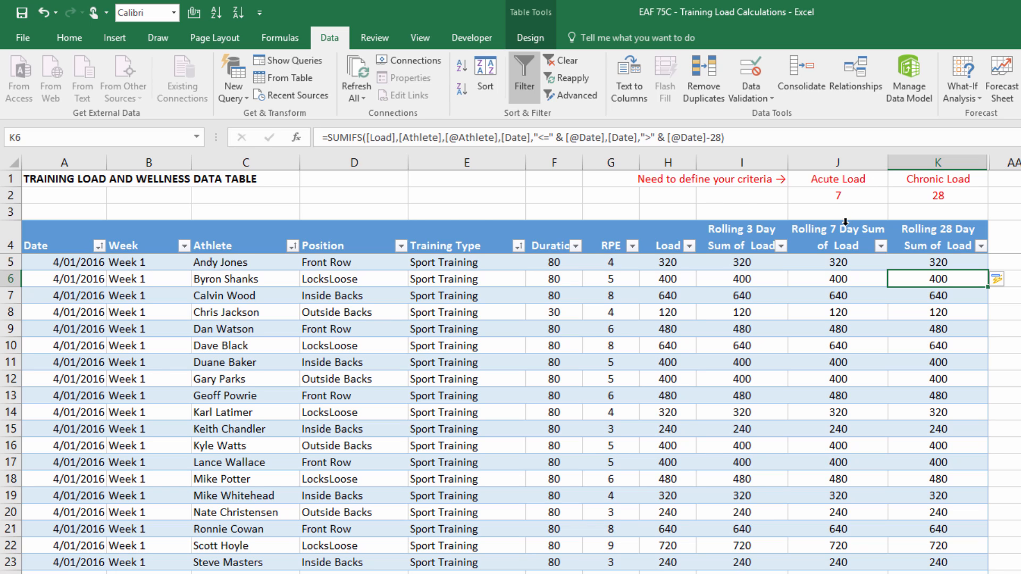
Unhide the Total Load week columns and narrow columns B to E to bring them into view.
{"action": "left_click", "coordinate": [835, 258]}
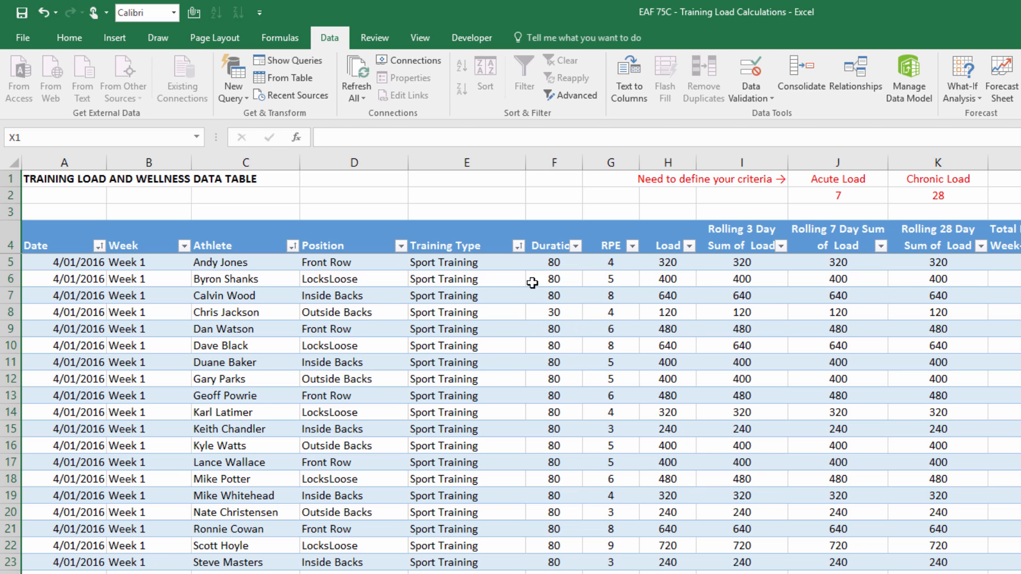
{"action": "left_click_drag", "start_coordinate": [467, 163], "coordinate": [142, 171]}
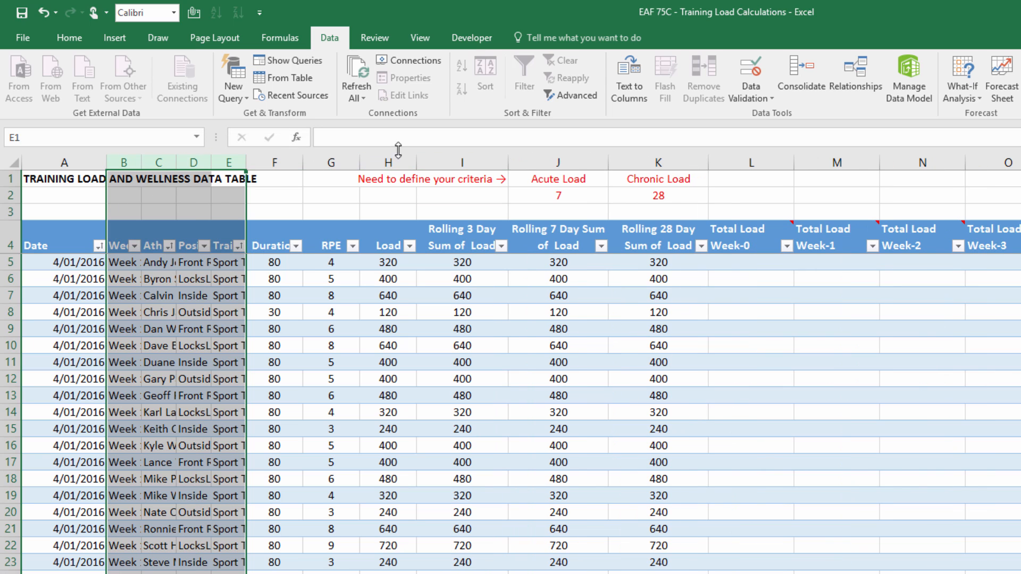
{"action": "left_click", "coordinate": [752, 262]}
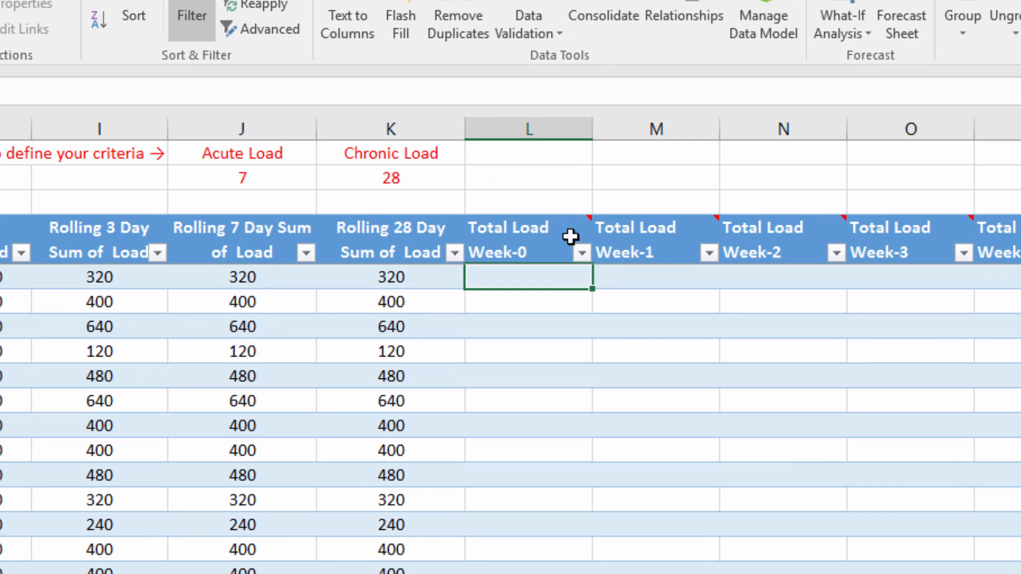
Copy the Rolling 7 Day Sum formula unchanged into the Total Load Week-0 column.
{"action": "mouse_move", "coordinate": [560, 231]}
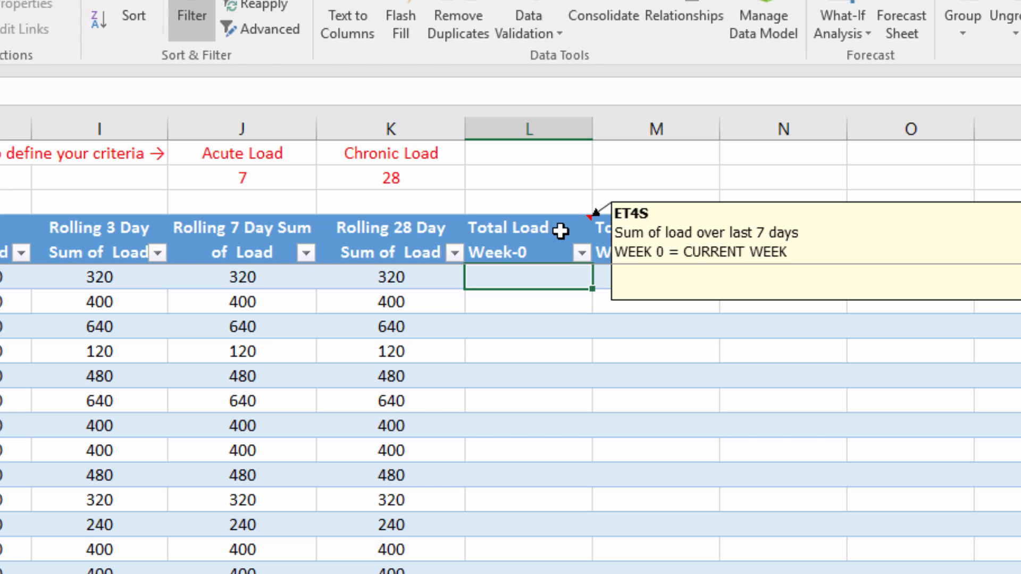
{"action": "left_click", "coordinate": [243, 277]}
{"action": "left_click_drag", "start_coordinate": [502, 91], "coordinate": [0, 92]}
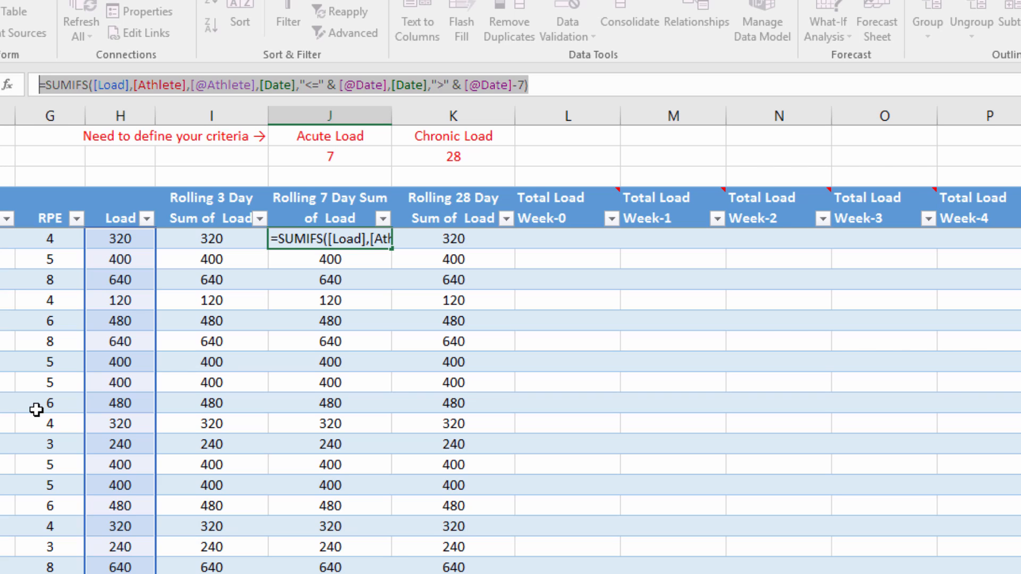
{"action": "key", "text": "ctrl+c"}
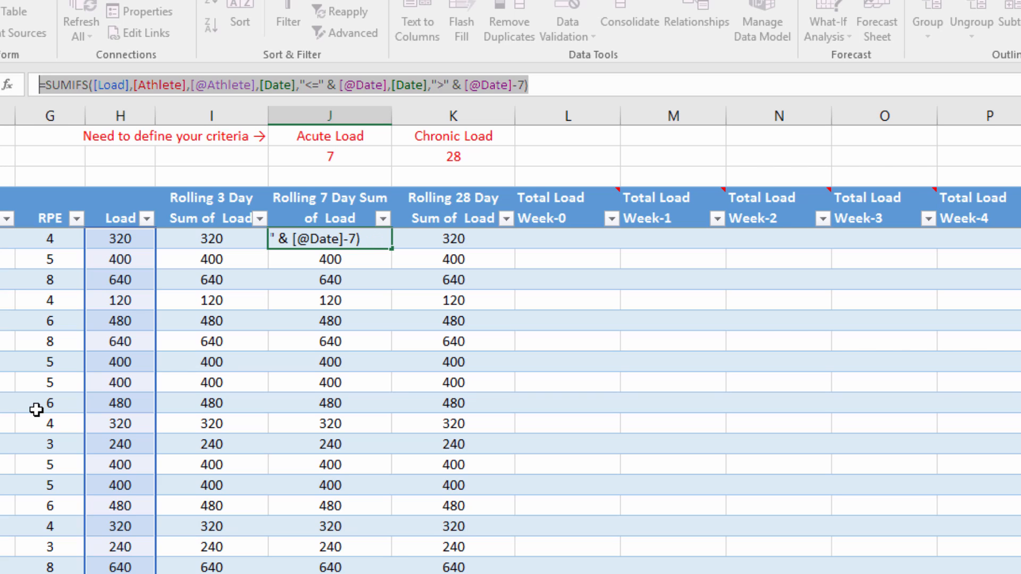
{"action": "key", "text": "Return"}
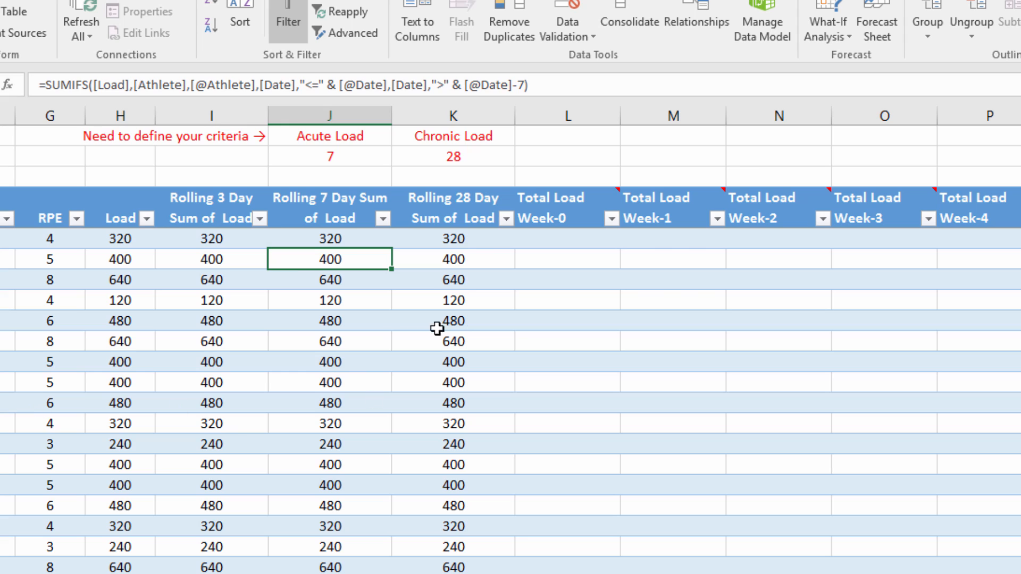
{"action": "left_click", "coordinate": [532, 237]}
{"action": "left_click", "coordinate": [68, 85]}
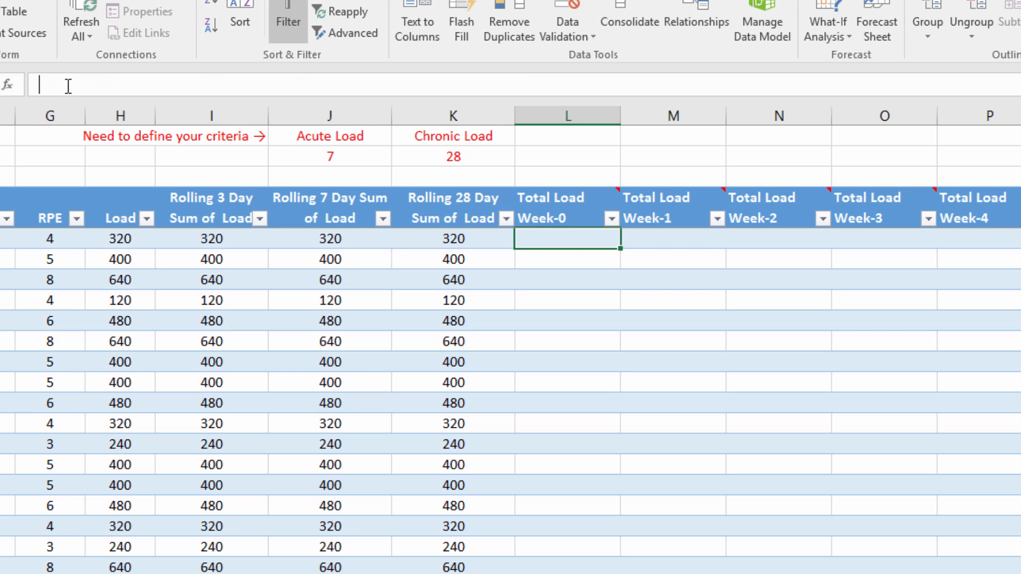
{"action": "key", "text": "ctrl+v"}
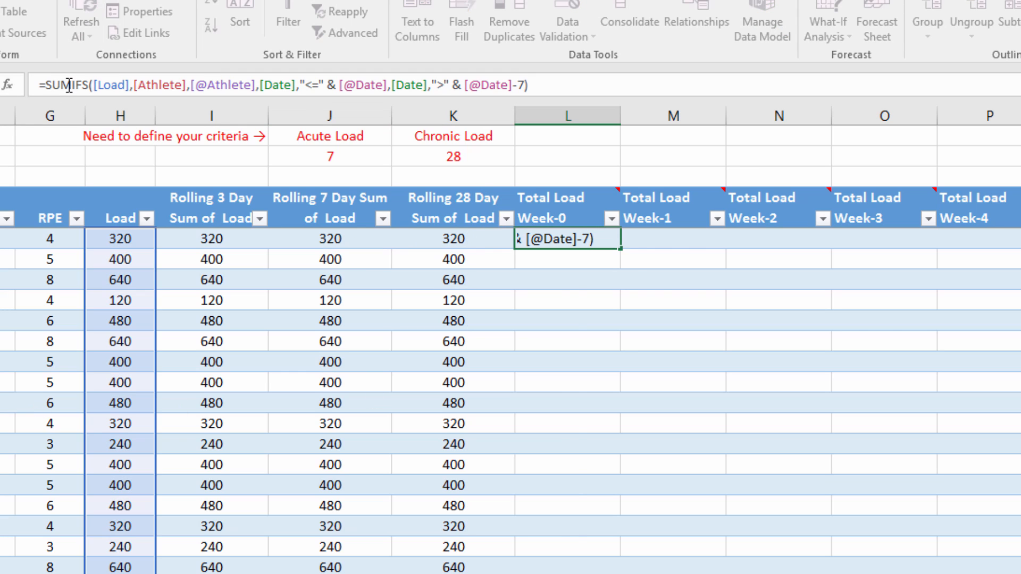
{"action": "key", "text": "ctrl+Return"}
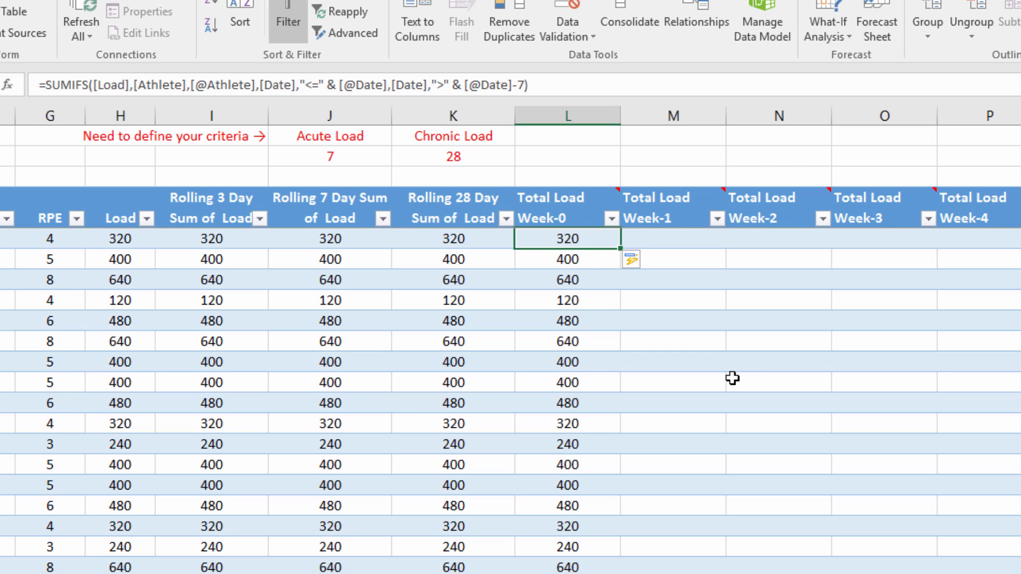
Read the Total Load Week-1 header note and copy the Week-0 formula into that column's first cell.
{"action": "mouse_move", "coordinate": [549, 212]}
{"action": "left_click", "coordinate": [654, 213]}
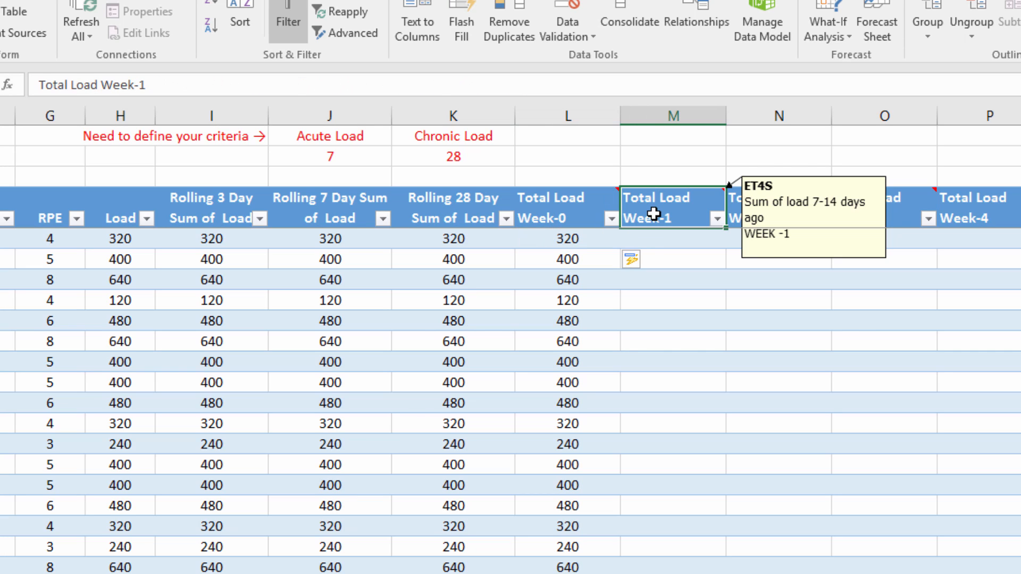
{"action": "left_click", "coordinate": [576, 239]}
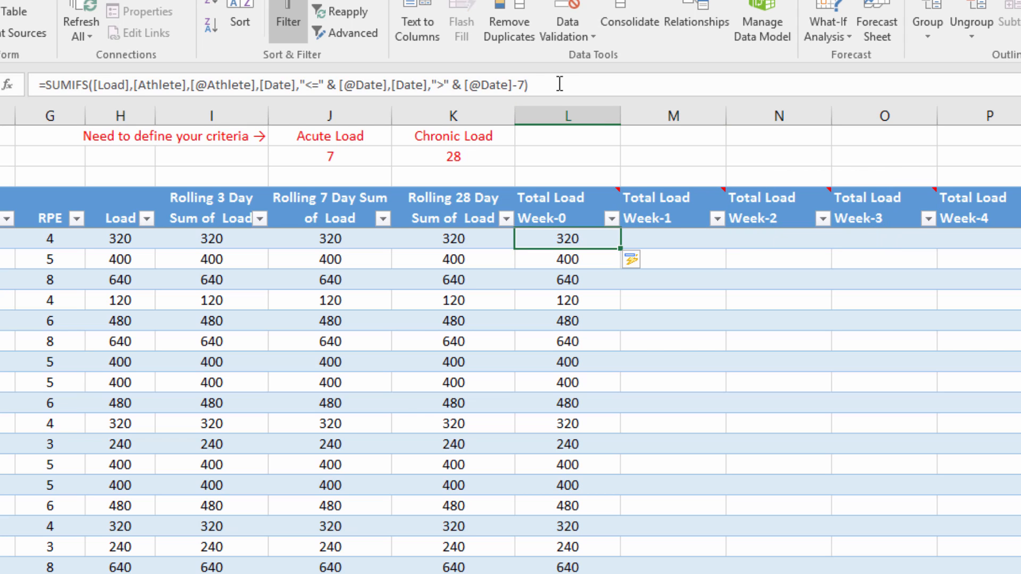
{"action": "left_click_drag", "start_coordinate": [559, 84], "coordinate": [23, 87]}
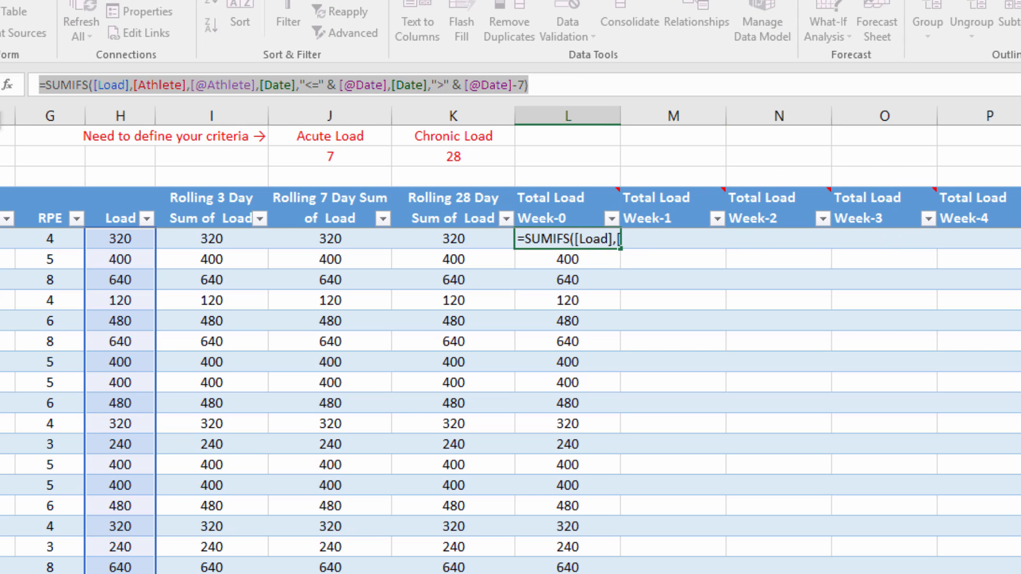
{"action": "key", "text": "ctrl+c"}
{"action": "key", "text": "Escape"}
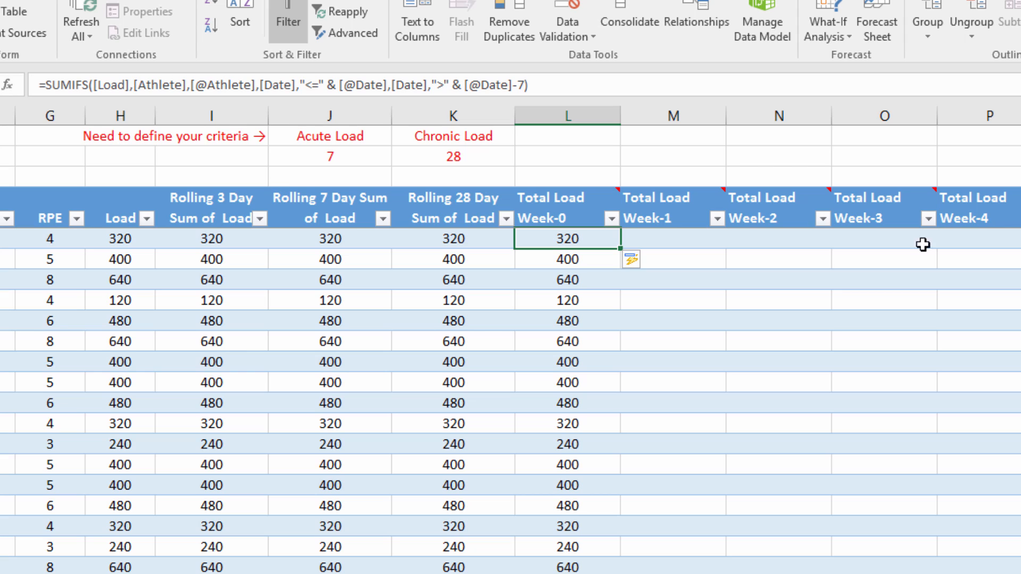
{"action": "left_click", "coordinate": [667, 239]}
{"action": "left_click", "coordinate": [35, 85]}
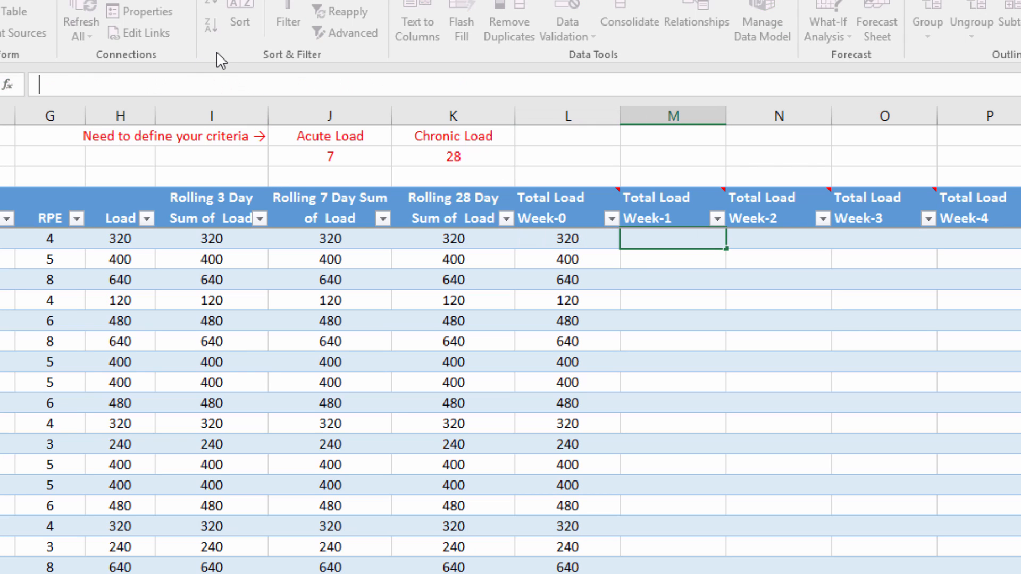
{"action": "key", "text": "ctrl+v"}
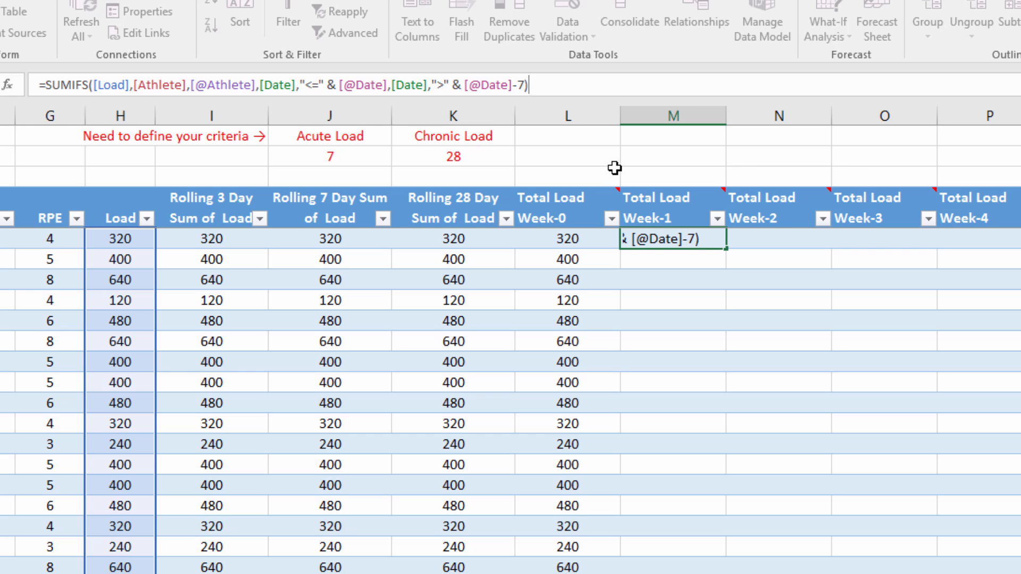
{"action": "left_click", "coordinate": [388, 85]}
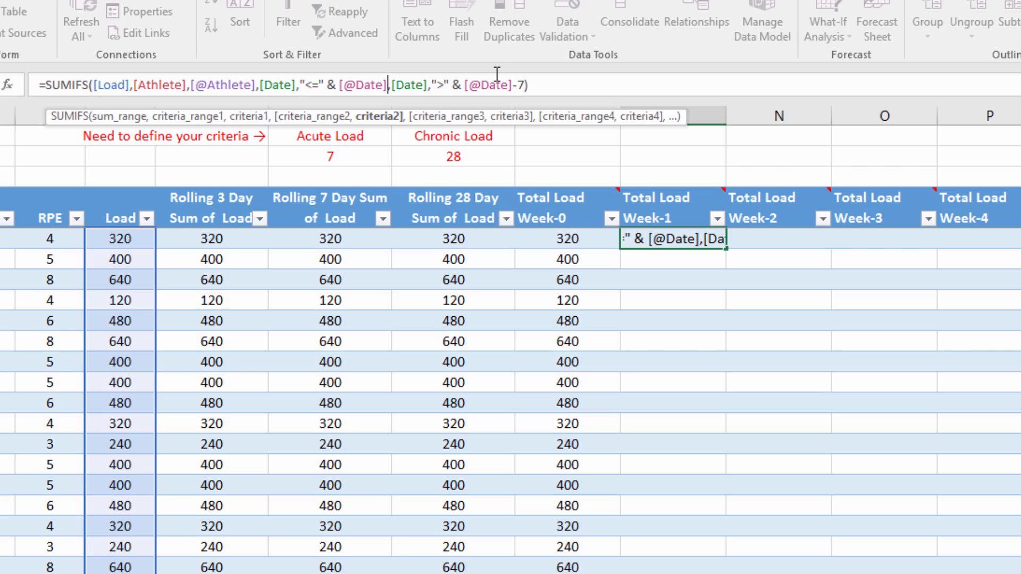
{"action": "type", "text": "-7"}
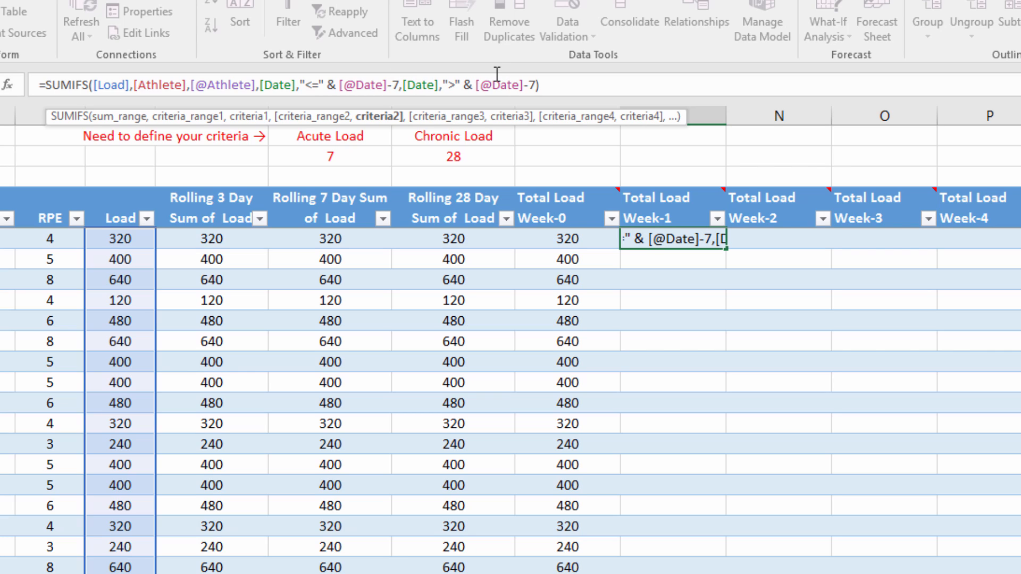
{"action": "left_click", "coordinate": [535, 85]}
{"action": "key", "text": "BackSpace"}
{"action": "type", "text": "1"}
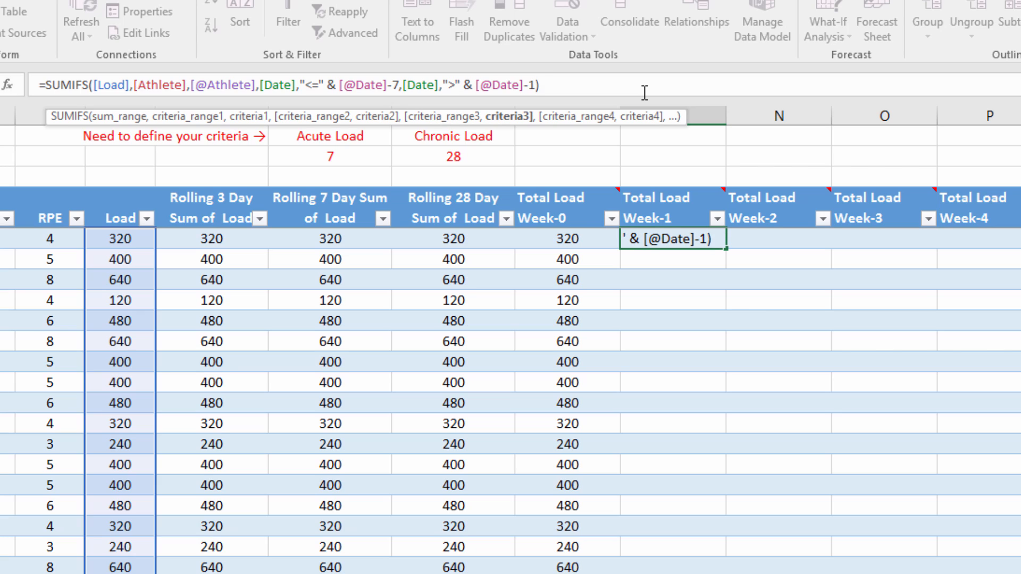
{"action": "type", "text": "4"}
{"action": "key", "text": "Return"}
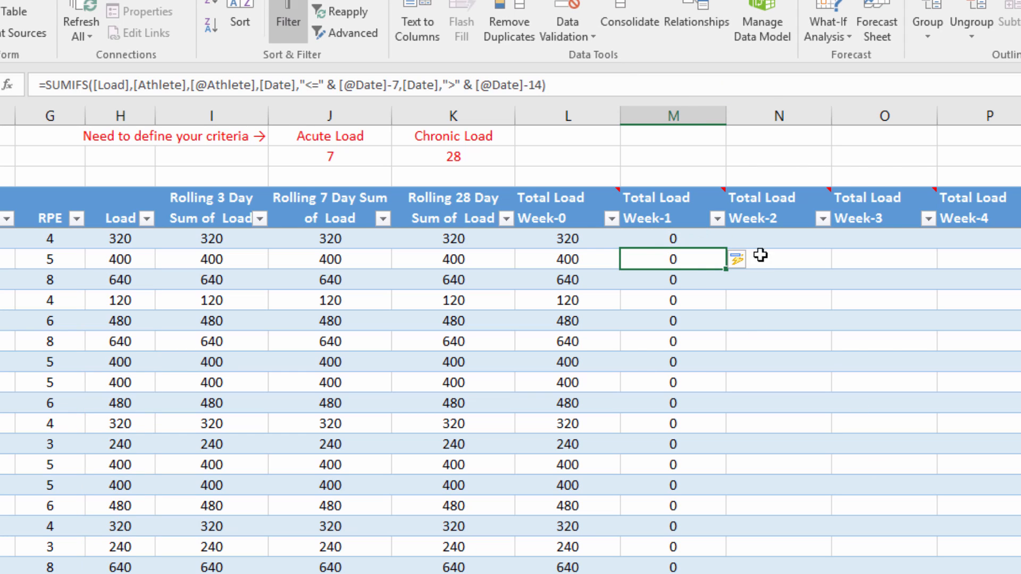
Paste the copied Total Load Week-0 SUMIFS formula into the first cell of the Total Load Week-2 column.
{"action": "scroll", "coordinate": [511, 398], "scroll_direction": "down", "scroll_amount": 20}
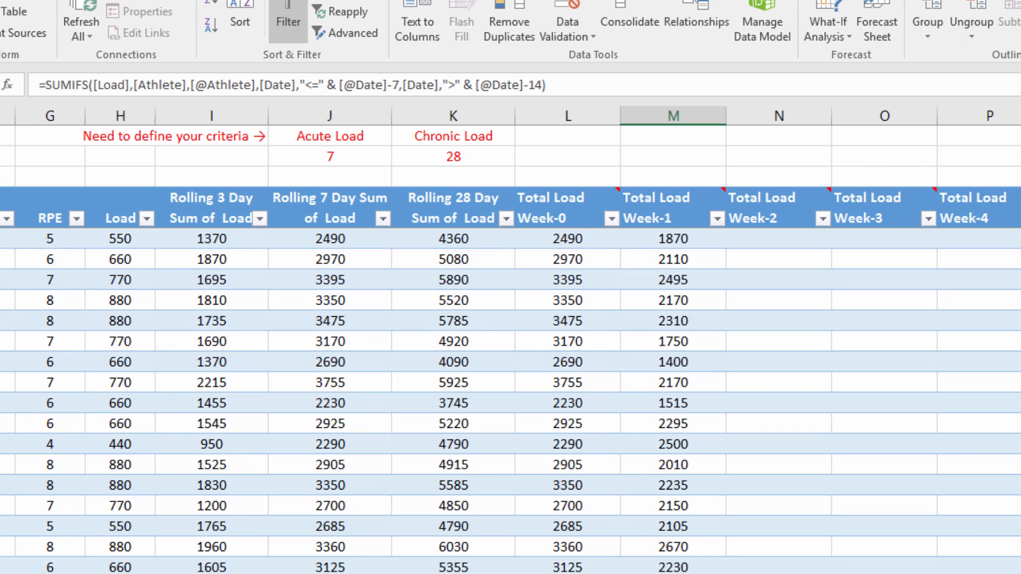
{"action": "scroll", "coordinate": [510, 399], "scroll_direction": "up", "scroll_amount": 20}
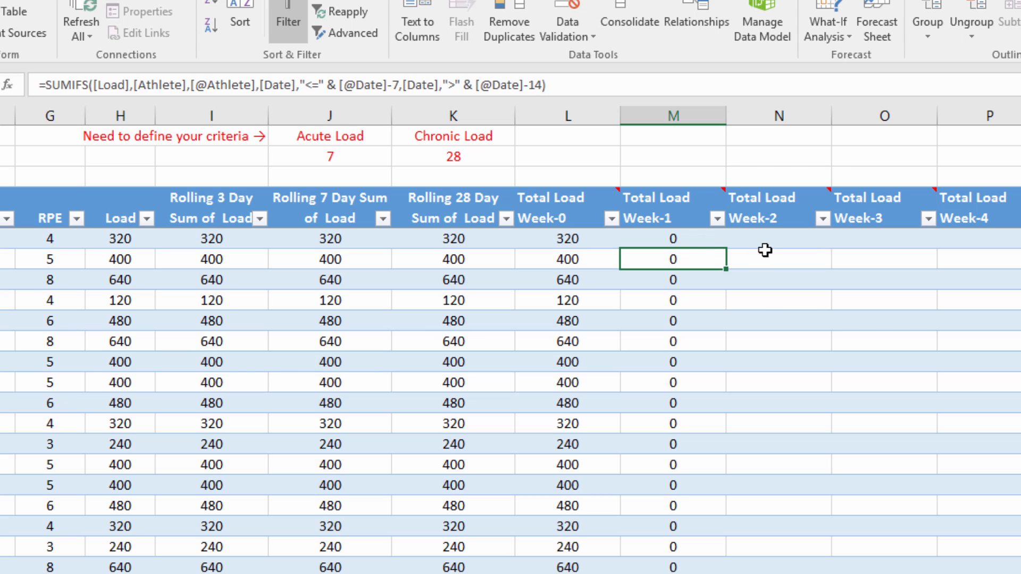
{"action": "left_click", "coordinate": [794, 241]}
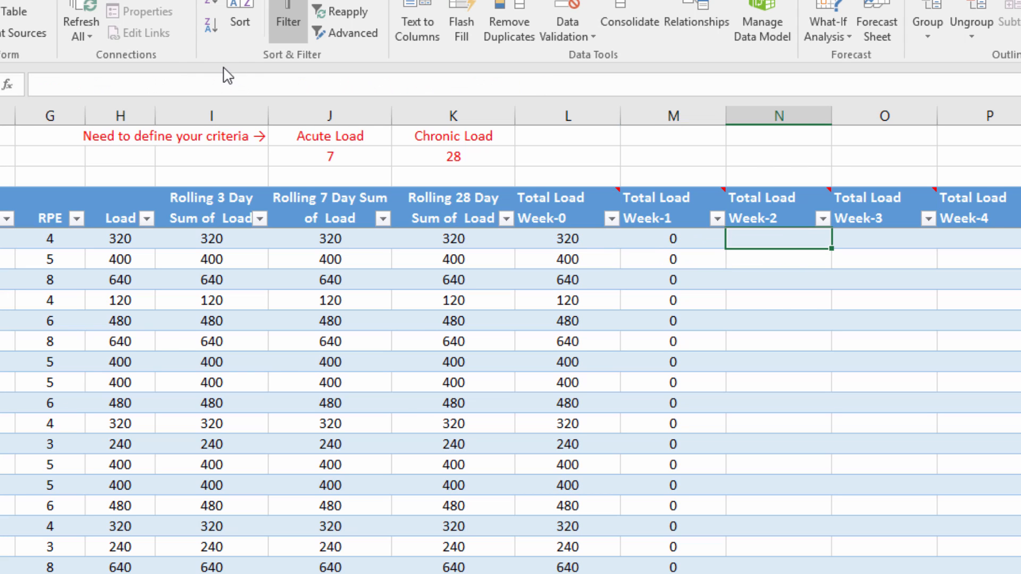
{"action": "left_click", "coordinate": [172, 79]}
{"action": "key", "text": "ctrl+v"}
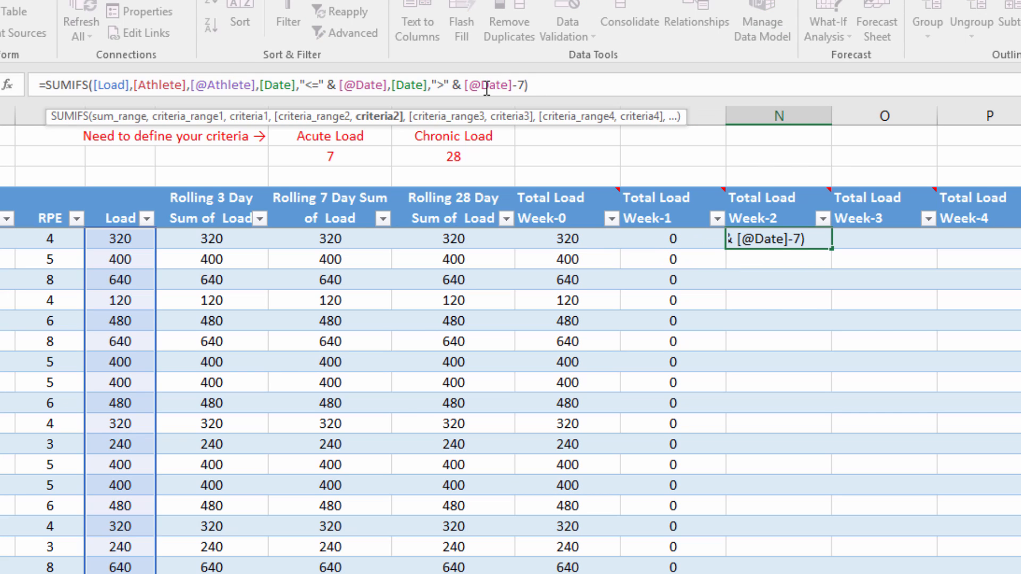
{"action": "key", "text": "Left"}
{"action": "key", "text": "Left"}
{"action": "key", "text": "Left"}
{"action": "key", "text": "Left"}
{"action": "key", "text": "Left"}
{"action": "key", "text": "Left"}
{"action": "key", "text": "Left"}
{"action": "key", "text": "Left"}
{"action": "key", "text": "Left"}
{"action": "key", "text": "Left"}
{"action": "key", "text": "Left"}
{"action": "key", "text": "Left"}
{"action": "key", "text": "Left"}
{"action": "key", "text": "Left"}
{"action": "key", "text": "Left"}
{"action": "key", "text": "Left"}
{"action": "key", "text": "Left"}
{"action": "key", "text": "Left"}
{"action": "key", "text": "Left"}
{"action": "key", "text": "Left"}
{"action": "type", "text": "-14"}
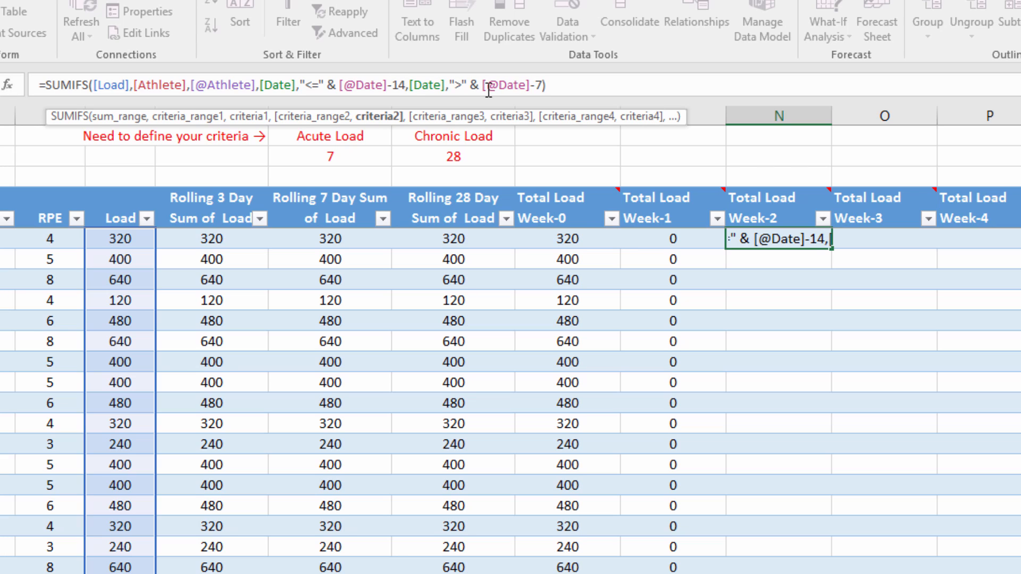
{"action": "left_click", "coordinate": [542, 85]}
{"action": "key", "text": "BackSpace"}
{"action": "type", "text": "21"}
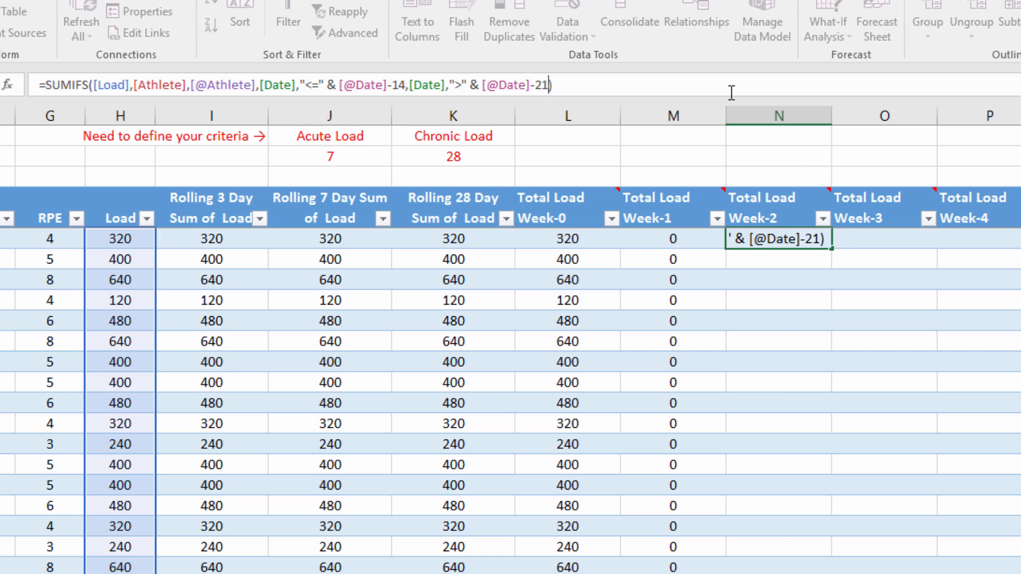
{"action": "key", "text": "Return"}
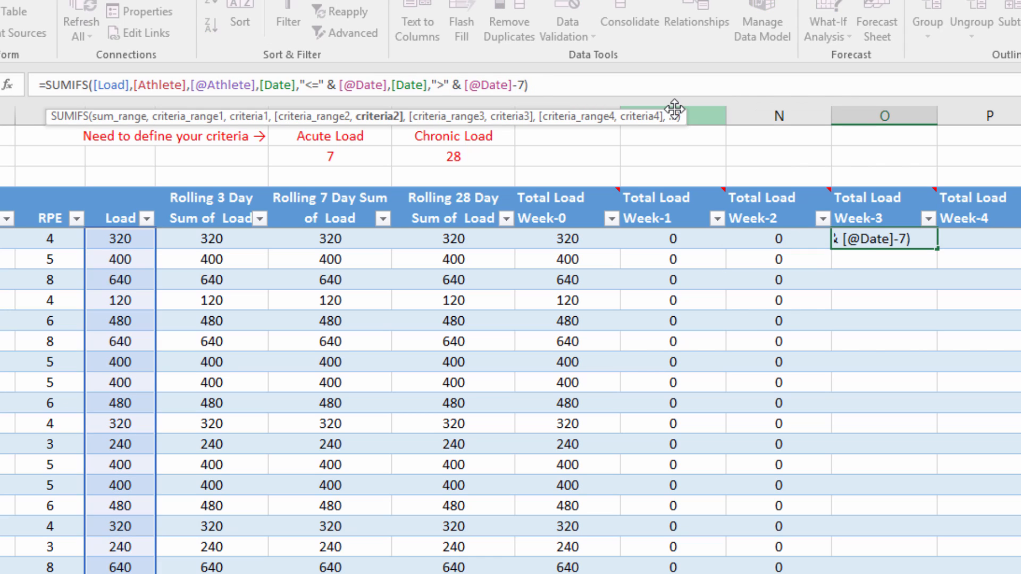
{"action": "type", "text": "-21,[Date],\">\" & [@Date]-7)"}
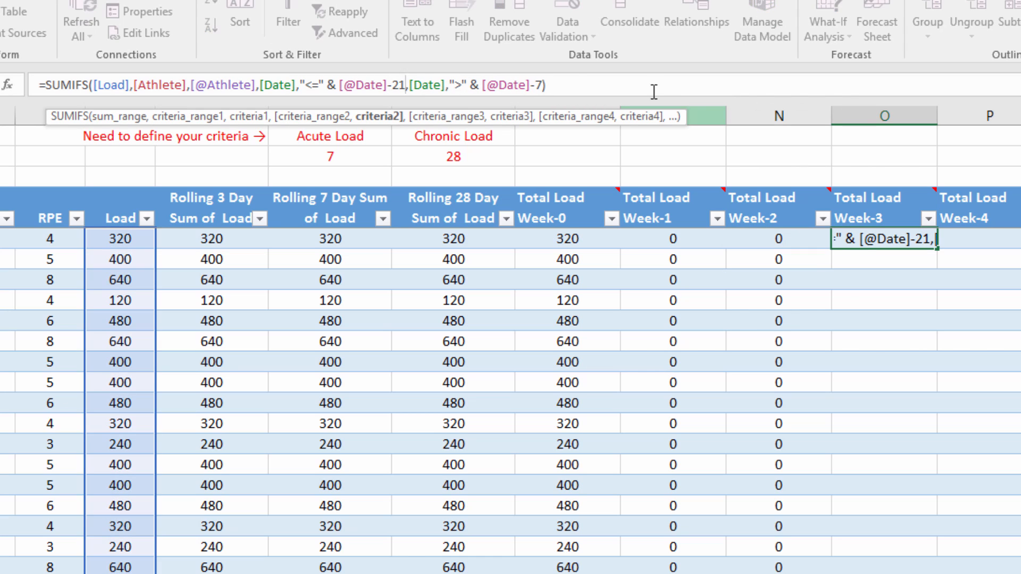
{"action": "left_click", "coordinate": [543, 87]}
{"action": "key", "text": "BackSpace"}
{"action": "type", "text": "28"}
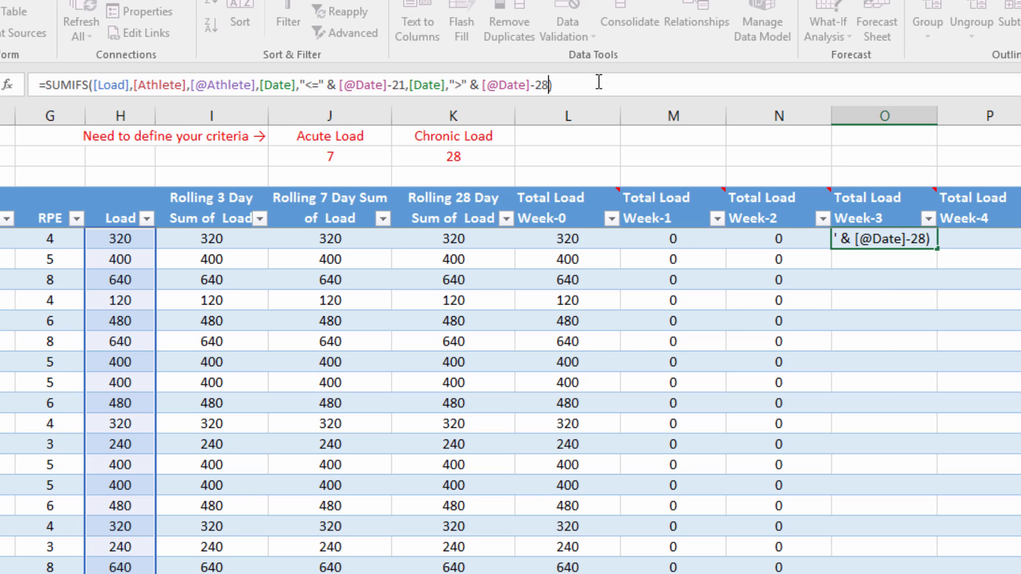
{"action": "key", "text": "Return"}
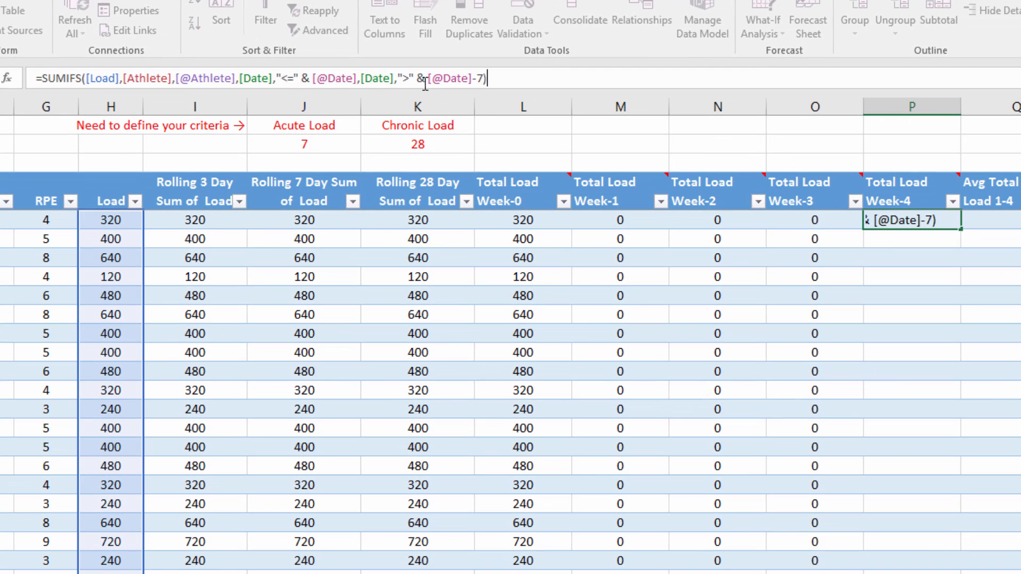
{"action": "left_click", "coordinate": [357, 80]}
{"action": "type", "text": "-28"}
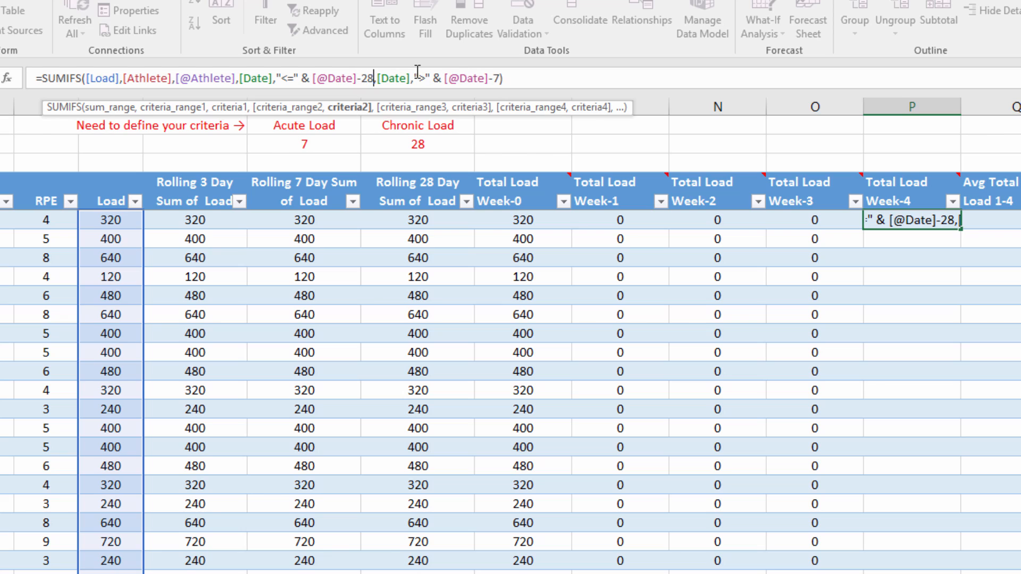
{"action": "left_click", "coordinate": [493, 79]}
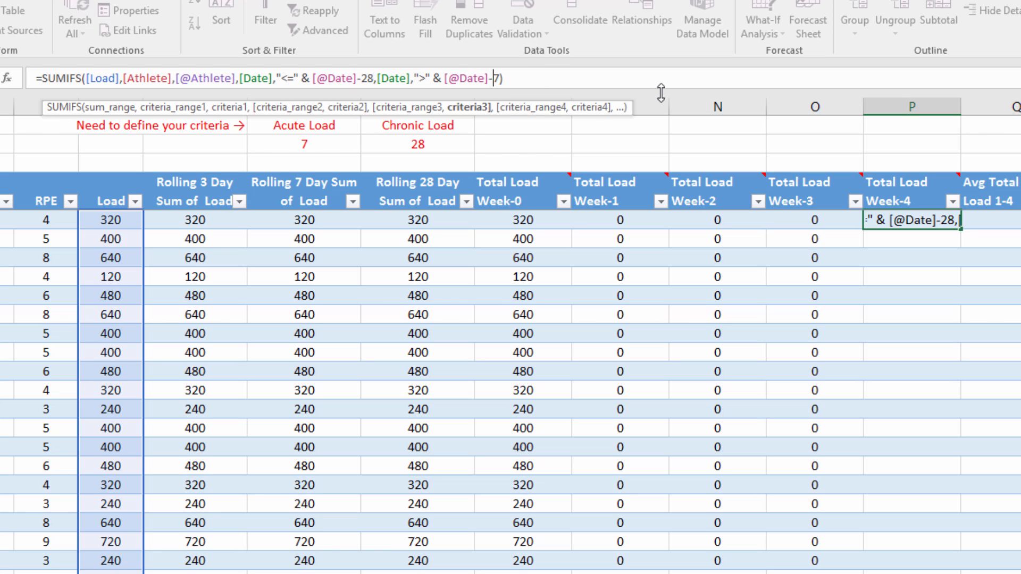
{"action": "key", "text": "Delete"}
{"action": "type", "text": "35"}
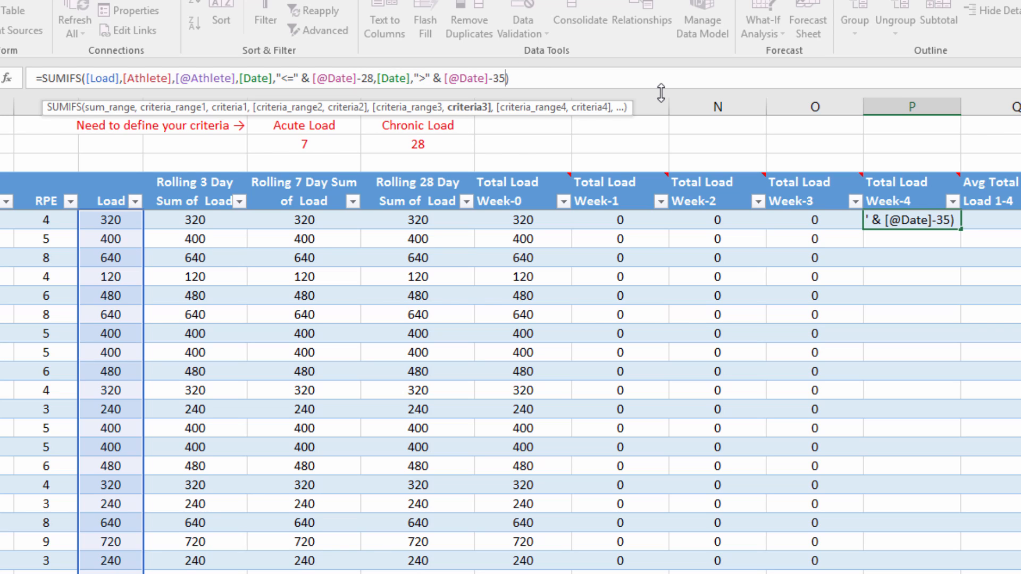
{"action": "key", "text": "Return"}
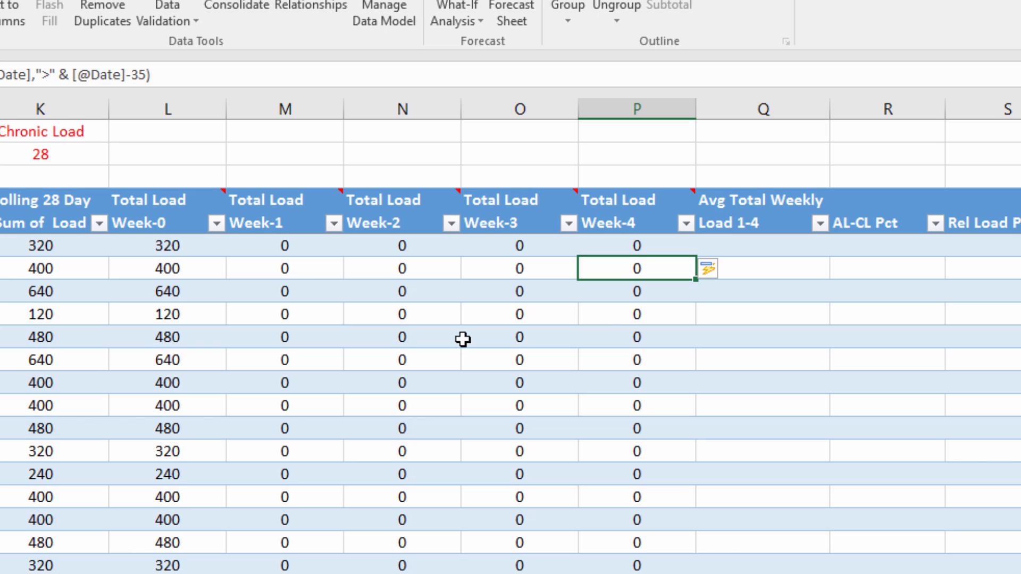
In Avg Total Weekly Load 1-4, average the row's Total Load Week-1 through Week-4 cells with AVERAGE and check the column.
{"action": "left_click", "coordinate": [168, 245]}
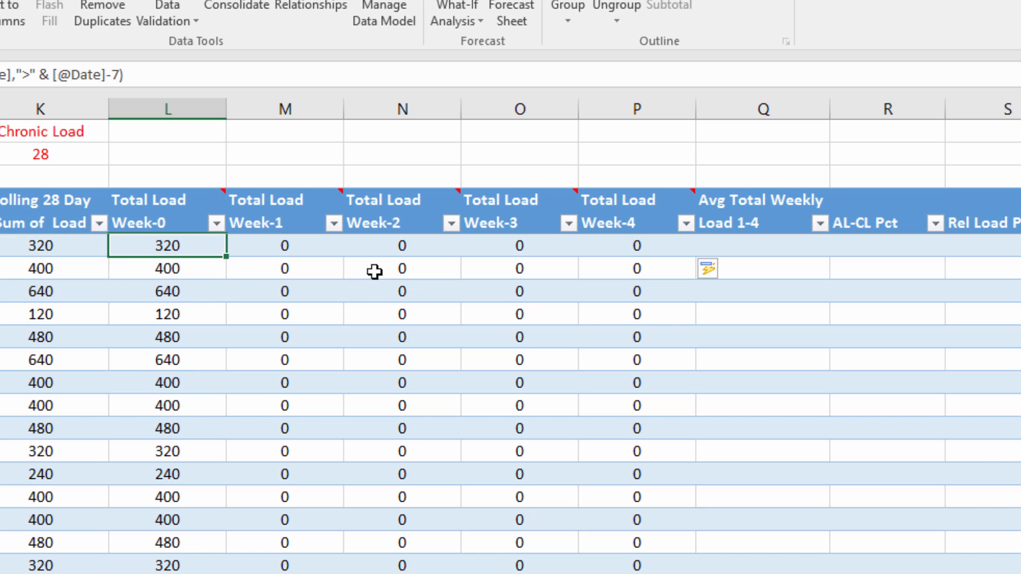
{"action": "mouse_move", "coordinate": [647, 211]}
{"action": "left_click", "coordinate": [743, 247]}
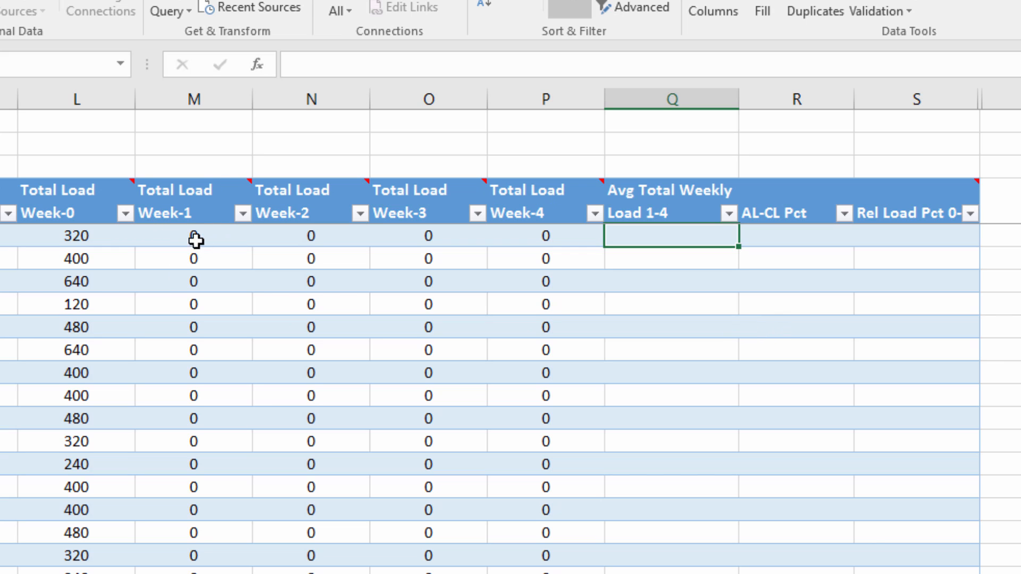
{"action": "left_click", "coordinate": [317, 65]}
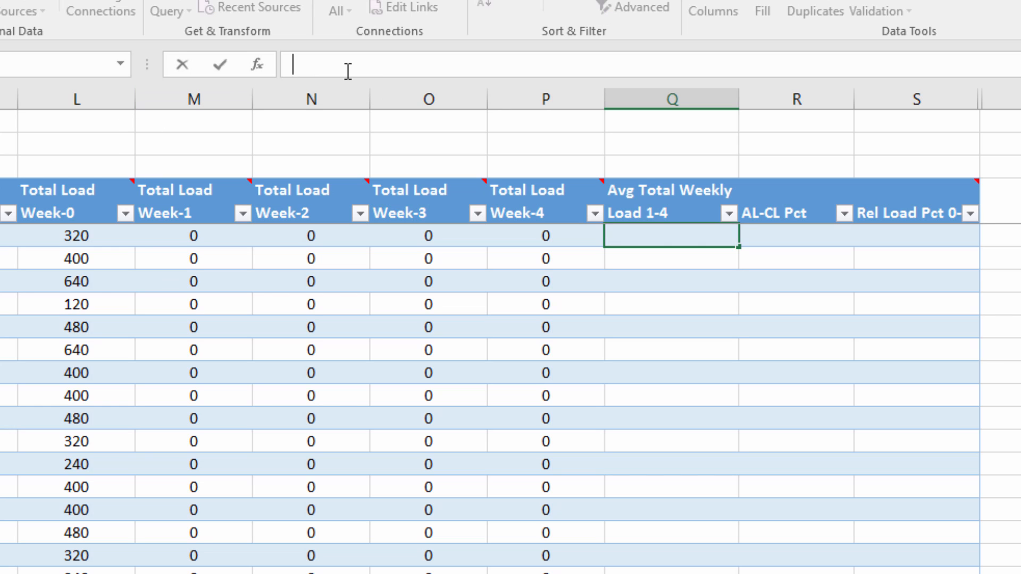
{"action": "type", "text": "=averag"}
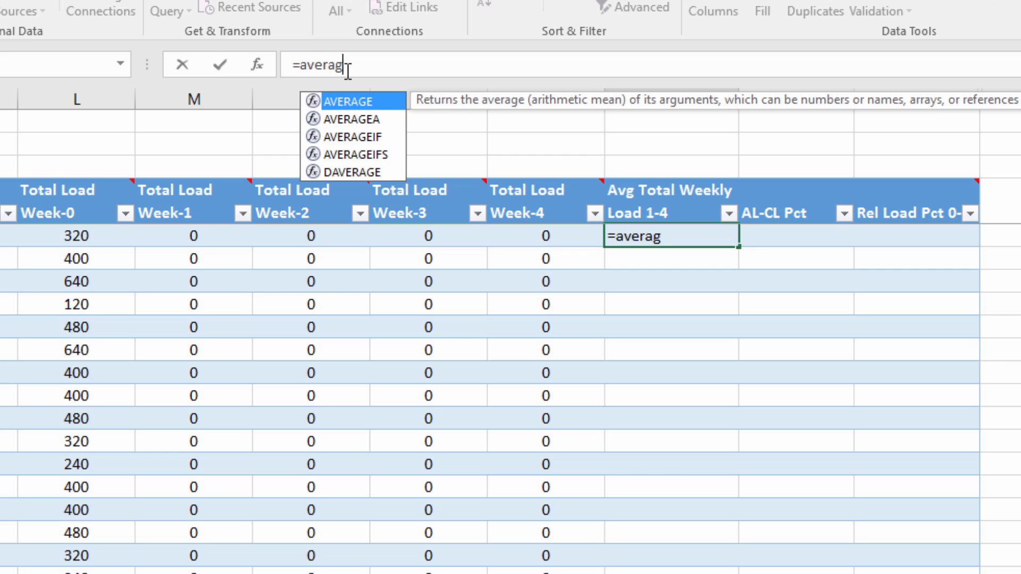
{"action": "type", "text": "e("}
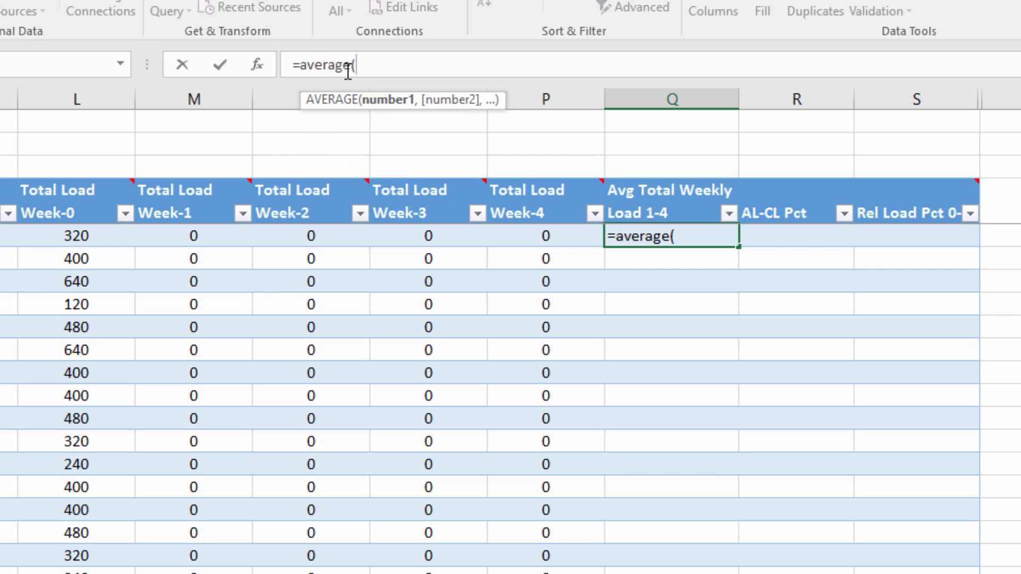
{"action": "left_click_drag", "start_coordinate": [202, 235], "coordinate": [541, 238]}
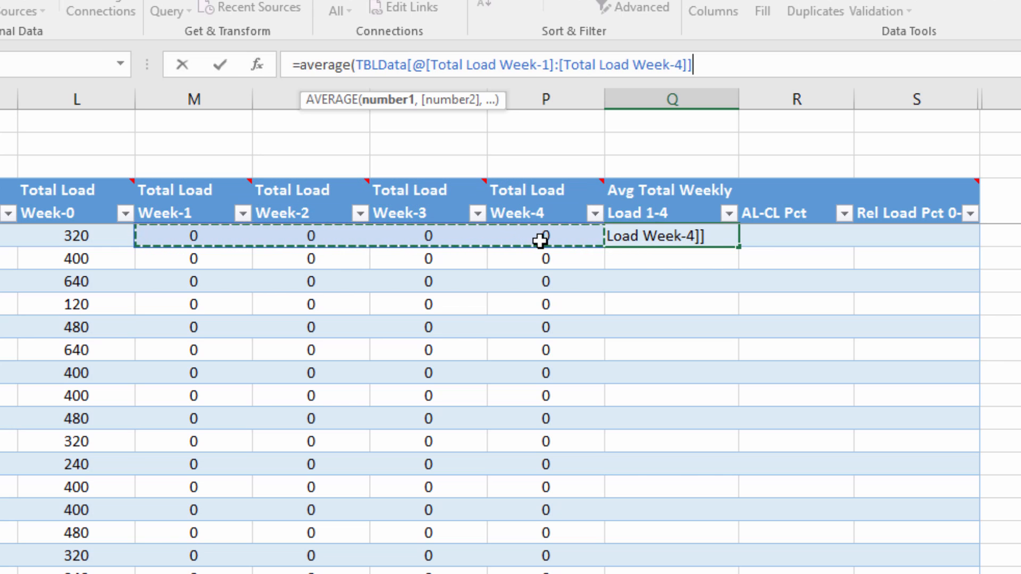
{"action": "type", "text": ")"}
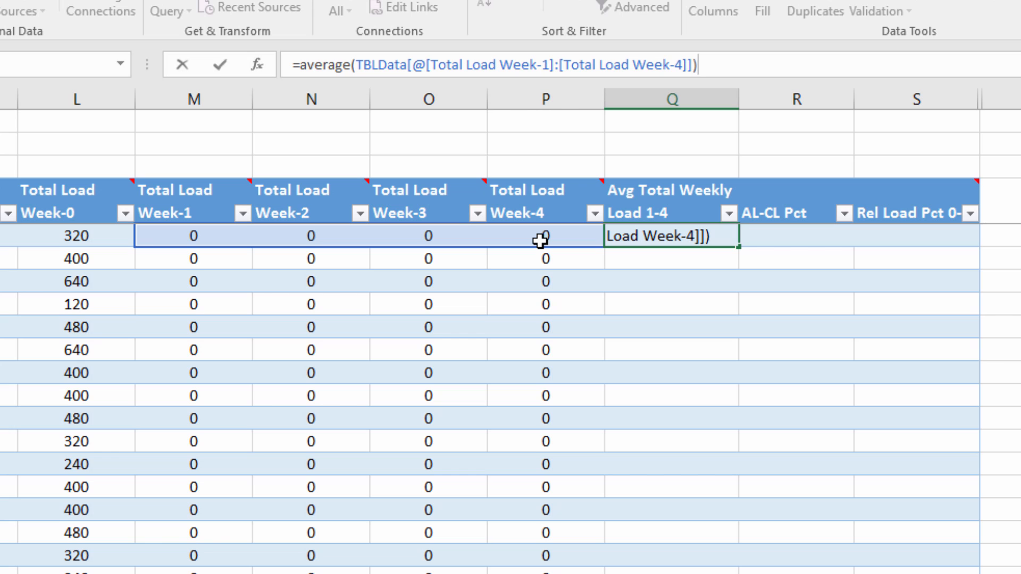
{"action": "key", "text": "Return"}
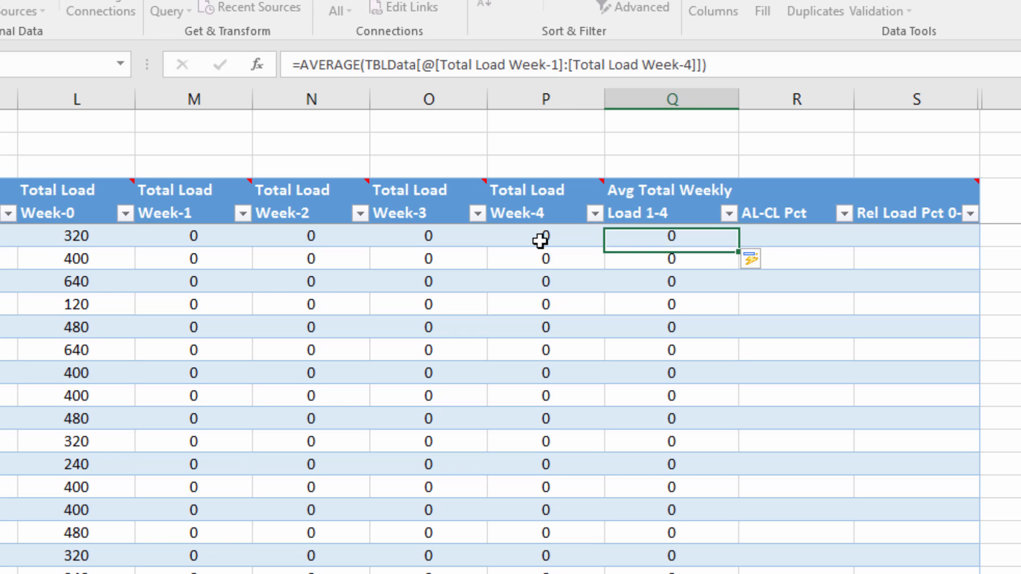
{"action": "scroll", "coordinate": [635, 341], "scroll_direction": "down", "scroll_amount": 15}
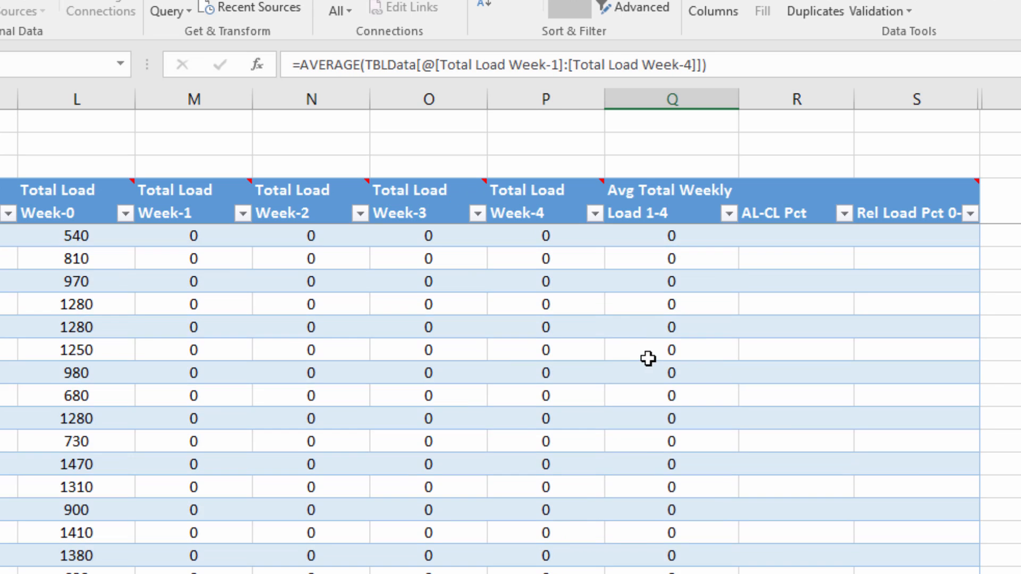
{"action": "scroll", "coordinate": [667, 361], "scroll_direction": "down", "scroll_amount": 4}
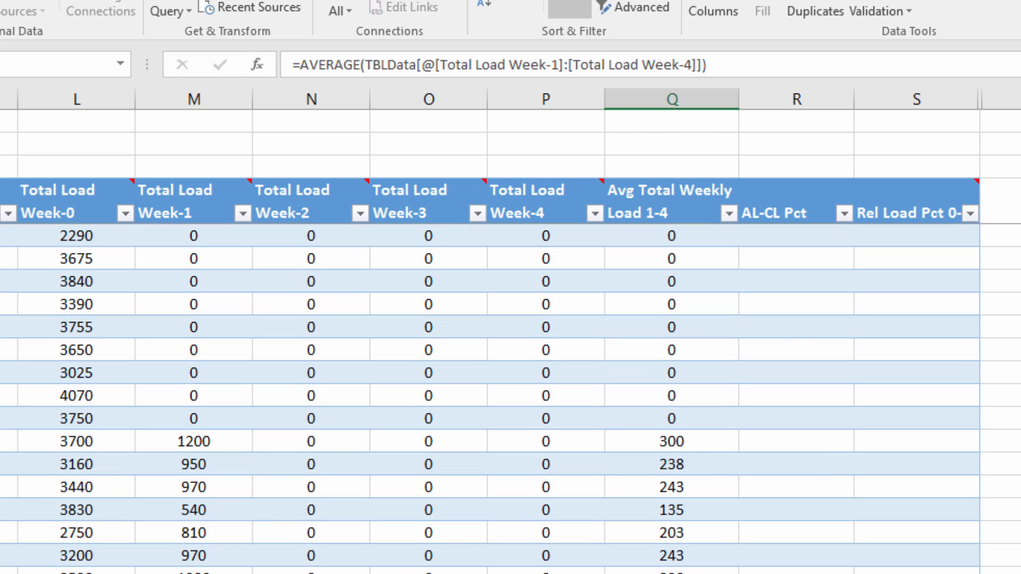
{"action": "scroll", "coordinate": [510, 399], "scroll_direction": "down", "scroll_amount": 15}
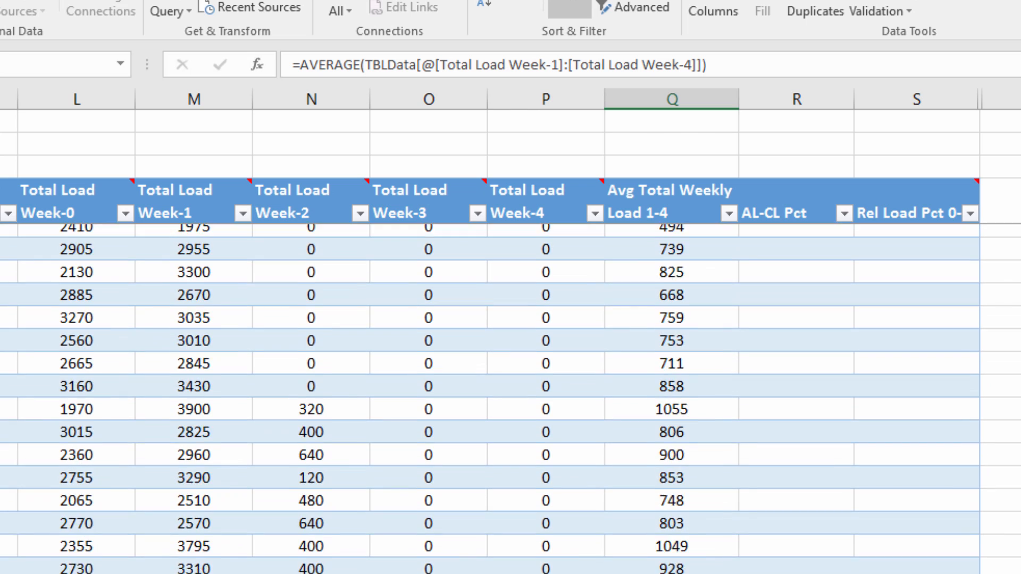
{"action": "scroll", "coordinate": [511, 399], "scroll_direction": "down", "scroll_amount": 15}
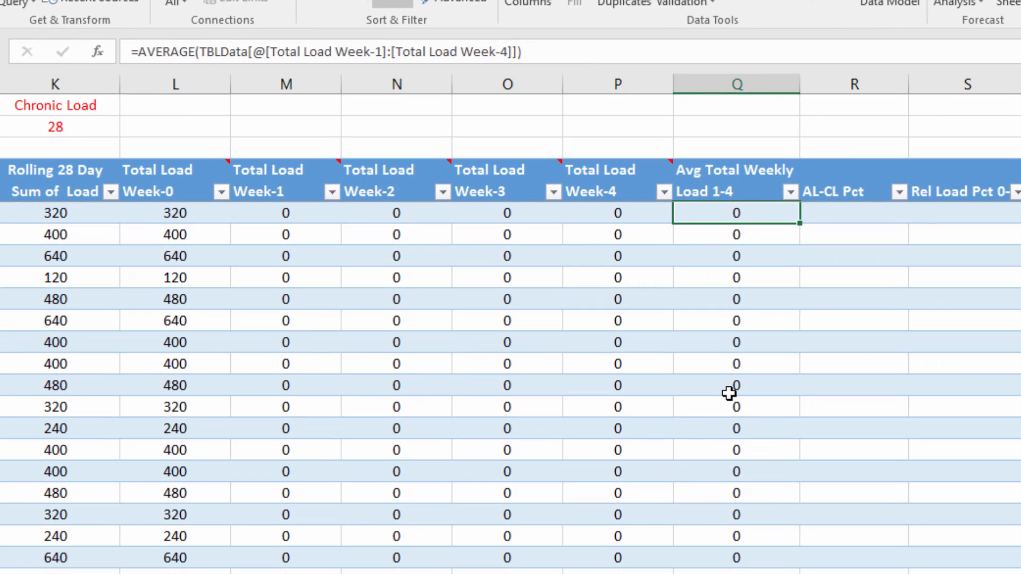
In AL-CL Pct, divide the row's Total Load Week-0 by its Avg Total Weekly Load 1-4 and check the column.
{"action": "key", "text": "Right"}
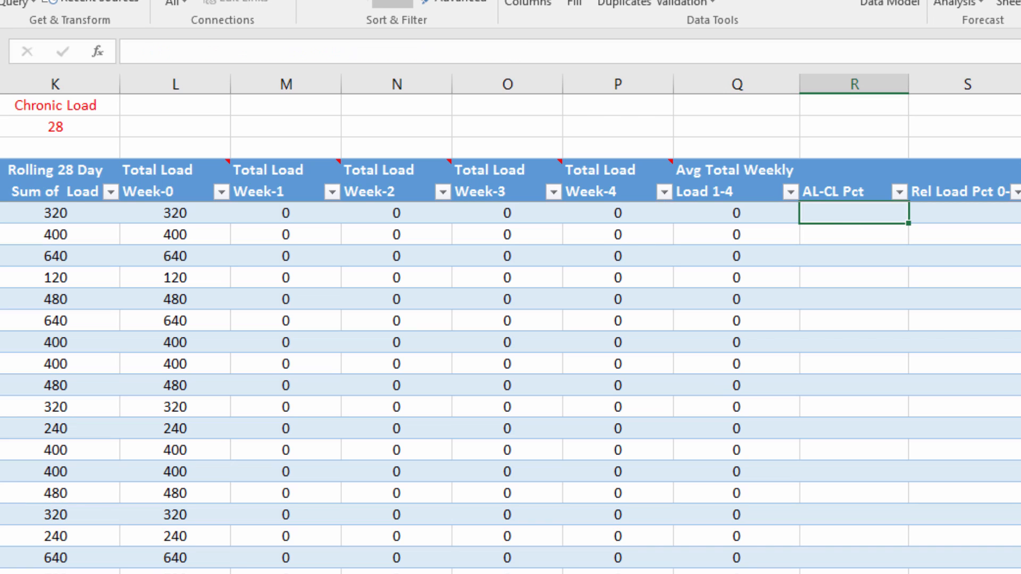
{"action": "type", "text": "="}
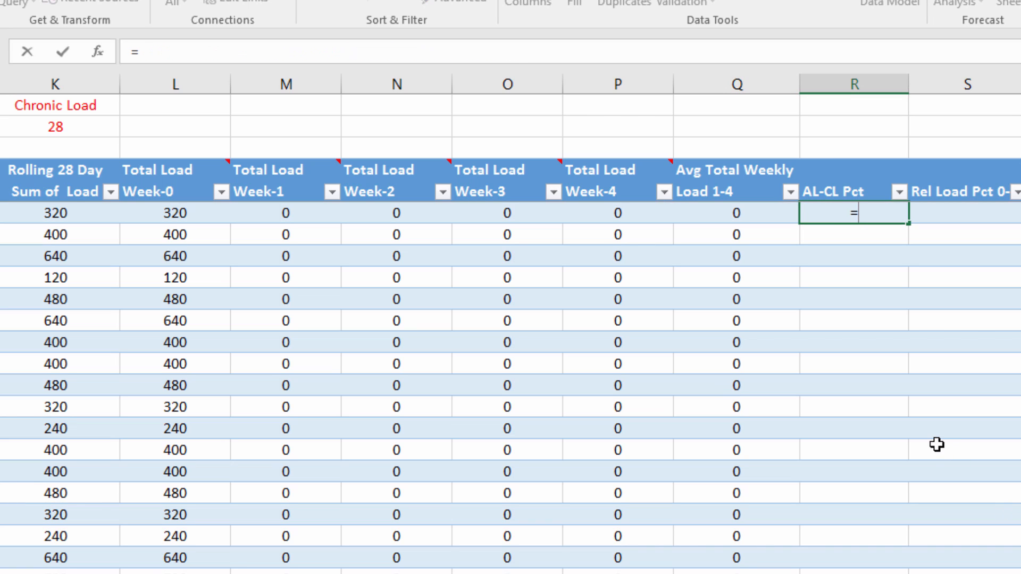
{"action": "left_click", "coordinate": [168, 214]}
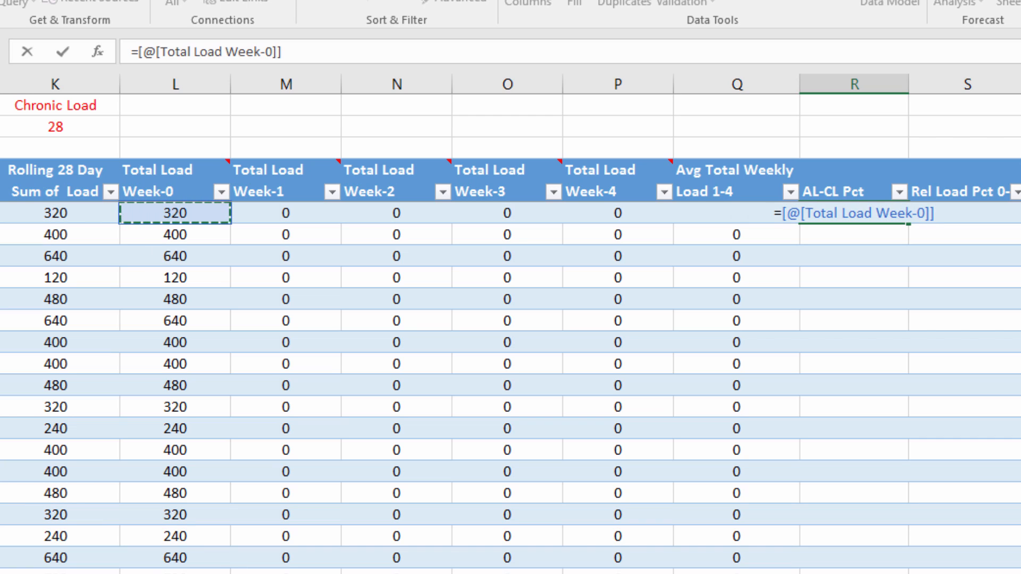
{"action": "type", "text": "/"}
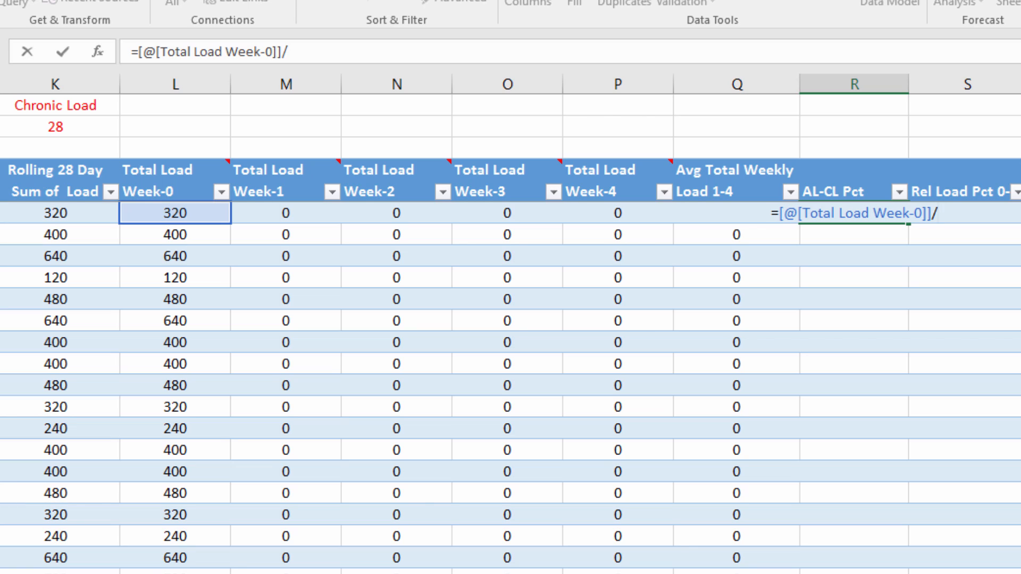
{"action": "left_click", "coordinate": [705, 238]}
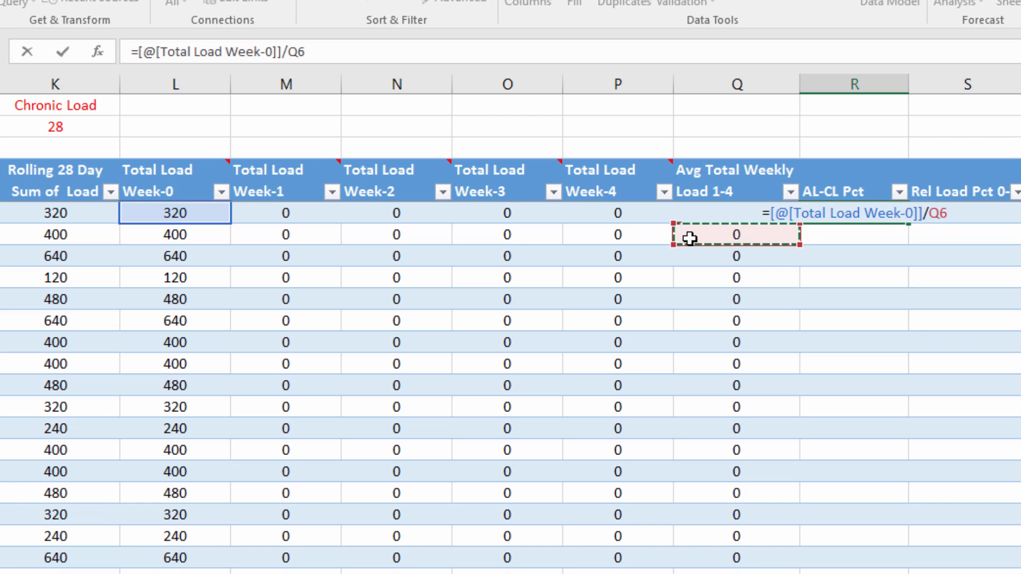
{"action": "key", "text": "Up"}
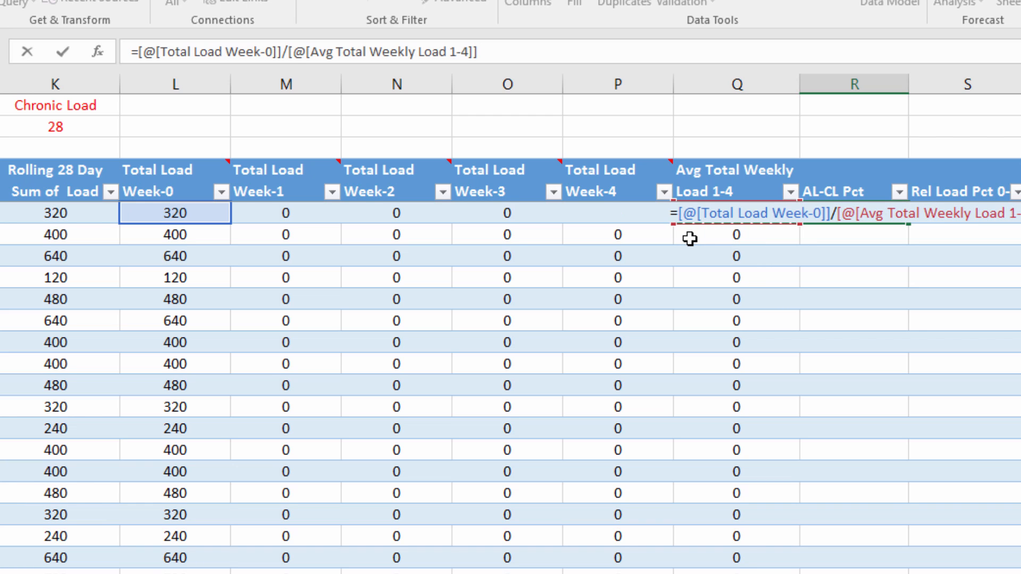
{"action": "key", "text": "Return"}
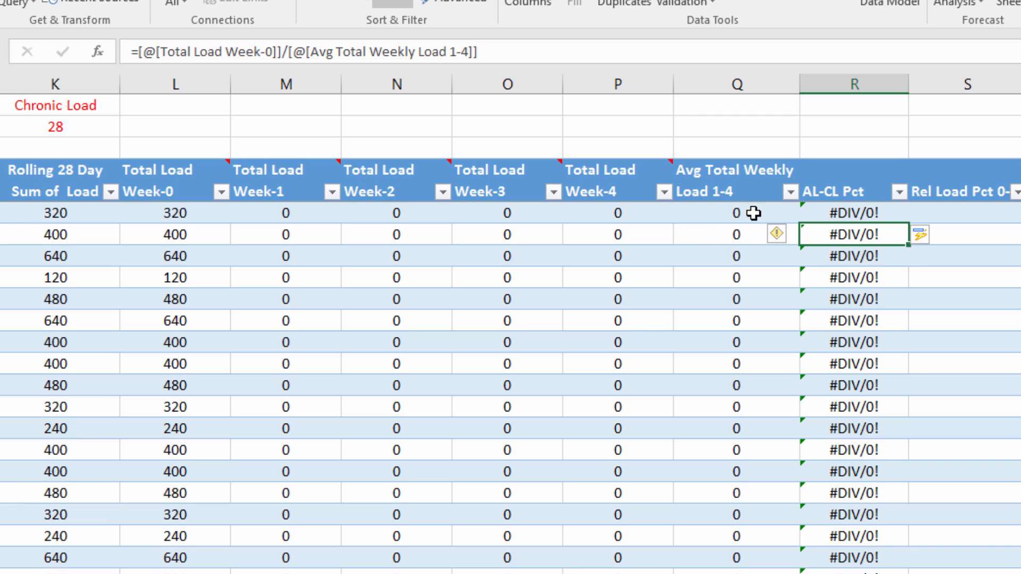
{"action": "scroll", "coordinate": [511, 387], "scroll_direction": "down", "scroll_amount": 20}
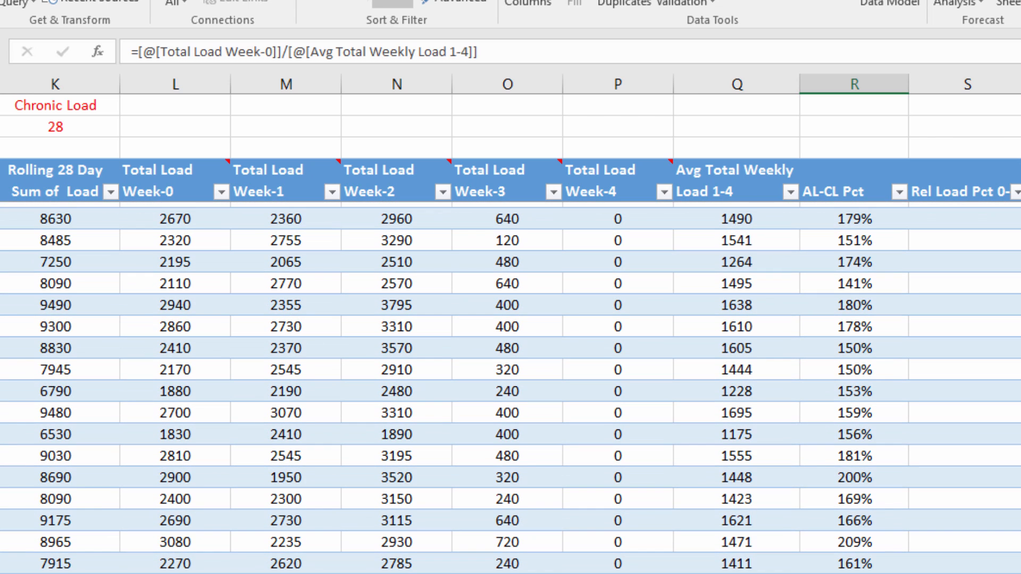
{"action": "scroll", "coordinate": [510, 388], "scroll_direction": "up", "scroll_amount": 20}
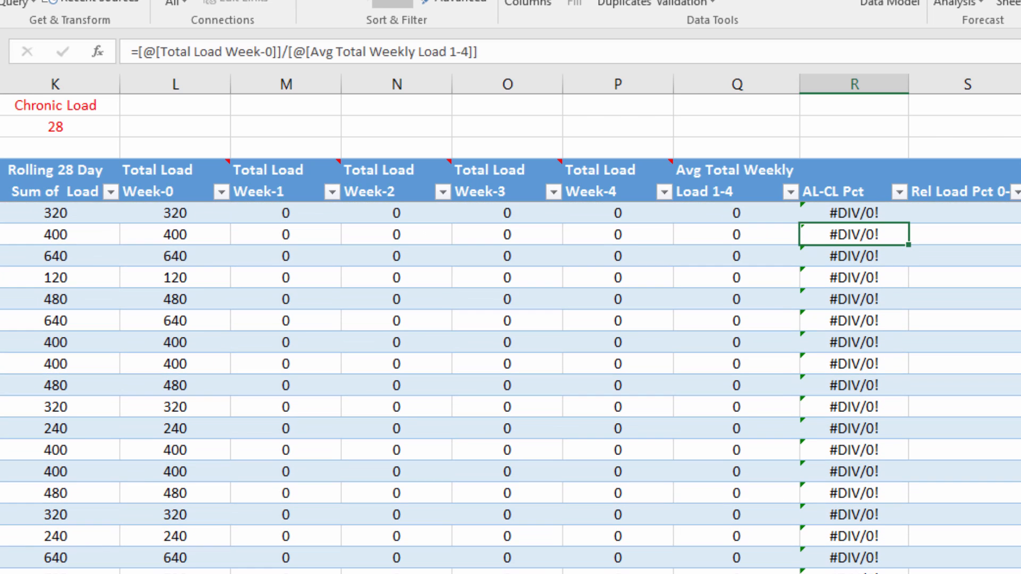
Wrap the AL-CL Pct division formula in IFERROR with an empty string "" as the fallback and check the column.
{"action": "left_click", "coordinate": [865, 213]}
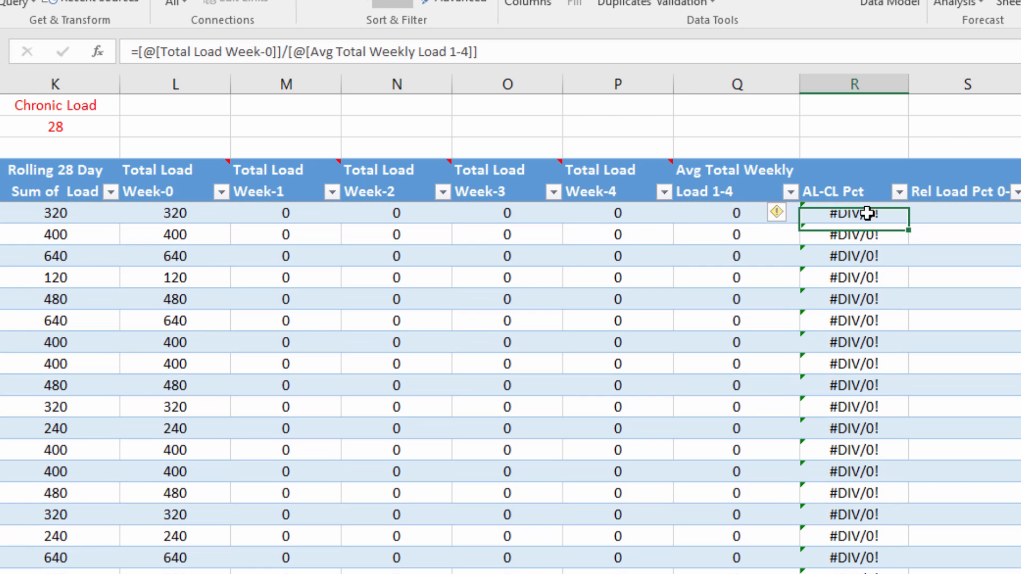
{"action": "left_click", "coordinate": [137, 51]}
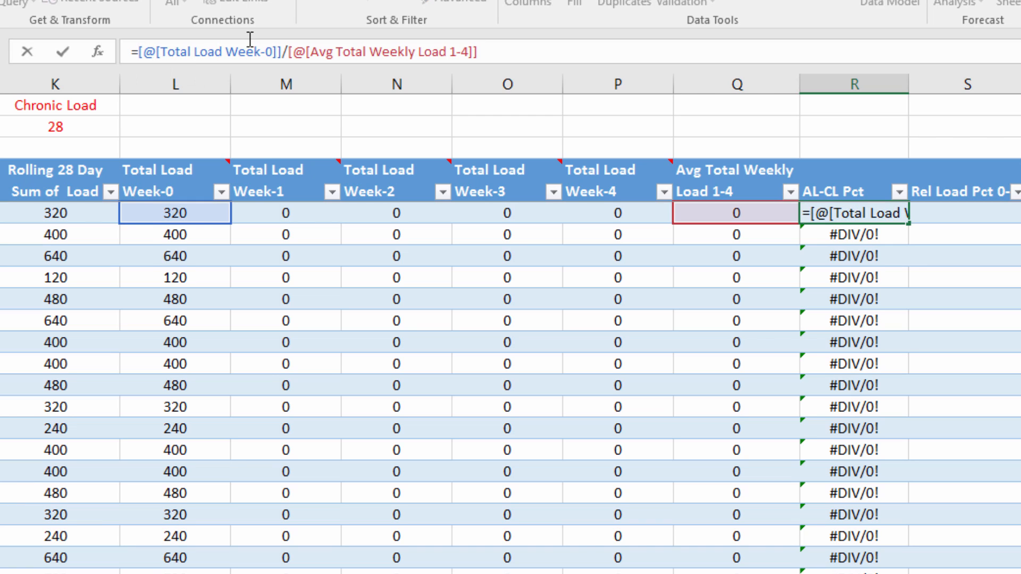
{"action": "type", "text": "iferror"}
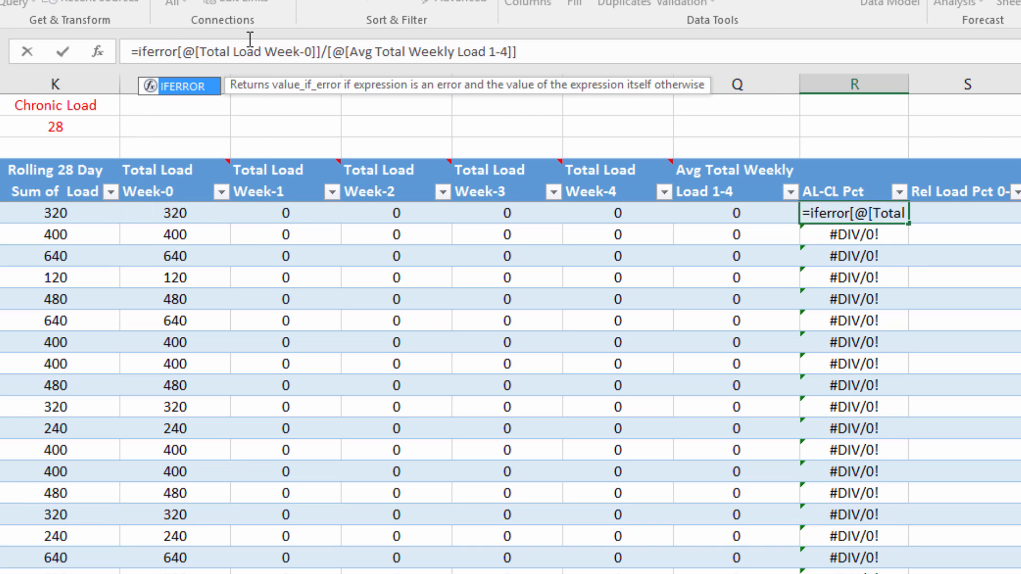
{"action": "type", "text": "("}
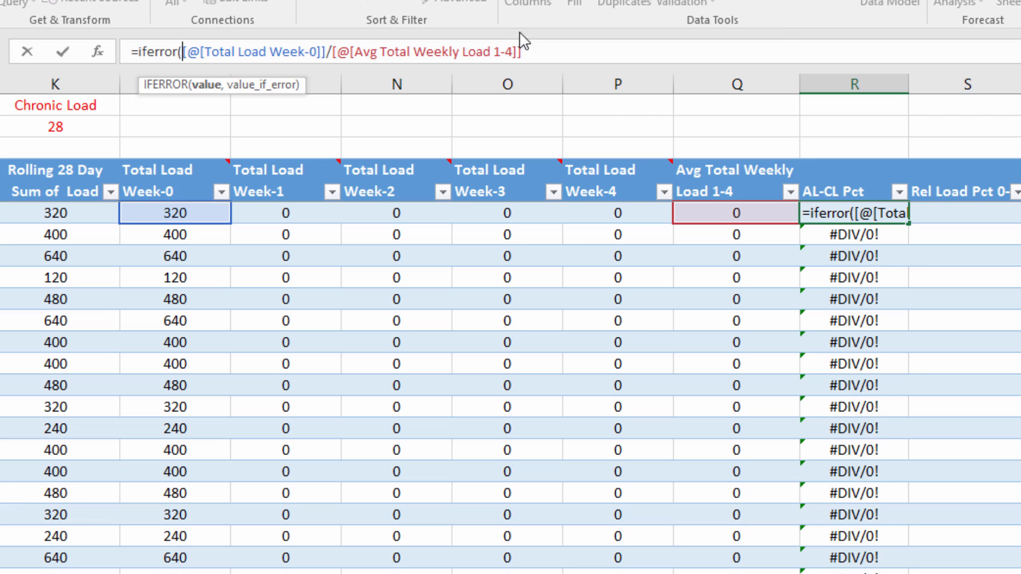
{"action": "left_click", "coordinate": [545, 52]}
{"action": "type", "text": ",\"\""}
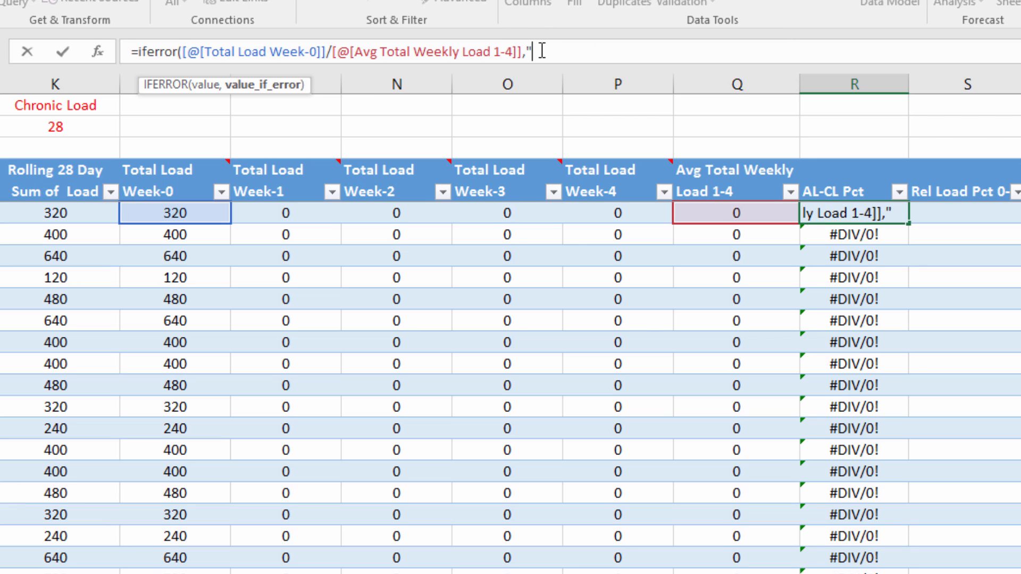
{"action": "type", "text": ")"}
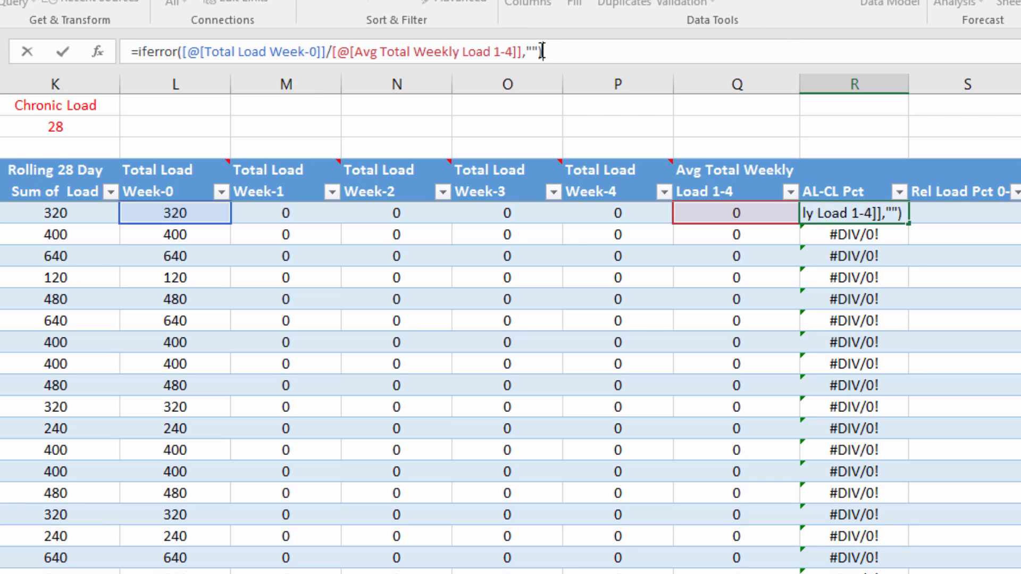
{"action": "key", "text": "Return"}
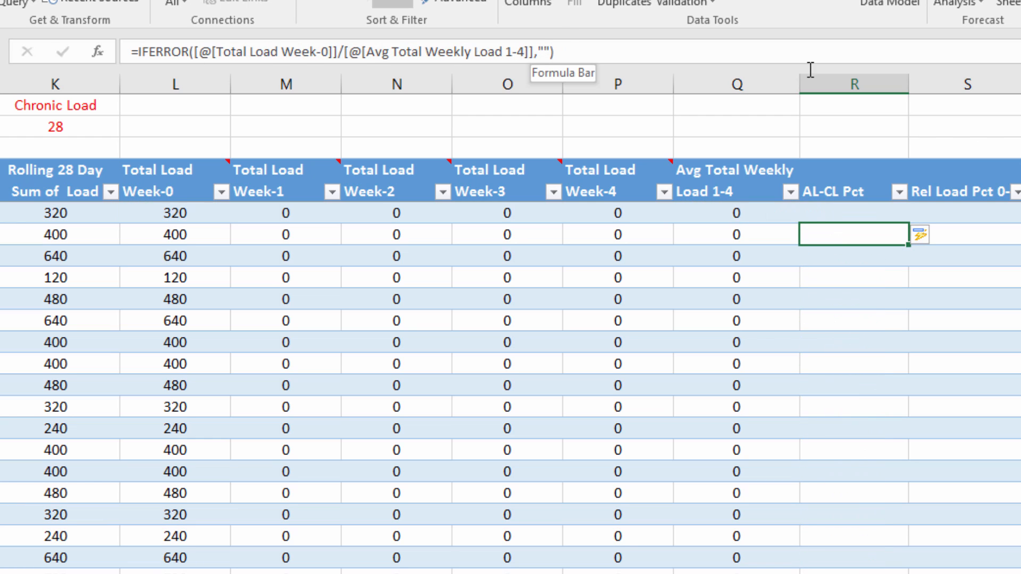
{"action": "scroll", "coordinate": [511, 388], "scroll_direction": "down", "scroll_amount": 5}
{"action": "scroll", "coordinate": [511, 388], "scroll_direction": "down", "scroll_amount": 15}
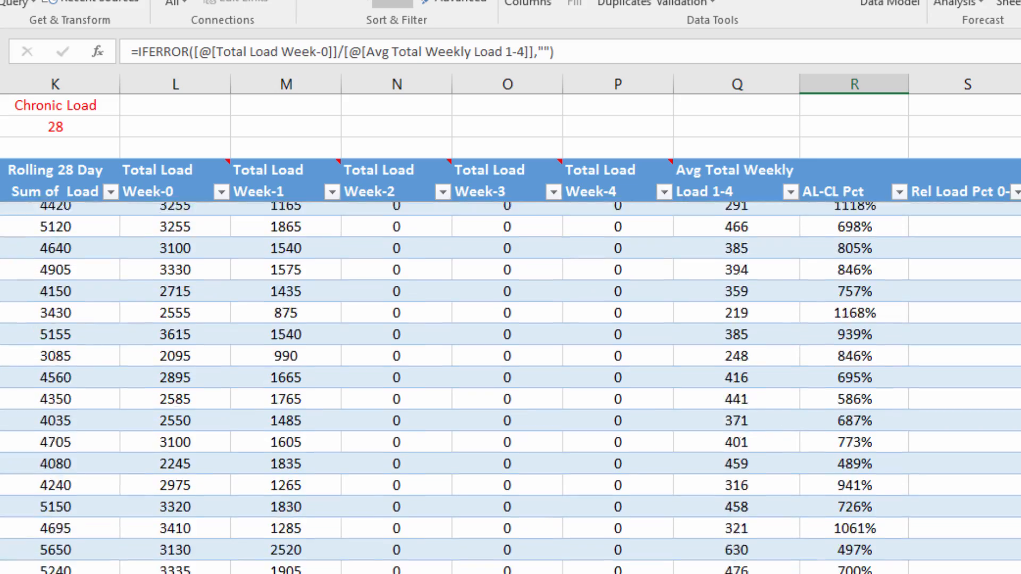
{"action": "scroll", "coordinate": [510, 388], "scroll_direction": "down", "scroll_amount": 15}
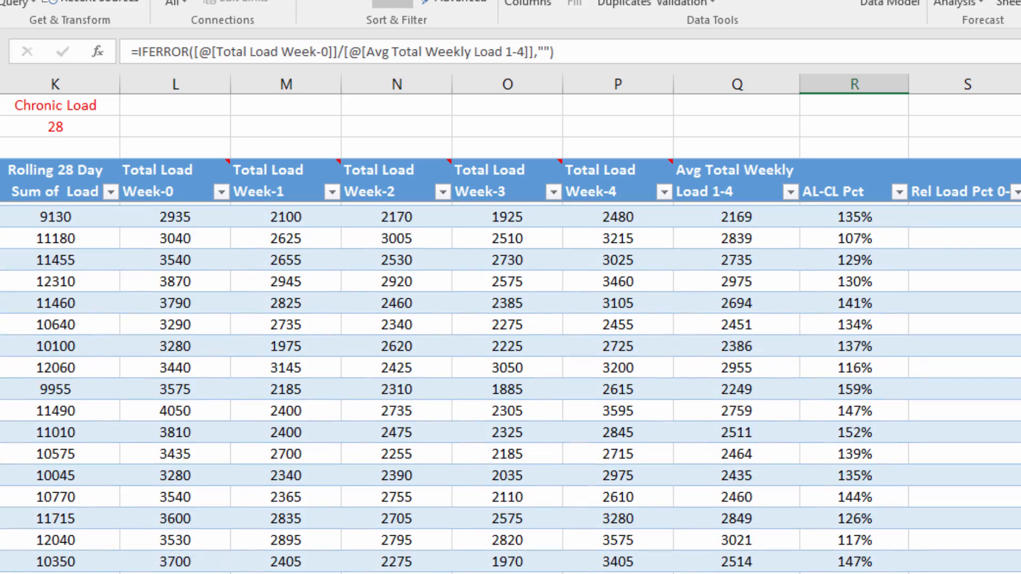
{"action": "scroll", "coordinate": [176, 397], "scroll_direction": "down", "scroll_amount": 1}
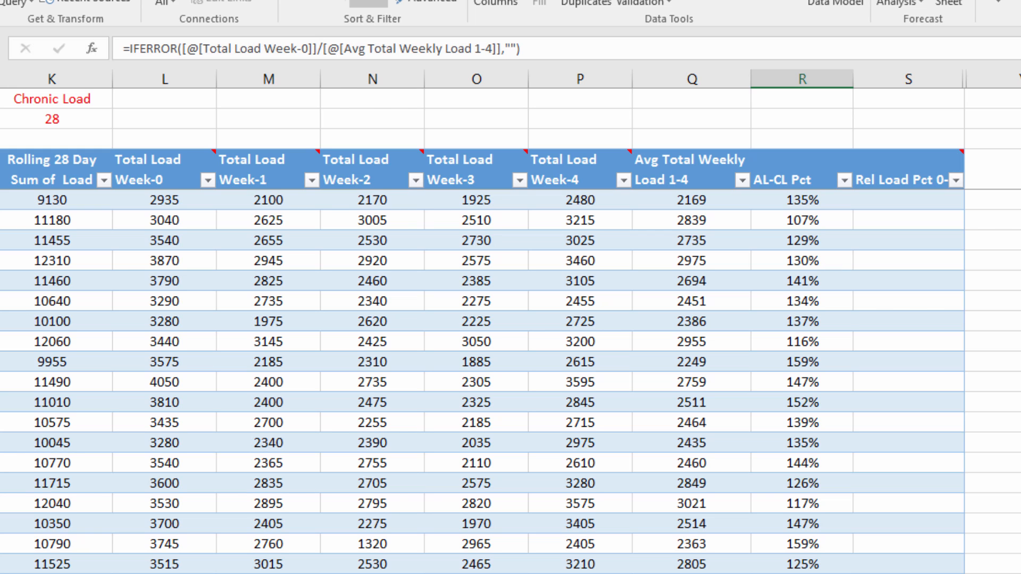
In the first row of the Rel Load Pct column, divide Total Load Week-0 by Total Load Week-1 inside IFERROR with "" as the fallback.
{"action": "scroll", "coordinate": [511, 381], "scroll_direction": "up", "scroll_amount": 20}
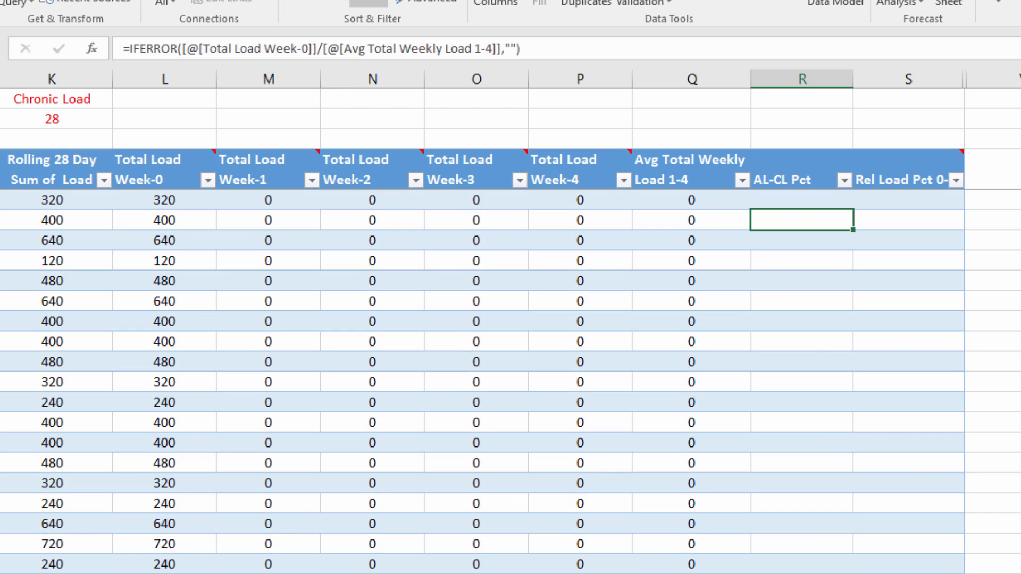
{"action": "left_click", "coordinate": [908, 200]}
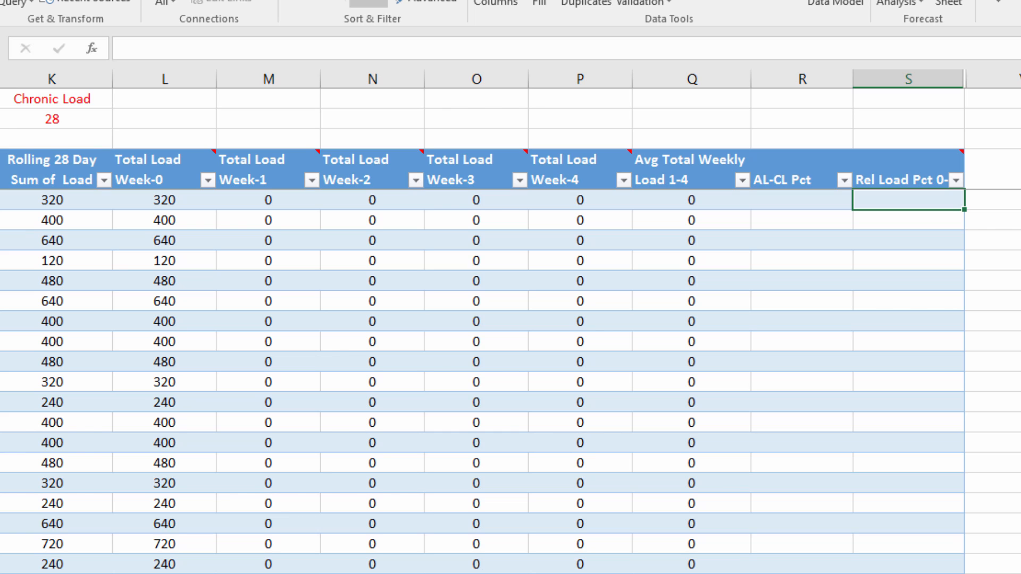
{"action": "type", "text": "="}
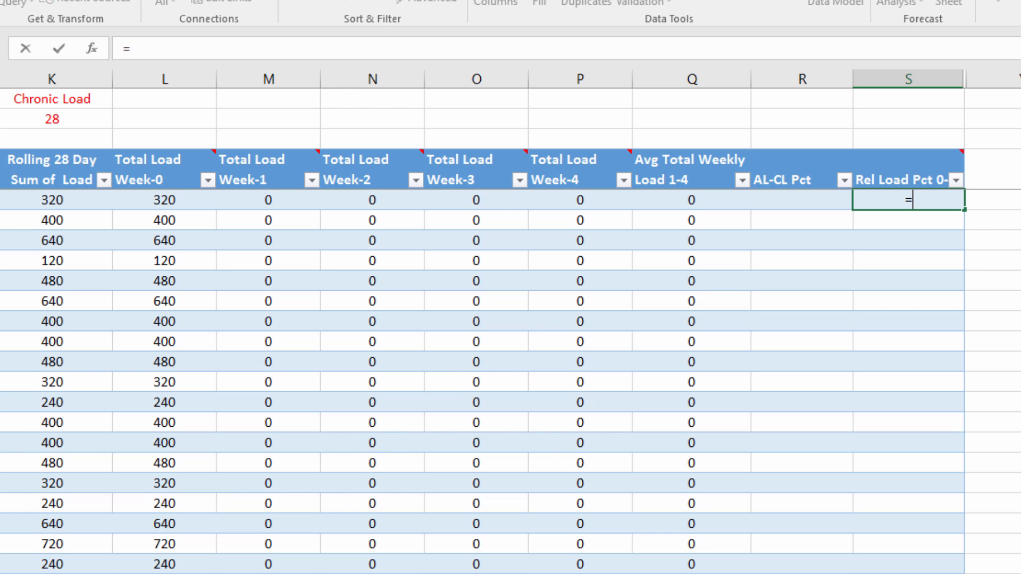
{"action": "type", "text": "iferror"}
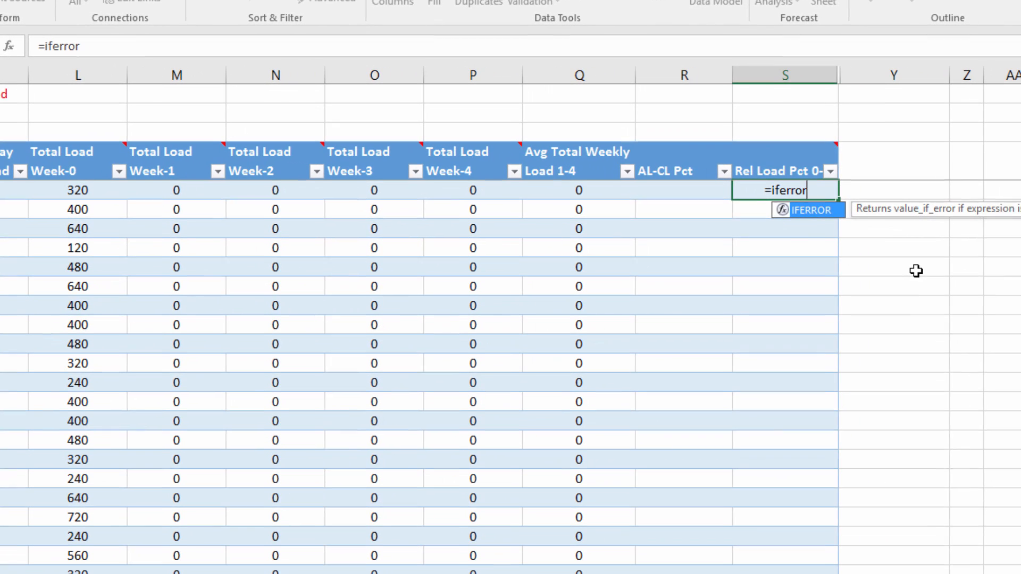
{"action": "type", "text": "("}
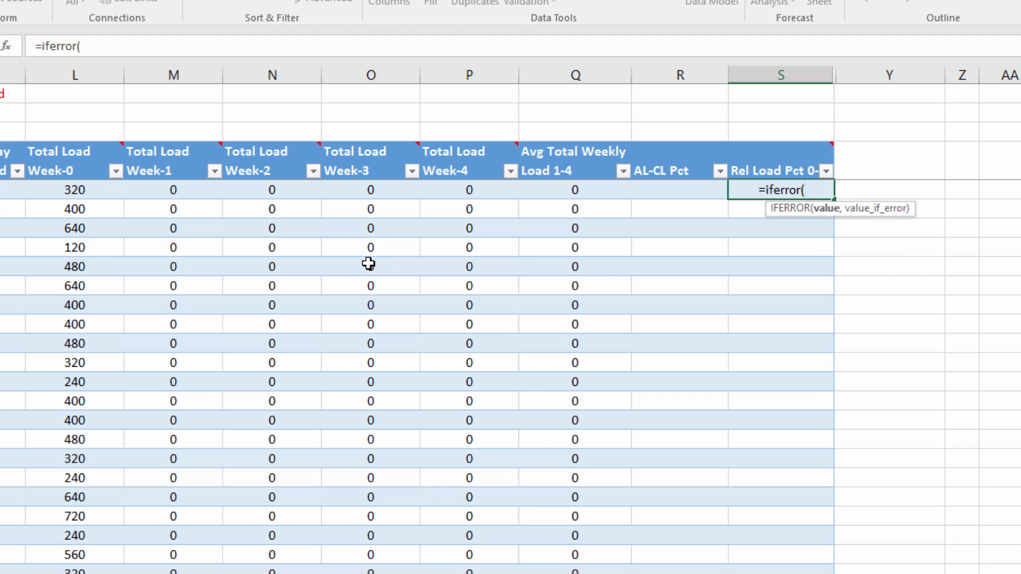
{"action": "left_click", "coordinate": [85, 192]}
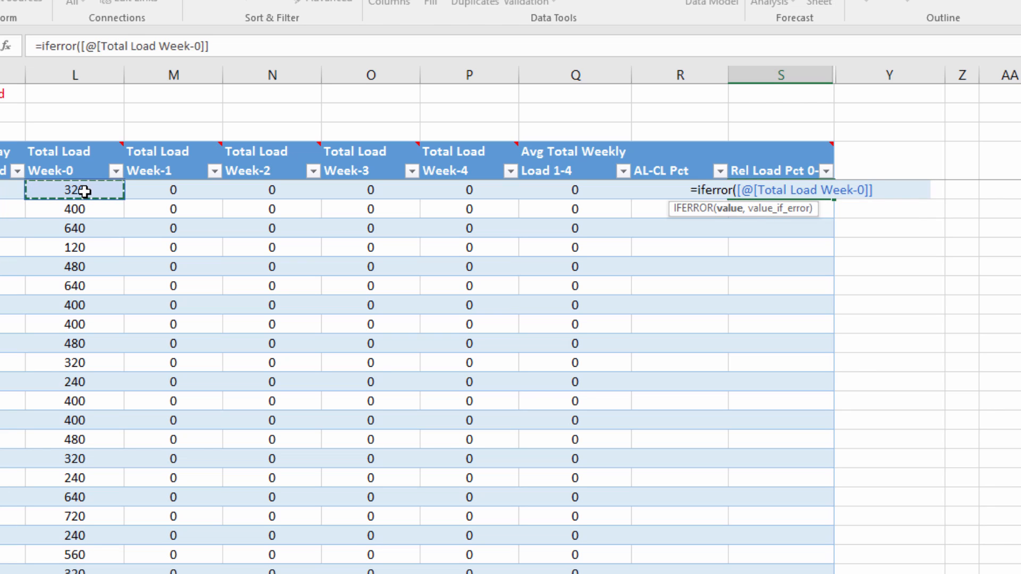
{"action": "type", "text": "/"}
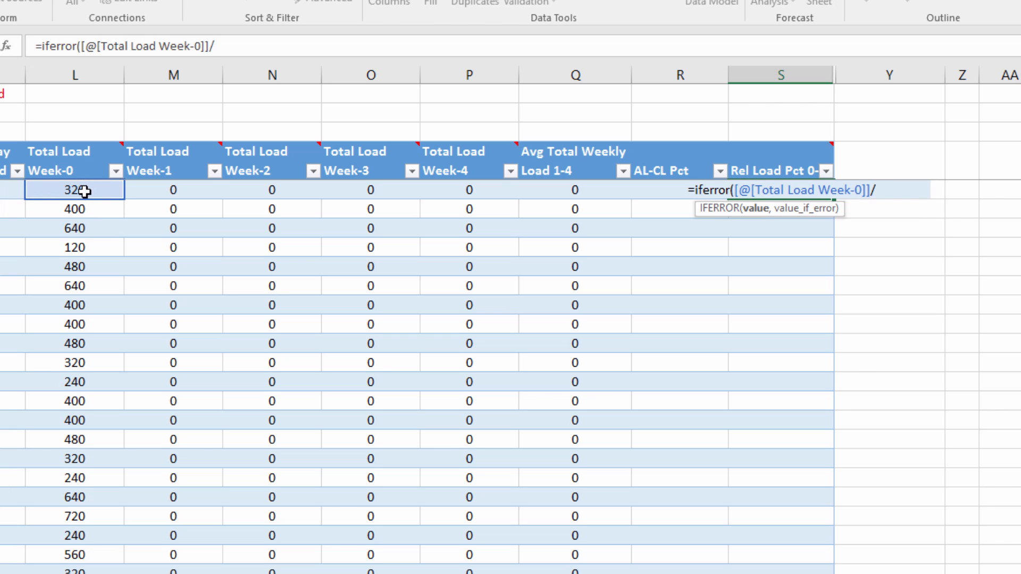
{"action": "left_click", "coordinate": [163, 190]}
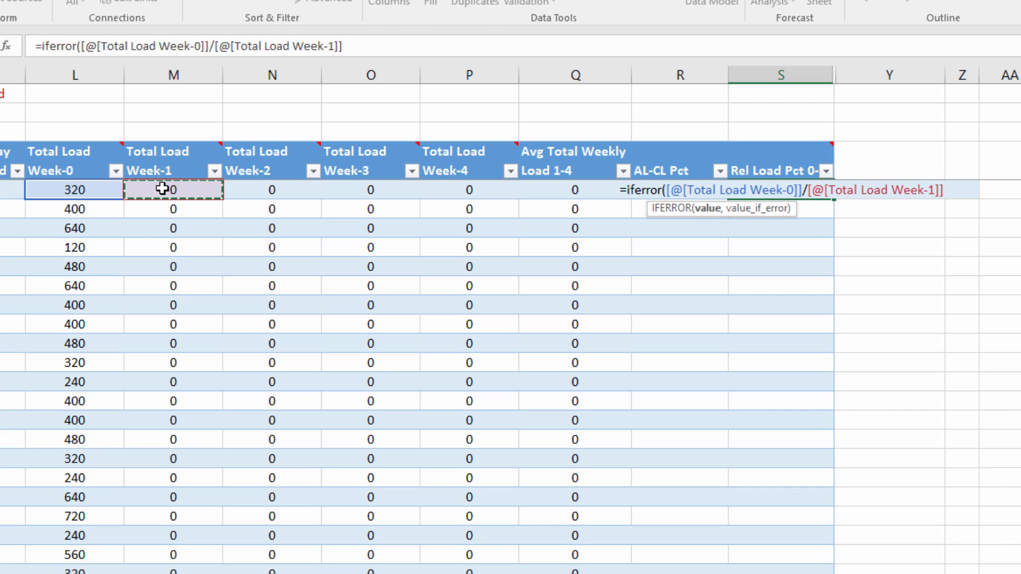
{"action": "type", "text": ",\"\""}
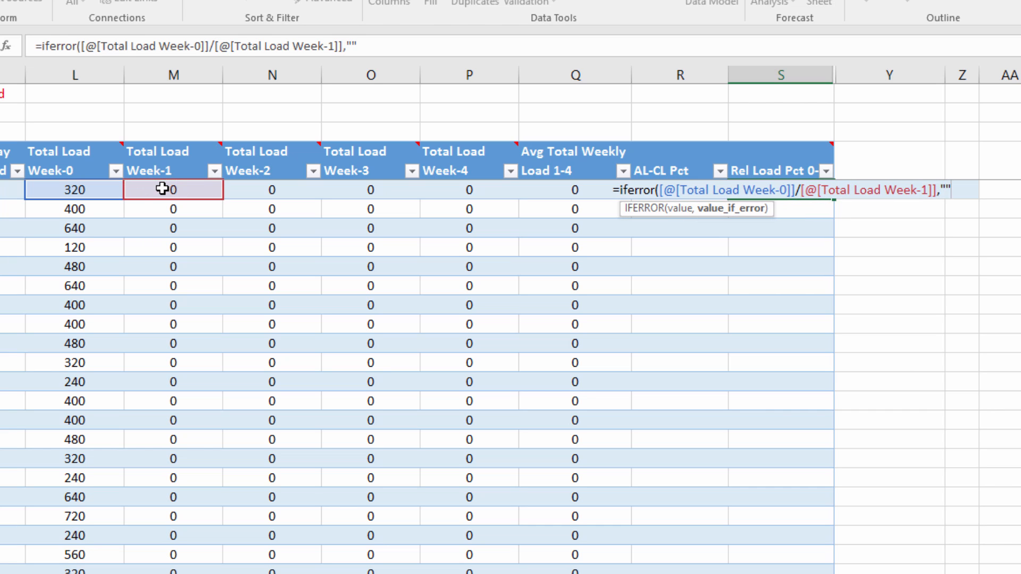
{"action": "type", "text": ")"}
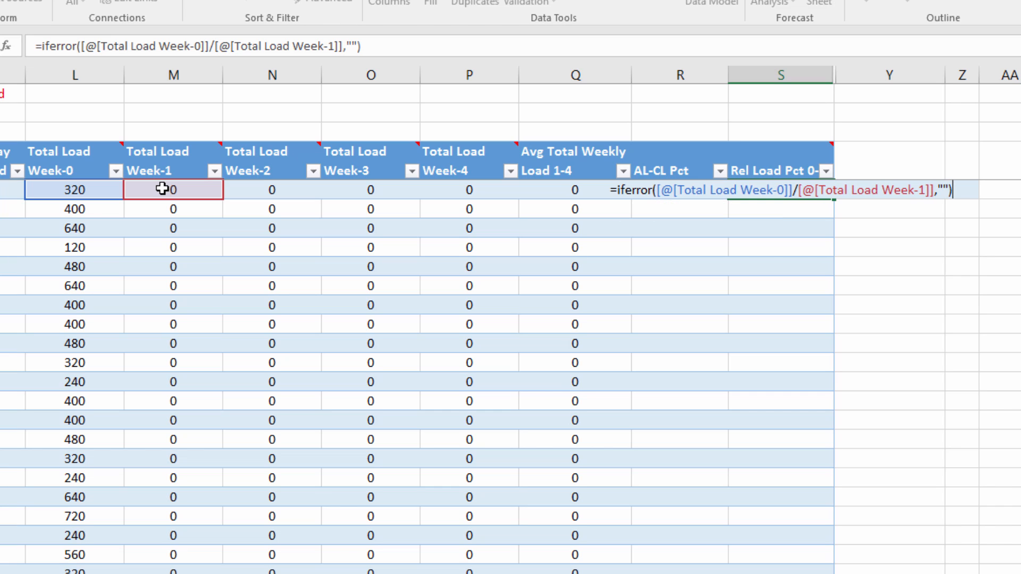
{"action": "key", "text": "Return"}
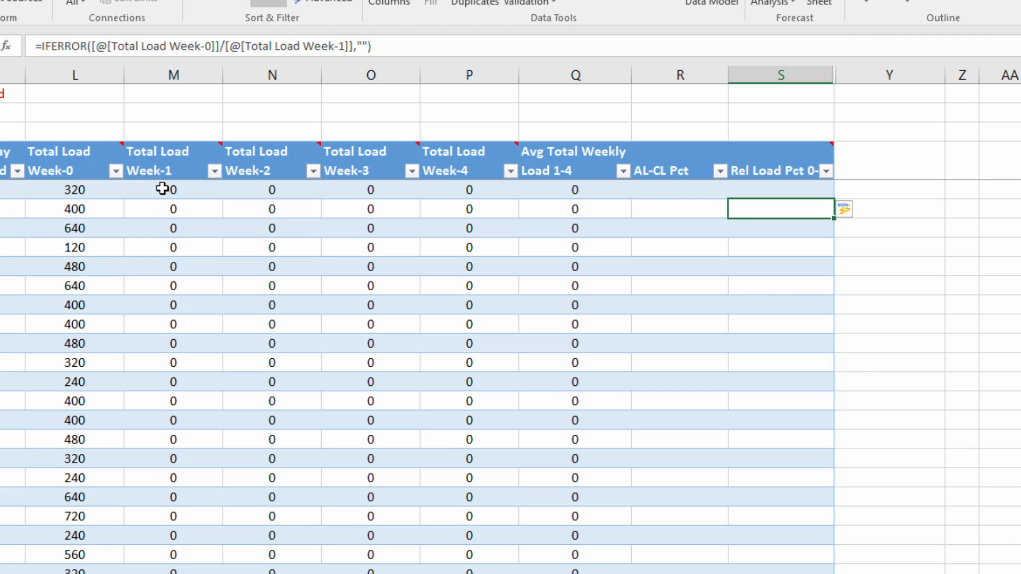
Fill the Rel Load Pct formula down the whole column and check the rows further down.
{"action": "left_click", "coordinate": [807, 189]}
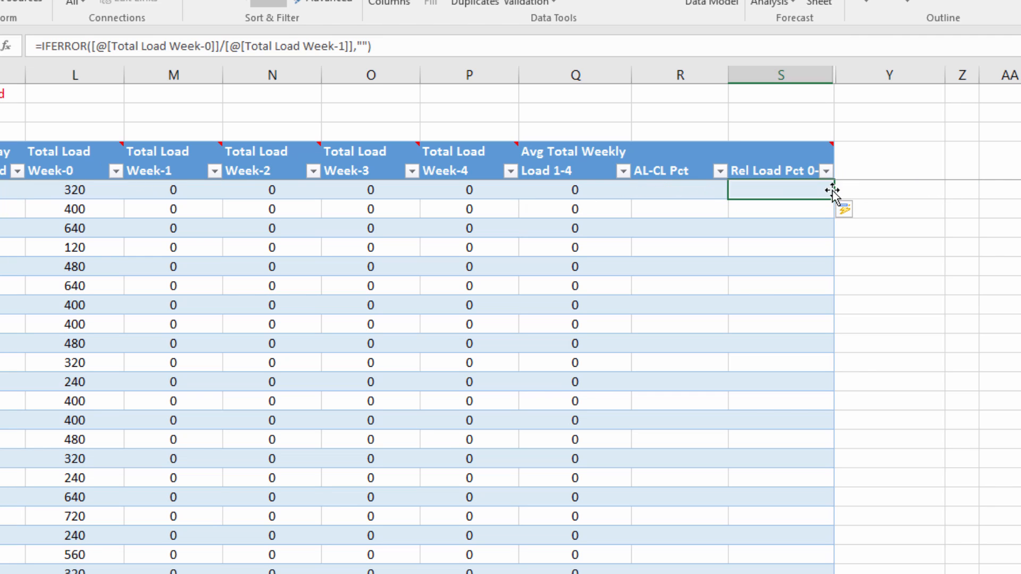
{"action": "double_click", "coordinate": [834, 199]}
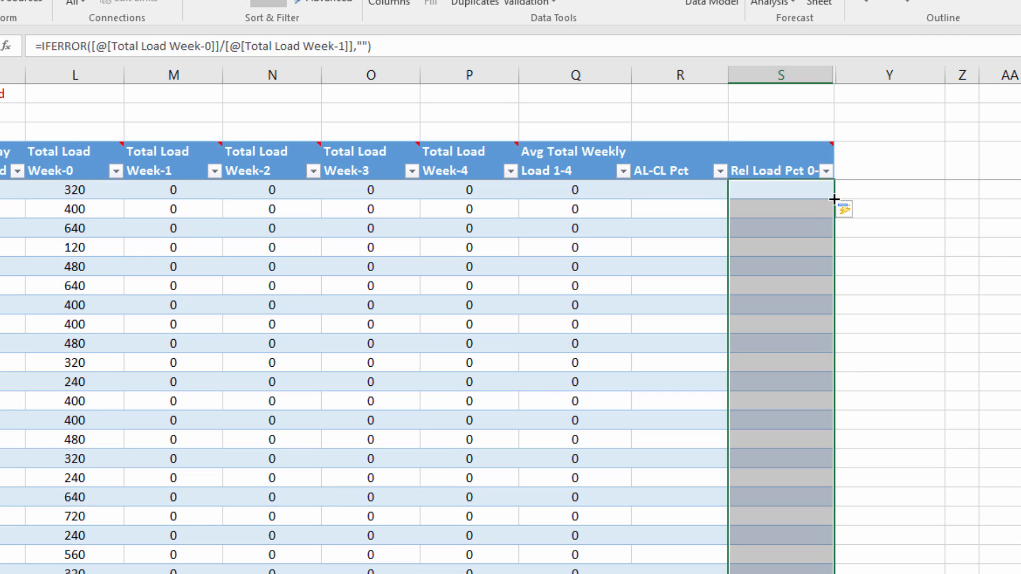
{"action": "left_click", "coordinate": [789, 193]}
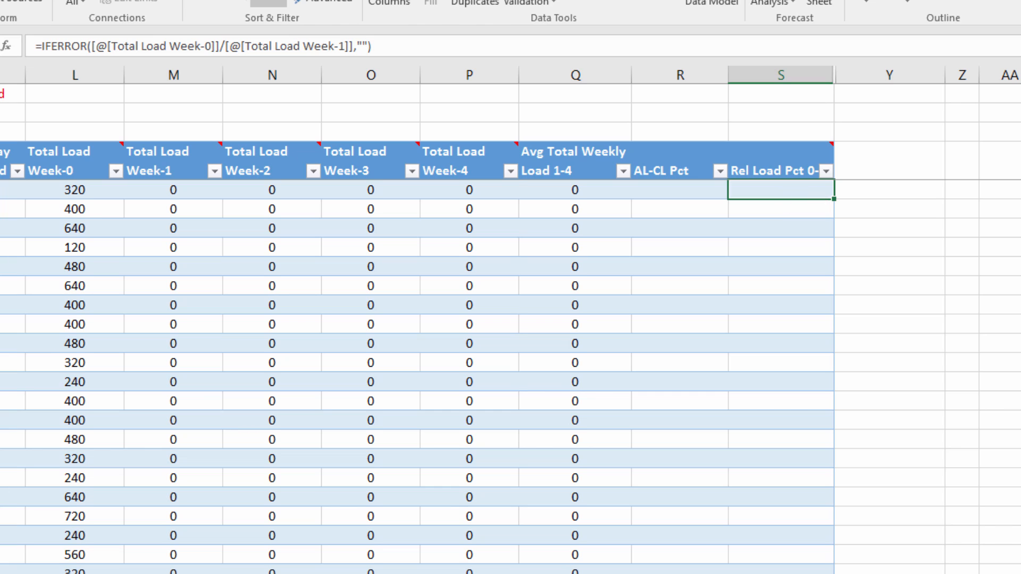
{"action": "scroll", "coordinate": [510, 377], "scroll_direction": "down", "scroll_amount": 20}
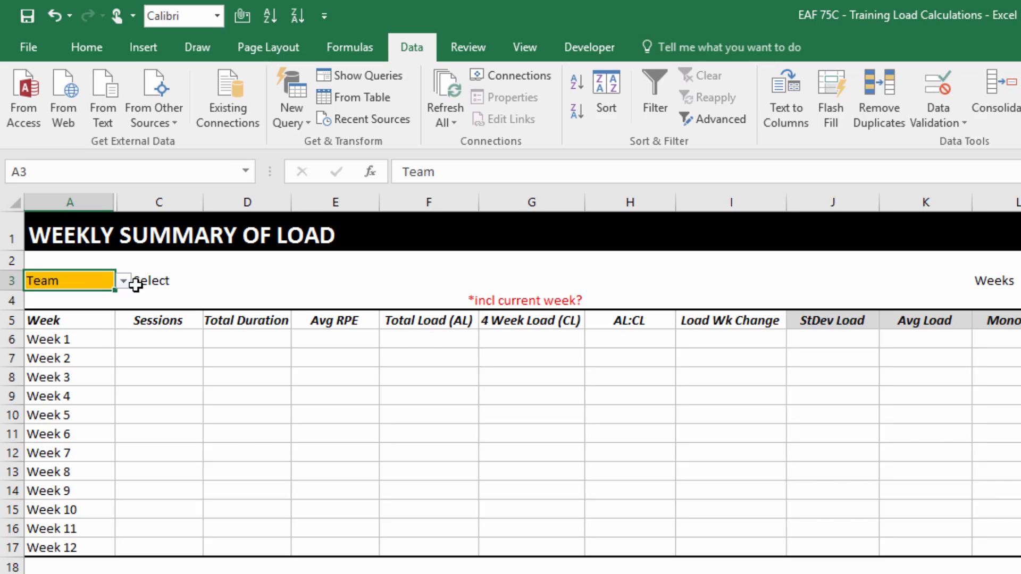
In the Week 1 Sessions cell, start a COUNTIFS formula matching TBLData[Athlete] to the athlete selector as absolute reference $A$3.
{"action": "left_click", "coordinate": [124, 283]}
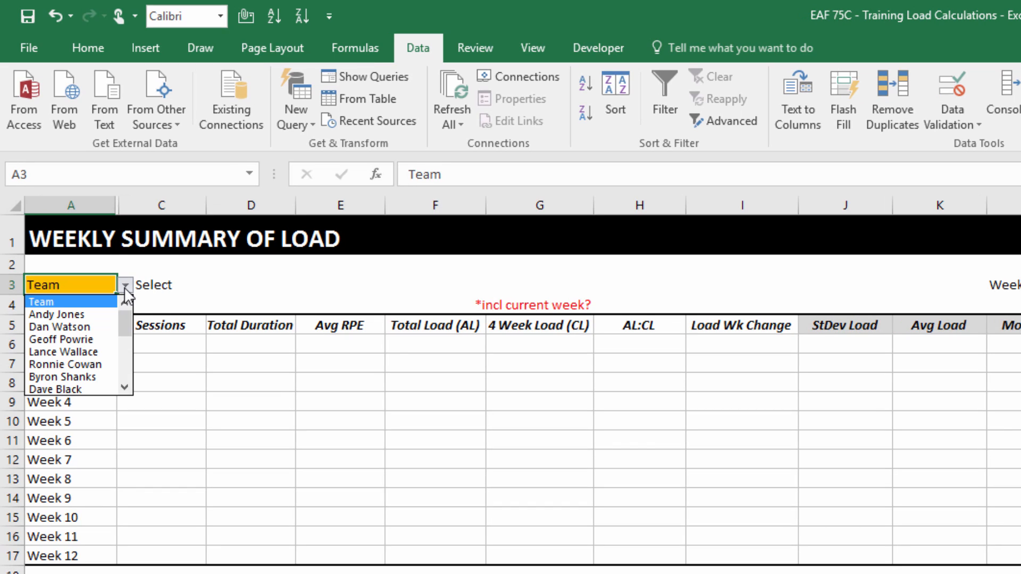
{"action": "left_click", "coordinate": [125, 287]}
{"action": "left_click", "coordinate": [161, 344]}
{"action": "type", "text": "=co"}
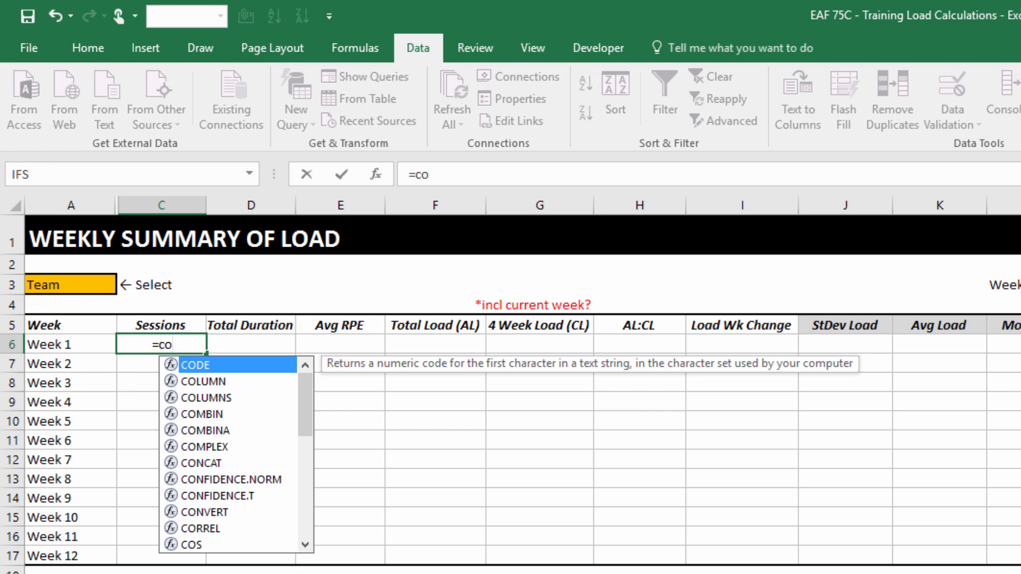
{"action": "type", "text": "u"}
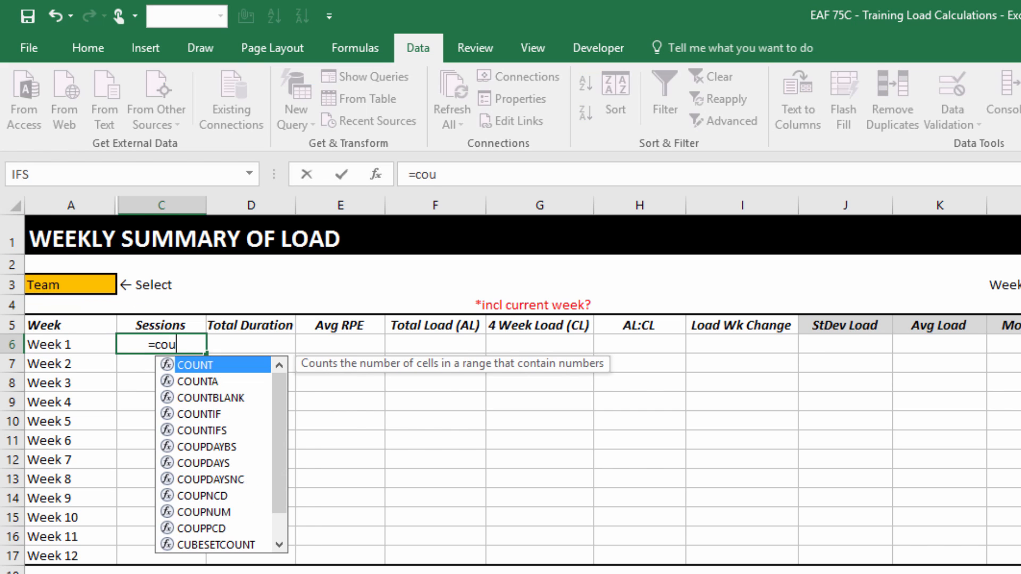
{"action": "double_click", "coordinate": [201, 430]}
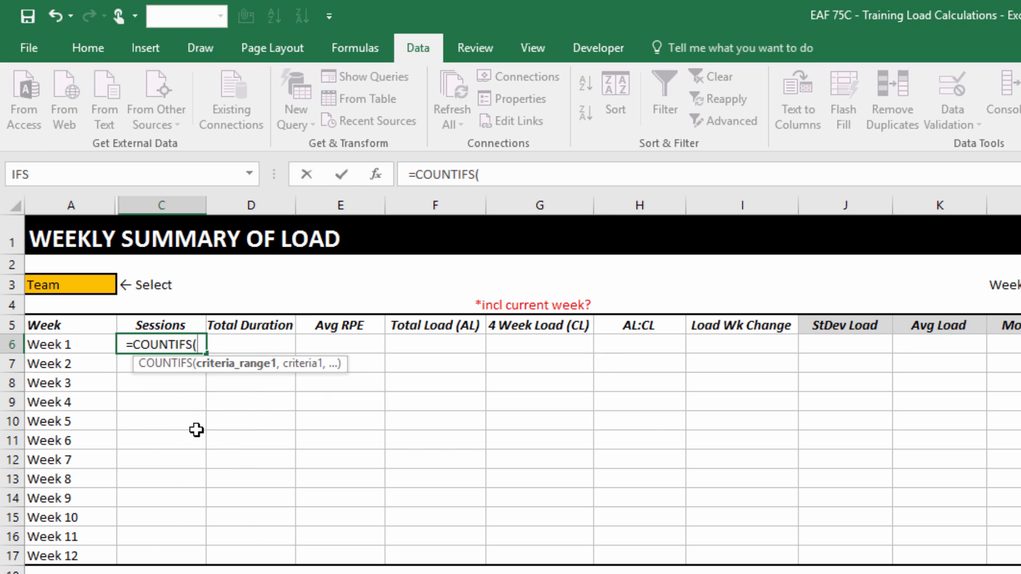
{"action": "type", "text": "tbl"}
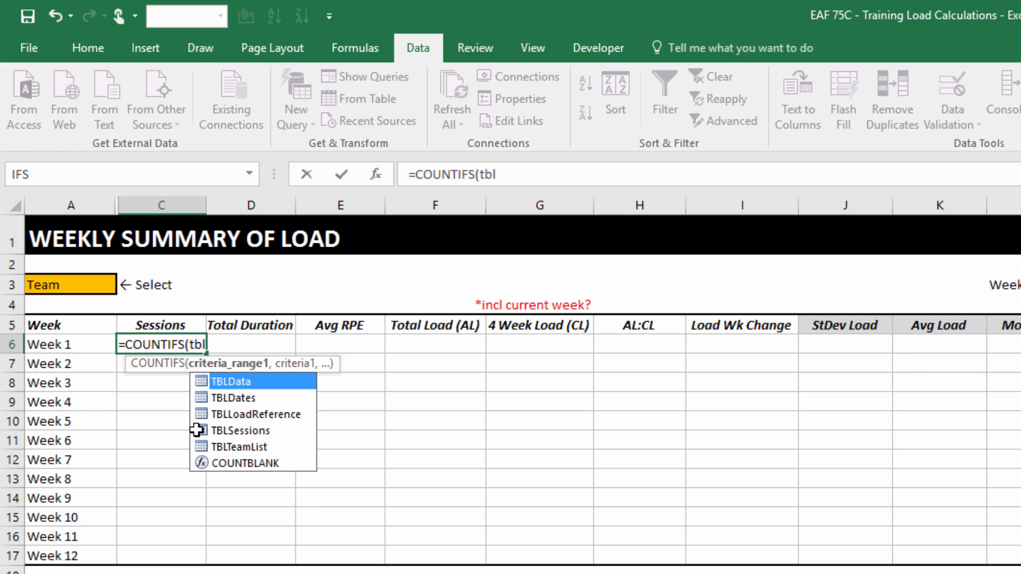
{"action": "key", "text": "Tab"}
{"action": "type", "text": "["}
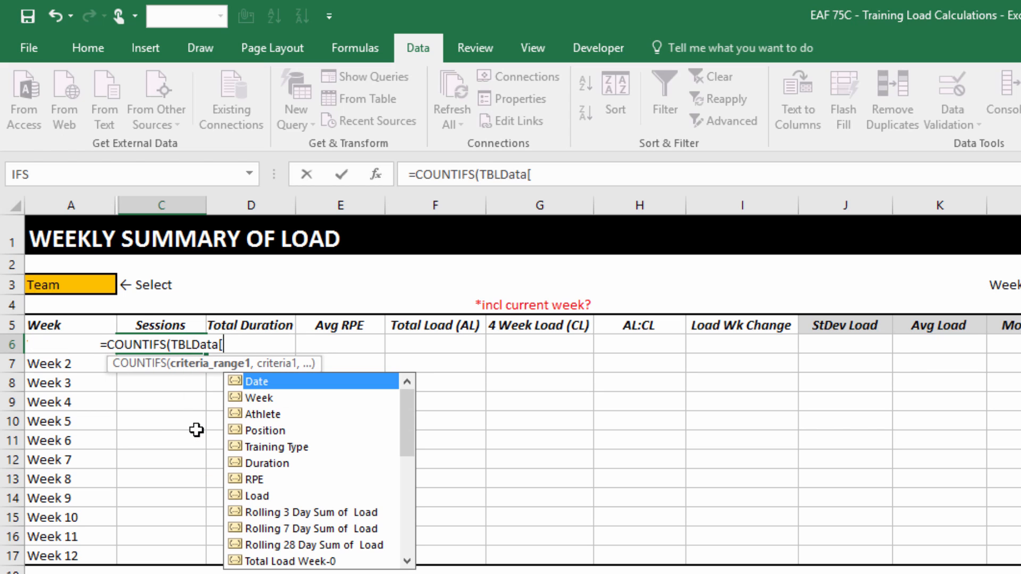
{"action": "key", "text": "Down"}
{"action": "key", "text": "Down"}
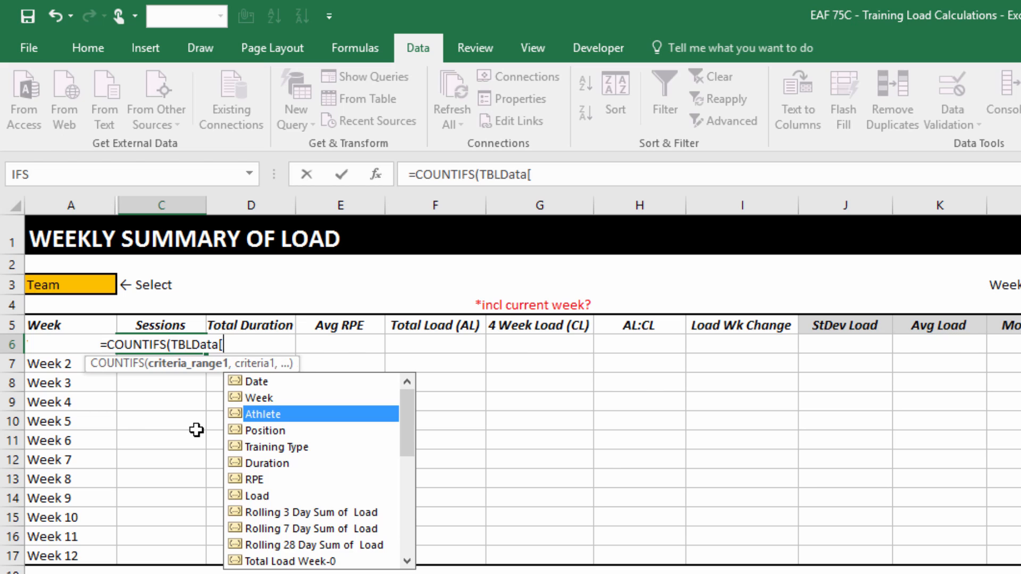
{"action": "key", "text": "Tab"}
{"action": "type", "text": "],"}
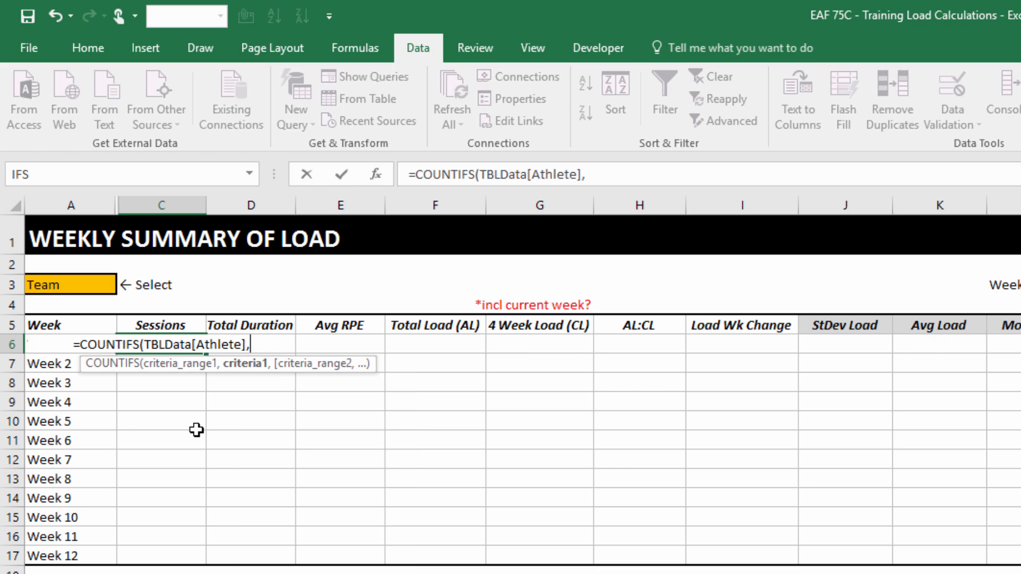
{"action": "left_click", "coordinate": [29, 285]}
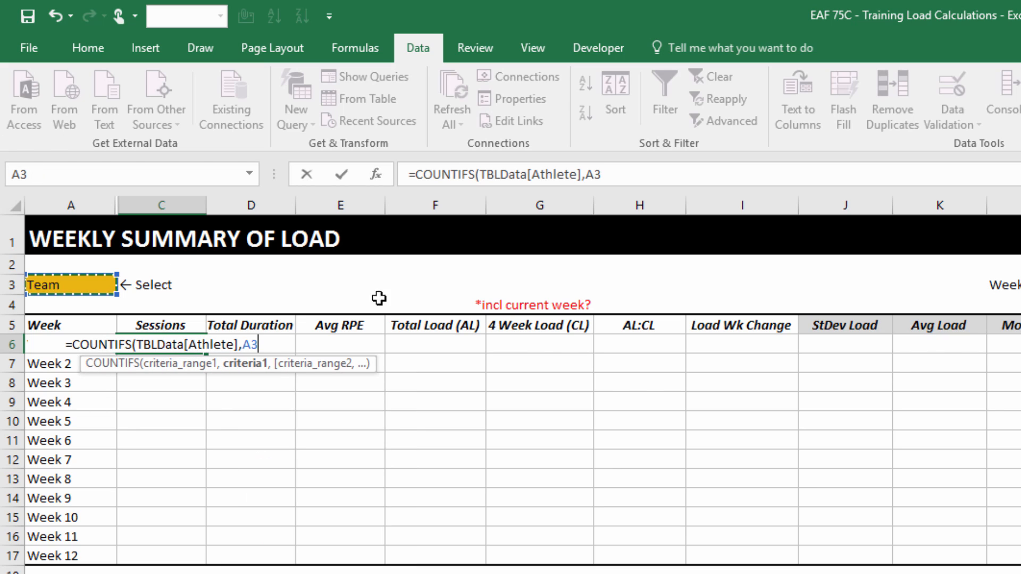
{"action": "key", "text": "F4"}
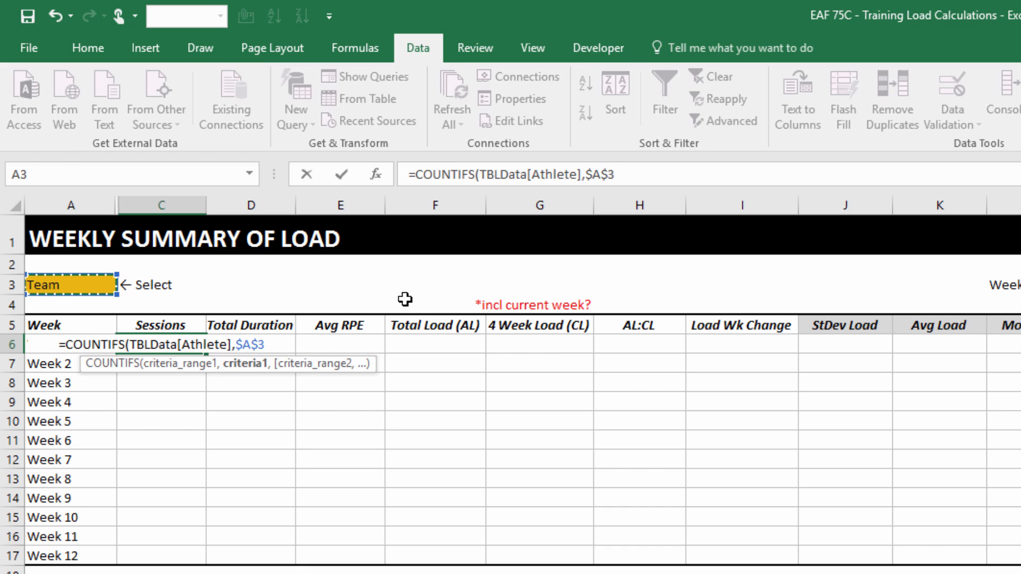
Complete the COUNTIFS with a second condition matching TBLData[Week] to A6, and fill the Sessions formula down through Week 12.
{"action": "type", "text": ",tbl"}
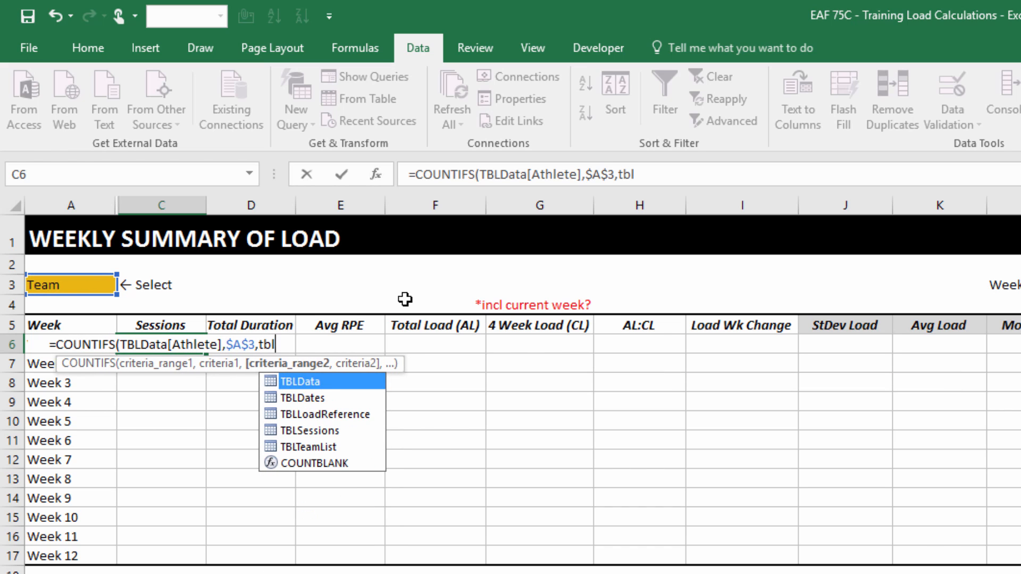
{"action": "key", "text": "Tab"}
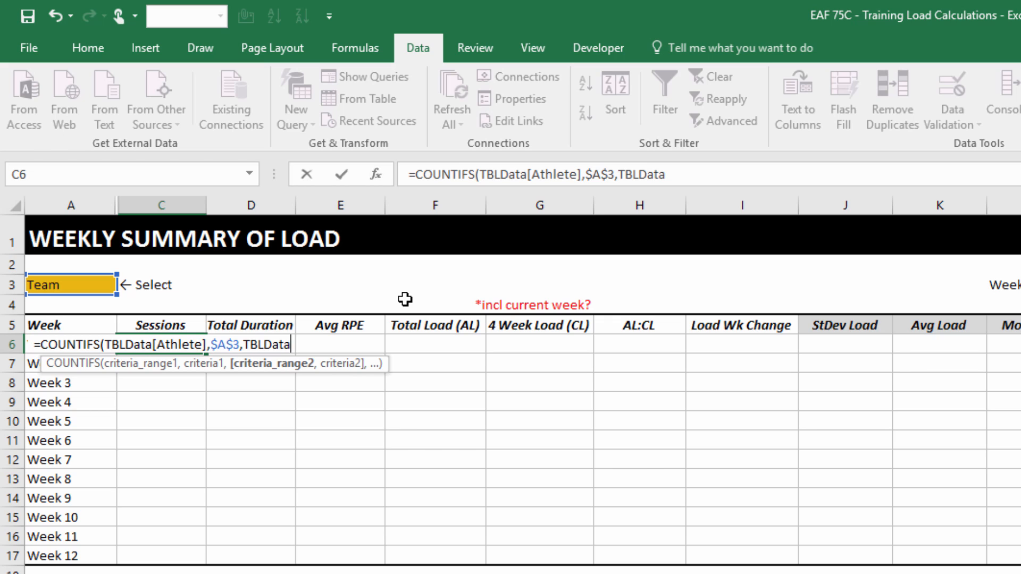
{"action": "type", "text": "["}
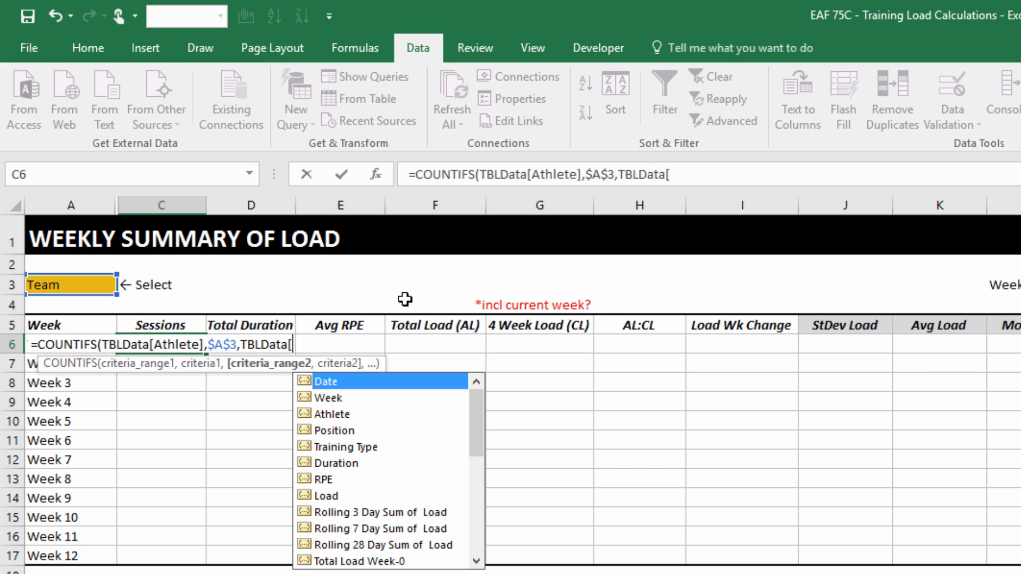
{"action": "key", "text": "Down"}
{"action": "key", "text": "Tab"}
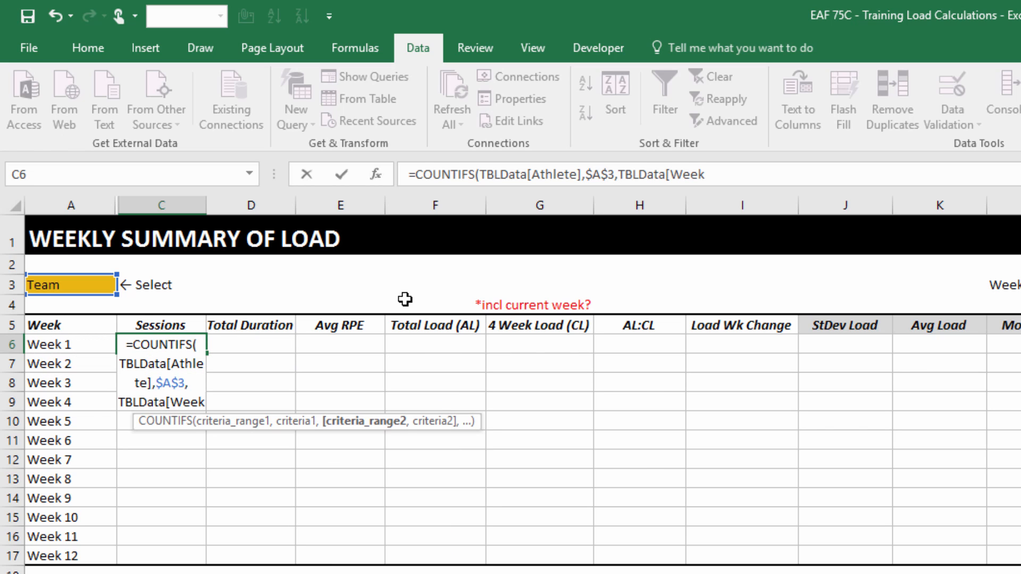
{"action": "type", "text": "],"}
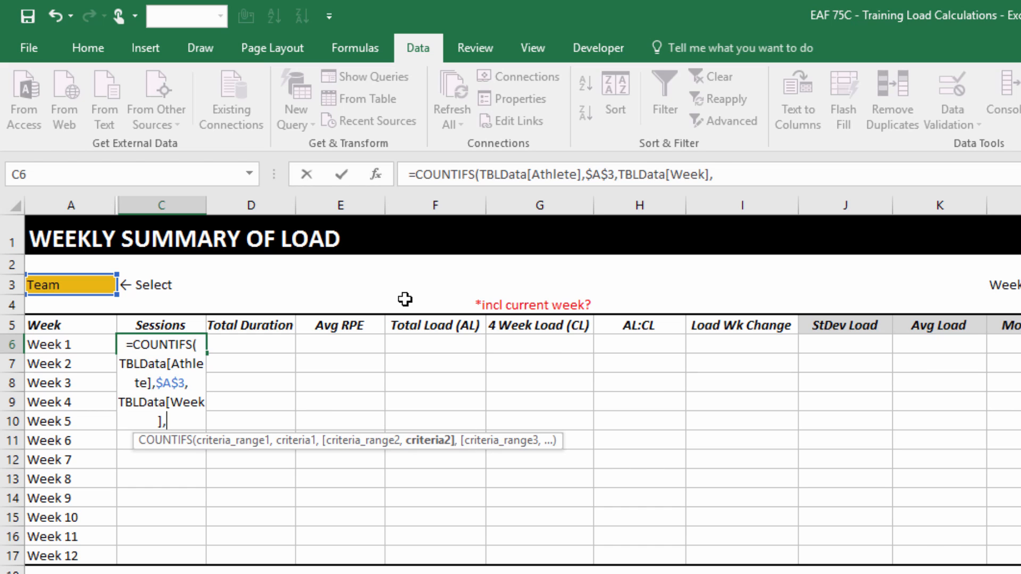
{"action": "key", "text": "Left"}
{"action": "type", "text": ")"}
{"action": "key", "text": "Return"}
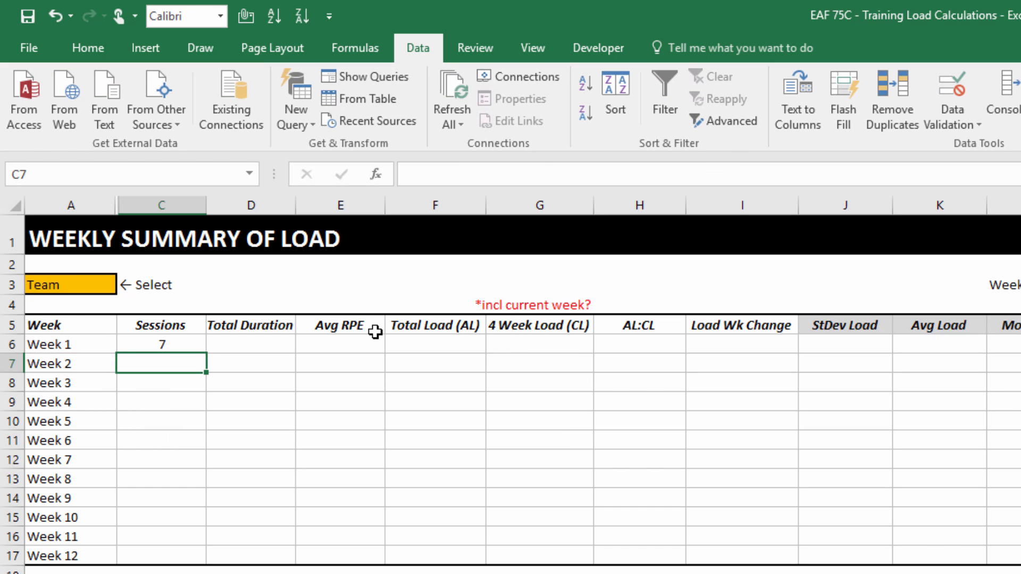
{"action": "left_click", "coordinate": [169, 345]}
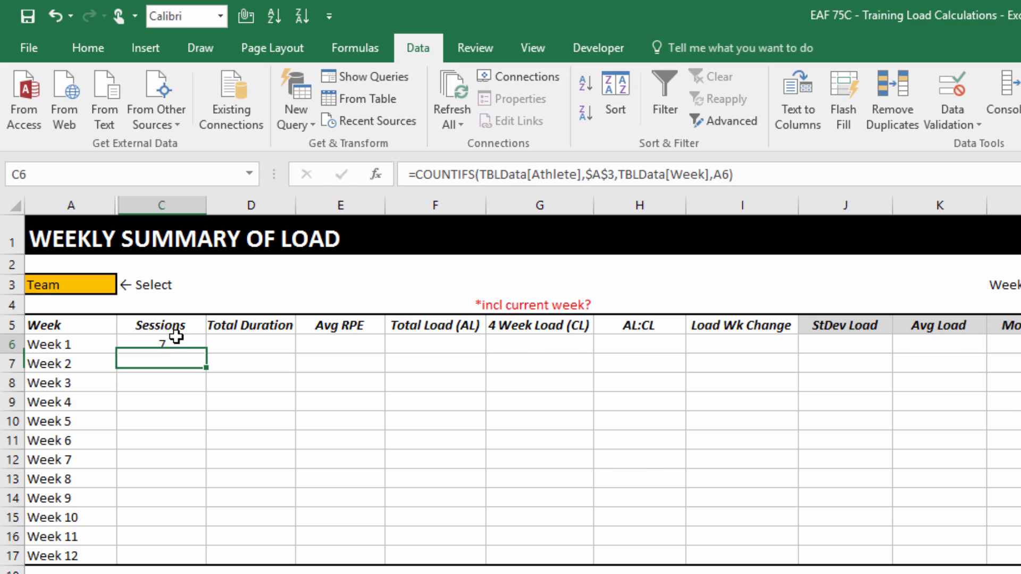
{"action": "left_click_drag", "start_coordinate": [204, 353], "coordinate": [198, 559]}
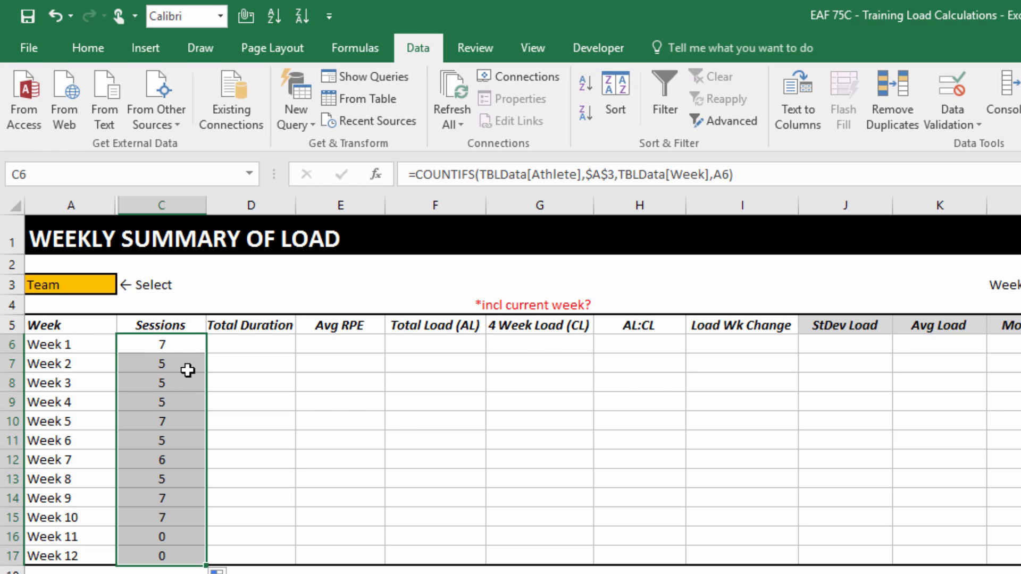
In the Week 1 Total Duration cell, start a SUMIFS formula with TBLData[Duration] as the sum range.
{"action": "left_click", "coordinate": [253, 347]}
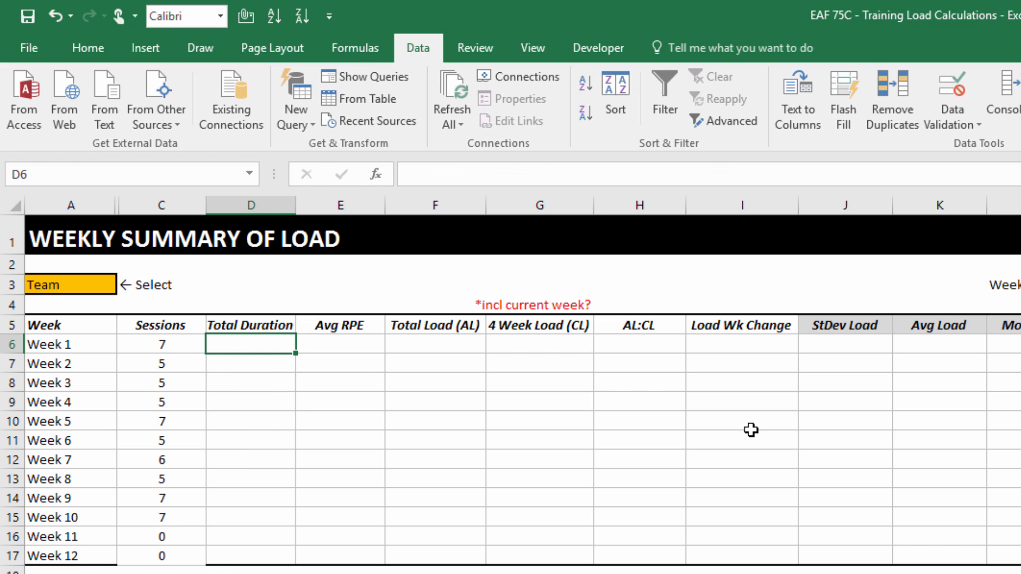
{"action": "type", "text": "=sumifs"}
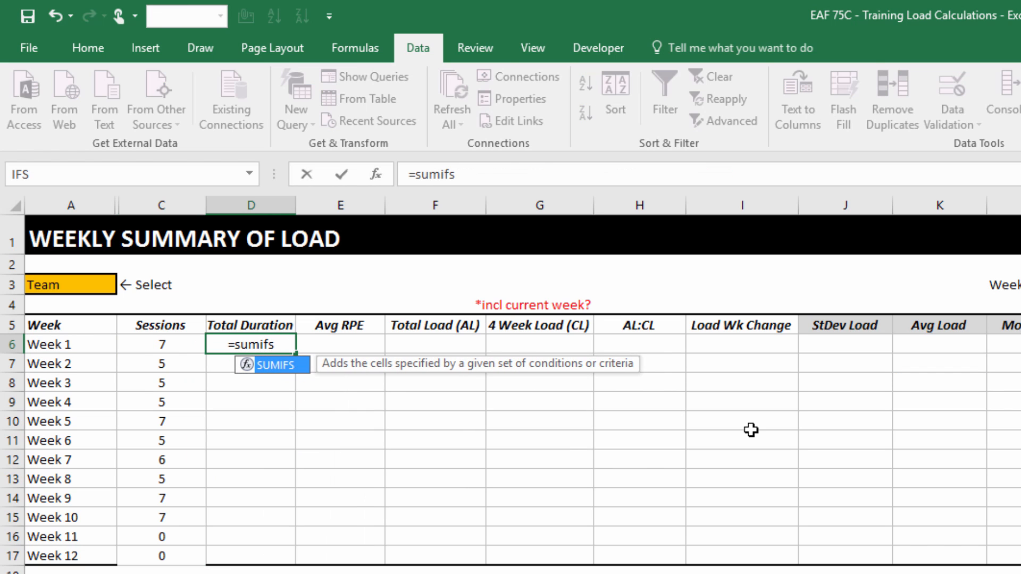
{"action": "type", "text": "(tbl"}
{"action": "key", "text": "Tab"}
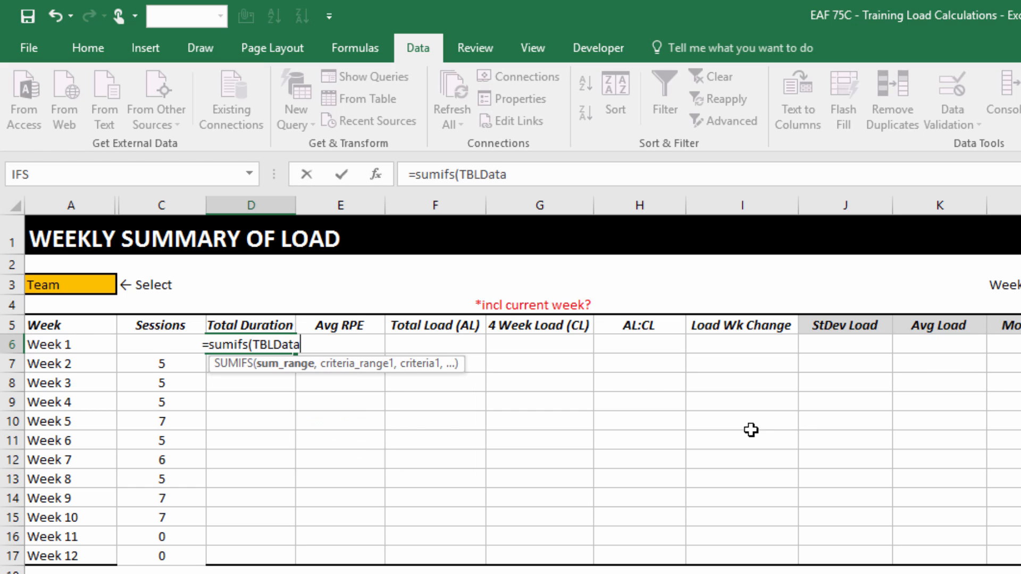
{"action": "type", "text": "["}
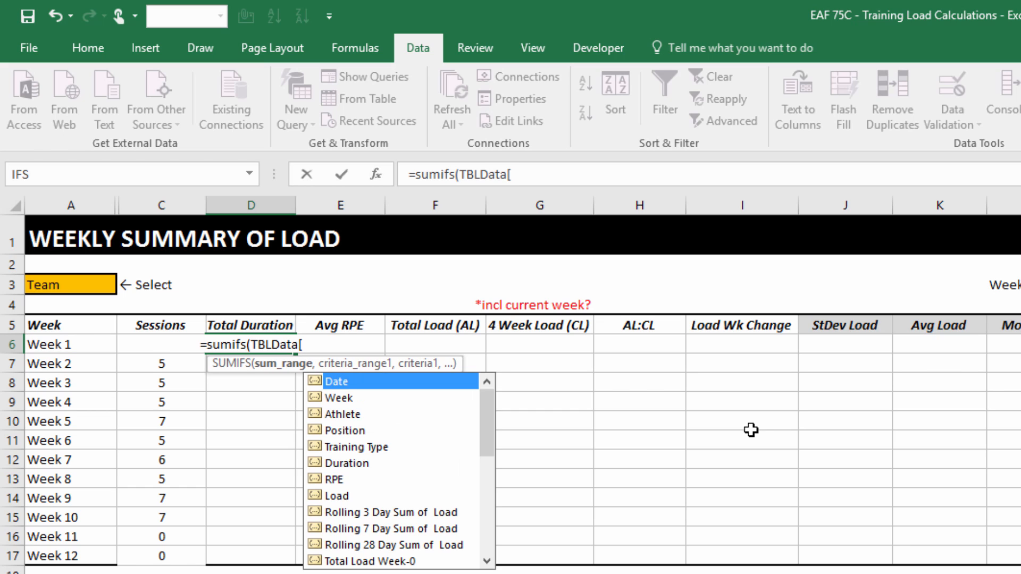
{"action": "type", "text": "Duration"}
{"action": "key", "text": "Tab"}
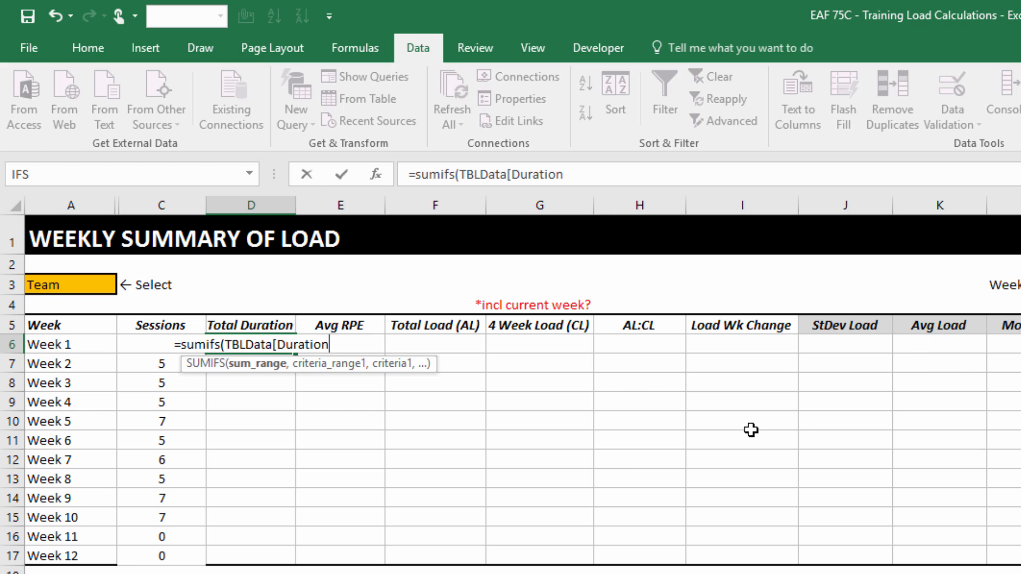
{"action": "type", "text": "],"}
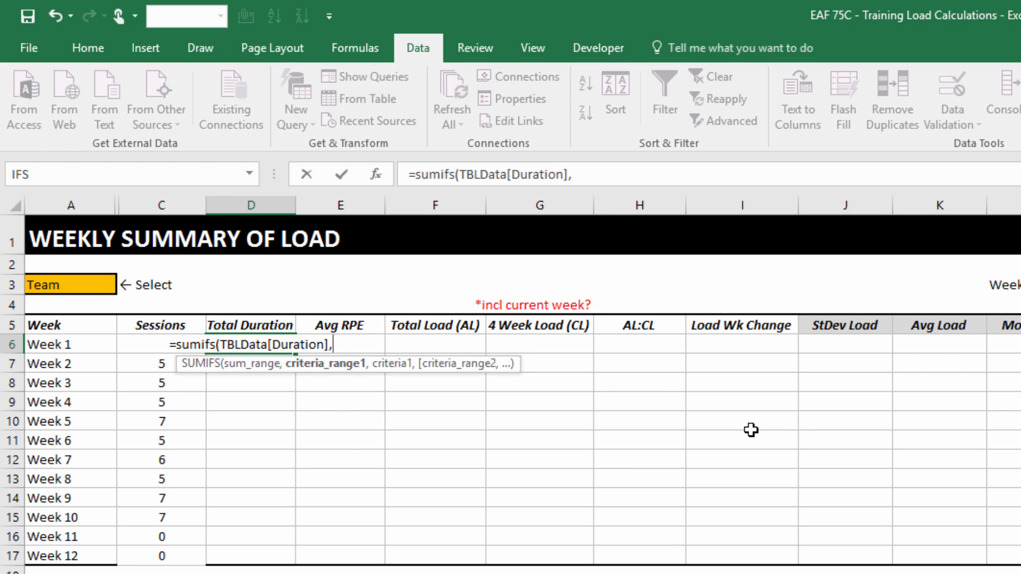
Add TBLData[Athlete] as the first SUMIFS criteria range, matched to the absolute reference $A$3.
{"action": "type", "text": "tbl"}
{"action": "key", "text": "Tab"}
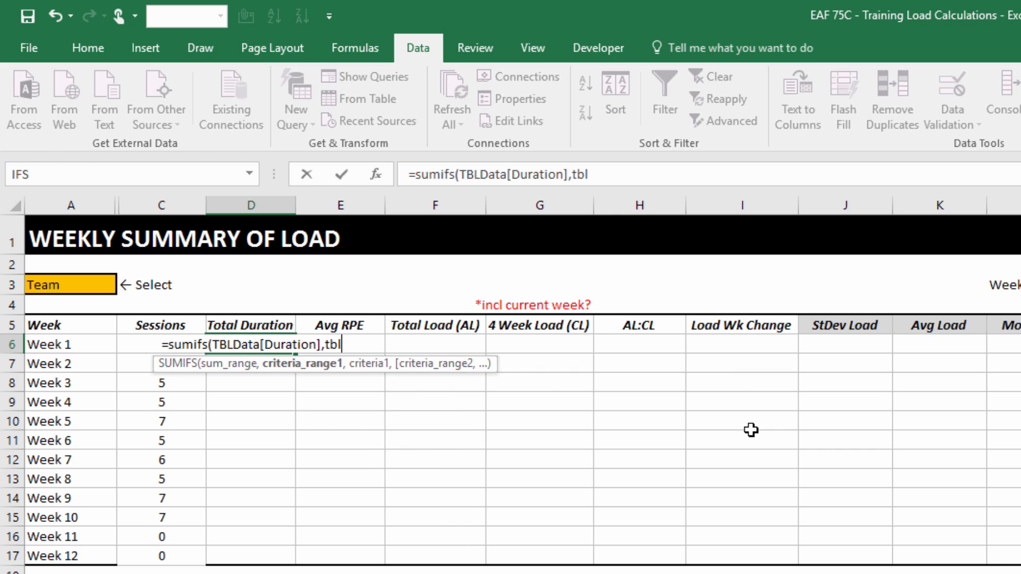
{"action": "type", "text": "["}
{"action": "key", "text": "Down"}
{"action": "key", "text": "Down"}
{"action": "key", "text": "Tab"}
{"action": "type", "text": "],"}
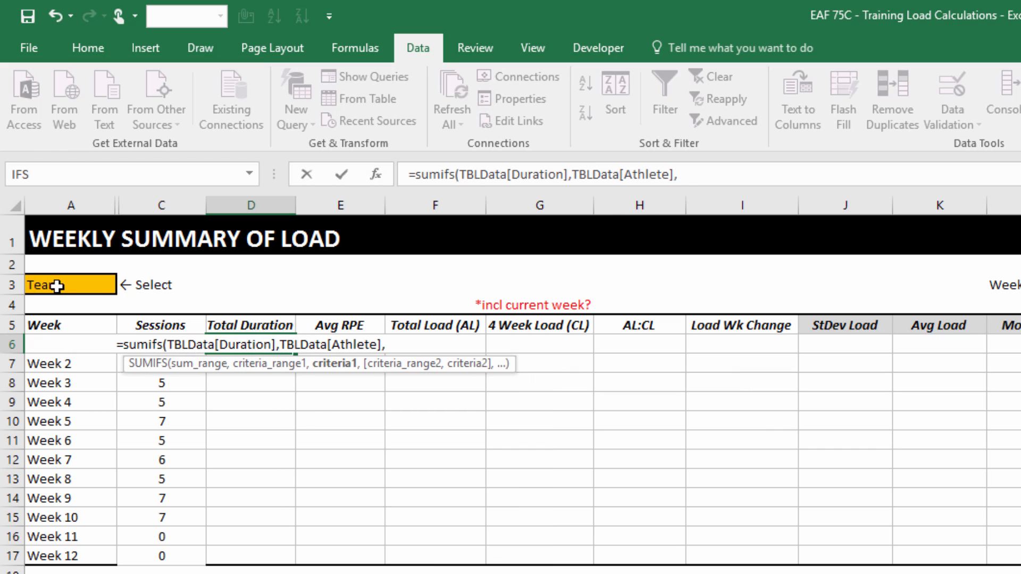
{"action": "left_click", "coordinate": [53, 285]}
{"action": "key", "text": "F4"}
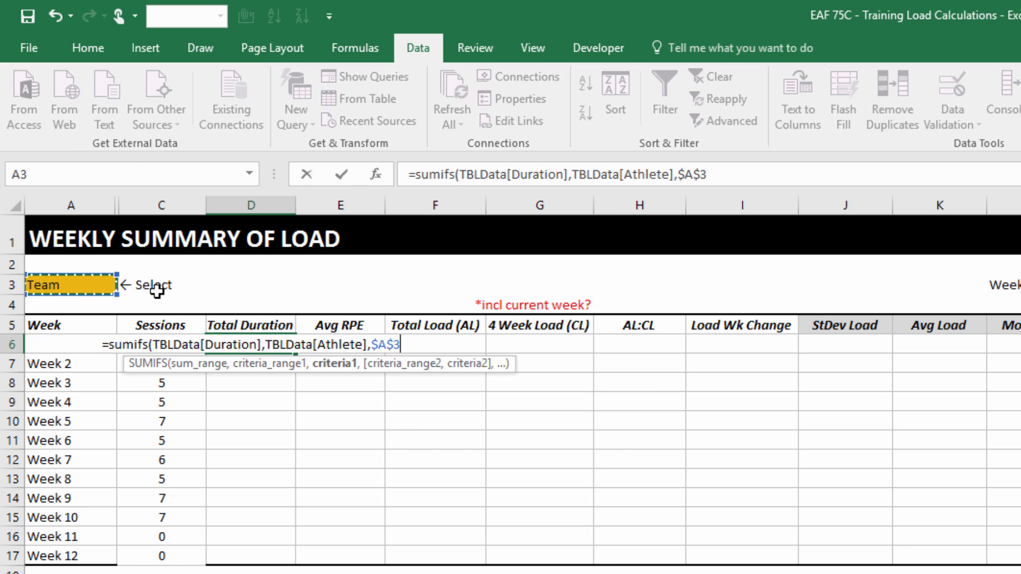
Complete the SUMIFS with TBLData[Week] matched to A6, and fill the Total Duration formula down through Week 12.
{"action": "type", "text": ",tbl"}
{"action": "key", "text": "Tab"}
{"action": "type", "text": "[Week],"}
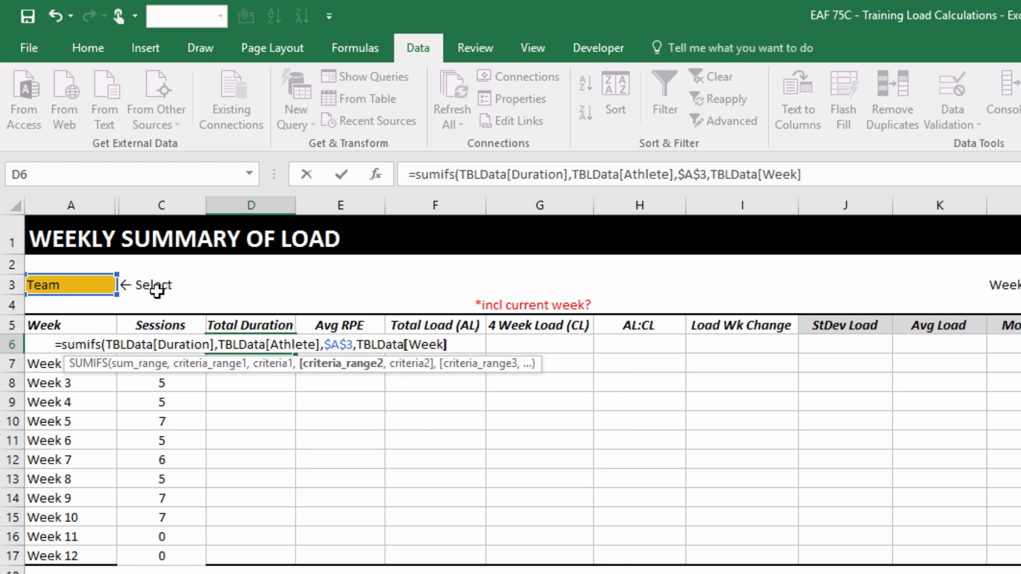
{"action": "left_click", "coordinate": [42, 364]}
{"action": "key", "text": "Up"}
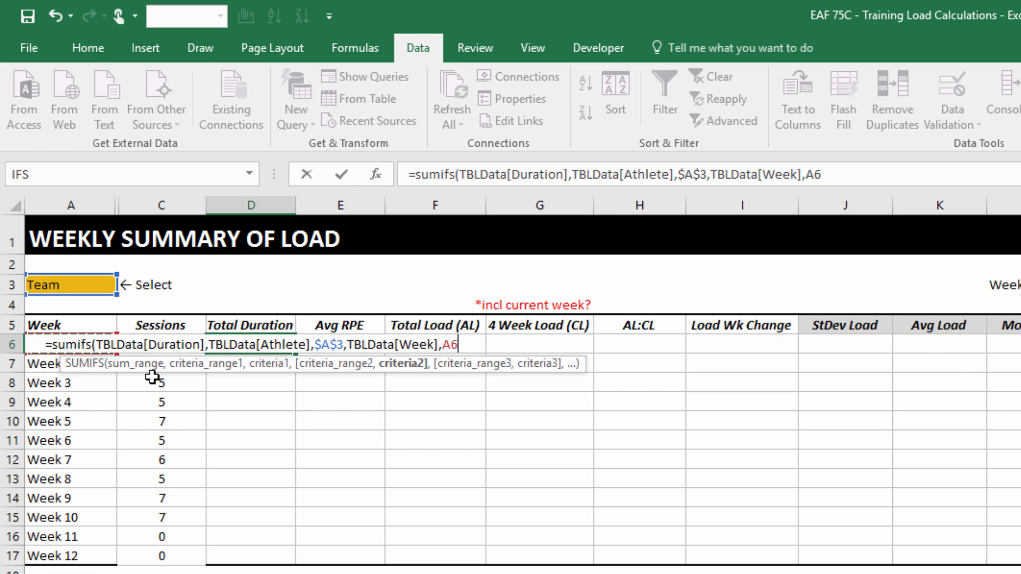
{"action": "type", "text": ")"}
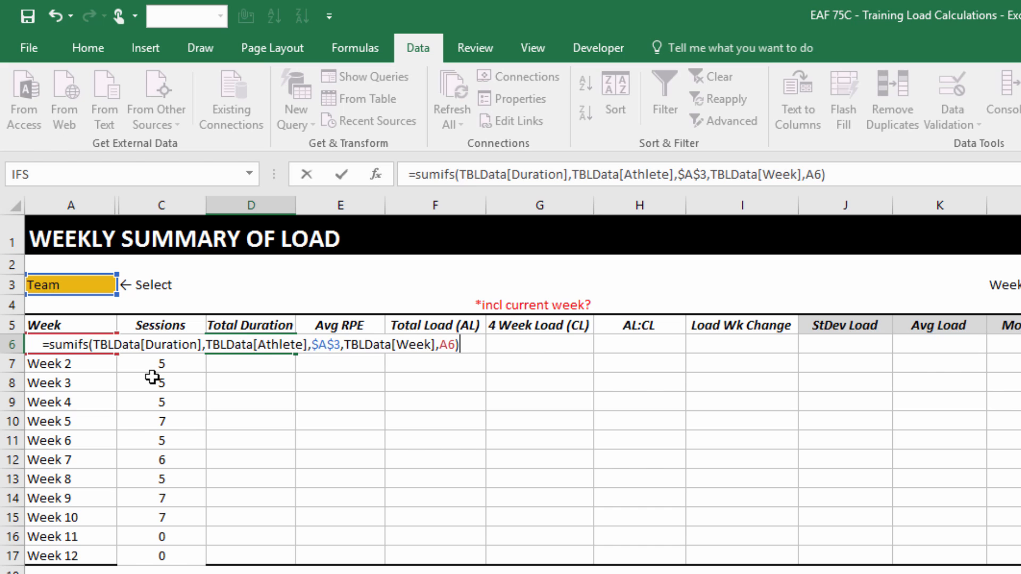
{"action": "key", "text": "Return"}
{"action": "left_click", "coordinate": [287, 344]}
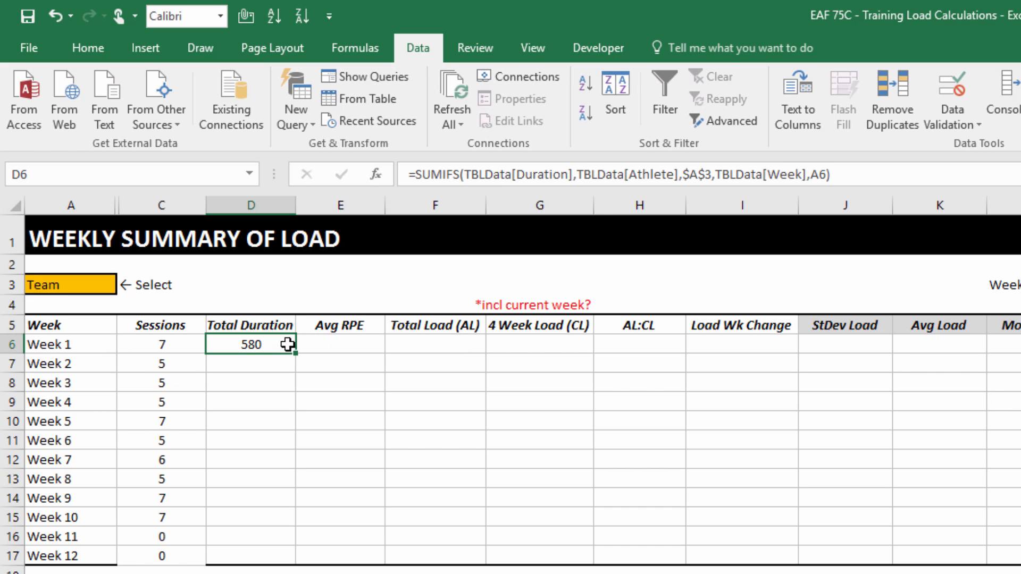
{"action": "left_click_drag", "start_coordinate": [296, 353], "coordinate": [278, 557]}
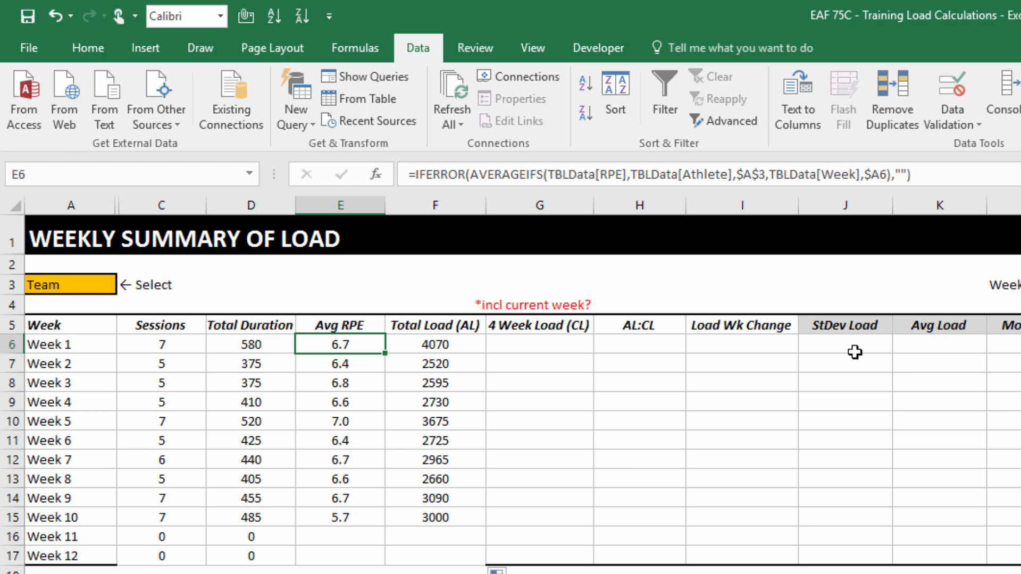
Examine the IF and SUMIFS formula in the Week 1 Total Load (AL) cell and leave it as it is.
{"action": "left_click", "coordinate": [424, 344]}
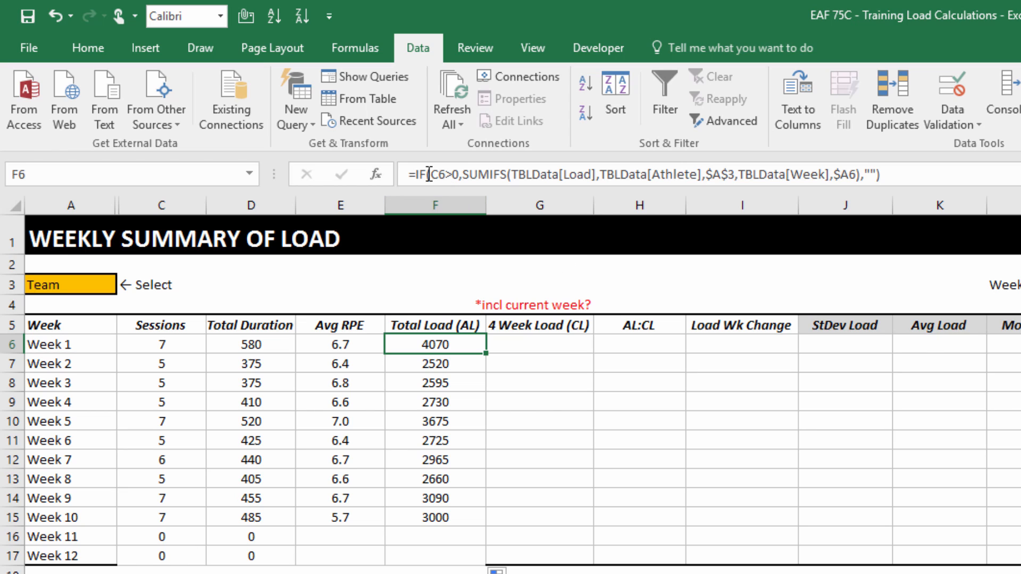
{"action": "left_click", "coordinate": [938, 174]}
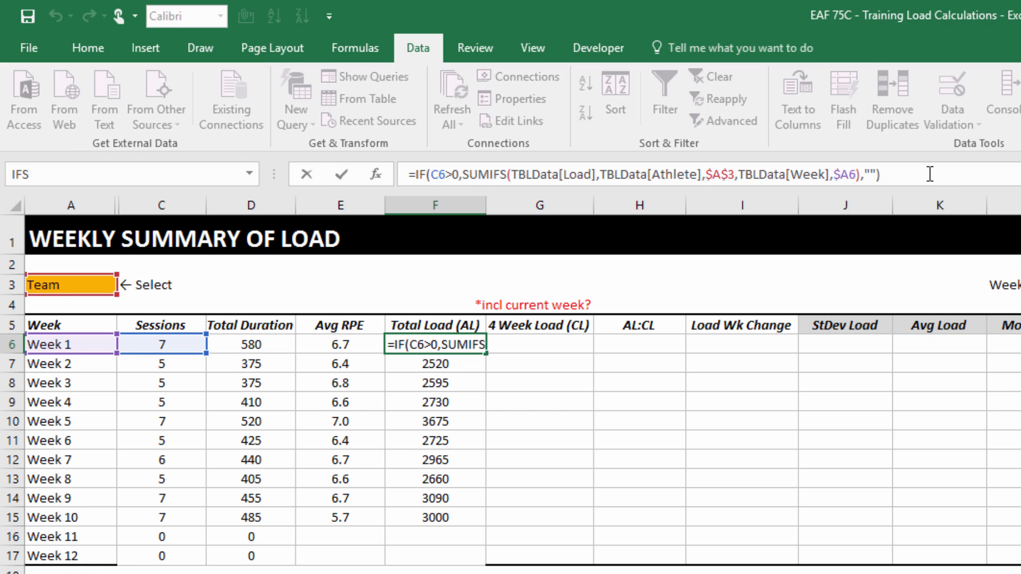
{"action": "key", "text": "Tab"}
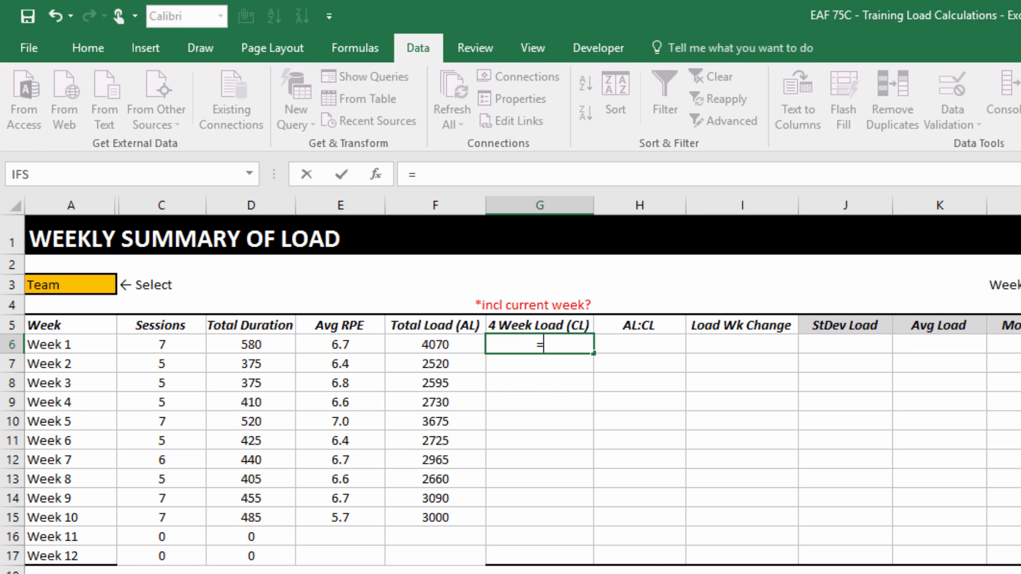
In the 4 Week Load (CL) column, set Week 1 to =F6 and Week 2 to the AVERAGE of F6:F7.
{"action": "left_click", "coordinate": [433, 347]}
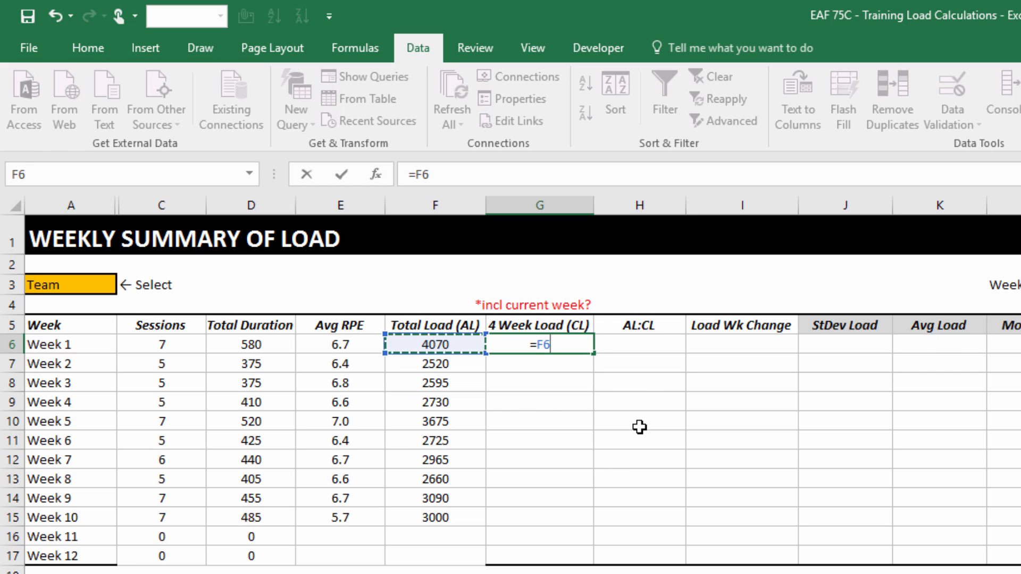
{"action": "key", "text": "Return"}
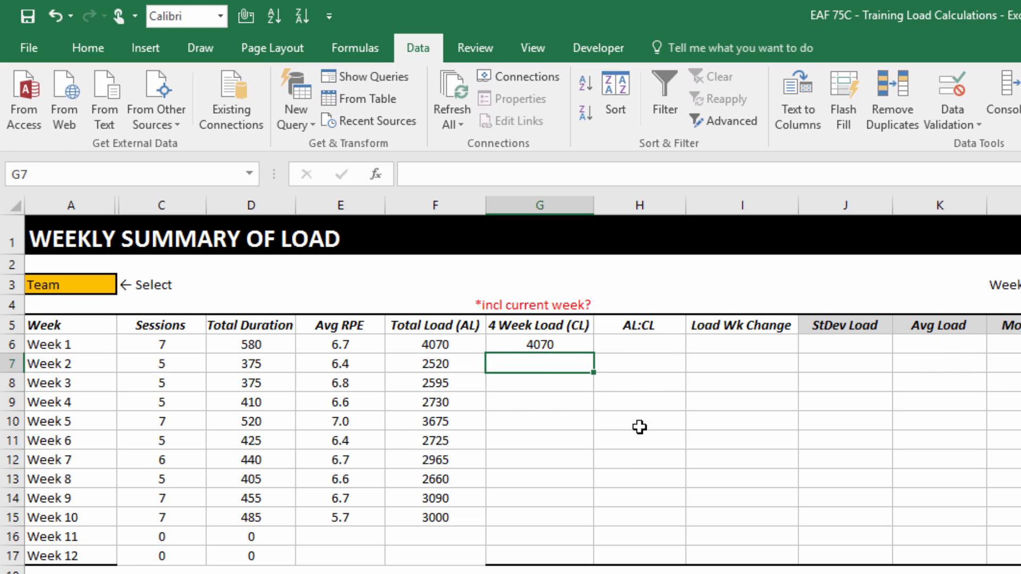
{"action": "type", "text": "=average("}
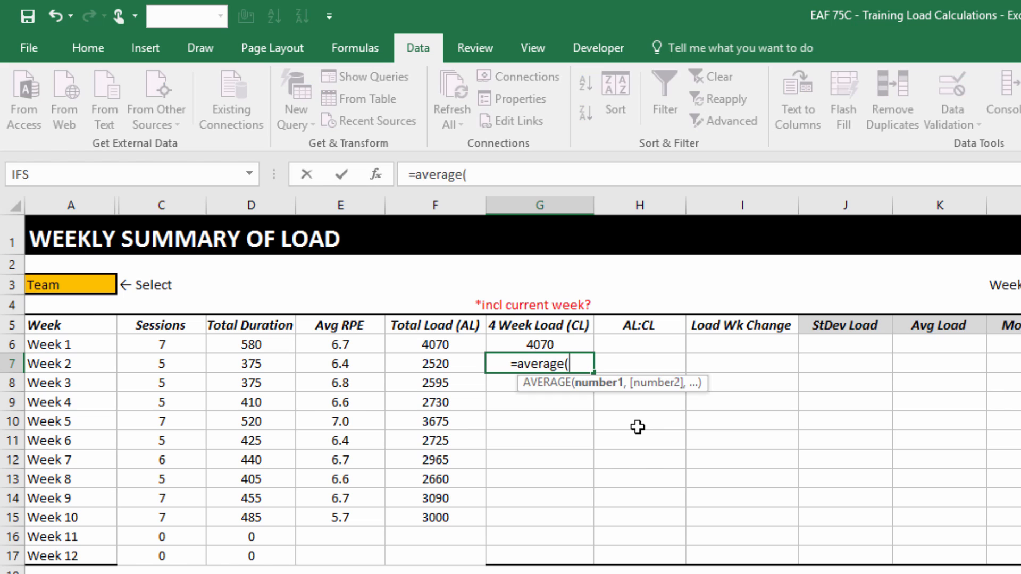
{"action": "left_click_drag", "start_coordinate": [435, 344], "coordinate": [436, 363]}
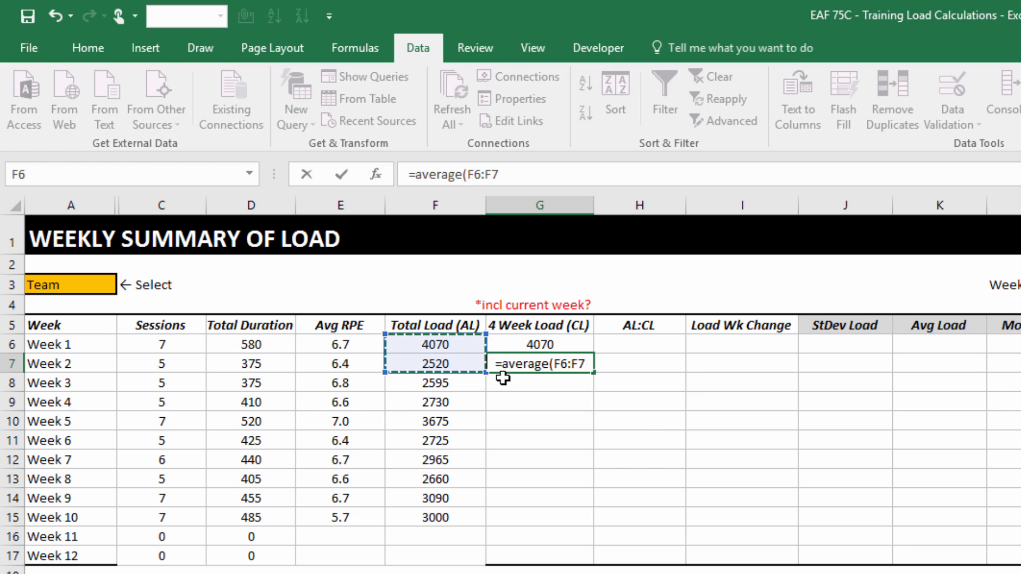
{"action": "key", "text": "Return"}
In the 4 Week Load (CL) column, enter the AVERAGE of F6:F8 for Week 3 and of F6:F9 for Week 4.
{"action": "type", "text": "=aver"}
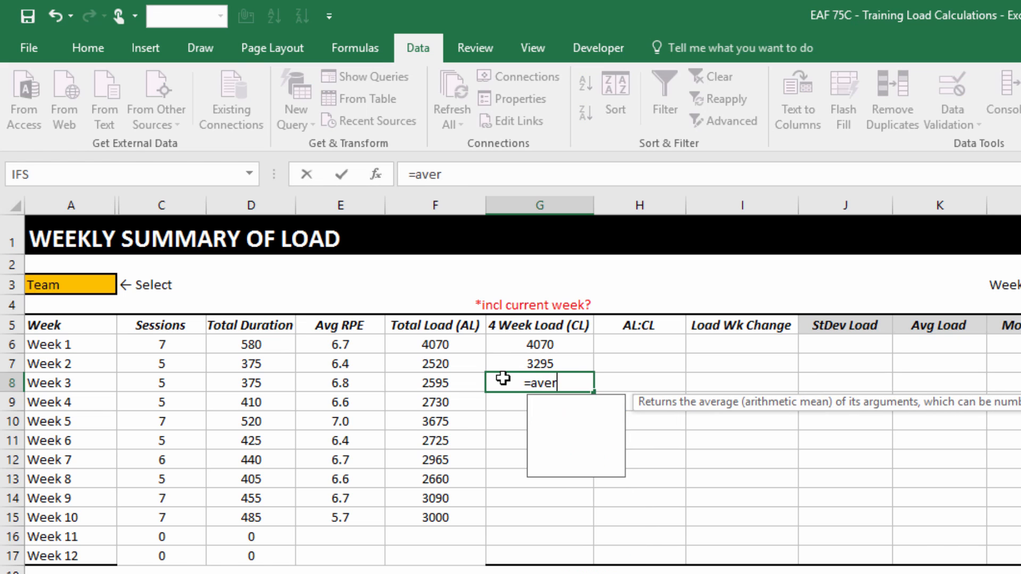
{"action": "type", "text": "age("}
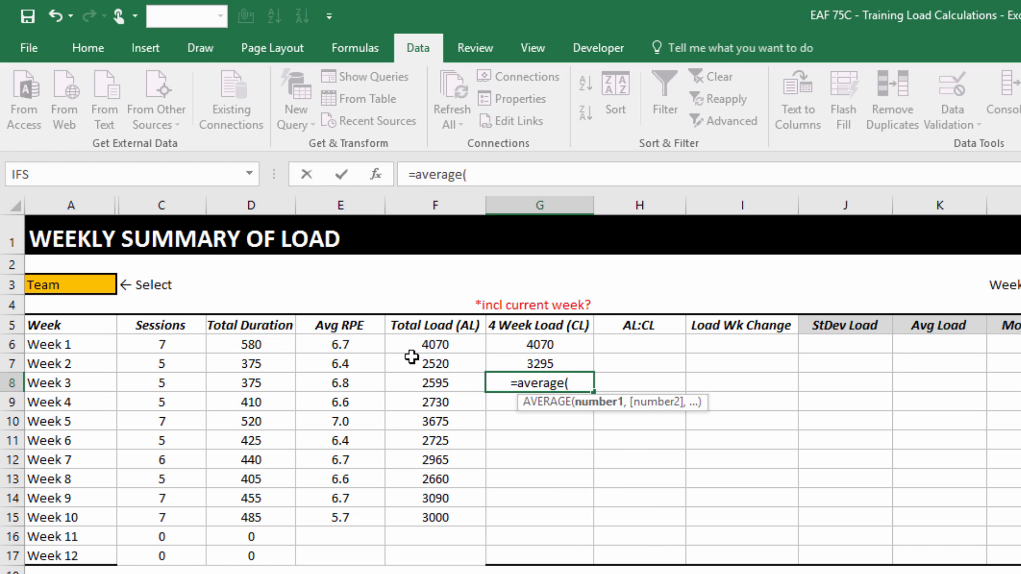
{"action": "left_click_drag", "start_coordinate": [434, 345], "coordinate": [438, 382]}
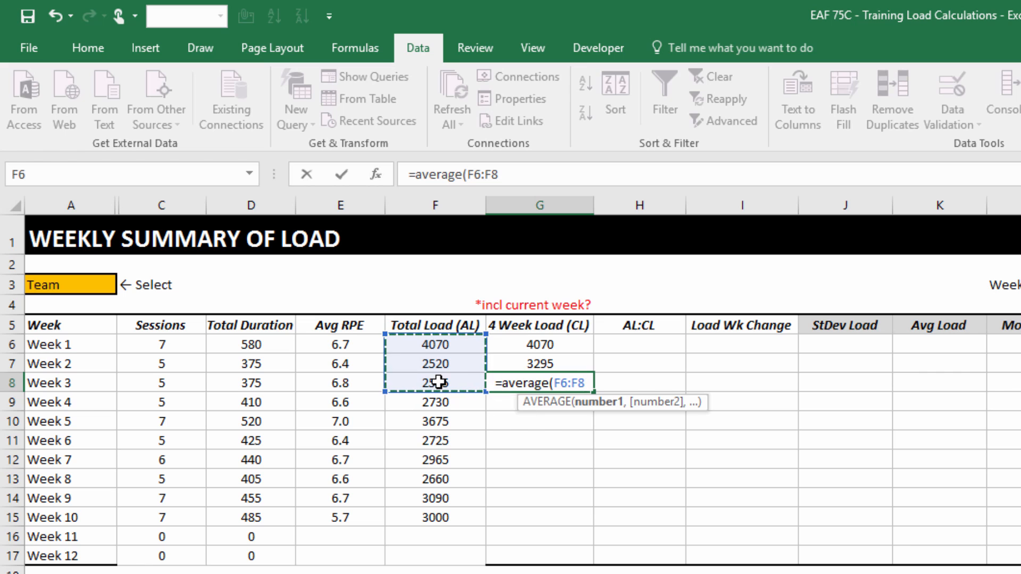
{"action": "key", "text": "Return"}
{"action": "type", "text": "=avera"}
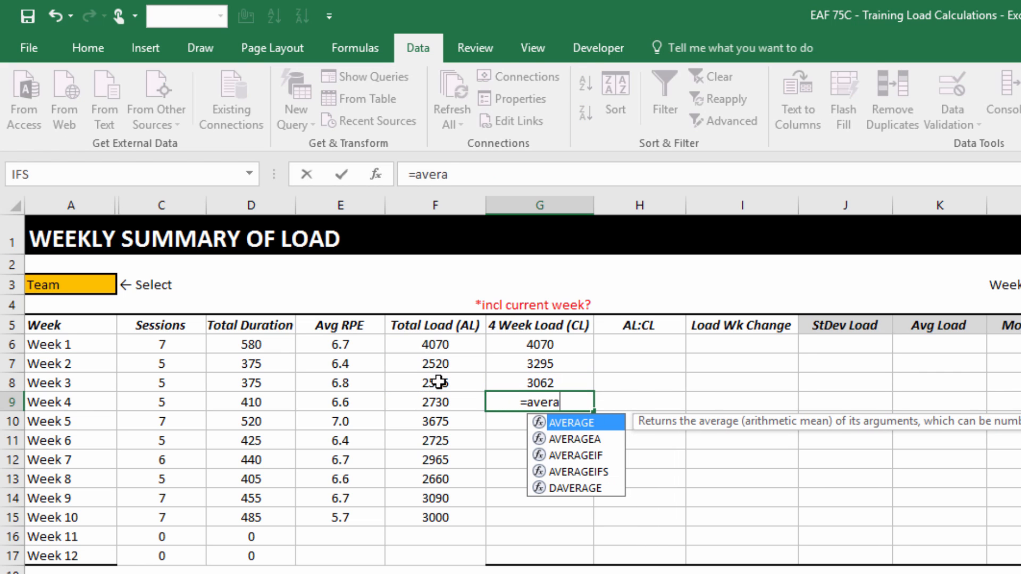
{"action": "key", "text": "Tab"}
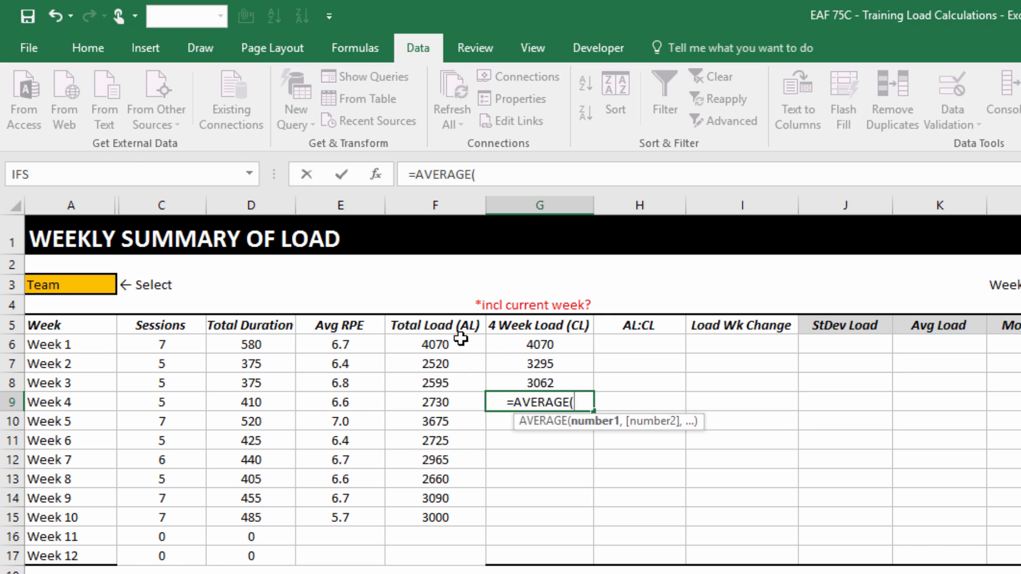
{"action": "left_click_drag", "start_coordinate": [461, 341], "coordinate": [451, 403]}
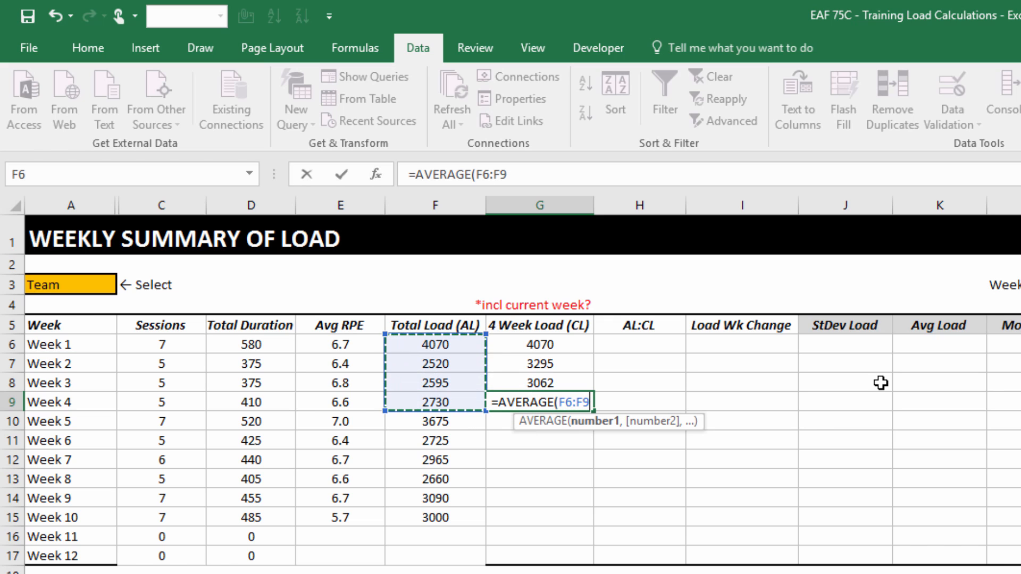
{"action": "key", "text": "Return"}
{"action": "key", "text": "Up"}
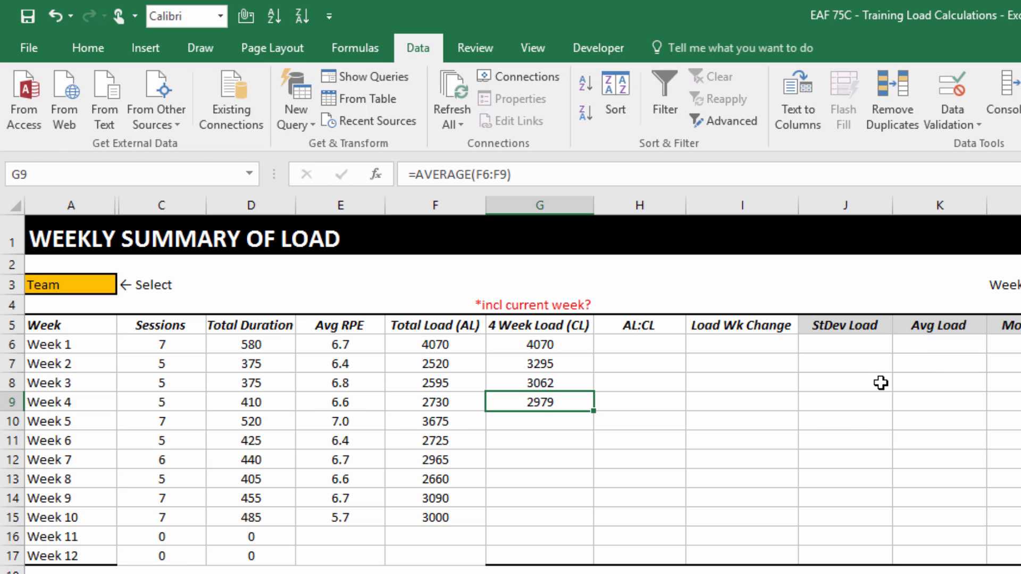
Enter the AVERAGE of the previous four weeks' Total Load, F6:F9, in the Week 5 4 Week Load (CL) cell.
{"action": "key", "text": "Down"}
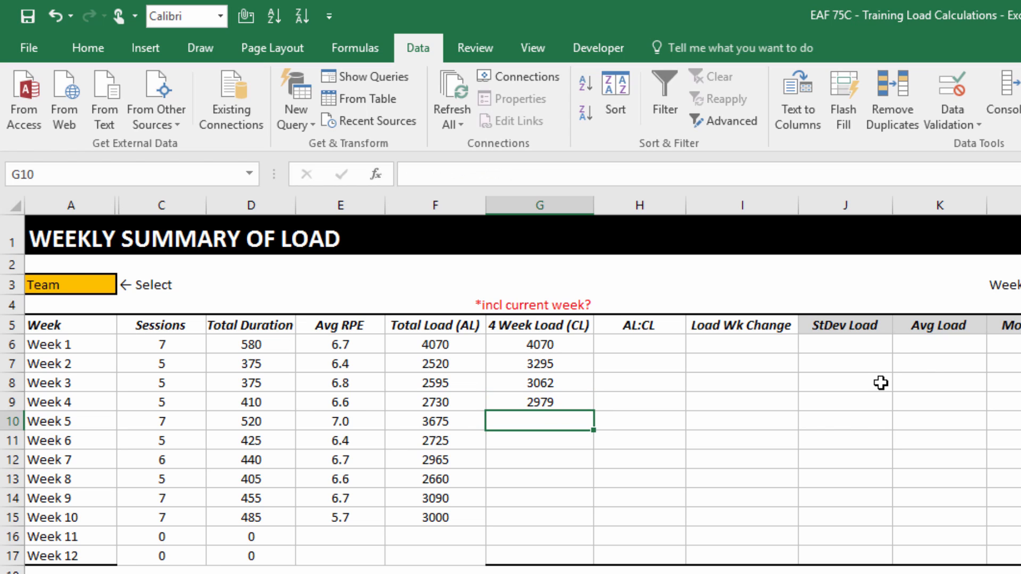
{"action": "type", "text": "="}
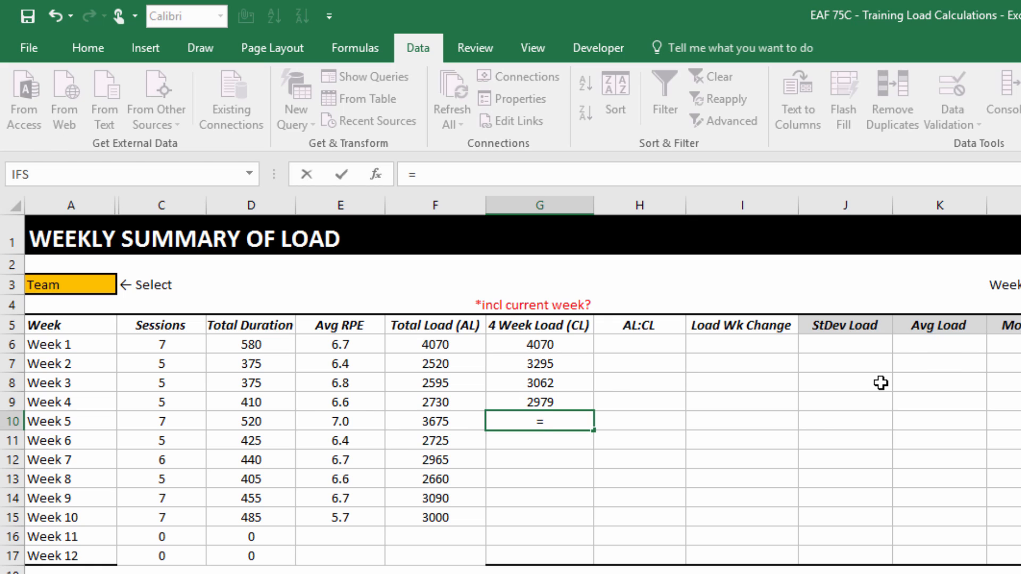
{"action": "type", "text": "ave"}
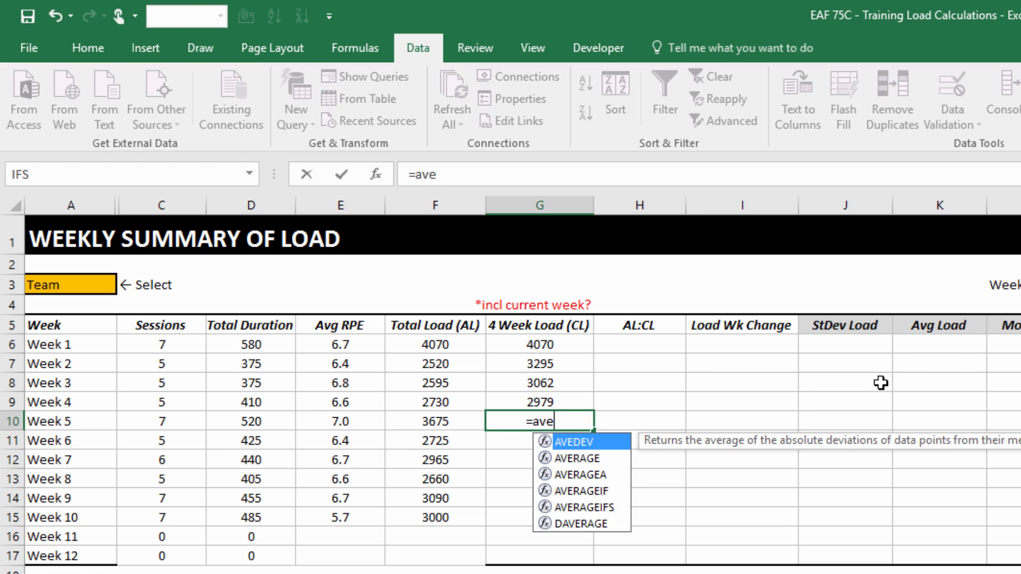
{"action": "type", "text": "r"}
{"action": "key", "text": "Tab"}
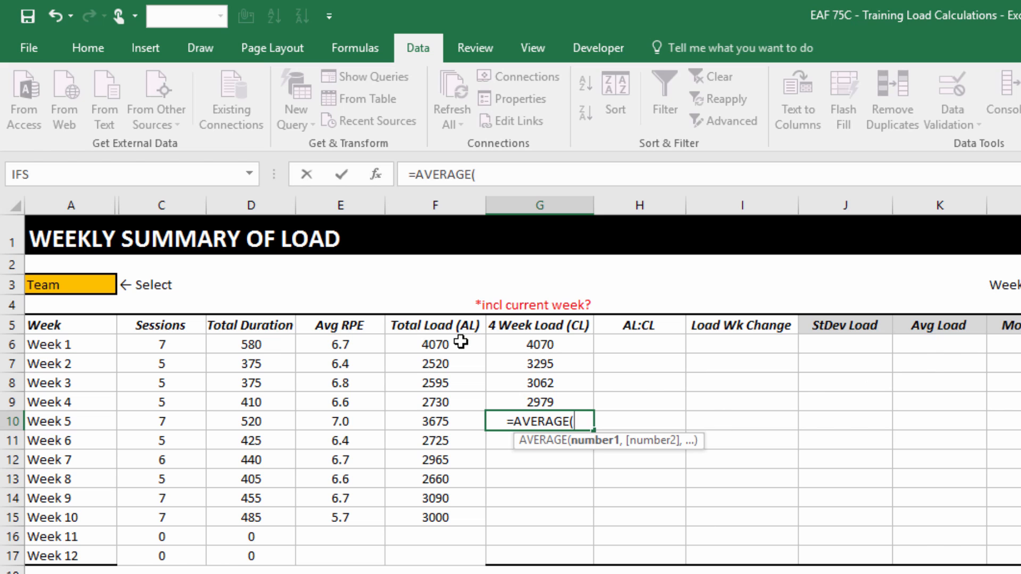
{"action": "left_click_drag", "start_coordinate": [461, 341], "coordinate": [481, 401]}
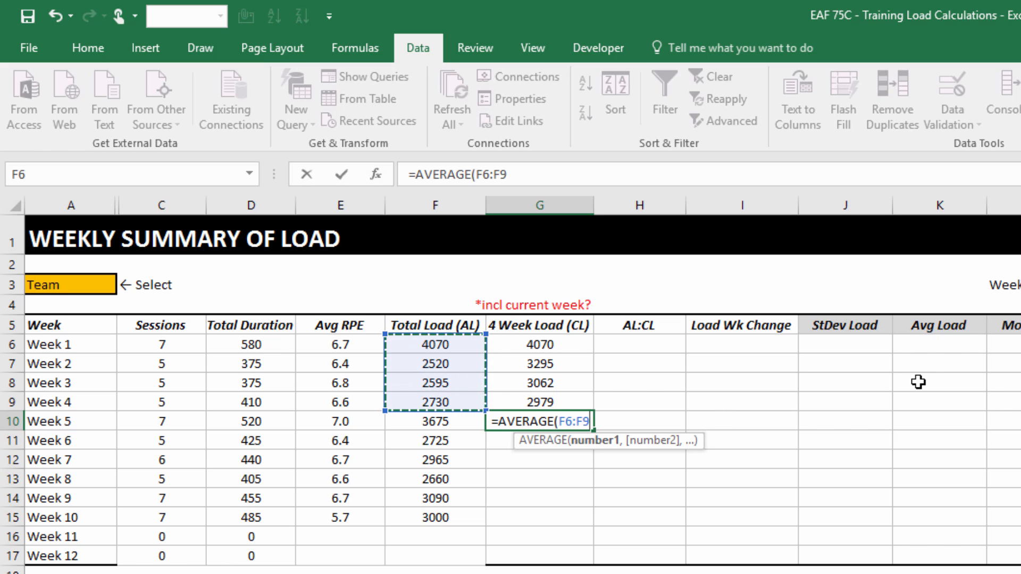
{"action": "key", "text": "Return"}
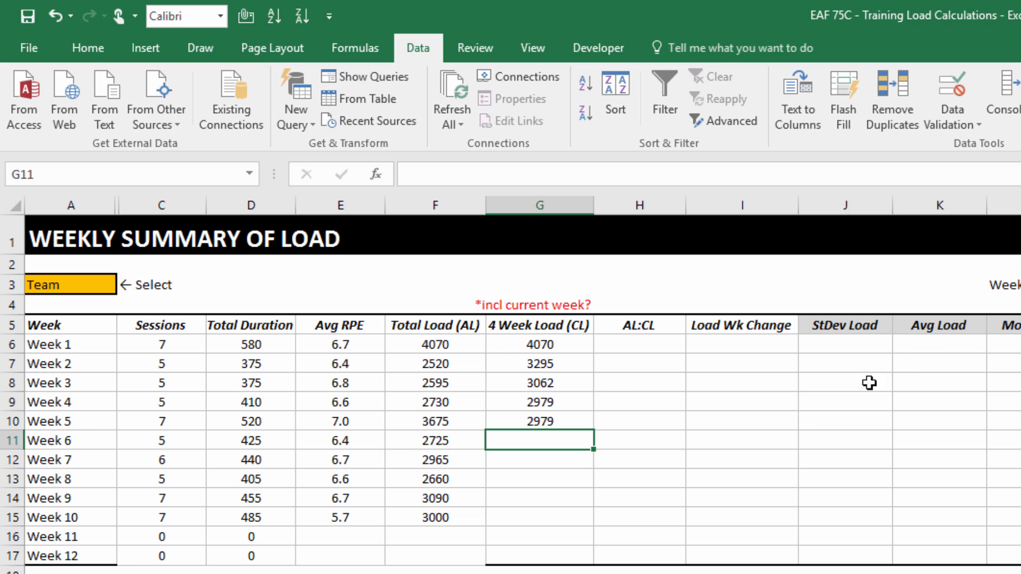
Fill the Week 5 4 Week Load (CL) formula down through Week 12 and check the range used in Week 10.
{"action": "left_click", "coordinate": [538, 422]}
{"action": "left_click", "coordinate": [540, 176]}
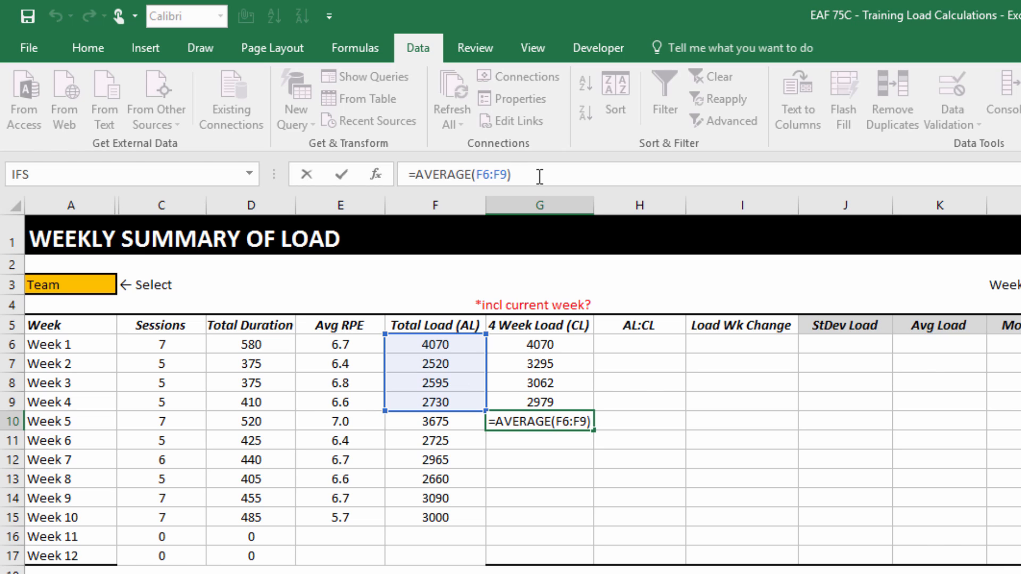
{"action": "key", "text": "Return"}
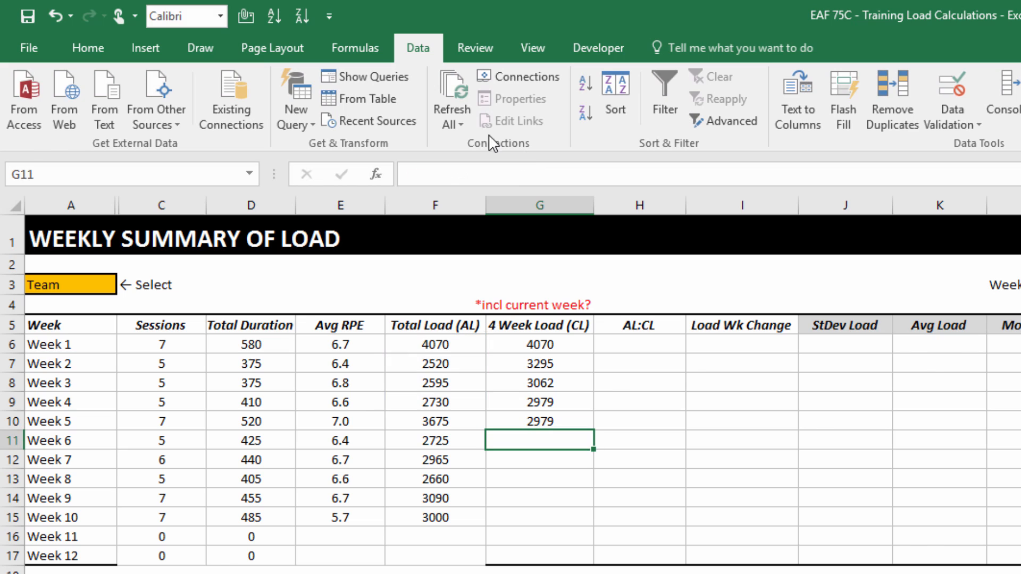
{"action": "left_click", "coordinate": [580, 420]}
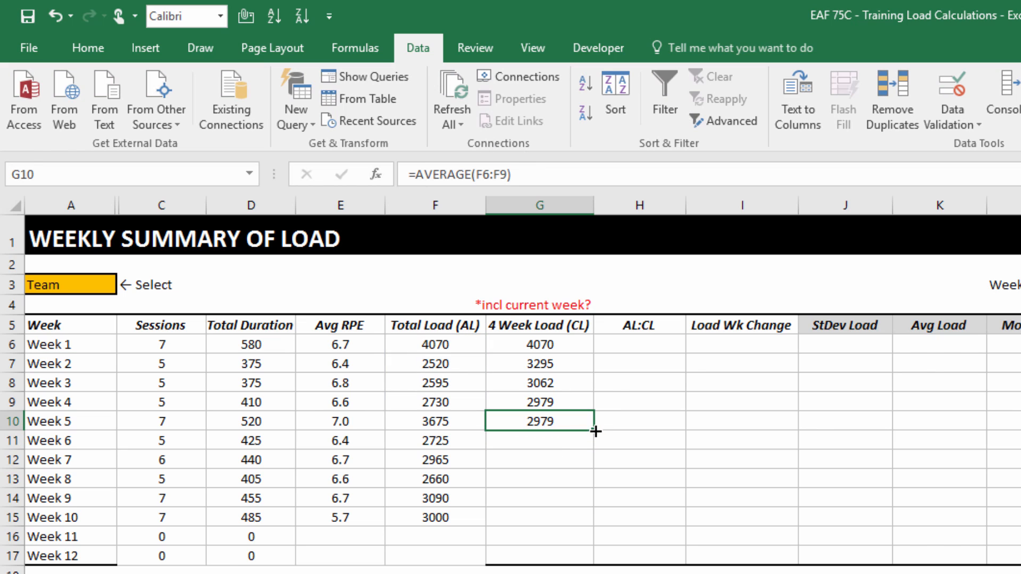
{"action": "left_click_drag", "start_coordinate": [593, 431], "coordinate": [588, 559]}
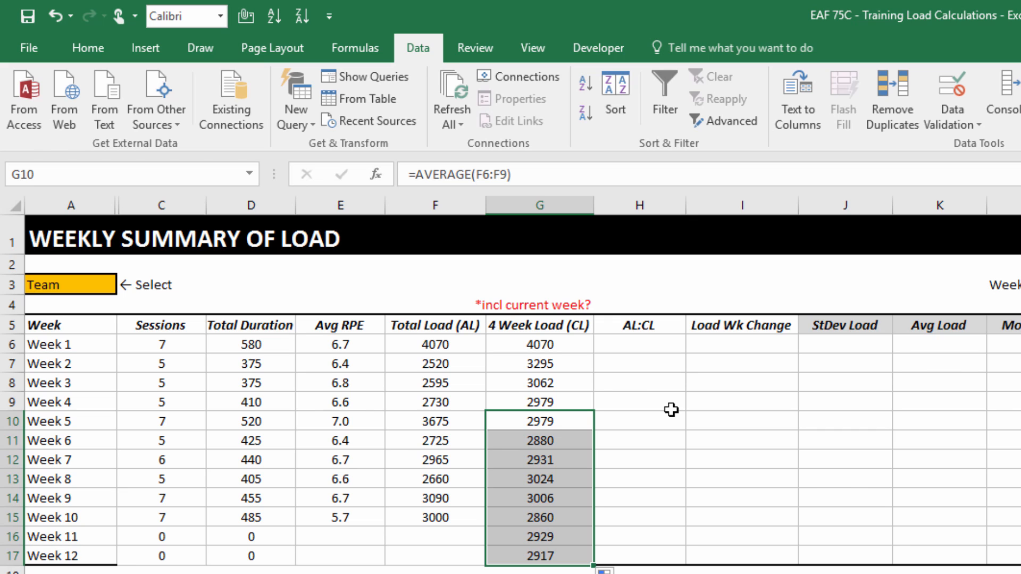
{"action": "left_click", "coordinate": [556, 520]}
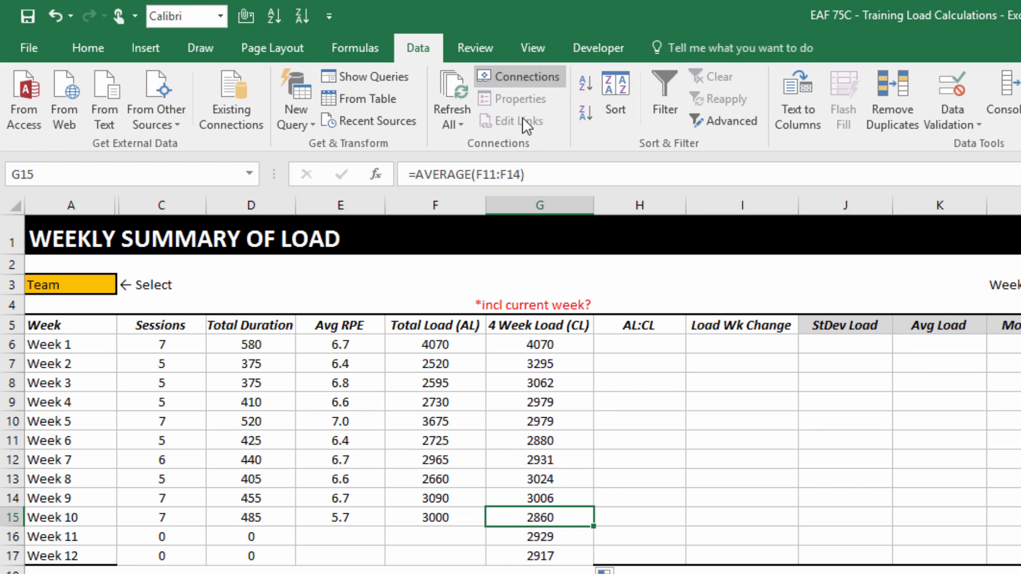
{"action": "left_click", "coordinate": [603, 185]}
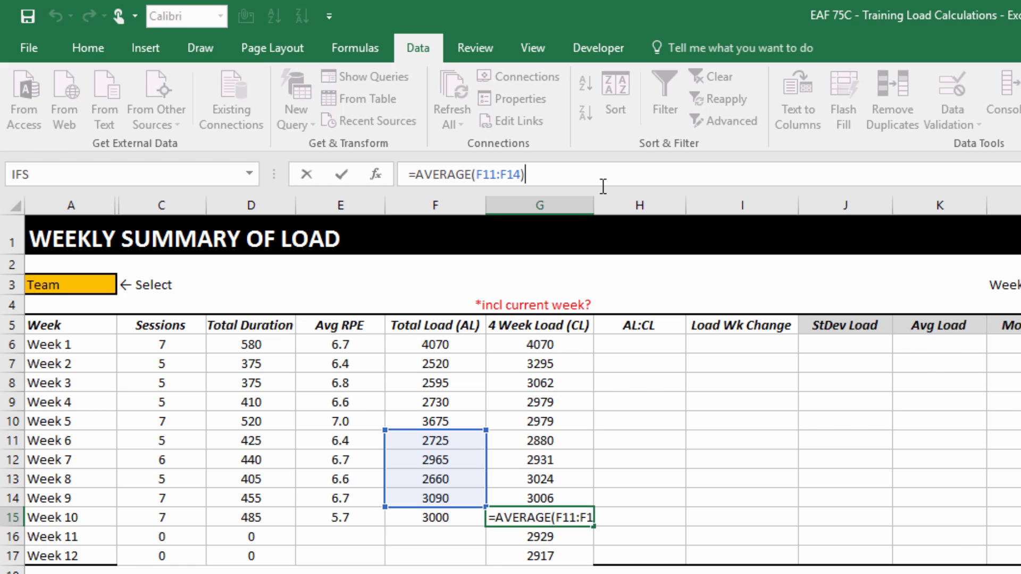
In the Week 1 AL:CL cell, divide Total Load by 4 Week Load with =F6/G6 and fill it down through Week 12.
{"action": "left_click", "coordinate": [640, 345]}
{"action": "type", "text": "="}
{"action": "left_click", "coordinate": [422, 344]}
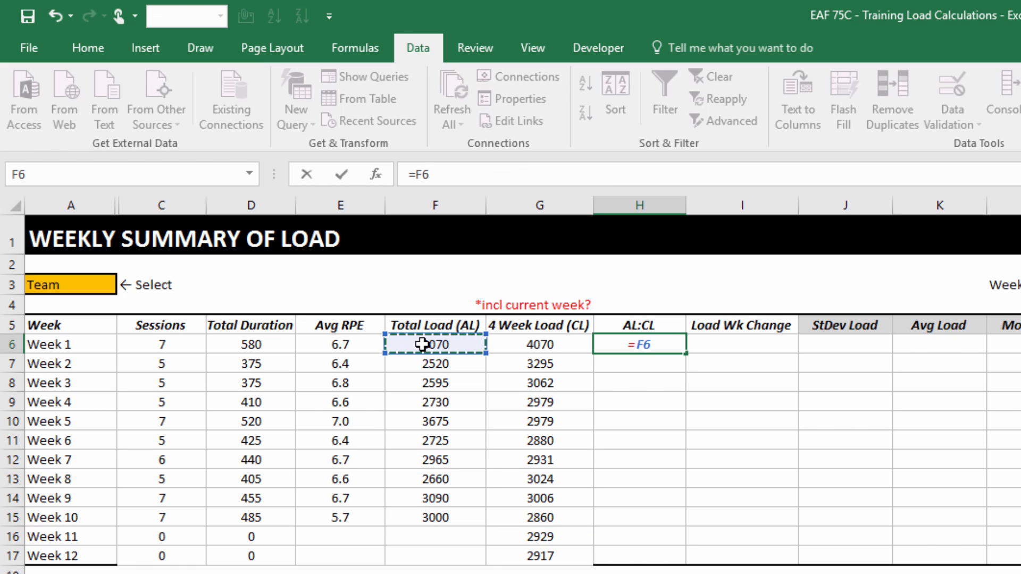
{"action": "type", "text": "/"}
{"action": "left_click", "coordinate": [521, 345]}
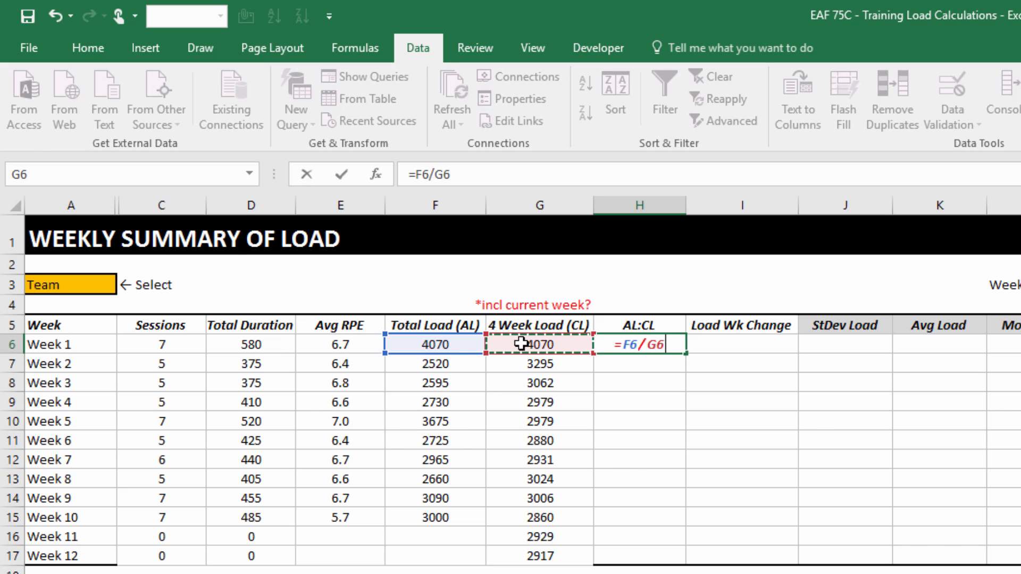
{"action": "key", "text": "Return"}
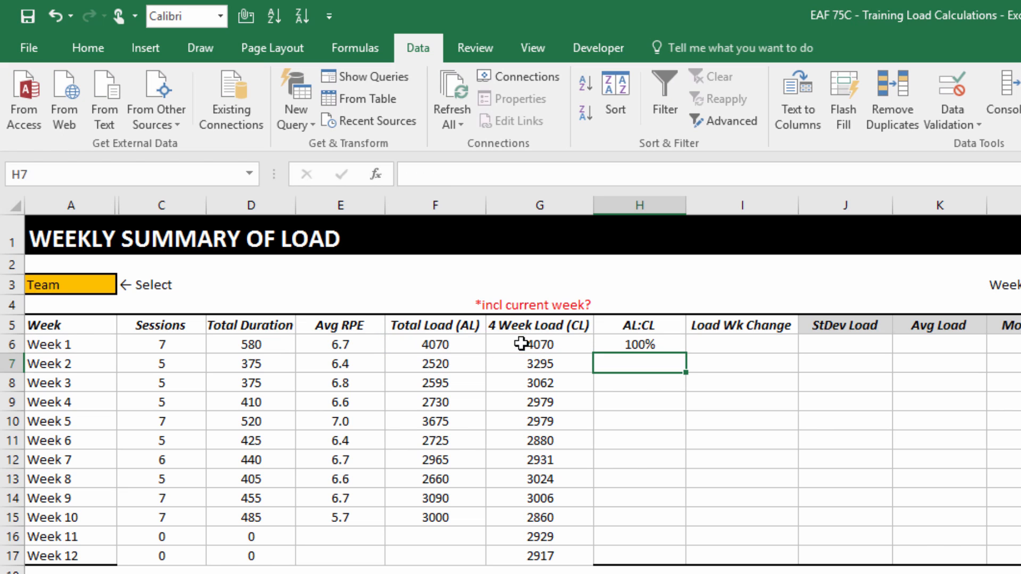
{"action": "left_click", "coordinate": [670, 346]}
{"action": "double_click", "coordinate": [685, 353]}
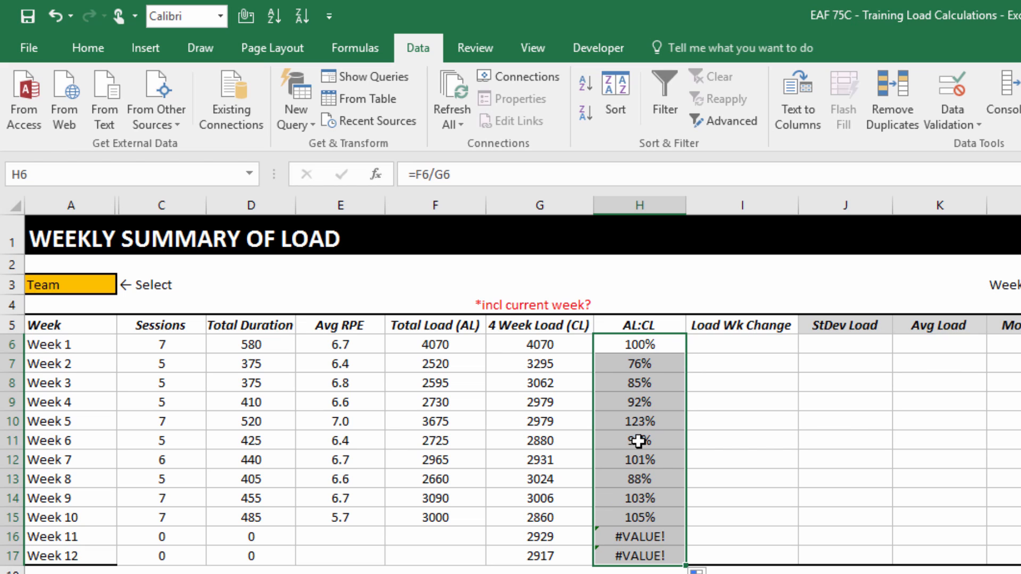
Change the Week 1 AL:CL formula to =IF(C6>0,F6/G6,"") and fill it down through Week 12.
{"action": "left_click", "coordinate": [619, 348]}
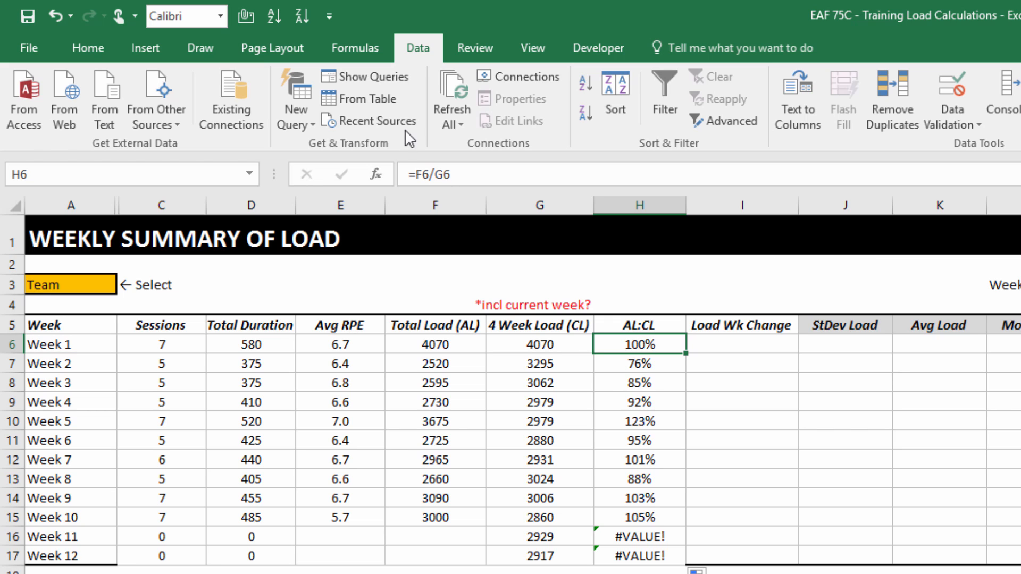
{"action": "left_click", "coordinate": [415, 175]}
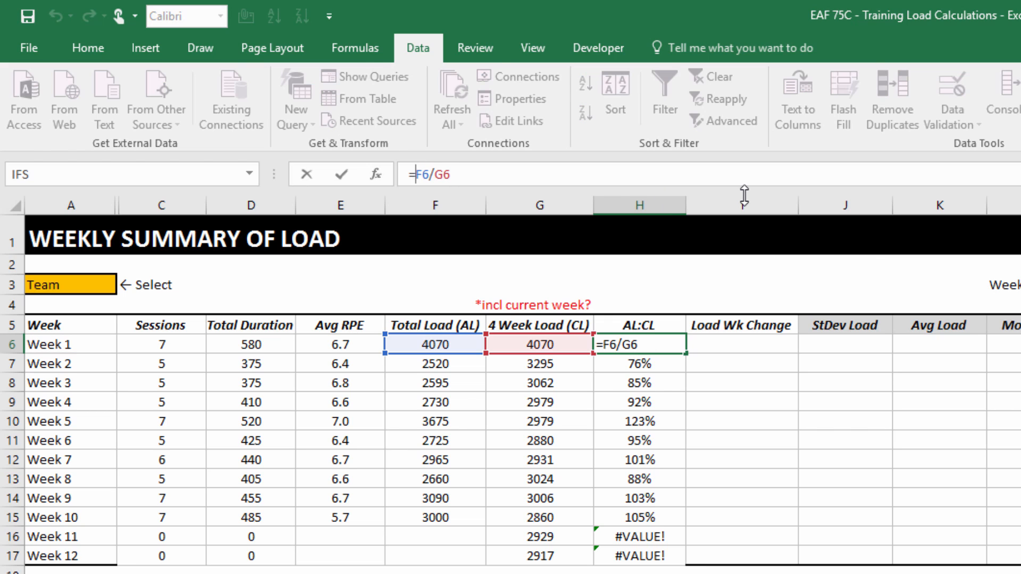
{"action": "type", "text": "if("}
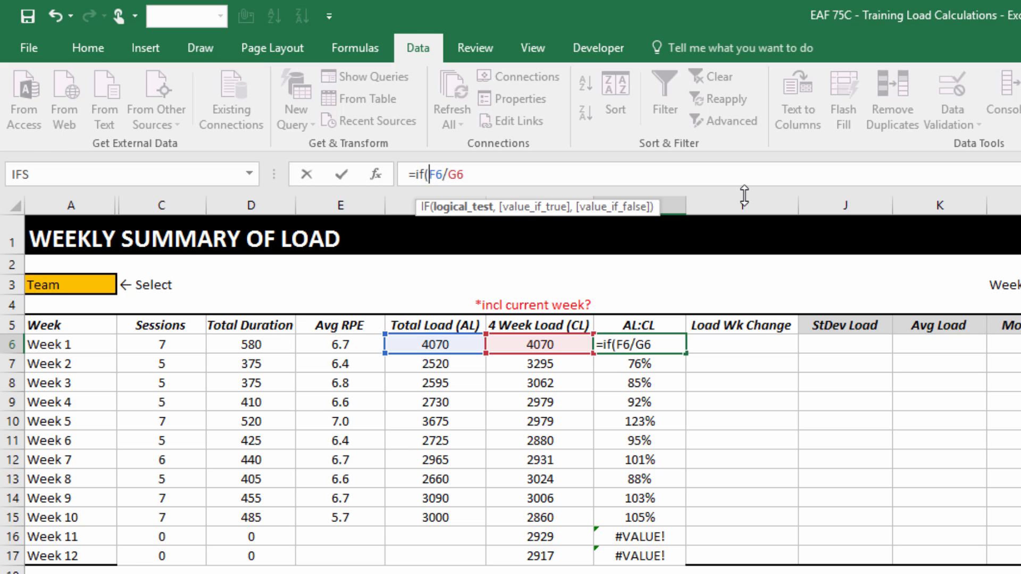
{"action": "left_click", "coordinate": [164, 346]}
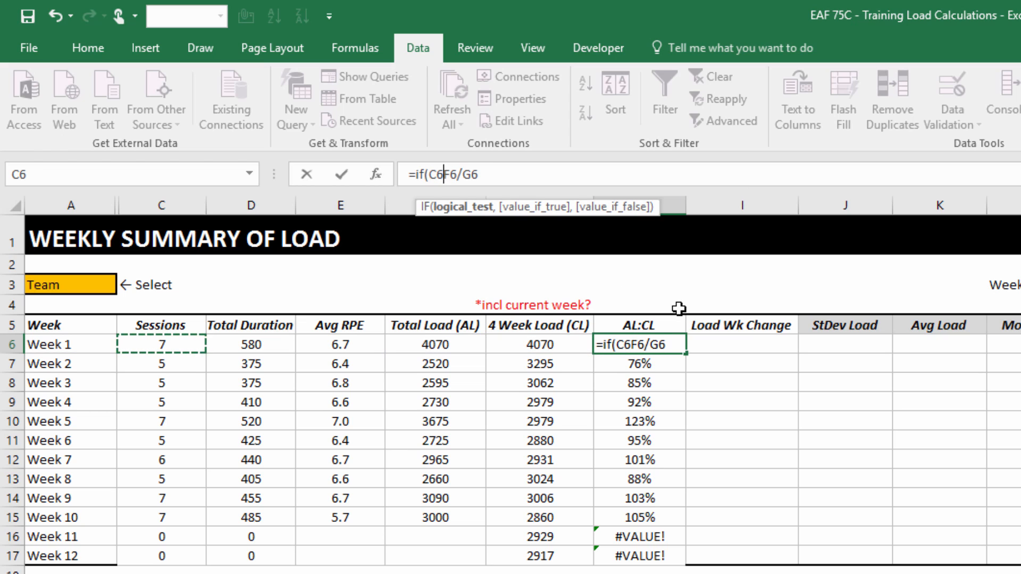
{"action": "type", "text": ">0,"}
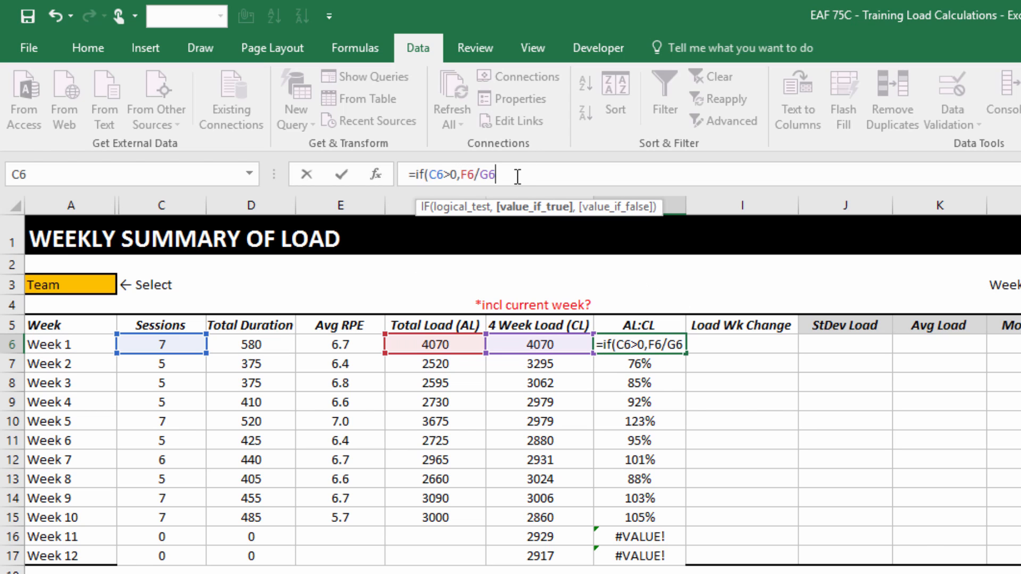
{"action": "type", "text": ",\"\")"}
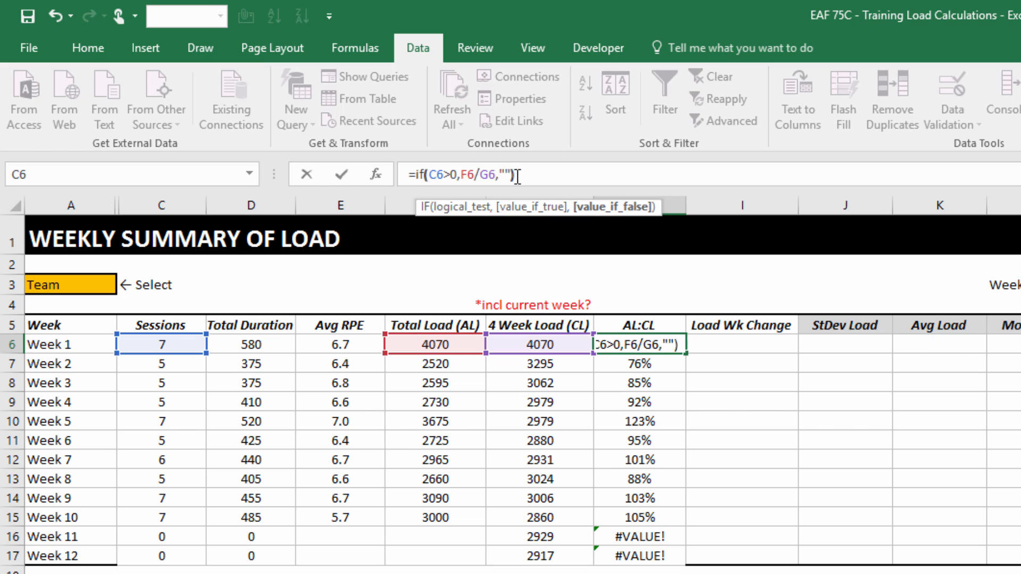
{"action": "key", "text": "Return"}
{"action": "left_click", "coordinate": [662, 346]}
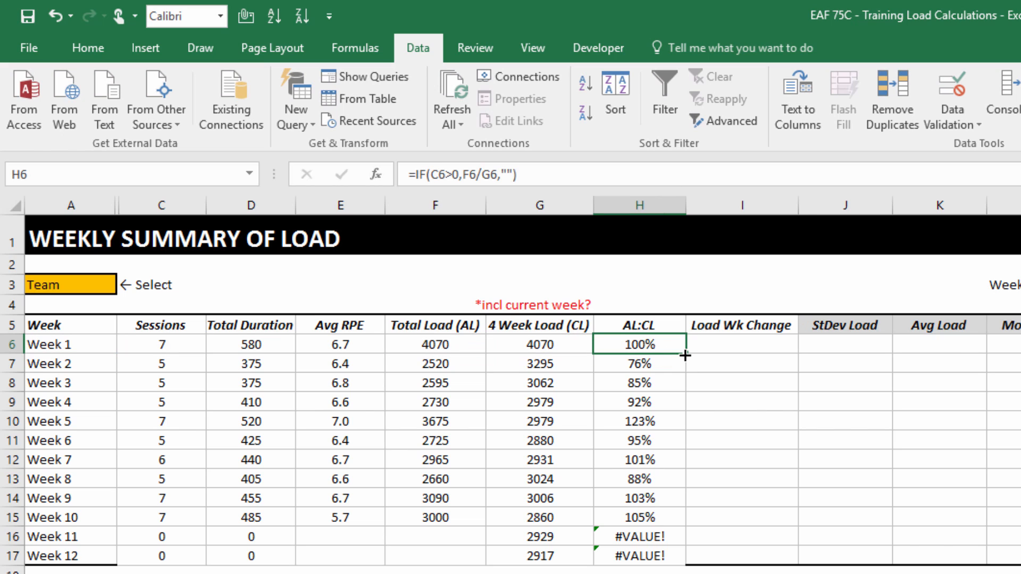
{"action": "double_click", "coordinate": [686, 356]}
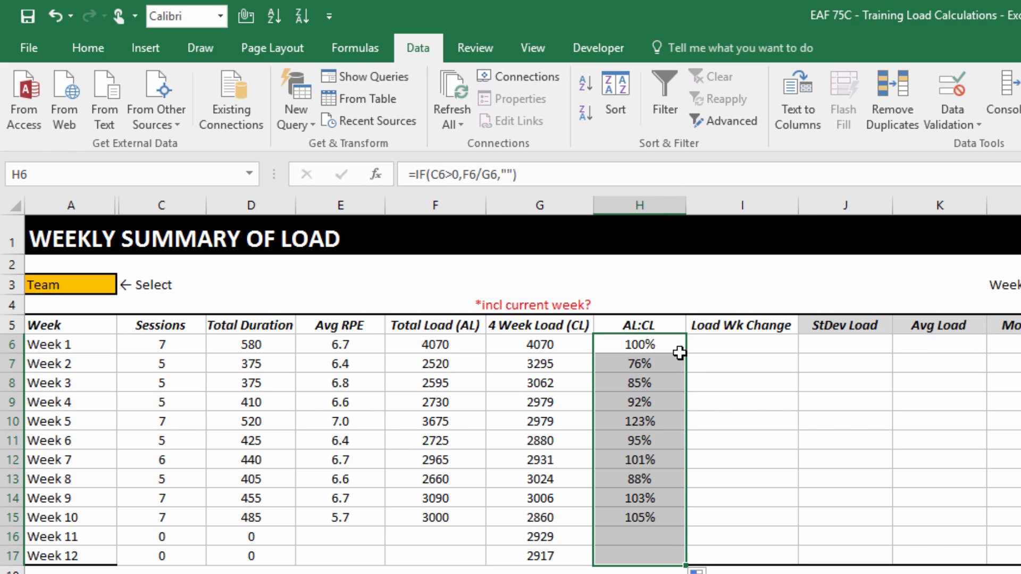
In the Week 2 Load Wk Change cell, divide Week 2 Total Load by Week 1's with =F7/F6 and fill it down through Week 12.
{"action": "left_click", "coordinate": [667, 350]}
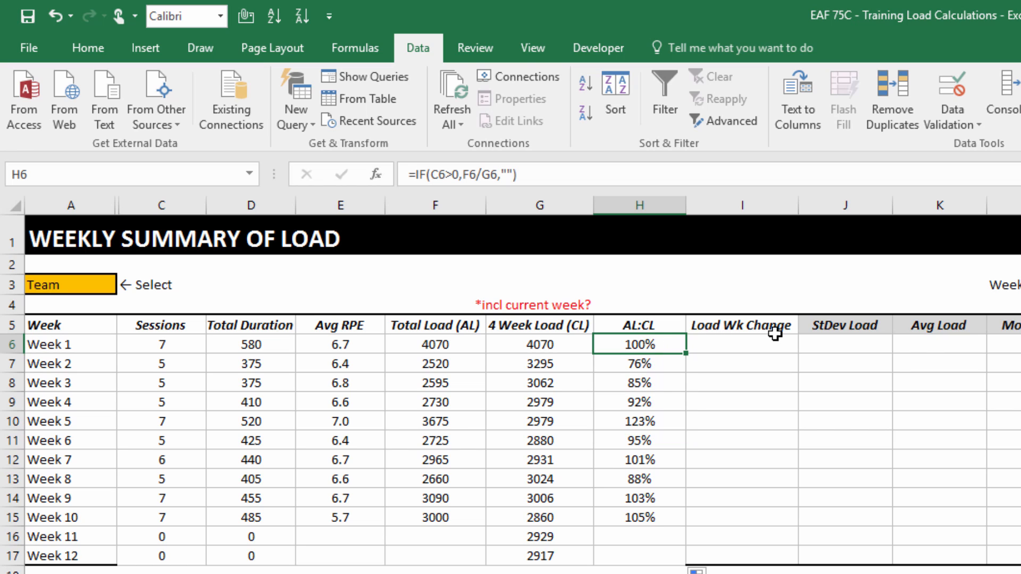
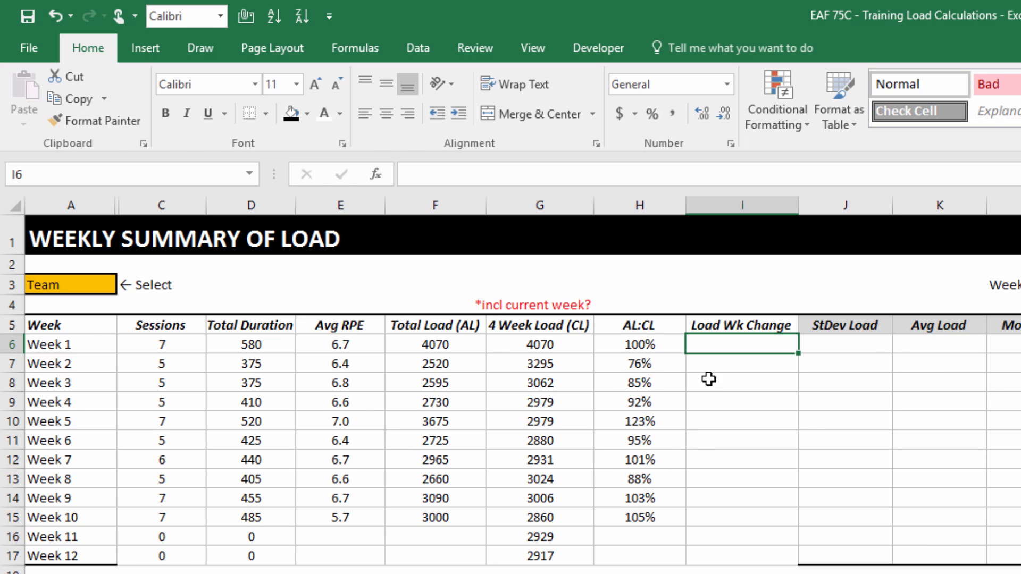
{"action": "left_click", "coordinate": [733, 369]}
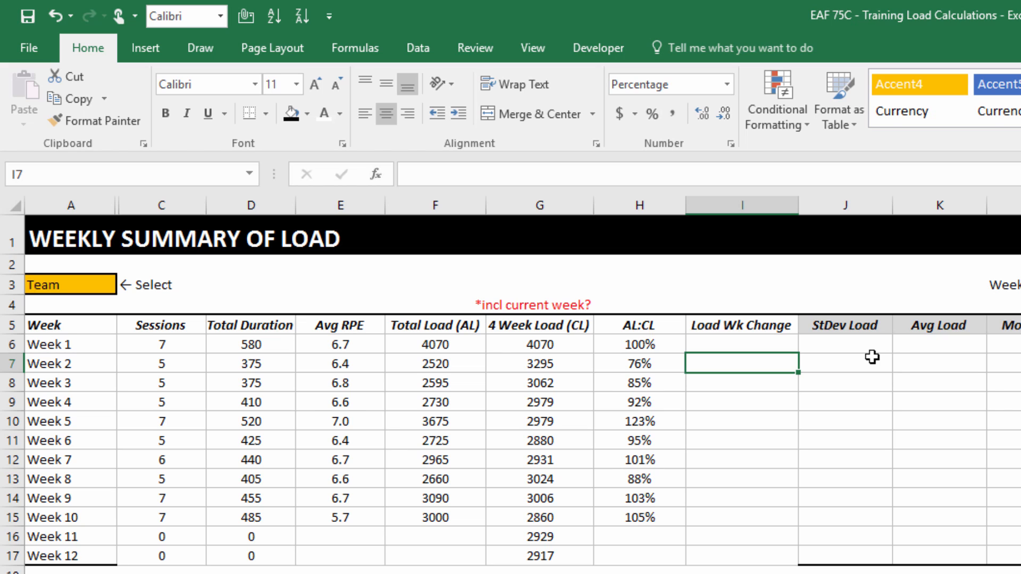
{"action": "type", "text": "="}
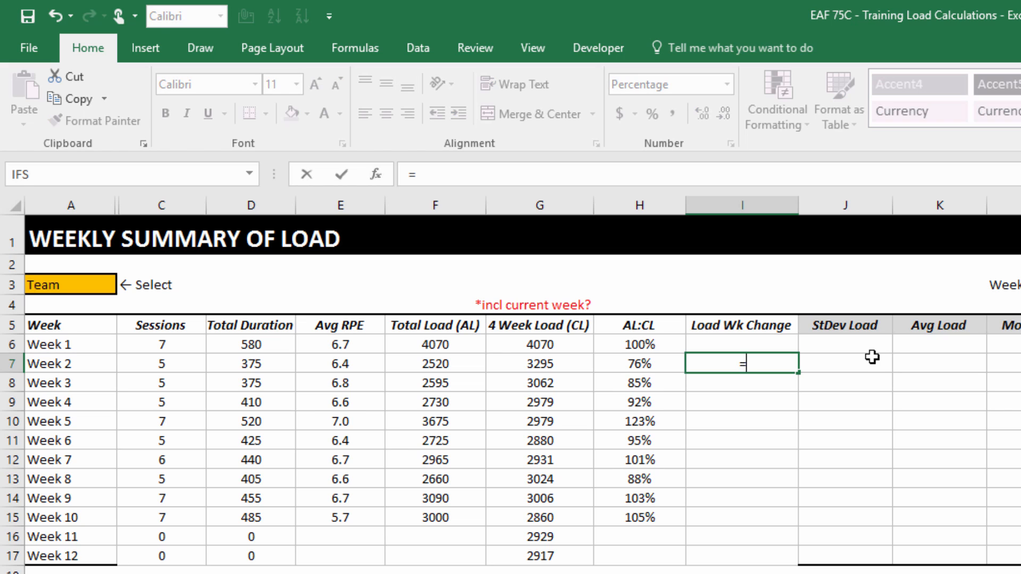
{"action": "left_click", "coordinate": [448, 362]}
{"action": "type", "text": "/"}
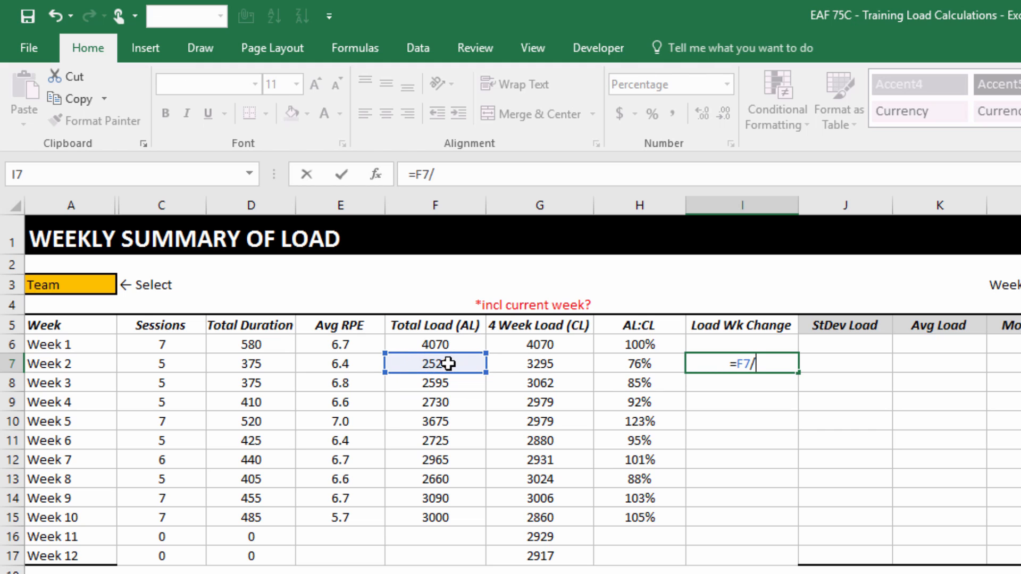
{"action": "left_click", "coordinate": [429, 344]}
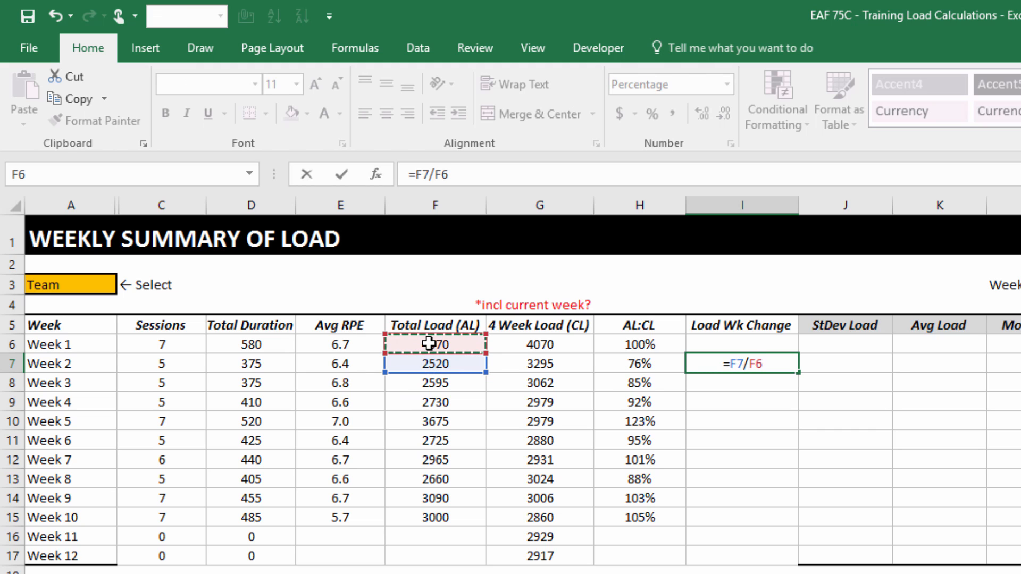
{"action": "key", "text": "Return"}
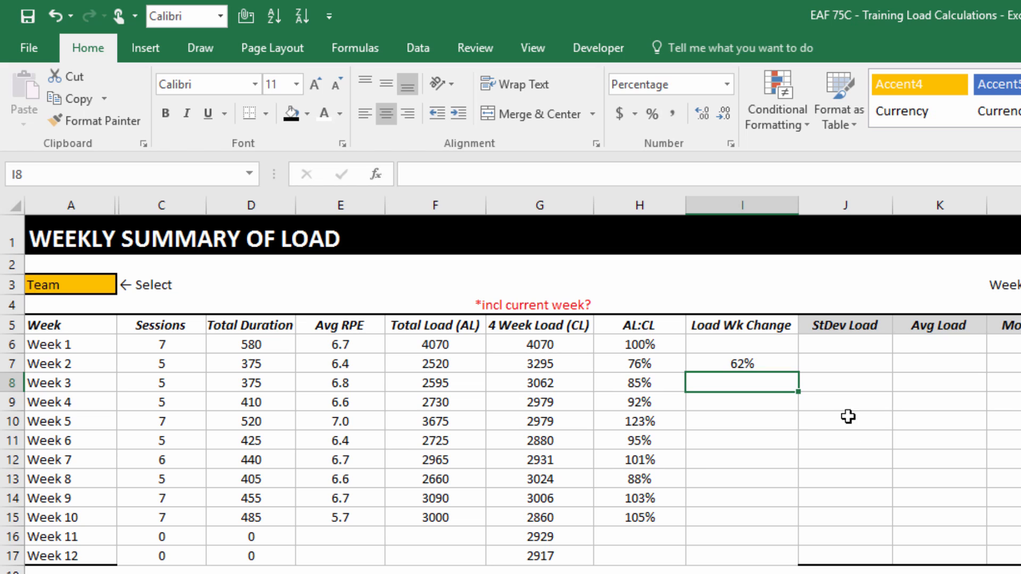
{"action": "left_click", "coordinate": [787, 363]}
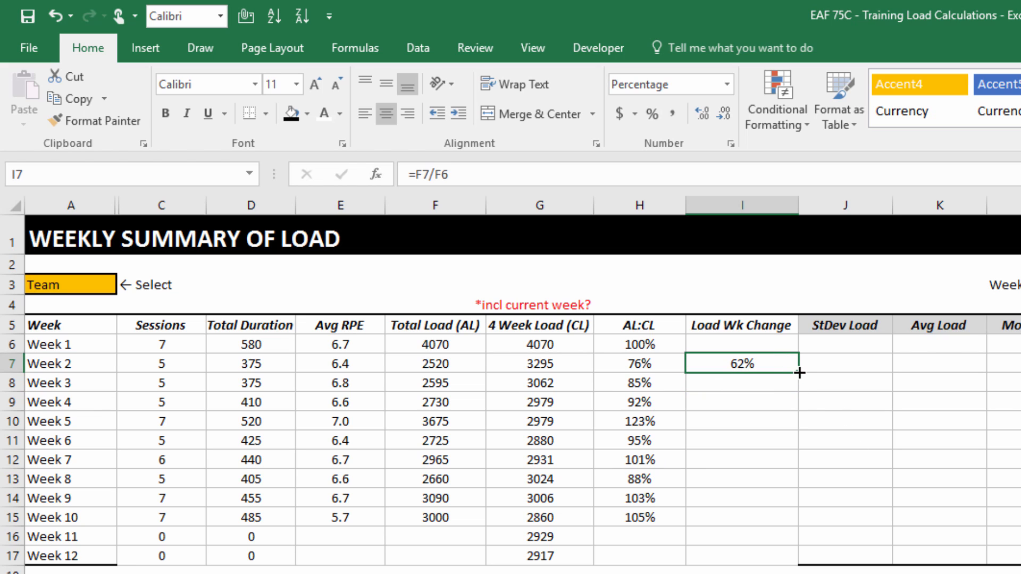
{"action": "double_click", "coordinate": [799, 373]}
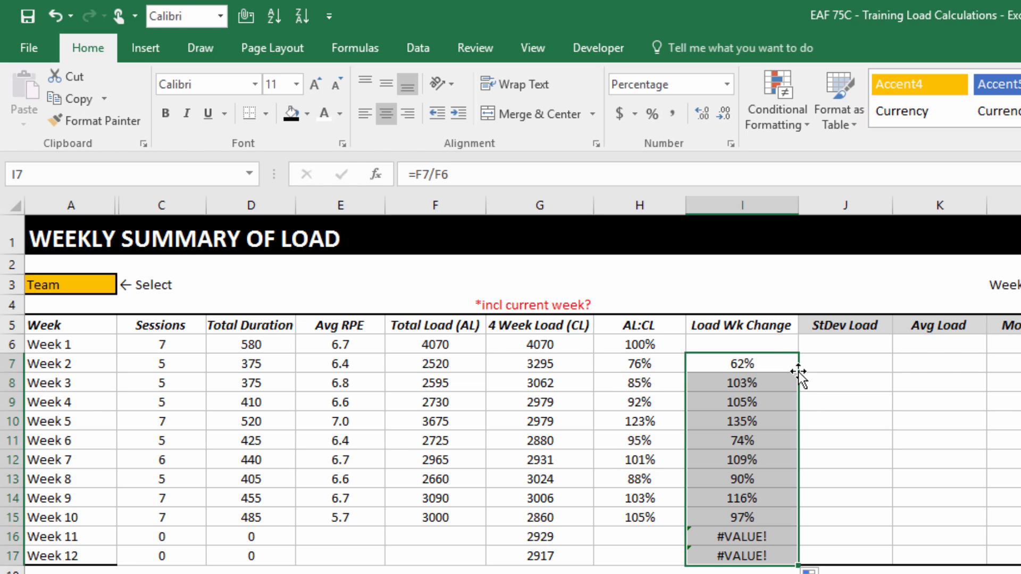
Change the Week 2 Load Wk Change formula to =IFERROR(F7/F6,"") and fill it down through Week 12.
{"action": "left_click", "coordinate": [739, 362]}
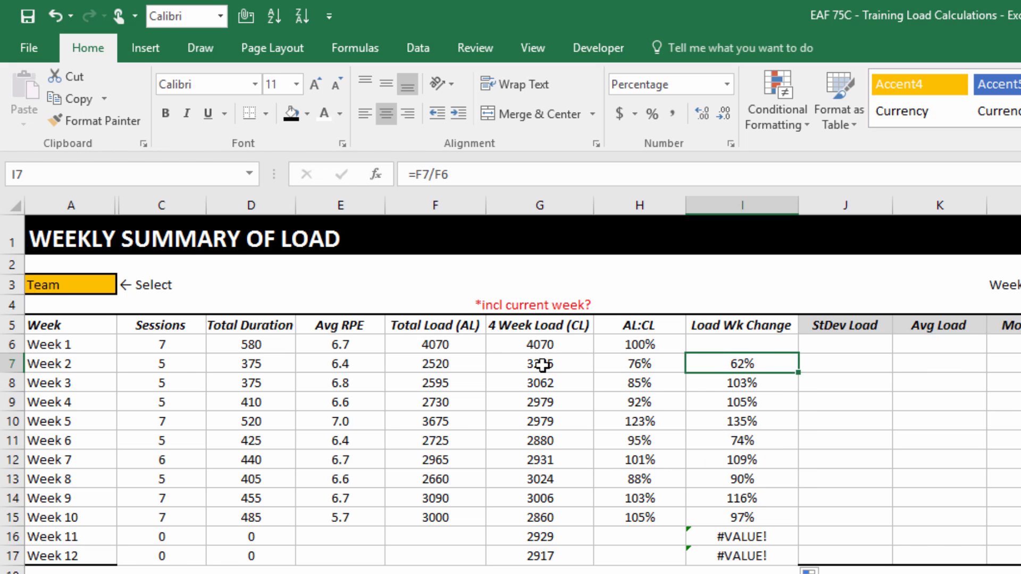
{"action": "left_click", "coordinate": [416, 175]}
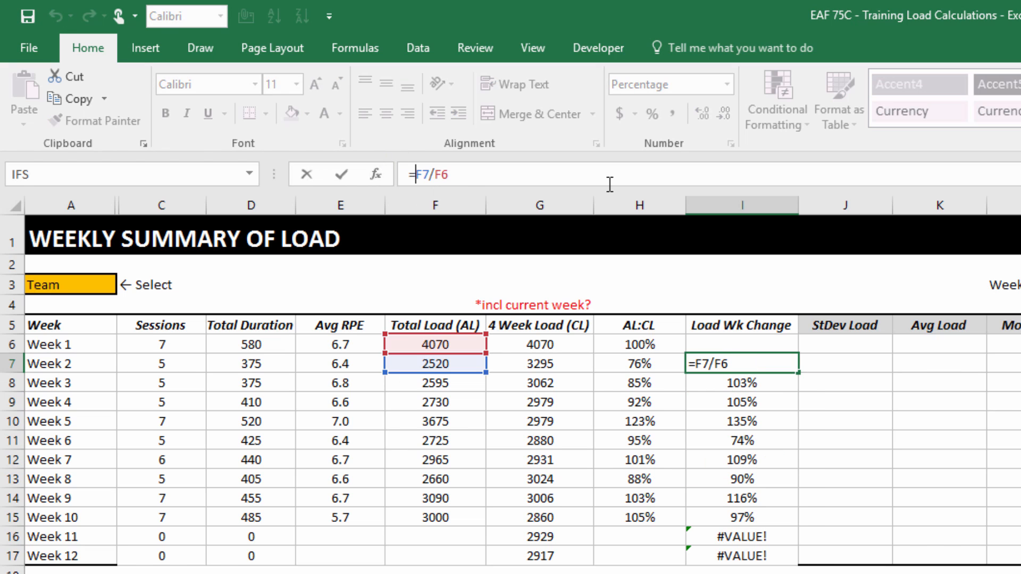
{"action": "type", "text": "iferror"}
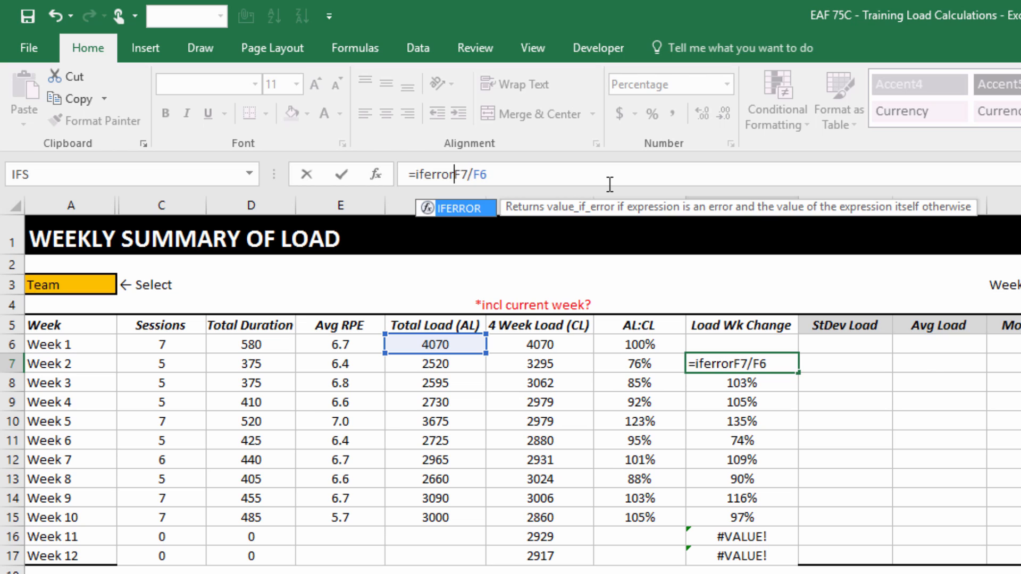
{"action": "type", "text": "("}
{"action": "left_click", "coordinate": [514, 177]}
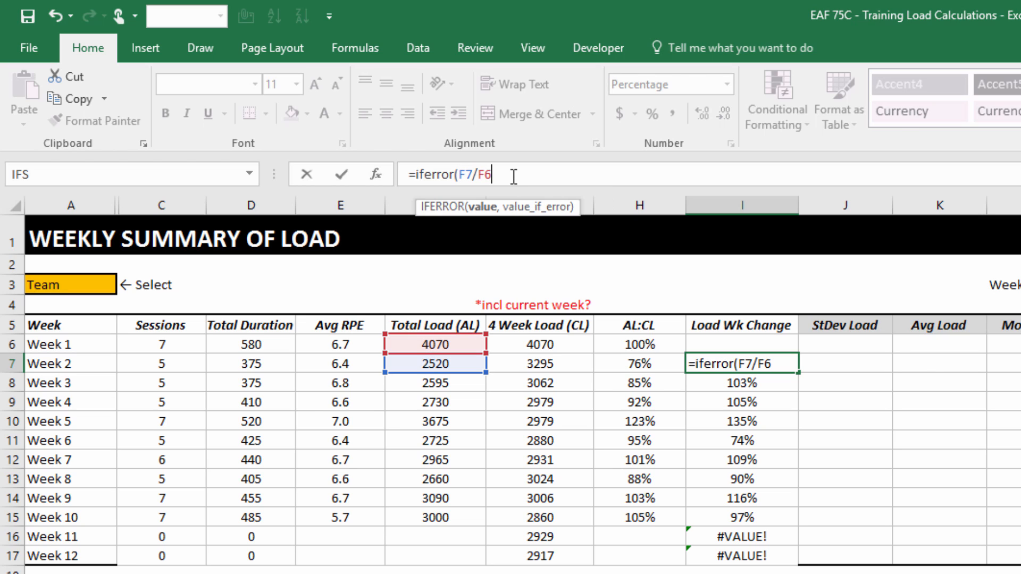
{"action": "type", "text": ",\"\")"}
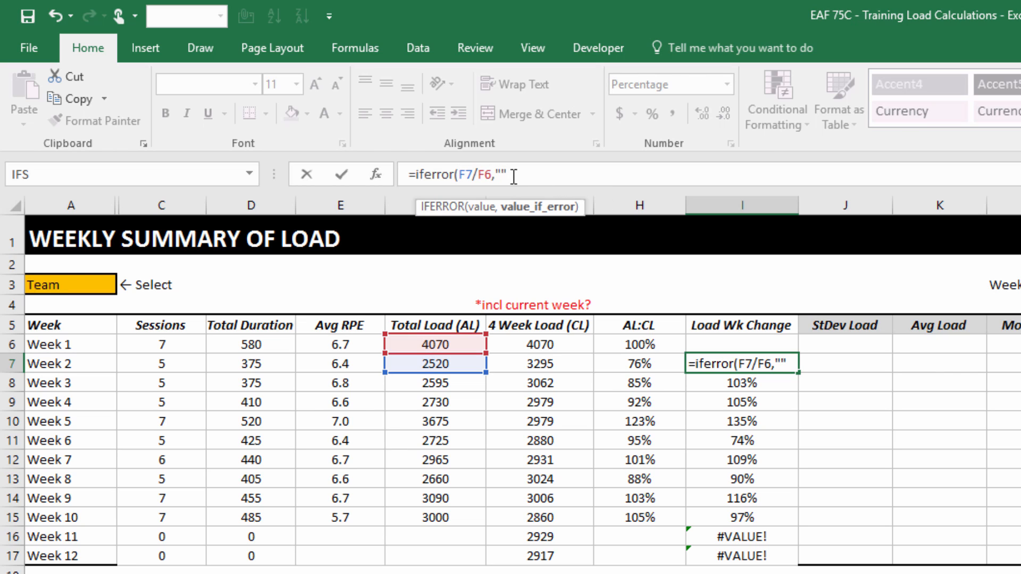
{"action": "key", "text": "Return"}
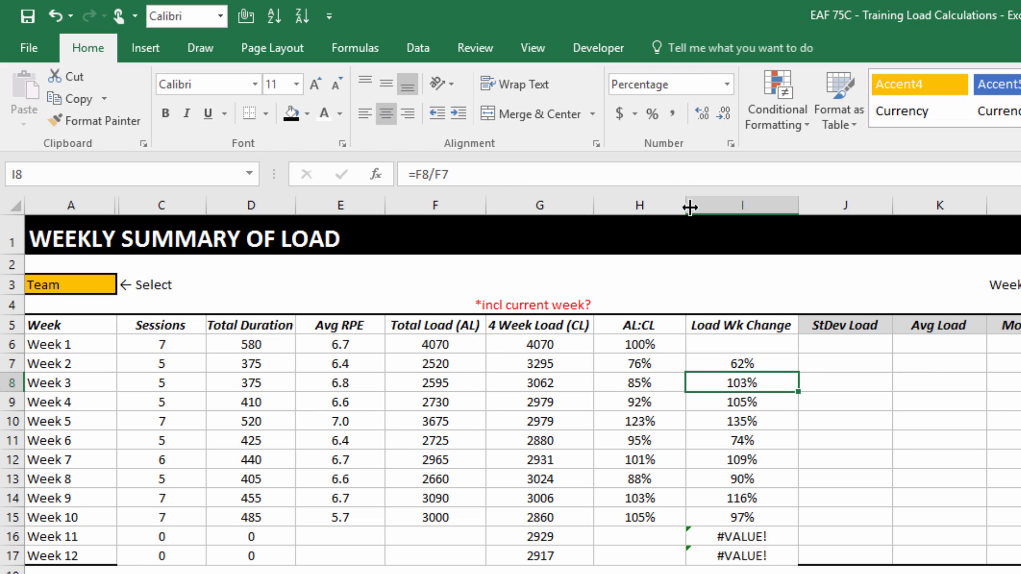
{"action": "left_click", "coordinate": [770, 367]}
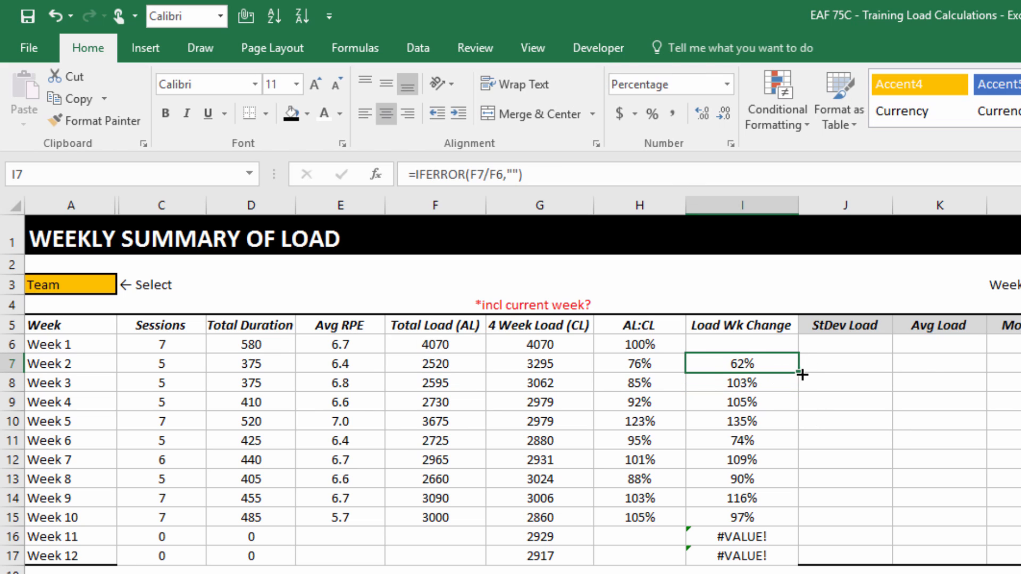
{"action": "double_click", "coordinate": [800, 374]}
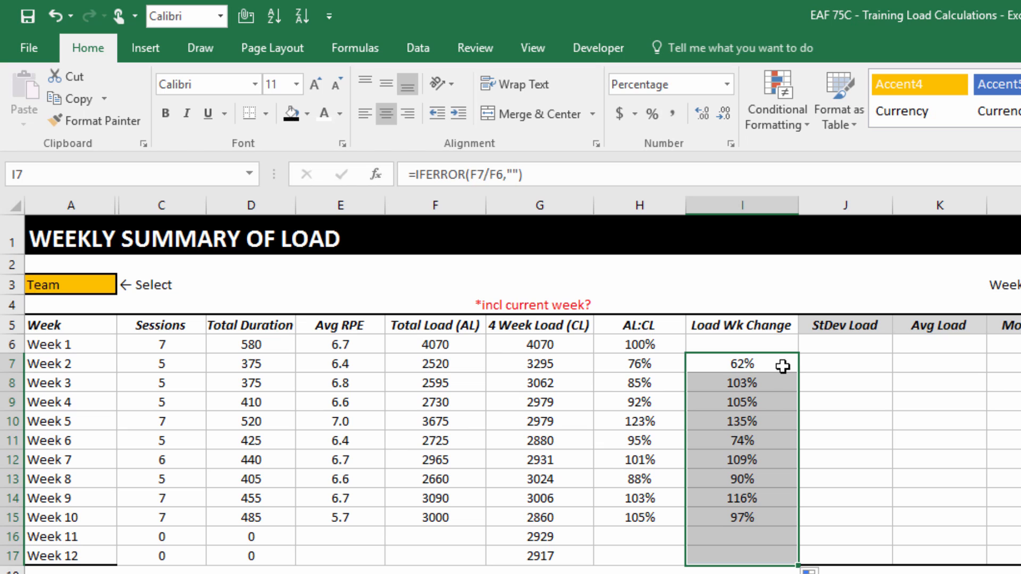
{"action": "left_click", "coordinate": [781, 370]}
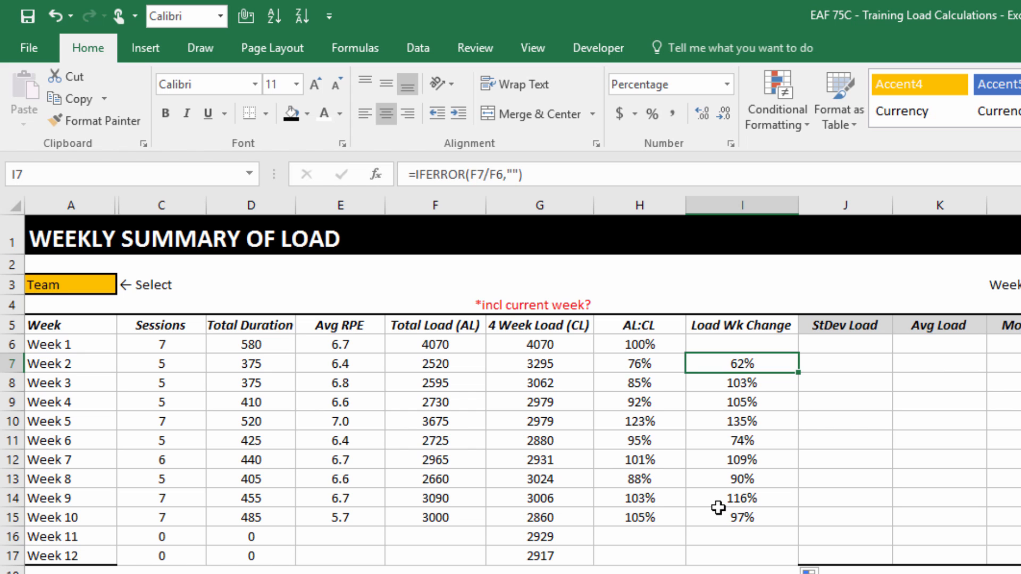
Go to the LoadDatabase sheet and start a formula in the first data cell of the 7DayStDev column.
{"action": "key", "text": "ctrl+Page_Up"}
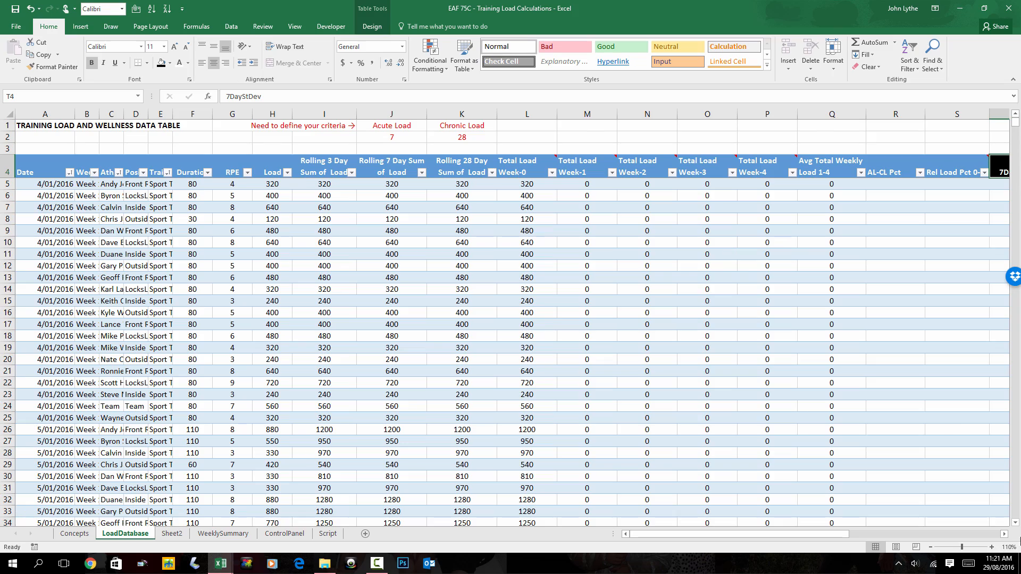
{"action": "left_click", "coordinate": [1004, 534]}
{"action": "left_click", "coordinate": [1004, 534]}
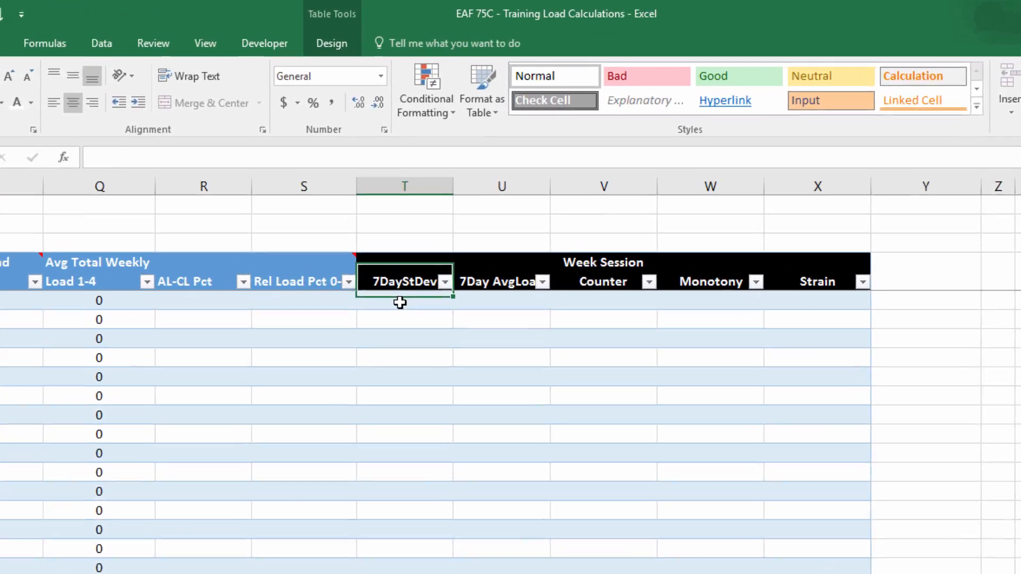
{"action": "left_click", "coordinate": [409, 228]}
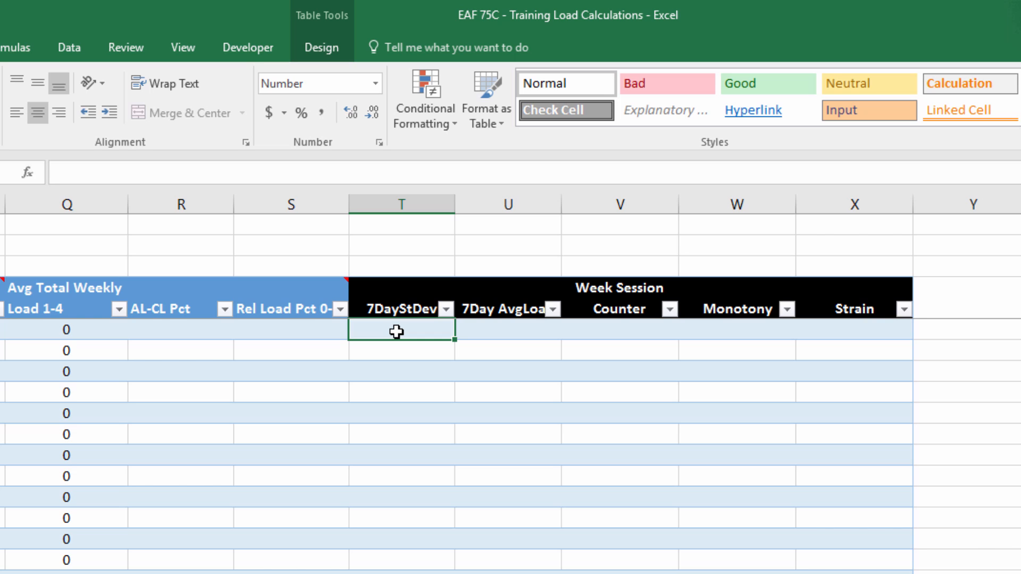
{"action": "type", "text": "="}
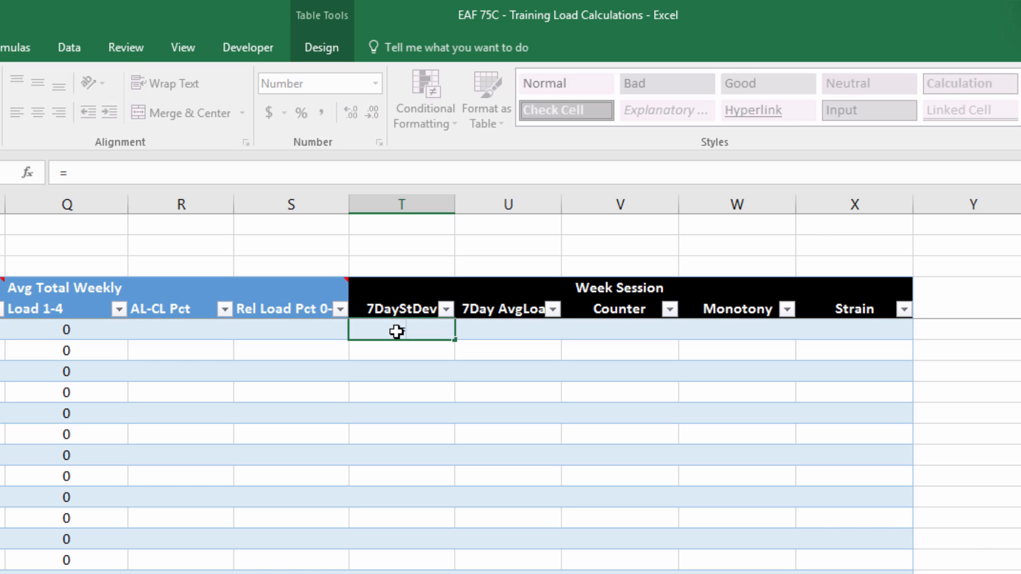
{"action": "type", "text": "avera"}
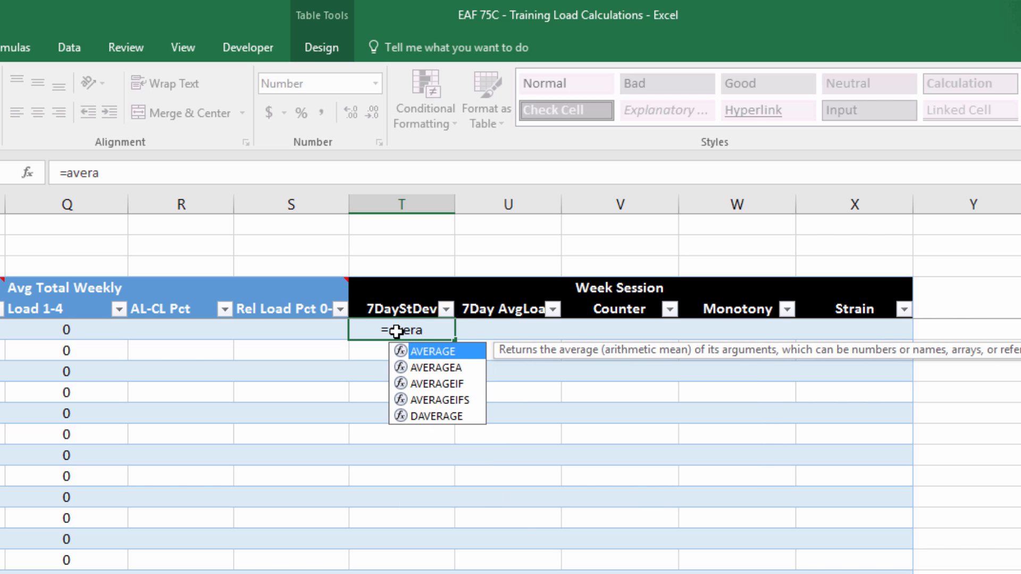
{"action": "key", "text": "BackSpace"}
{"action": "key", "text": "BackSpace"}
{"action": "key", "text": "BackSpace"}
{"action": "key", "text": "BackSpace"}
{"action": "key", "text": "BackSpace"}
{"action": "type", "text": "sumifs"}
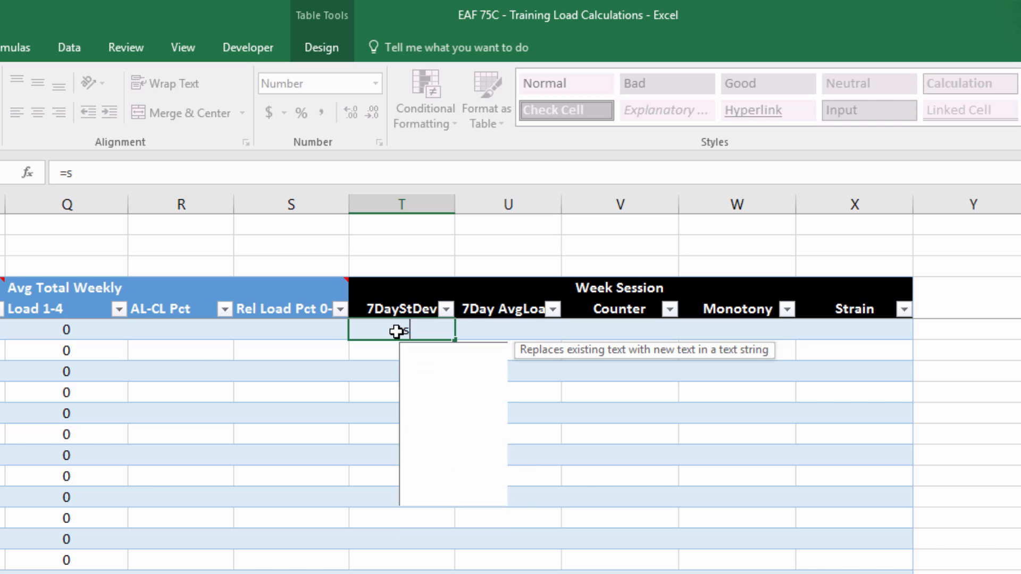
{"action": "key", "text": "BackSpace"}
{"action": "key", "text": "BackSpace"}
{"action": "key", "text": "BackSpace"}
{"action": "key", "text": "BackSpace"}
{"action": "key", "text": "BackSpace"}
{"action": "key", "text": "BackSpace"}
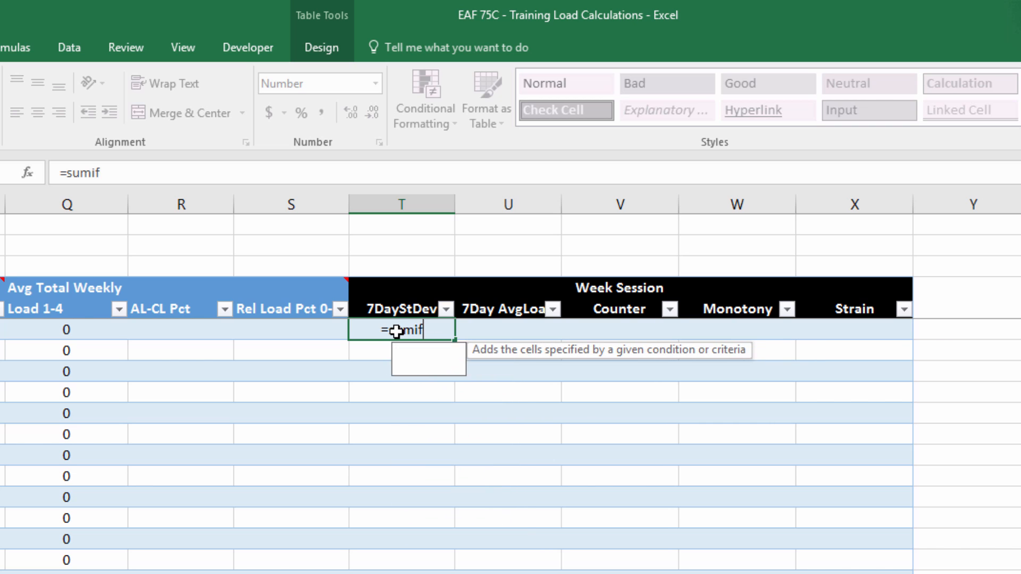
{"action": "type", "text": "countif"}
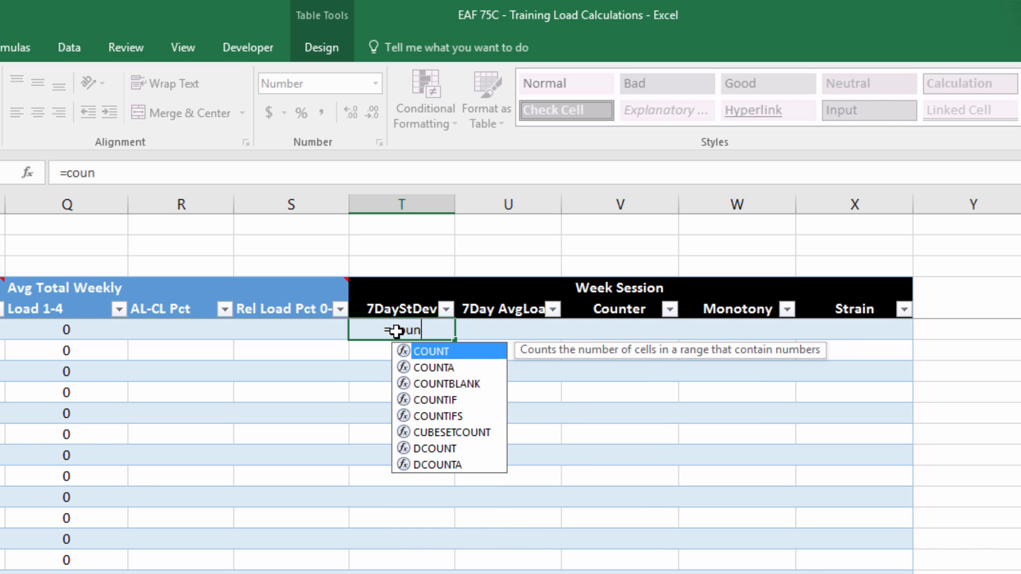
{"action": "key", "text": "BackSpace"}
{"action": "key", "text": "BackSpace"}
{"action": "key", "text": "BackSpace"}
{"action": "key", "text": "BackSpace"}
{"action": "key", "text": "BackSpace"}
{"action": "key", "text": "BackSpace"}
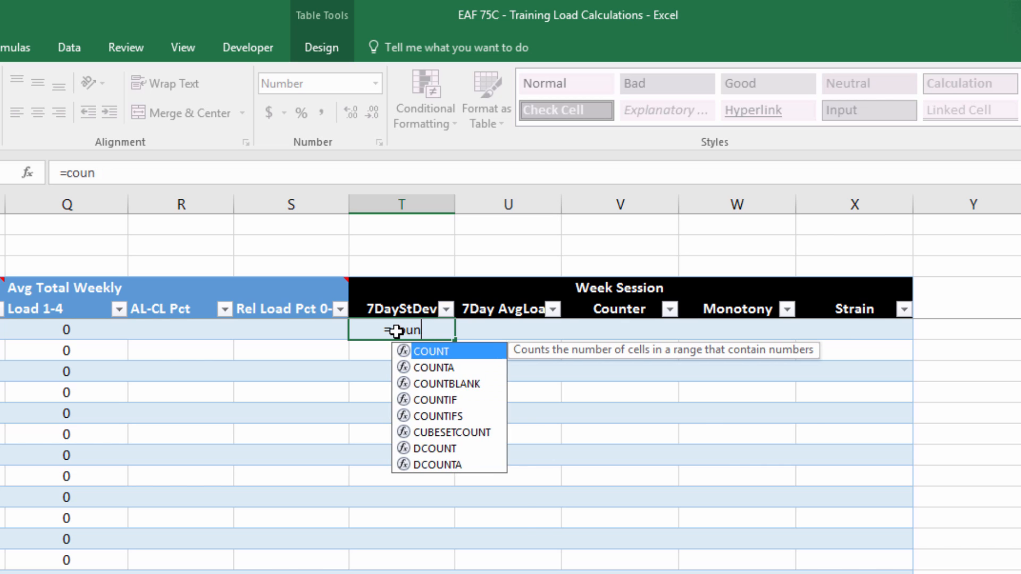
{"action": "key", "text": "BackSpace"}
{"action": "type", "text": "maxi"}
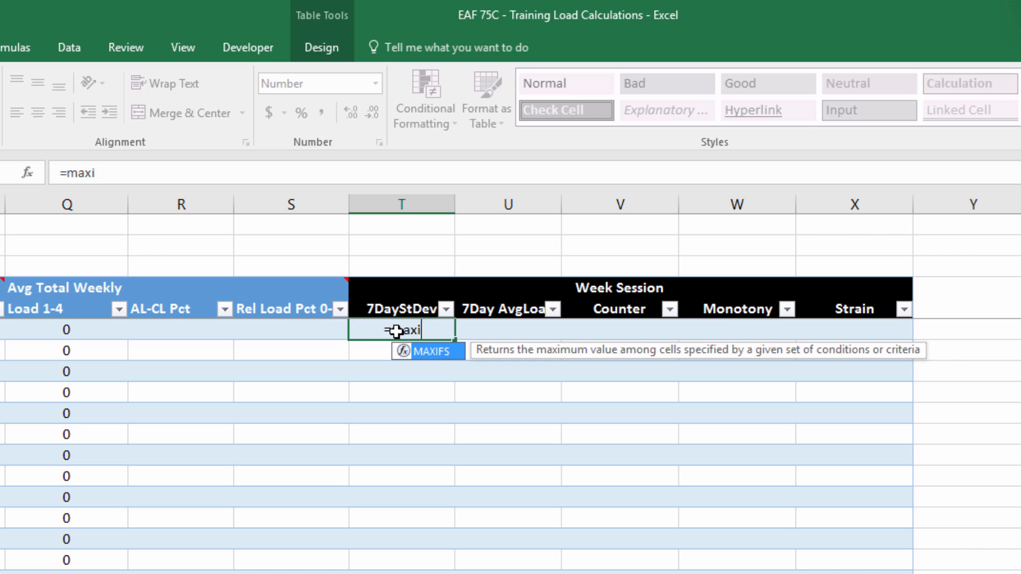
{"action": "key", "text": "BackSpace"}
{"action": "key", "text": "BackSpace"}
{"action": "key", "text": "BackSpace"}
{"action": "key", "text": "BackSpace"}
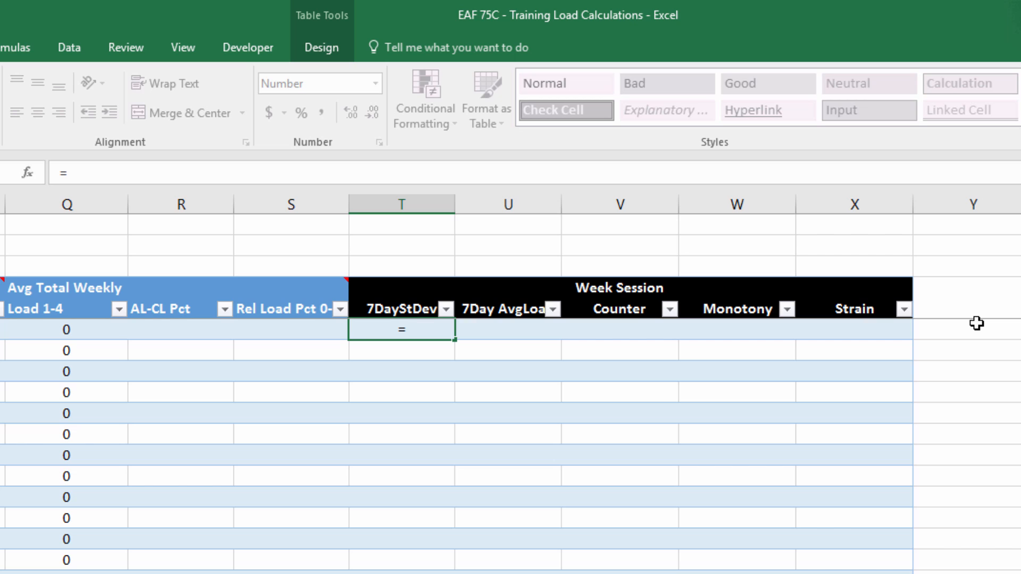
{"action": "type", "text": "stdev"}
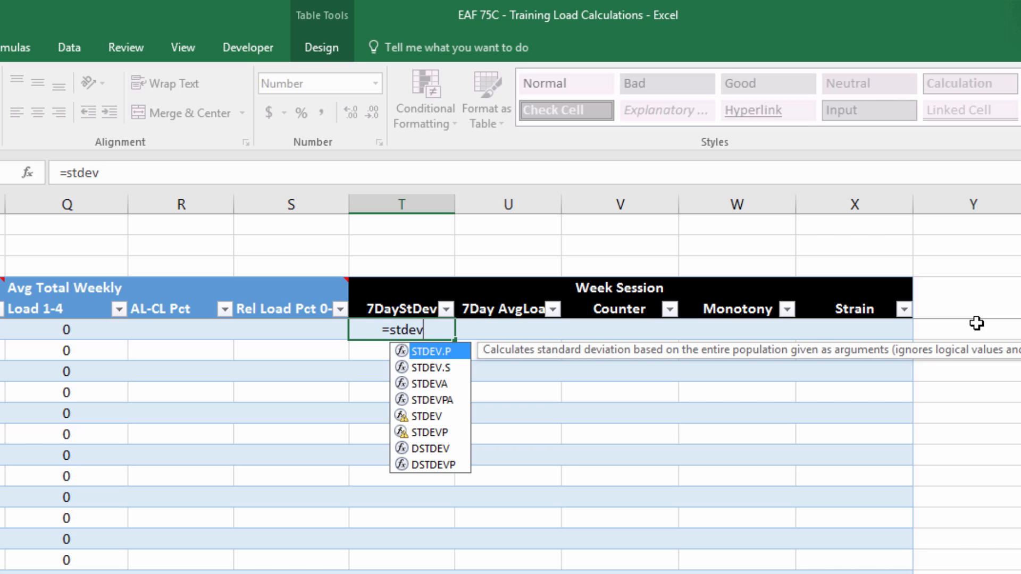
{"action": "left_click", "coordinate": [428, 417]}
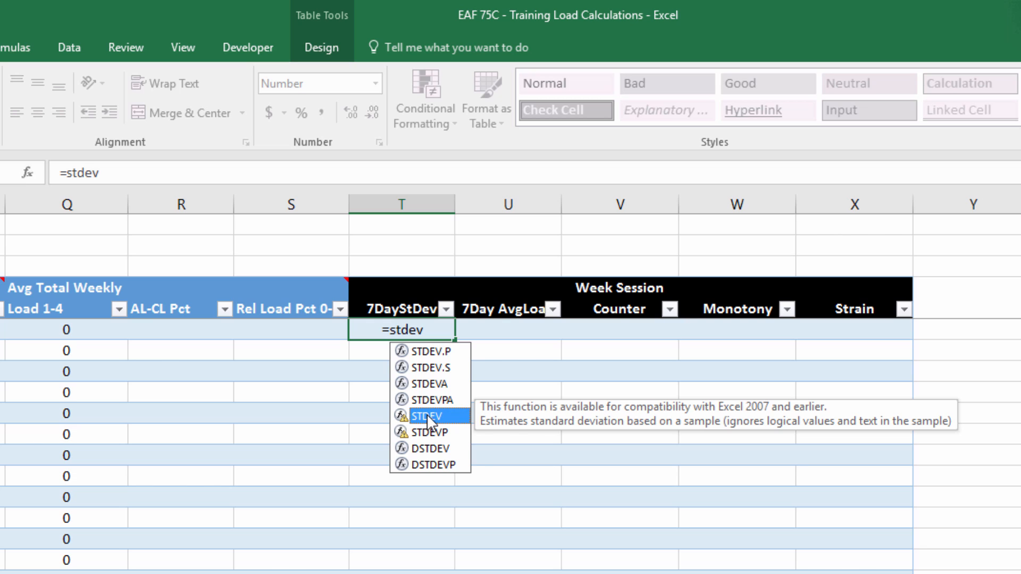
{"action": "double_click", "coordinate": [414, 369]}
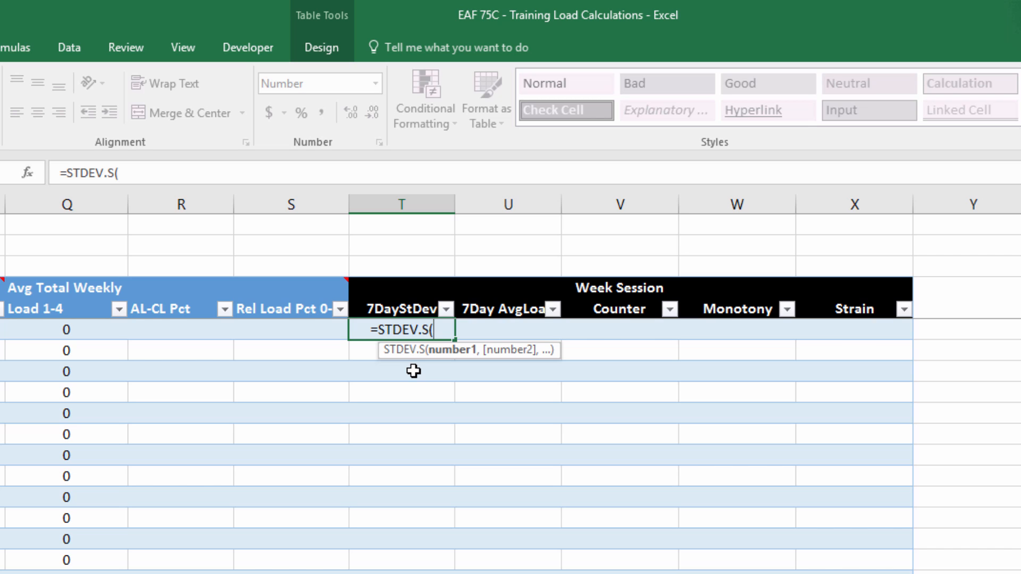
{"action": "type", "text": "if"}
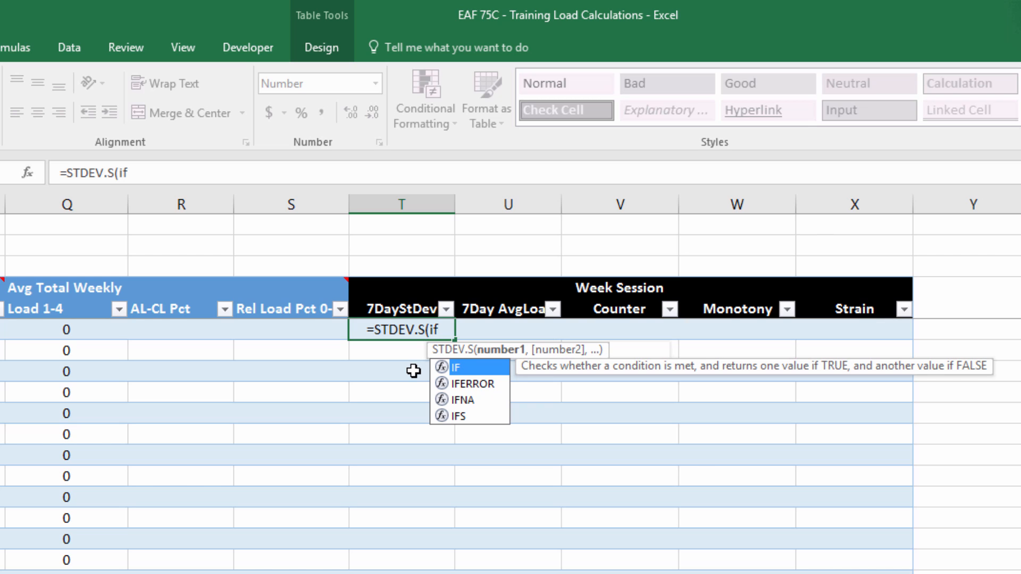
{"action": "type", "text": "(tBLData"}
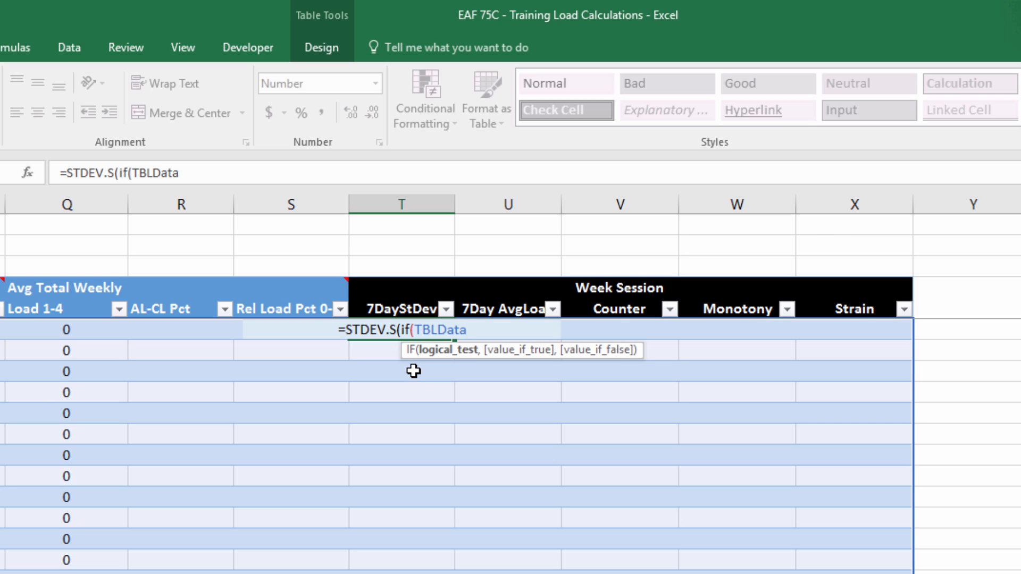
{"action": "type", "text": "[Athlete]"}
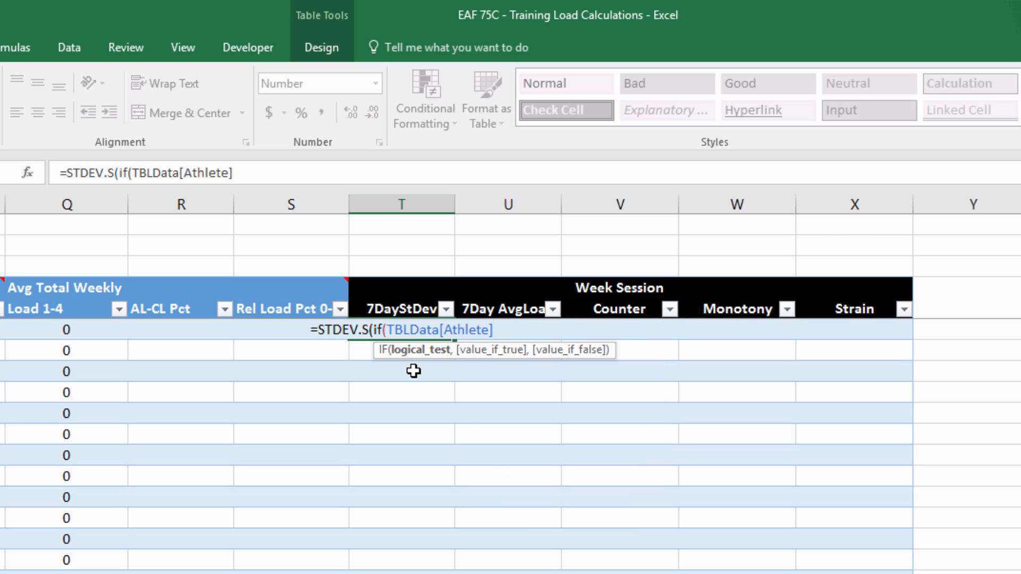
{"action": "type", "text": "="}
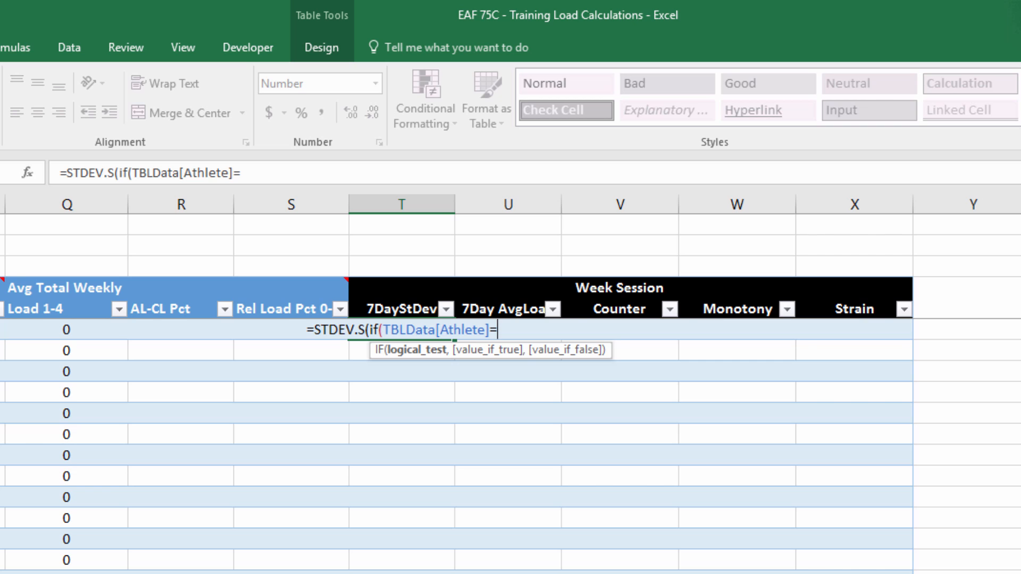
{"action": "scroll", "coordinate": [201, 327], "scroll_direction": "left", "scroll_amount": 5}
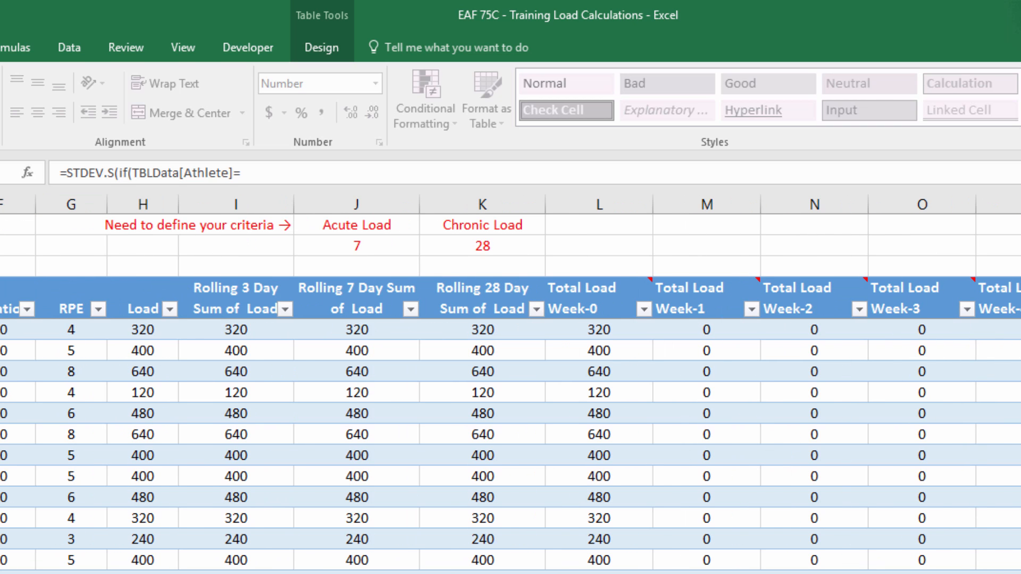
{"action": "type", "text": "[@Athlete]"}
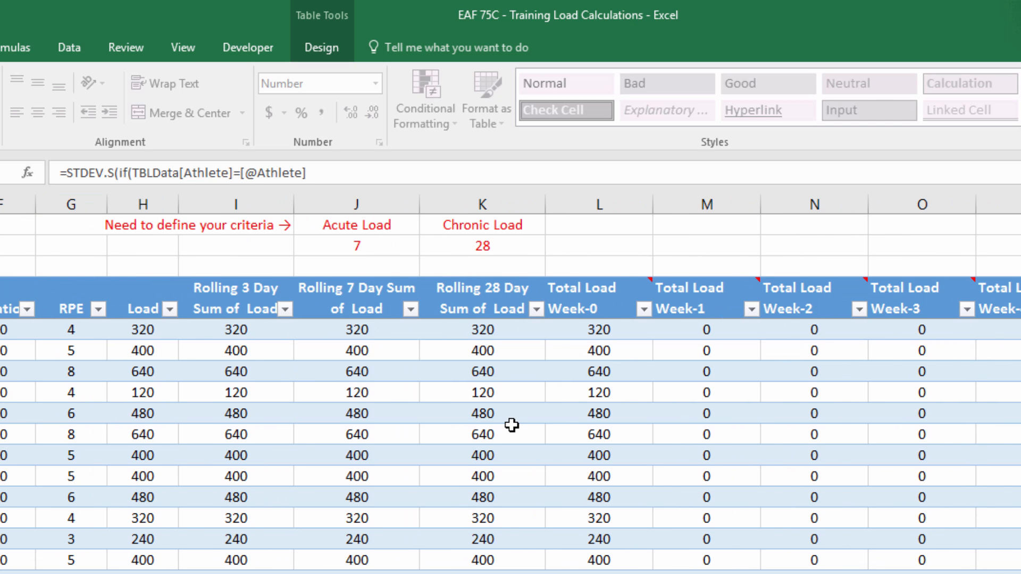
{"action": "type", "text": ","}
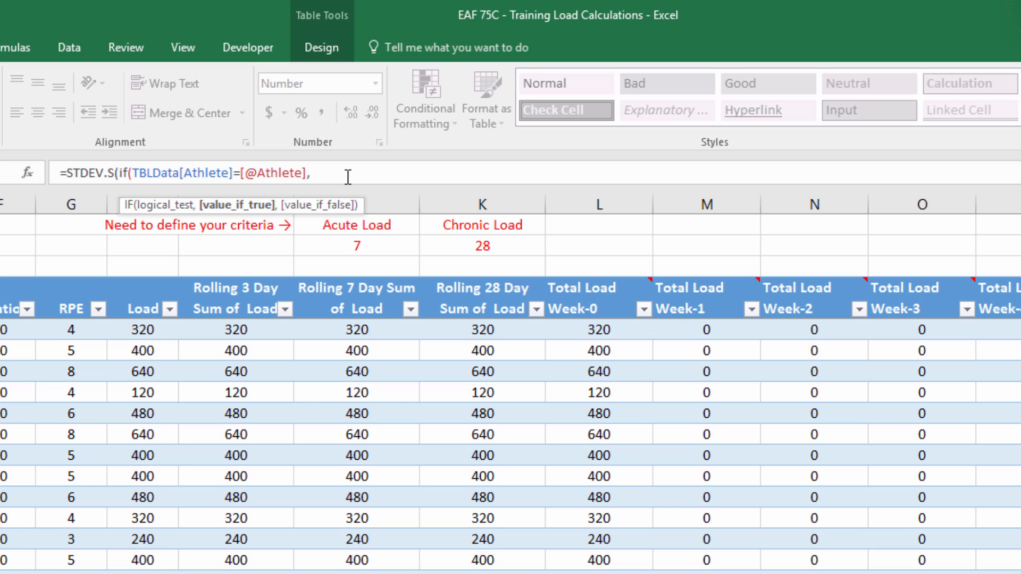
{"action": "type", "text": "if"}
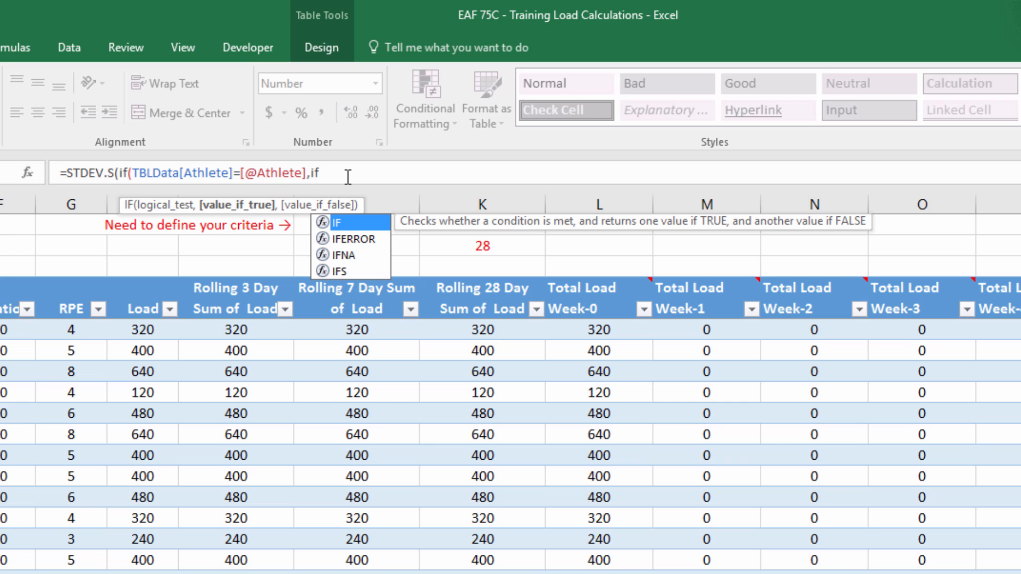
{"action": "type", "text": "("}
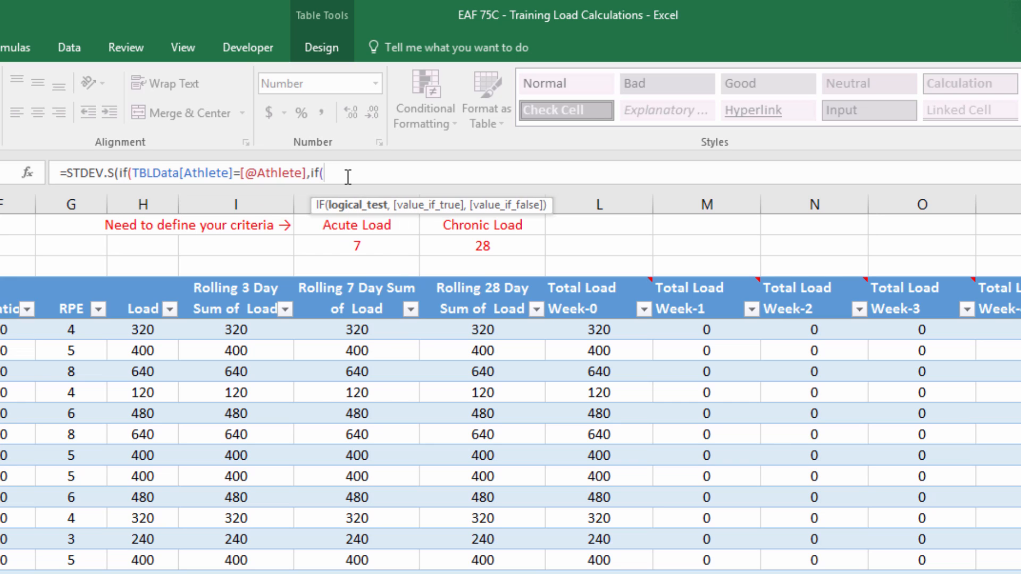
{"action": "type", "text": "TBLData"}
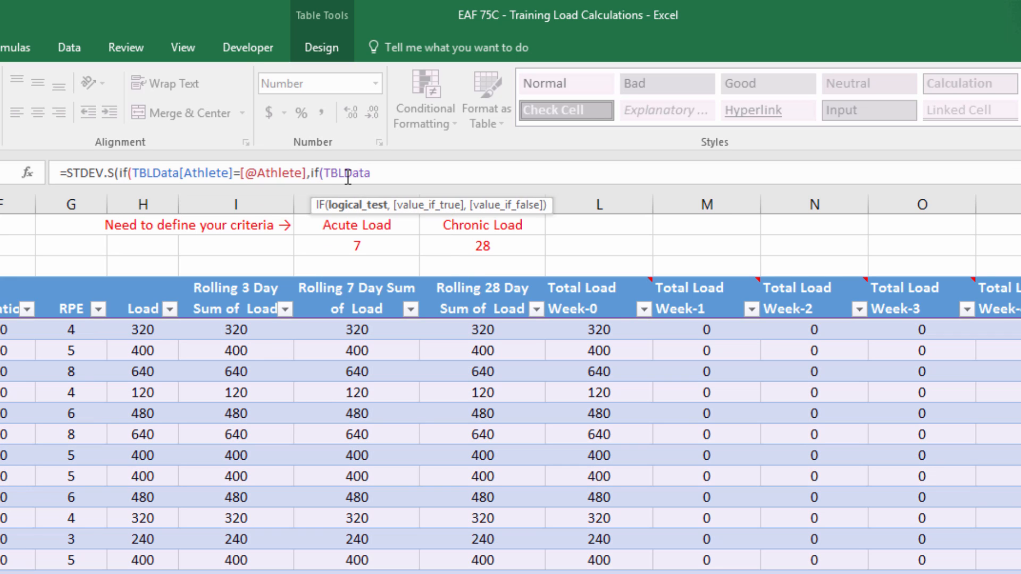
{"action": "type", "text": "[Date"}
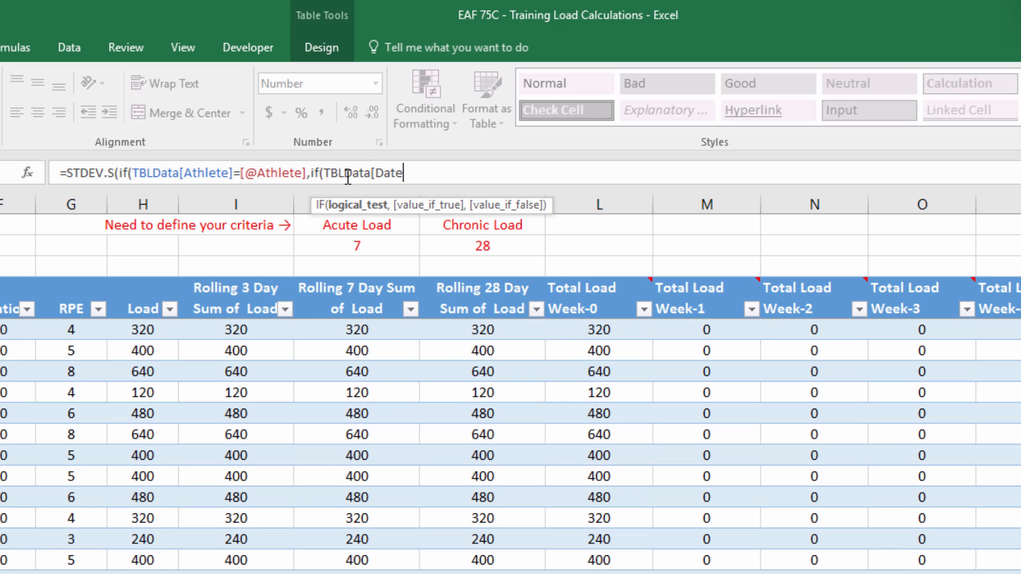
{"action": "type", "text": "]<=[@Date]"}
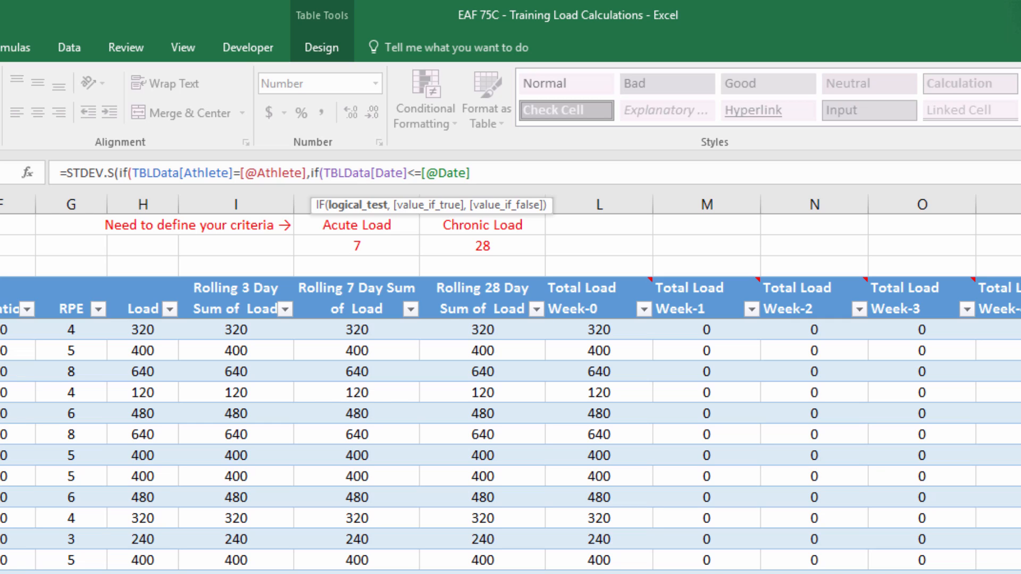
{"action": "type", "text": ",if"}
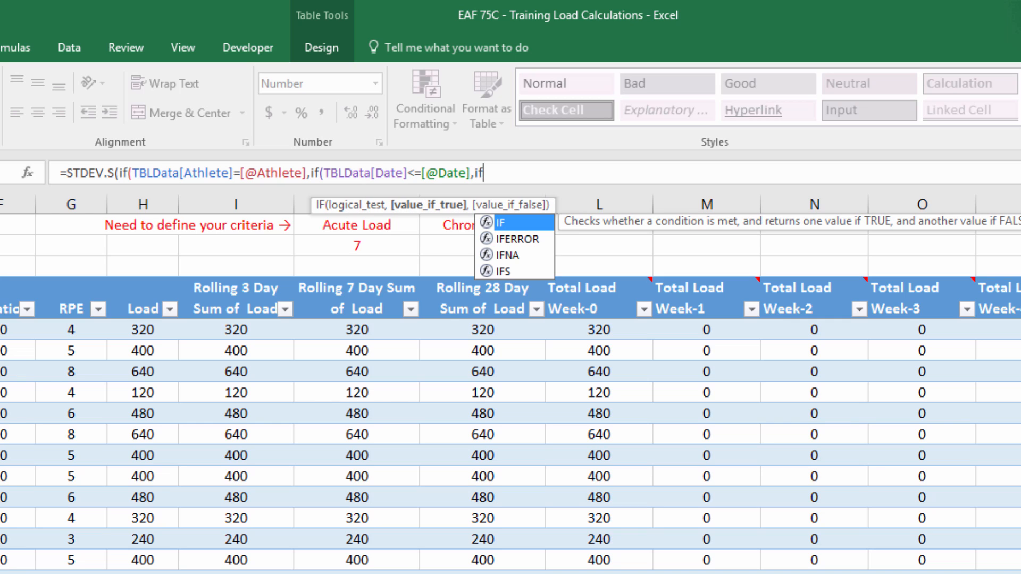
{"action": "type", "text": "("}
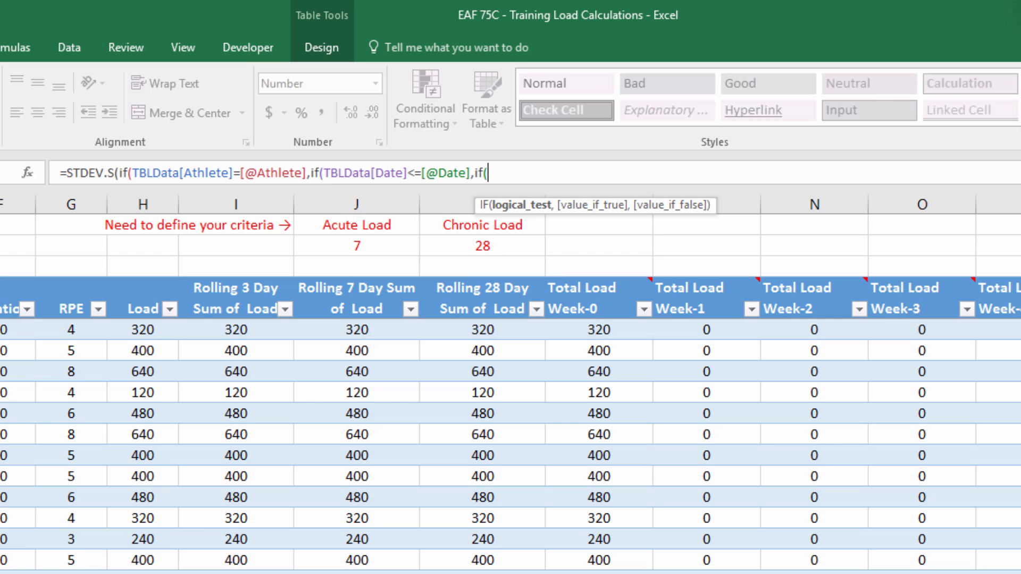
{"action": "type", "text": "TBLData[Date]"}
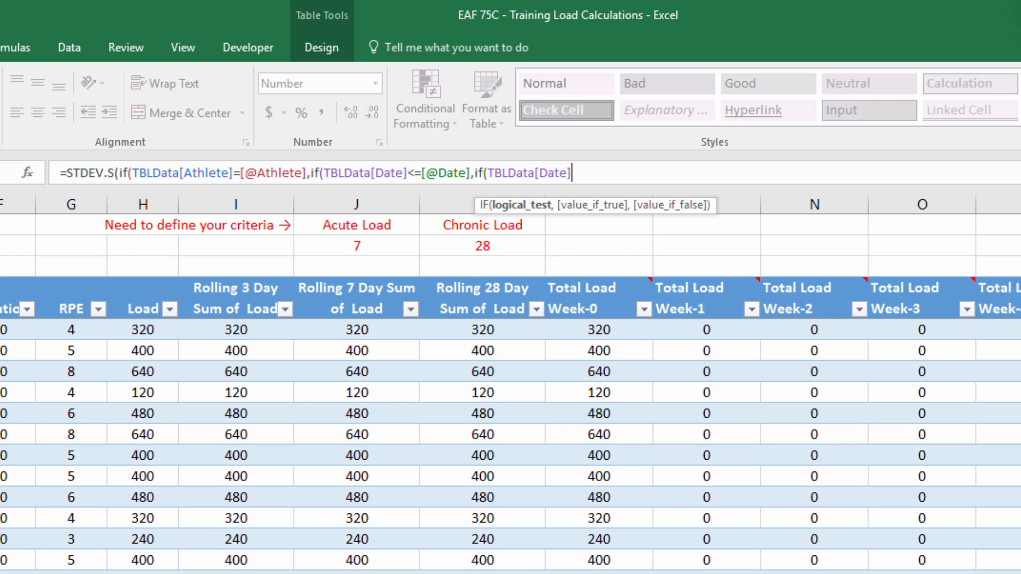
{"action": "type", "text": ">[@Date]-7"}
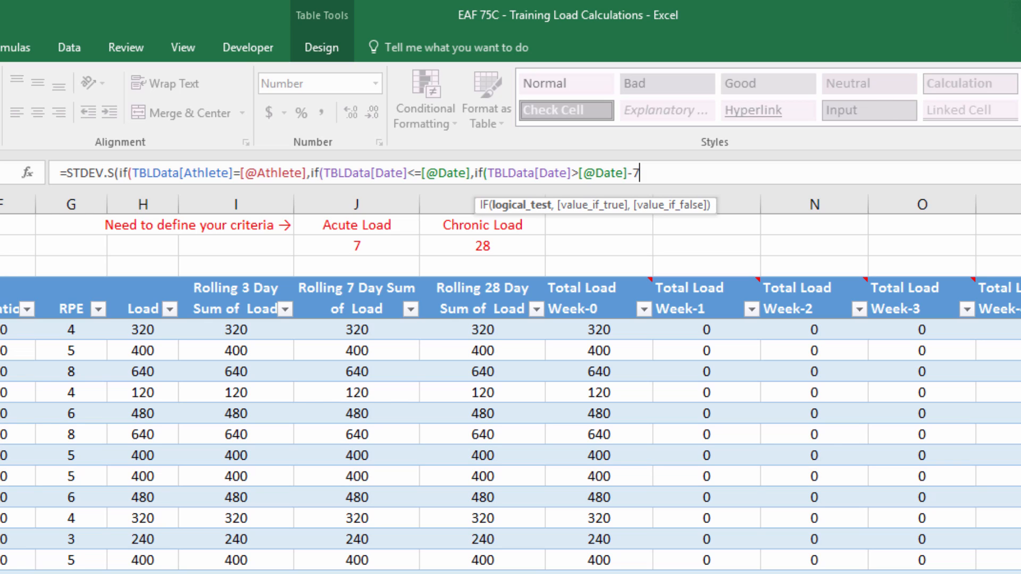
{"action": "type", "text": ","}
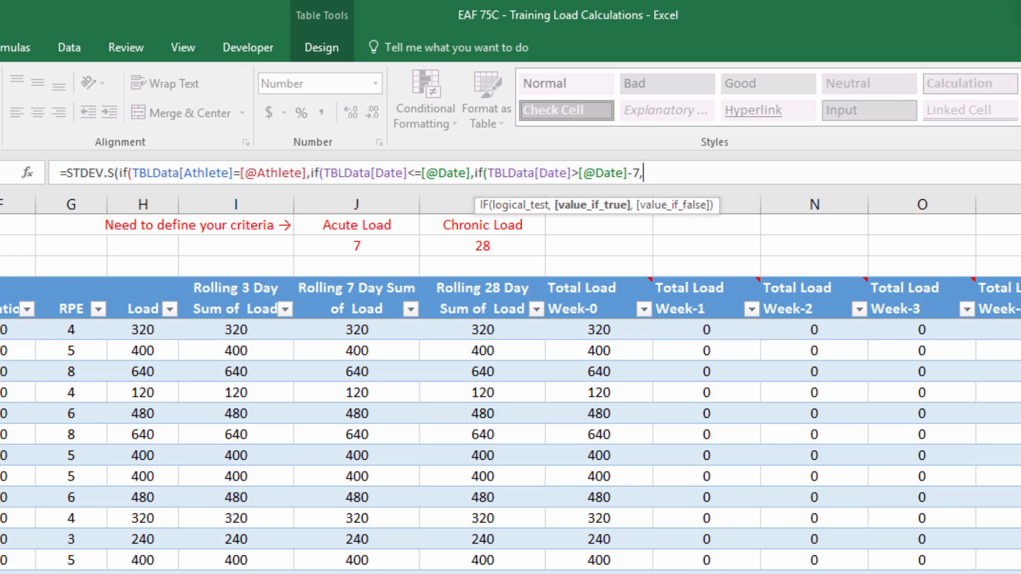
Make the innermost IF return TBLData[Load] when true and close the nested IF functions.
{"action": "type", "text": "tbl"}
{"action": "key", "text": "Tab"}
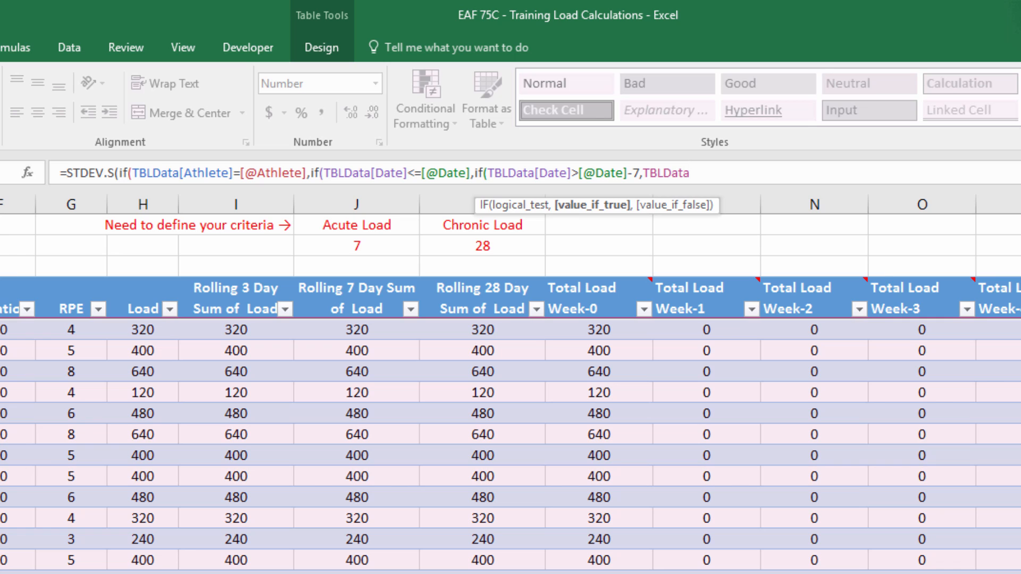
{"action": "type", "text": "["}
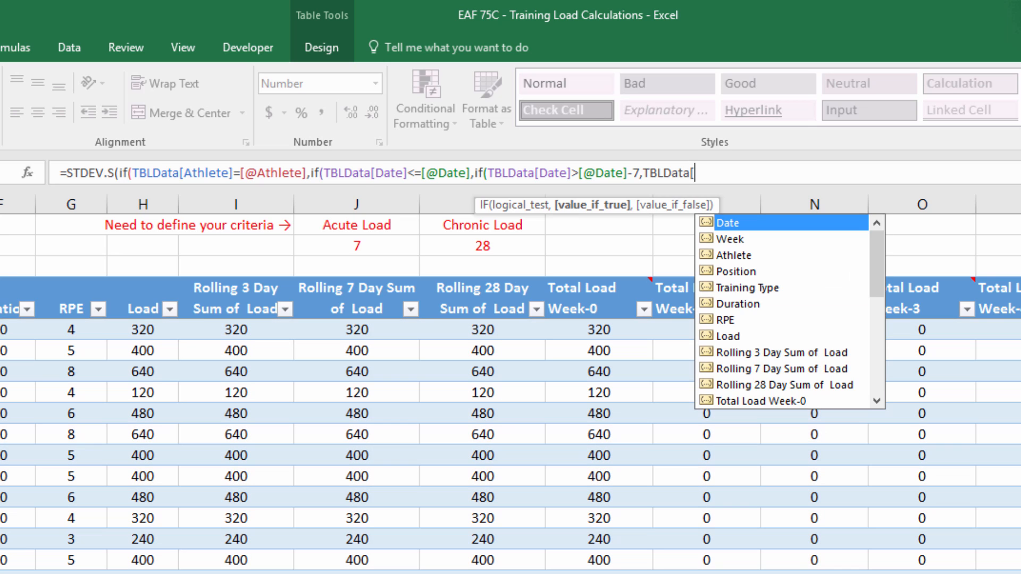
{"action": "key", "text": "Down"}
{"action": "key", "text": "Down"}
{"action": "key", "text": "Down"}
{"action": "key", "text": "Down"}
{"action": "key", "text": "Down"}
{"action": "key", "text": "Down"}
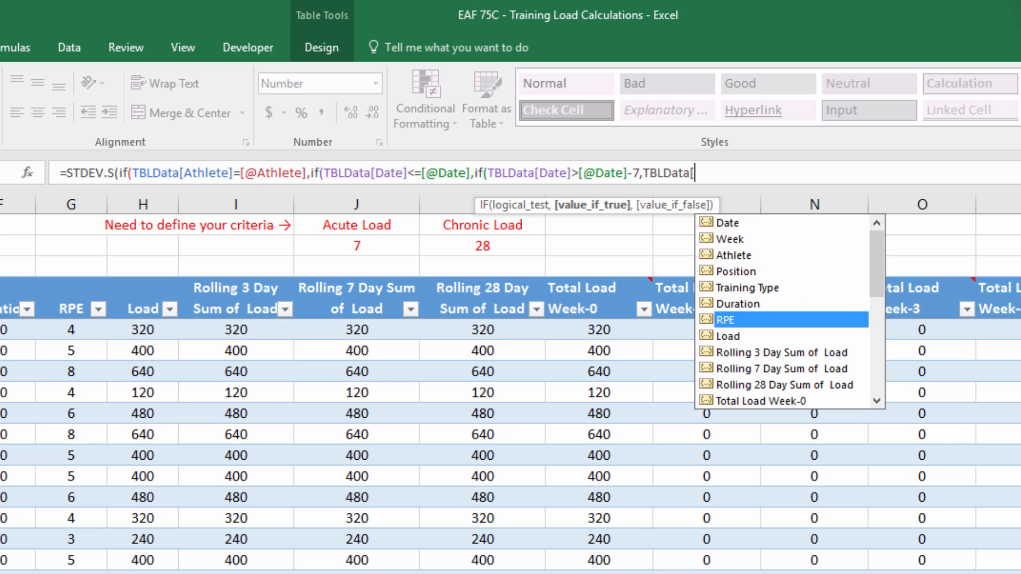
{"action": "key", "text": "Down"}
{"action": "key", "text": "Tab"}
{"action": "type", "text": "]"}
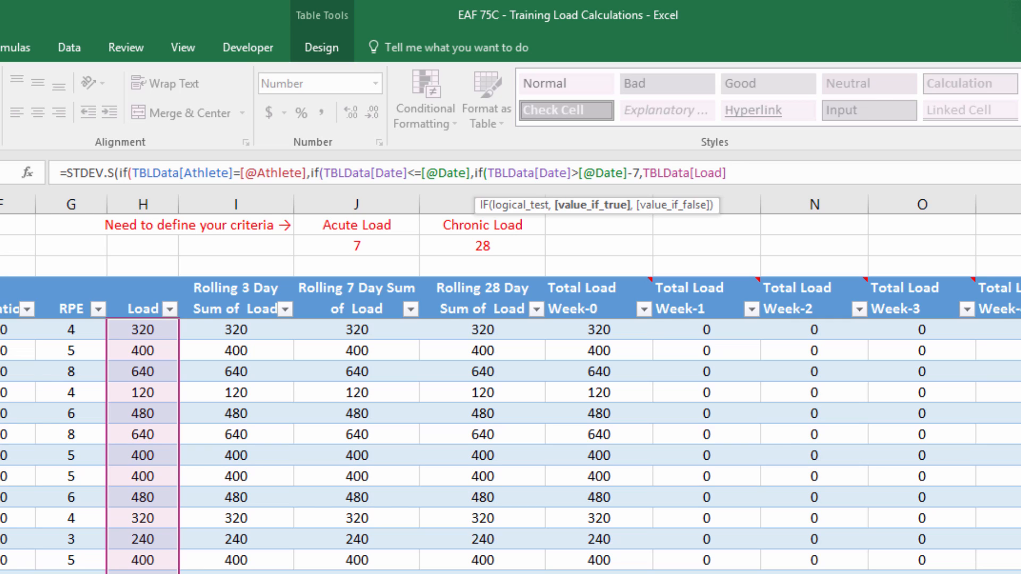
{"action": "type", "text": ")"}
{"action": "type", "text": ")"}
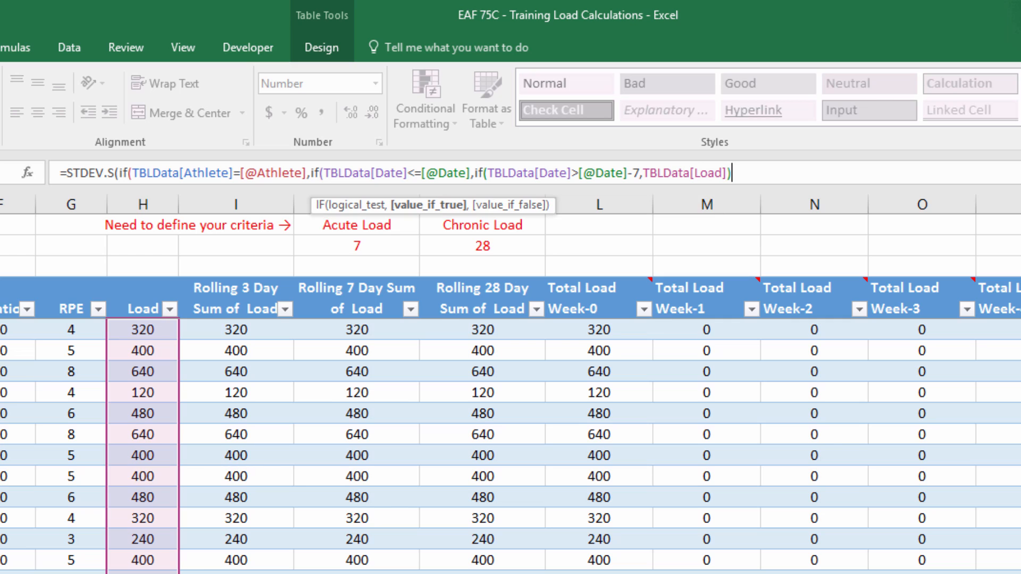
Close the nested IF functions inside the 7-day STDEV.S formula and preview the array they return, restoring the formula text.
{"action": "type", "text": ")"}
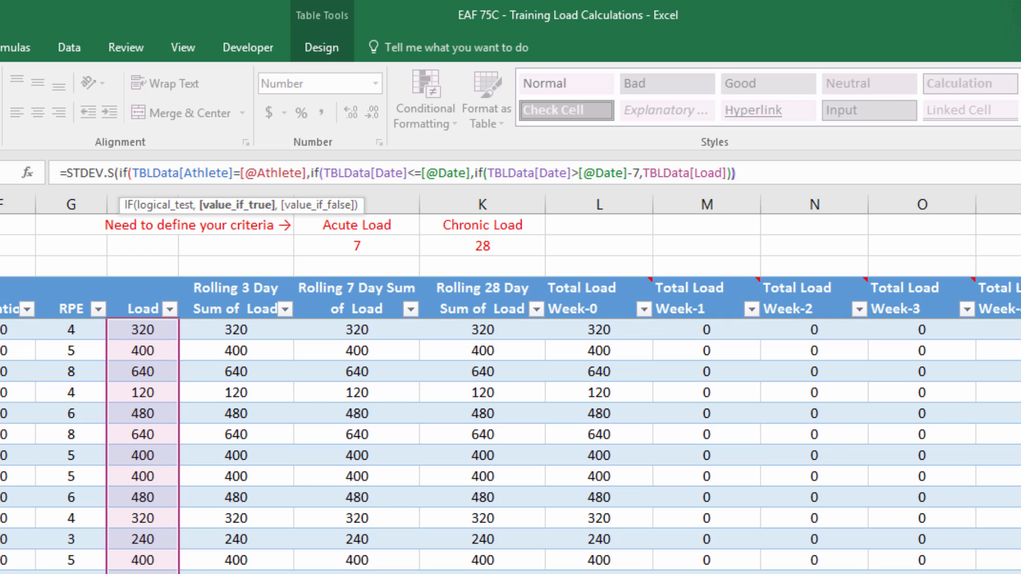
{"action": "type", "text": ")"}
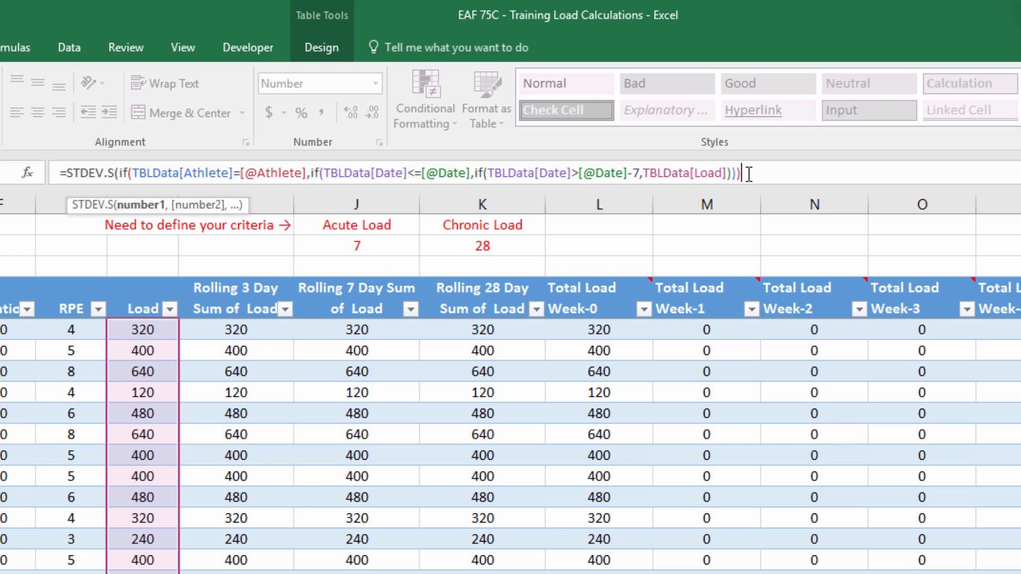
{"action": "left_click_drag", "start_coordinate": [742, 173], "coordinate": [119, 178]}
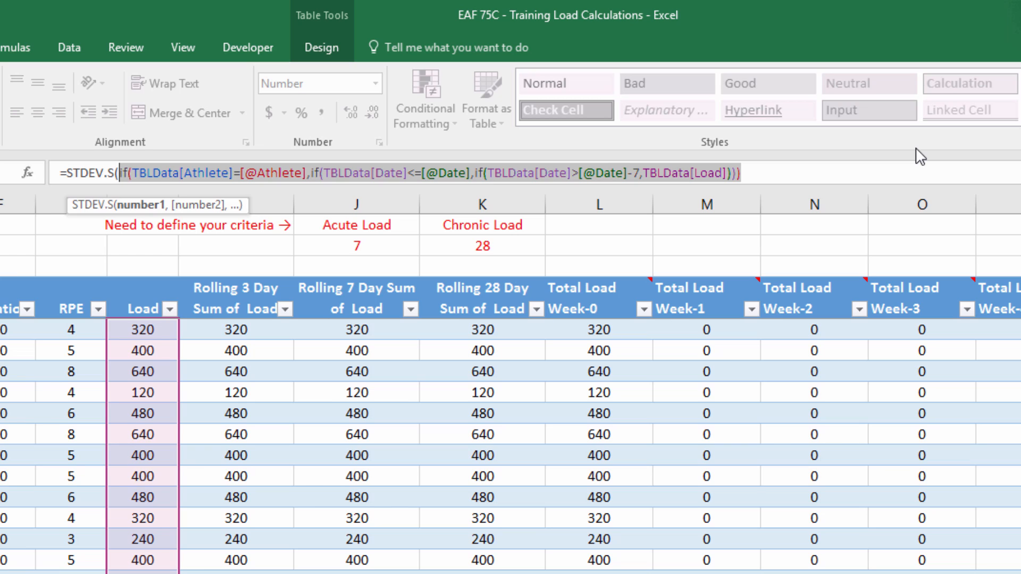
{"action": "key", "text": "F9"}
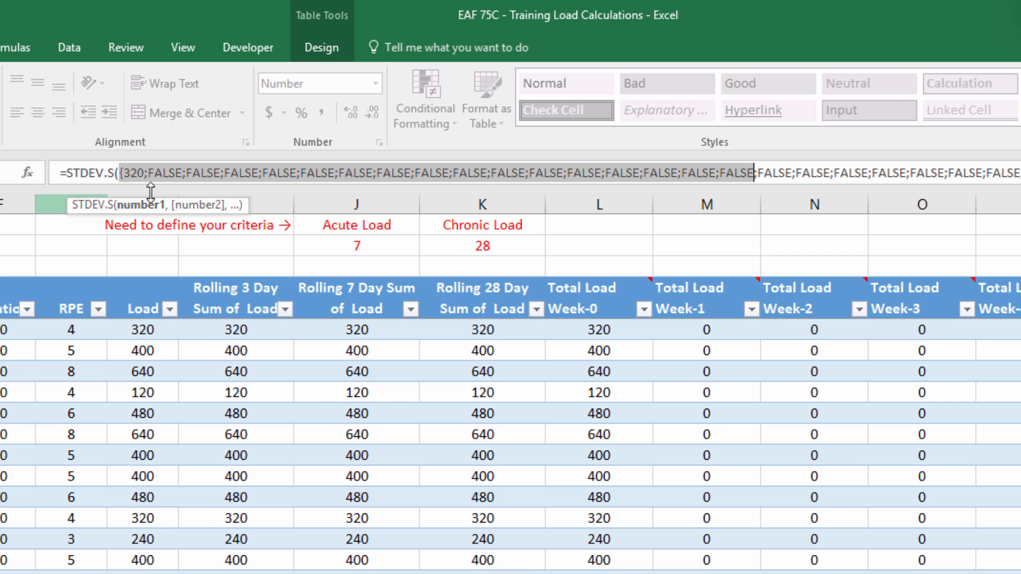
{"action": "left_click_drag", "start_coordinate": [65, 259], "coordinate": [65, 573]}
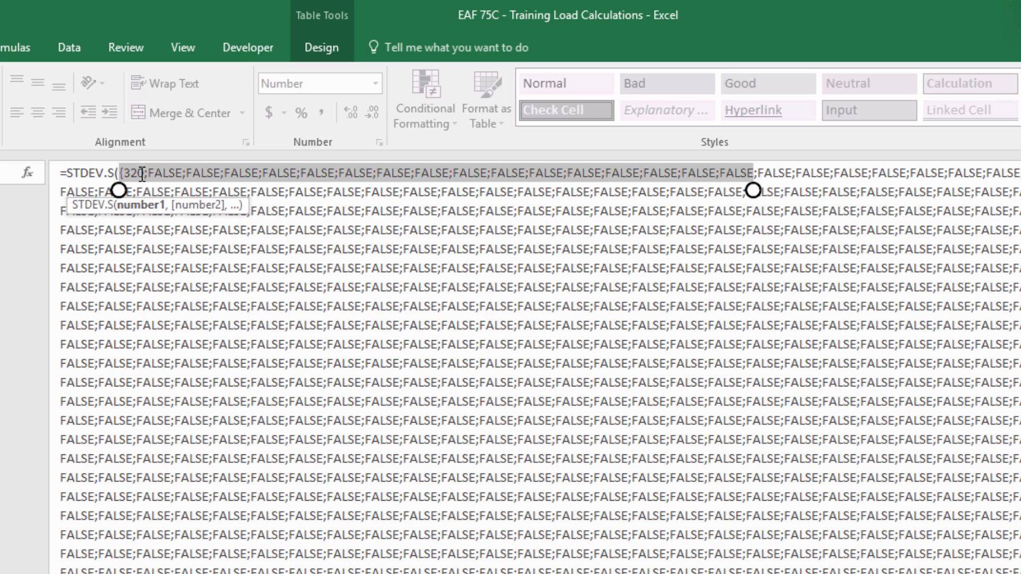
{"action": "key", "text": "ctrl+z"}
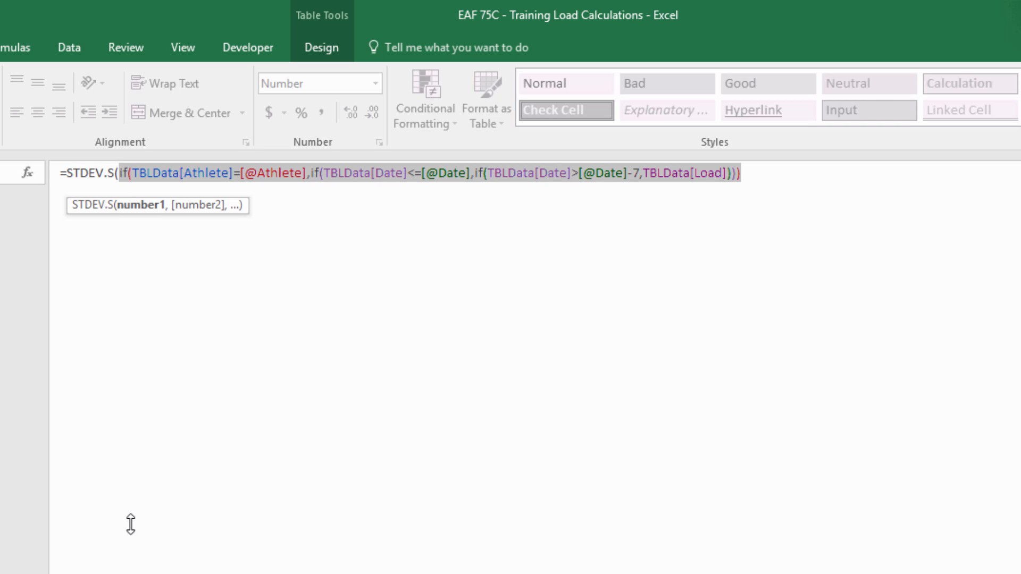
{"action": "left_click_drag", "start_coordinate": [130, 524], "coordinate": [153, 190]}
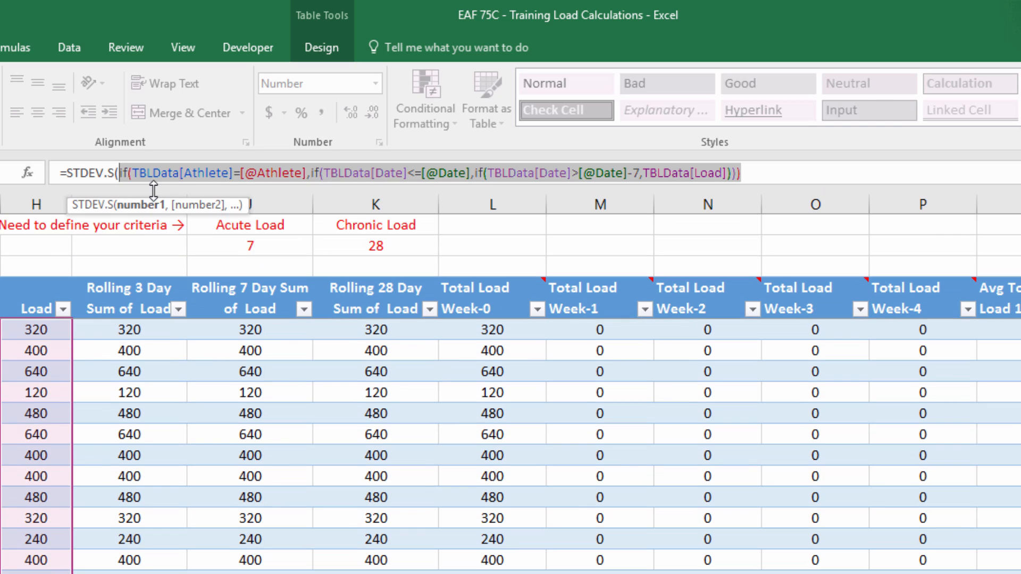
Close the STDEV.S function and enter it in the 7DayStDev column as an array formula.
{"action": "left_click", "coordinate": [753, 180]}
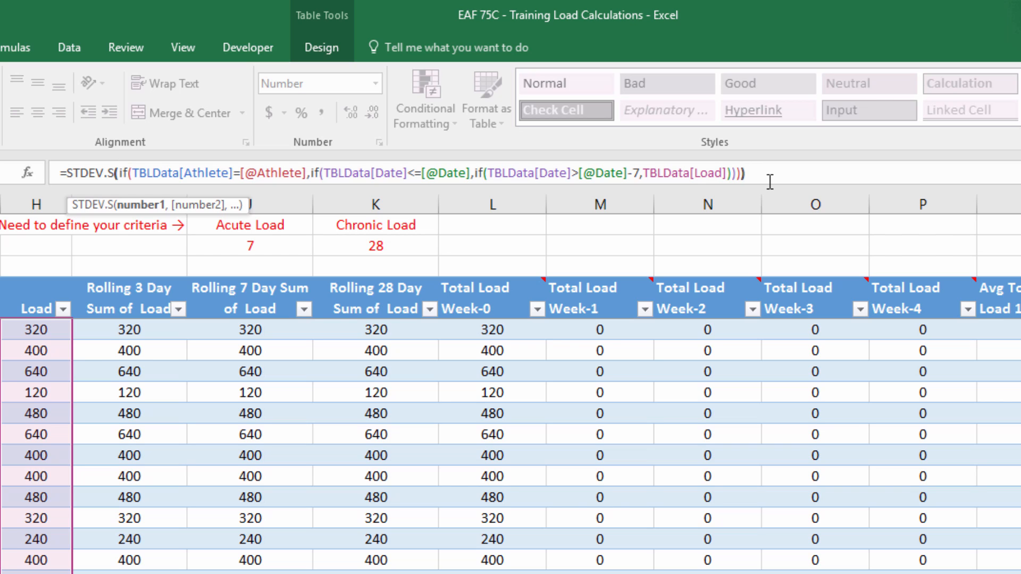
{"action": "key", "text": "ctrl+shift+Return"}
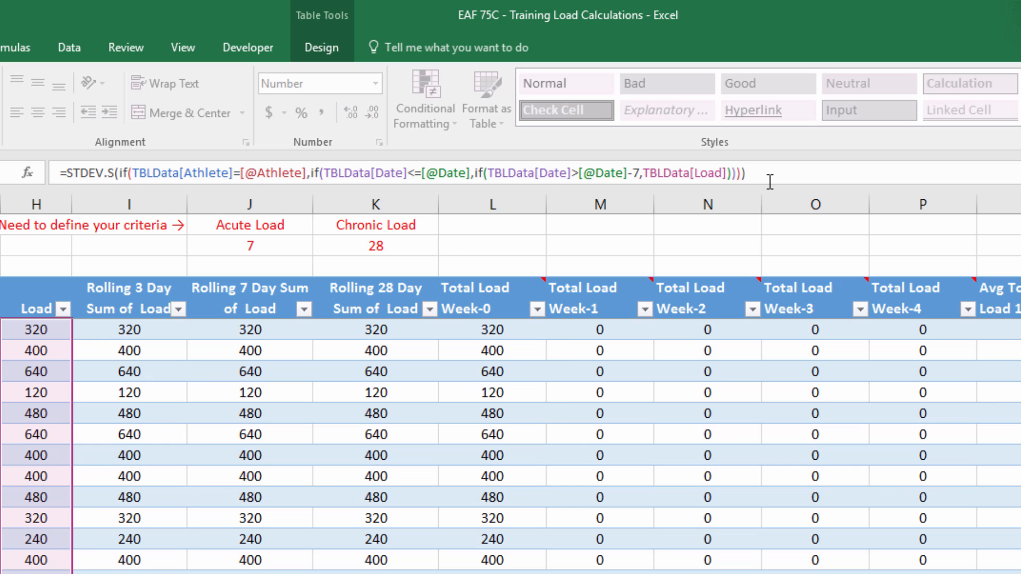
{"action": "key", "text": "ctrl+shift+Return"}
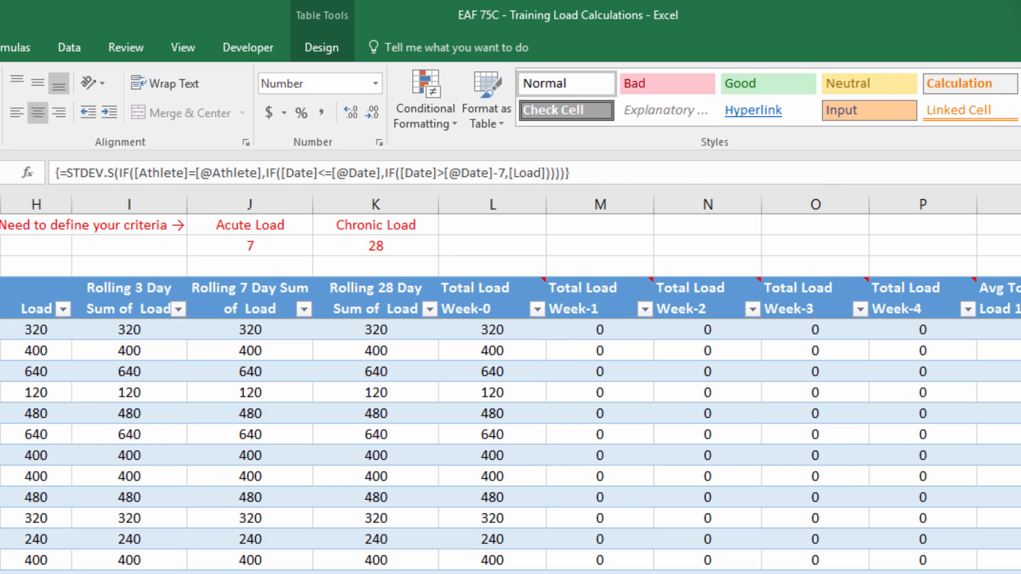
Check the 7DayStDev values down the column and evaluate the nested IF array in one populated row, leaving its formula as it was.
{"action": "scroll", "coordinate": [742, 409], "scroll_direction": "right", "scroll_amount": 4}
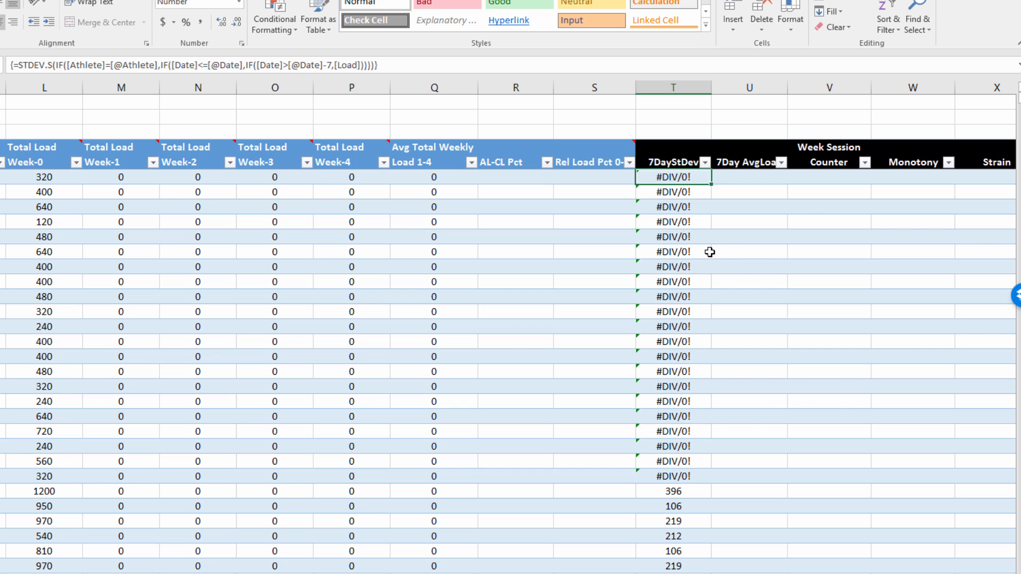
{"action": "scroll", "coordinate": [714, 249], "scroll_direction": "down", "scroll_amount": 5}
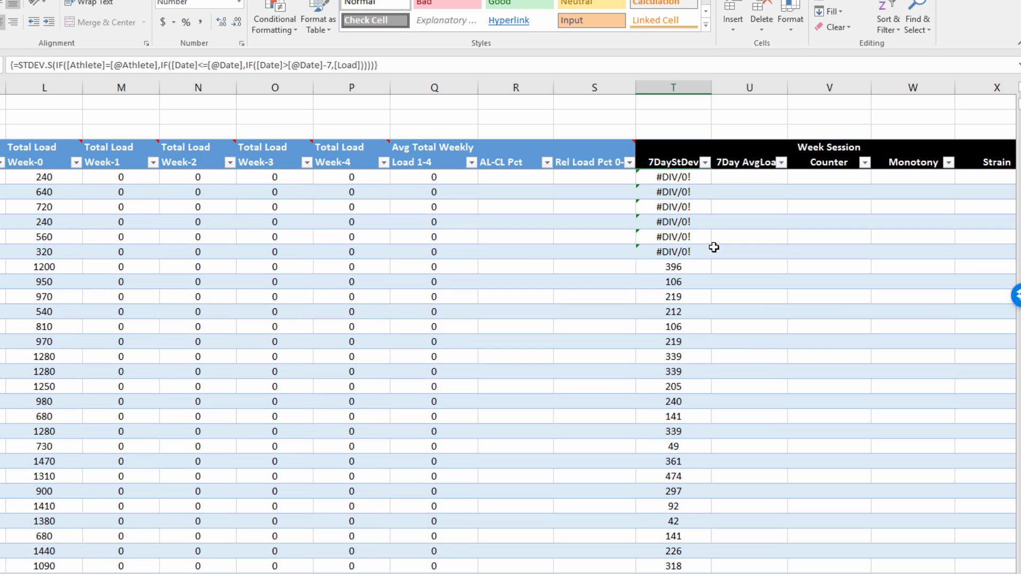
{"action": "scroll", "coordinate": [691, 258], "scroll_direction": "down", "scroll_amount": 10}
{"action": "scroll", "coordinate": [691, 258], "scroll_direction": "down", "scroll_amount": 15}
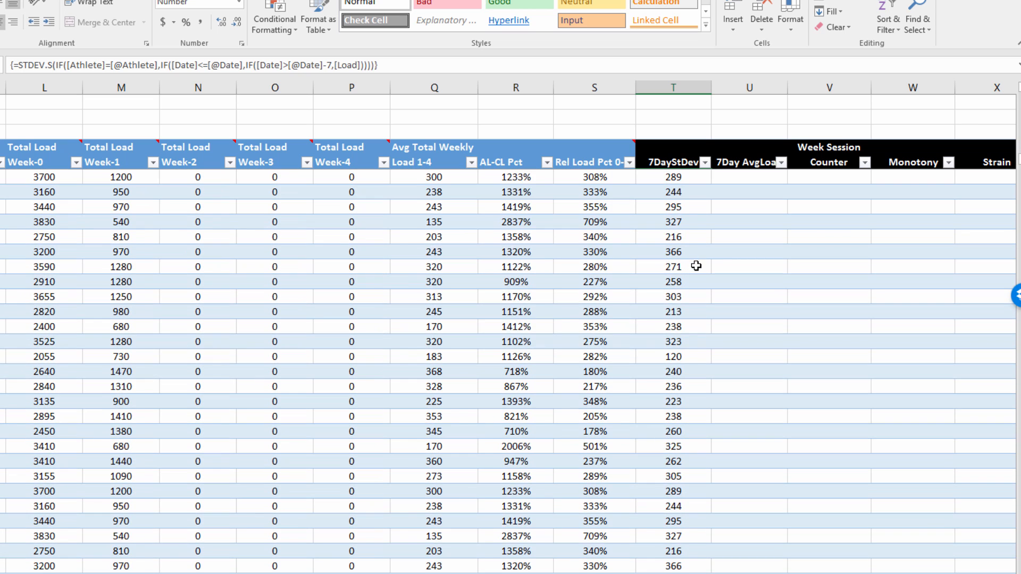
{"action": "scroll", "coordinate": [692, 264], "scroll_direction": "down", "scroll_amount": 10}
{"action": "left_click", "coordinate": [662, 312]}
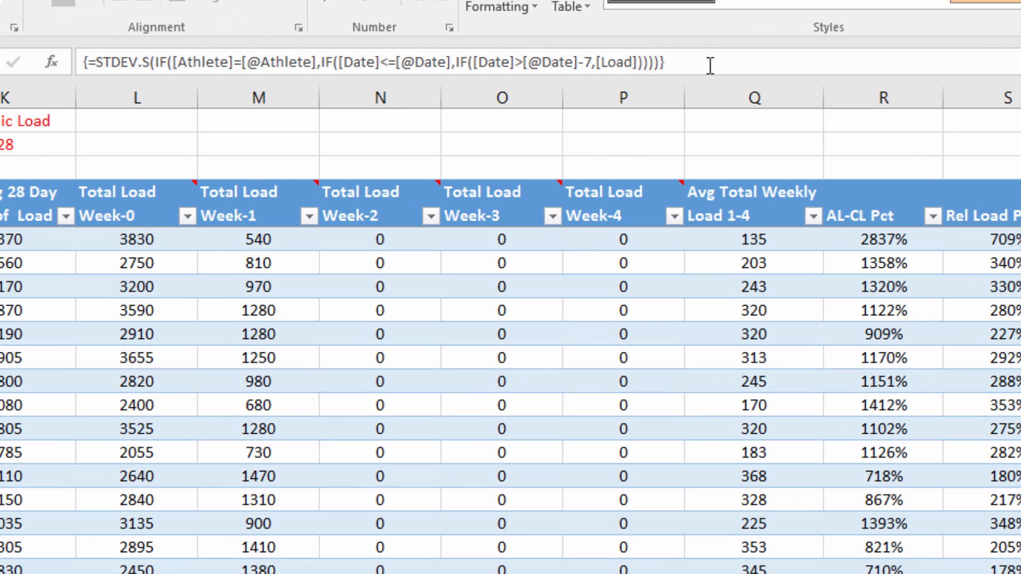
{"action": "left_click_drag", "start_coordinate": [407, 66], "coordinate": [7, 55]}
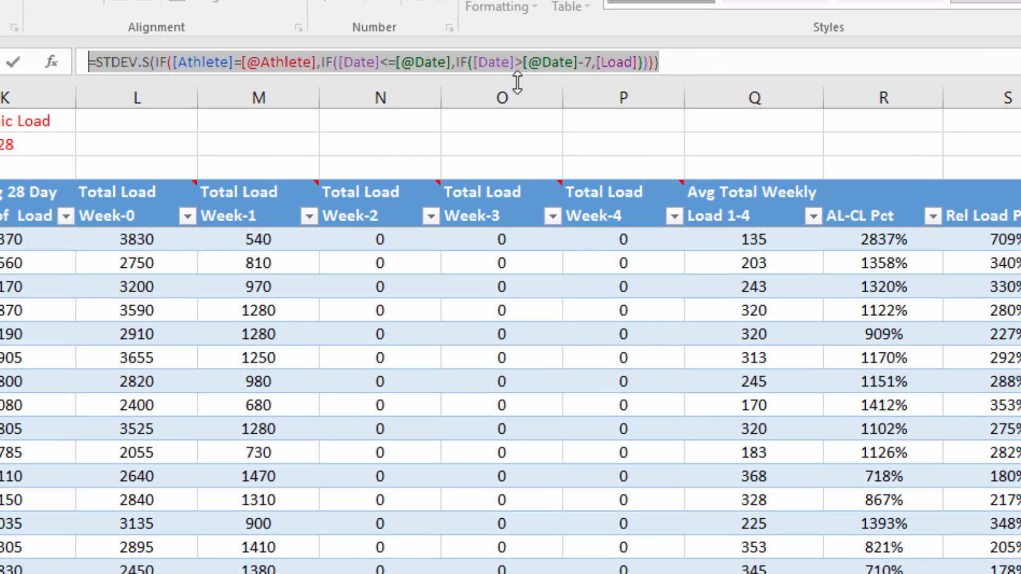
{"action": "left_click", "coordinate": [143, 62]}
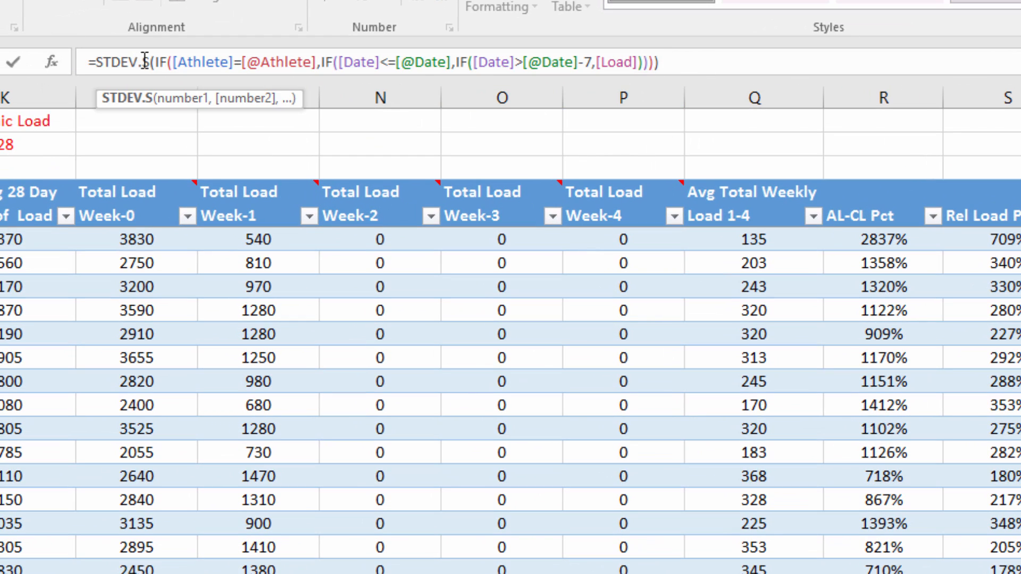
{"action": "left_click", "coordinate": [180, 99]}
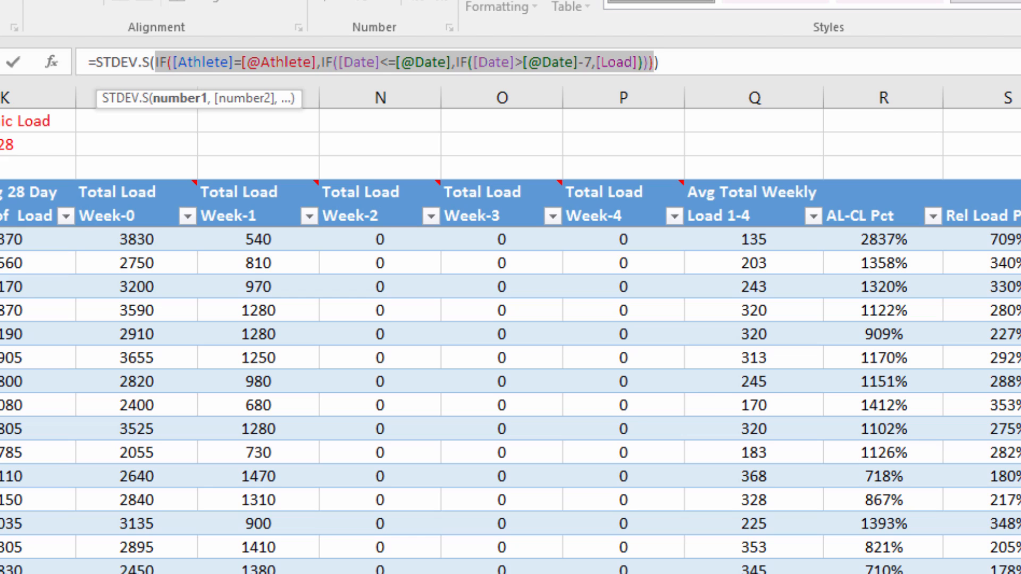
{"action": "key", "text": "F9"}
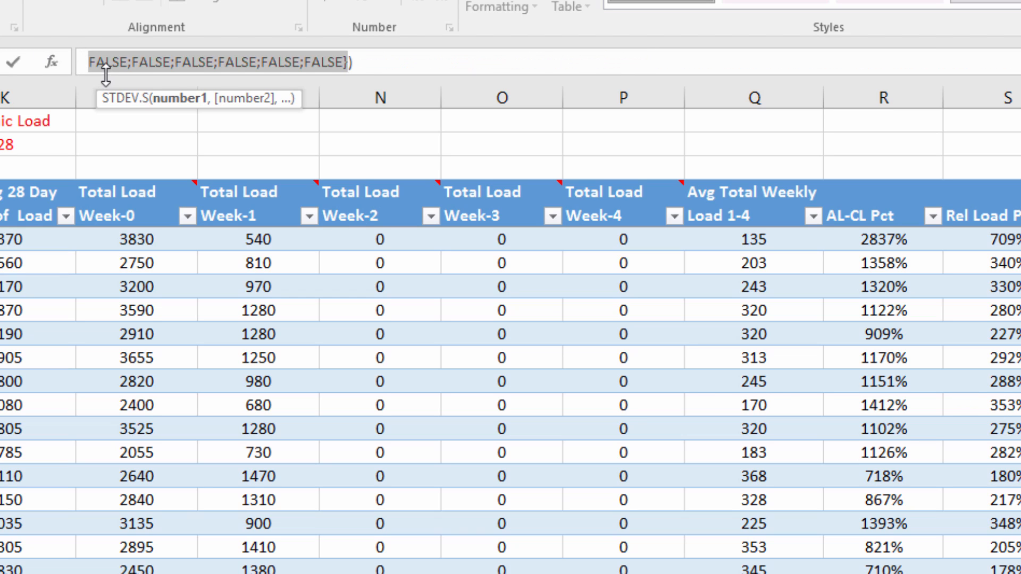
{"action": "left_click_drag", "start_coordinate": [106, 77], "coordinate": [99, 191]}
{"action": "left_click_drag", "start_coordinate": [99, 190], "coordinate": [100, 571]}
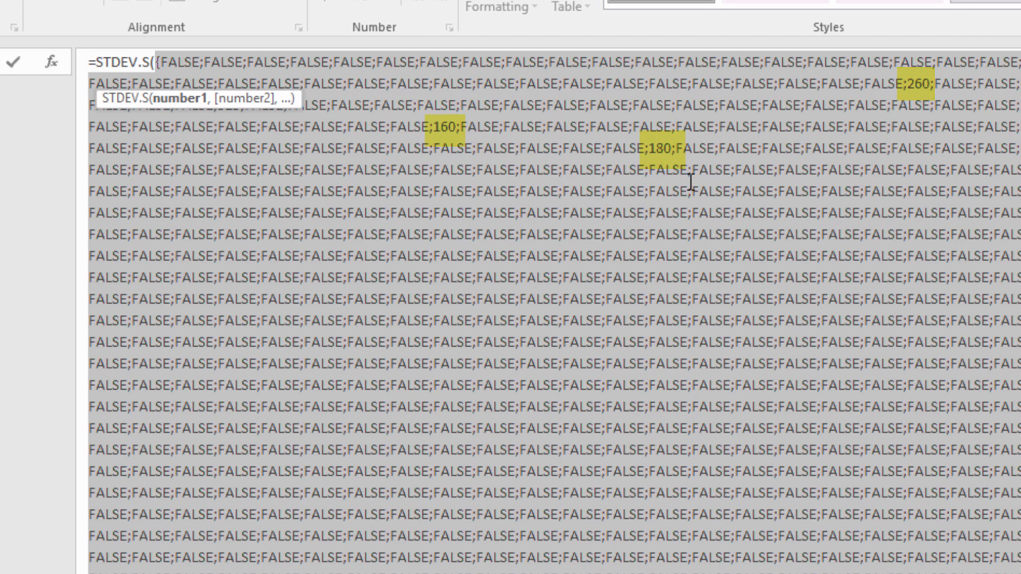
{"action": "key", "text": "ctrl+z"}
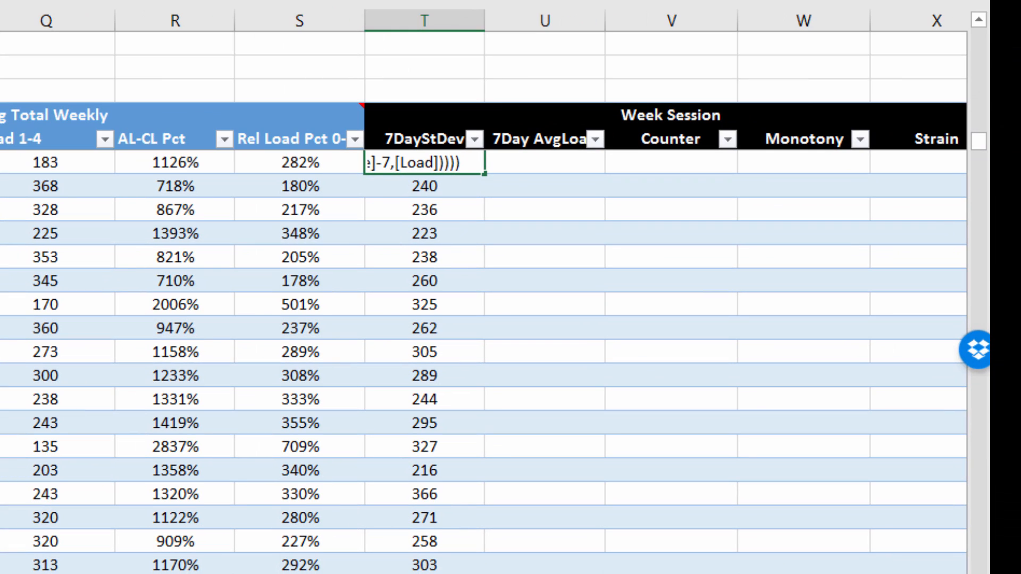
{"action": "key", "text": "Escape"}
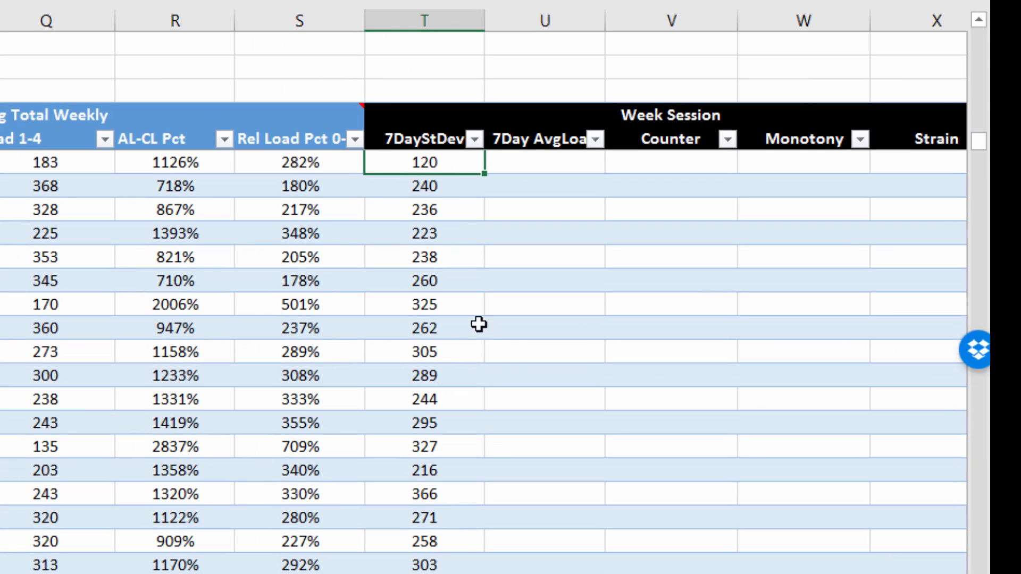
{"action": "double_click", "coordinate": [484, 174]}
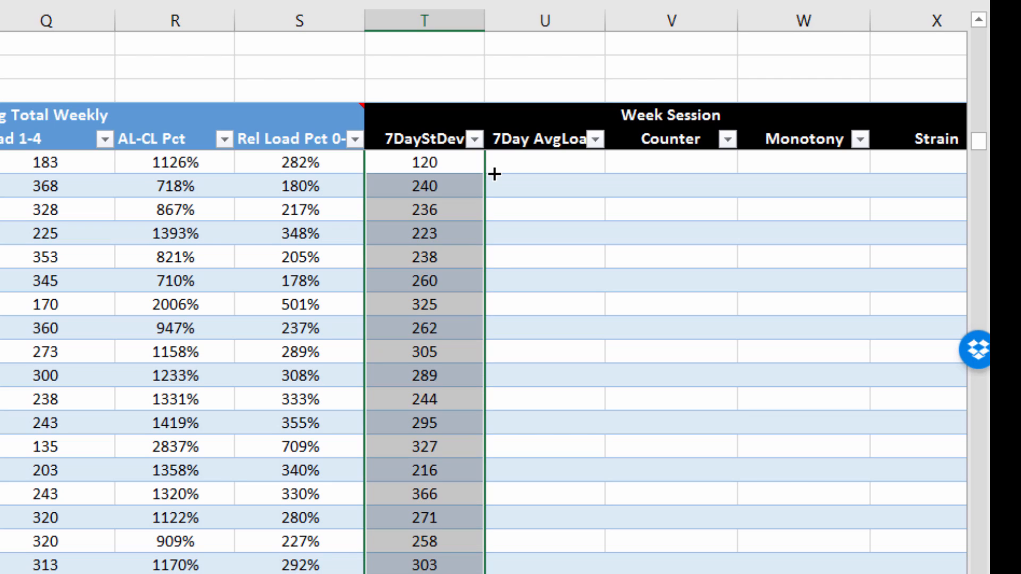
{"action": "left_click", "coordinate": [467, 162]}
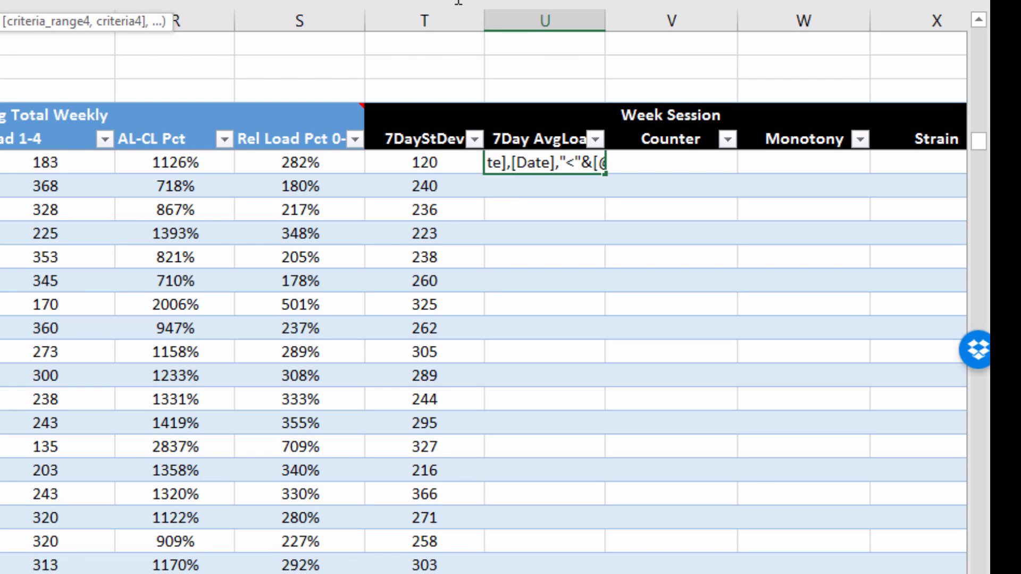
{"action": "type", "text": ")"}
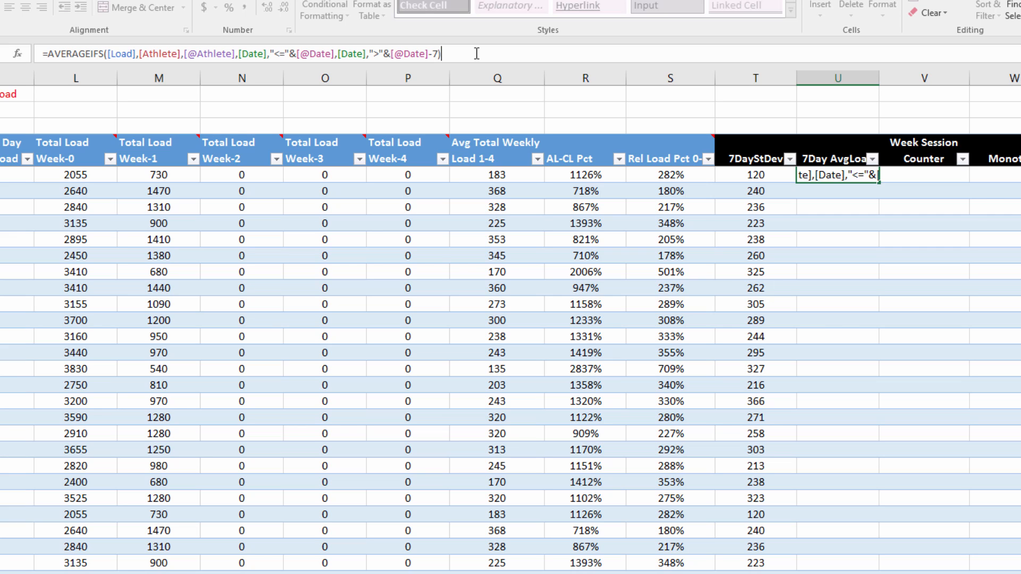
{"action": "key", "text": "Return"}
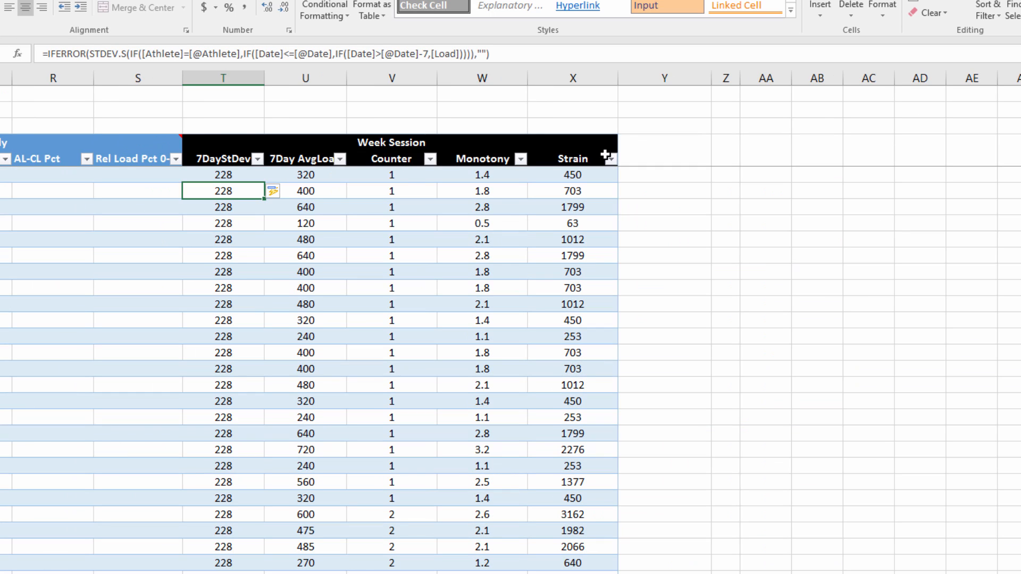
Examine the first-row formulas of the Week Session Counter, Monotony and Strain columns.
{"action": "left_click", "coordinate": [402, 175]}
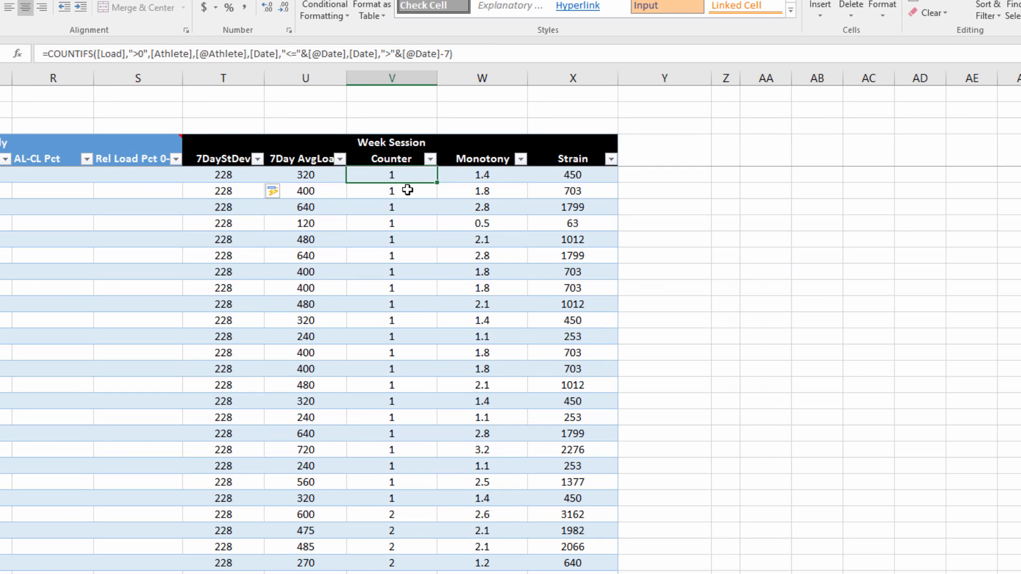
{"action": "left_click", "coordinate": [482, 175]}
{"action": "left_click", "coordinate": [595, 178]}
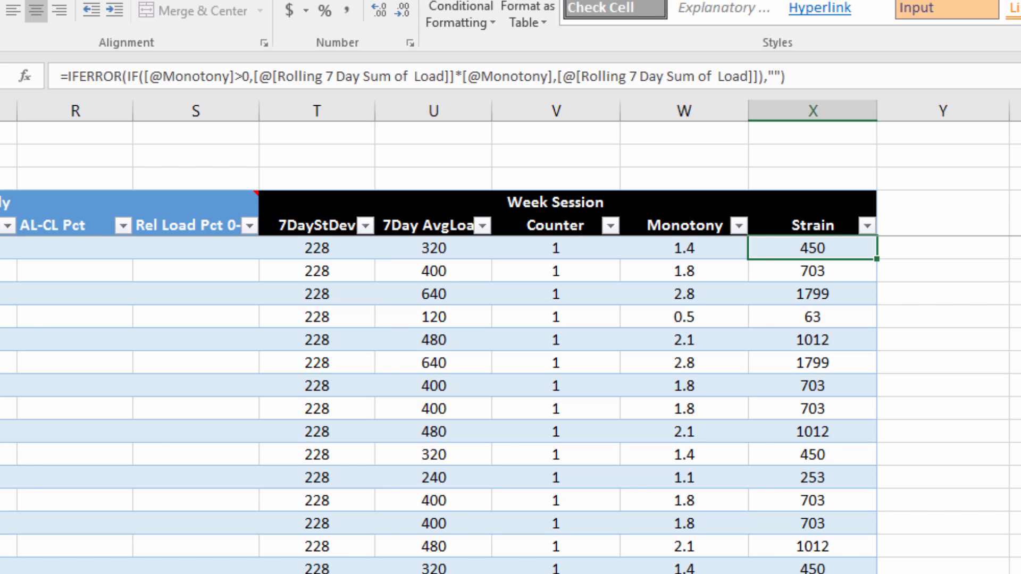
Go to the weekly summary of load sheet and select the Week 1 cell under StDev Load.
{"action": "scroll", "coordinate": [511, 340], "scroll_direction": "left", "scroll_amount": 10}
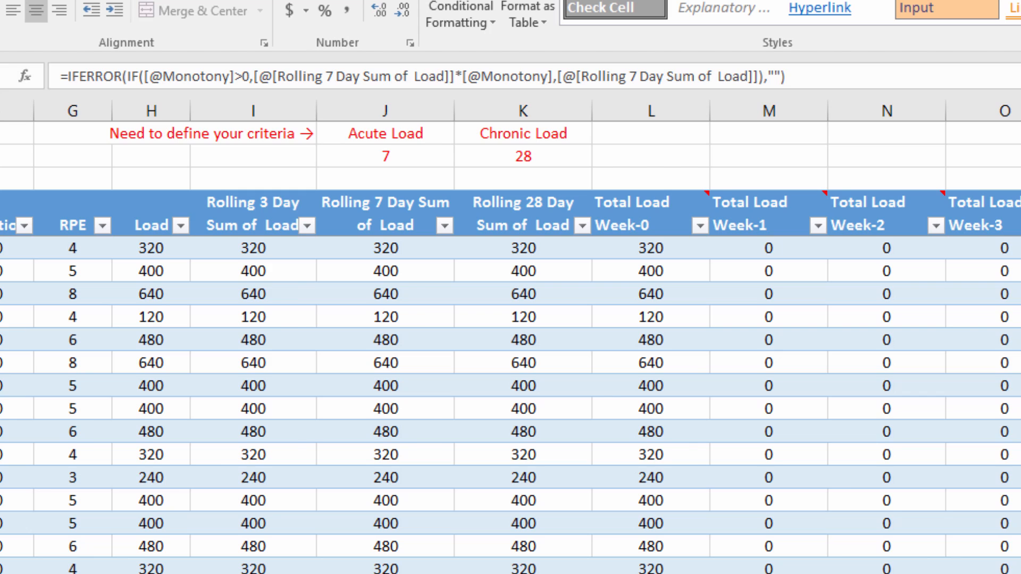
{"action": "left_click", "coordinate": [532, 572]}
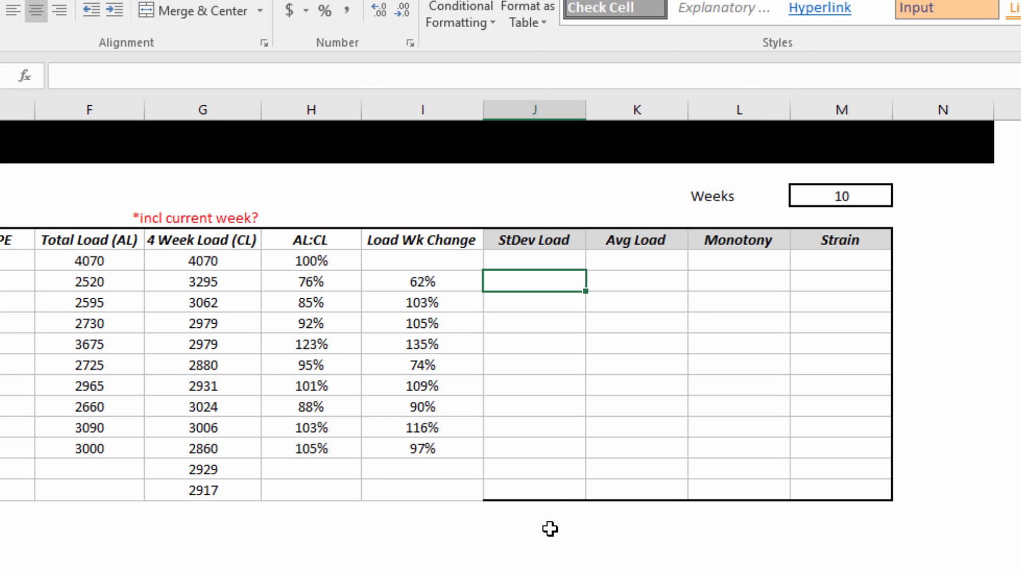
{"action": "left_click", "coordinate": [546, 264]}
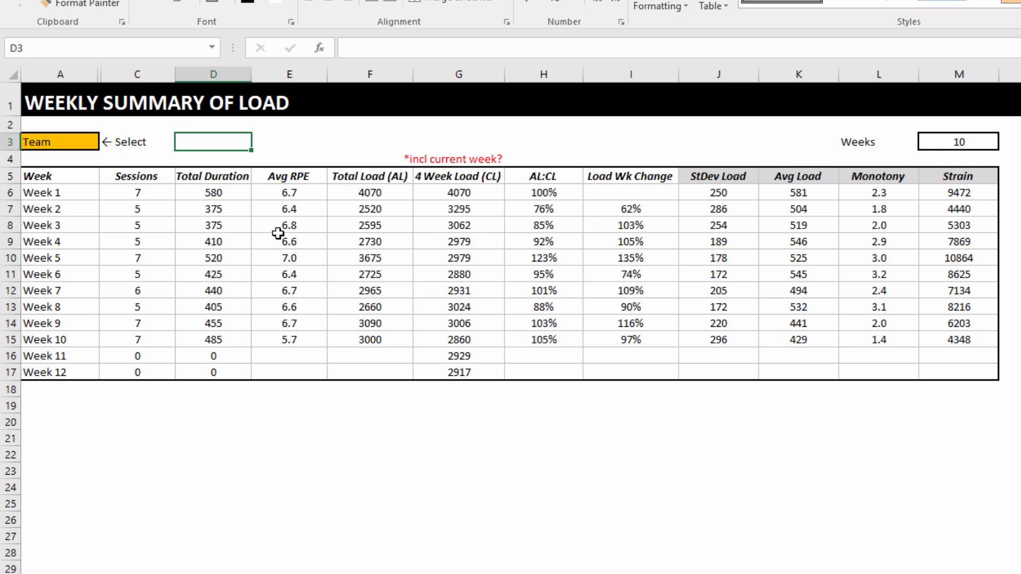
Examine the Week 1 formulas for StDev Load, Avg Load and Monotony, recommitting the StDev Load one as an array formula.
{"action": "left_click", "coordinate": [710, 196]}
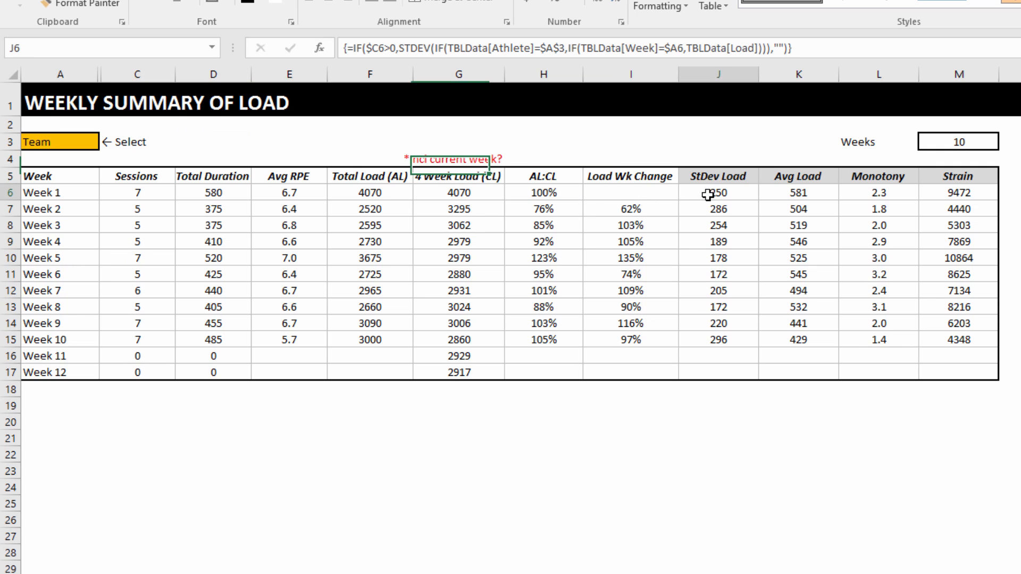
{"action": "left_click", "coordinate": [810, 49]}
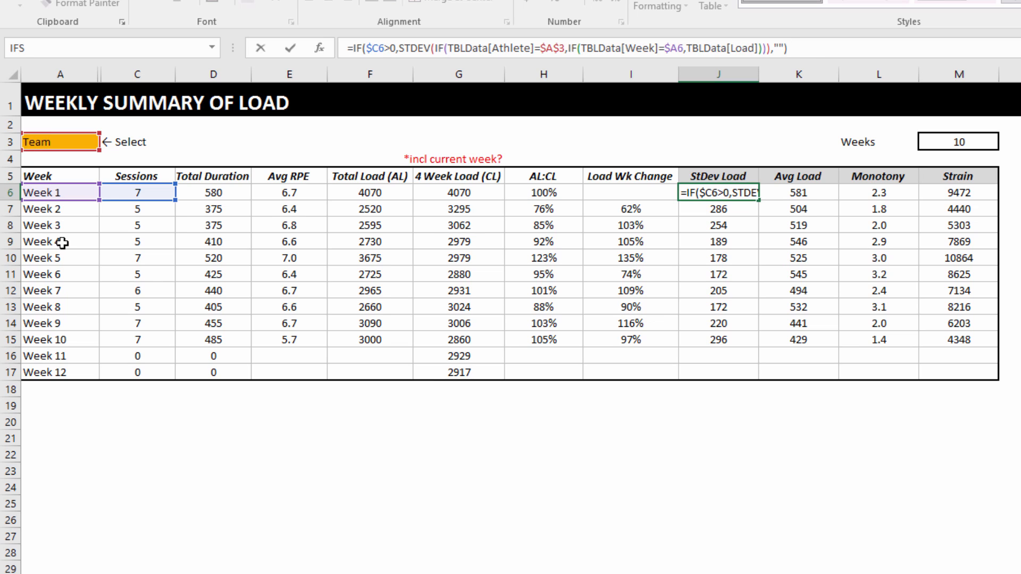
{"action": "key", "text": "ctrl+shift+Return"}
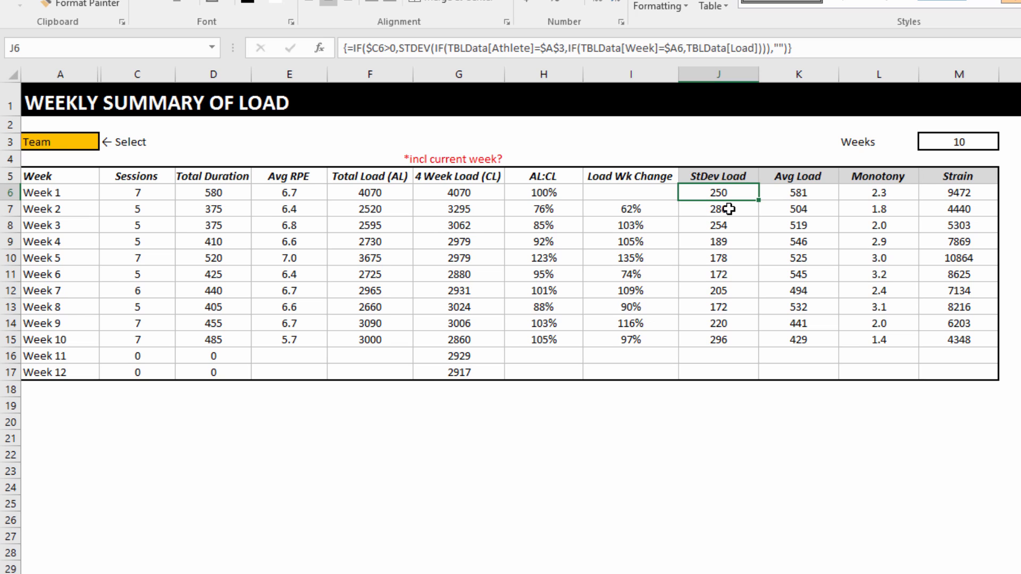
{"action": "left_click", "coordinate": [795, 192]}
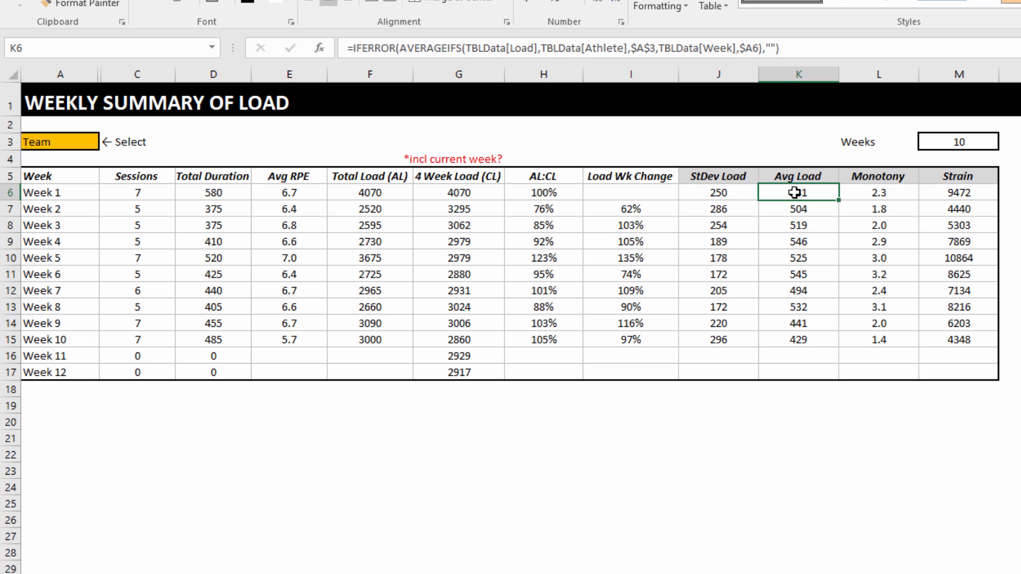
{"action": "left_click", "coordinate": [859, 193]}
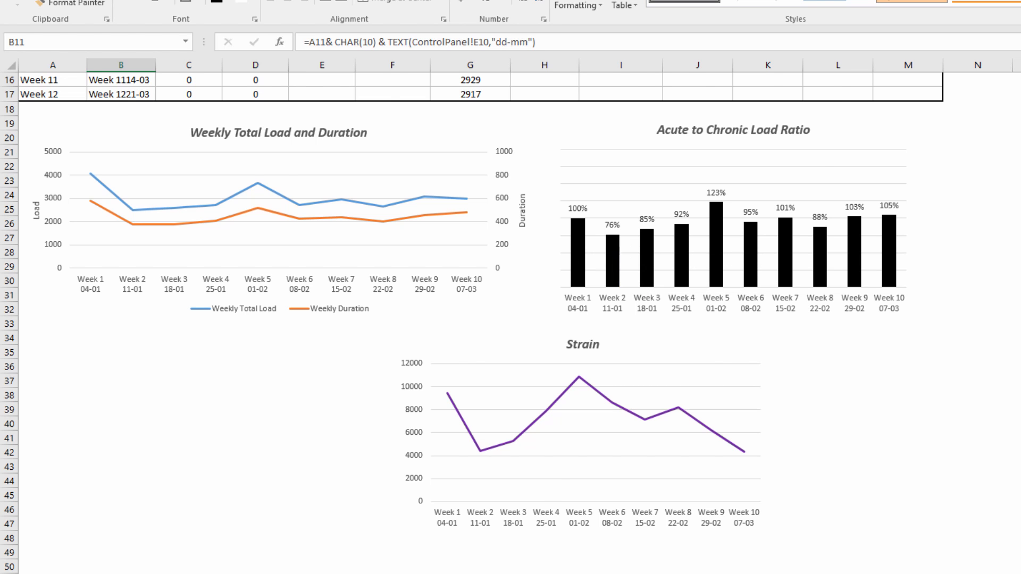
Switch the weekly load summary from Team to one individual athlete and to a second one, comparing the table and charts.
{"action": "scroll", "coordinate": [472, 323], "scroll_direction": "up", "scroll_amount": 3}
{"action": "scroll", "coordinate": [472, 322], "scroll_direction": "up", "scroll_amount": 2}
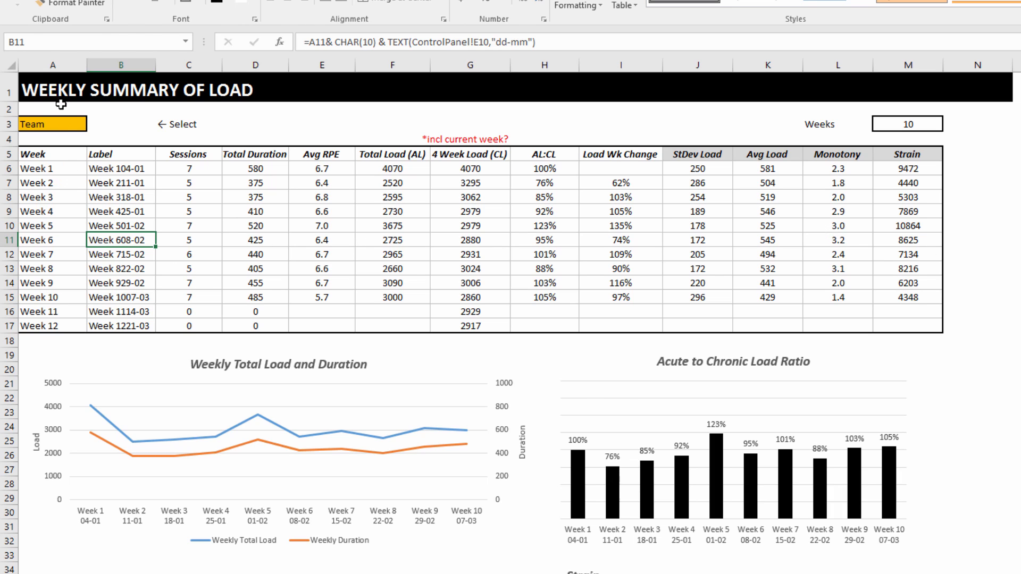
{"action": "left_click", "coordinate": [61, 122]}
{"action": "left_click", "coordinate": [94, 126]}
{"action": "left_click", "coordinate": [71, 146]}
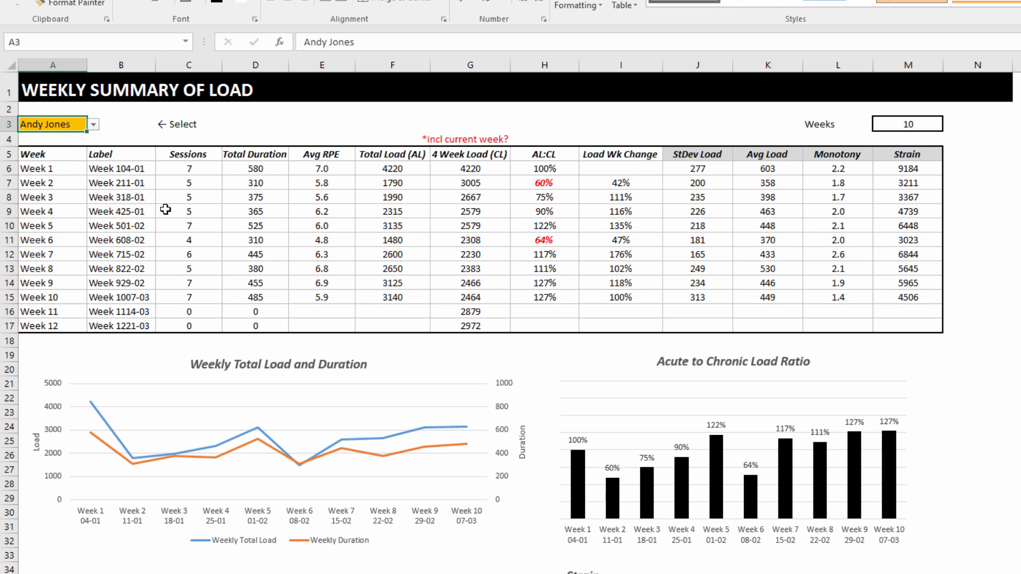
{"action": "left_click", "coordinate": [93, 124]}
{"action": "left_click", "coordinate": [50, 165]}
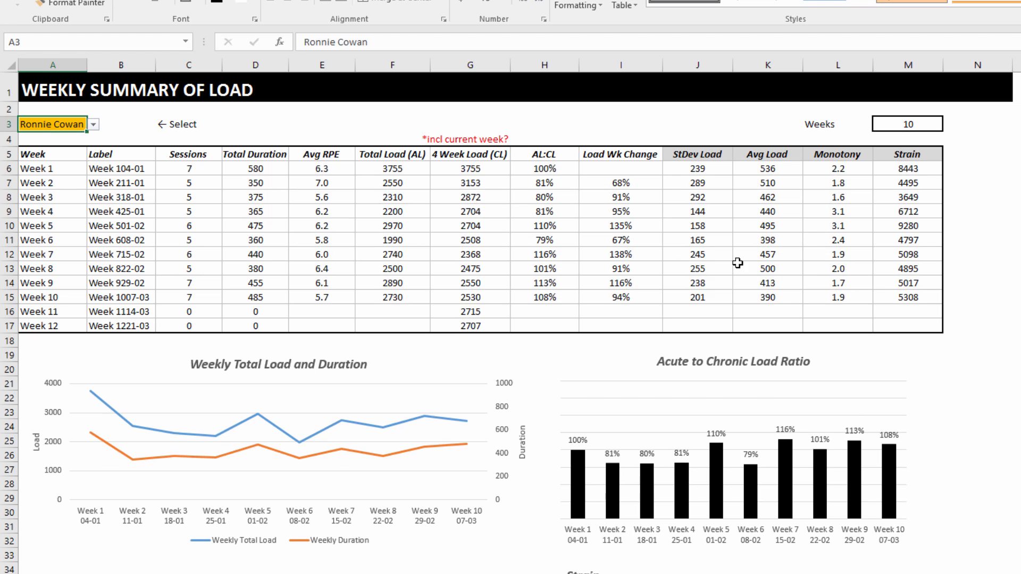
{"action": "scroll", "coordinate": [965, 483], "scroll_direction": "down", "scroll_amount": 3}
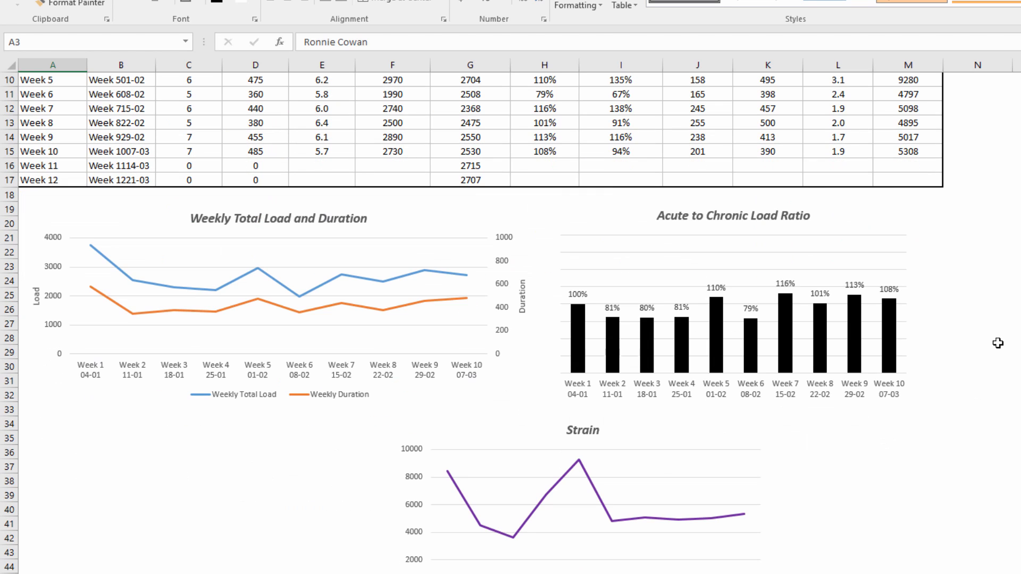
{"action": "scroll", "coordinate": [998, 343], "scroll_direction": "up", "scroll_amount": 3}
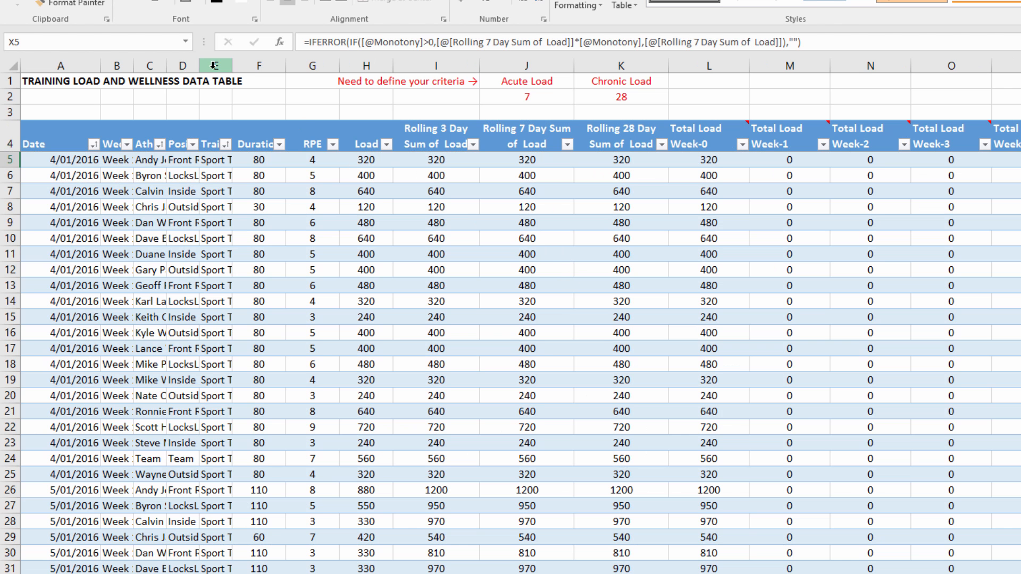
Widen the Week, Athlete, Position and Training Type columns of the data table to fit their contents and examine the first-row Week formula.
{"action": "left_click_drag", "start_coordinate": [215, 65], "coordinate": [178, 63]}
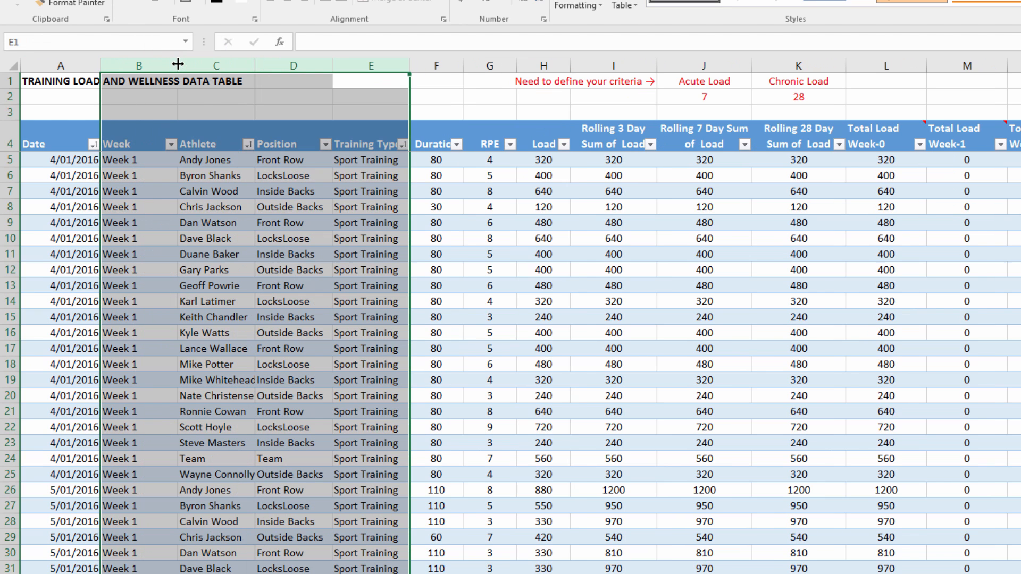
{"action": "left_click", "coordinate": [134, 162]}
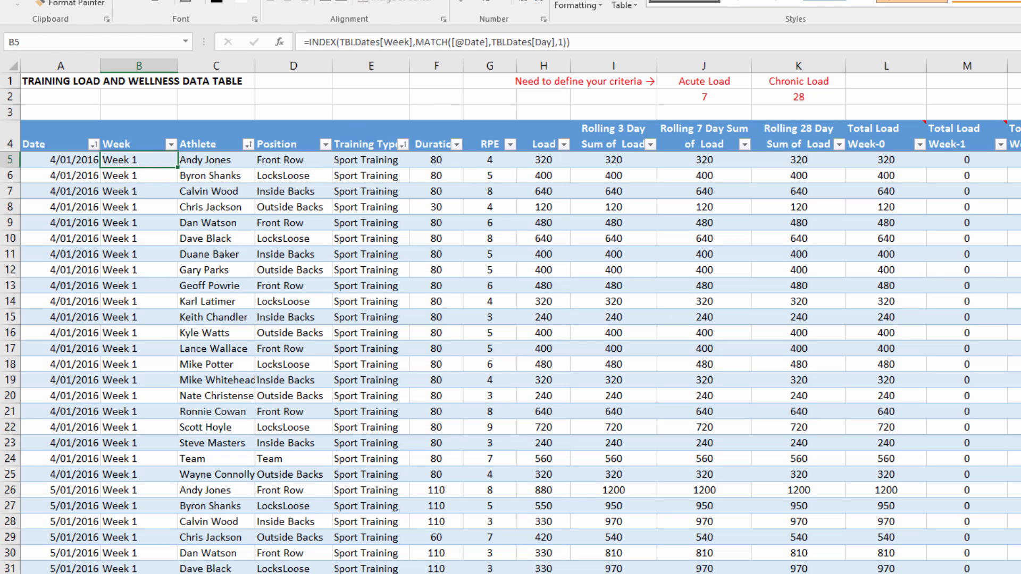
{"action": "scroll", "coordinate": [520, 316], "scroll_direction": "right", "scroll_amount": 5}
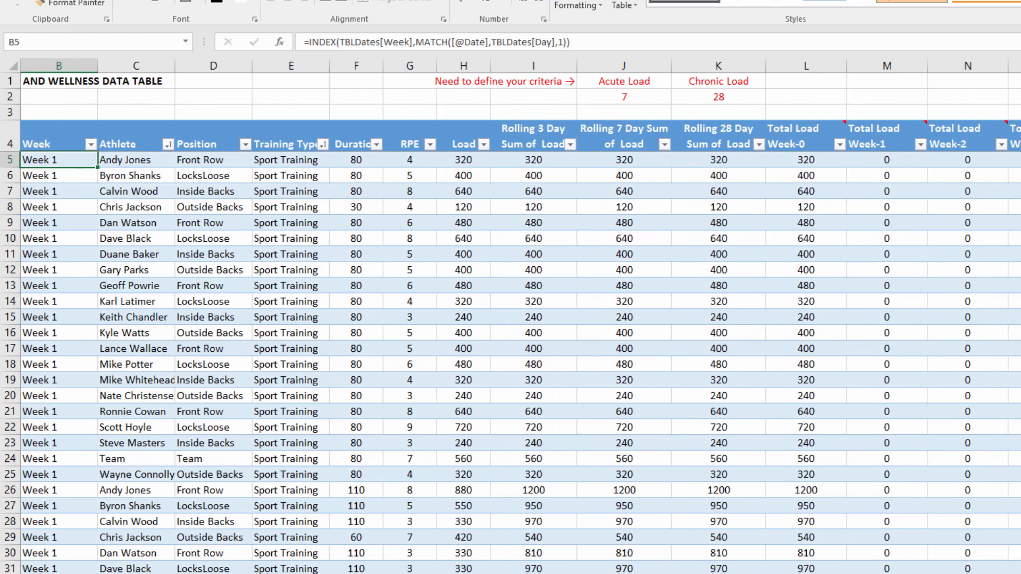
{"action": "scroll", "coordinate": [520, 316], "scroll_direction": "right", "scroll_amount": 3}
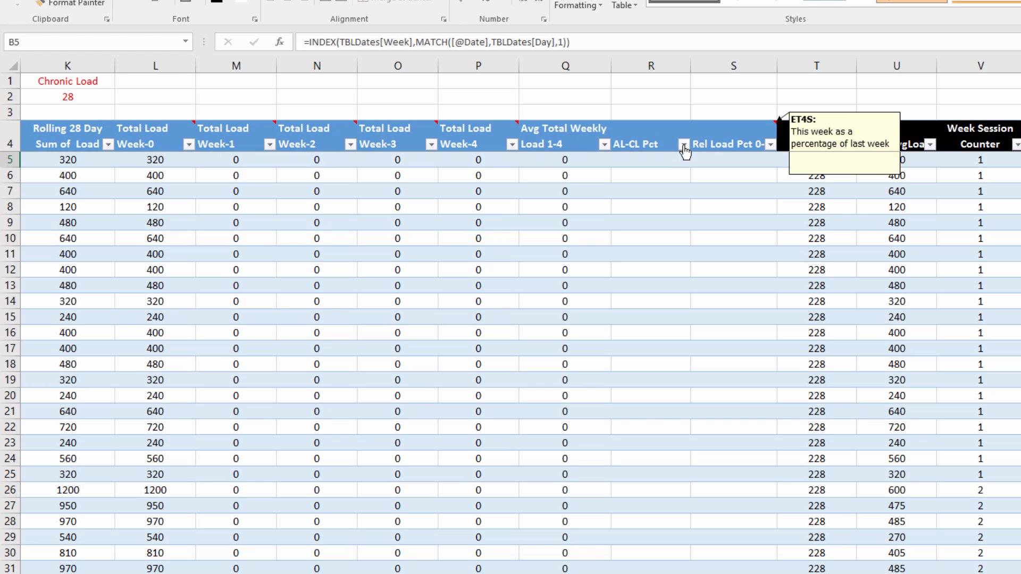
{"action": "mouse_move", "coordinate": [154, 137]}
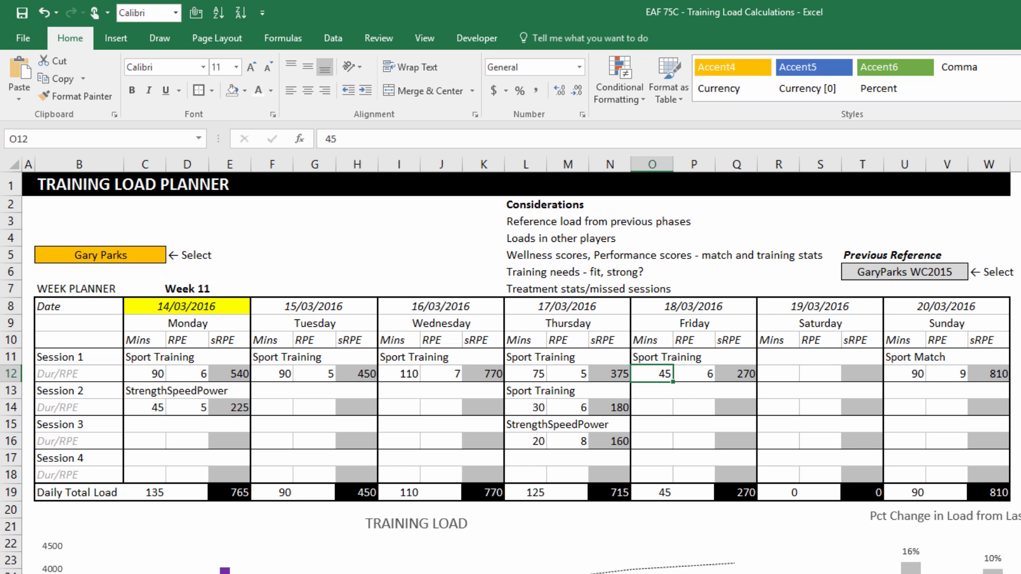
Try a duration of 150 minutes for Friday's Session 1 in the training load planner and undo it.
{"action": "scroll", "coordinate": [715, 314], "scroll_direction": "down", "scroll_amount": 6}
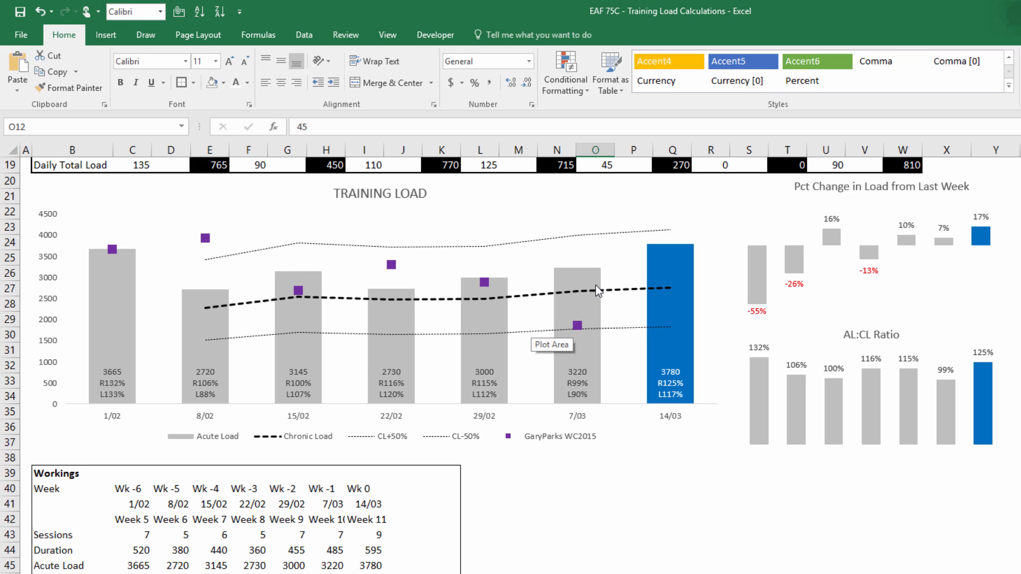
{"action": "mouse_move", "coordinate": [660, 266]}
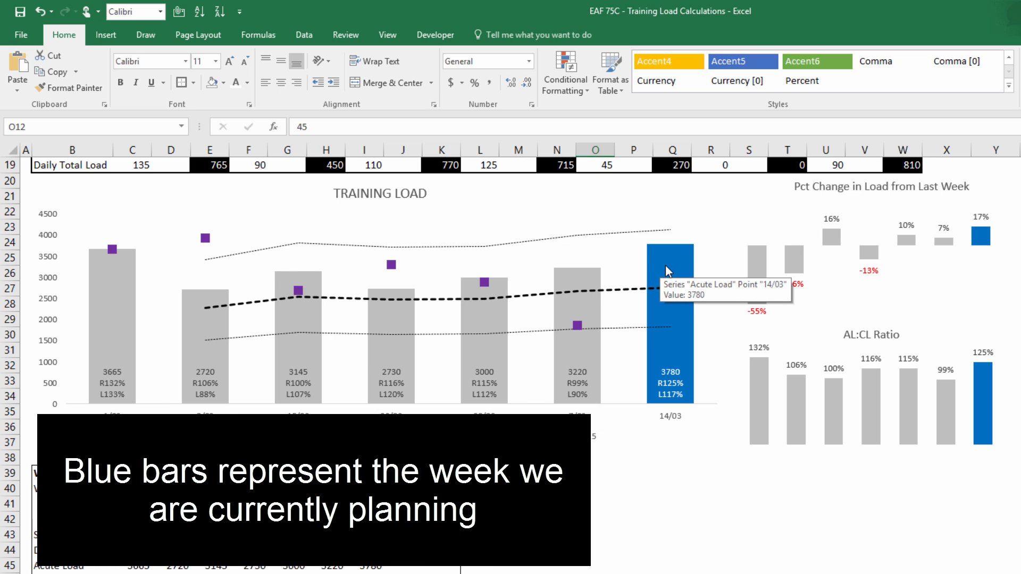
{"action": "scroll", "coordinate": [665, 265], "scroll_direction": "up", "scroll_amount": 5}
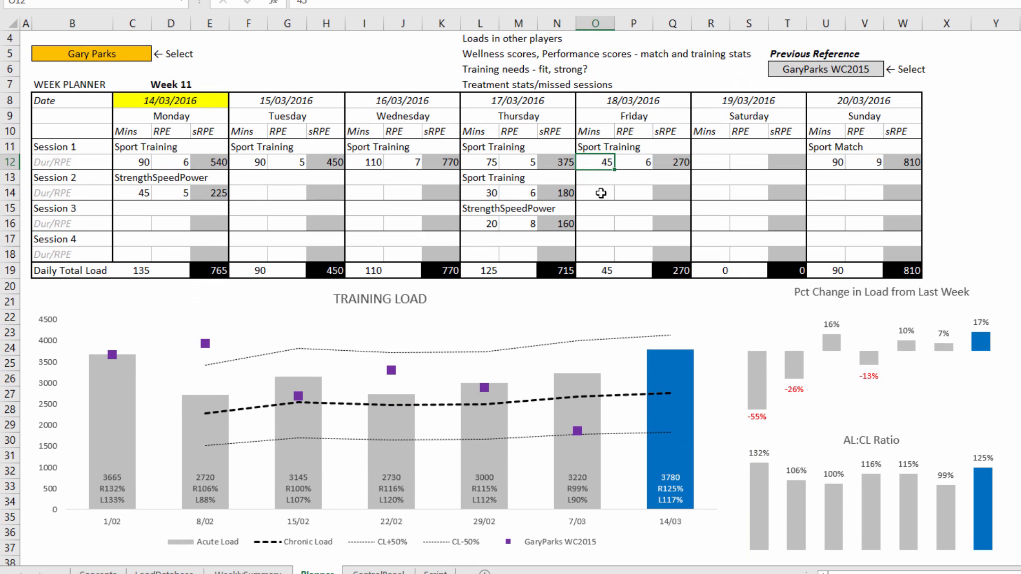
{"action": "left_click", "coordinate": [601, 277]}
{"action": "left_click", "coordinate": [599, 166]}
{"action": "type", "text": "150"}
{"action": "key", "text": "Return"}
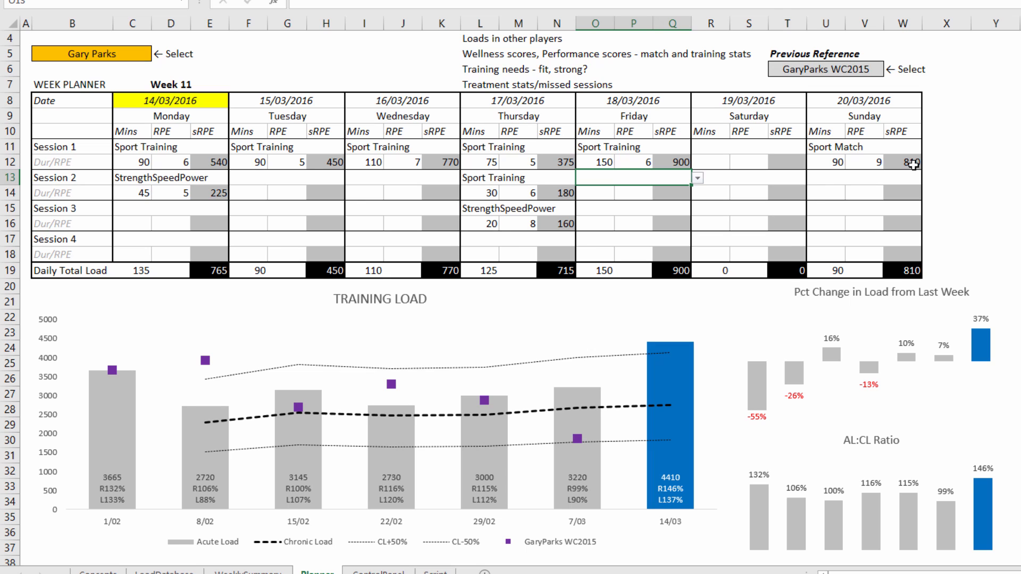
{"action": "key", "text": "ctrl+z"}
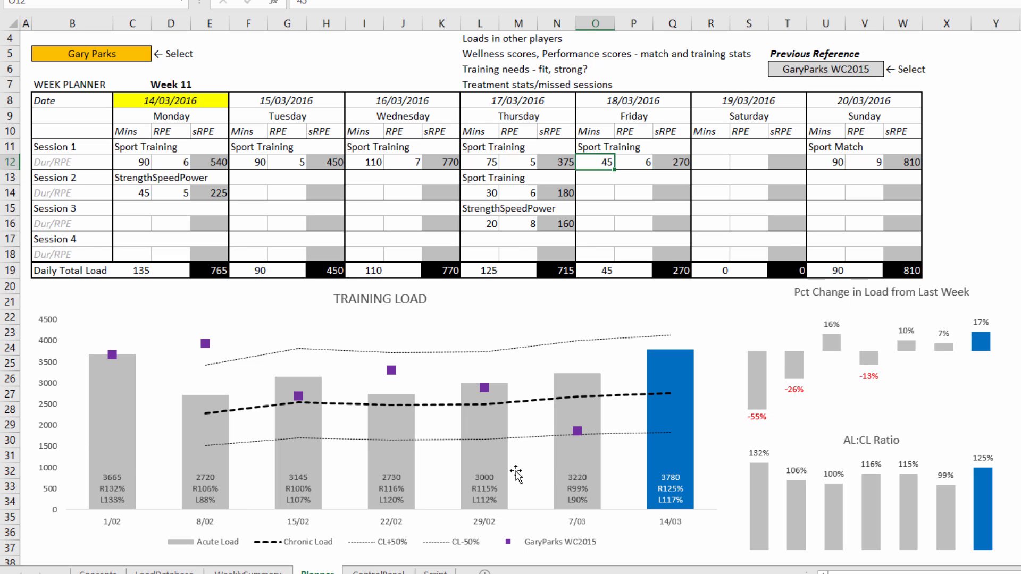
Examine the Training Load chart's chronic load line, its plus and minus 50% bounds, and the labels on the planned week's bar.
{"action": "mouse_move", "coordinate": [210, 443]}
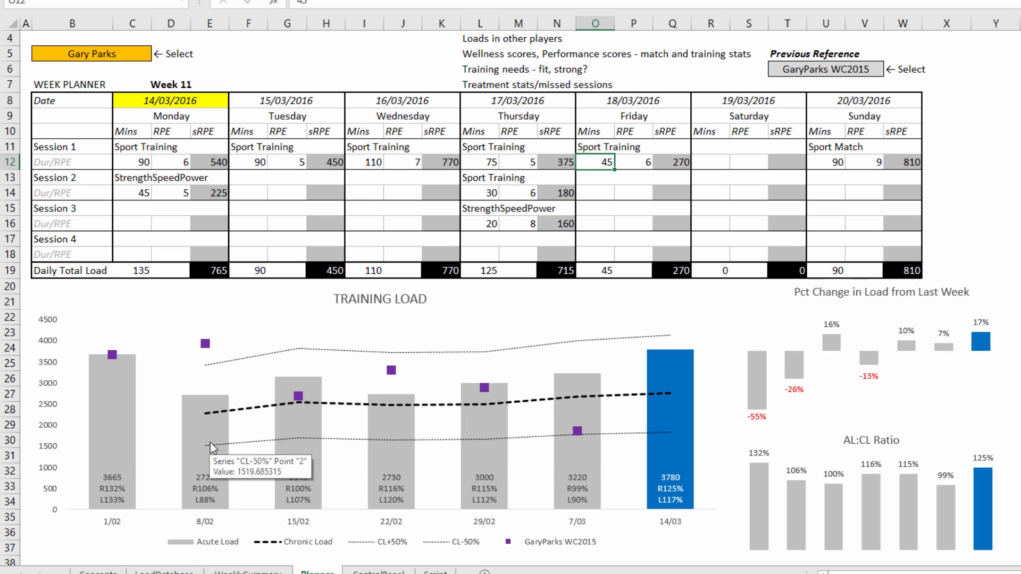
{"action": "mouse_move", "coordinate": [674, 407]}
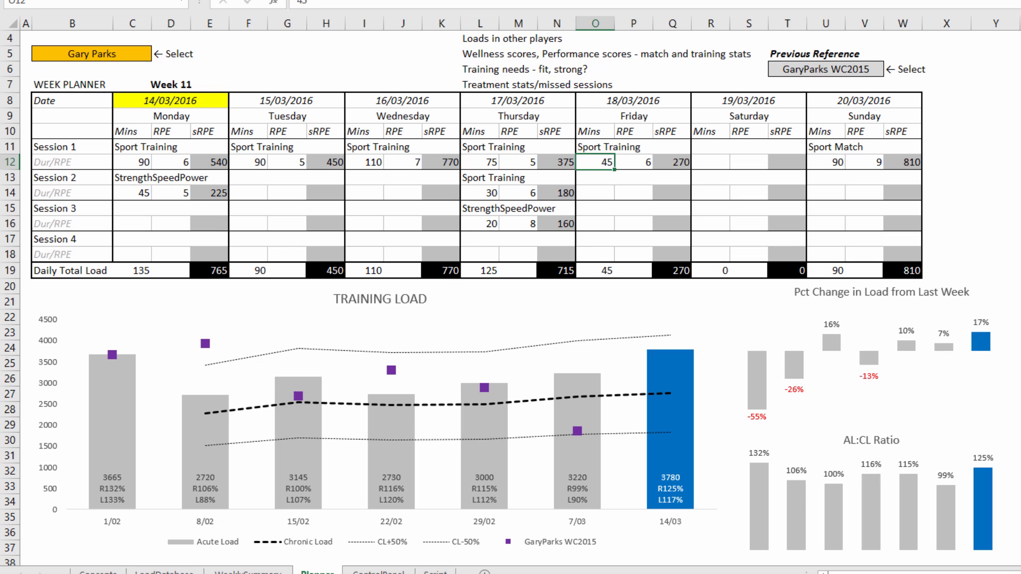
{"action": "scroll", "coordinate": [298, 235], "scroll_direction": "down", "scroll_amount": 3}
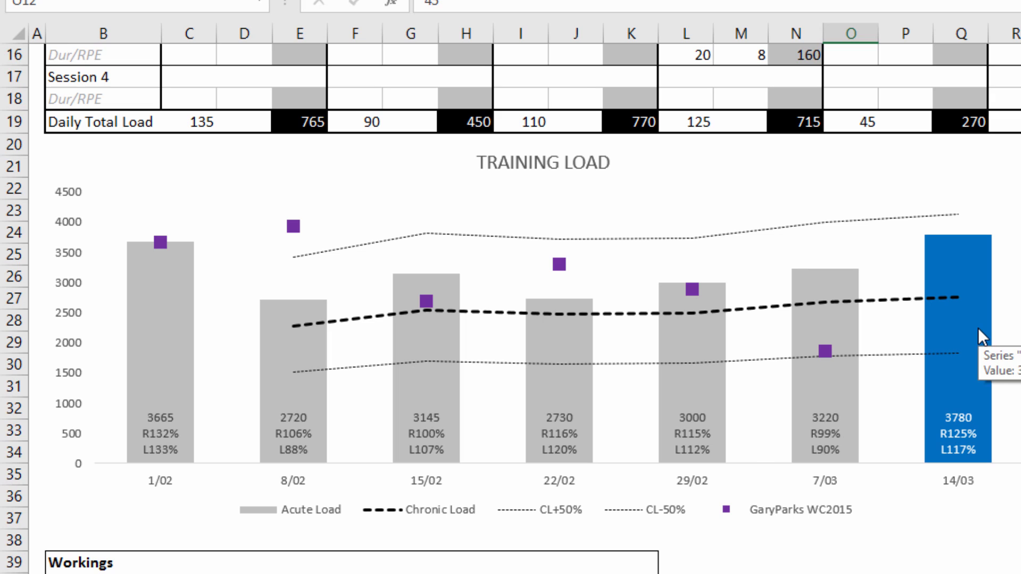
{"action": "mouse_move", "coordinate": [857, 393]}
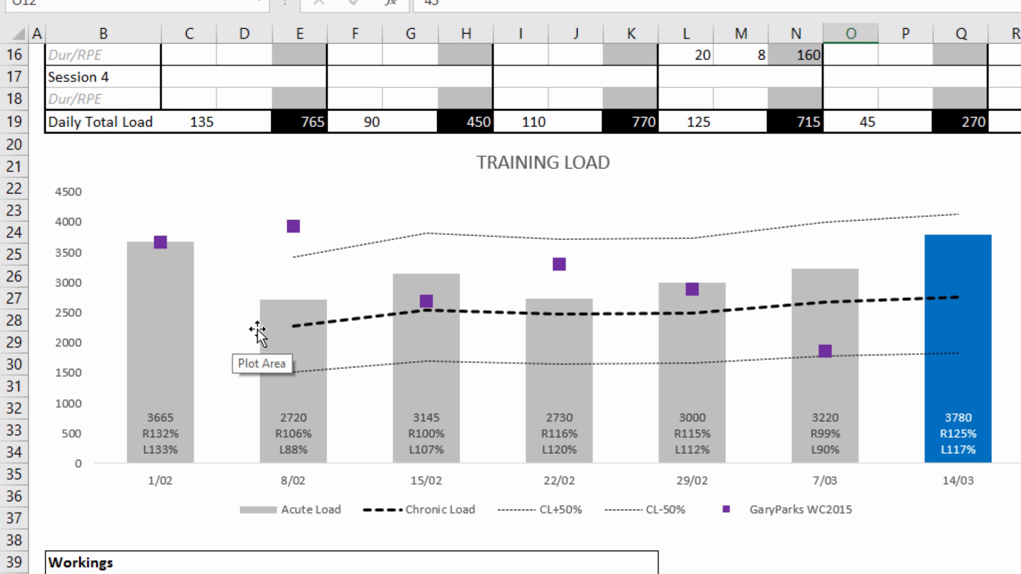
{"action": "mouse_move", "coordinate": [302, 323]}
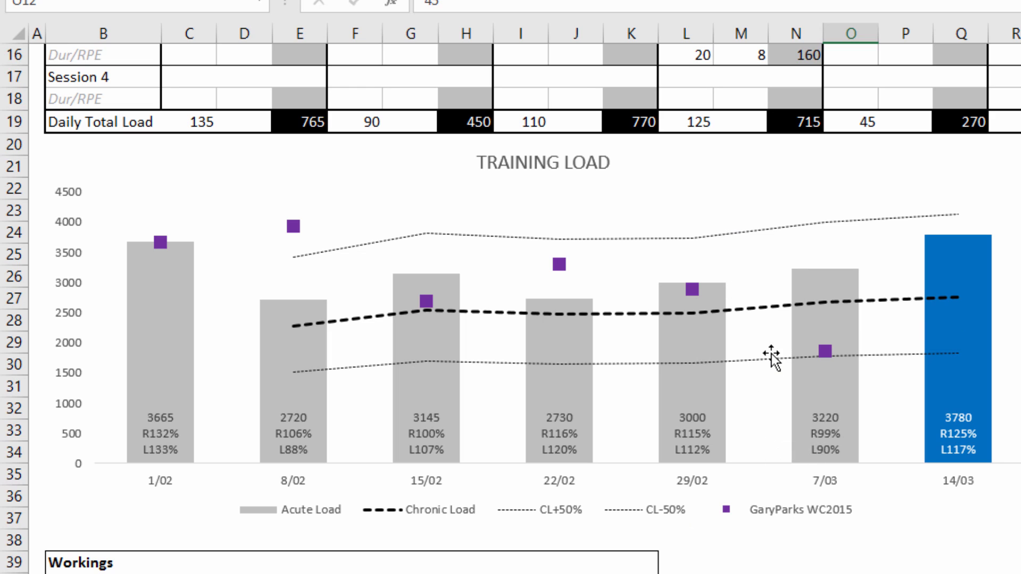
{"action": "mouse_move", "coordinate": [769, 364]}
{"action": "mouse_move", "coordinate": [806, 226]}
{"action": "mouse_move", "coordinate": [976, 250]}
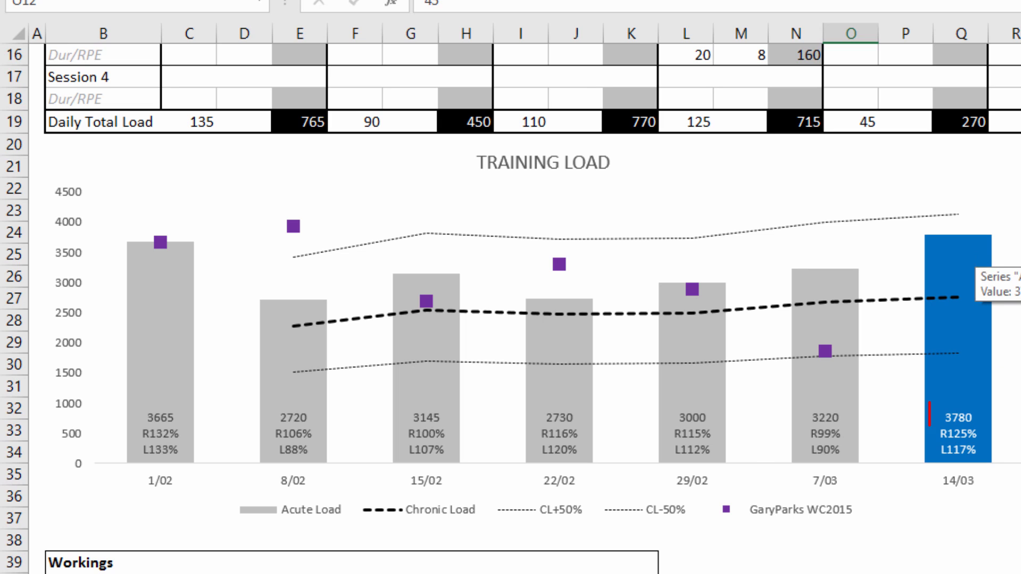
{"action": "mouse_move", "coordinate": [988, 429]}
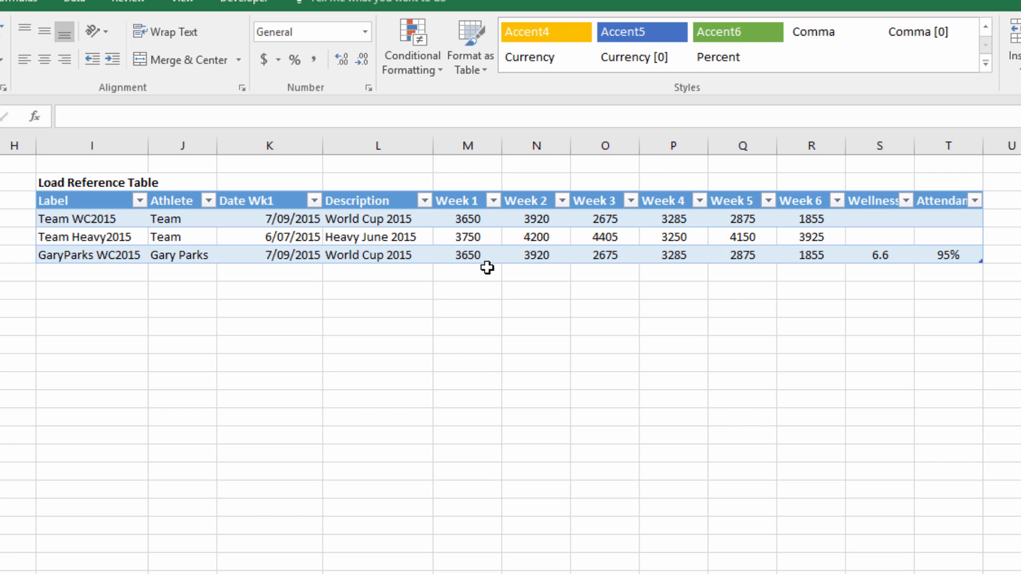
Set Week 3 to 3000 in the individual athlete's World Cup 2015 reference row and check the planner's Training Load chart.
{"action": "left_click", "coordinate": [608, 254]}
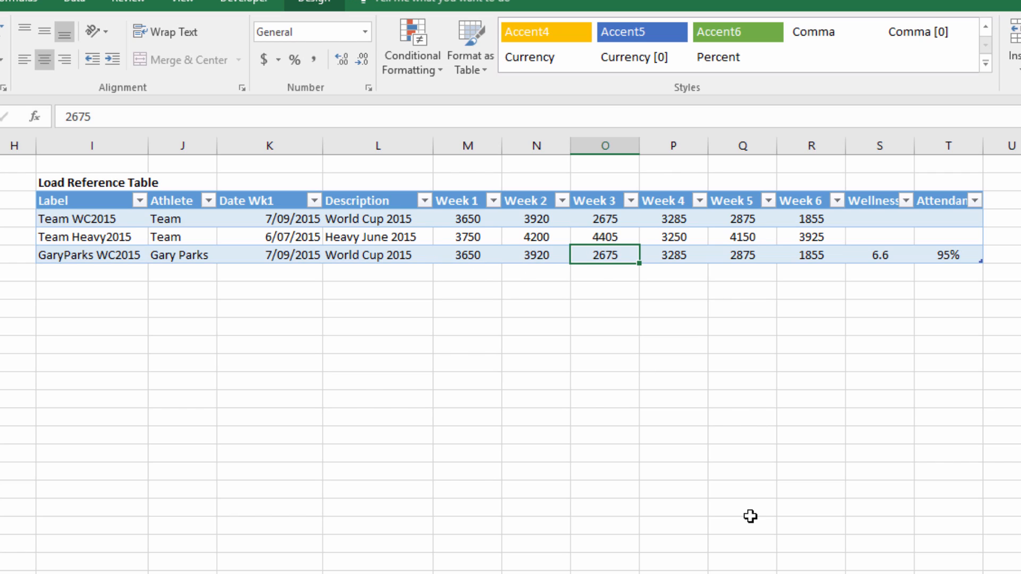
{"action": "type", "text": "3000"}
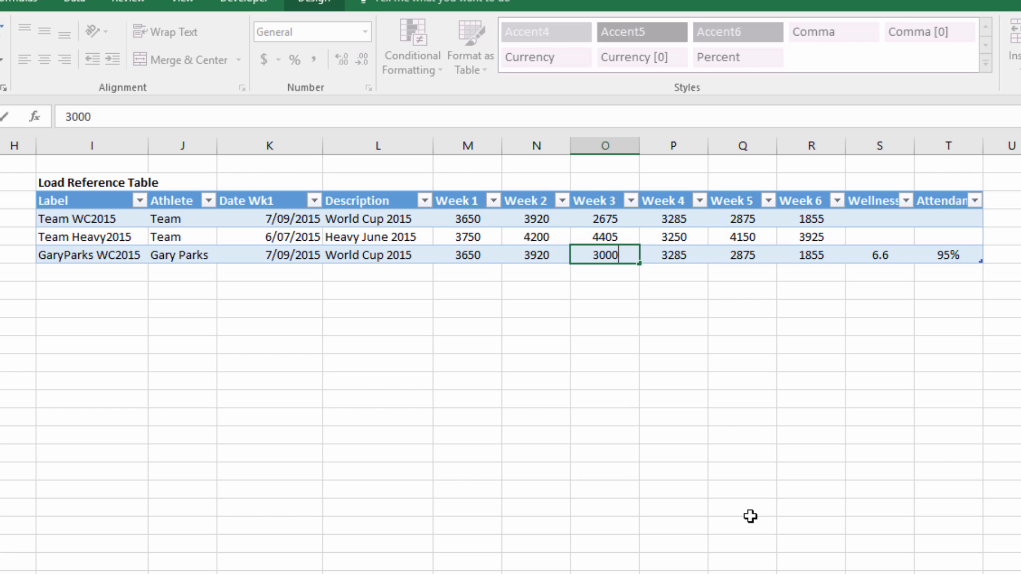
{"action": "key", "text": "Return"}
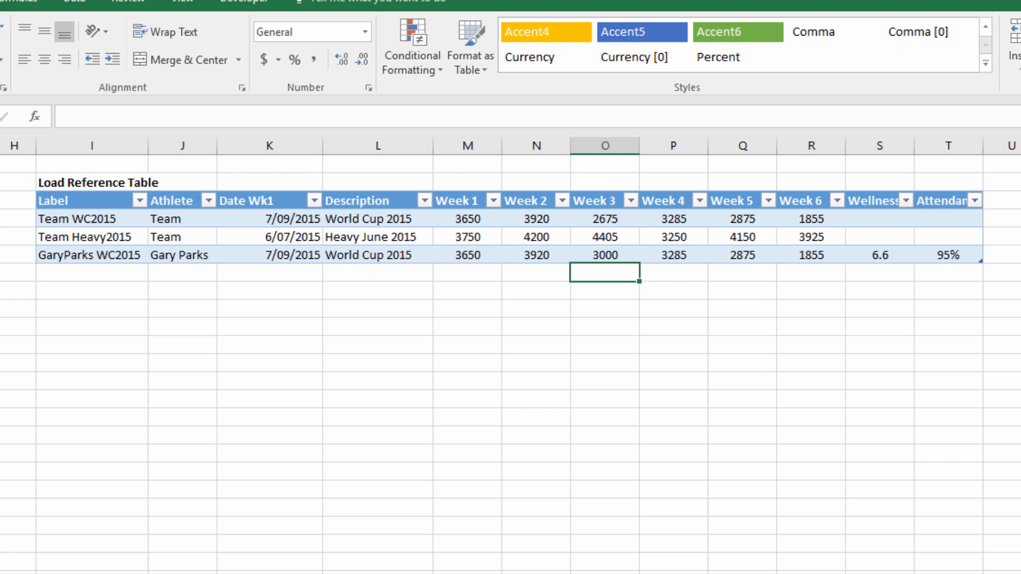
{"action": "key", "text": "ctrl+Page_Up"}
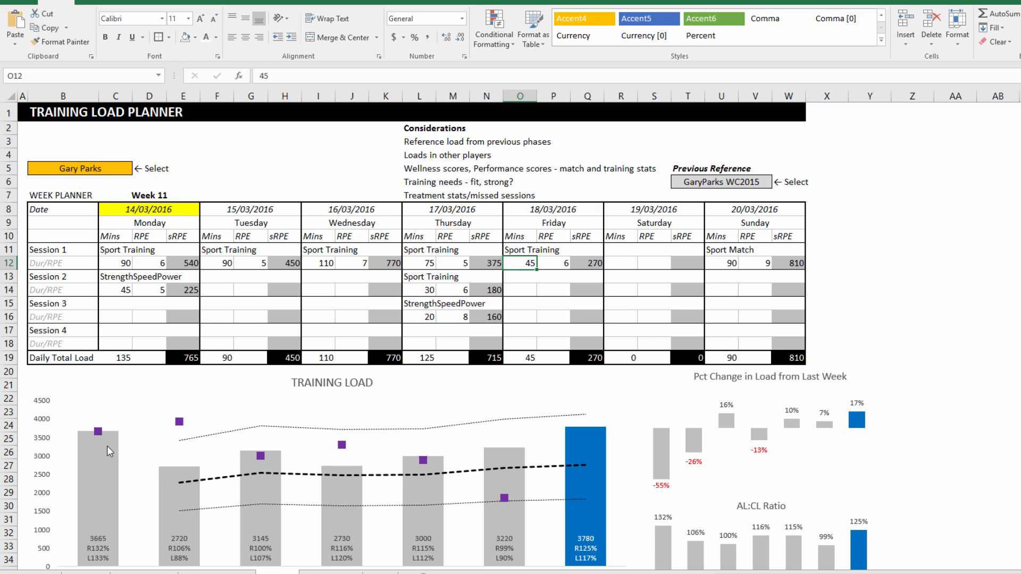
{"action": "scroll", "coordinate": [137, 434], "scroll_direction": "down", "scroll_amount": 2}
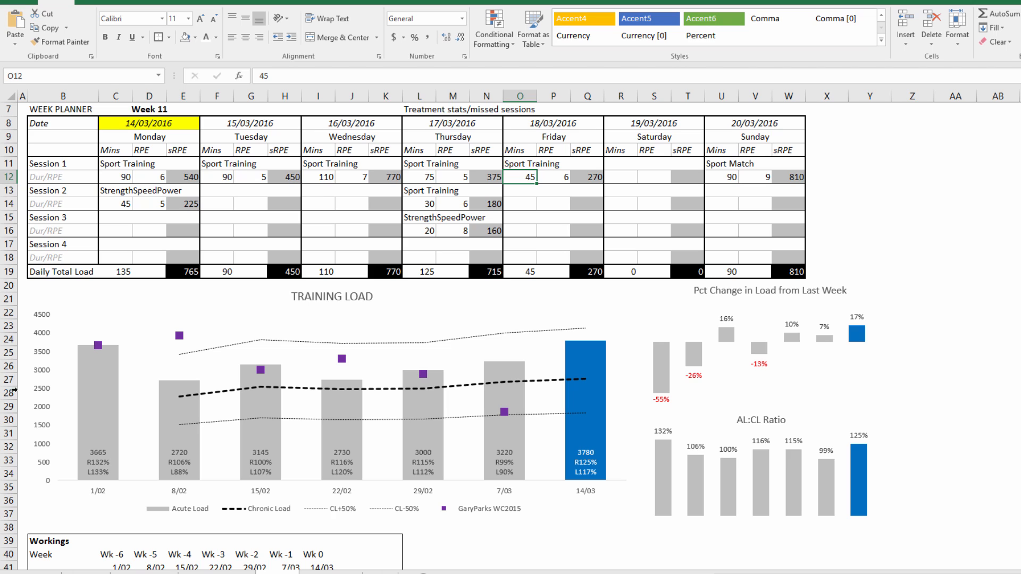
{"action": "mouse_move", "coordinate": [103, 349]}
{"action": "scroll", "coordinate": [974, 274], "scroll_direction": "up", "scroll_amount": 2}
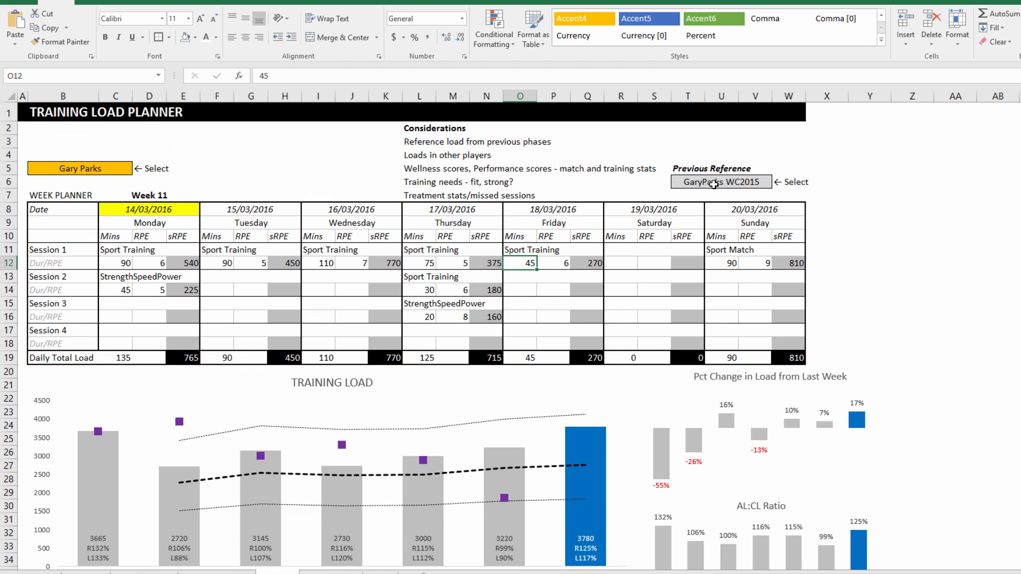
Set the planner's Previous Reference to Team WC2015, change it to Team Heavy2015, and check the chart's reference markers.
{"action": "left_click", "coordinate": [732, 181]}
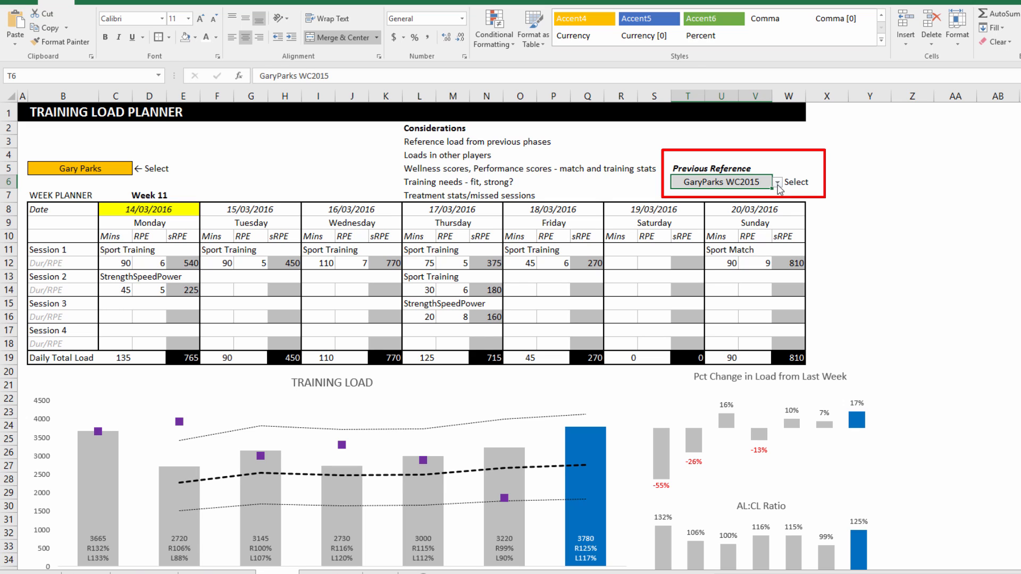
{"action": "left_click", "coordinate": [777, 184]}
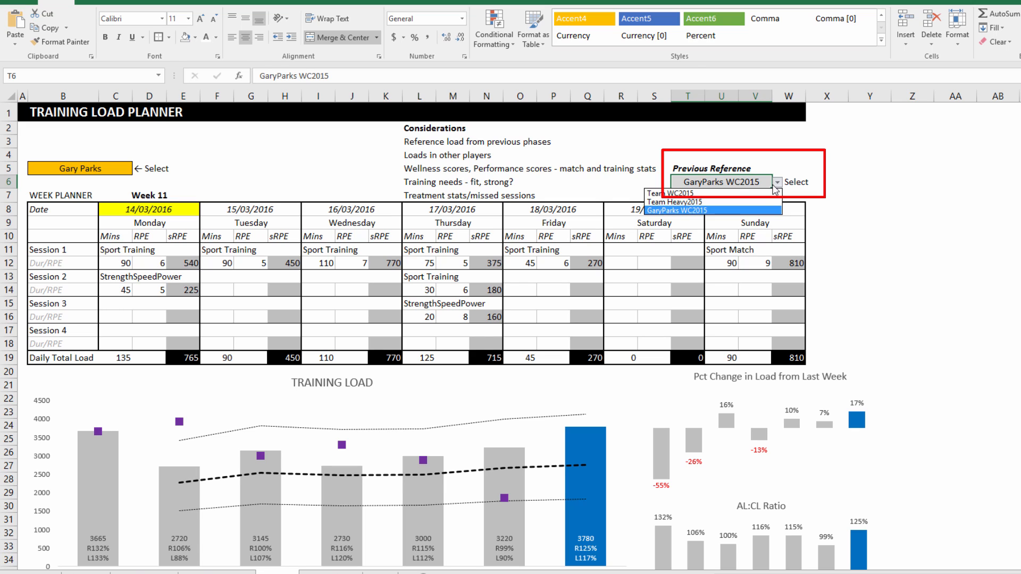
{"action": "left_click", "coordinate": [739, 194]}
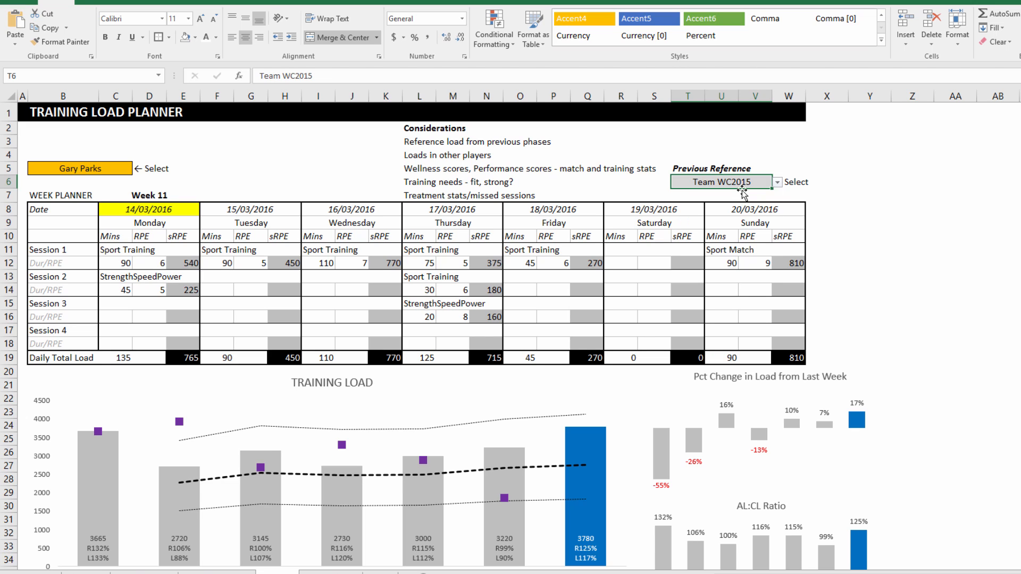
{"action": "left_click", "coordinate": [778, 183]}
{"action": "left_click", "coordinate": [712, 202]}
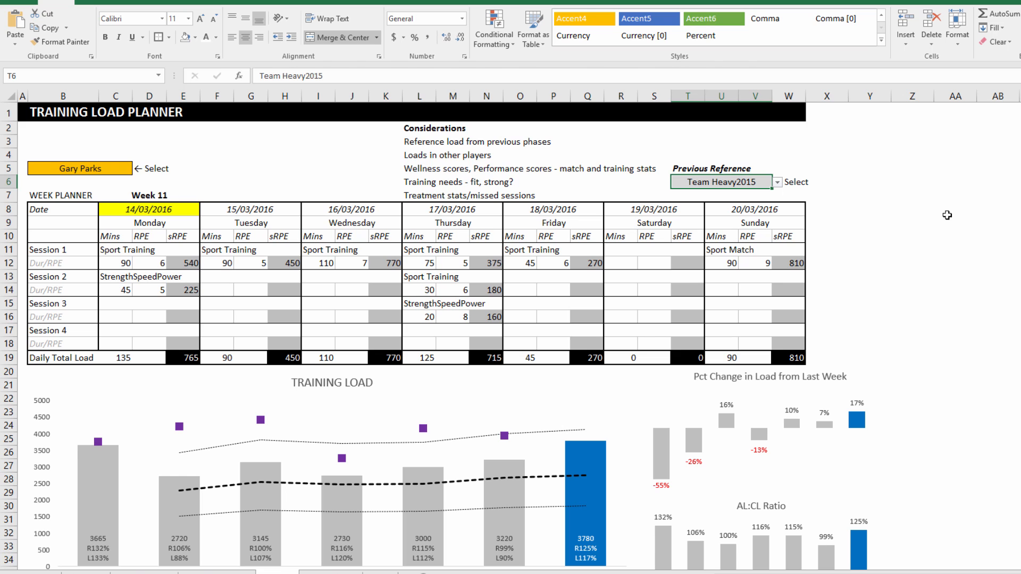
{"action": "scroll", "coordinate": [947, 215], "scroll_direction": "down", "scroll_amount": 2}
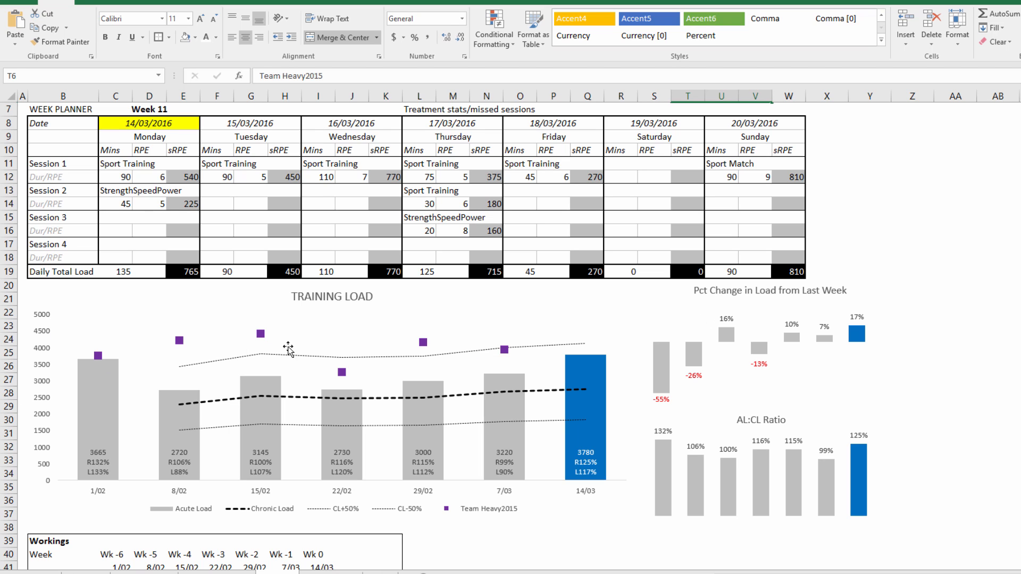
Review the planner's Considerations list from reference load from previous phases through training needs.
{"action": "scroll", "coordinate": [912, 356], "scroll_direction": "up", "scroll_amount": 2}
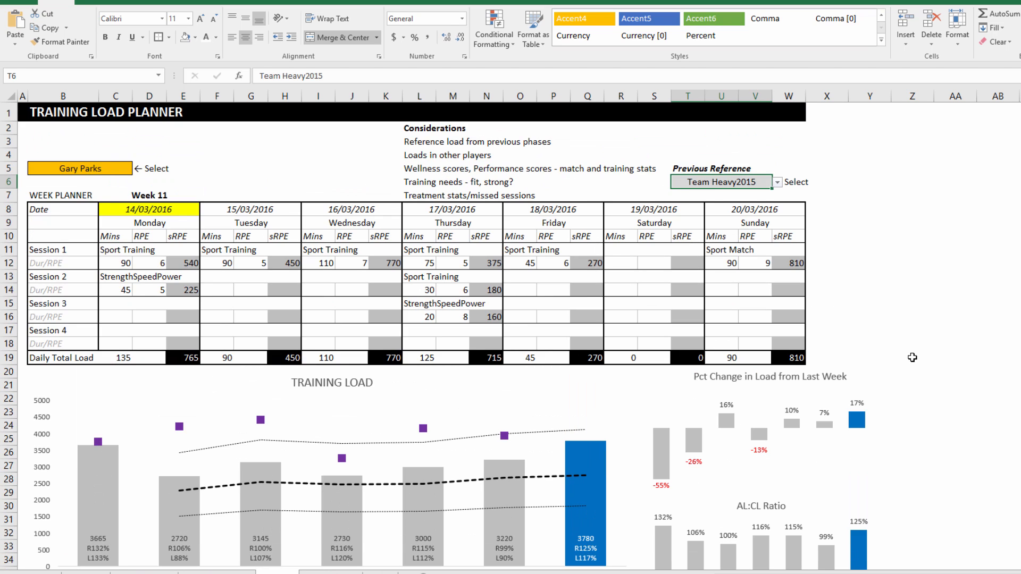
{"action": "left_click", "coordinate": [414, 140]}
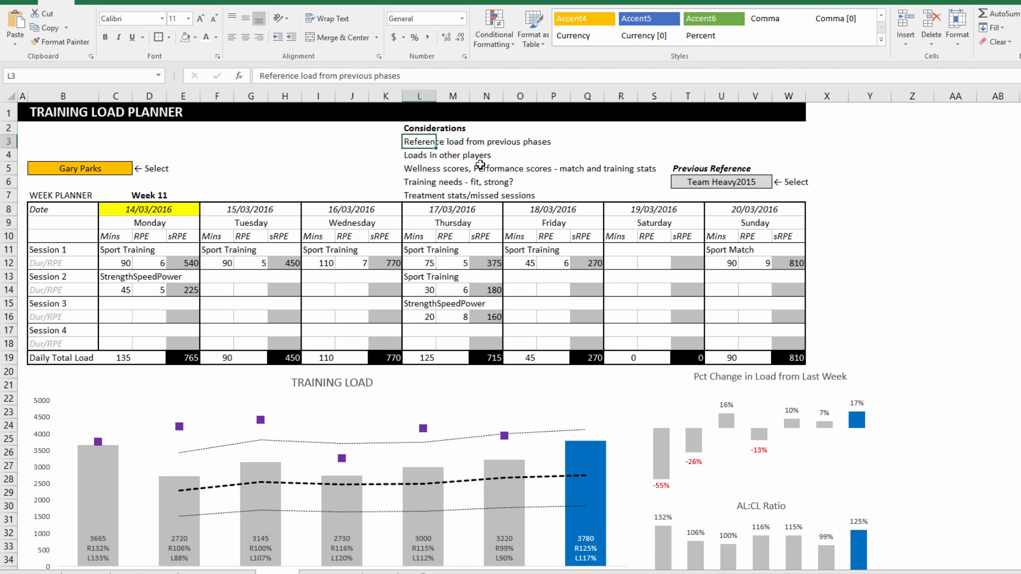
{"action": "left_click", "coordinate": [417, 155]}
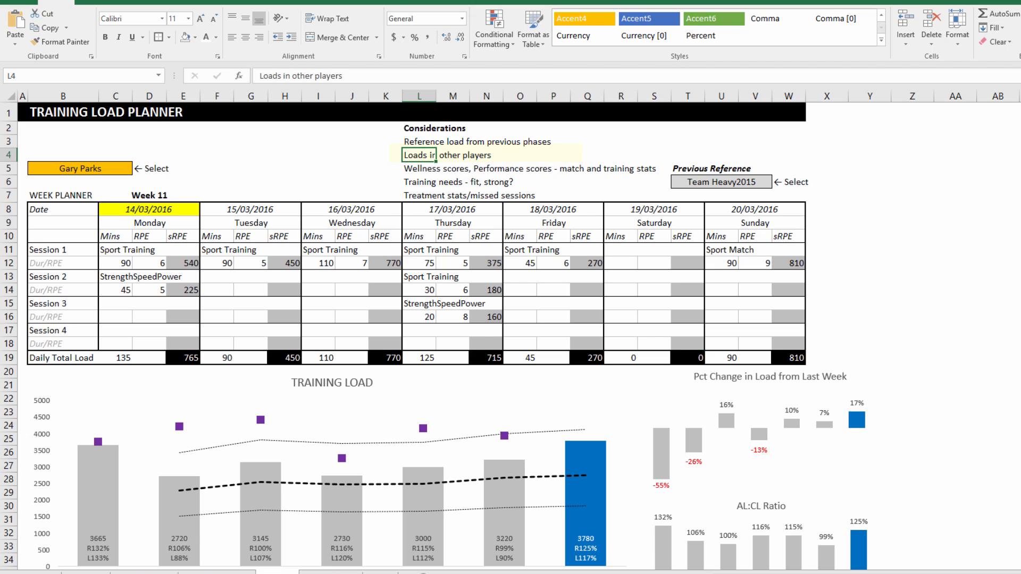
{"action": "left_click", "coordinate": [795, 151]}
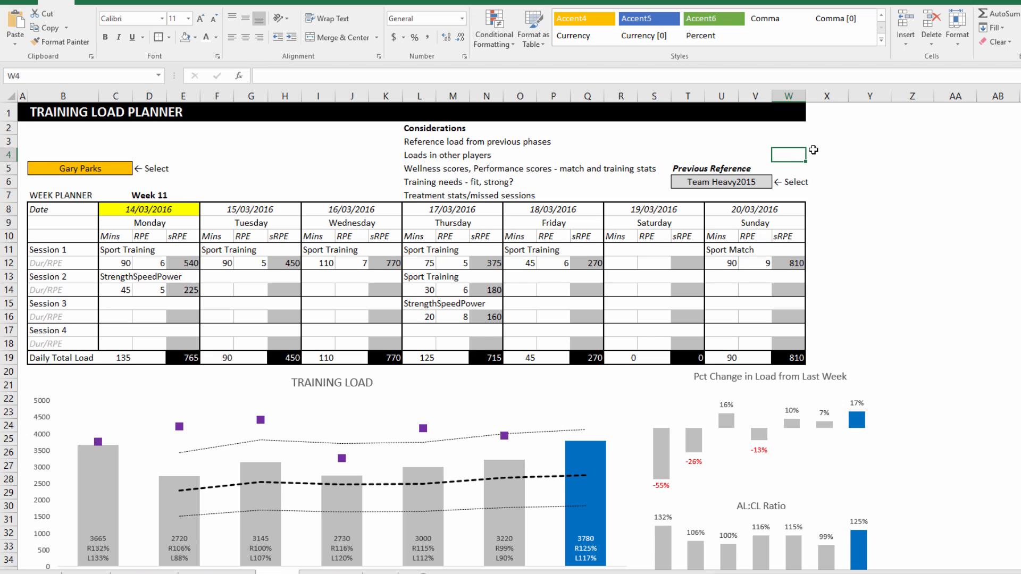
{"action": "left_click", "coordinate": [380, 169]}
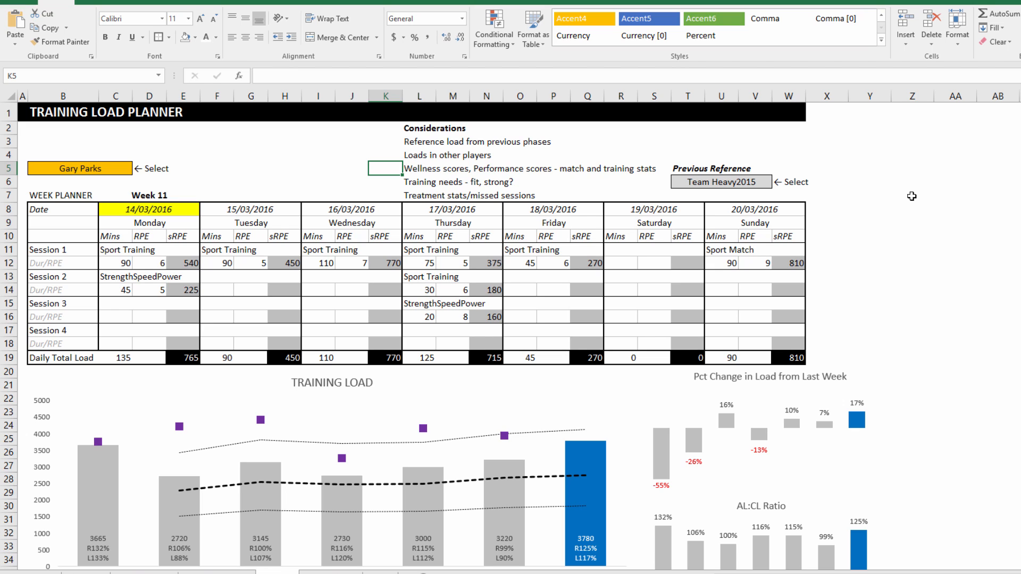
{"action": "key", "text": "Down"}
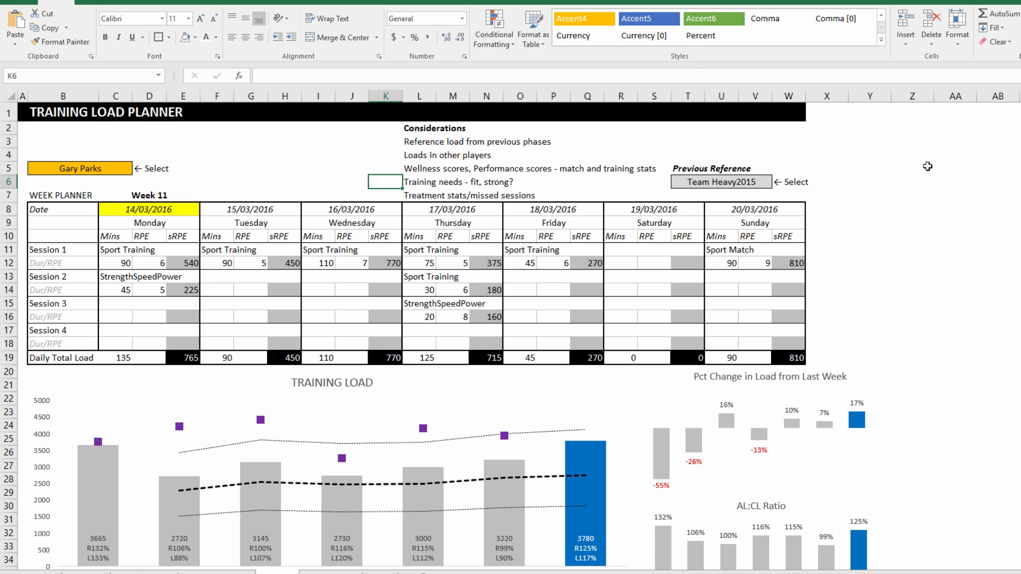
Delete Thursday's Session 3 StrengthSpeedPower entry along with its duration and RPE in the week planner.
{"action": "left_click", "coordinate": [426, 301]}
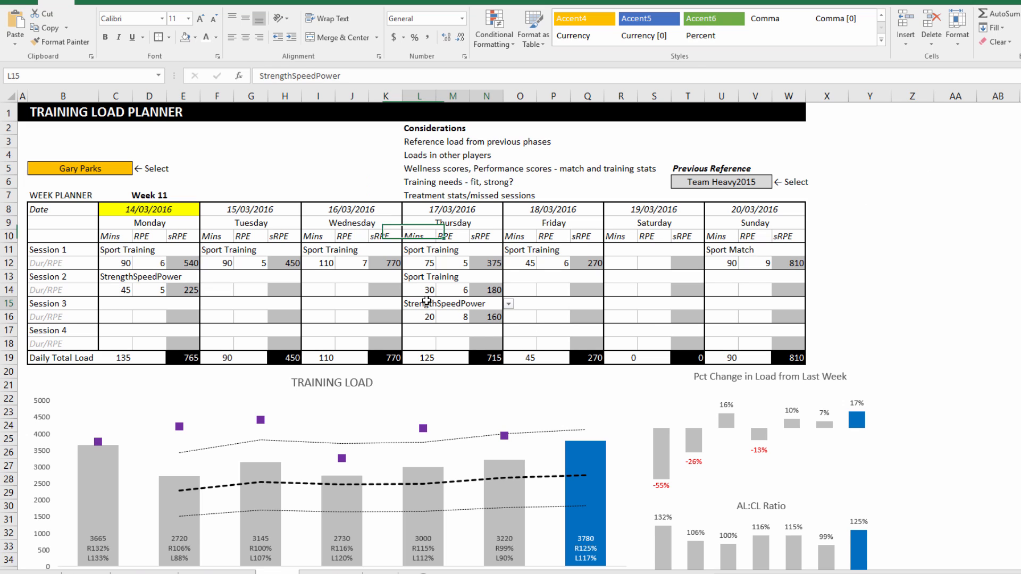
{"action": "key", "text": "Delete"}
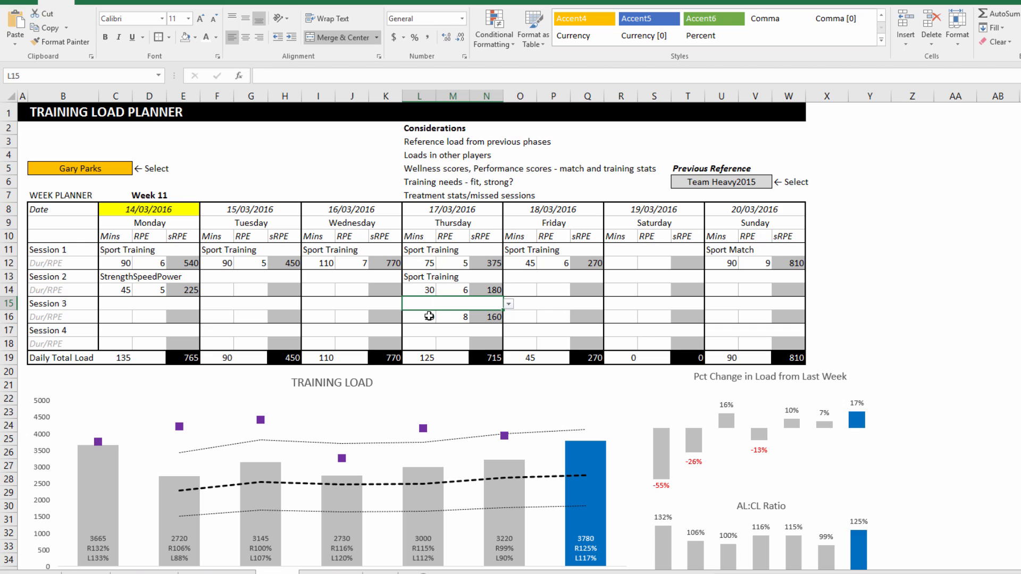
{"action": "left_click_drag", "start_coordinate": [427, 317], "coordinate": [451, 318]}
{"action": "key", "text": "Delete"}
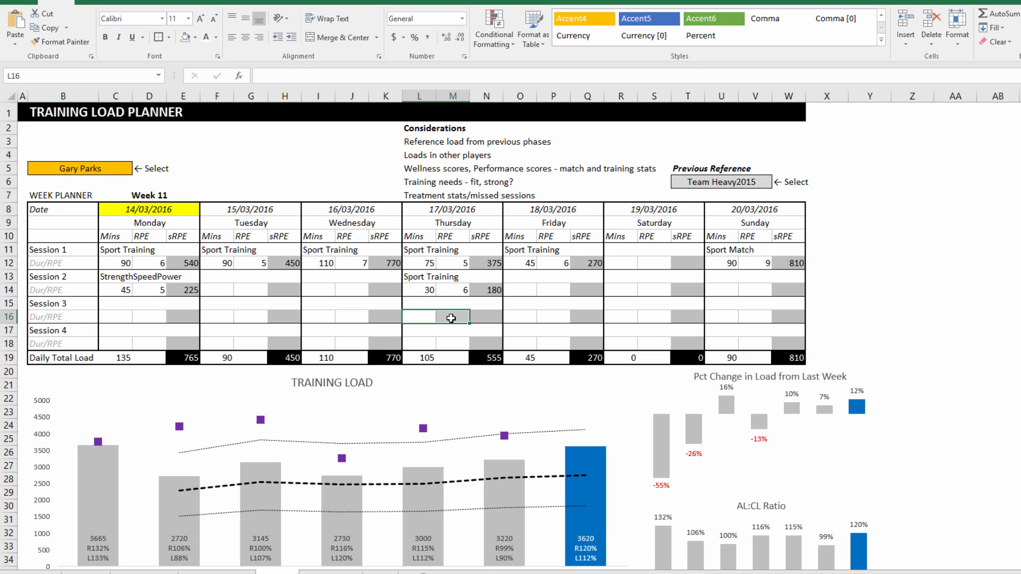
Review the training needs and treatment stats/missed sessions considerations against the planned week's load charts.
{"action": "left_click", "coordinate": [429, 301]}
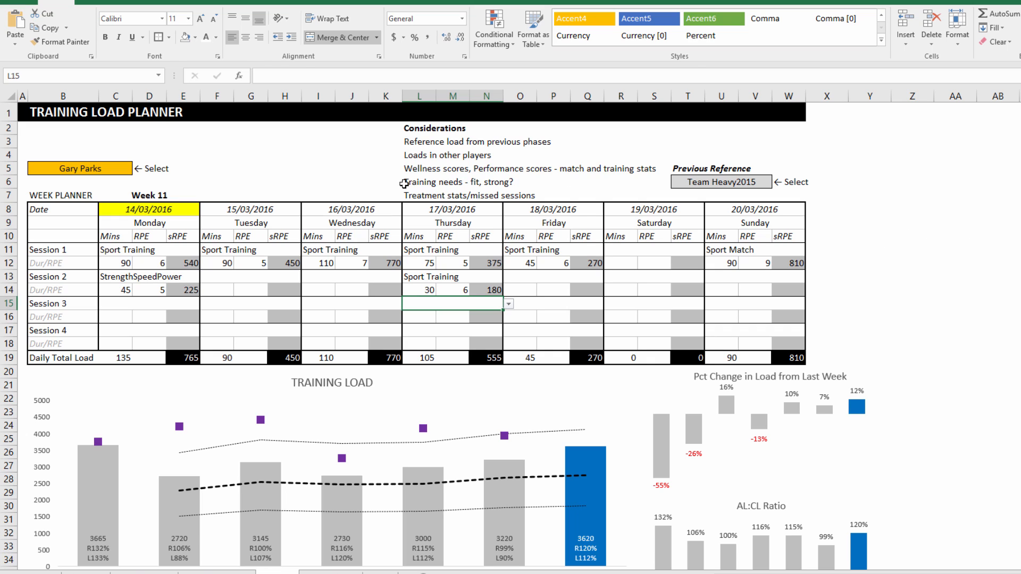
{"action": "left_click", "coordinate": [378, 182]}
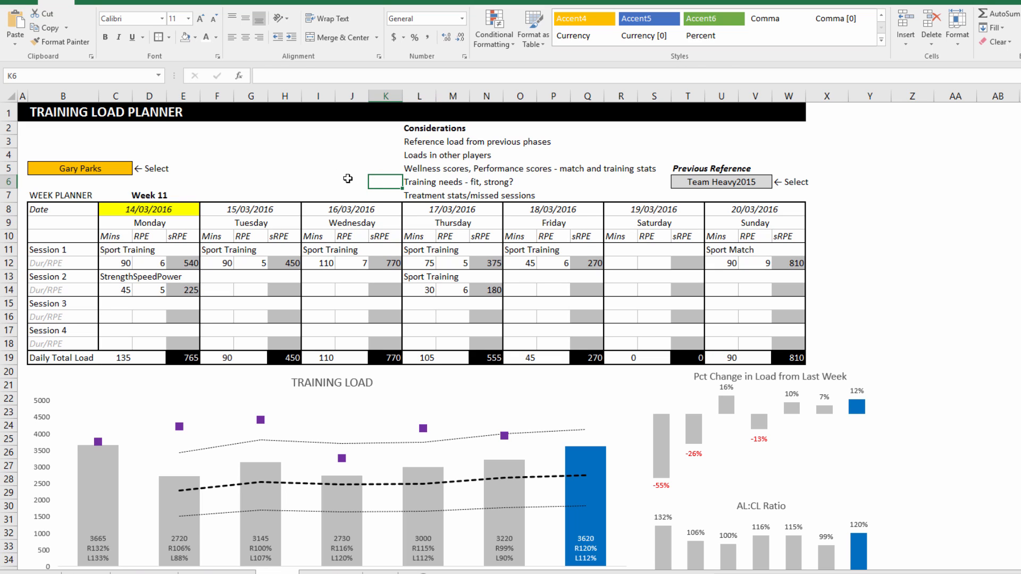
{"action": "left_click", "coordinate": [428, 194]}
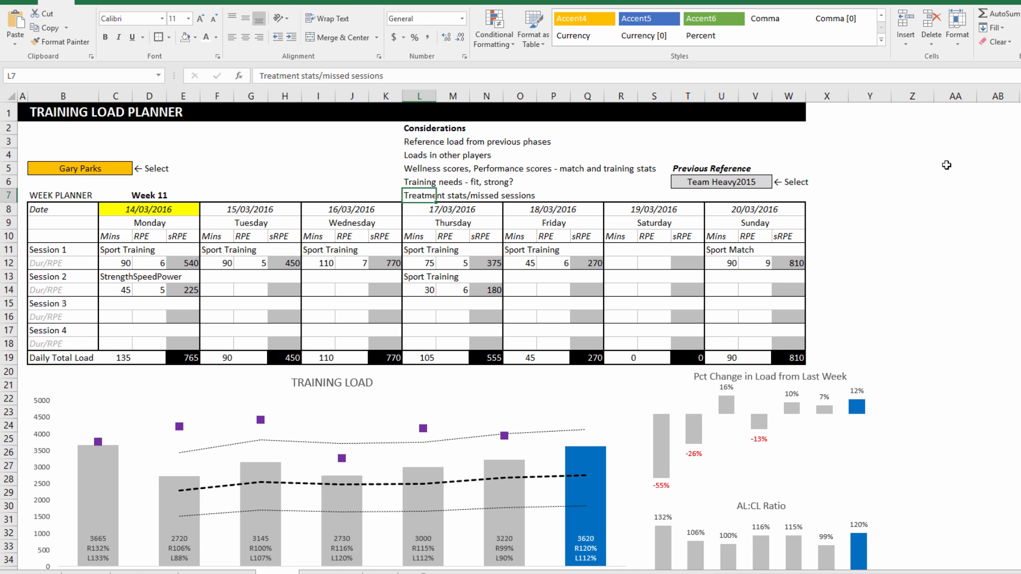
{"action": "scroll", "coordinate": [946, 165], "scroll_direction": "down", "scroll_amount": 3}
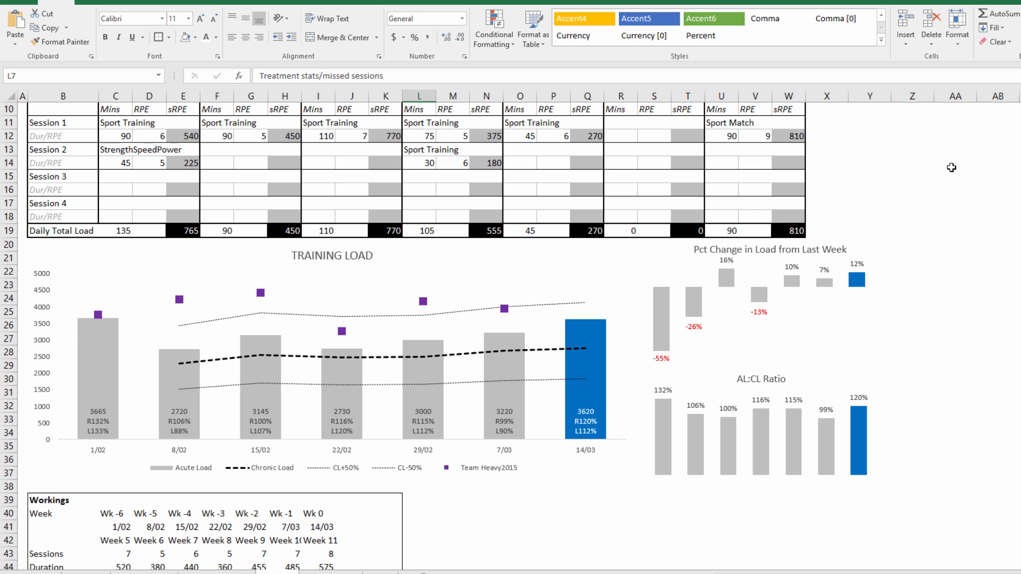
{"action": "scroll", "coordinate": [951, 168], "scroll_direction": "up", "scroll_amount": 2}
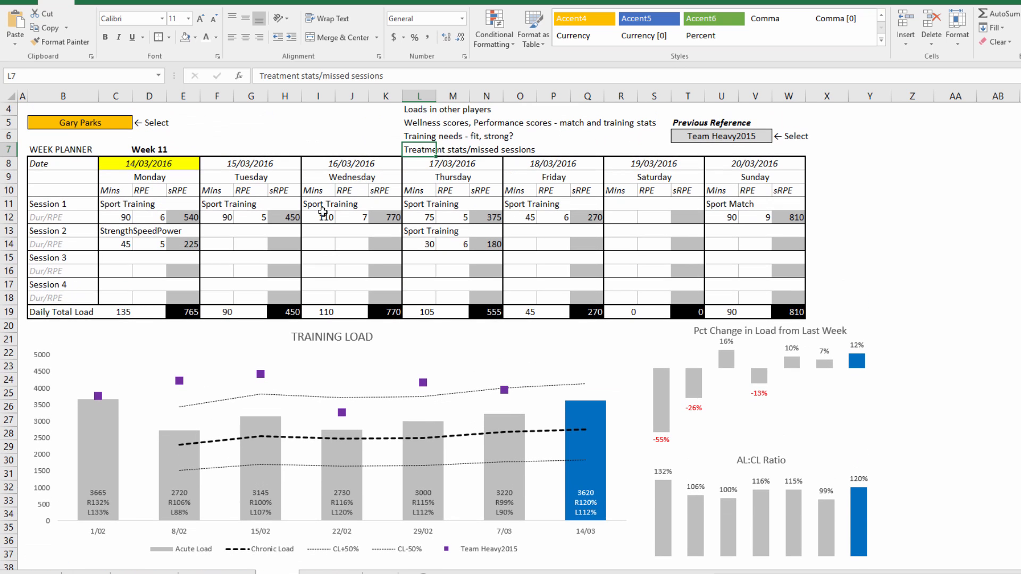
{"action": "left_click", "coordinate": [322, 218]}
{"action": "type", "text": "90"}
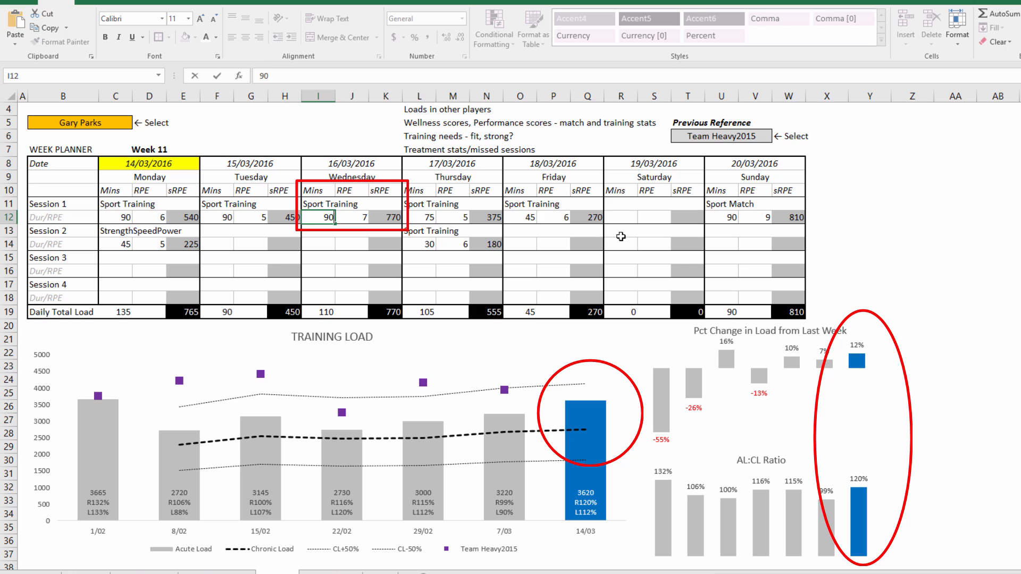
{"action": "key", "text": "Return"}
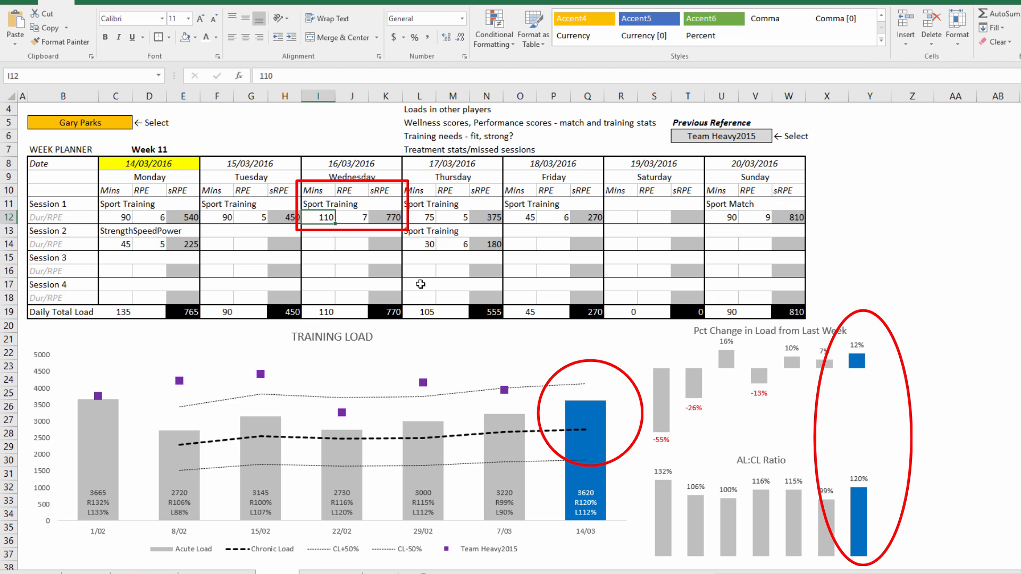
Set the RPE of Wednesday's Session 1 to 5 and check the planned week's load charts.
{"action": "left_click", "coordinate": [355, 218]}
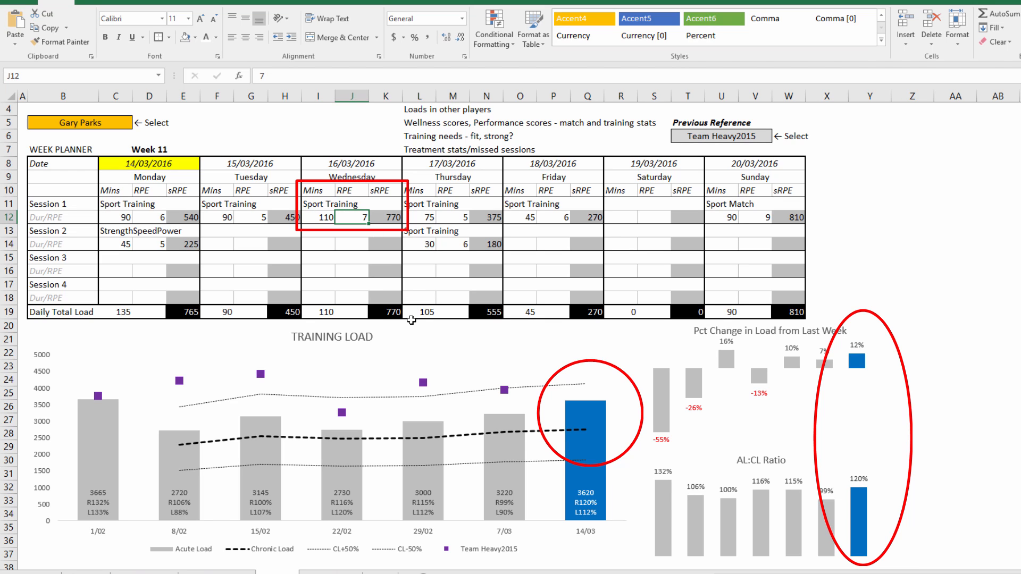
{"action": "type", "text": "5"}
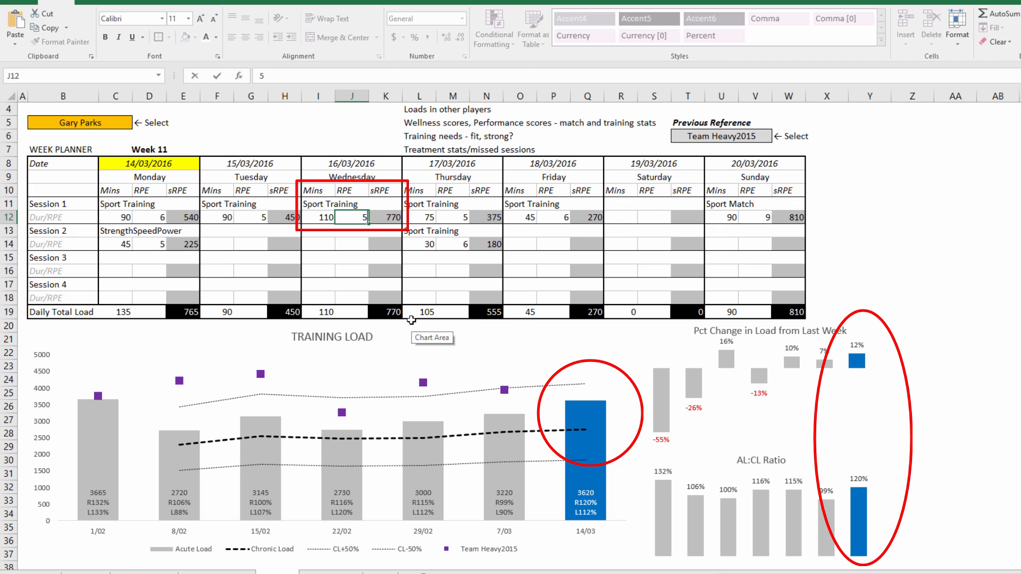
{"action": "key", "text": "Return"}
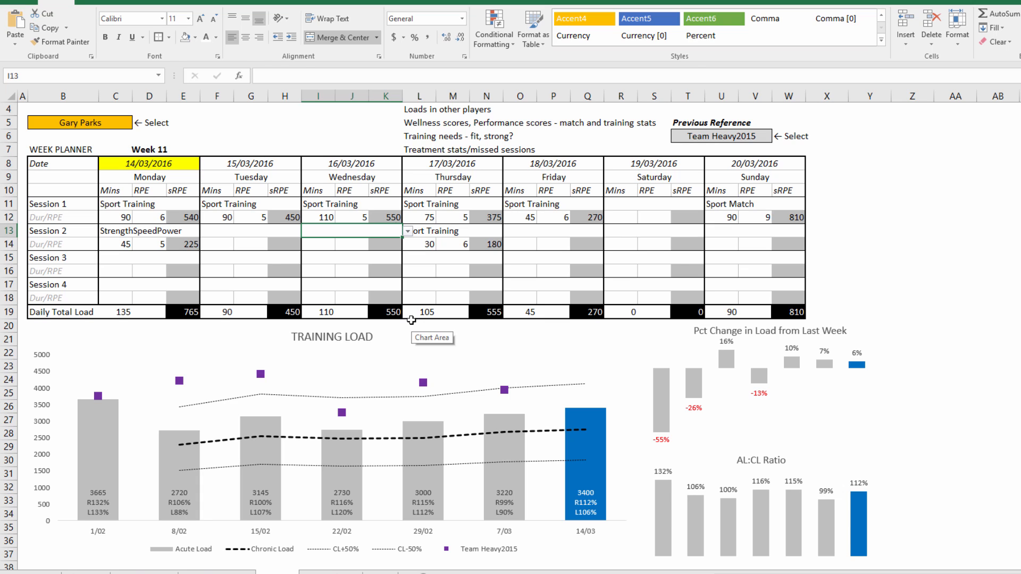
{"action": "left_click", "coordinate": [858, 192]}
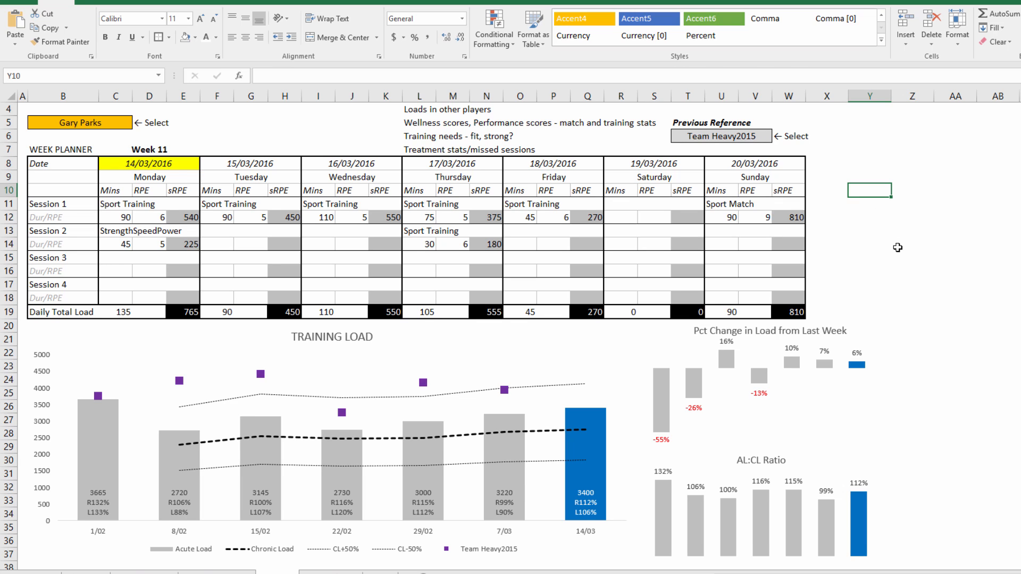
{"action": "scroll", "coordinate": [898, 247], "scroll_direction": "down", "scroll_amount": 1}
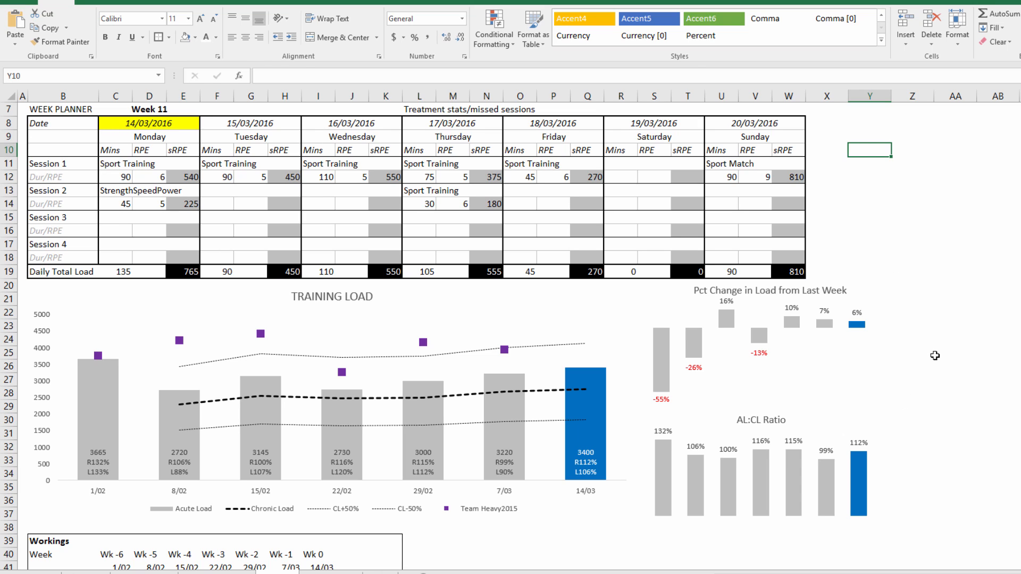
{"action": "scroll", "coordinate": [935, 355], "scroll_direction": "up", "scroll_amount": 2}
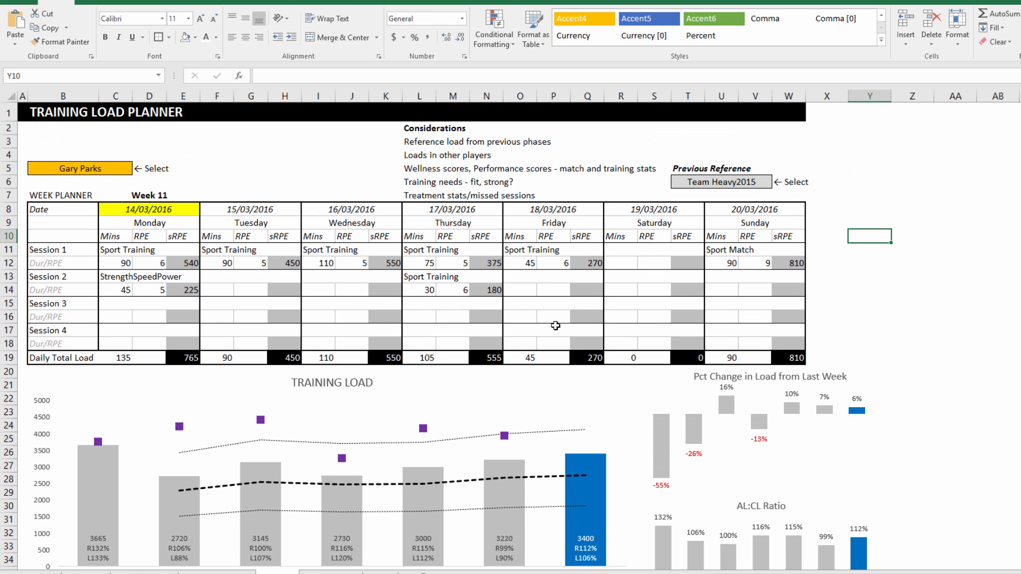
Switch the planner's athlete selection to Team and check the load charts and the Workings table.
{"action": "left_click", "coordinate": [112, 171]}
{"action": "left_click", "coordinate": [137, 169]}
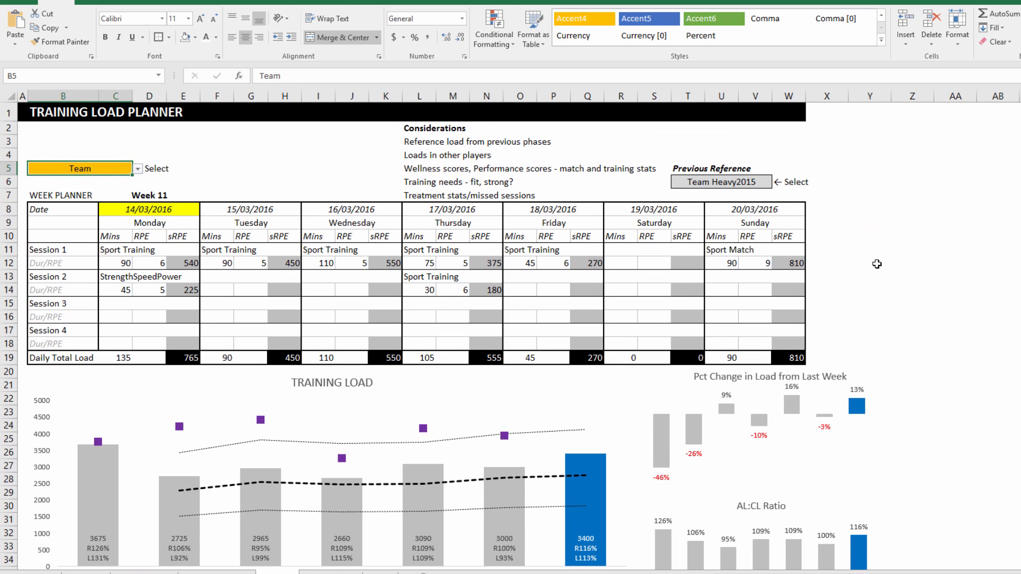
{"action": "scroll", "coordinate": [877, 265], "scroll_direction": "down", "scroll_amount": 3}
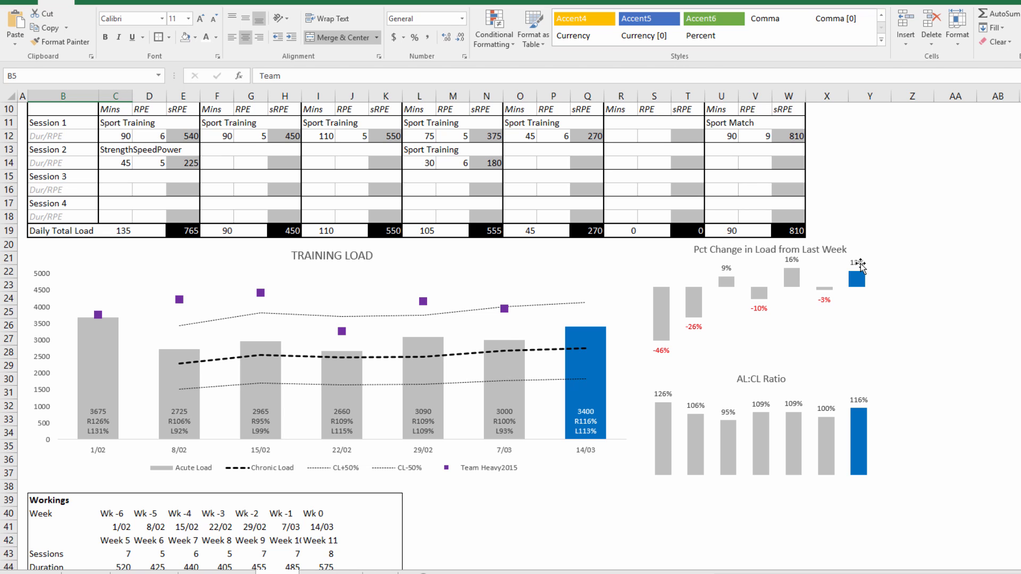
{"action": "scroll", "coordinate": [863, 269], "scroll_direction": "down", "scroll_amount": 3}
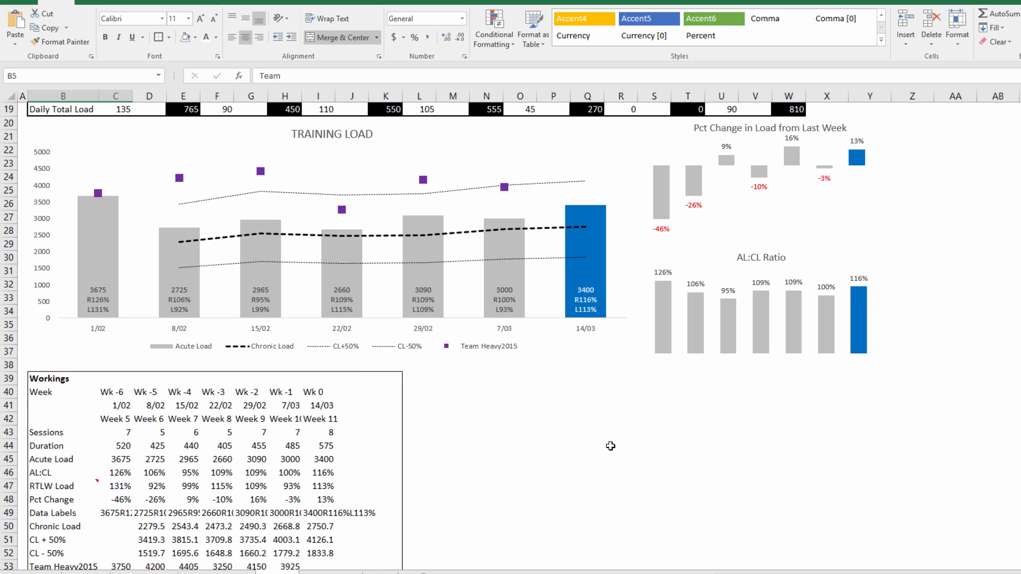
{"action": "scroll", "coordinate": [610, 446], "scroll_direction": "up", "scroll_amount": 5}
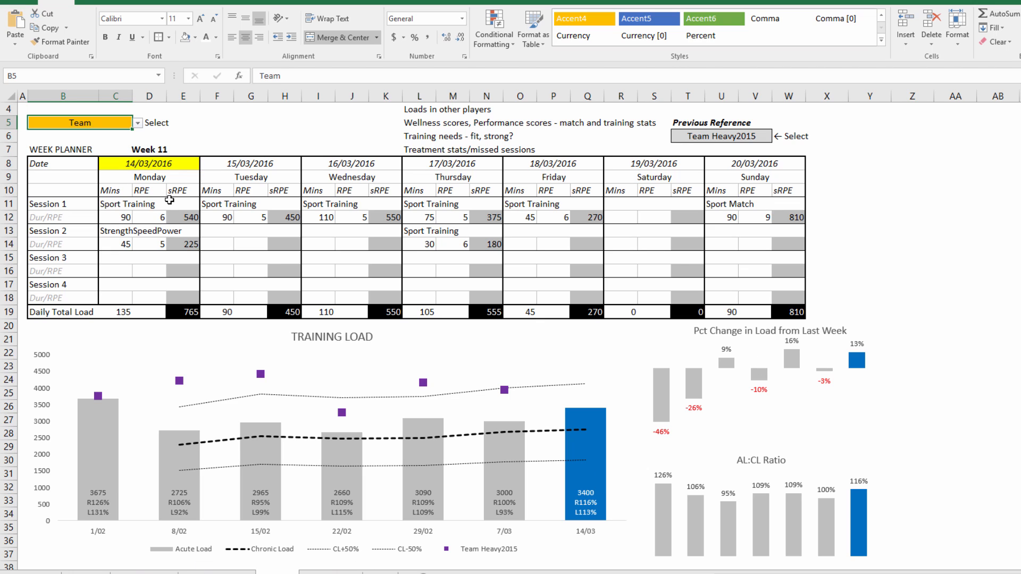
Examine the ControlPanel sheet's Planner Workings formulas, the condensed session list with ranks, and the top-five load, duration and RPE tables.
{"action": "left_click", "coordinate": [109, 203]}
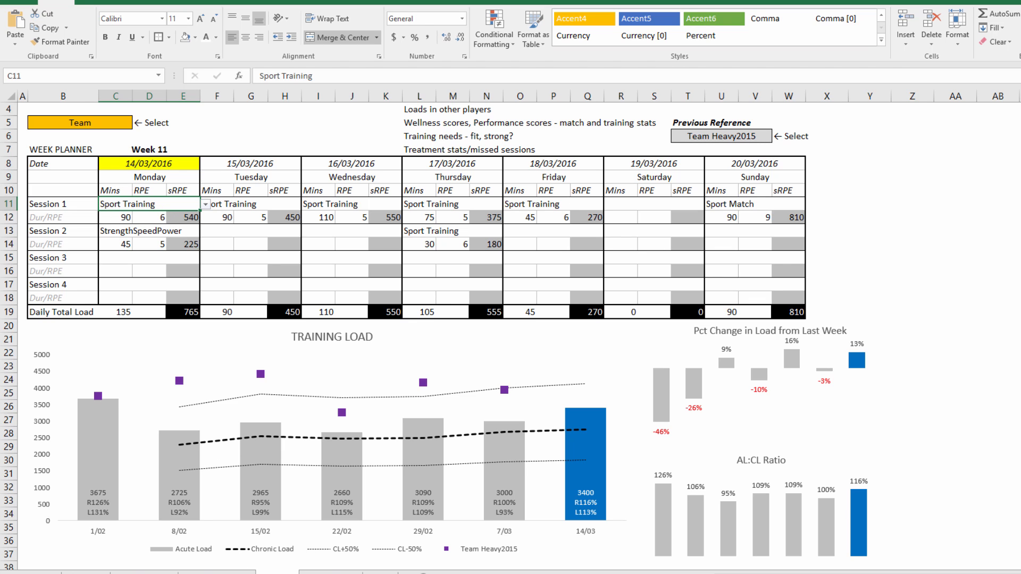
{"action": "left_click", "coordinate": [332, 573]}
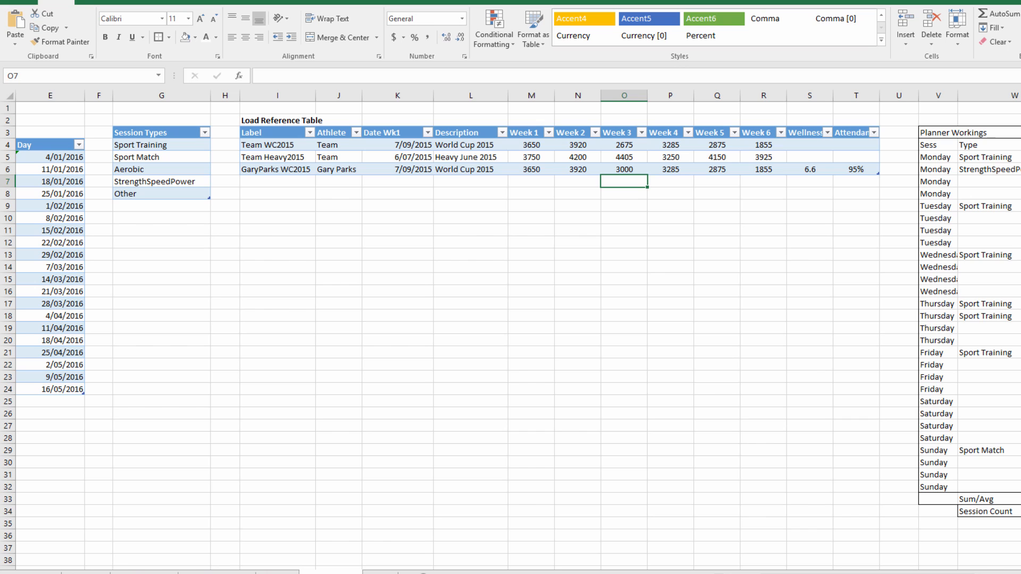
{"action": "scroll", "coordinate": [407, 215], "scroll_direction": "right", "scroll_amount": 5}
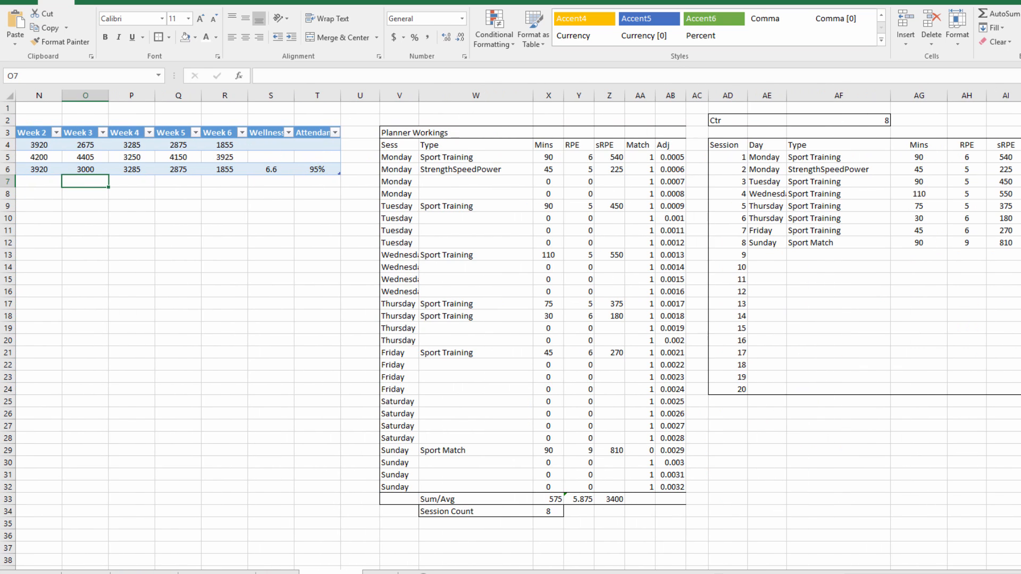
{"action": "left_click", "coordinate": [422, 158]}
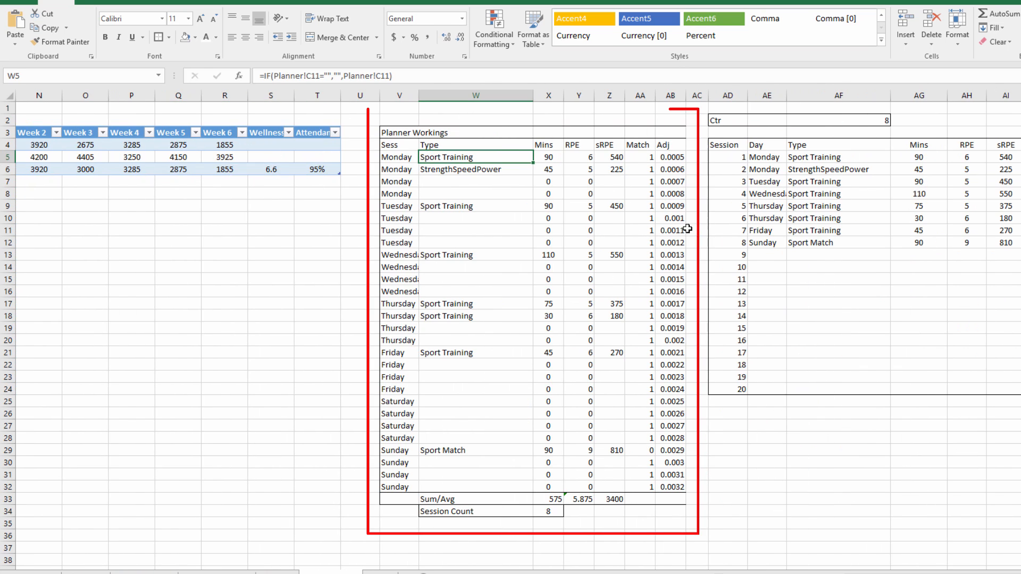
{"action": "key", "text": "Right"}
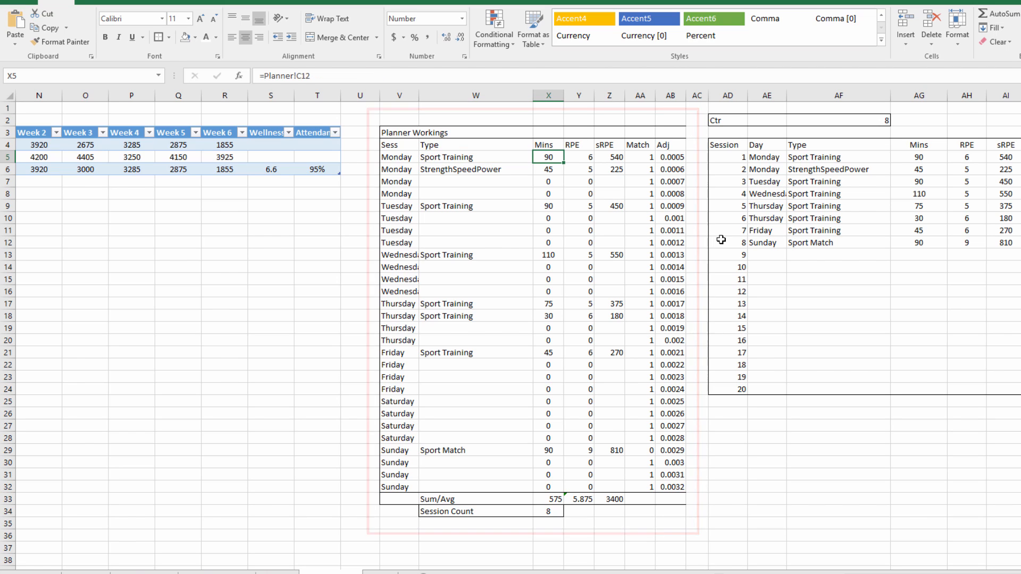
{"action": "key", "text": "Right"}
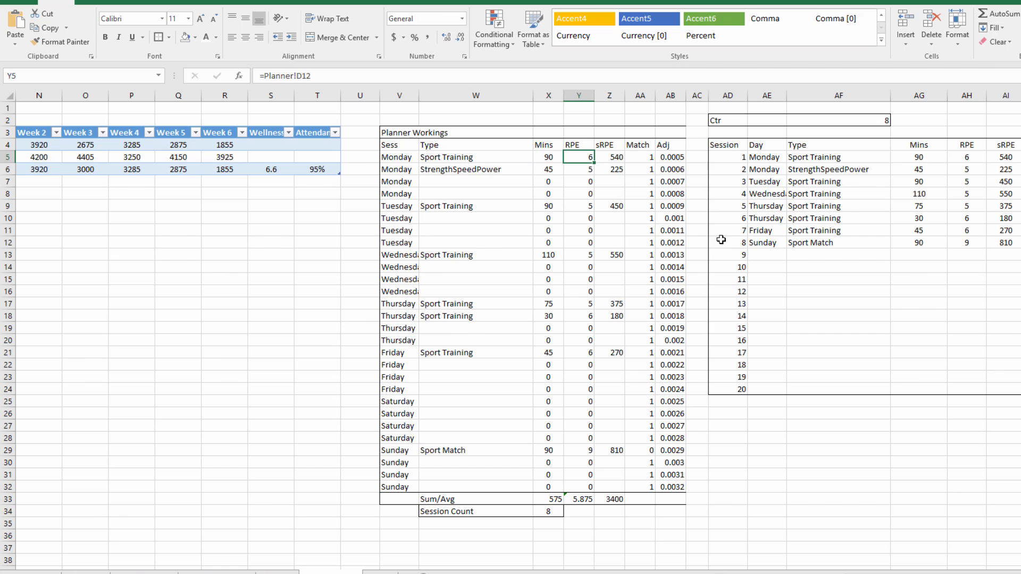
{"action": "left_click", "coordinate": [764, 157]}
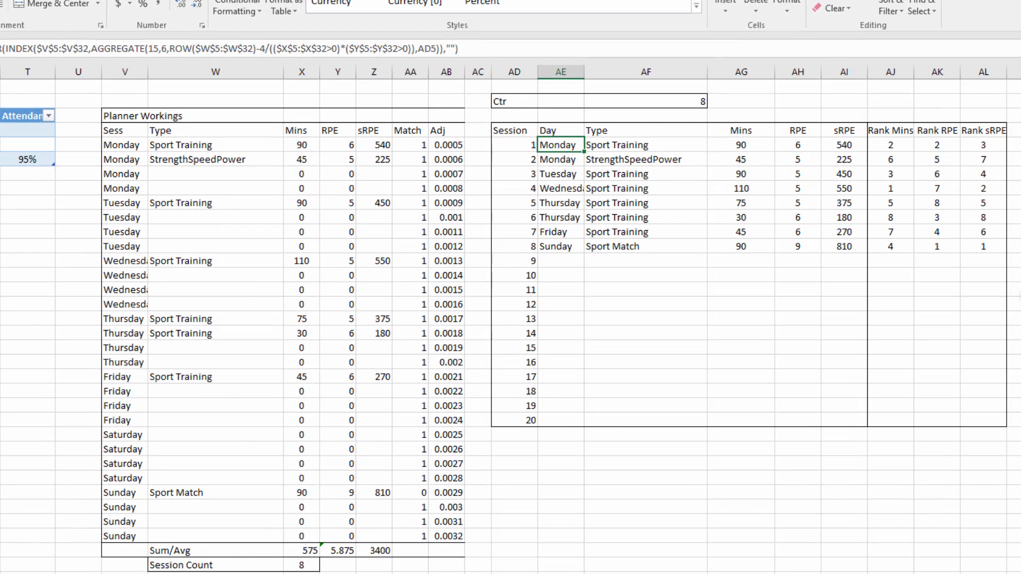
{"action": "scroll", "coordinate": [505, 171], "scroll_direction": "right", "scroll_amount": 5}
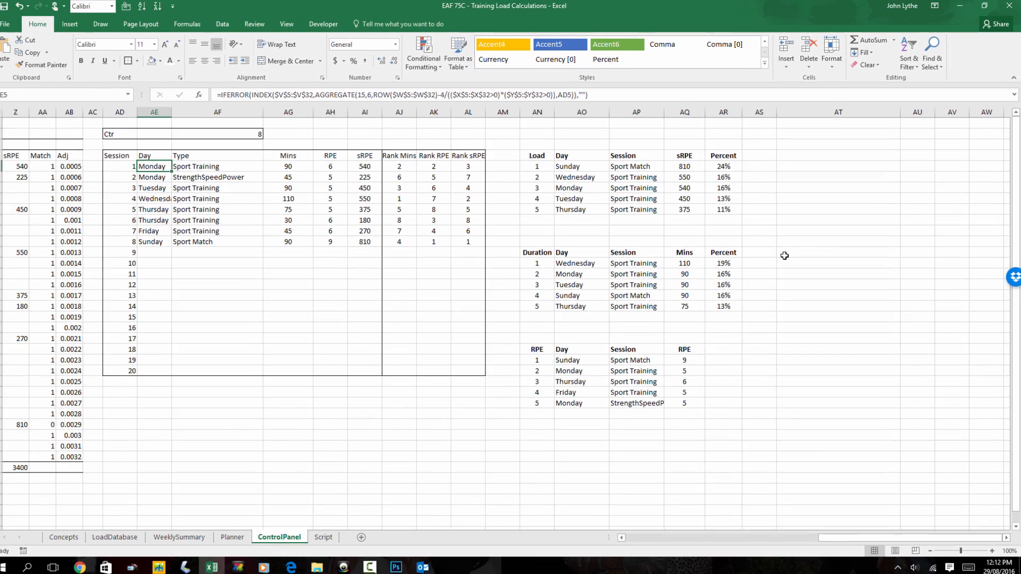
Review the Planner sheet's Workings table alongside the acute load and AL:CL ratio charts.
{"action": "left_click", "coordinate": [241, 534]}
{"action": "scroll", "coordinate": [159, 364], "scroll_direction": "down", "scroll_amount": 7}
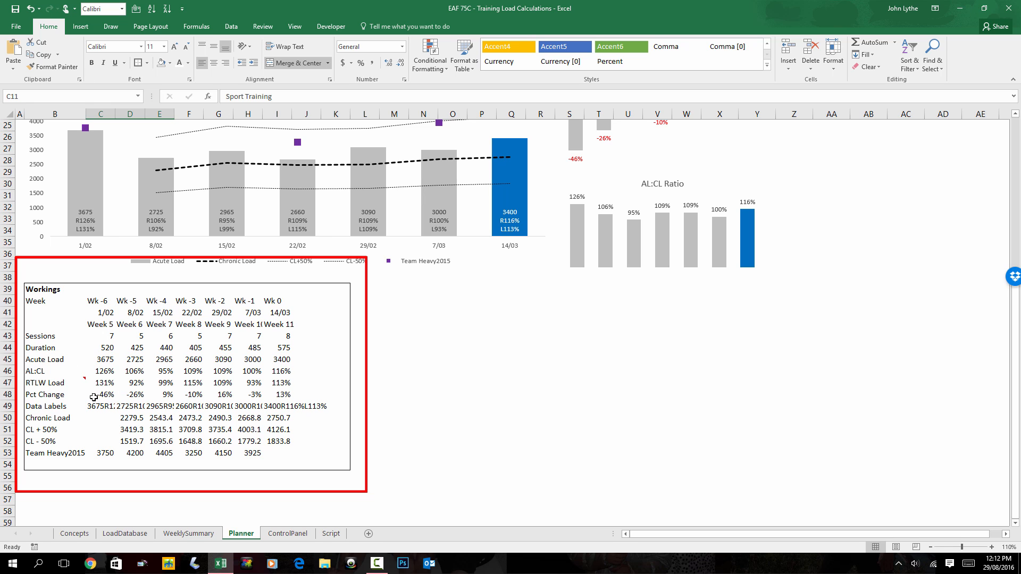
{"action": "scroll", "coordinate": [353, 314], "scroll_direction": "up", "scroll_amount": 4}
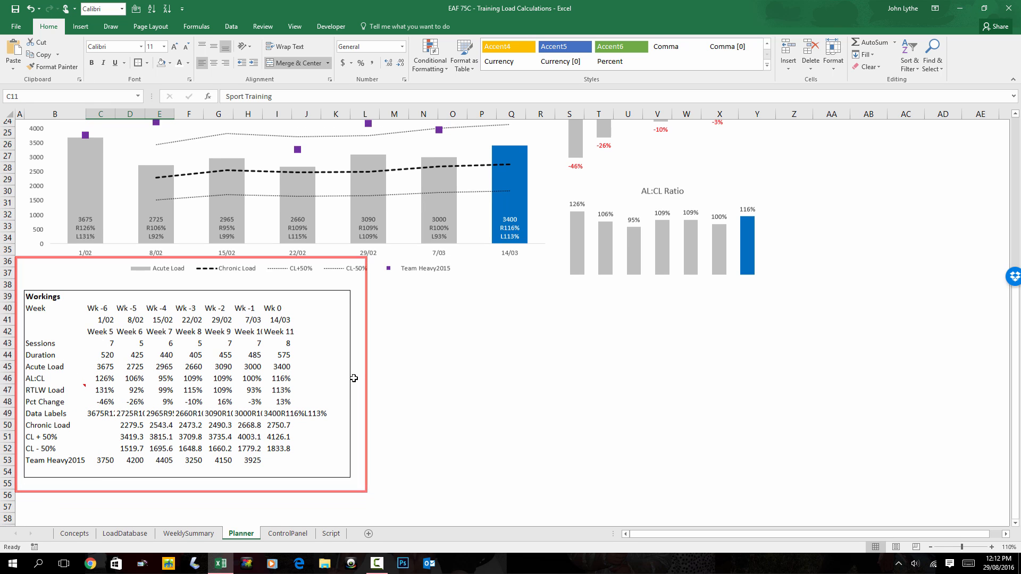
{"action": "scroll", "coordinate": [858, 364], "scroll_direction": "up", "scroll_amount": 3}
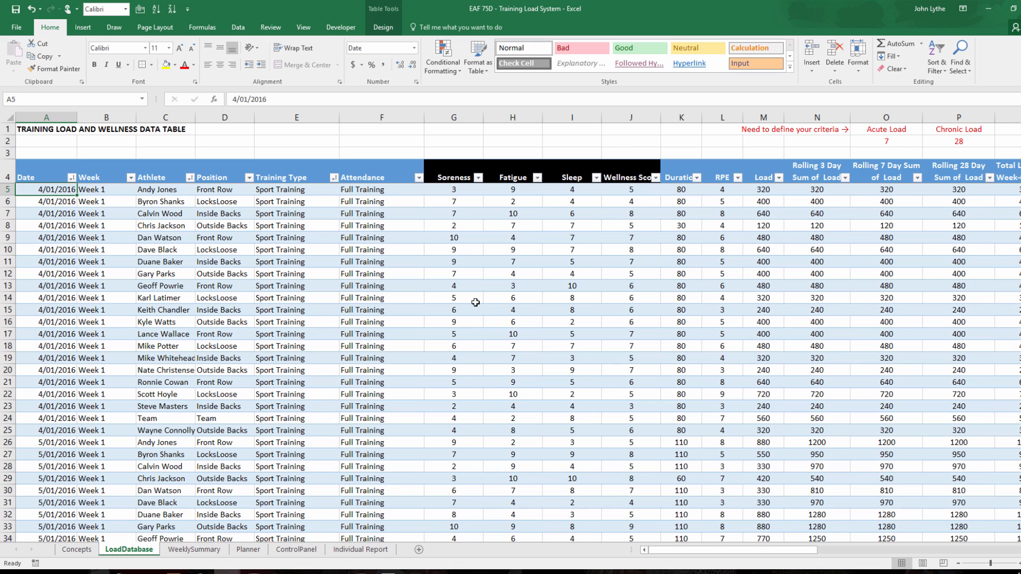
Look through the LoadDatabase table's columns as far as the GPS and match impact data, returning to the first column.
{"action": "left_click_drag", "start_coordinate": [785, 556], "coordinate": [786, 555]}
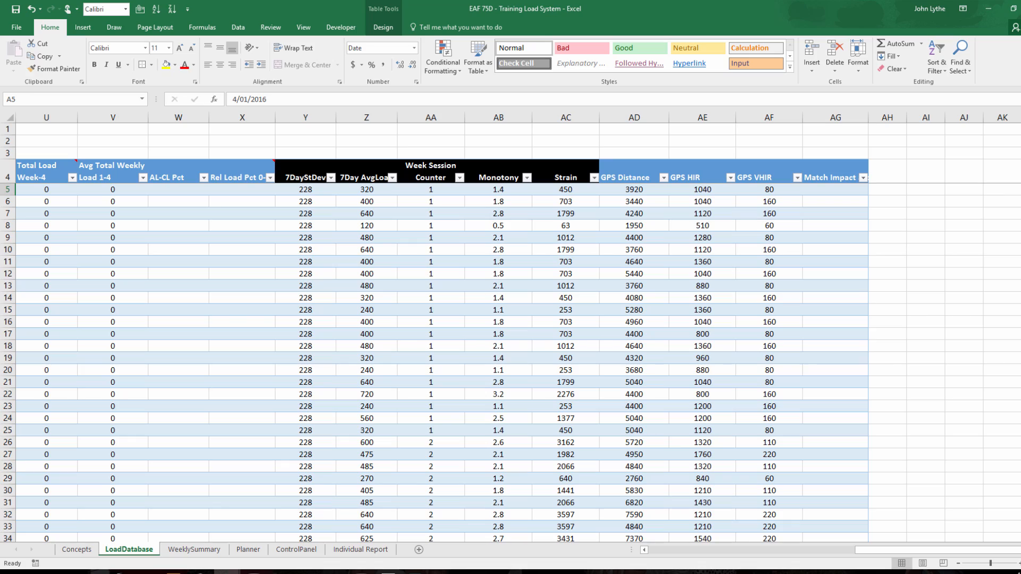
{"action": "left_click_drag", "start_coordinate": [1020, 139], "coordinate": [1017, 113]}
{"action": "key", "text": "ctrl+Home"}
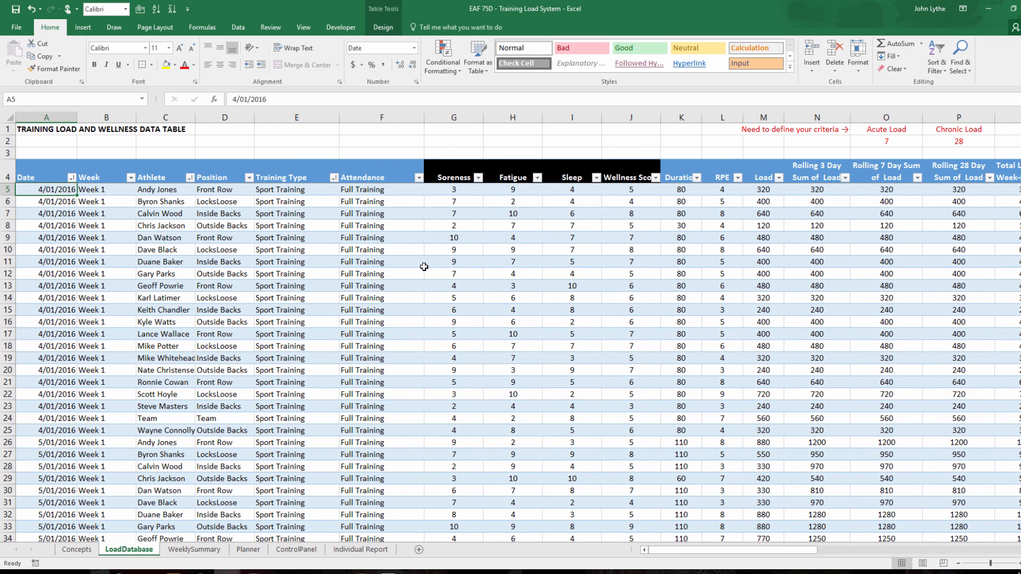
Create a PivotTable from the TBLData table, placed on the existing Individual Report sheet at cell A10.
{"action": "key", "text": "Down"}
{"action": "key", "text": "Down"}
{"action": "key", "text": "Down"}
{"action": "key", "text": "Down"}
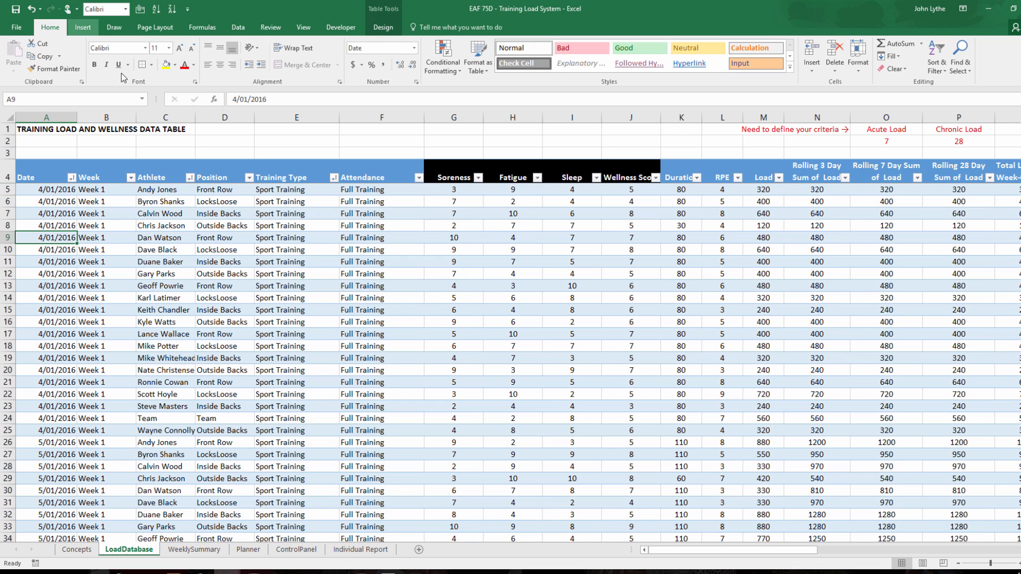
{"action": "left_click", "coordinate": [82, 27]}
{"action": "left_click", "coordinate": [14, 53]}
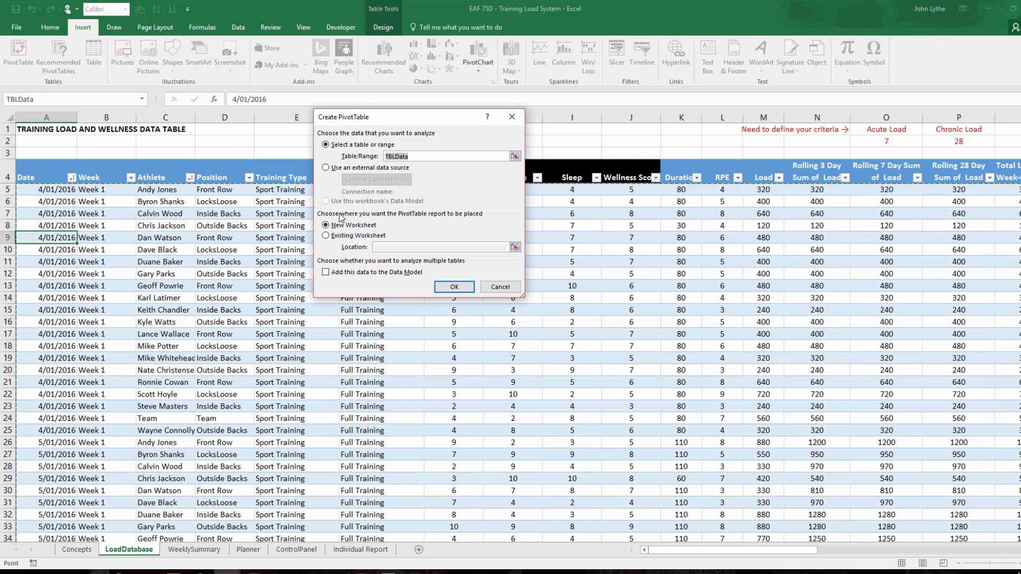
{"action": "left_click", "coordinate": [326, 236]}
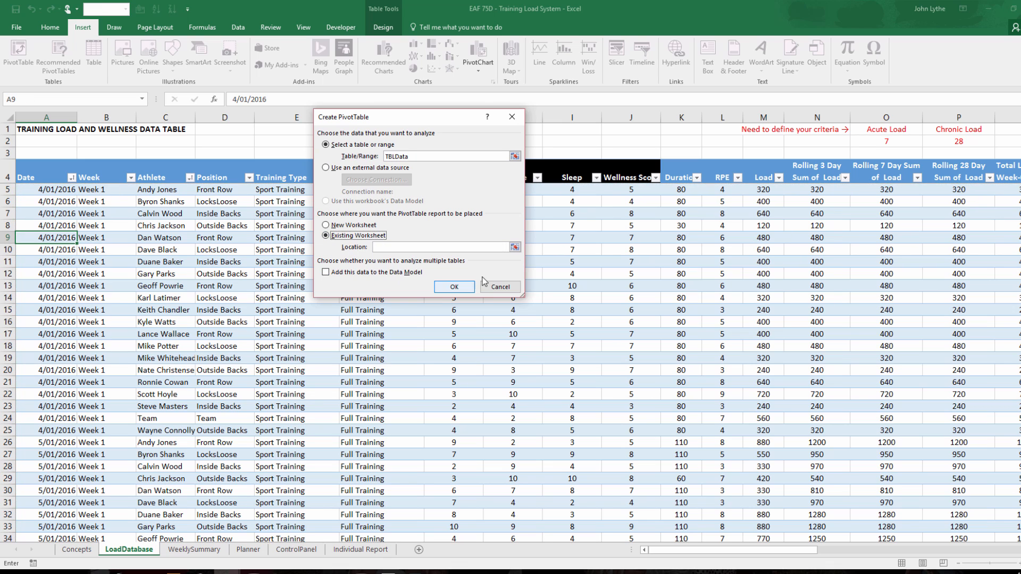
{"action": "left_click", "coordinate": [514, 247]}
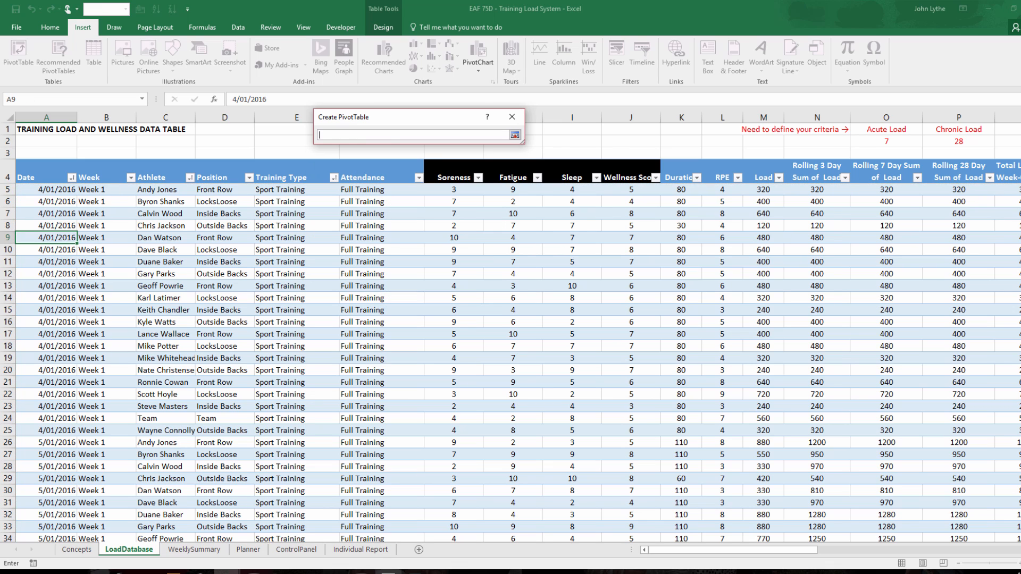
{"action": "left_click", "coordinate": [361, 549]}
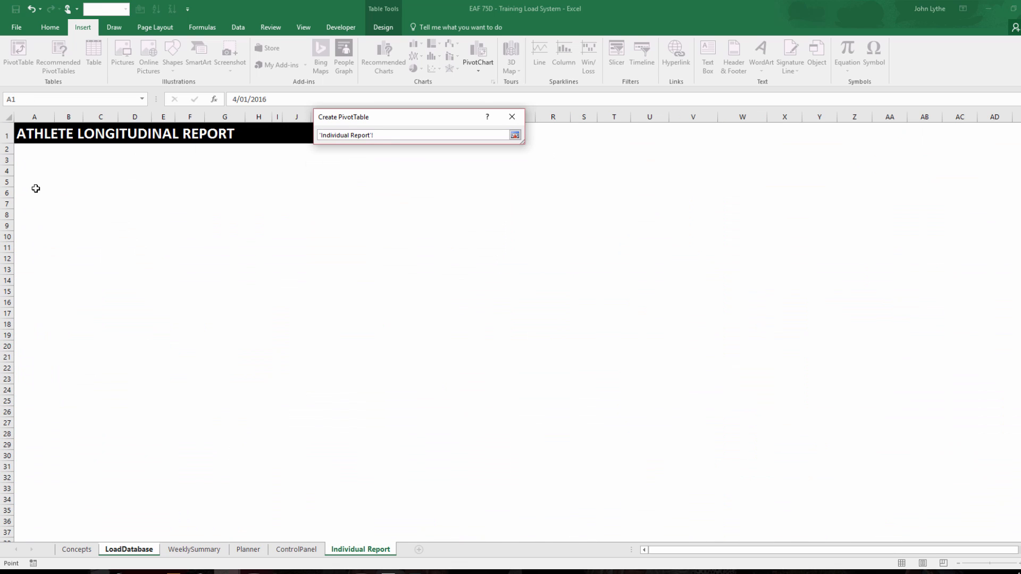
{"action": "left_click", "coordinate": [21, 235]}
{"action": "left_click", "coordinate": [515, 136]}
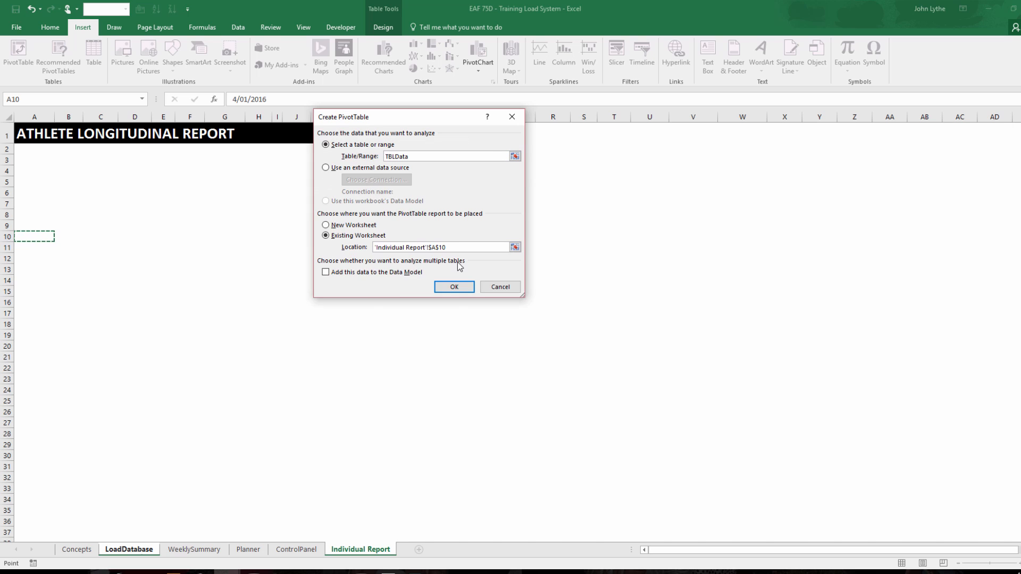
{"action": "left_click", "coordinate": [456, 289]}
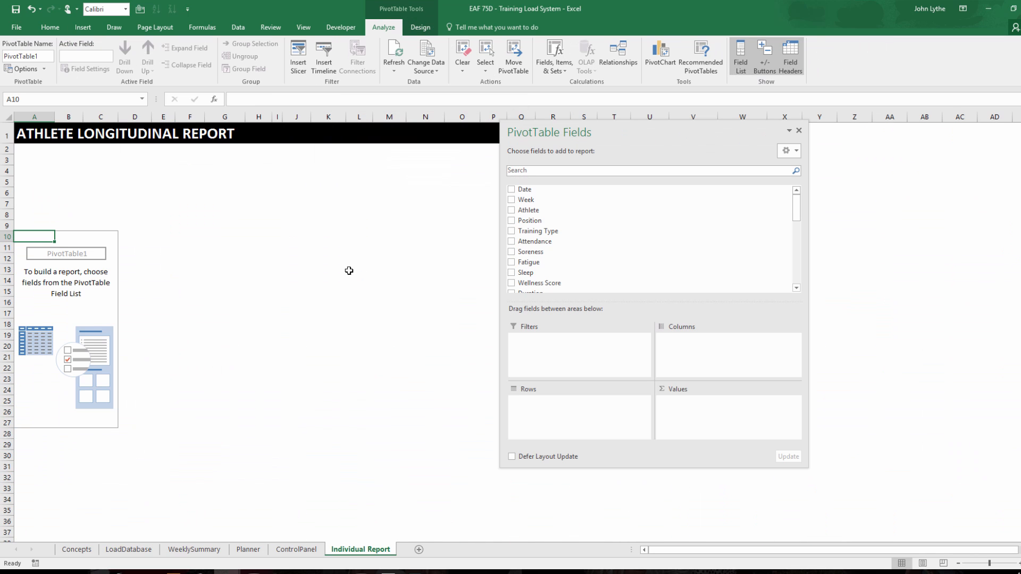
Set the PivotTable's rows to Week with Date nested beneath it, removing the automatic Months grouping.
{"action": "left_click_drag", "start_coordinate": [649, 136], "coordinate": [344, 151]}
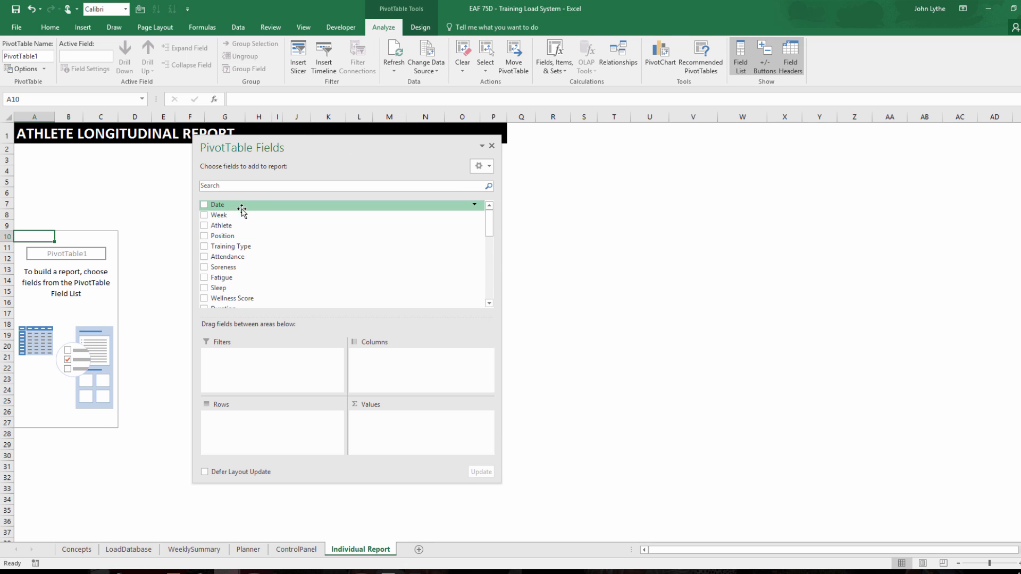
{"action": "left_click_drag", "start_coordinate": [235, 210], "coordinate": [280, 434]}
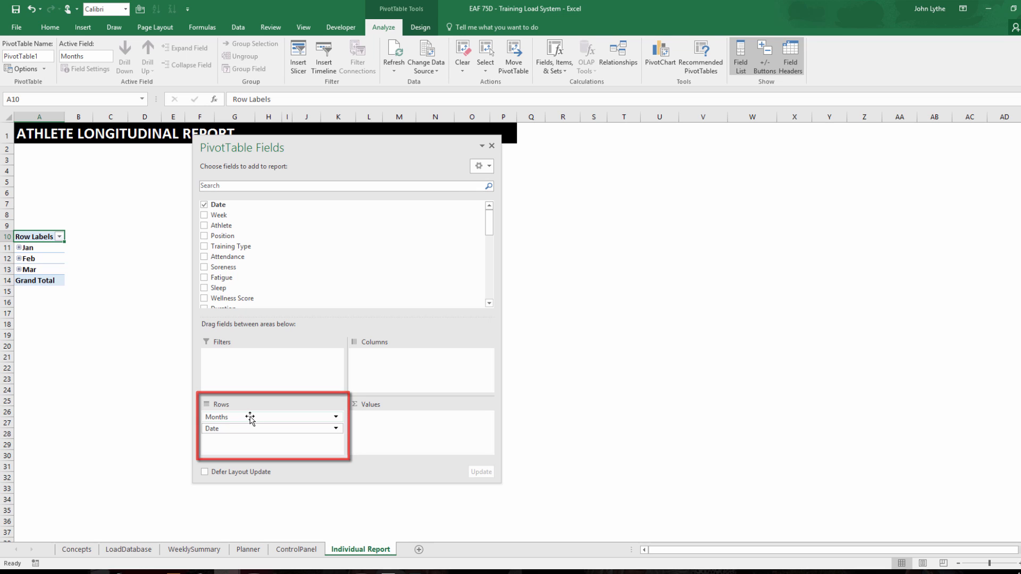
{"action": "left_click_drag", "start_coordinate": [247, 418], "coordinate": [95, 395]}
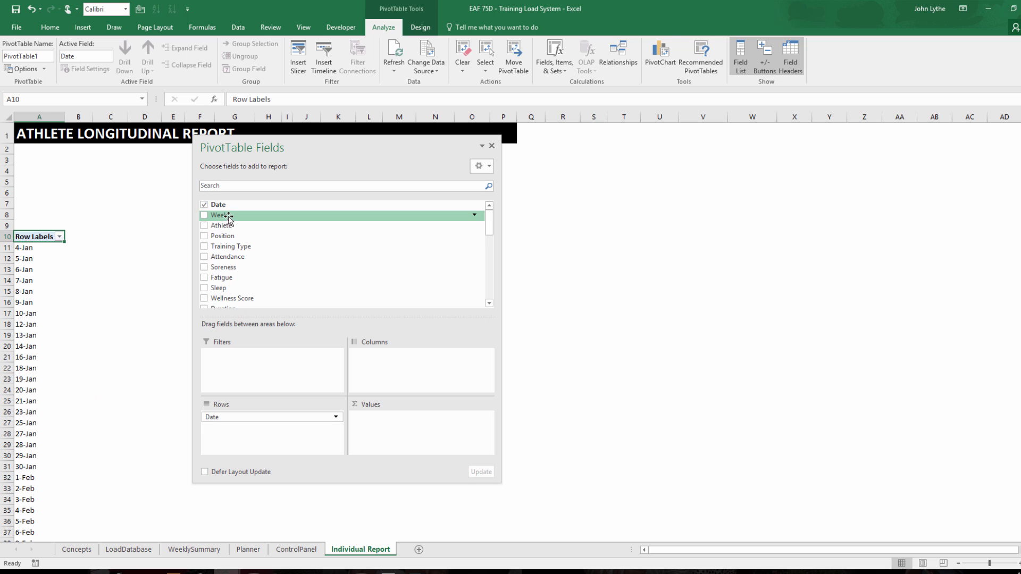
{"action": "left_click_drag", "start_coordinate": [228, 218], "coordinate": [247, 415]}
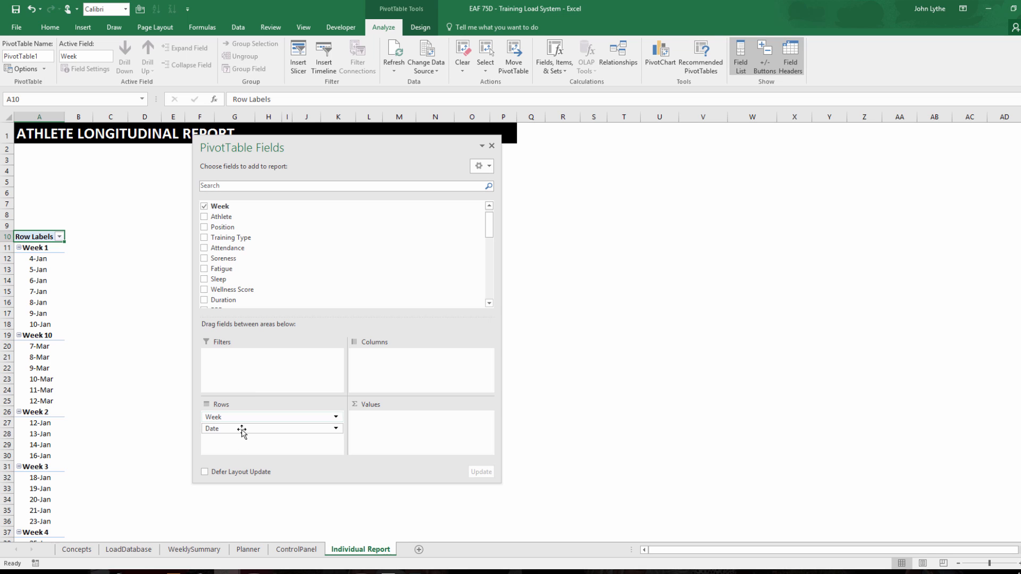
{"action": "mouse_move", "coordinate": [243, 420]}
{"action": "left_mouse_down"}
{"action": "mouse_move", "coordinate": [250, 448]}
{"action": "mouse_move", "coordinate": [250, 415]}
{"action": "left_mouse_up"}
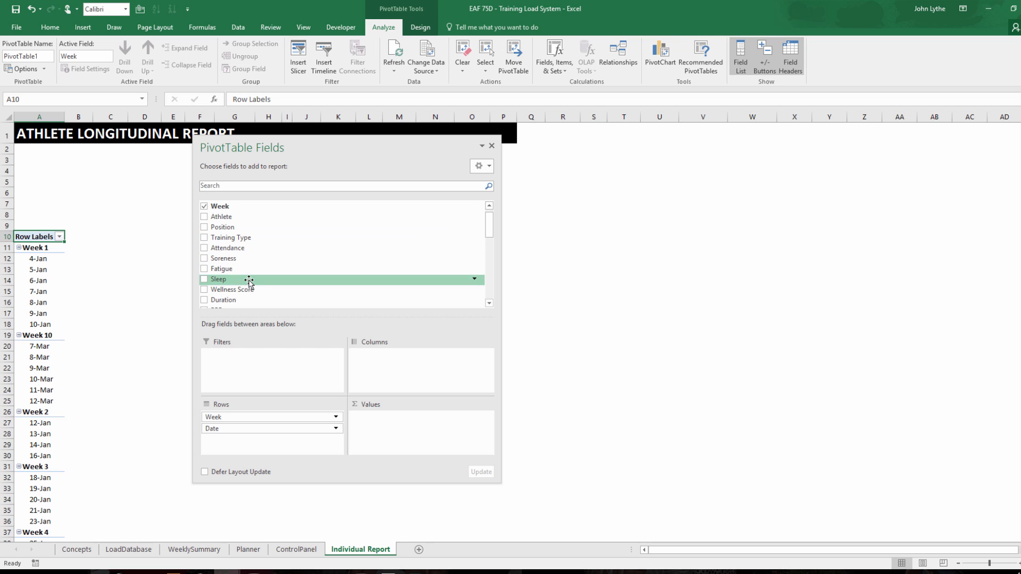
Add Wellness Score, Duration, RPE, Load, GPS VHIR and Match Impact Score as PivotTable values, and close the field list.
{"action": "left_click_drag", "start_coordinate": [251, 294], "coordinate": [418, 435]}
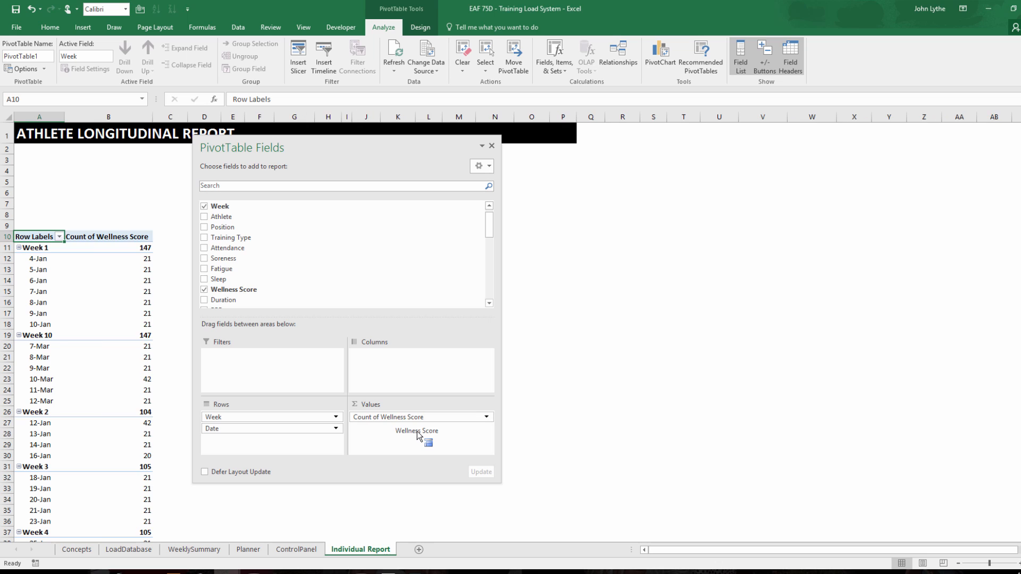
{"action": "left_click_drag", "start_coordinate": [226, 301], "coordinate": [412, 426]}
{"action": "scroll", "coordinate": [487, 235], "scroll_direction": "down", "scroll_amount": 1}
{"action": "left_click_drag", "start_coordinate": [487, 235], "coordinate": [488, 244]}
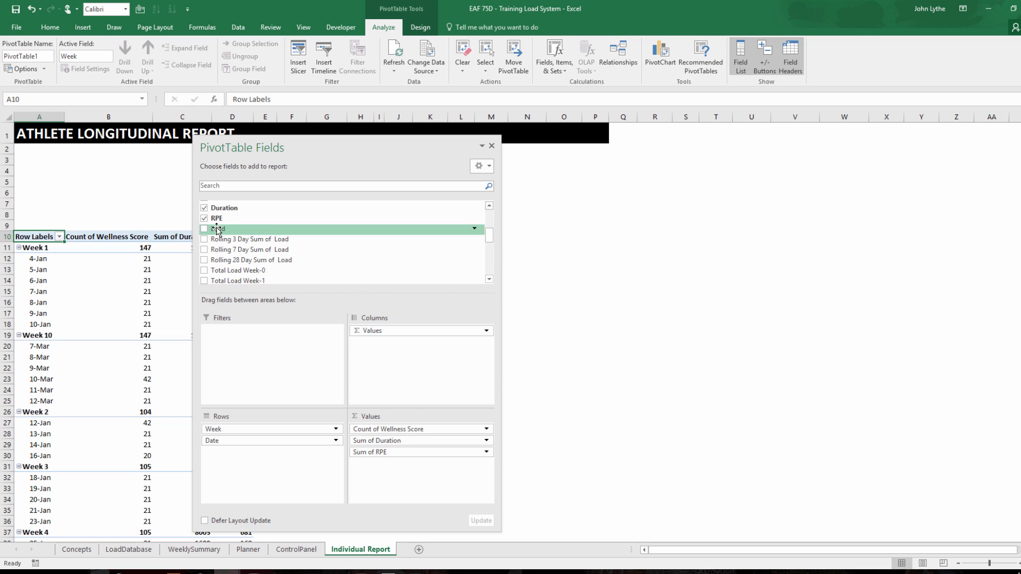
{"action": "left_click_drag", "start_coordinate": [216, 230], "coordinate": [387, 464]}
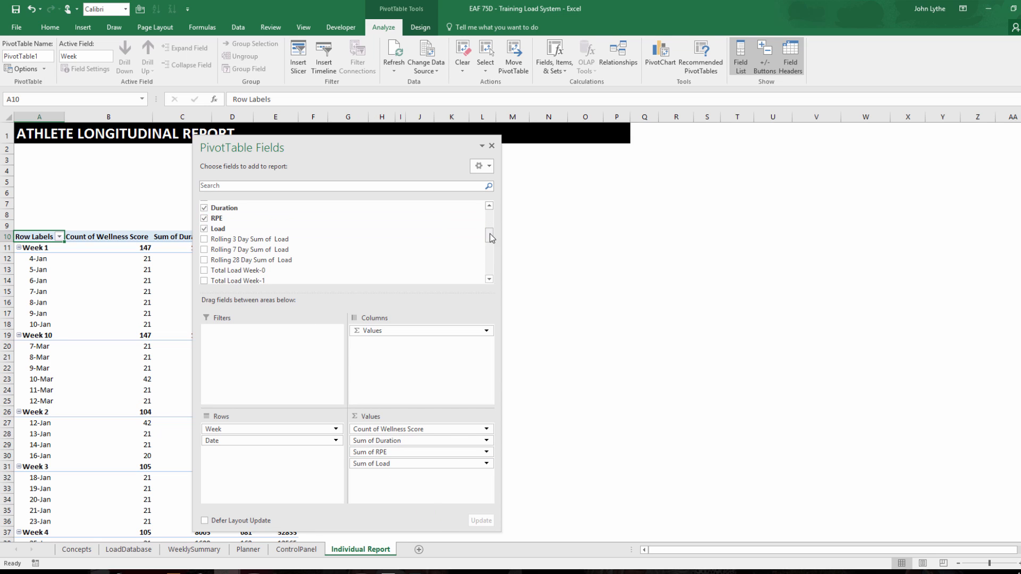
{"action": "left_click_drag", "start_coordinate": [489, 236], "coordinate": [489, 267]}
{"action": "left_click_drag", "start_coordinate": [256, 245], "coordinate": [425, 476]}
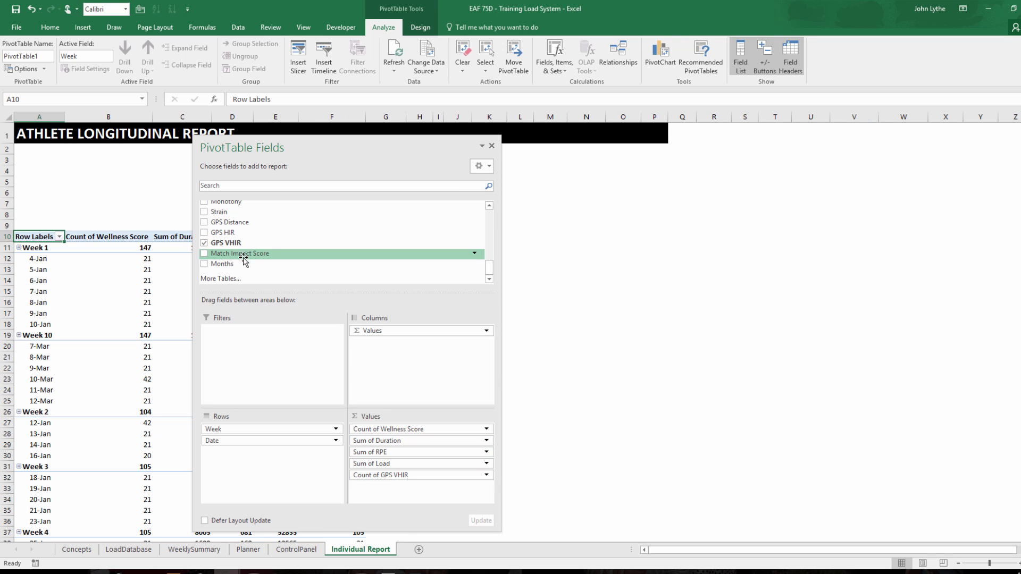
{"action": "left_click_drag", "start_coordinate": [244, 254], "coordinate": [387, 492]}
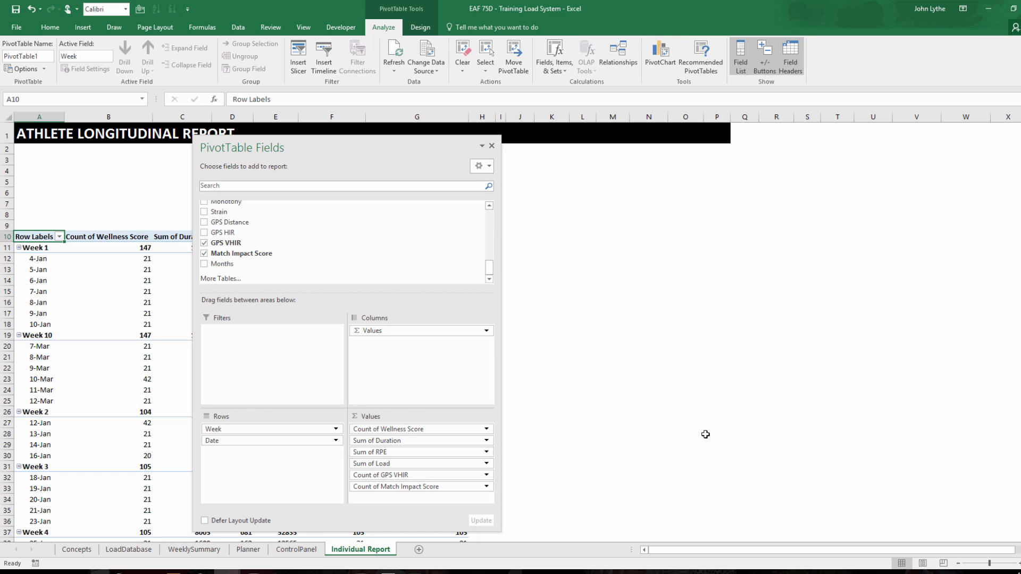
{"action": "left_click", "coordinate": [492, 146]}
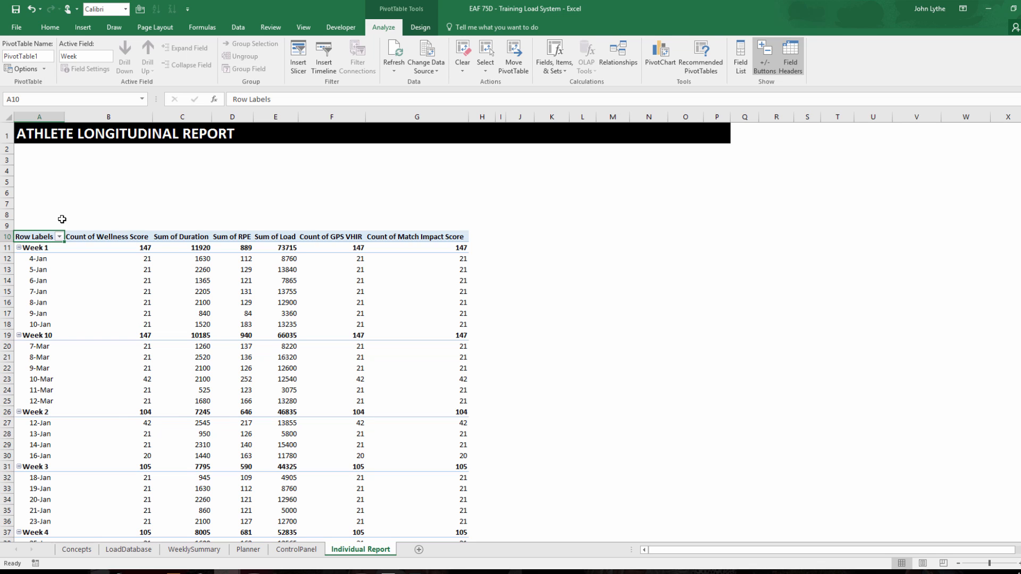
Summarize the PivotTable's Wellness Score values by average instead of count.
{"action": "right_click", "coordinate": [96, 270]}
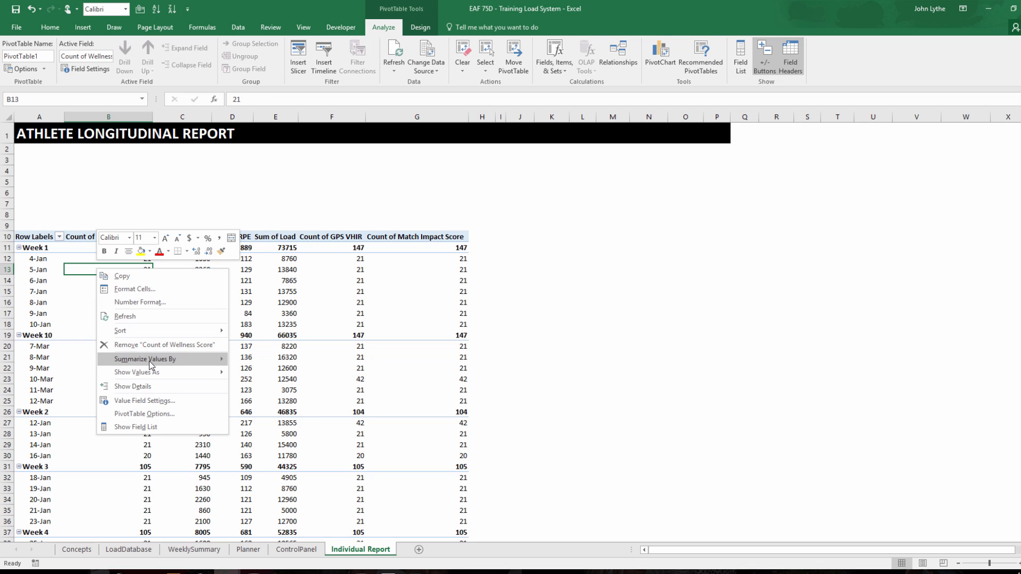
{"action": "mouse_move", "coordinate": [158, 363]}
{"action": "left_click", "coordinate": [274, 387]}
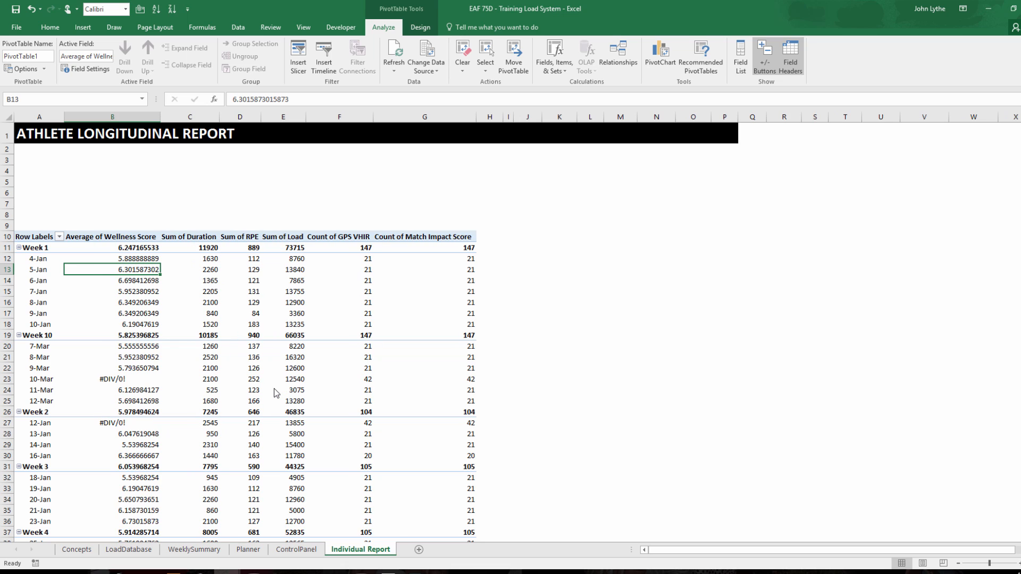
Format the average wellness values as numbers with one decimal place.
{"action": "right_click", "coordinate": [119, 271]}
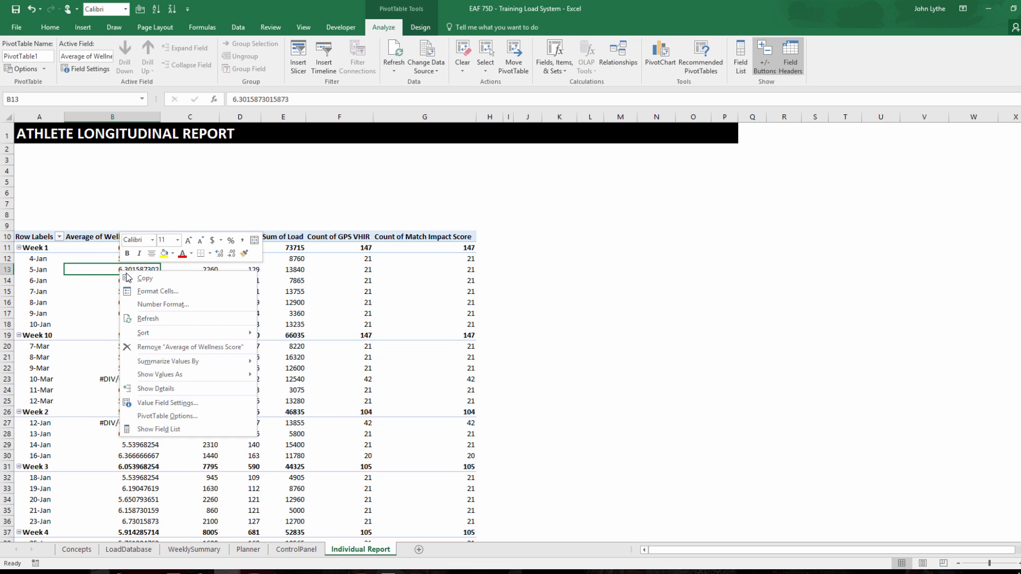
{"action": "key", "text": "Escape"}
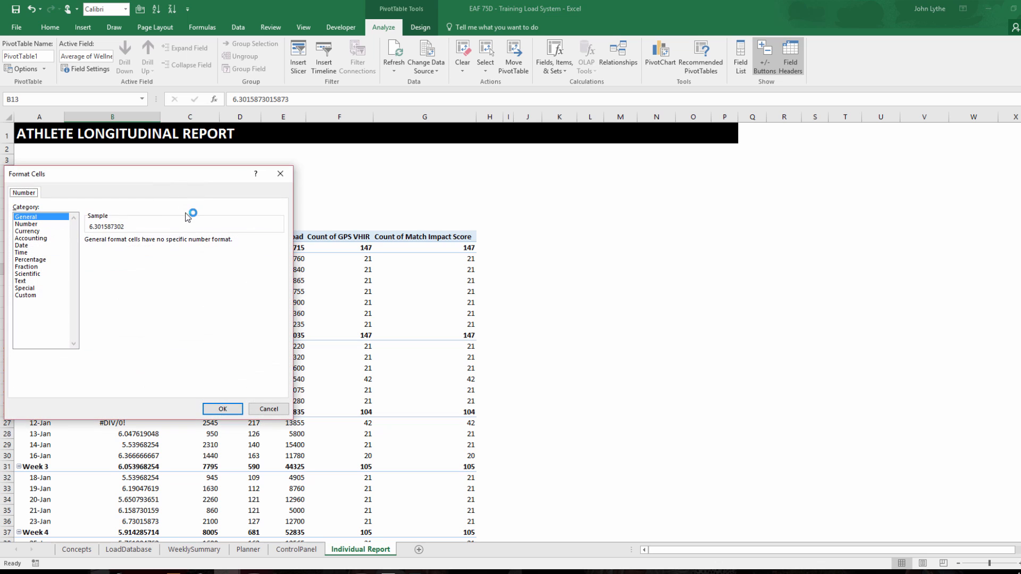
{"action": "left_click", "coordinate": [53, 224]}
{"action": "left_click", "coordinate": [159, 244]}
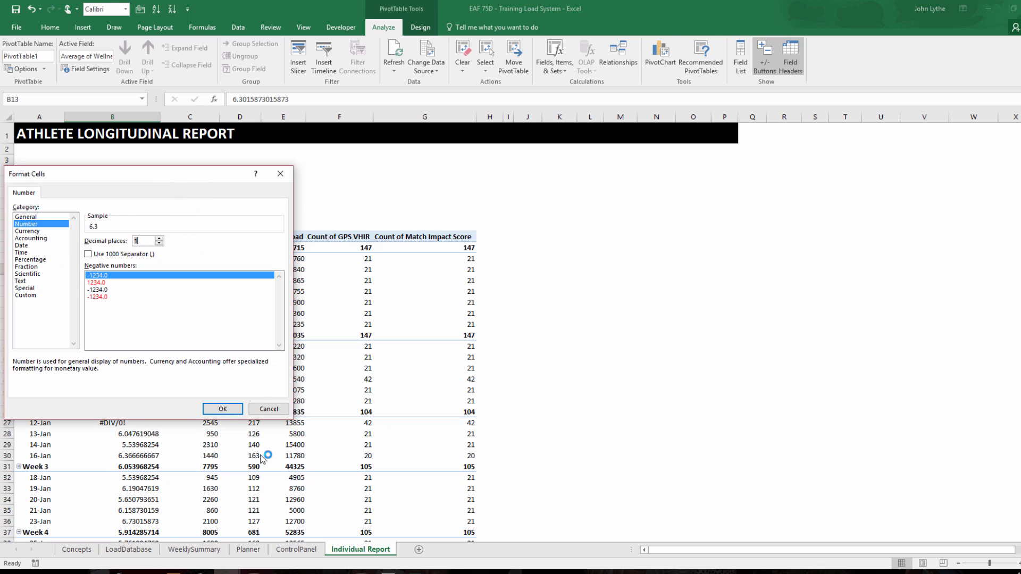
{"action": "left_click", "coordinate": [226, 409]}
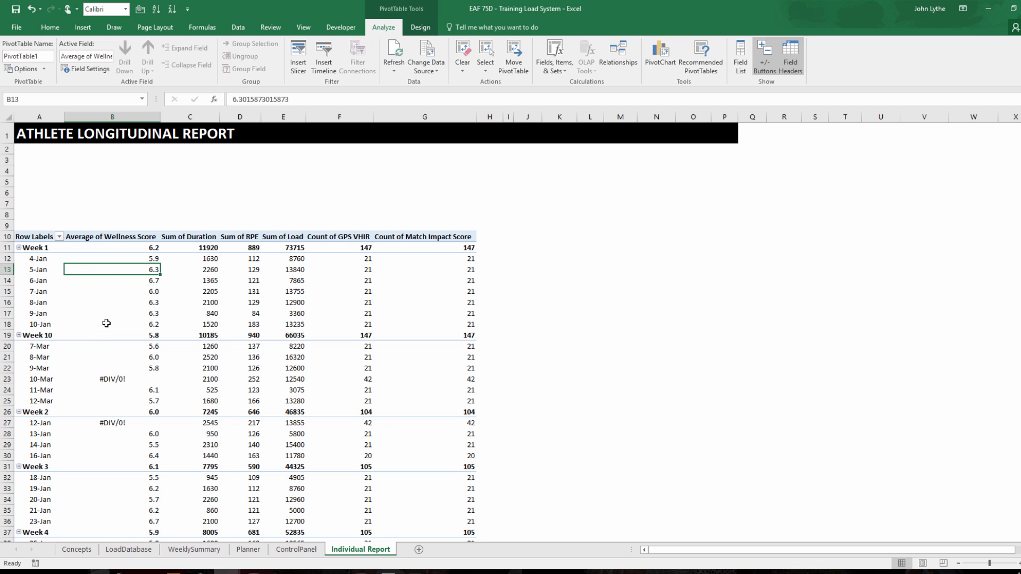
Set the PivotTable options to show error values as blank cells.
{"action": "right_click", "coordinate": [121, 269]}
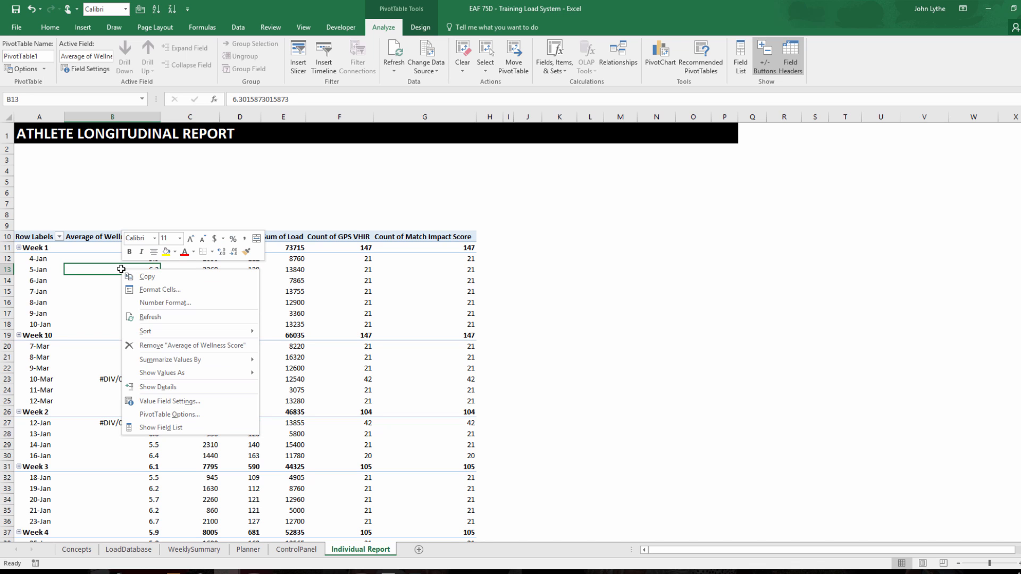
{"action": "left_click", "coordinate": [169, 415]}
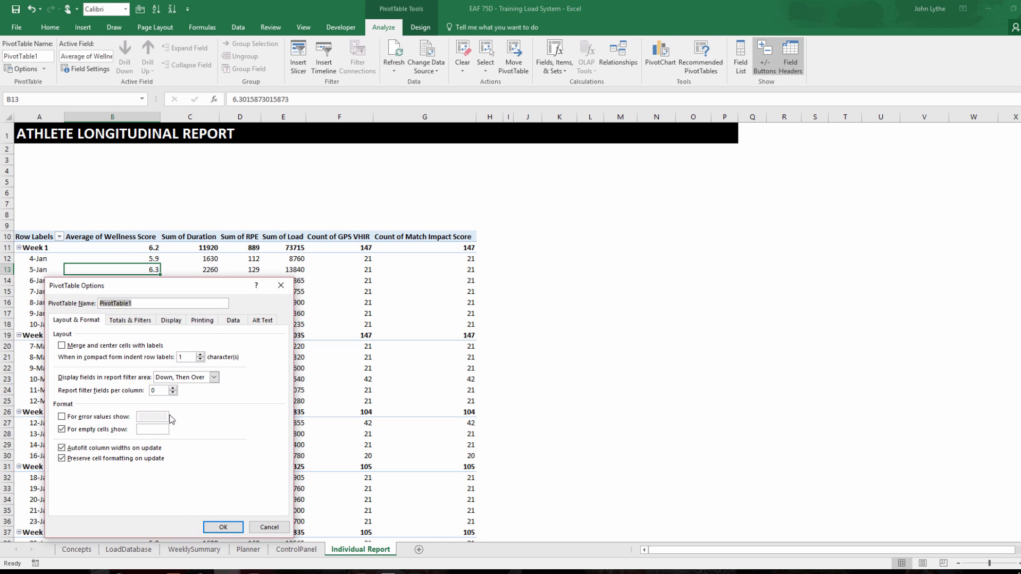
{"action": "left_click_drag", "start_coordinate": [125, 285], "coordinate": [157, 187]}
{"action": "left_click", "coordinate": [93, 318]}
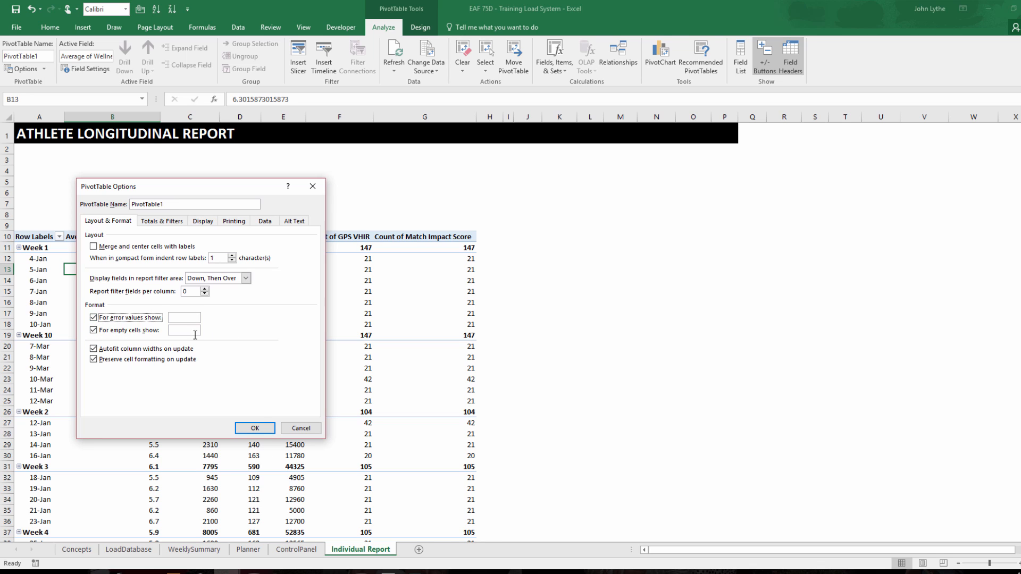
{"action": "left_click", "coordinate": [255, 429]}
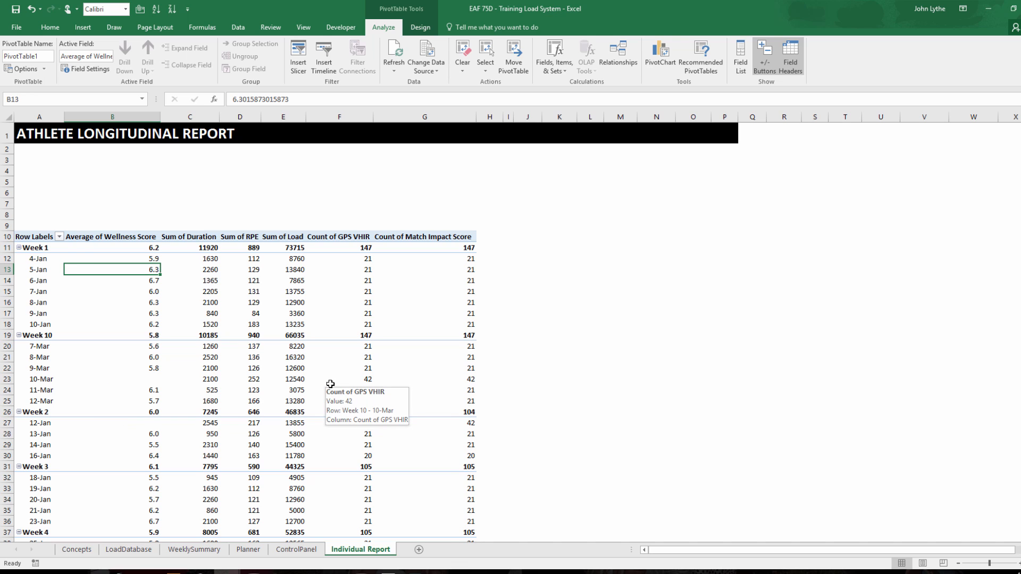
Rename the PivotTable's average wellness score column header to Wellness.
{"action": "left_click", "coordinate": [78, 238]}
{"action": "type", "text": "Wellness"}
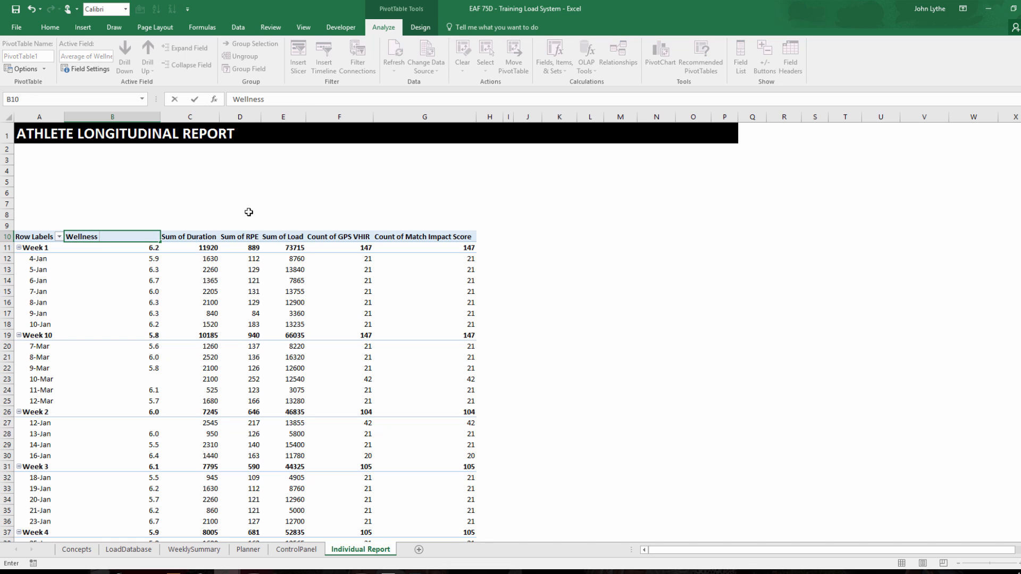
{"action": "key", "text": "Return"}
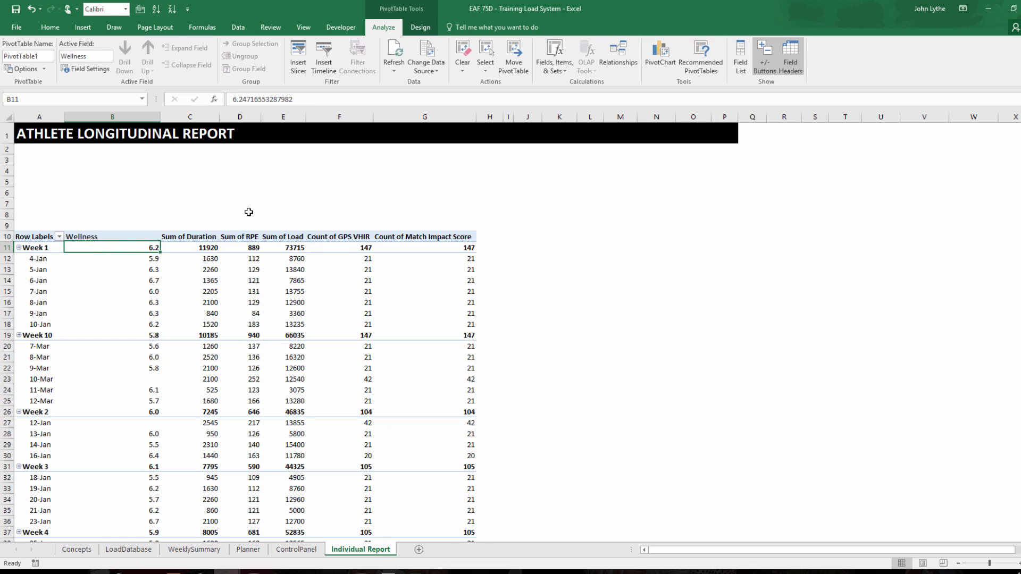
Format the PivotTable's Sum of Duration values as numbers with zero decimal places.
{"action": "left_click", "coordinate": [190, 239]}
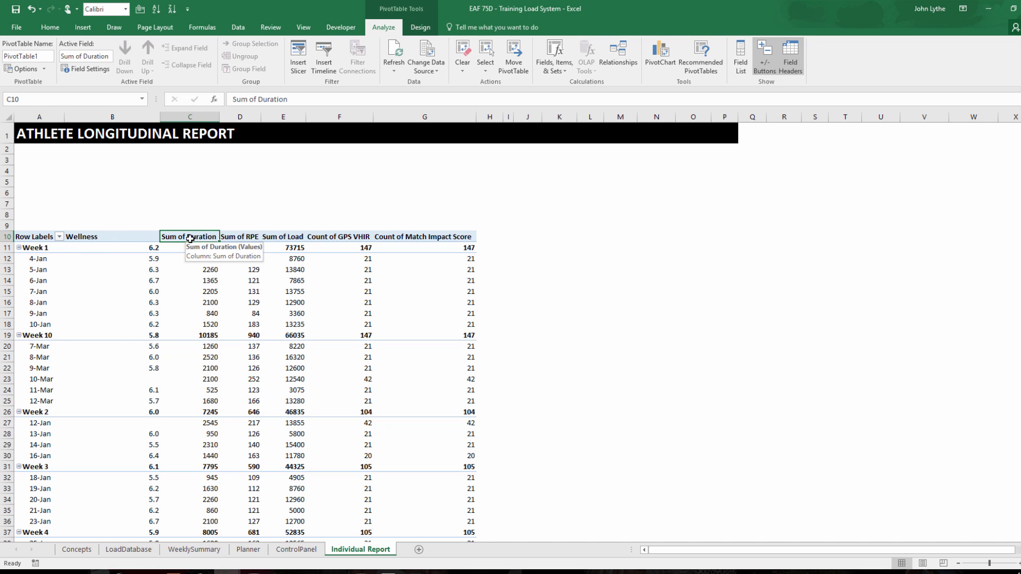
{"action": "left_click", "coordinate": [195, 281]}
{"action": "right_click", "coordinate": [198, 278]}
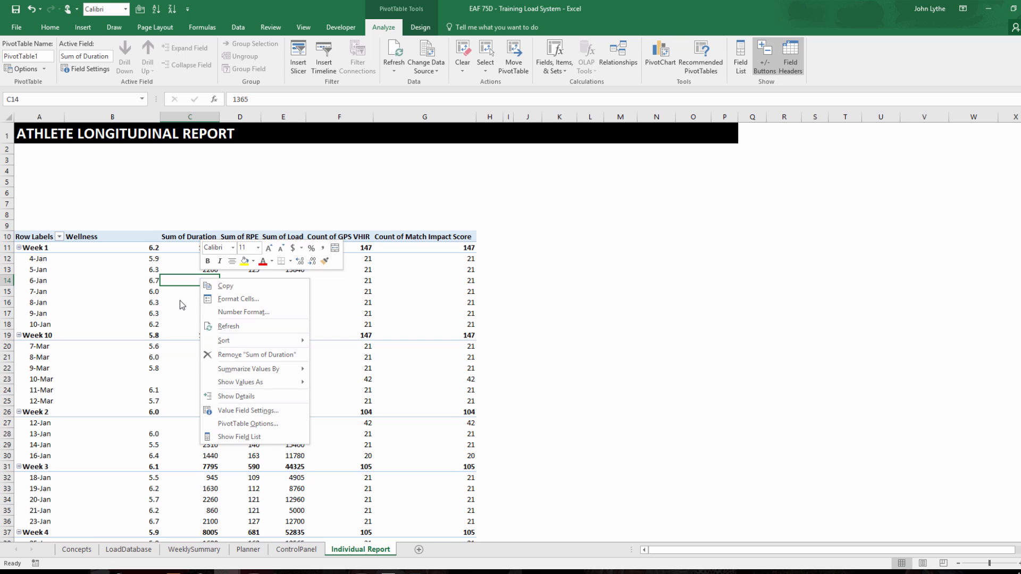
{"action": "mouse_move", "coordinate": [261, 370]}
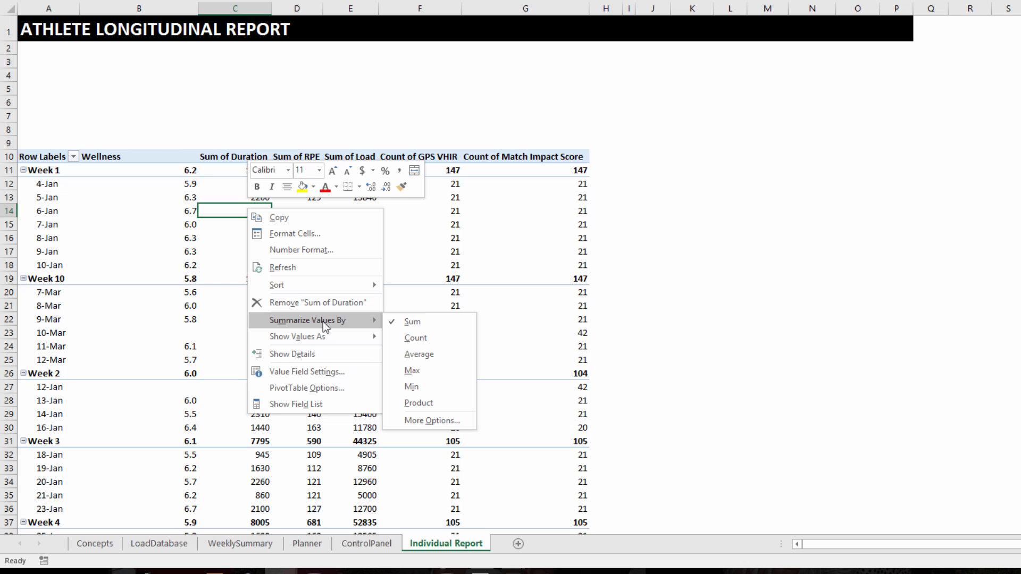
{"action": "left_click", "coordinate": [307, 372]}
{"action": "left_click_drag", "start_coordinate": [293, 272], "coordinate": [175, 252]}
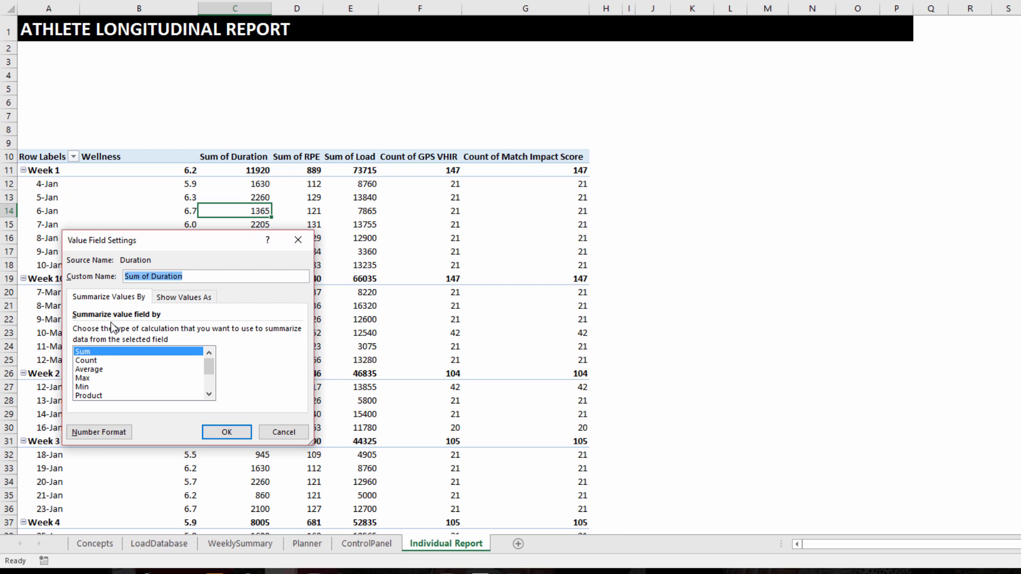
{"action": "left_click", "coordinate": [88, 433]}
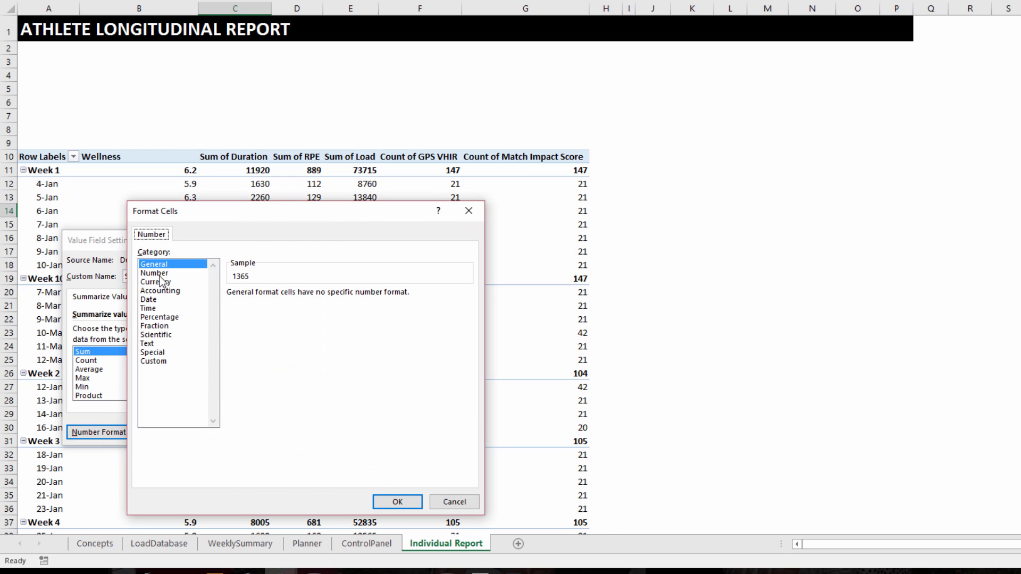
{"action": "left_click", "coordinate": [174, 276]}
{"action": "left_click", "coordinate": [319, 296]}
{"action": "left_click", "coordinate": [319, 297]}
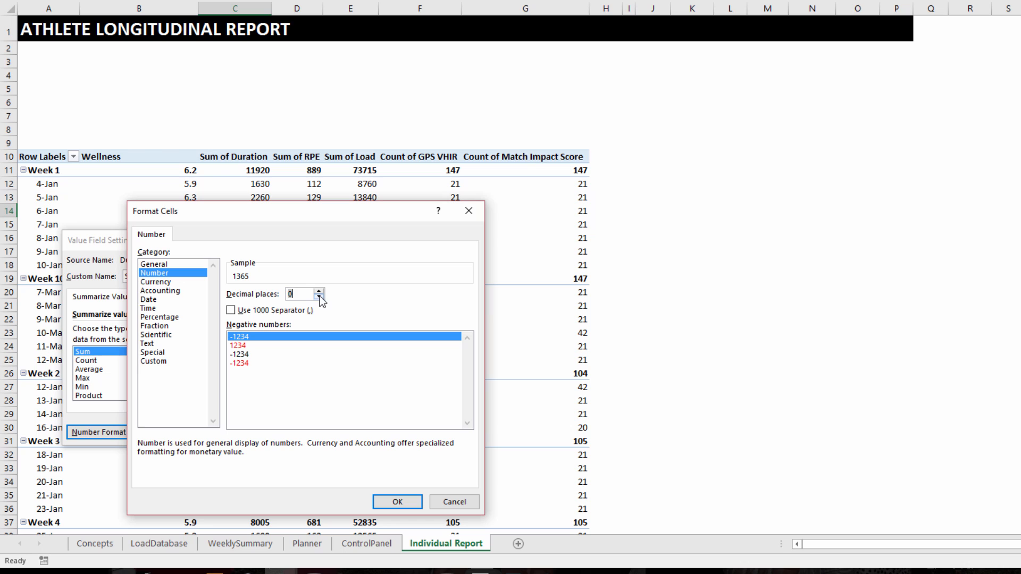
{"action": "left_click", "coordinate": [398, 502]}
Rename the PivotTable's Sum of Duration field to Duration.
{"action": "left_click", "coordinate": [147, 277]}
{"action": "key", "text": "BackSpace"}
{"action": "key", "text": "BackSpace"}
{"action": "key", "text": "BackSpace"}
{"action": "key", "text": "BackSpace"}
{"action": "key", "text": "BackSpace"}
{"action": "key", "text": "BackSpace"}
{"action": "key", "text": "BackSpace"}
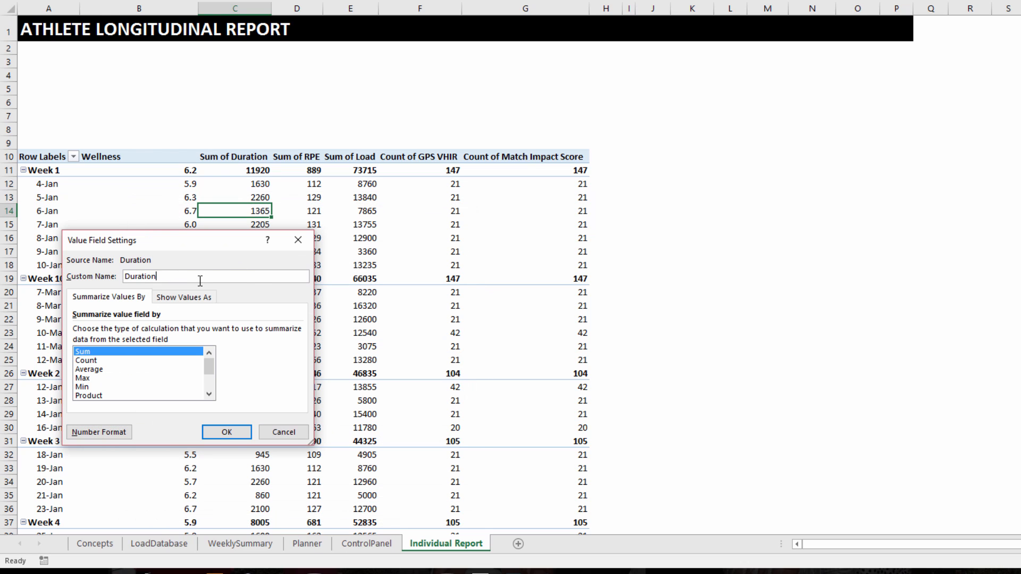
{"action": "key", "text": "Return"}
Summarize the PivotTable's RPE values by average and format them as numbers with one decimal place.
{"action": "right_click", "coordinate": [193, 212]}
{"action": "left_click", "coordinate": [252, 375]}
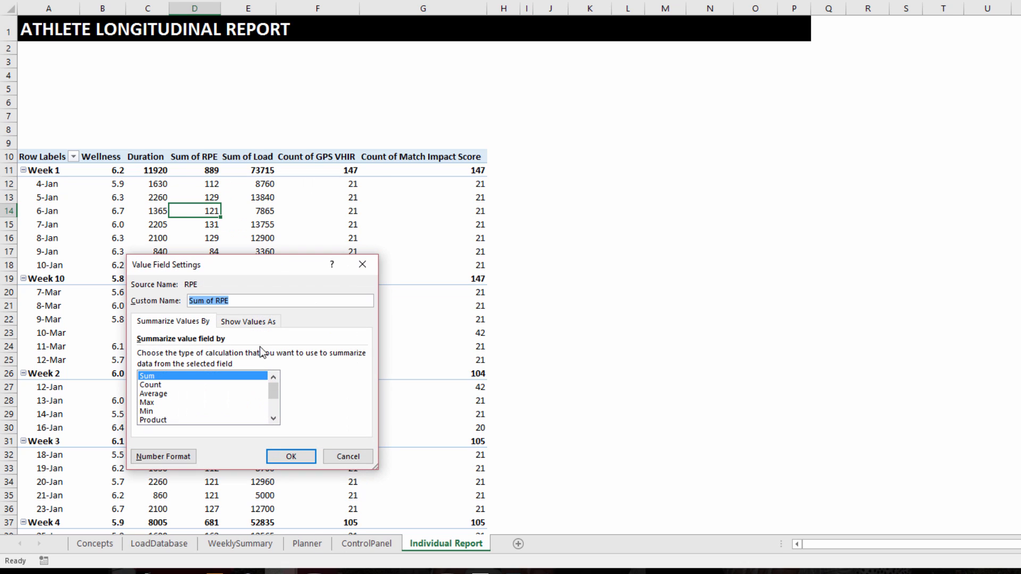
{"action": "left_click", "coordinate": [170, 394]}
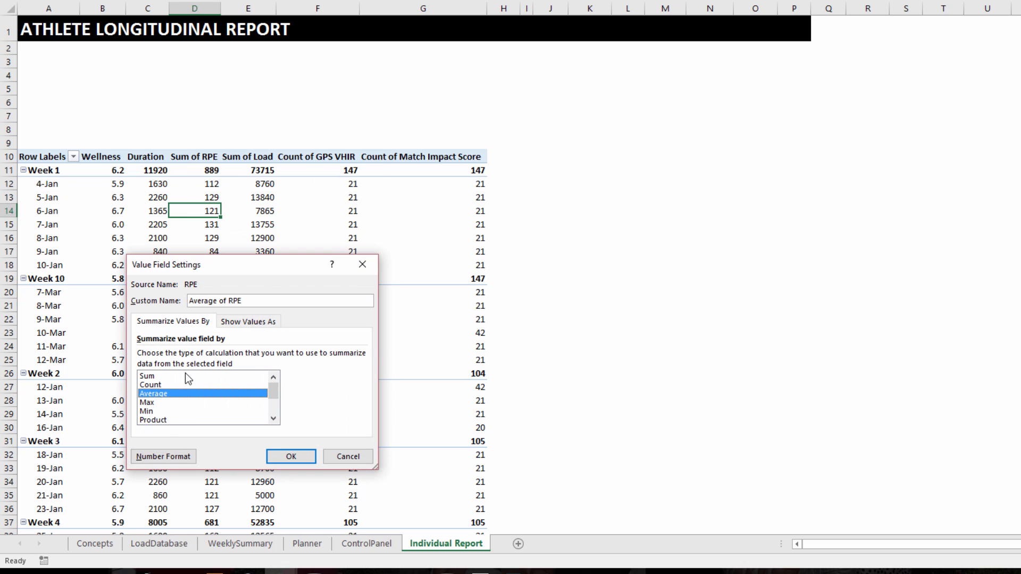
{"action": "left_click", "coordinate": [168, 456]}
{"action": "left_click", "coordinate": [101, 277]}
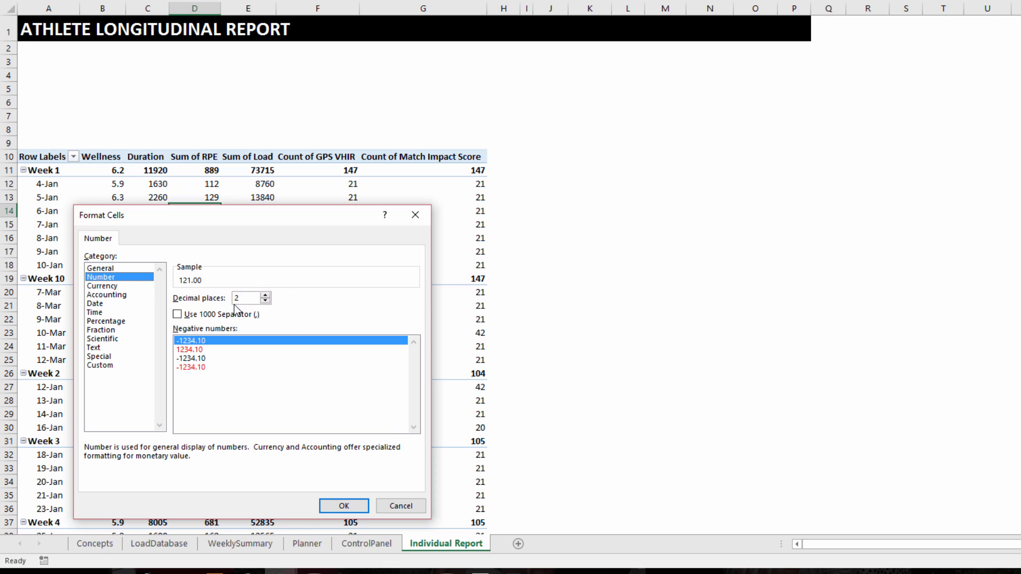
{"action": "left_click", "coordinate": [264, 302]}
{"action": "left_click", "coordinate": [264, 302]}
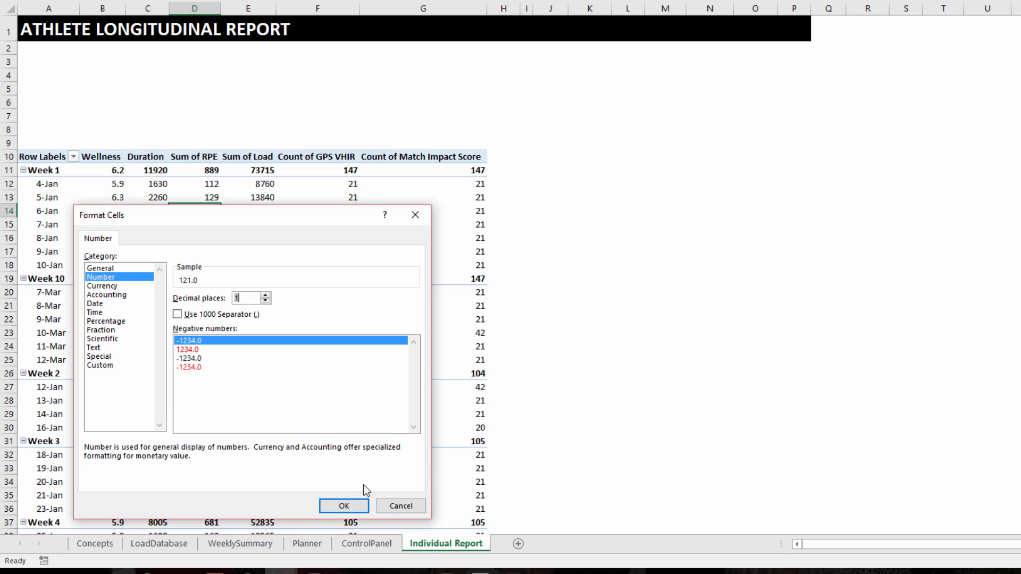
{"action": "left_click", "coordinate": [344, 505]}
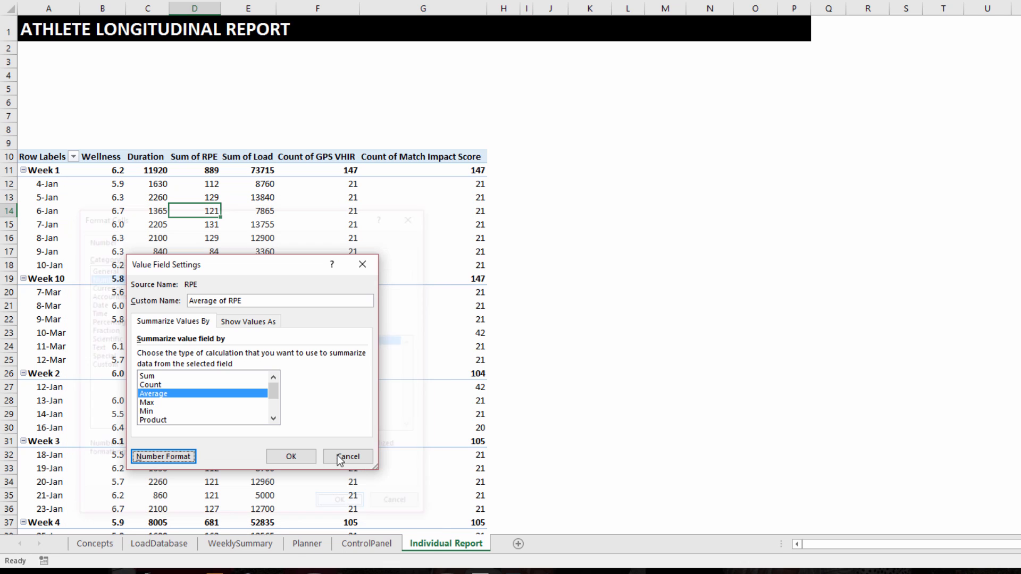
Rename the PivotTable's average RPE field to Av RPE.
{"action": "left_click", "coordinate": [228, 301]}
{"action": "key", "text": "BackSpace"}
{"action": "key", "text": "BackSpace"}
{"action": "key", "text": "BackSpace"}
{"action": "key", "text": "BackSpace"}
{"action": "key", "text": "BackSpace"}
{"action": "key", "text": "BackSpace"}
{"action": "key", "text": "BackSpace"}
{"action": "key", "text": "BackSpace"}
{"action": "key", "text": "BackSpace"}
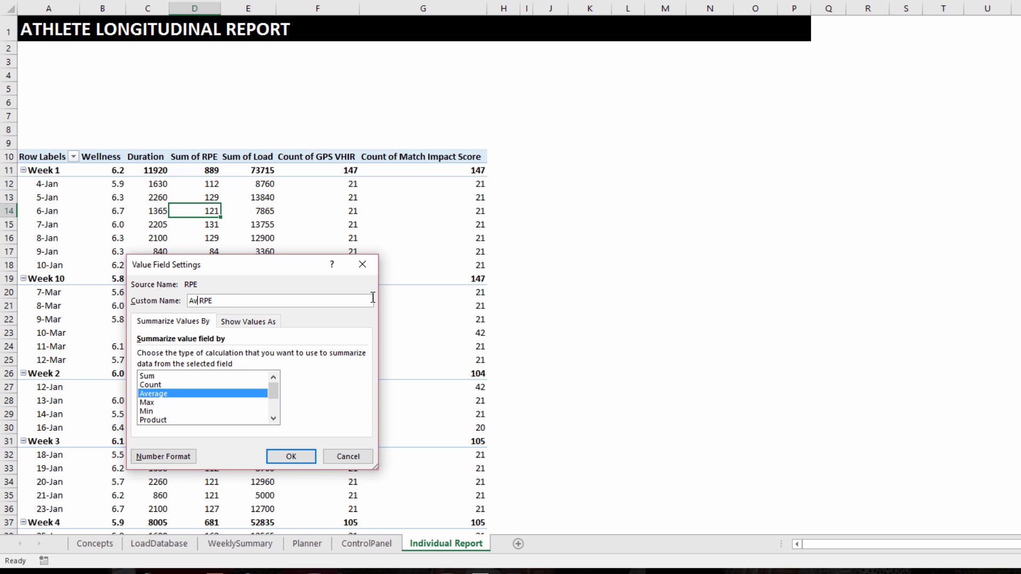
{"action": "left_click", "coordinate": [291, 456]}
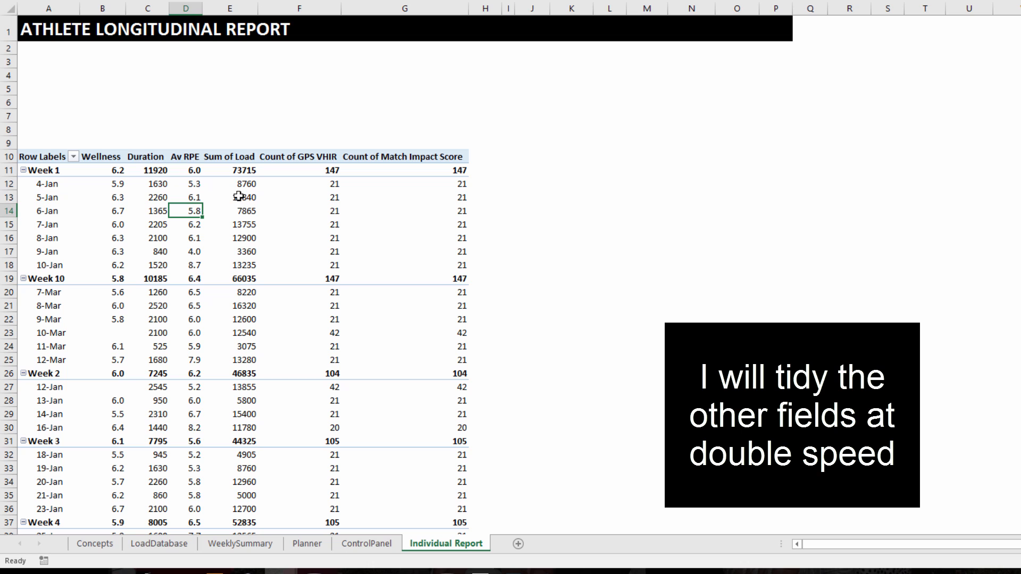
Format the PivotTable's Sum of Load values as numbers with zero decimal places.
{"action": "right_click", "coordinate": [238, 197]}
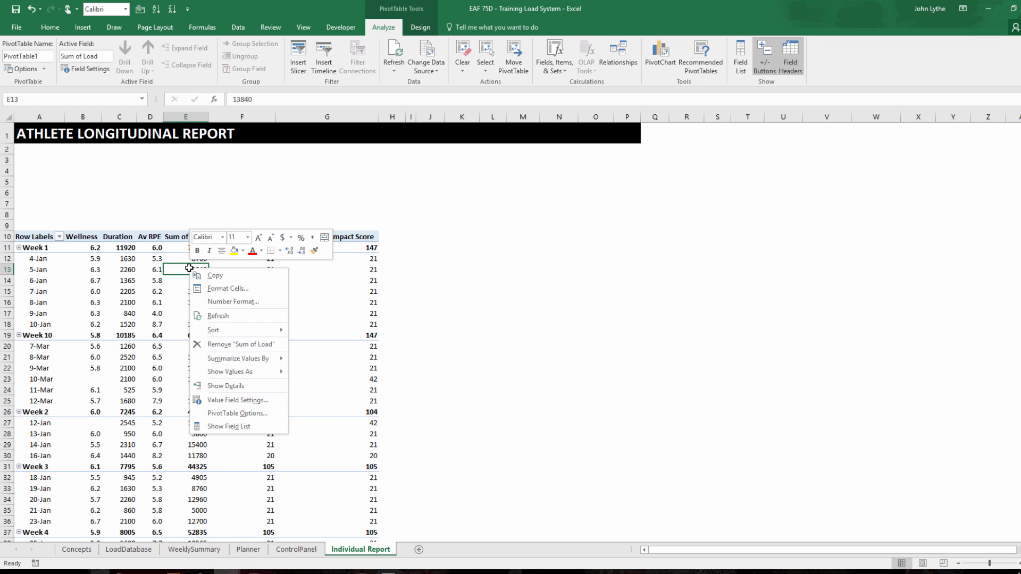
{"action": "left_click", "coordinate": [238, 399]}
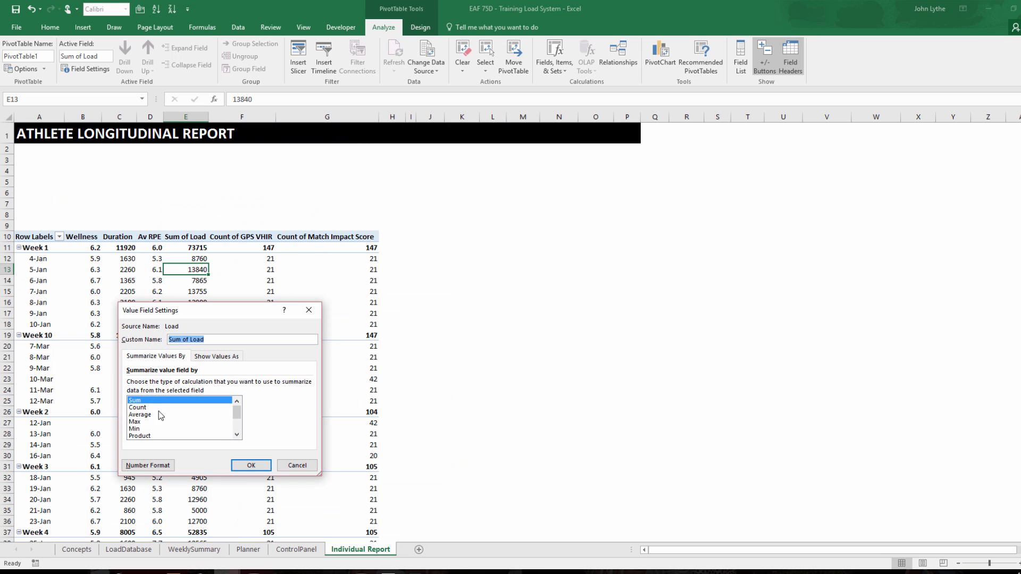
{"action": "left_click", "coordinate": [151, 463]}
{"action": "left_click", "coordinate": [115, 321]}
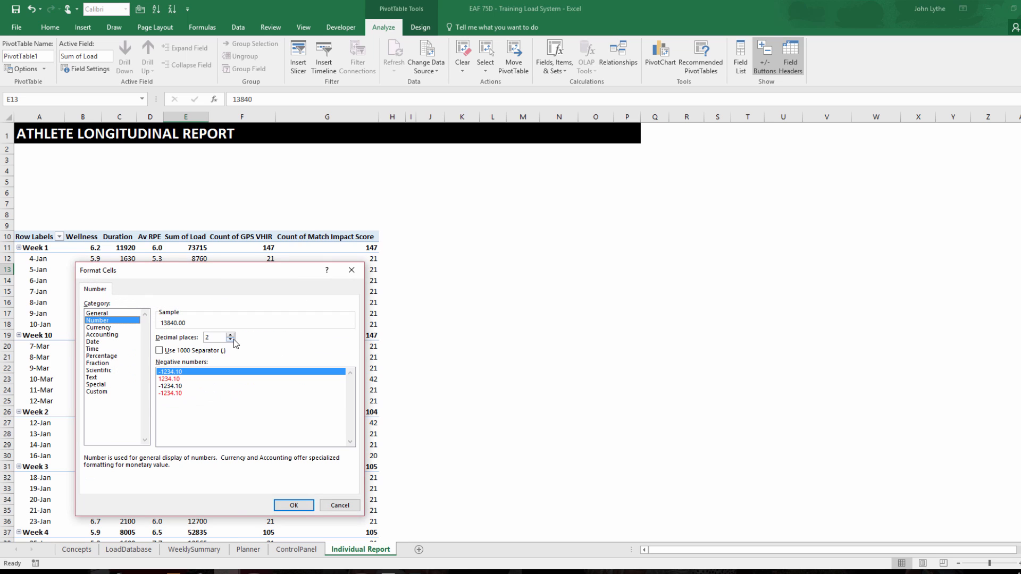
{"action": "double_click", "coordinate": [231, 340]}
{"action": "left_click", "coordinate": [302, 508]}
Rename the PivotTable's Sum of Load field to Load.
{"action": "left_click", "coordinate": [191, 339]}
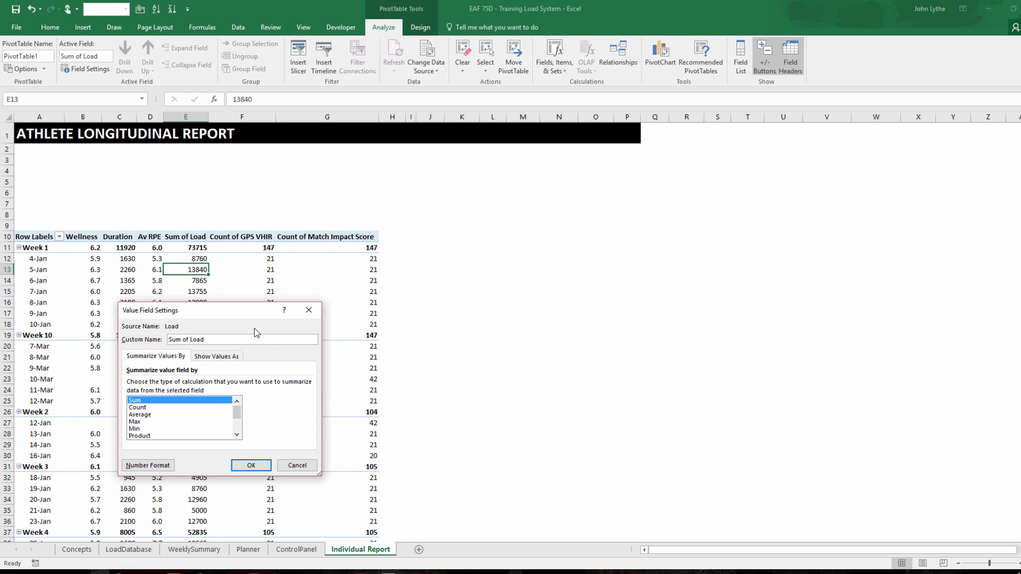
{"action": "key", "text": "BackSpace"}
{"action": "key", "text": "BackSpace"}
{"action": "key", "text": "BackSpace"}
{"action": "key", "text": "BackSpace"}
{"action": "key", "text": "BackSpace"}
{"action": "key", "text": "BackSpace"}
{"action": "key", "text": "BackSpace"}
{"action": "key", "text": "End"}
{"action": "key", "text": "Return"}
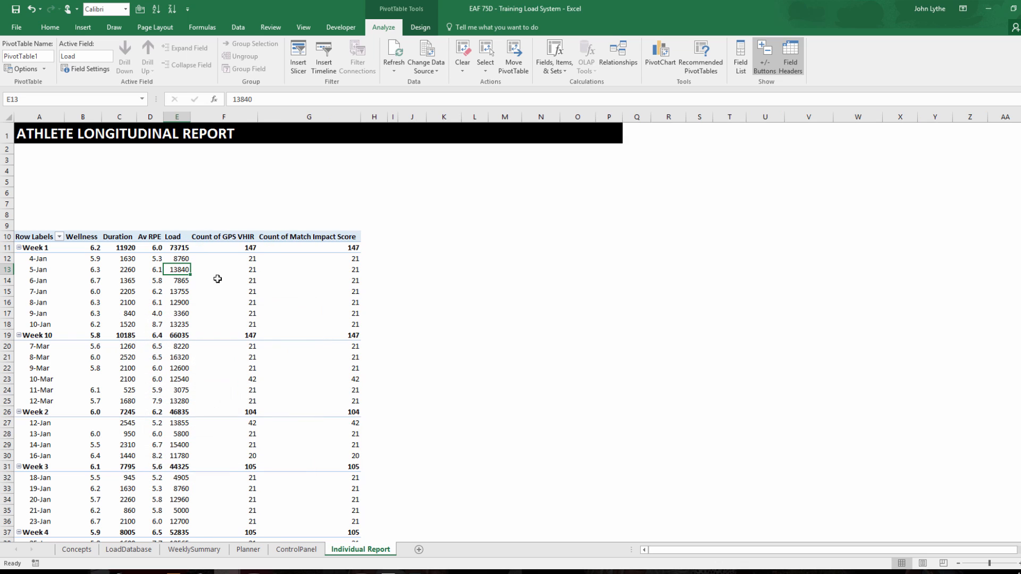
Summarize the PivotTable's GPS VHIR values by sum and format them as numbers without decimals.
{"action": "left_click", "coordinate": [222, 236]}
{"action": "right_click", "coordinate": [219, 268]}
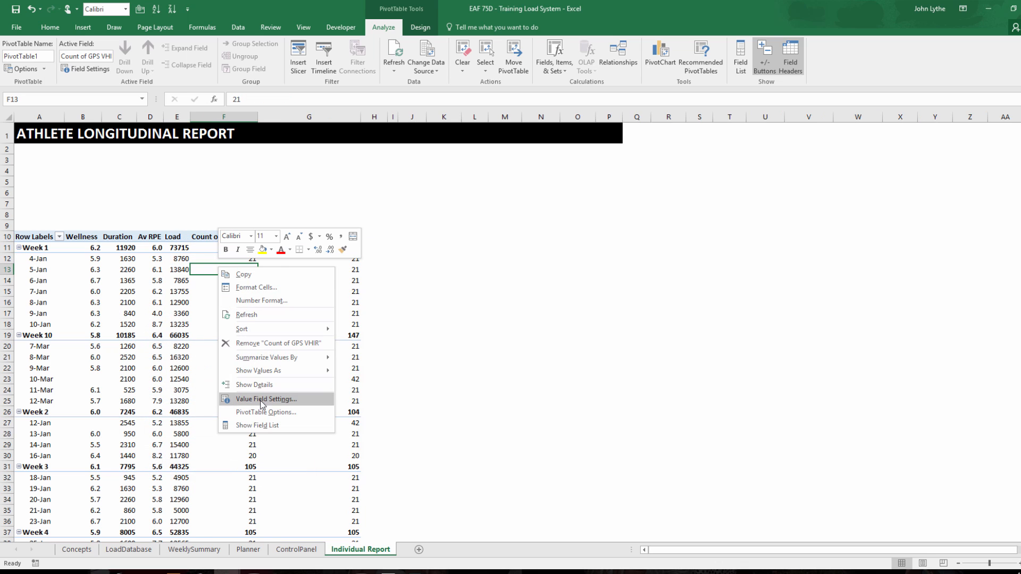
{"action": "left_click", "coordinate": [264, 400]}
{"action": "left_click", "coordinate": [183, 406]}
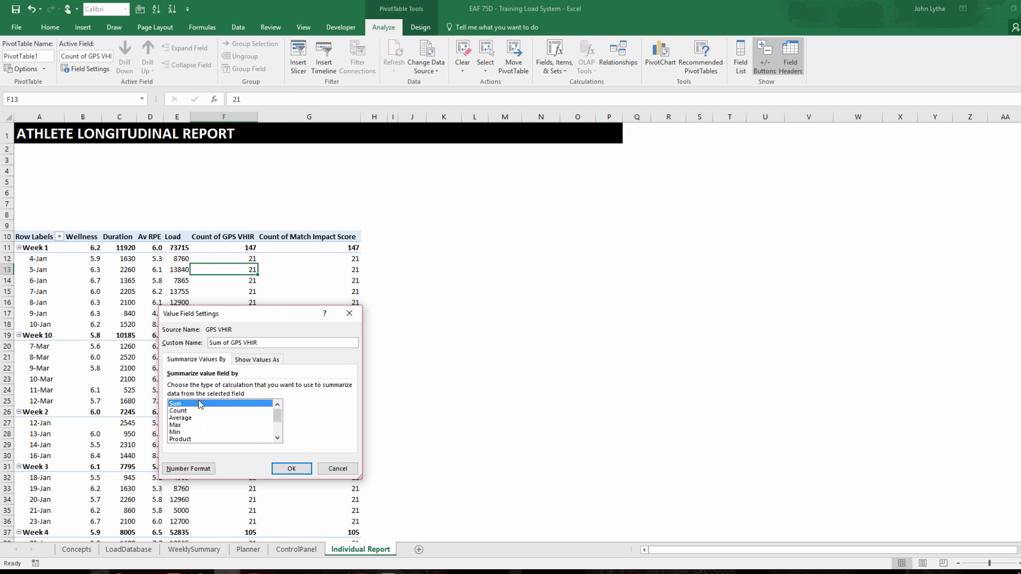
{"action": "left_click", "coordinate": [188, 469]}
{"action": "left_click", "coordinate": [137, 324]}
{"action": "left_click", "coordinate": [334, 508]}
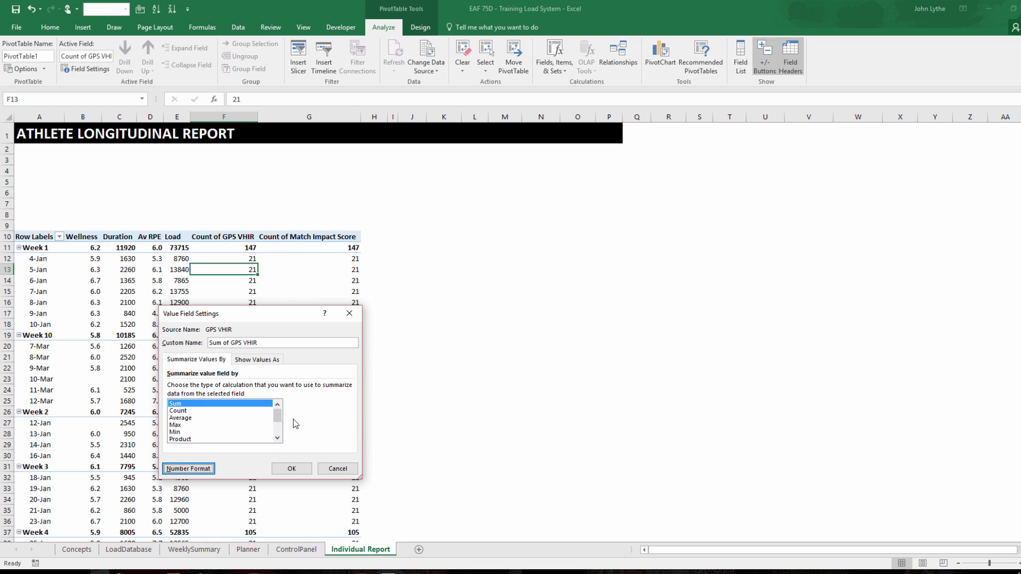
Rename the PivotTable's Sum of GPS VHIR field to GPS VHIR.
{"action": "left_click", "coordinate": [231, 343]}
{"action": "key", "text": "BackSpace"}
{"action": "key", "text": "BackSpace"}
{"action": "key", "text": "BackSpace"}
{"action": "key", "text": "BackSpace"}
{"action": "key", "text": "BackSpace"}
{"action": "key", "text": "BackSpace"}
{"action": "key", "text": "BackSpace"}
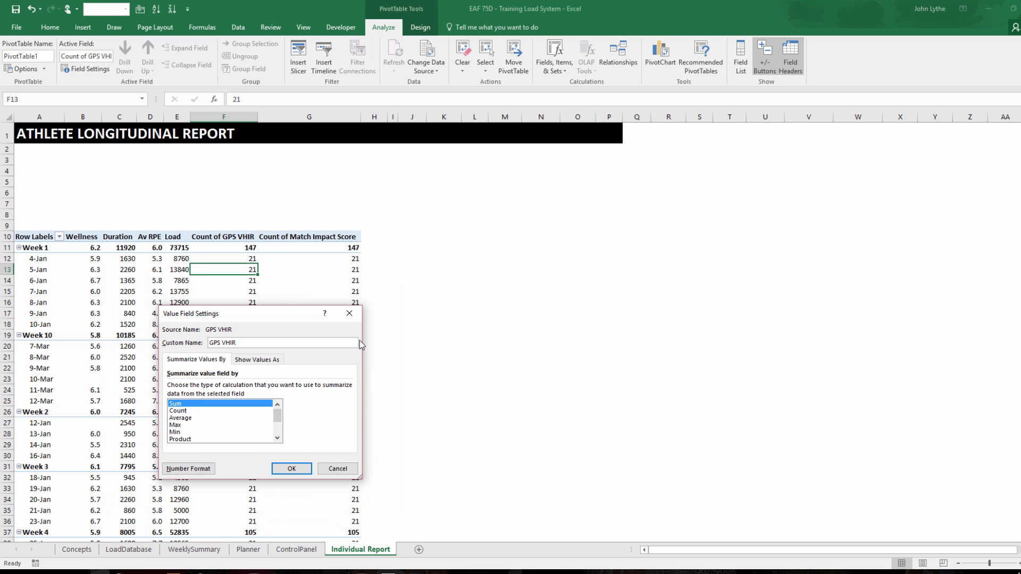
{"action": "key", "text": "Return"}
{"action": "left_click", "coordinate": [531, 320]}
{"action": "key", "text": "Return"}
Summarize the PivotTable's Match Impact Score values by average and format them as numbers without decimals.
{"action": "left_click", "coordinate": [274, 238]}
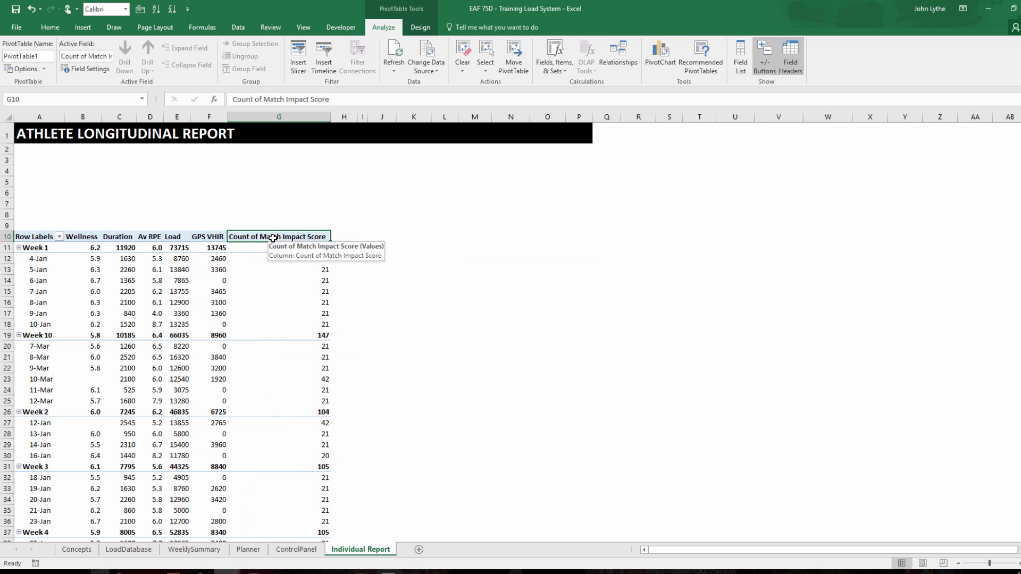
{"action": "right_click", "coordinate": [274, 239]}
{"action": "left_click", "coordinate": [308, 381]}
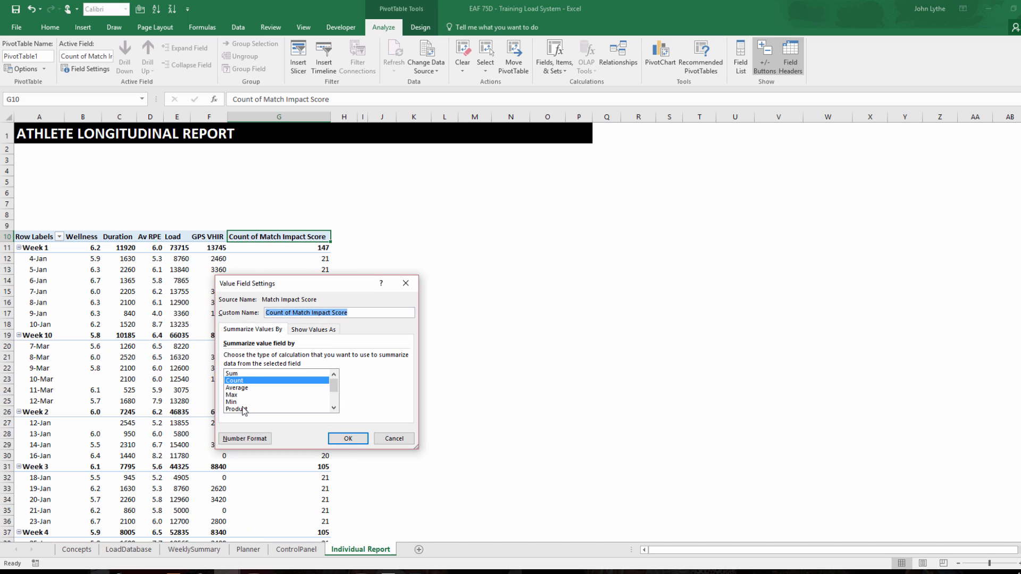
{"action": "left_click", "coordinate": [236, 388]}
{"action": "left_click", "coordinate": [245, 438]}
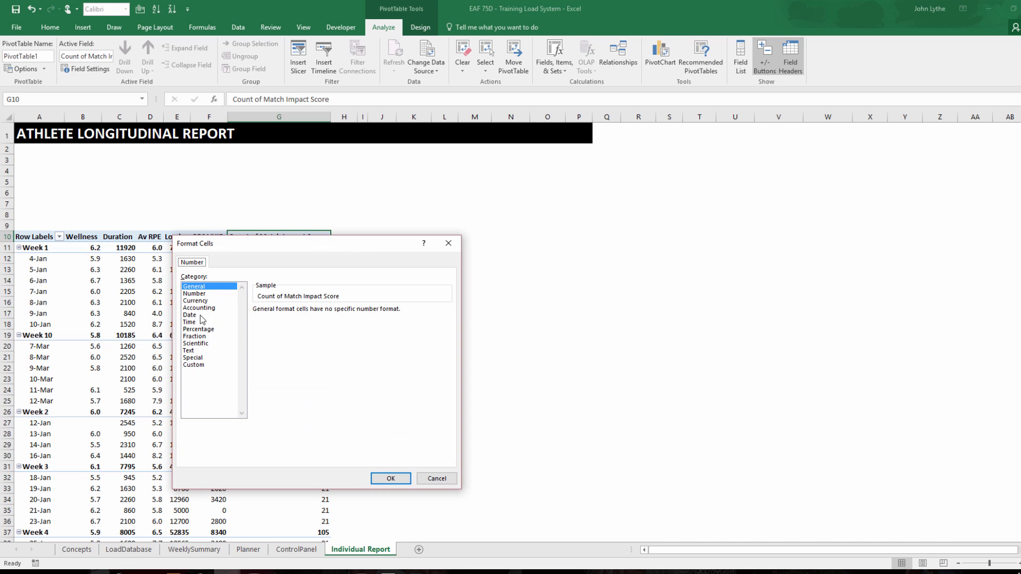
{"action": "left_click", "coordinate": [194, 293]}
{"action": "left_click", "coordinate": [328, 314]}
{"action": "left_click", "coordinate": [391, 478]}
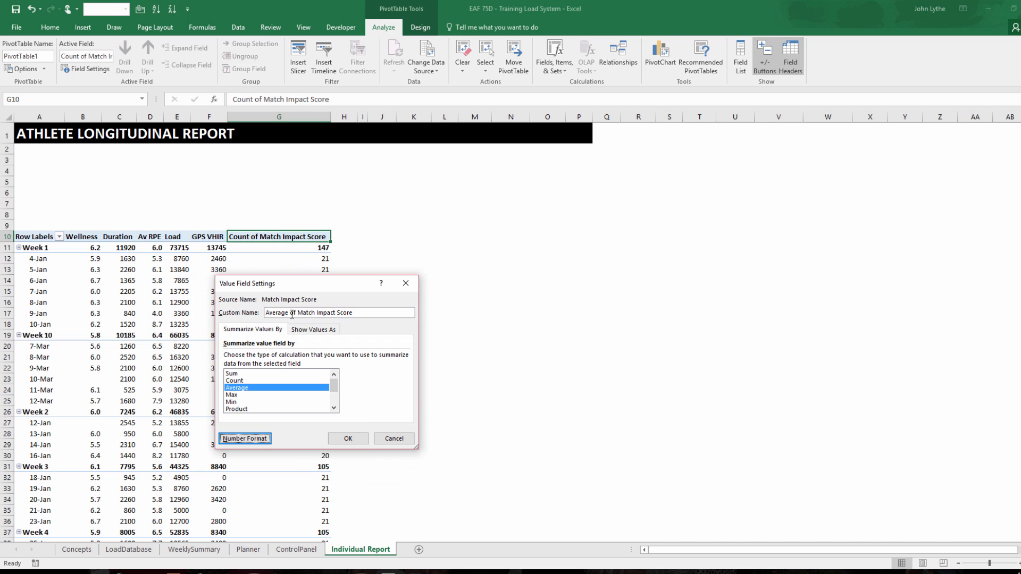
Rename the PivotTable's average Match Impact Score field to Impact Score.
{"action": "left_click", "coordinate": [317, 312]}
{"action": "key", "text": "BackSpace"}
{"action": "key", "text": "BackSpace"}
{"action": "key", "text": "BackSpace"}
{"action": "key", "text": "BackSpace"}
{"action": "key", "text": "BackSpace"}
{"action": "key", "text": "BackSpace"}
{"action": "key", "text": "BackSpace"}
{"action": "key", "text": "BackSpace"}
{"action": "key", "text": "BackSpace"}
{"action": "key", "text": "BackSpace"}
{"action": "key", "text": "BackSpace"}
{"action": "key", "text": "BackSpace"}
{"action": "key", "text": "BackSpace"}
{"action": "key", "text": "BackSpace"}
{"action": "key", "text": "BackSpace"}
{"action": "key", "text": "BackSpace"}
{"action": "key", "text": "BackSpace"}
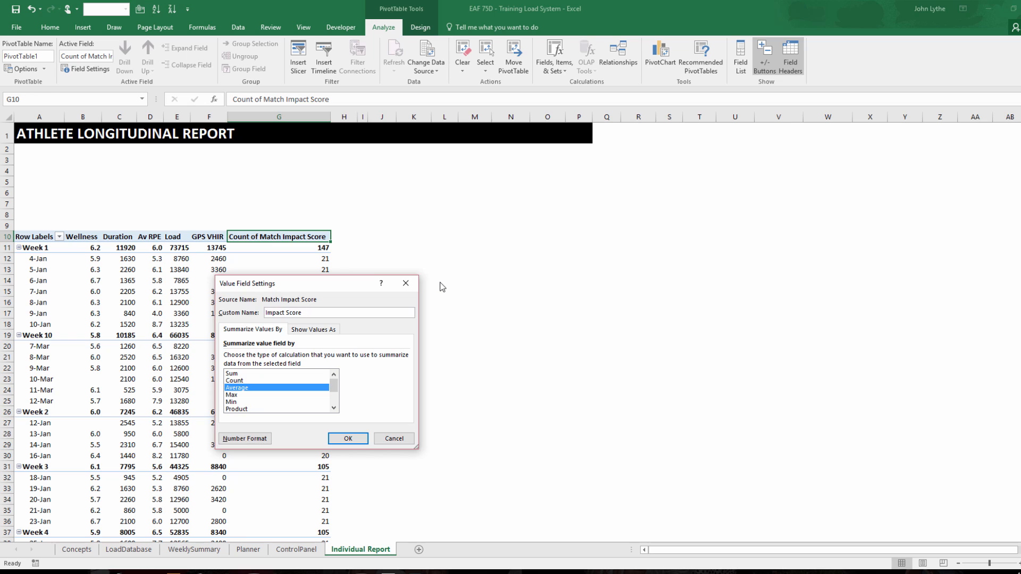
{"action": "key", "text": "Return"}
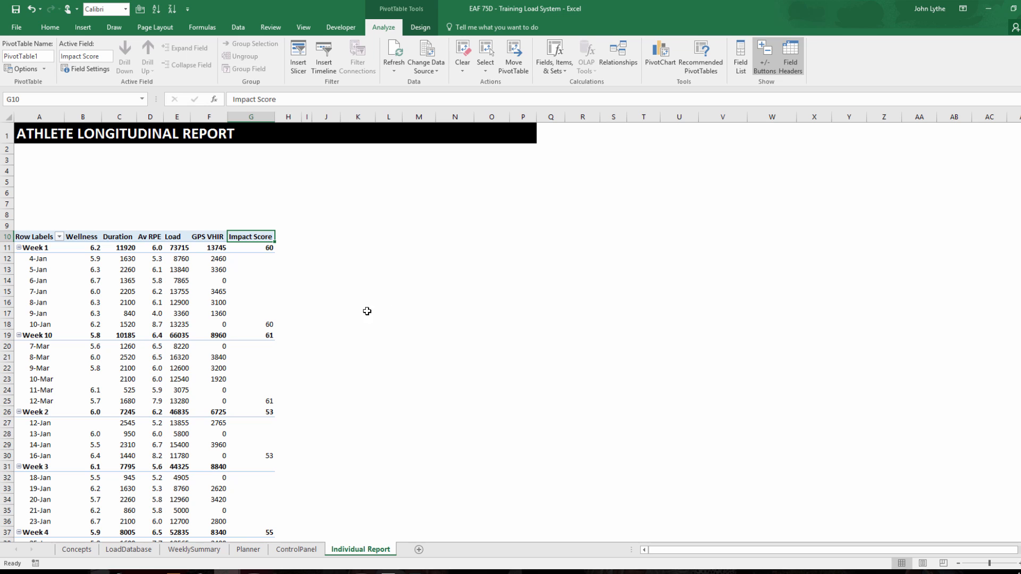
Collapse all date rows in the PivotTable to the week level.
{"action": "right_click", "coordinate": [33, 273]}
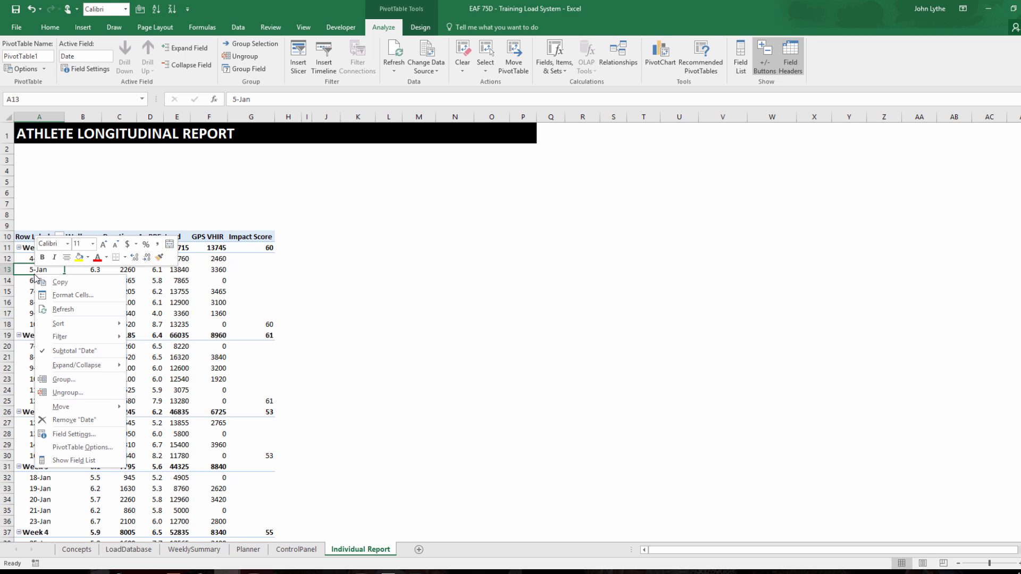
{"action": "mouse_move", "coordinate": [87, 367]}
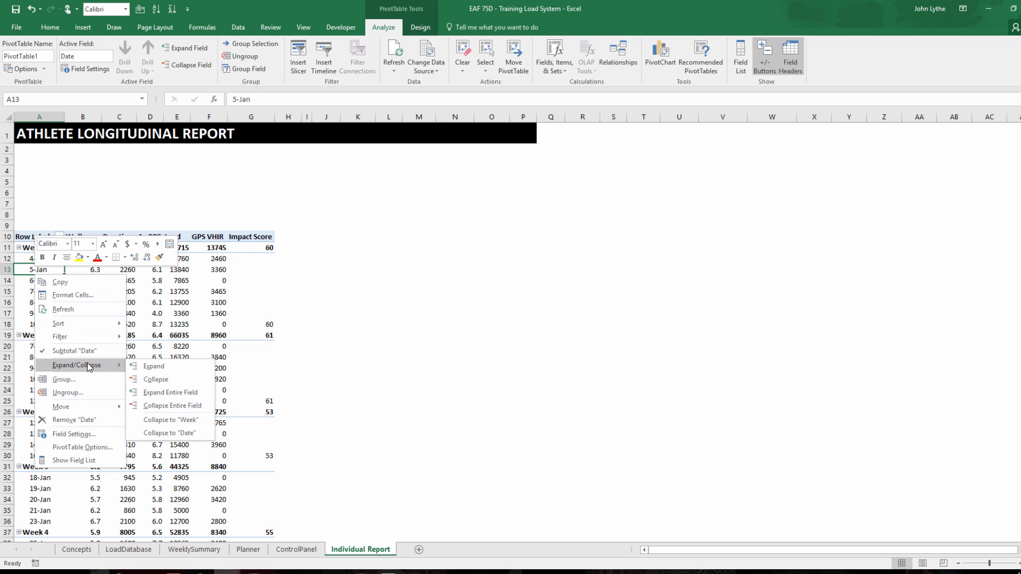
{"action": "left_click", "coordinate": [168, 381]}
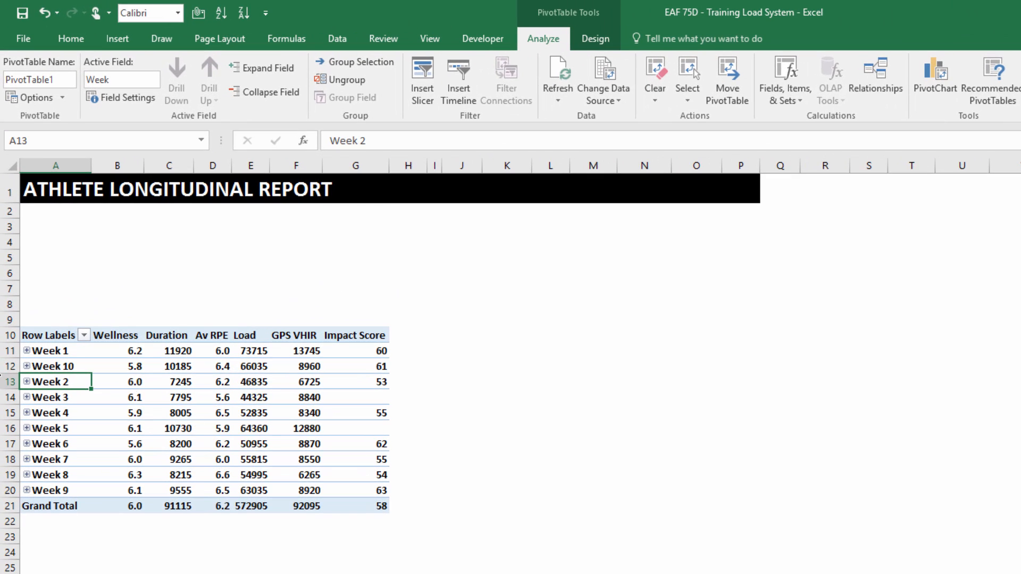
Move the Week 10 row below Week 9 in the PivotTable and expand Week 2 to its dates.
{"action": "left_click", "coordinate": [64, 366]}
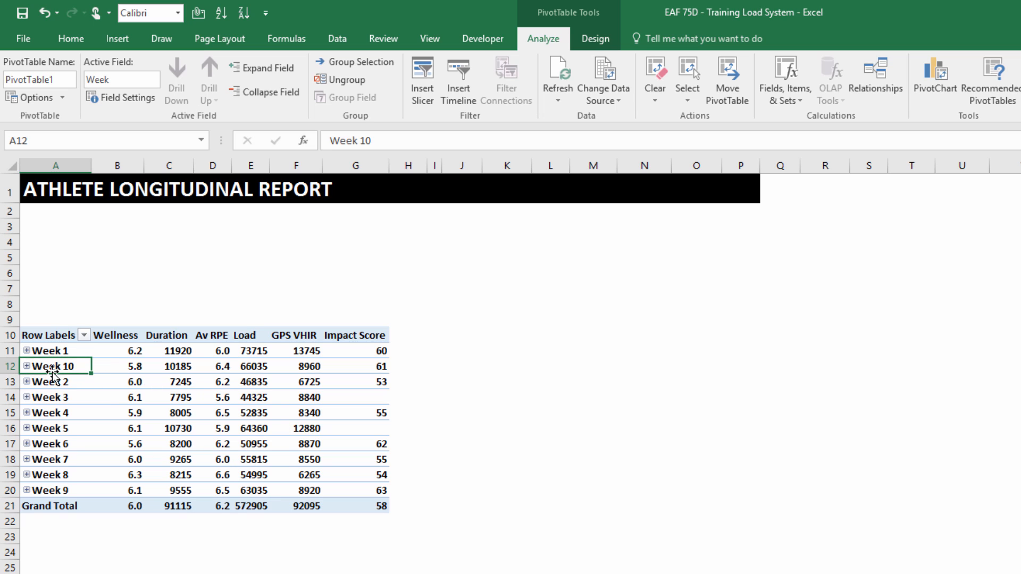
{"action": "left_click_drag", "start_coordinate": [51, 373], "coordinate": [51, 501]}
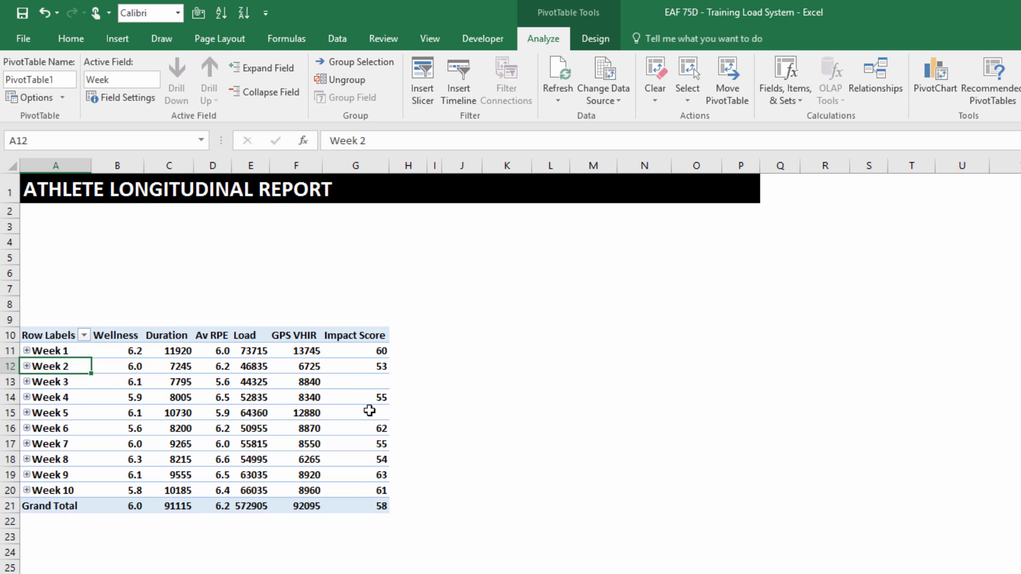
{"action": "left_click", "coordinate": [27, 367]}
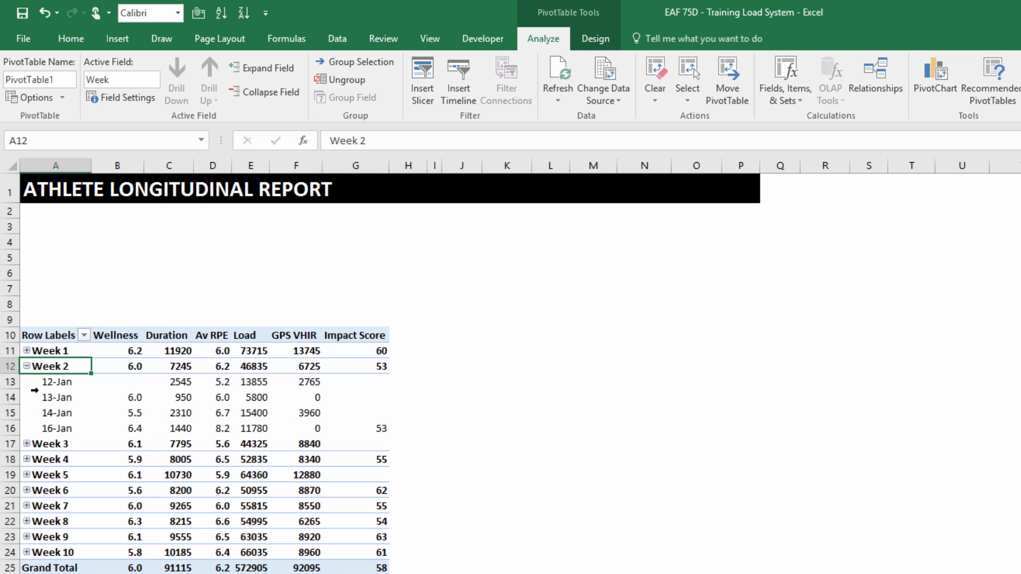
Collapse Week 2 in the PivotTable and insert a slicer for the Athlete field.
{"action": "left_click", "coordinate": [26, 366]}
{"action": "left_click", "coordinate": [76, 293]}
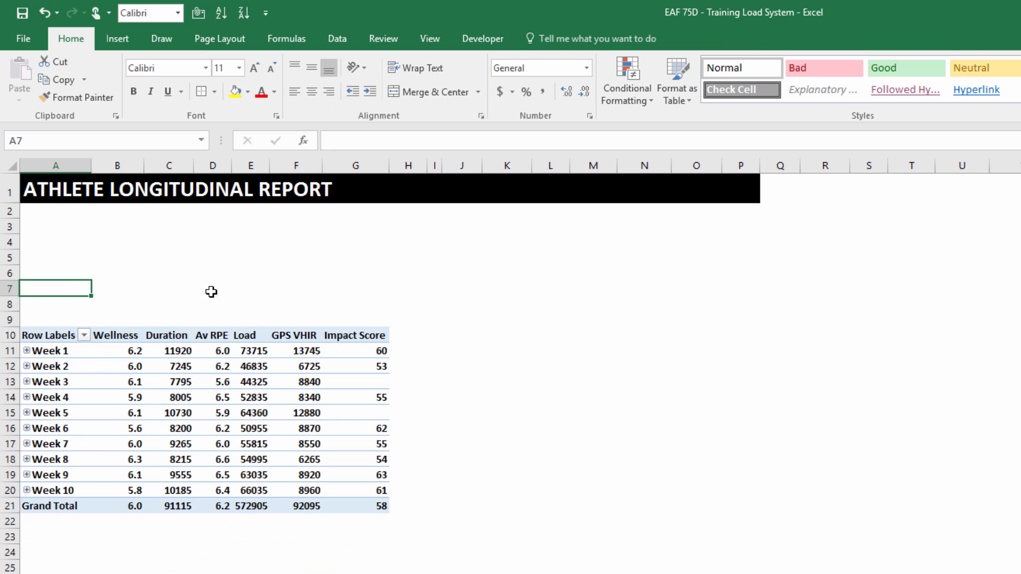
{"action": "left_click", "coordinate": [133, 397]}
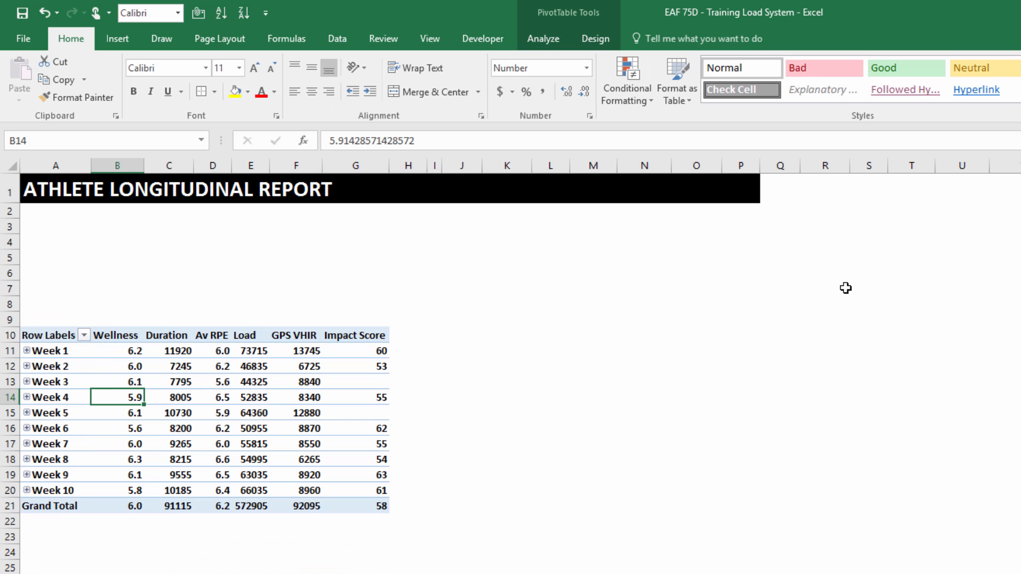
{"action": "left_click", "coordinate": [542, 43]}
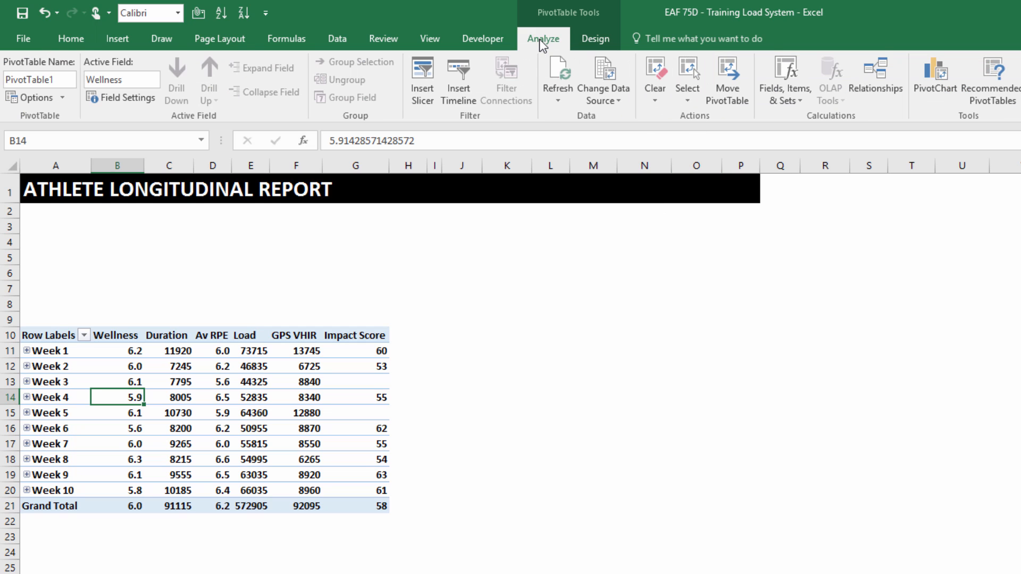
{"action": "left_click", "coordinate": [422, 75]}
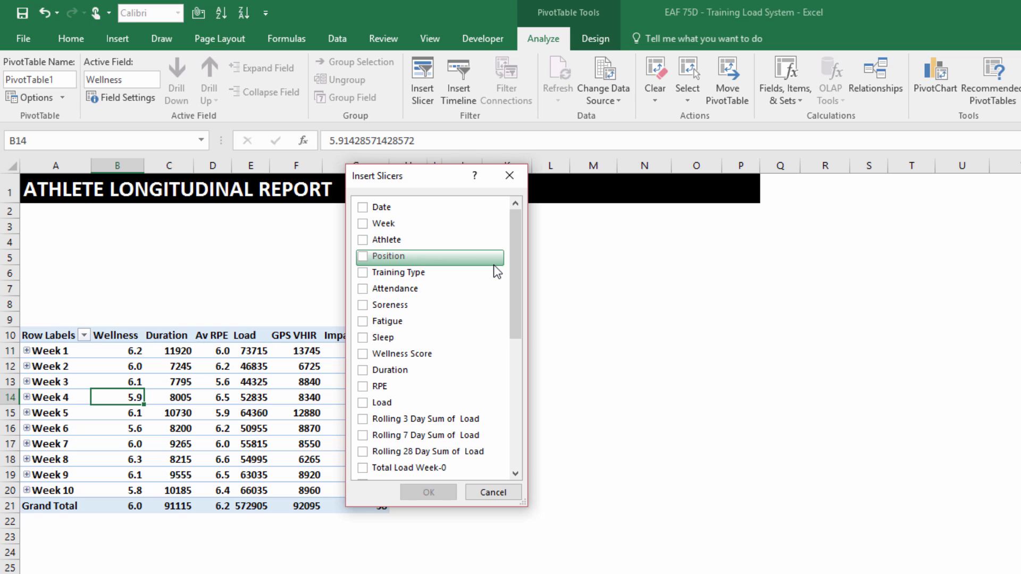
{"action": "left_click", "coordinate": [374, 240]}
{"action": "left_click", "coordinate": [431, 491]}
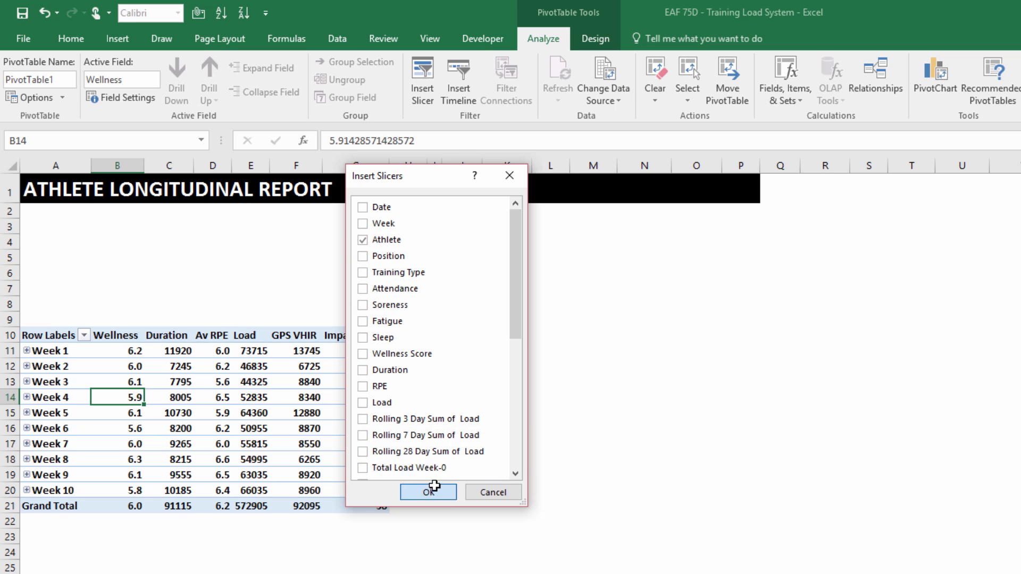
Place the Athlete slicer directly beneath the report title and resize it to about 3.78 cm high and 14.31 cm wide.
{"action": "left_click_drag", "start_coordinate": [708, 371], "coordinate": [52, 208]}
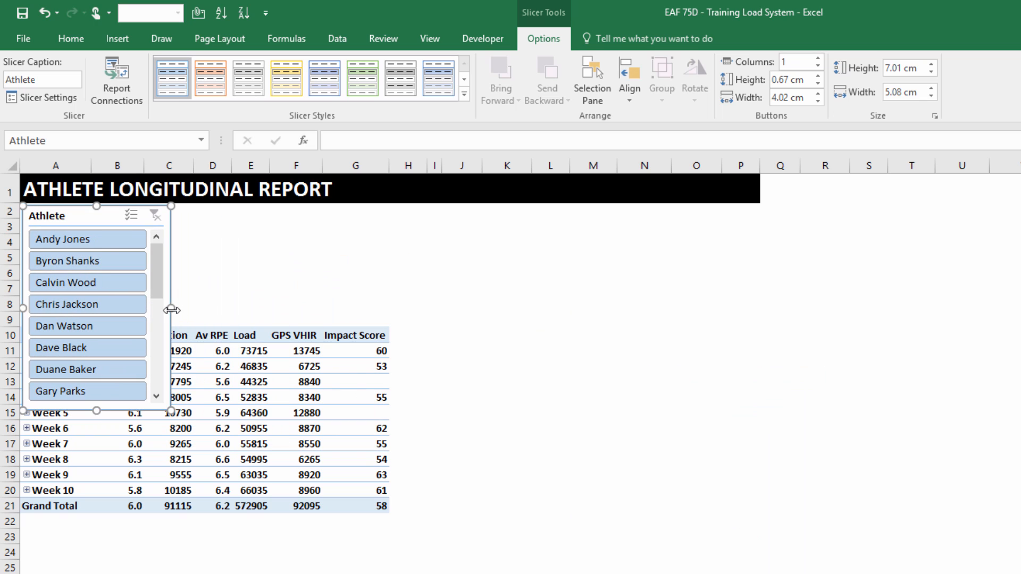
{"action": "left_click_drag", "start_coordinate": [170, 309], "coordinate": [444, 328]}
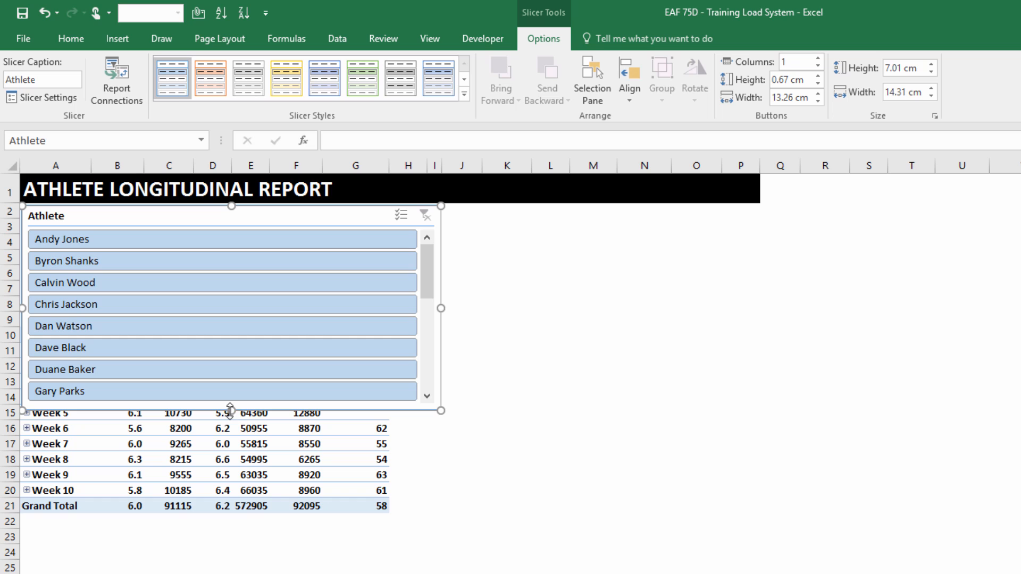
{"action": "left_click_drag", "start_coordinate": [232, 411], "coordinate": [246, 316]}
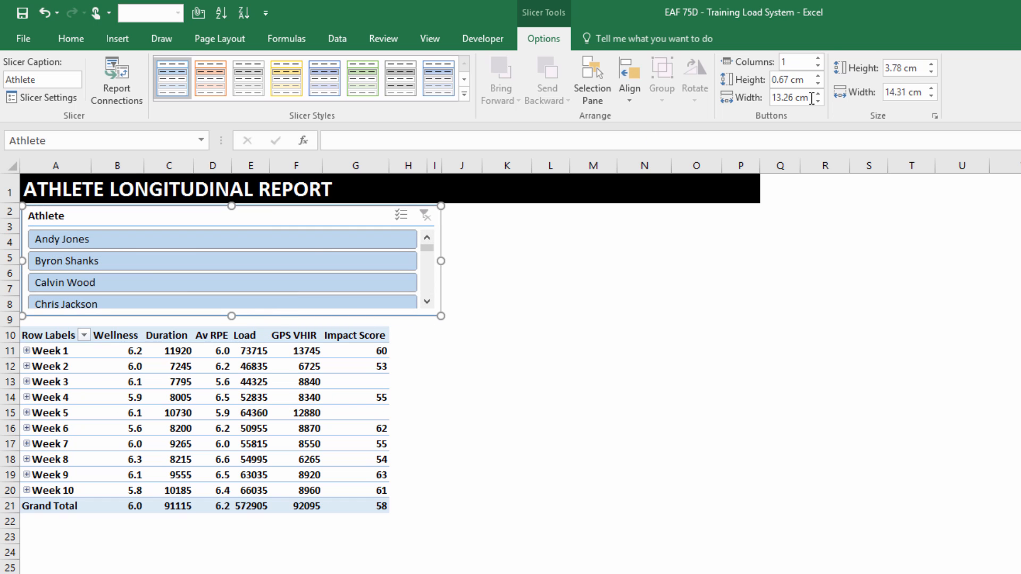
Arrange the Athlete slicer's buttons in 5 columns.
{"action": "left_click", "coordinate": [819, 57]}
{"action": "left_click", "coordinate": [819, 58]}
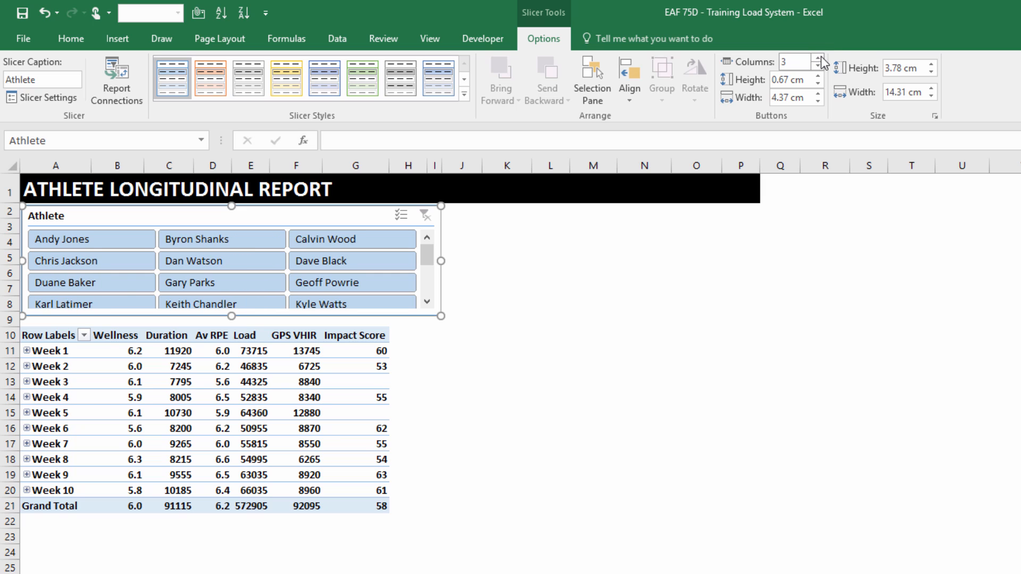
{"action": "left_click", "coordinate": [819, 58]}
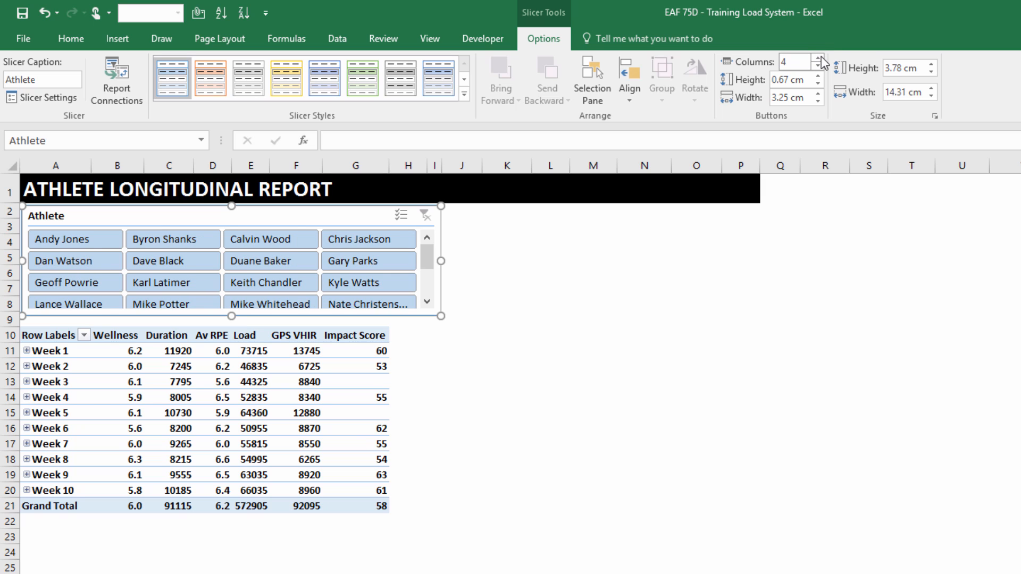
{"action": "left_click", "coordinate": [819, 58]}
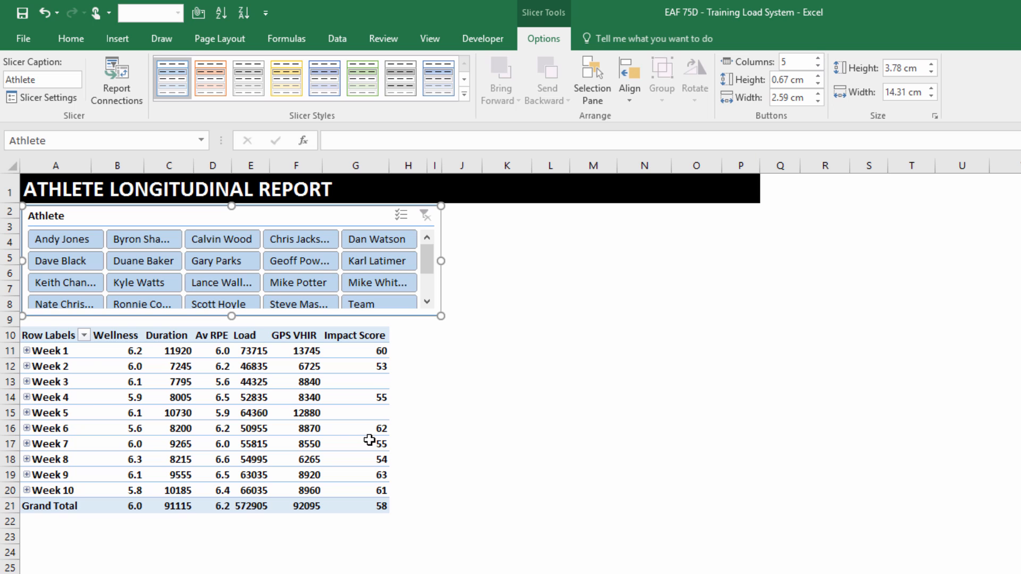
Move the Athlete slicer below the PivotTable and insert two blank rows at row 5.
{"action": "left_click_drag", "start_coordinate": [130, 215], "coordinate": [107, 563]}
{"action": "right_click", "coordinate": [10, 259]}
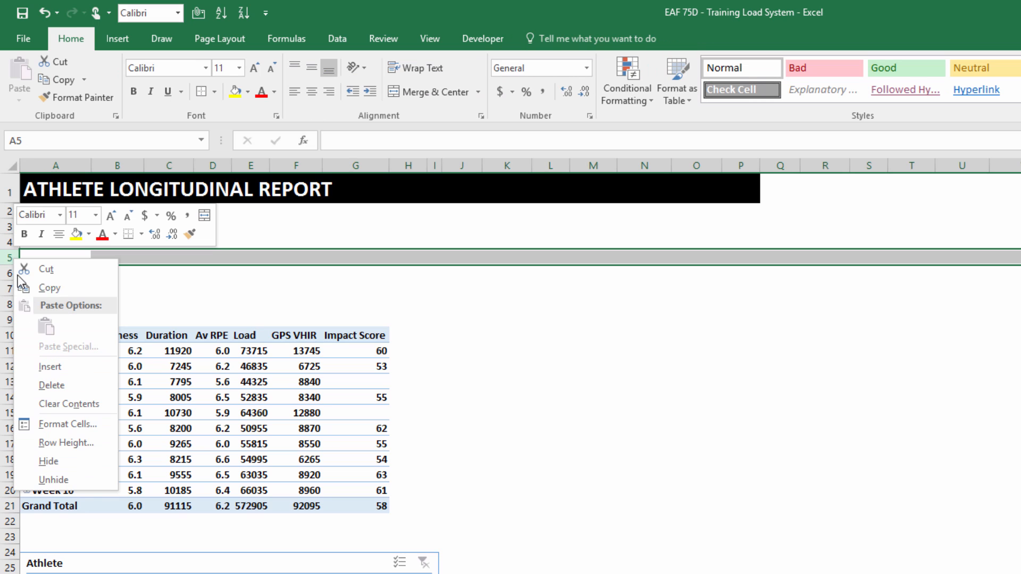
{"action": "left_click", "coordinate": [51, 378]}
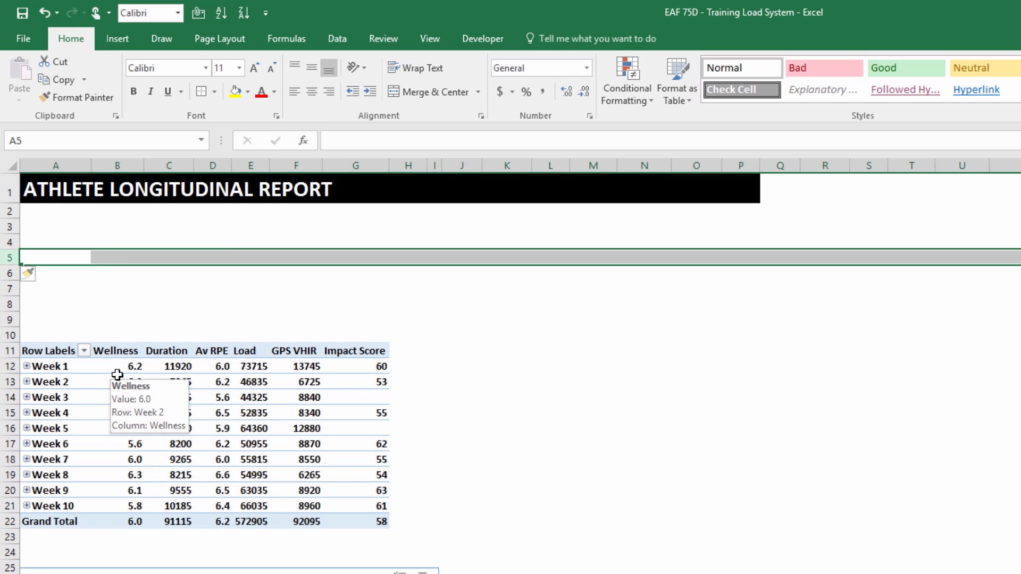
{"action": "key", "text": "F4"}
Return the Athlete slicer to just below the title and enlarge it to about 4.84 cm high and 14.63 cm wide.
{"action": "left_click_drag", "start_coordinate": [120, 573], "coordinate": [60, 219]}
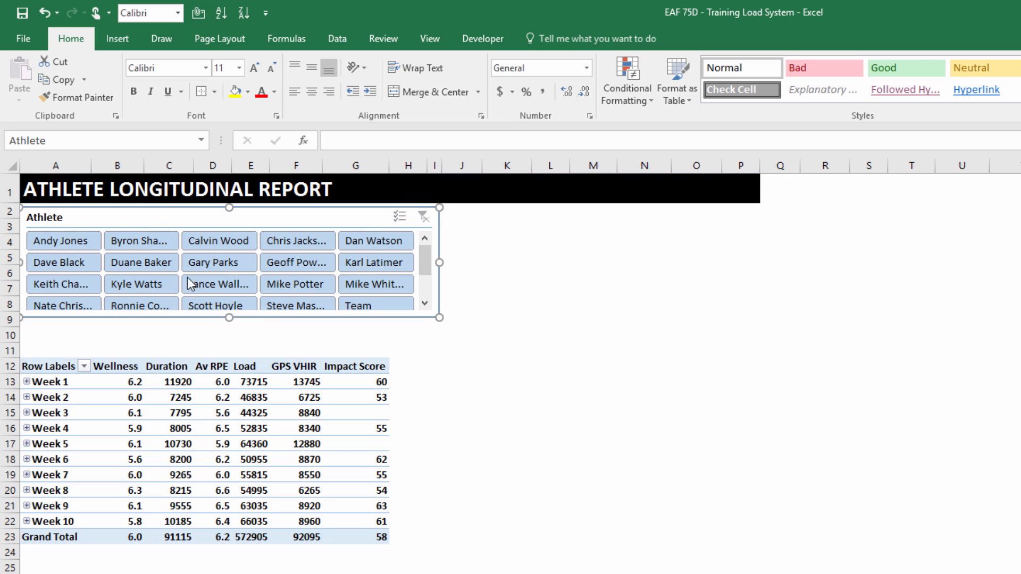
{"action": "left_click_drag", "start_coordinate": [228, 317], "coordinate": [228, 349]}
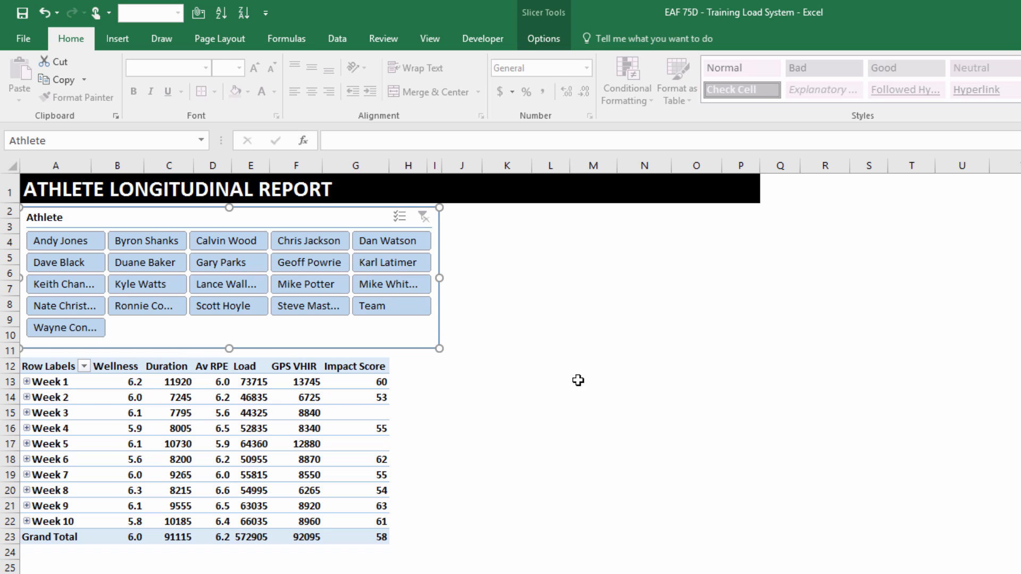
{"action": "left_click_drag", "start_coordinate": [444, 278], "coordinate": [454, 285]}
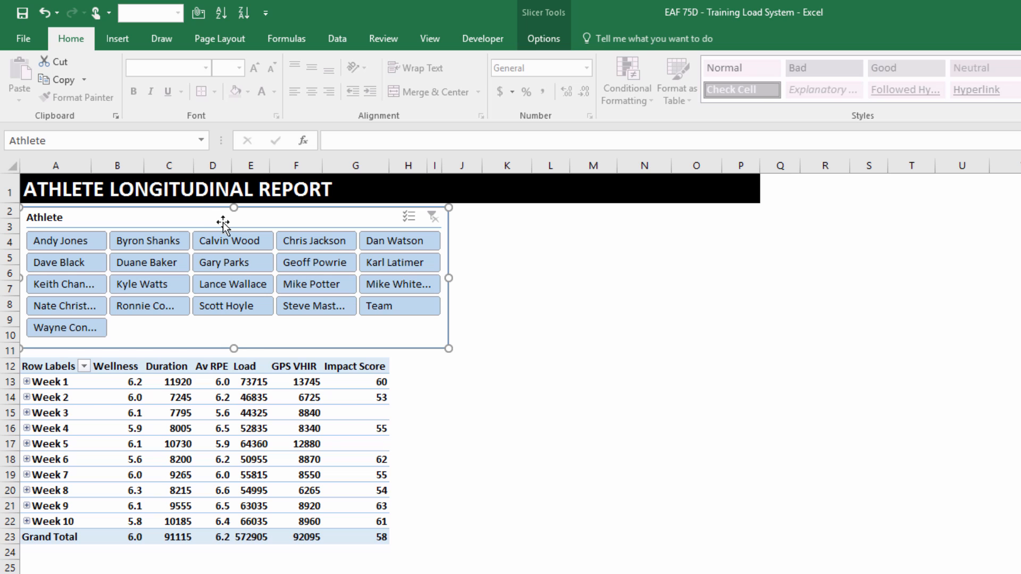
Apply the darker blue style from the Dark group, fifth in its row, to the Athlete slicer.
{"action": "left_click", "coordinate": [544, 38]}
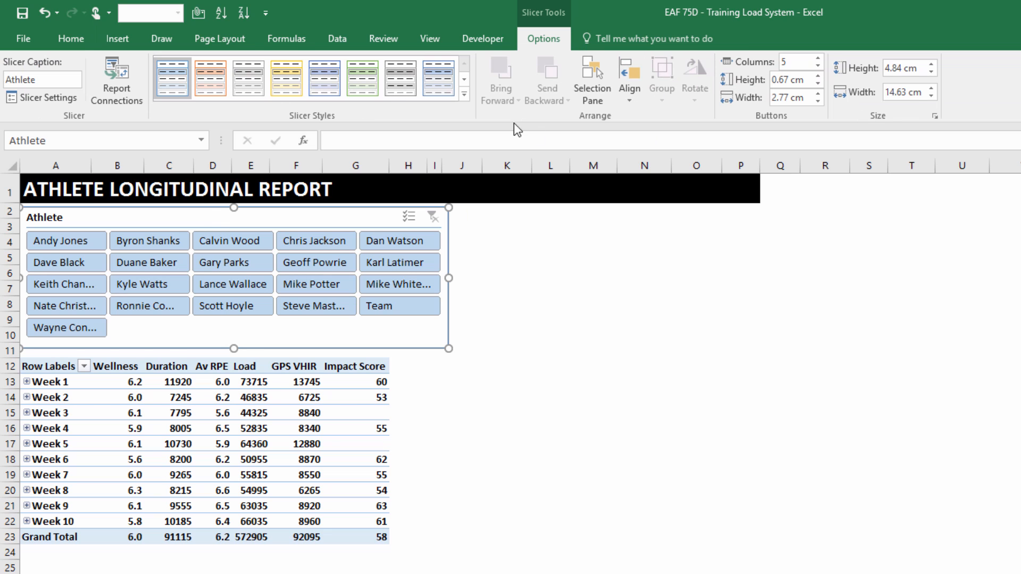
{"action": "left_click", "coordinate": [464, 100]}
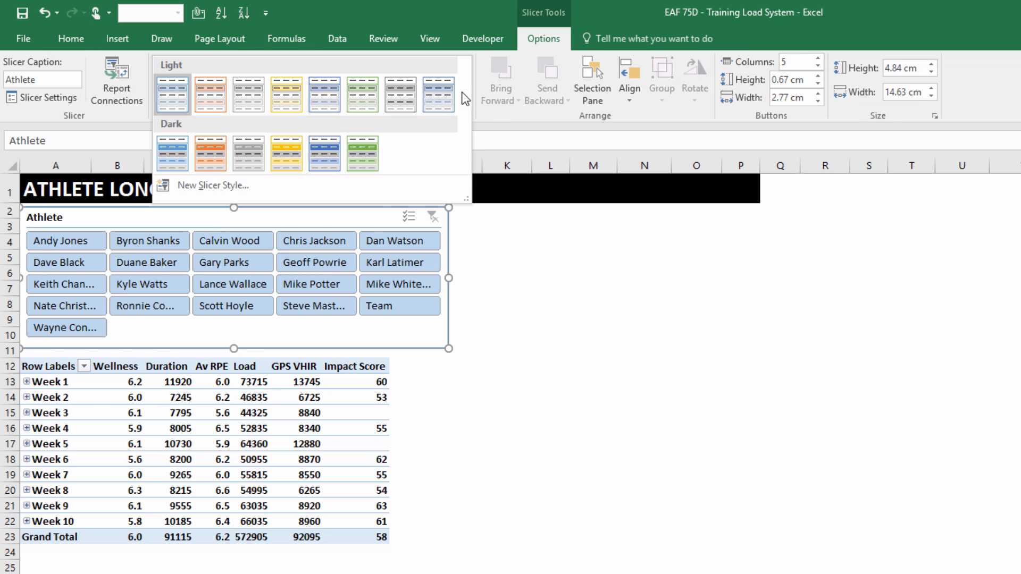
{"action": "left_click", "coordinate": [331, 154]}
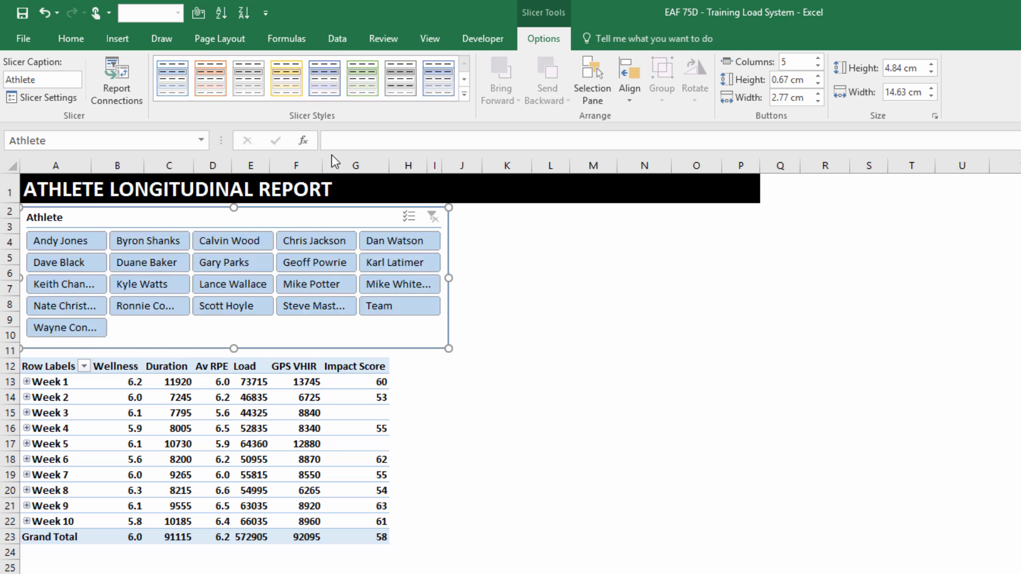
Filter the PivotTable by several individual athletes in turn with the slicer, finishing on Team.
{"action": "left_click", "coordinate": [136, 241]}
{"action": "left_click", "coordinate": [74, 242]}
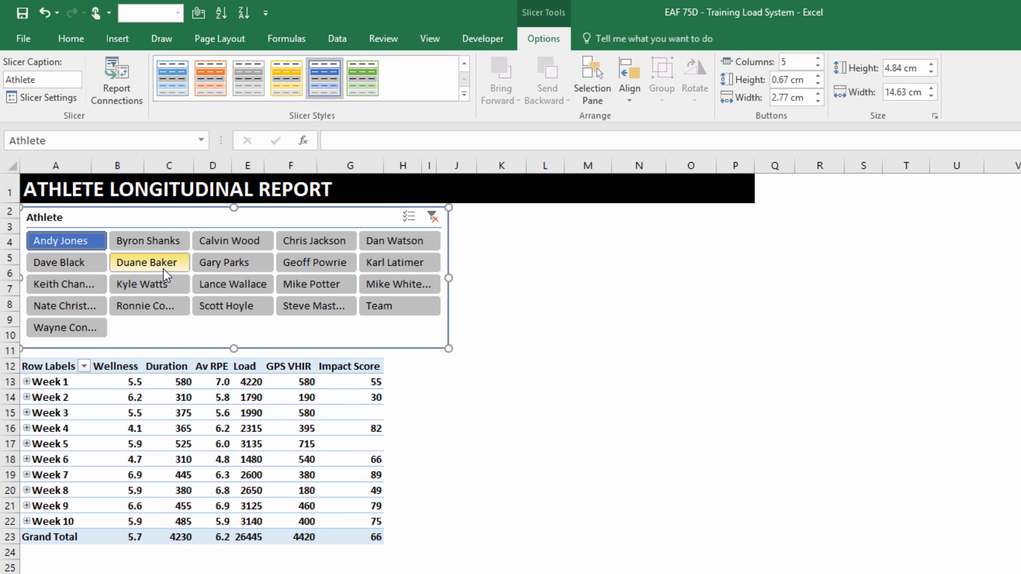
{"action": "left_click", "coordinate": [164, 268]}
{"action": "left_click", "coordinate": [164, 284]}
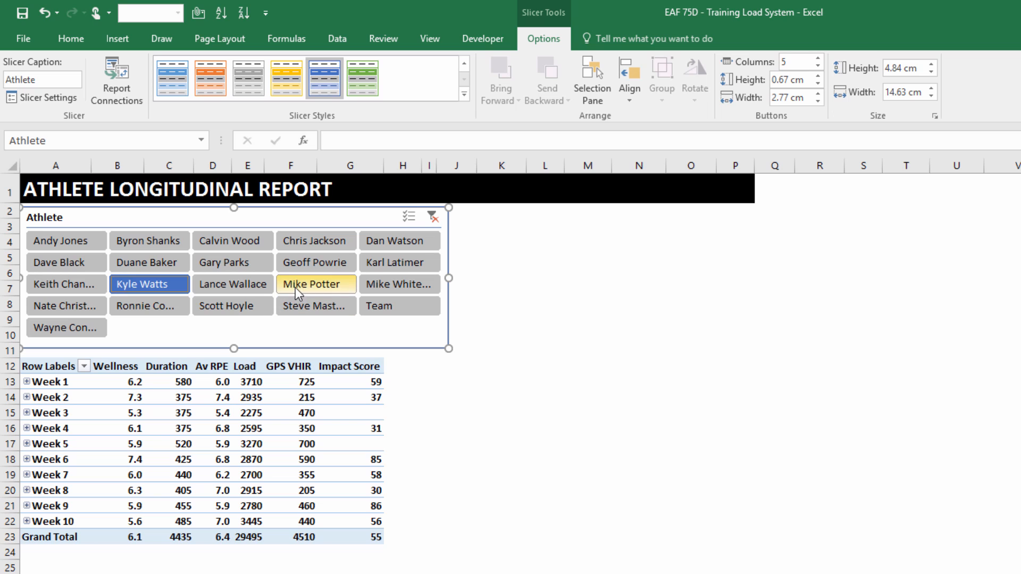
{"action": "left_click", "coordinate": [295, 286]}
{"action": "left_click", "coordinate": [242, 308]}
{"action": "left_click", "coordinate": [396, 310]}
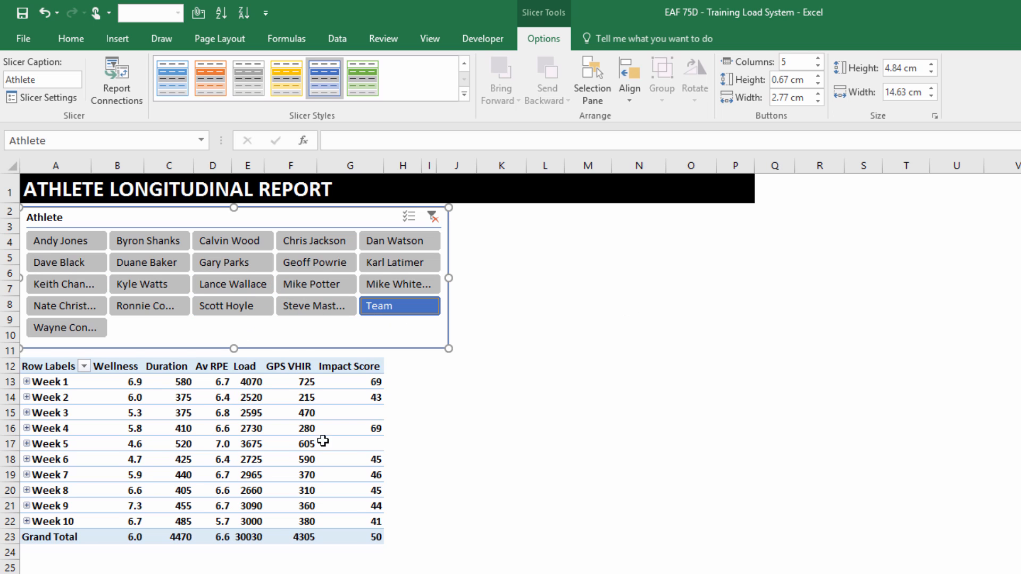
Center the PivotTable's headers and values from Wellness through Impact Score, including the Grand Total row.
{"action": "left_click_drag", "start_coordinate": [113, 369], "coordinate": [341, 534]}
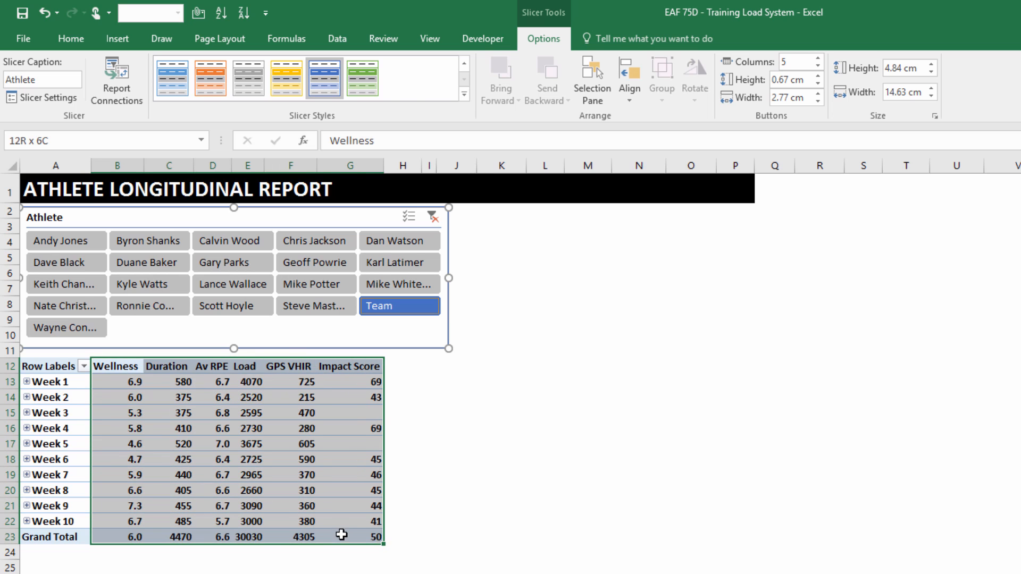
{"action": "left_click", "coordinate": [314, 99]}
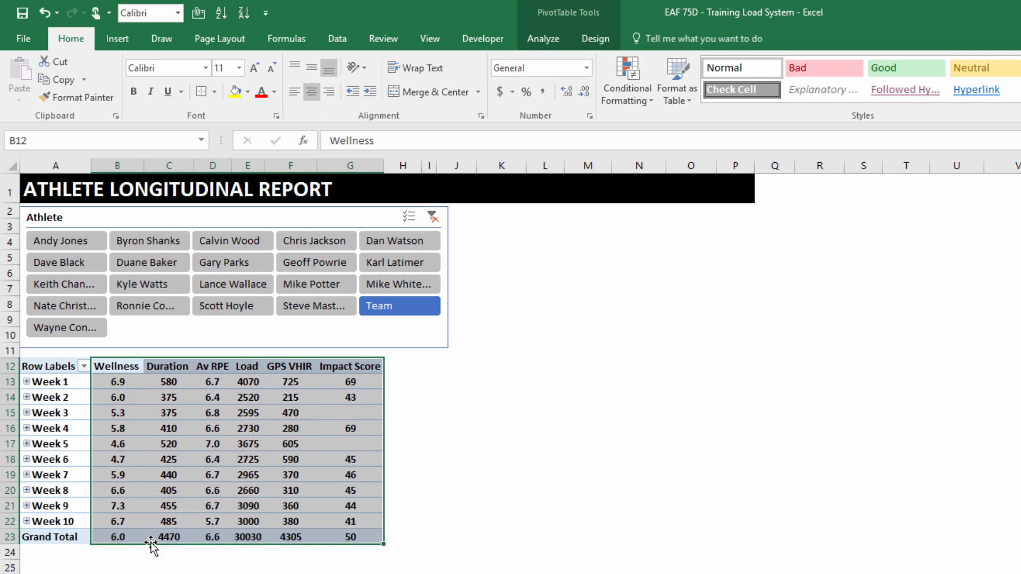
{"action": "left_click", "coordinate": [141, 559]}
{"action": "left_click", "coordinate": [155, 444]}
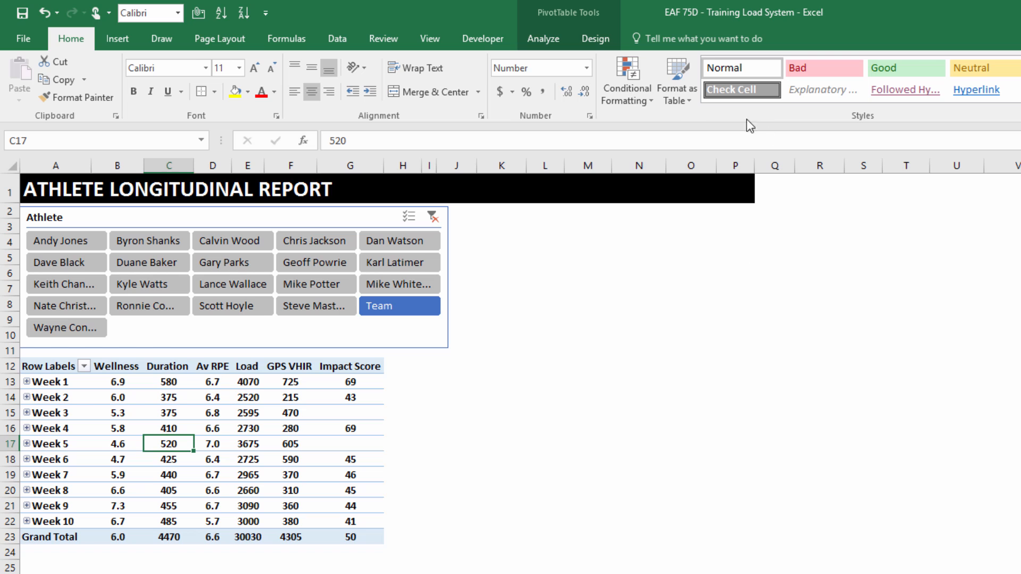
Apply the first gray Medium style to the PivotTable and check how it looks with Week 2 expanded, collapsing it again.
{"action": "left_click", "coordinate": [595, 38]}
{"action": "left_click", "coordinate": [736, 95]}
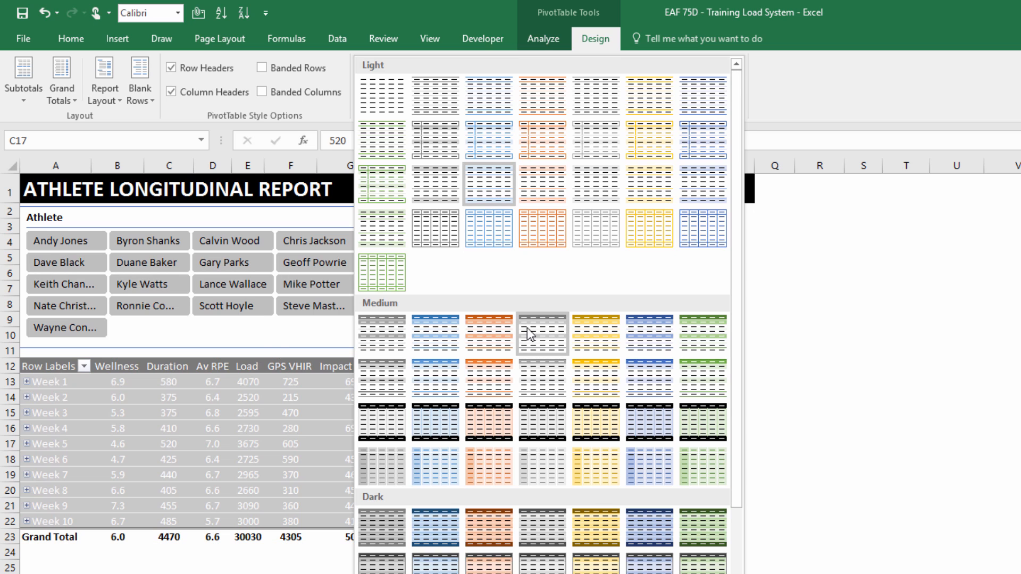
{"action": "left_click", "coordinate": [393, 343]}
{"action": "left_click", "coordinate": [532, 411]}
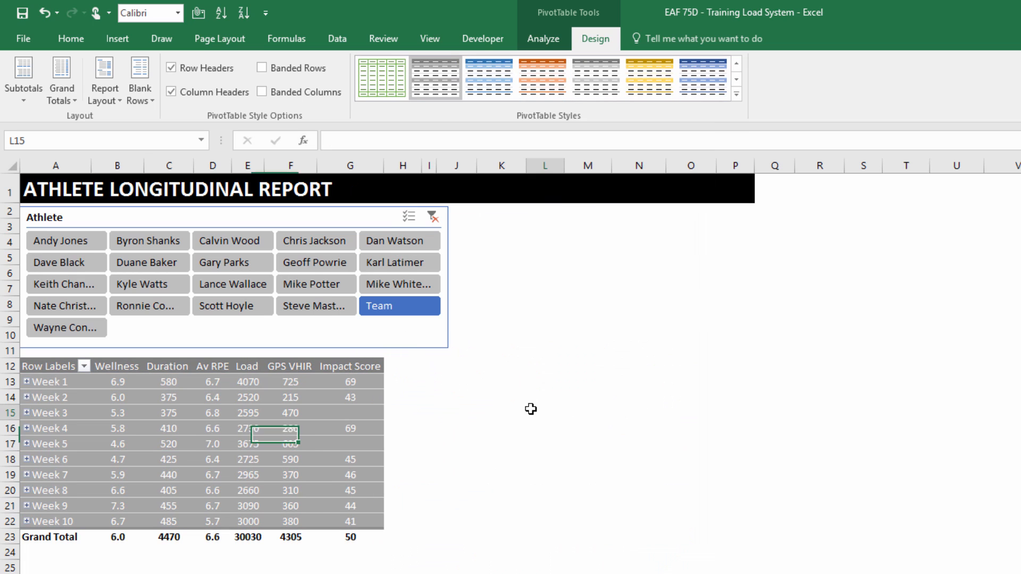
{"action": "left_click", "coordinate": [26, 398]}
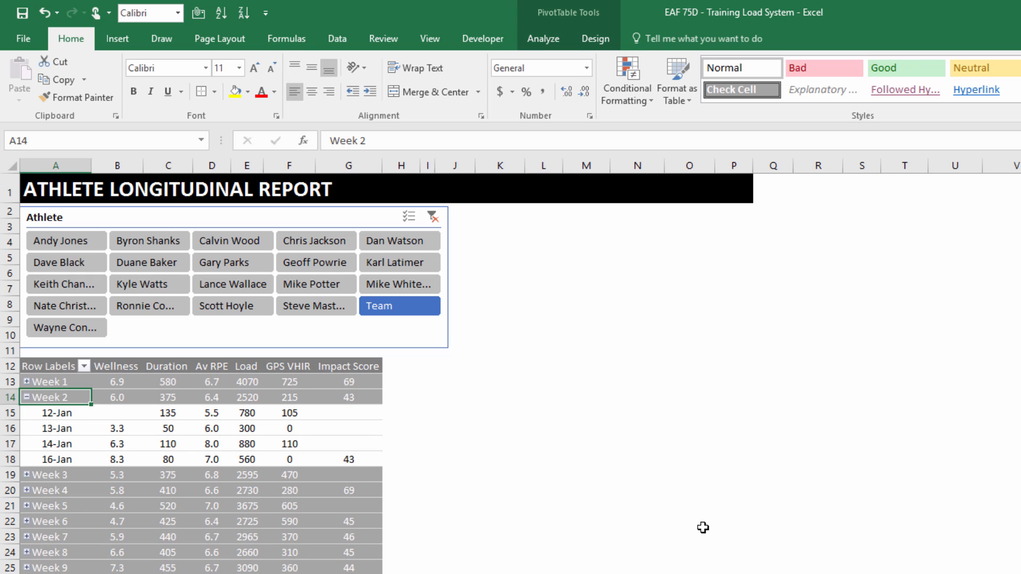
{"action": "left_click", "coordinate": [26, 397]}
Turn off the PivotTable's Grand Total row.
{"action": "left_click", "coordinate": [603, 41]}
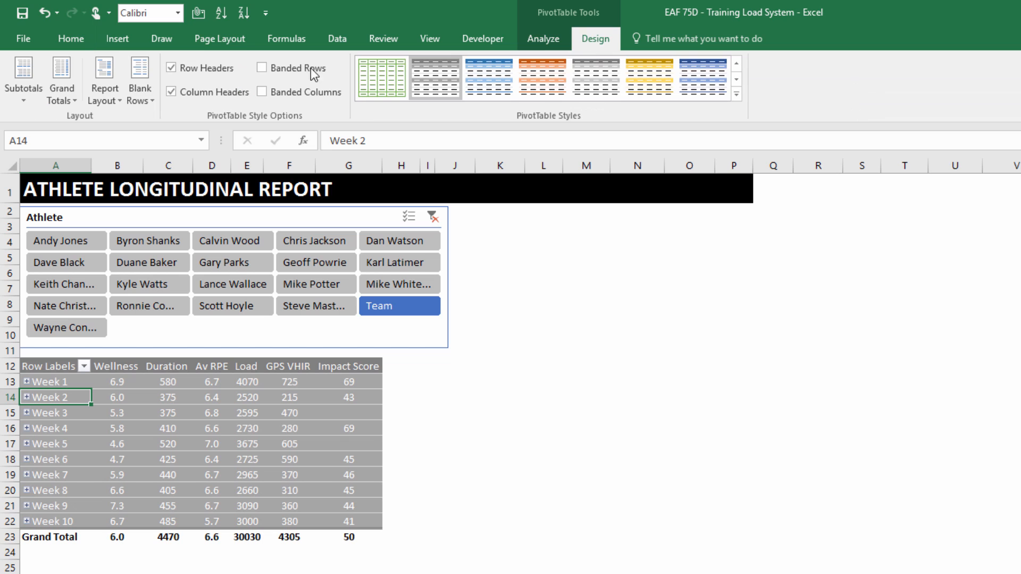
{"action": "left_click", "coordinate": [65, 101]}
{"action": "left_click", "coordinate": [108, 192]}
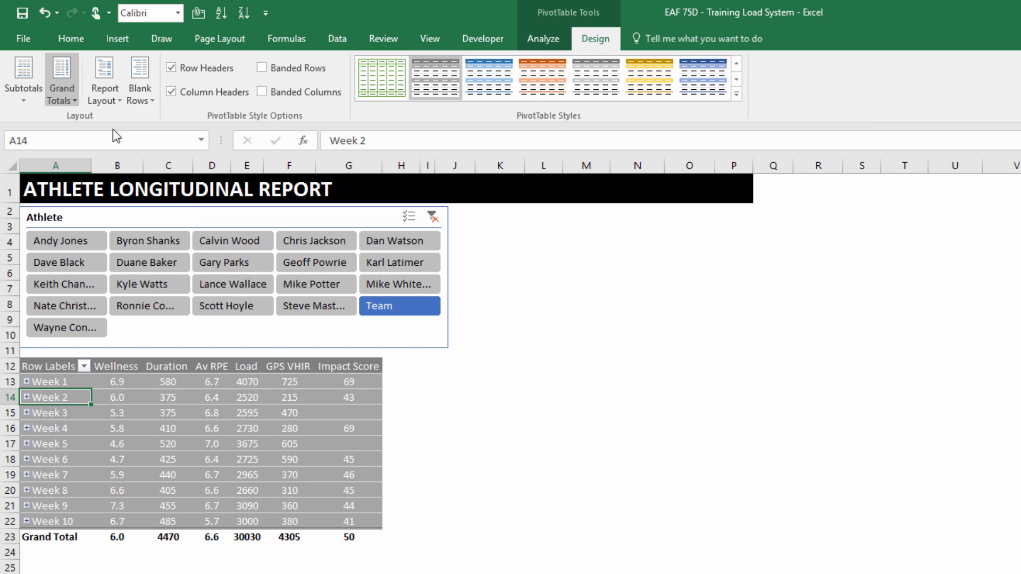
{"action": "left_click", "coordinate": [99, 567]}
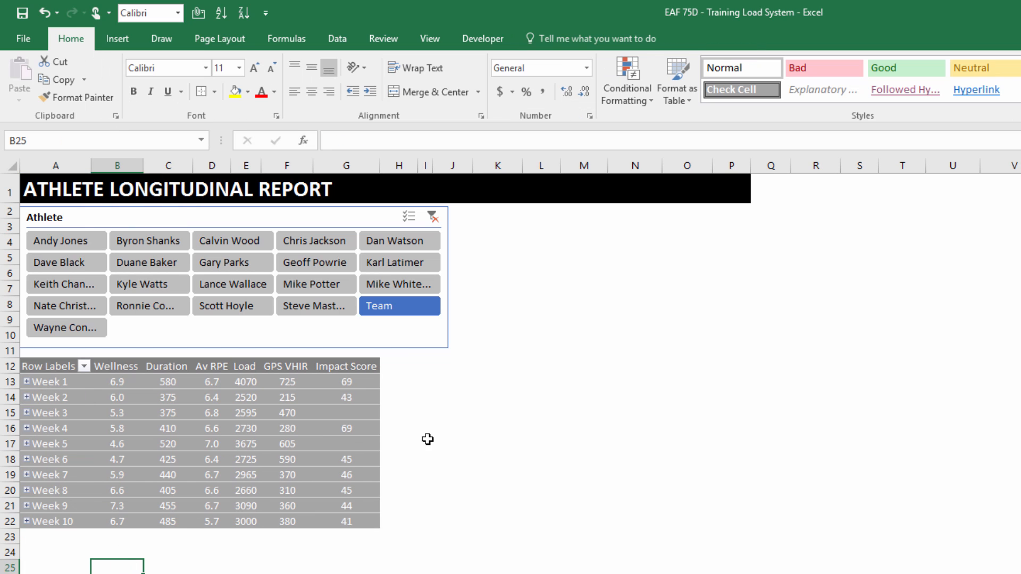
Copy the entire PivotTable in A12:G22 and paste the duplicate at K12.
{"action": "left_click_drag", "start_coordinate": [39, 367], "coordinate": [350, 529]}
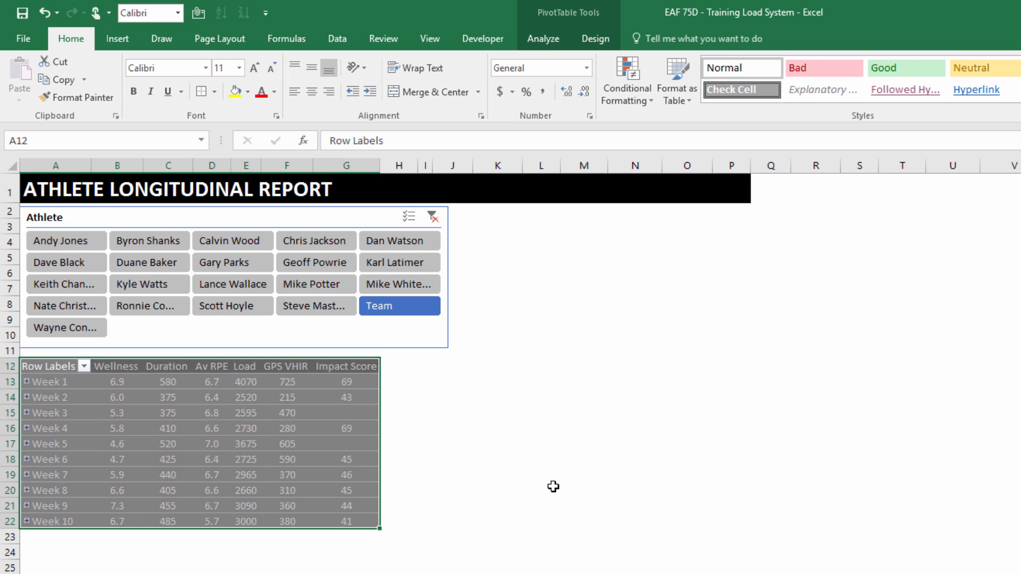
{"action": "key", "text": "ctrl+c"}
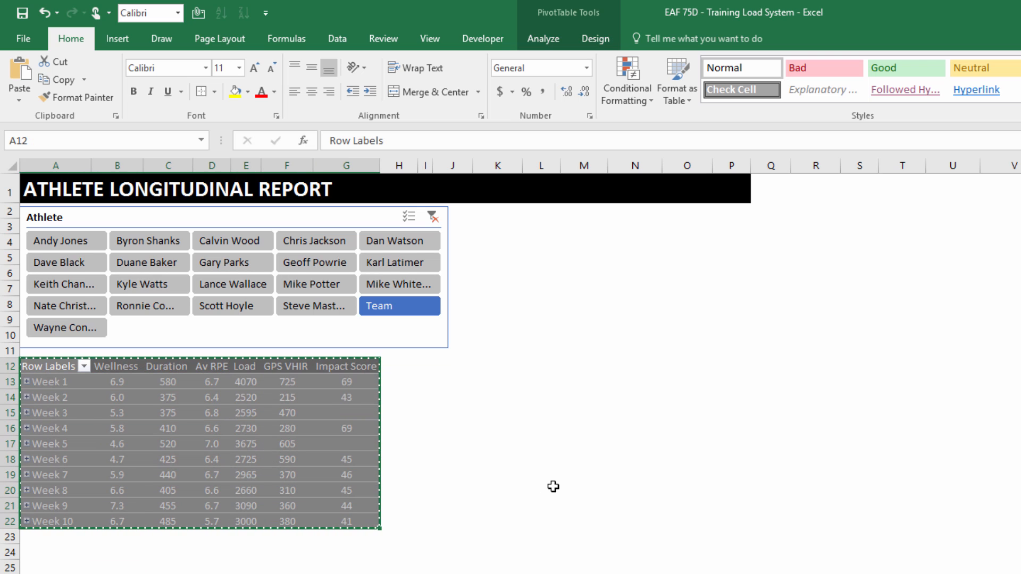
{"action": "left_click", "coordinate": [478, 368]}
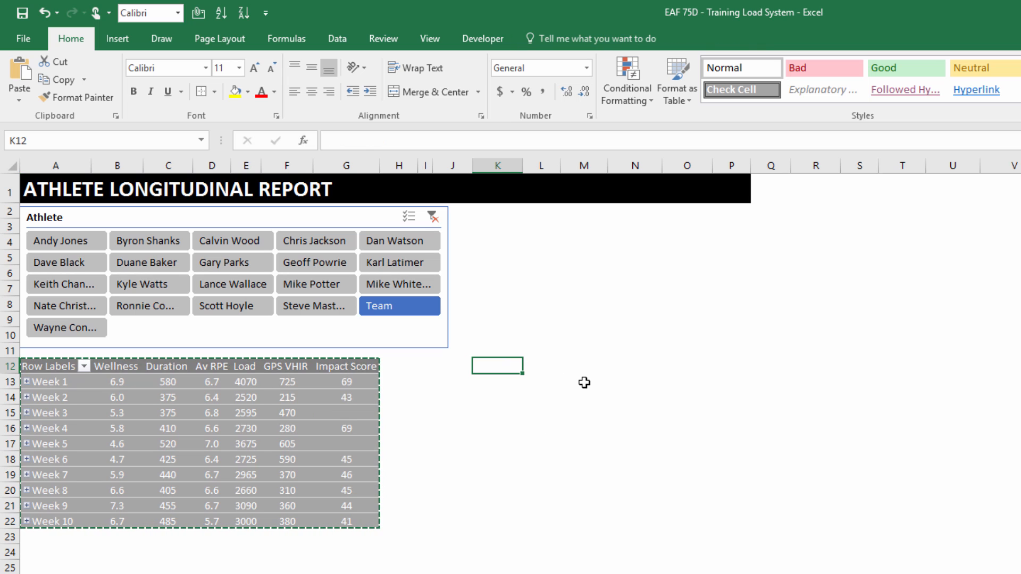
{"action": "key", "text": "ctrl+v"}
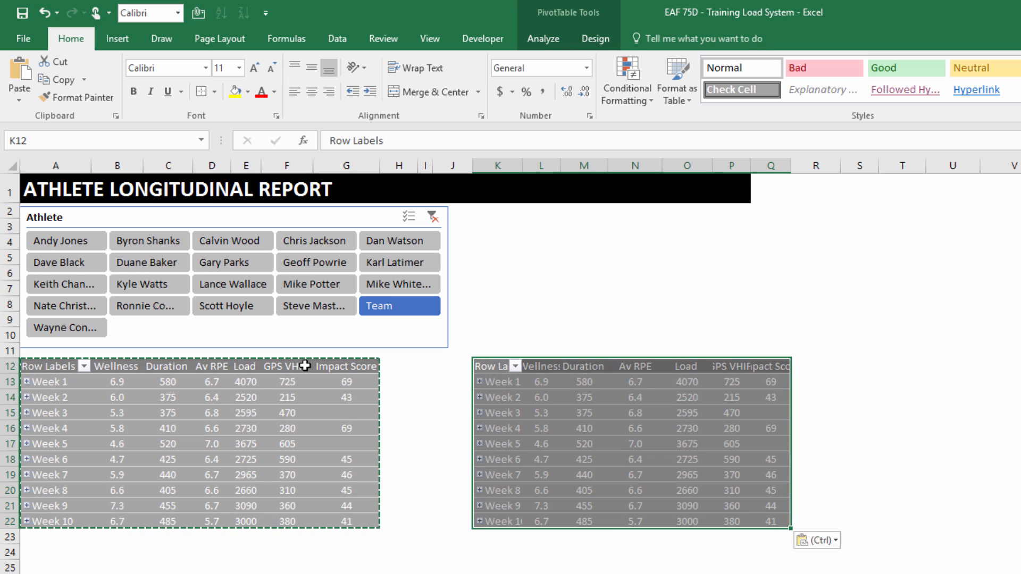
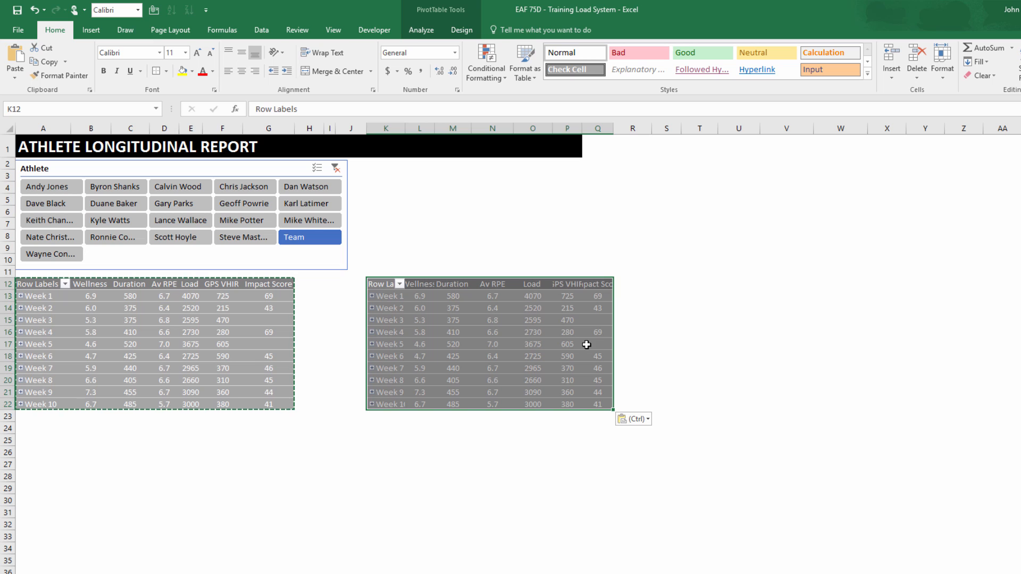
Remove the Week field from the duplicate PivotTable's rows so it lists only Date, closing the field list.
{"action": "left_click", "coordinate": [397, 307]}
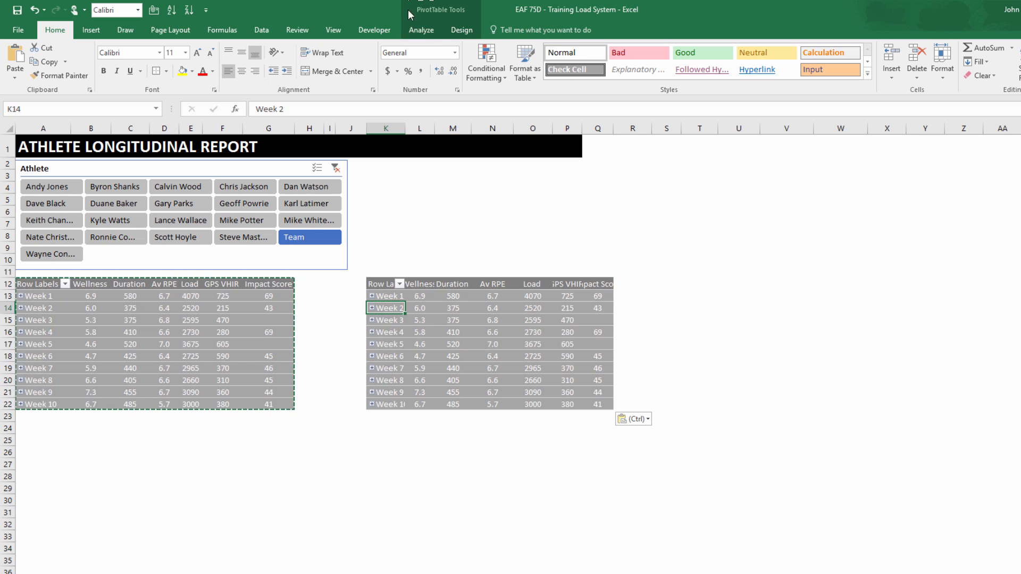
{"action": "left_click", "coordinate": [421, 30]}
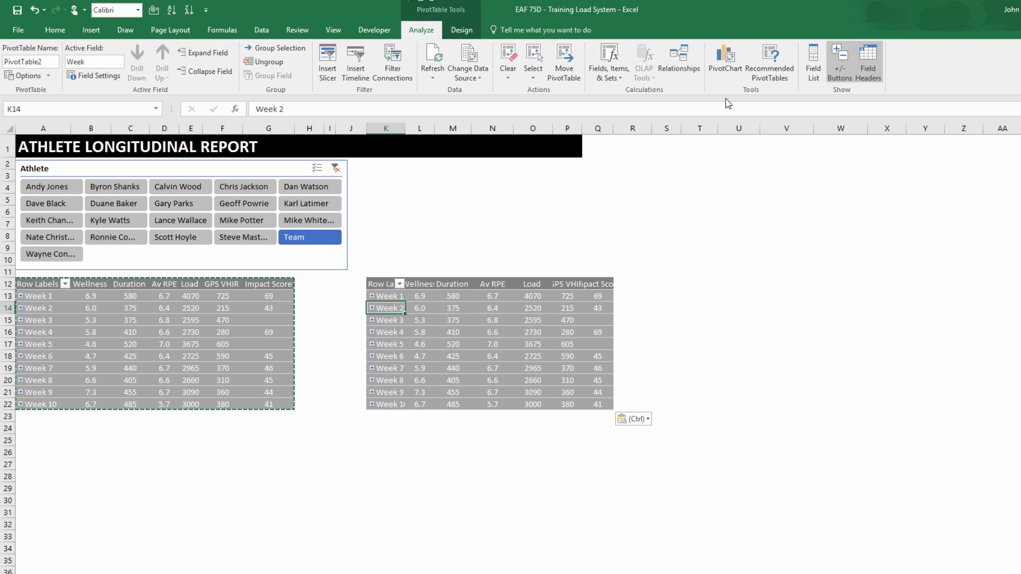
{"action": "left_click", "coordinate": [813, 63]}
{"action": "left_click_drag", "start_coordinate": [342, 164], "coordinate": [155, 90]}
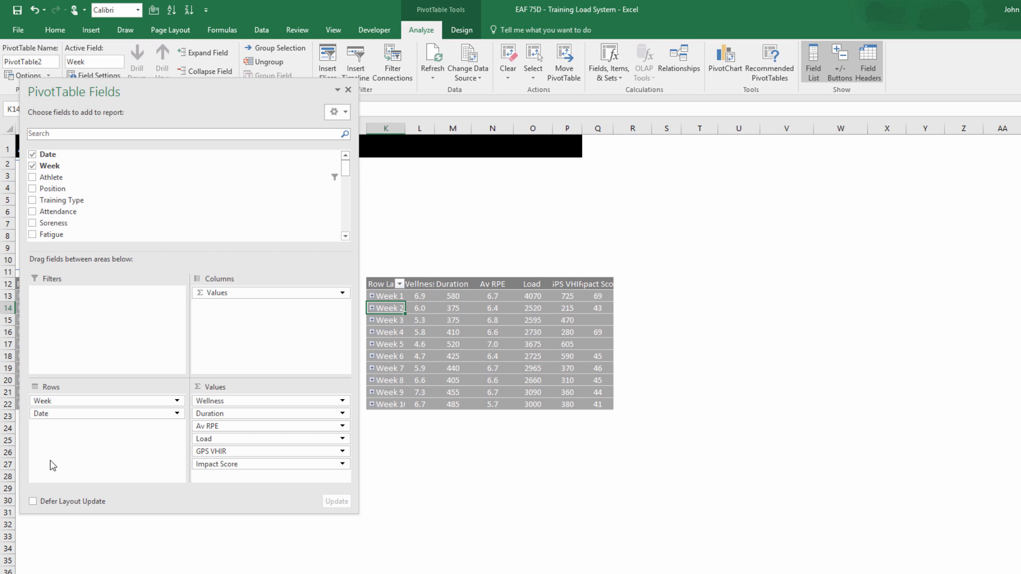
{"action": "left_click_drag", "start_coordinate": [54, 466], "coordinate": [81, 546]}
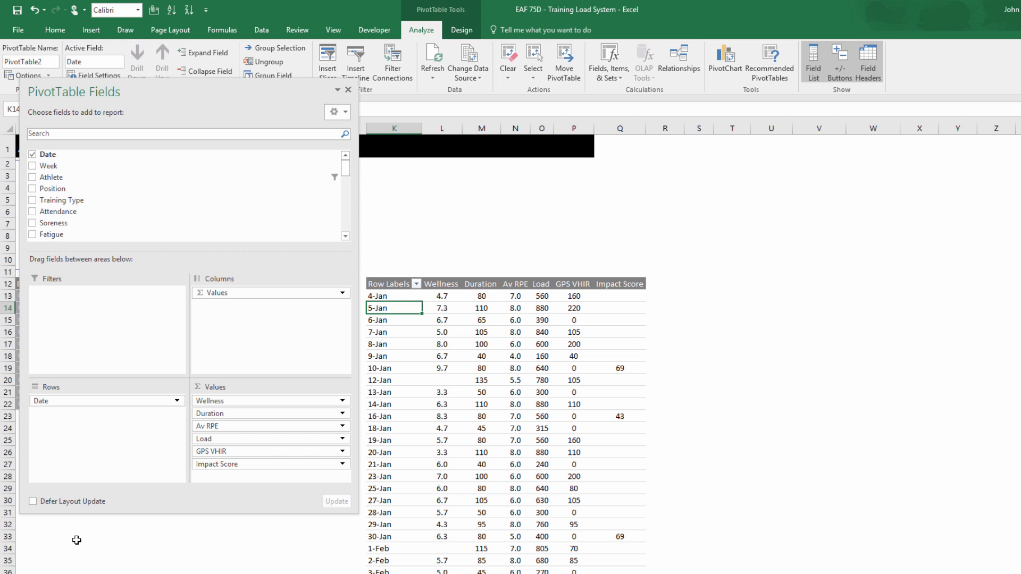
{"action": "left_click", "coordinate": [349, 90]}
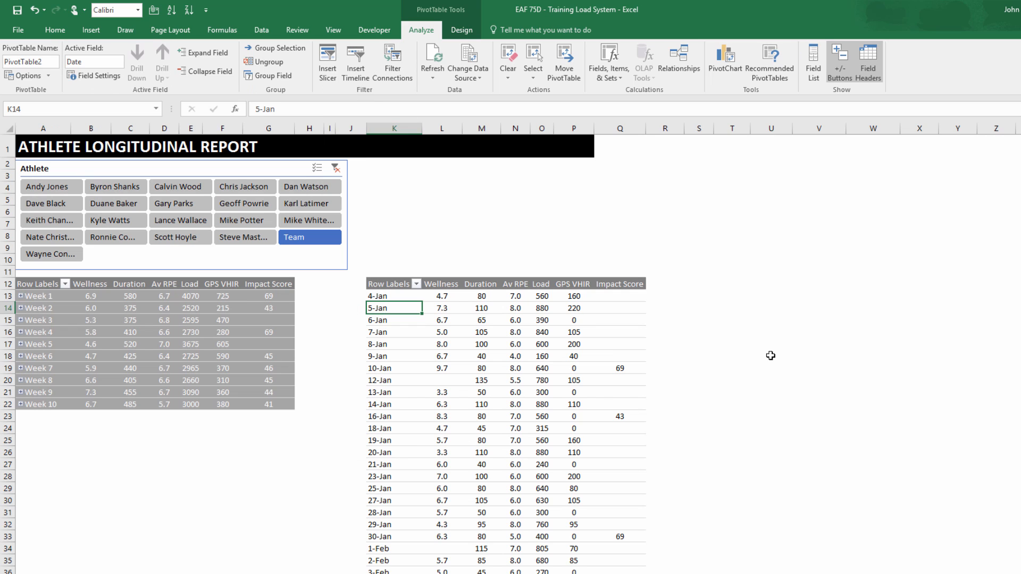
Insert a Week slicer for the duplicate PivotTable at K12.
{"action": "left_click", "coordinate": [449, 343]}
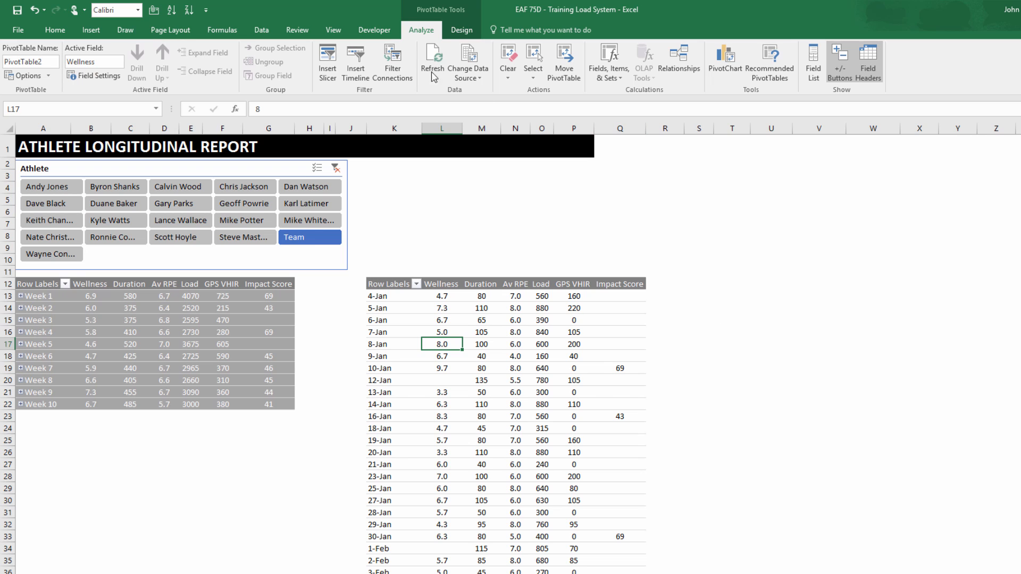
{"action": "left_click", "coordinate": [327, 63]}
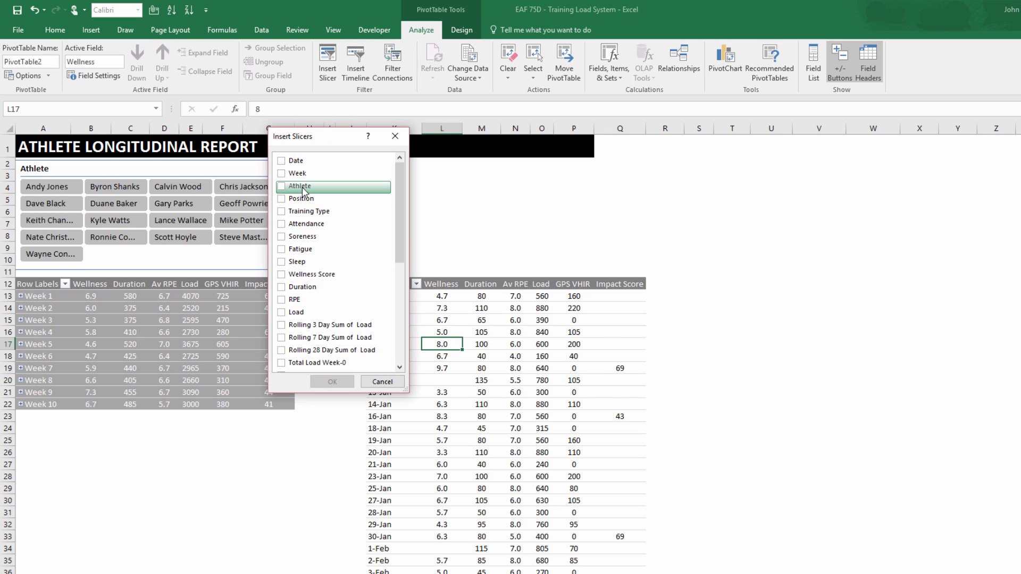
{"action": "left_click", "coordinate": [296, 174]}
{"action": "left_click", "coordinate": [332, 382]}
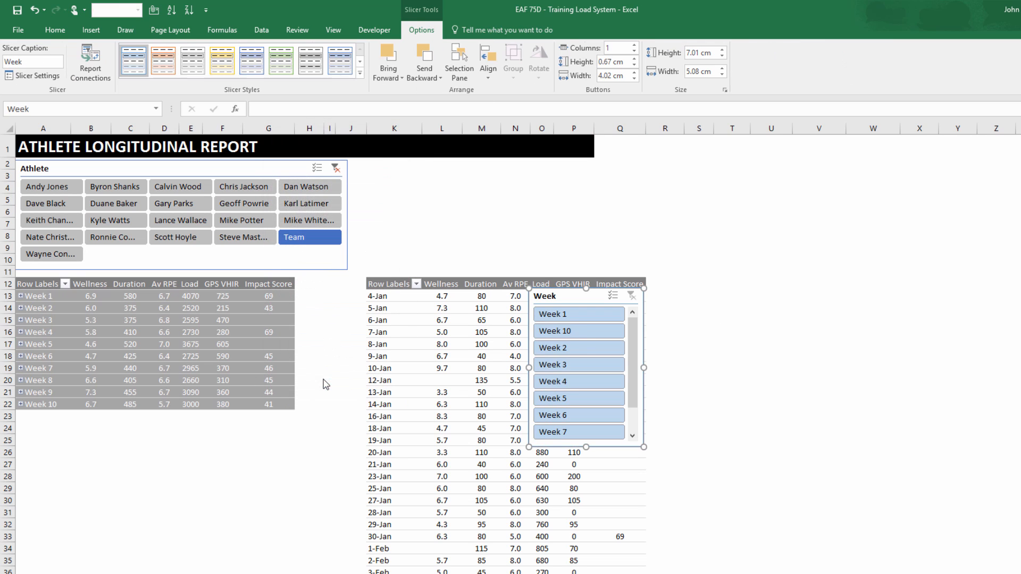
Place the Week slicer beside the Athlete slicer, above the date PivotTable, and resize it to about 12.67 cm wide and 4.92 cm high.
{"action": "left_click_drag", "start_coordinate": [553, 295], "coordinate": [383, 166]}
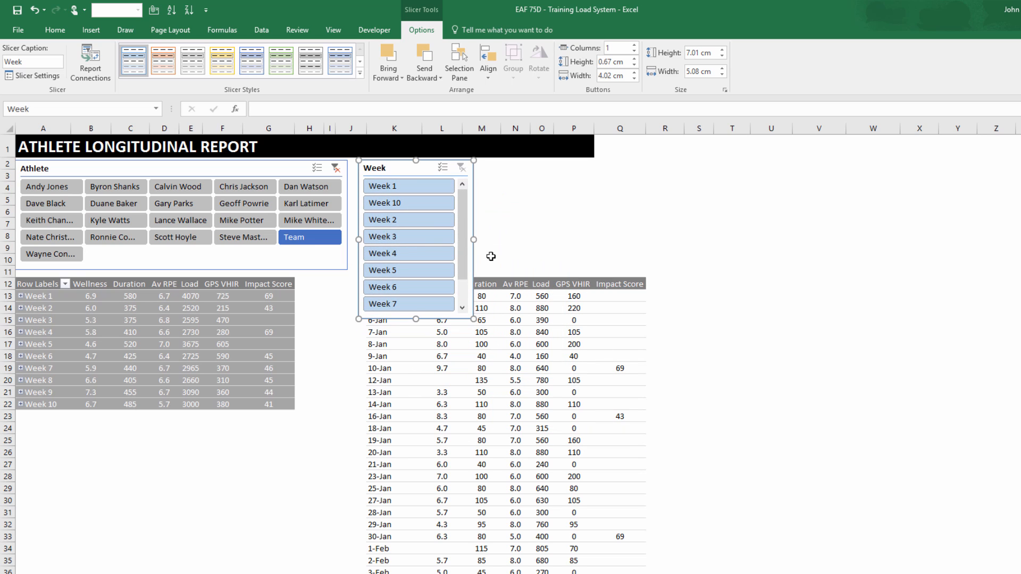
{"action": "left_click_drag", "start_coordinate": [475, 239], "coordinate": [645, 254]}
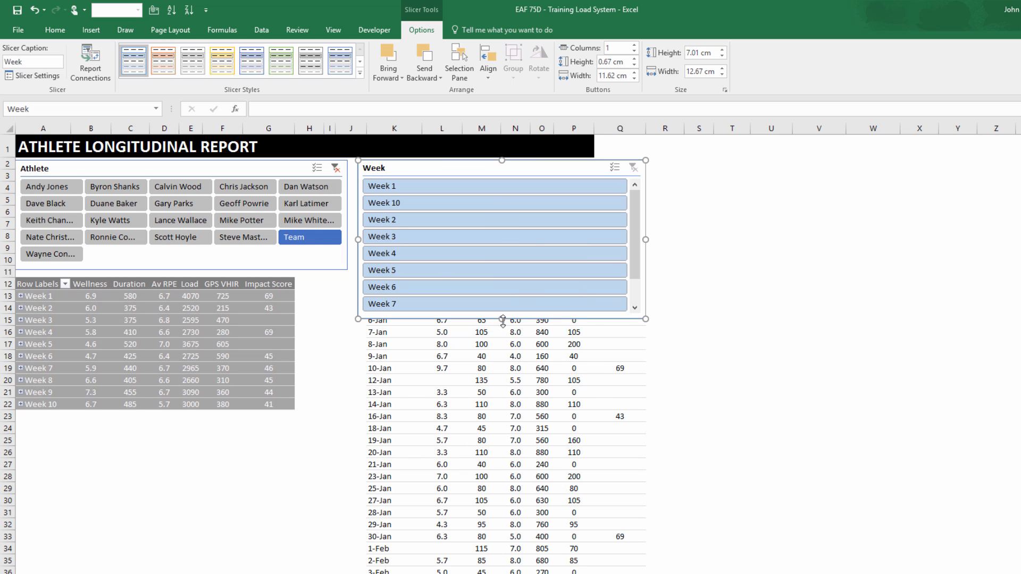
{"action": "left_click_drag", "start_coordinate": [502, 319], "coordinate": [538, 271]}
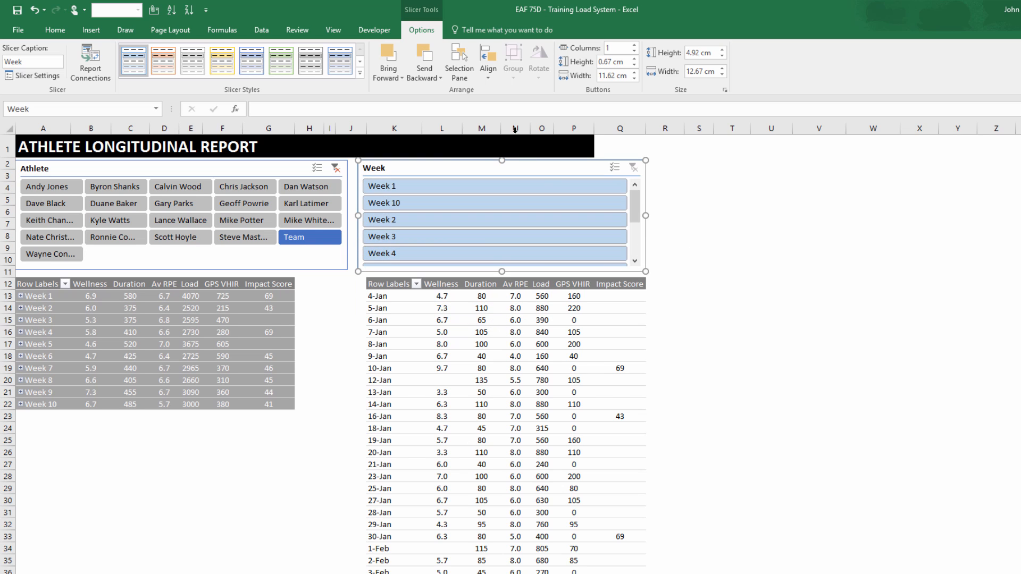
Set the Week slicer to 3 columns and apply the darker blue Dark slicer style that matches the Athlete slicer.
{"action": "left_click", "coordinate": [634, 45]}
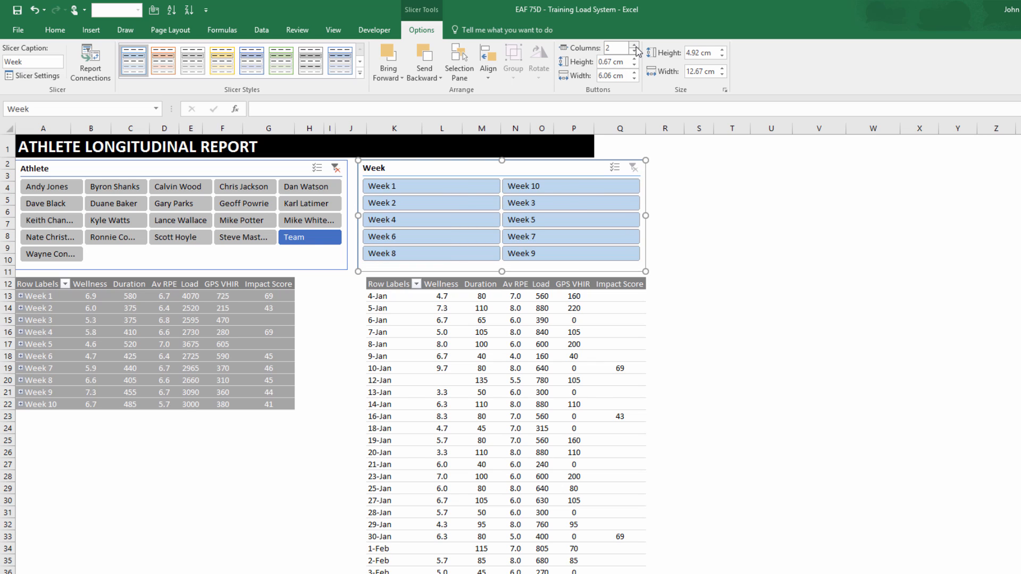
{"action": "left_click", "coordinate": [634, 45]}
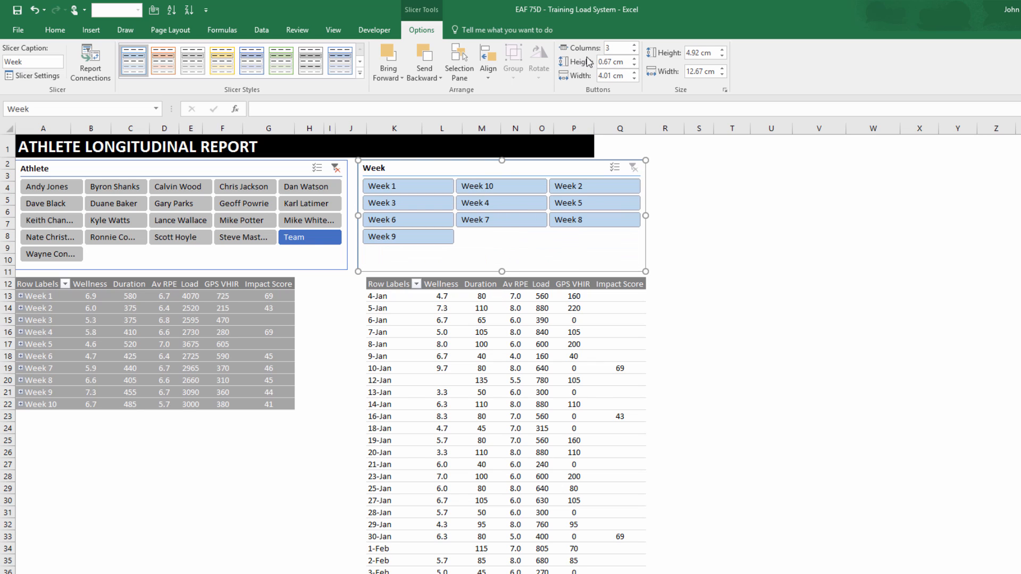
{"action": "left_click", "coordinate": [360, 73]}
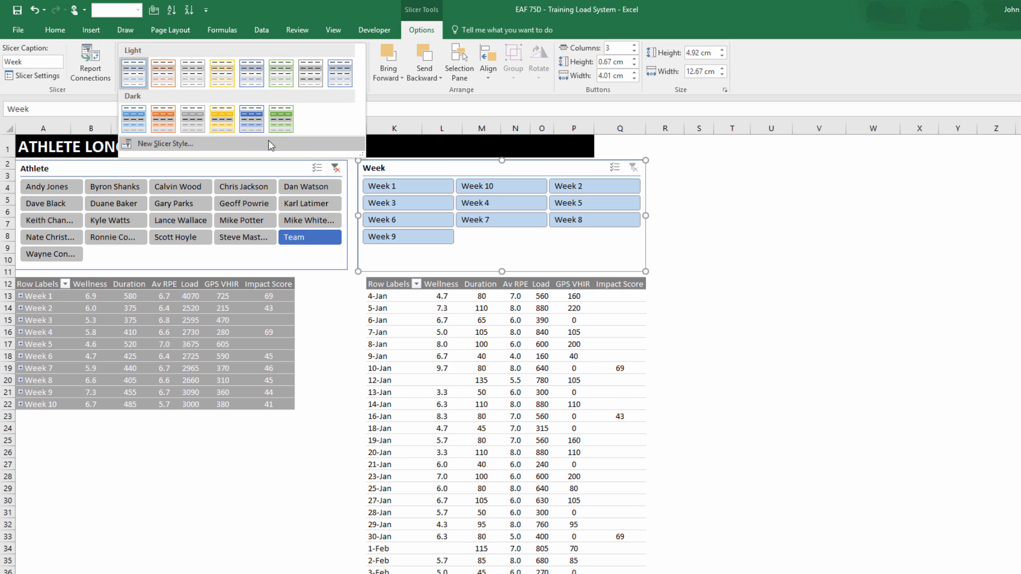
{"action": "left_click", "coordinate": [258, 125]}
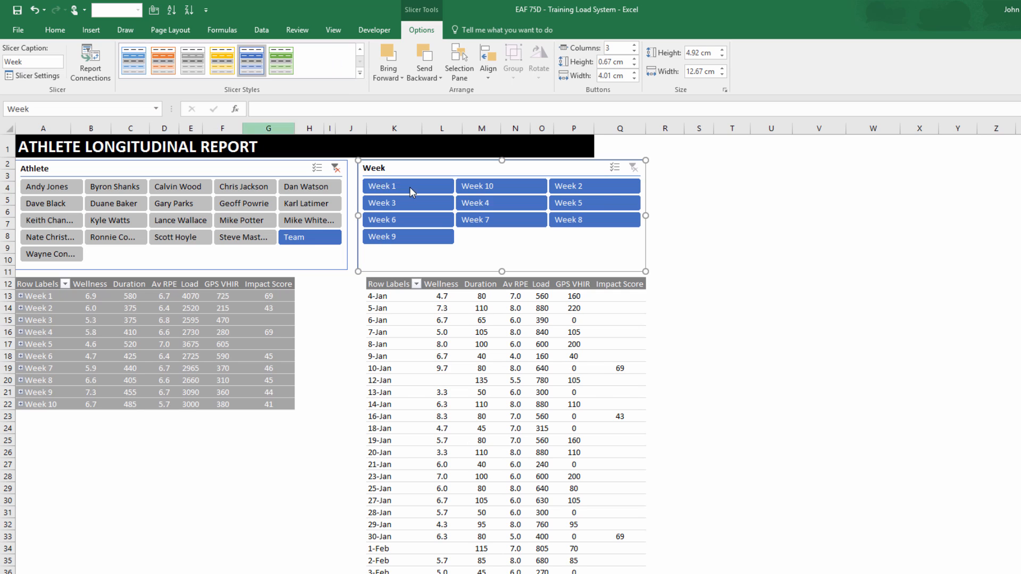
{"action": "left_click", "coordinate": [729, 278]}
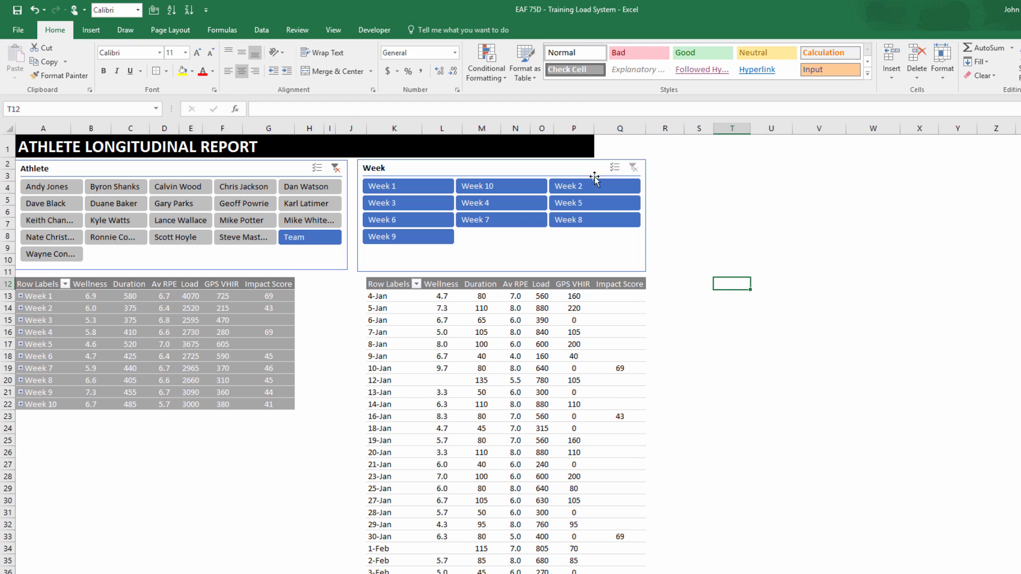
Filter the date PivotTable to Week 1 and Week 2 together and apply a gray Medium style to it.
{"action": "left_click", "coordinate": [387, 187]}
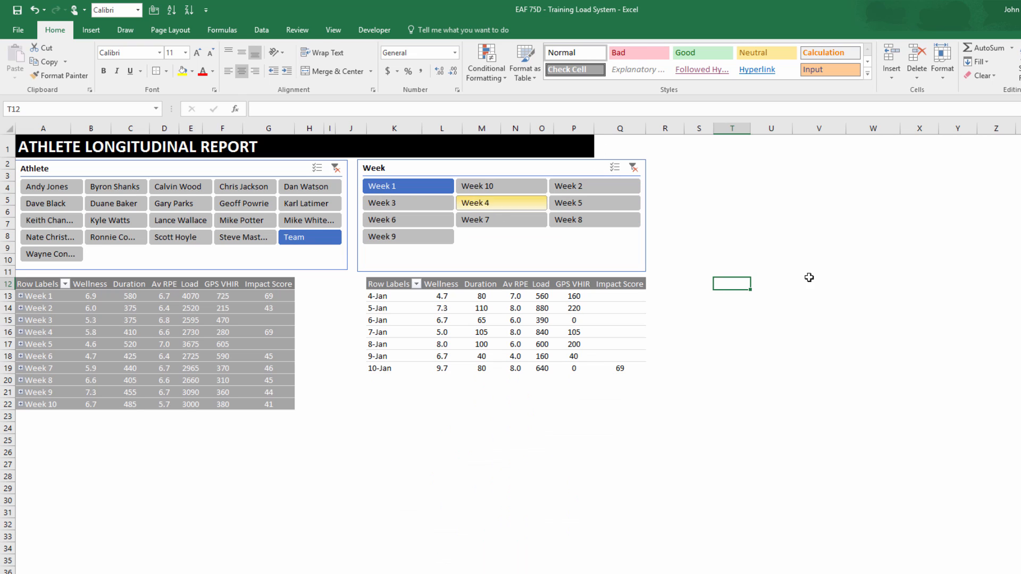
{"action": "left_click", "coordinate": [592, 188], "text": "ctrl"}
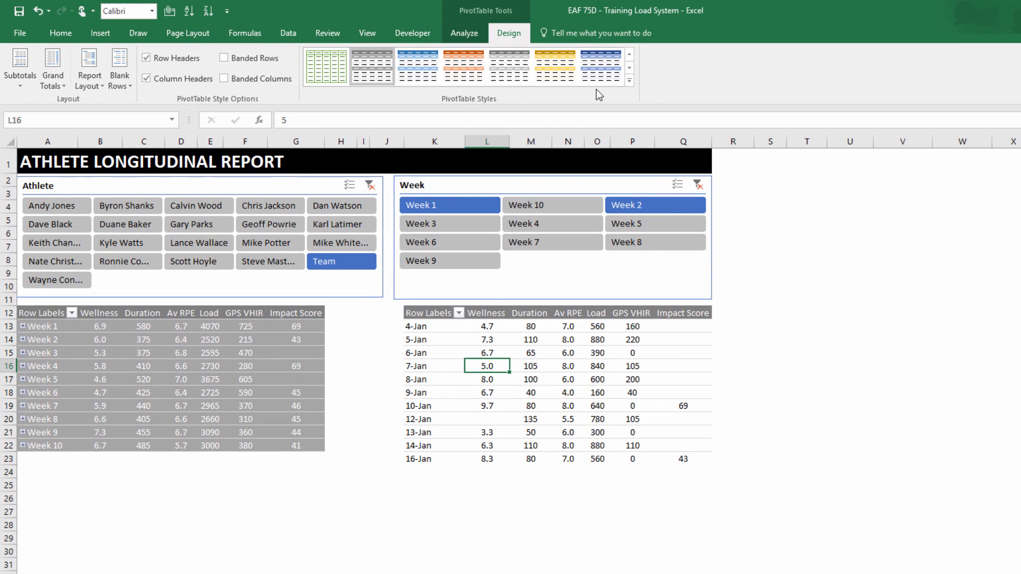
{"action": "left_click", "coordinate": [630, 80]}
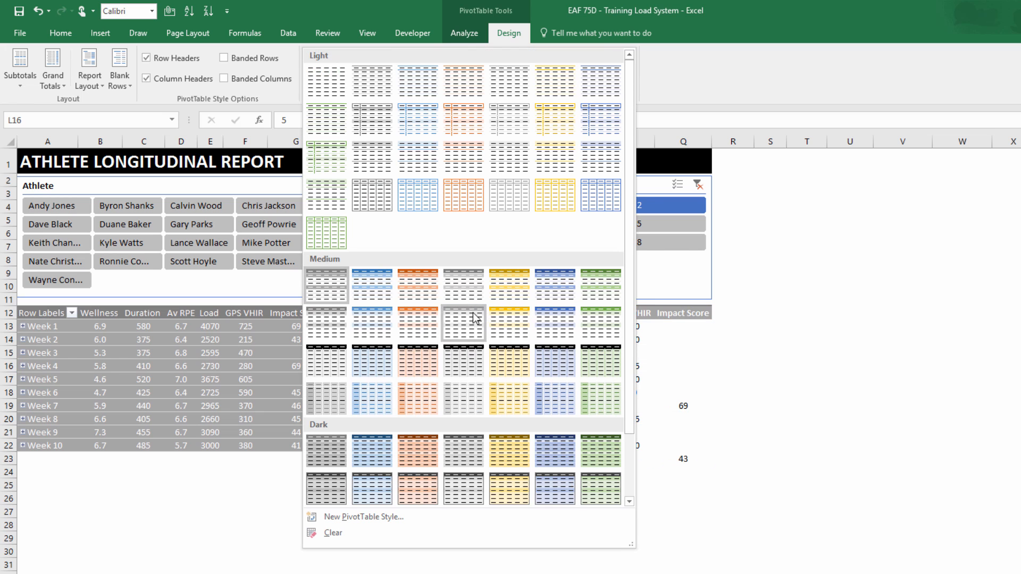
{"action": "left_click", "coordinate": [463, 285]}
{"action": "left_click", "coordinate": [851, 301]}
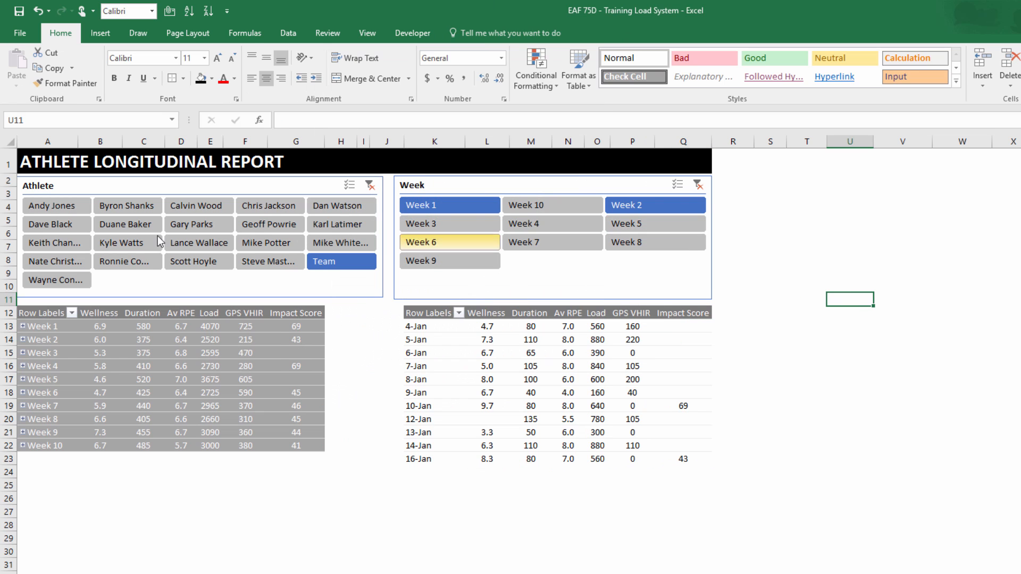
Filter both PivotTables to the first listed athlete and switch the date PivotTable through Weeks 4, 3, 6, 7 and 9.
{"action": "left_click", "coordinate": [75, 211]}
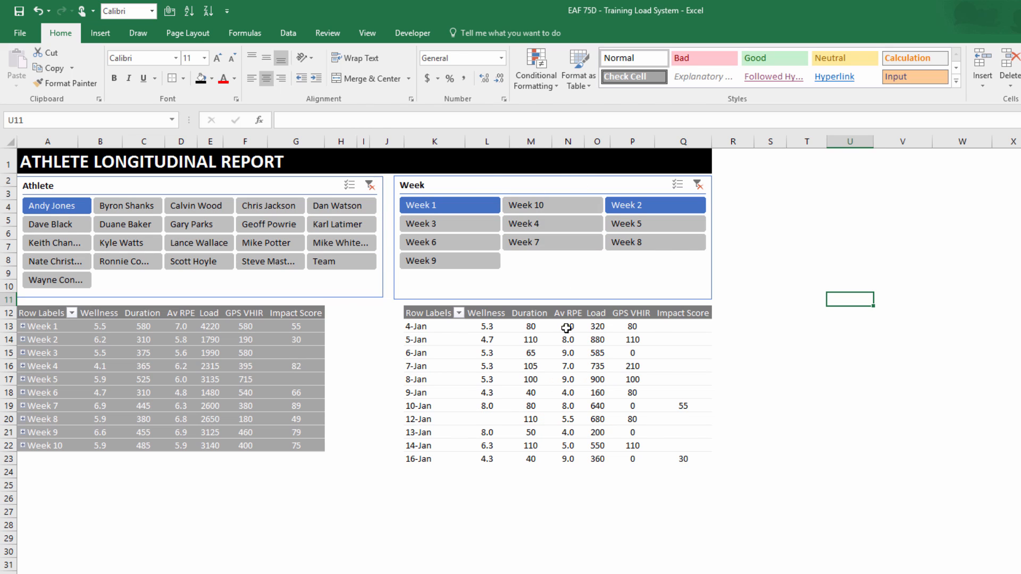
{"action": "left_click", "coordinate": [544, 228]}
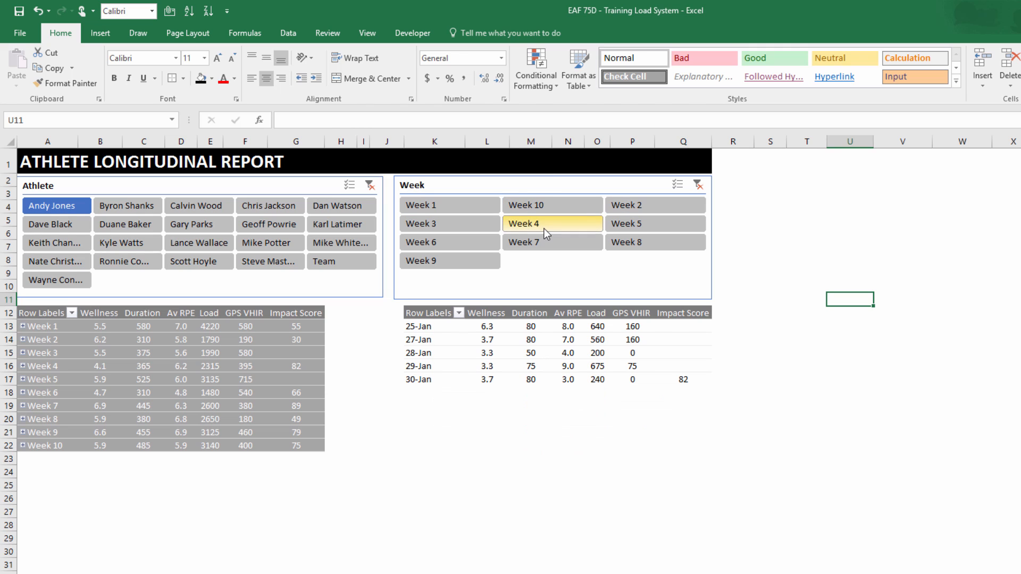
{"action": "left_click", "coordinate": [455, 229]}
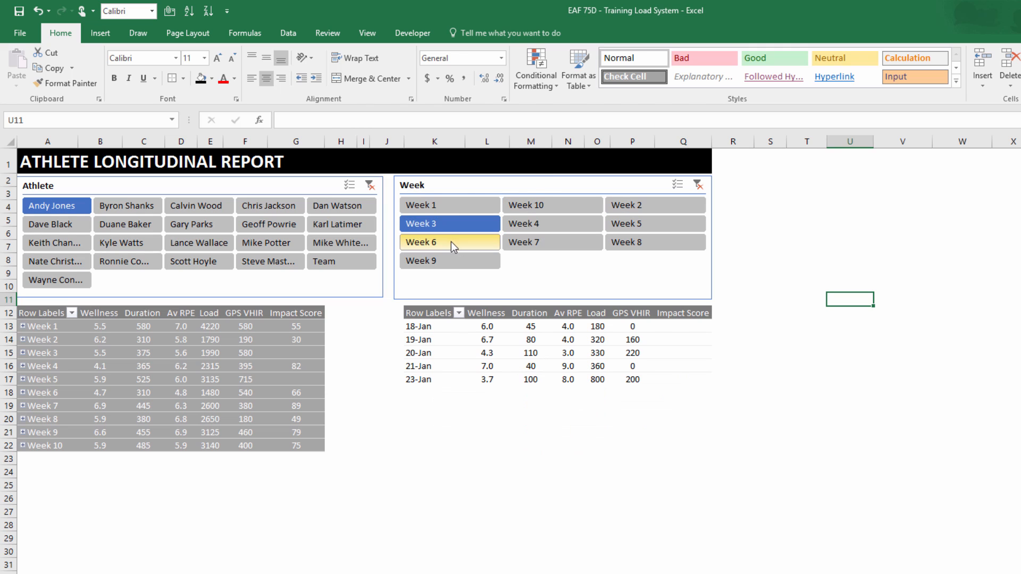
{"action": "left_click", "coordinate": [451, 241]}
{"action": "left_click", "coordinate": [548, 243]}
{"action": "left_click", "coordinate": [469, 260]}
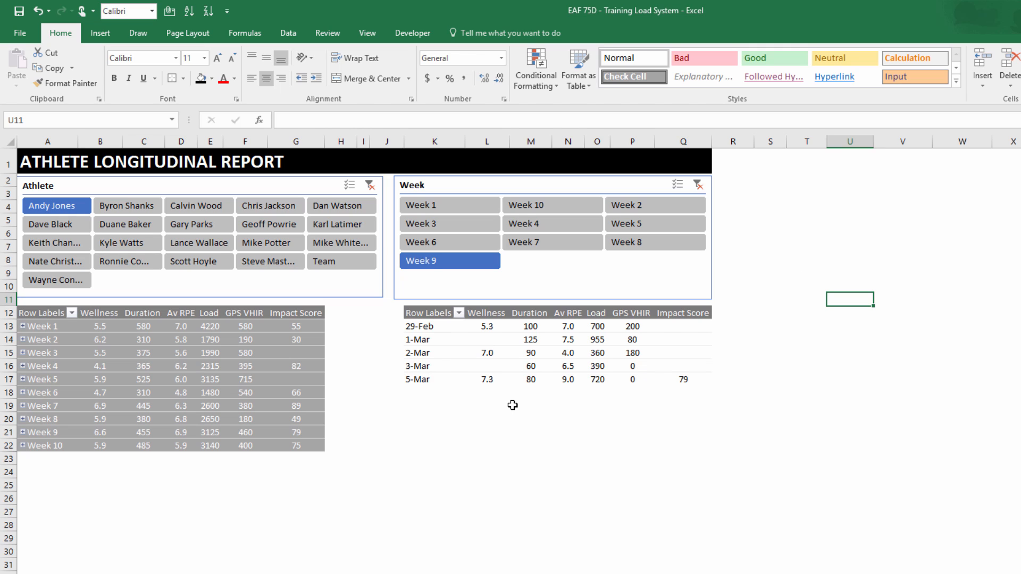
Begin a MATCH formula in cell R4 with the text "zzzzzz" as the lookup value.
{"action": "left_click", "coordinate": [763, 162]}
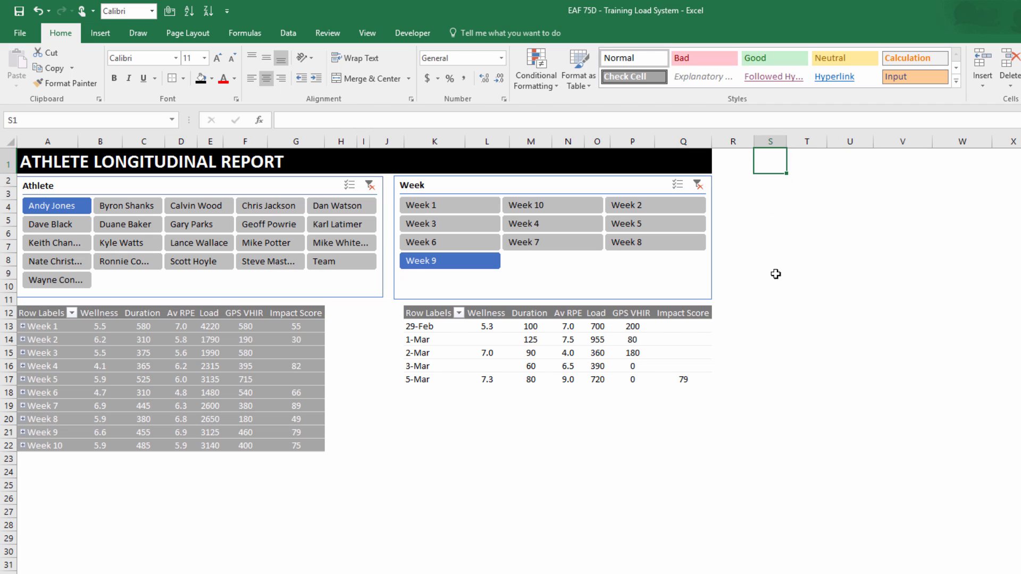
{"action": "key", "text": "Left"}
{"action": "key", "text": "Down"}
{"action": "key", "text": "Down"}
{"action": "key", "text": "Down"}
{"action": "type", "text": "=m"}
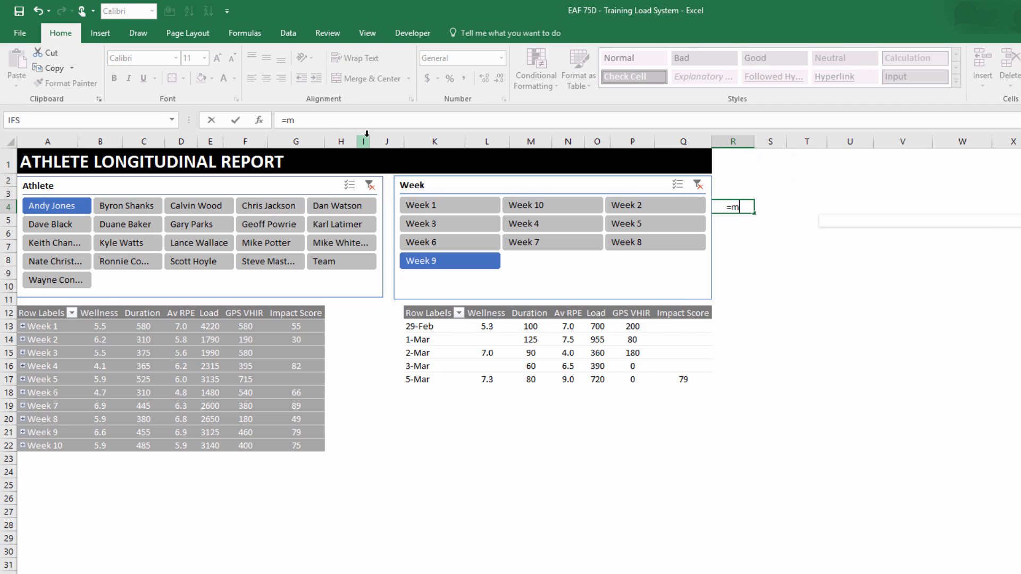
{"action": "type", "text": "atch("}
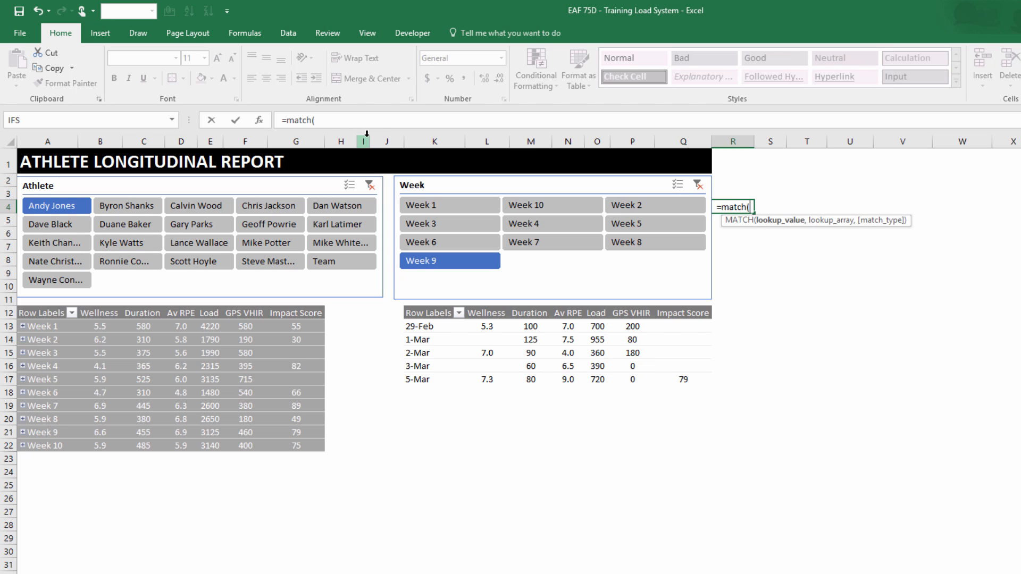
{"action": "type", "text": "\""}
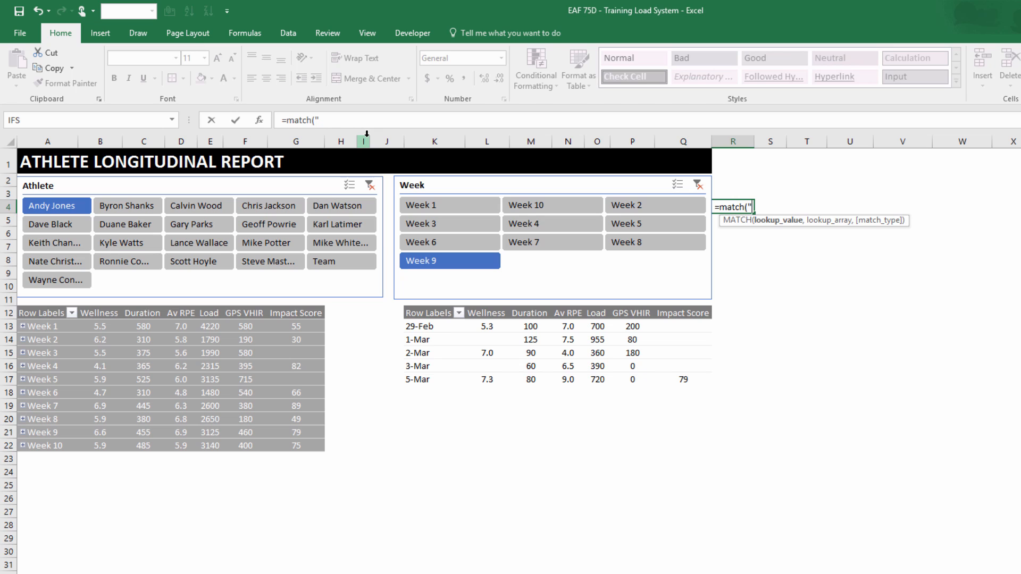
{"action": "type", "text": "zzzzzz"}
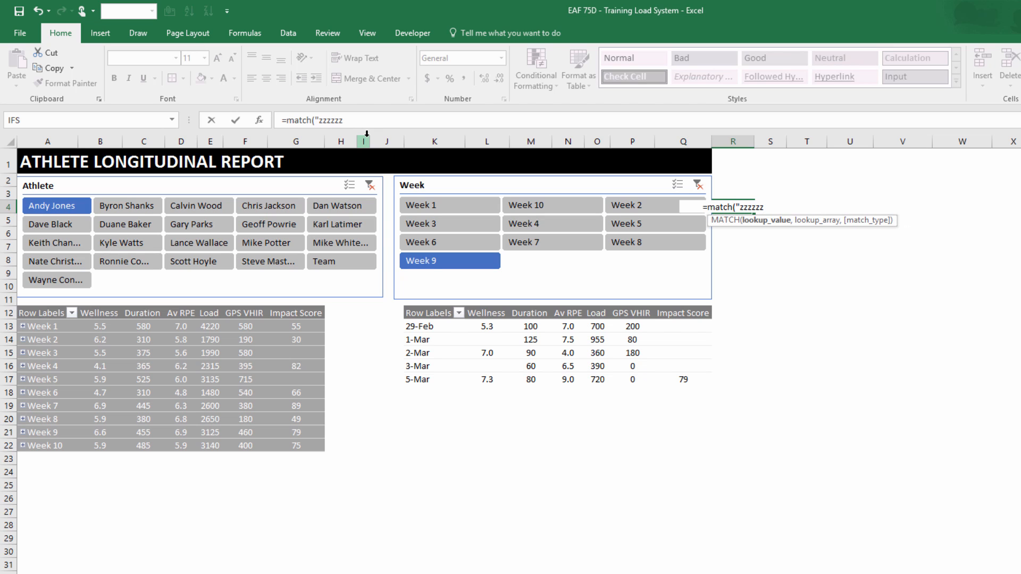
{"action": "type", "text": "\""}
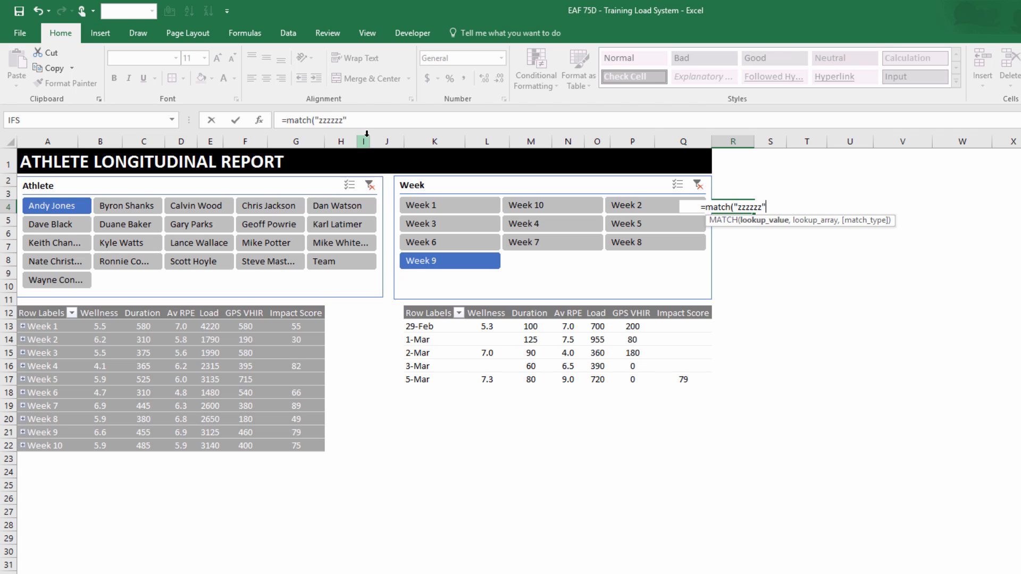
{"action": "type", "text": ","}
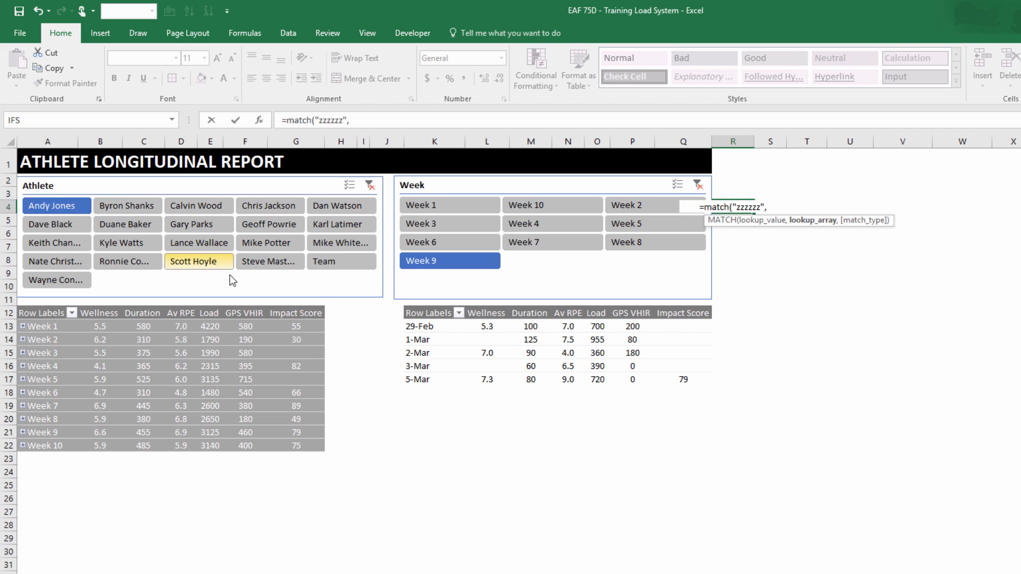
Complete the MATCH formula in R4 with lookup array K13:K112 and match type 1.
{"action": "left_click", "coordinate": [420, 327]}
{"action": "left_click_drag", "start_coordinate": [424, 430], "coordinate": [424, 431]}
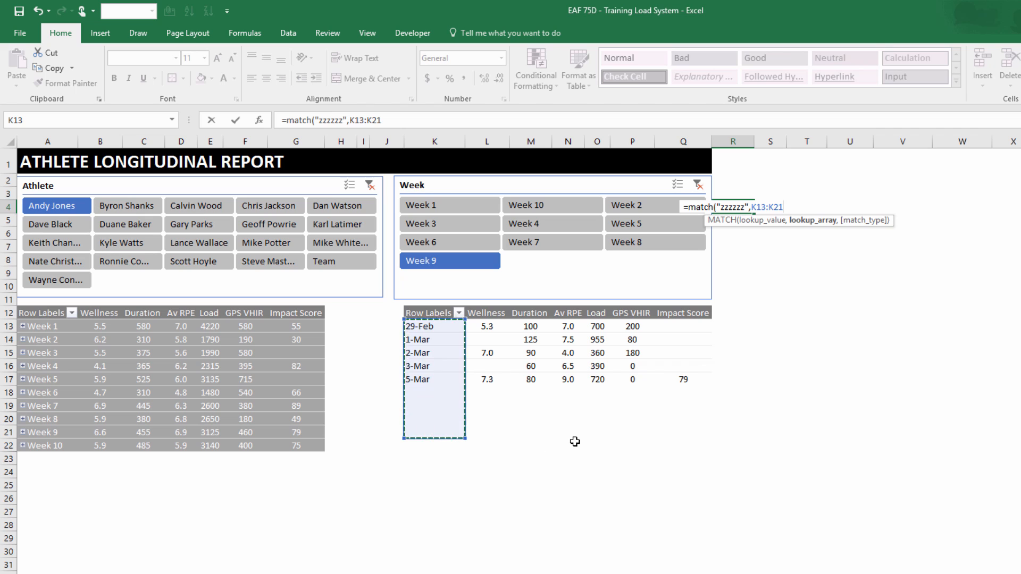
{"action": "key", "text": "BackSpace"}
{"action": "key", "text": "BackSpace"}
{"action": "type", "text": "12"}
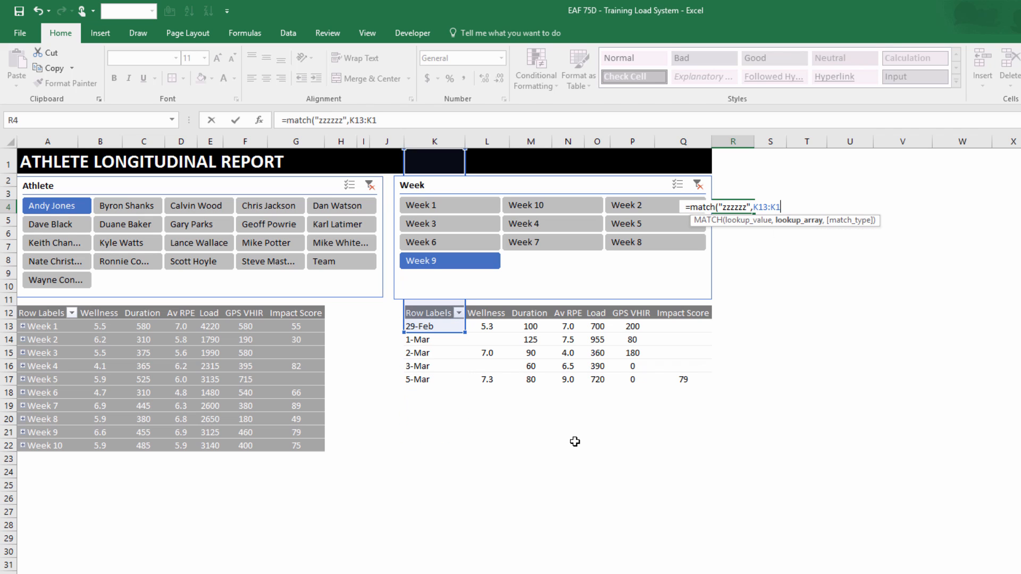
{"action": "key", "text": "BackSpace"}
{"action": "type", "text": "12"}
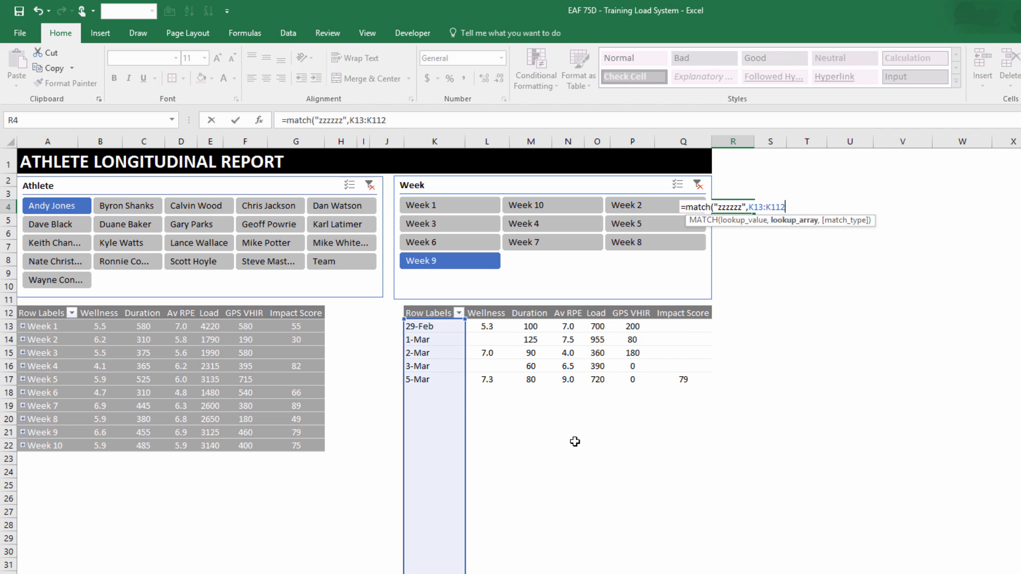
{"action": "type", "text": ","}
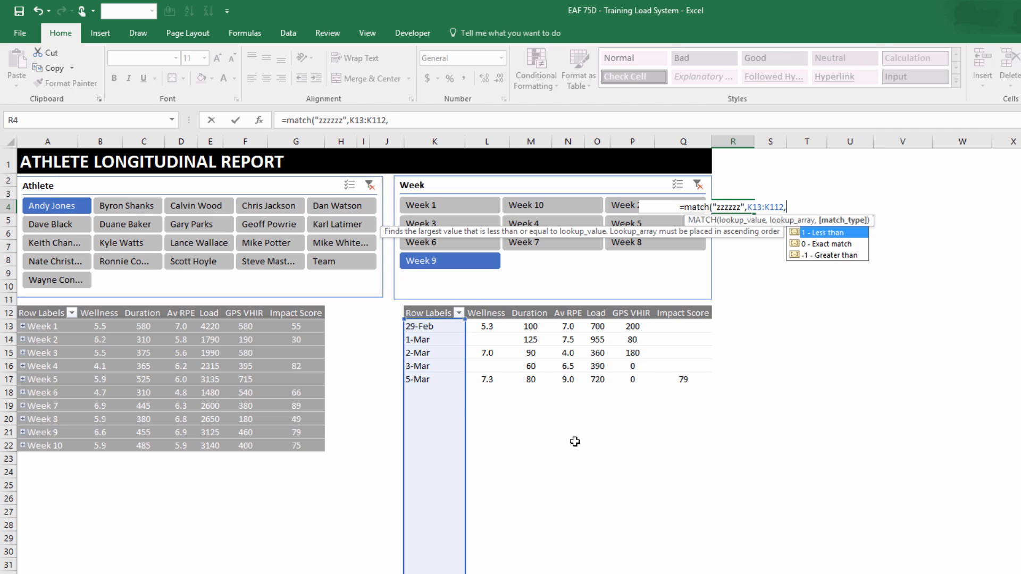
{"action": "type", "text": "1)"}
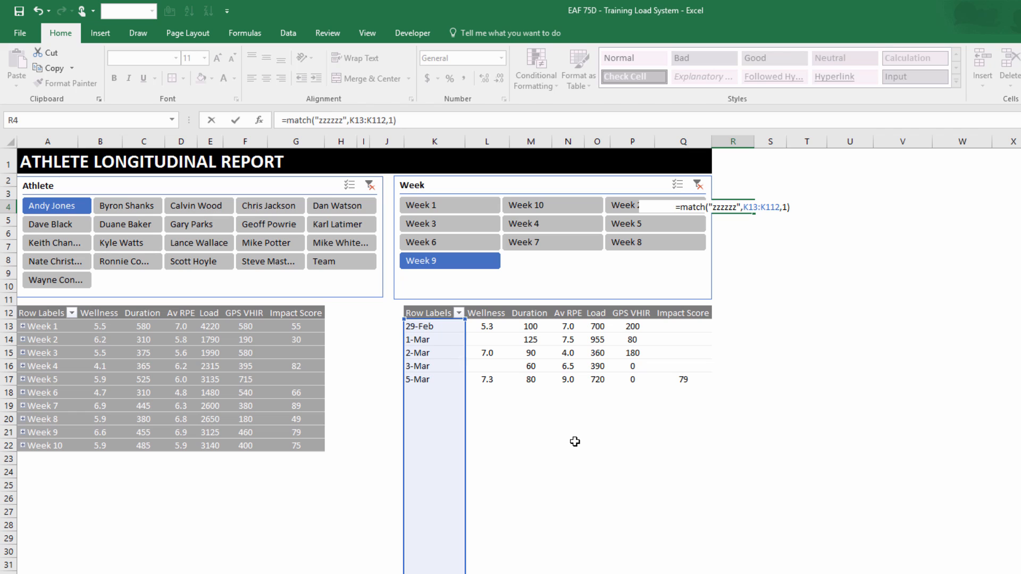
{"action": "key", "text": "Return"}
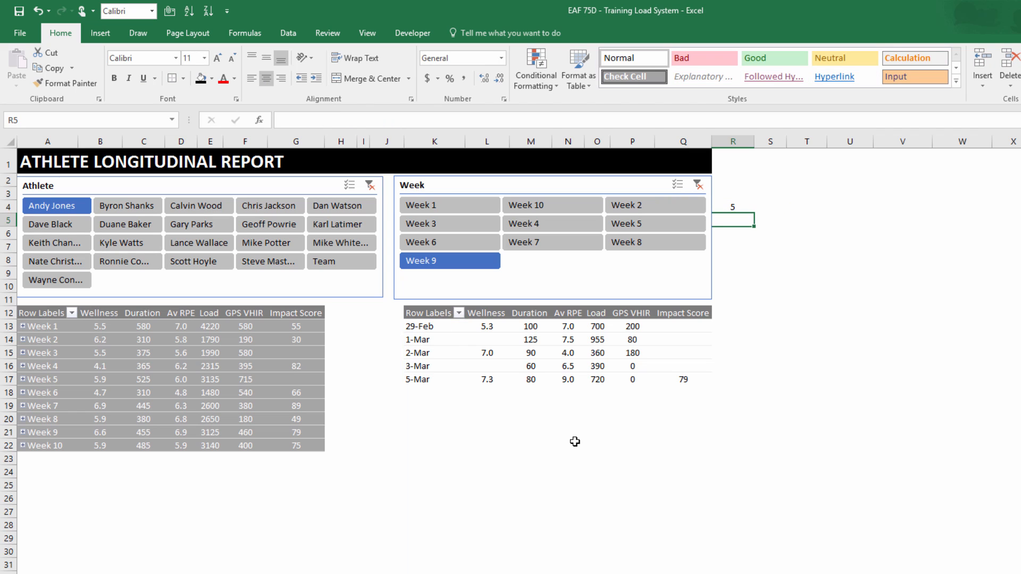
{"action": "key", "text": "Up"}
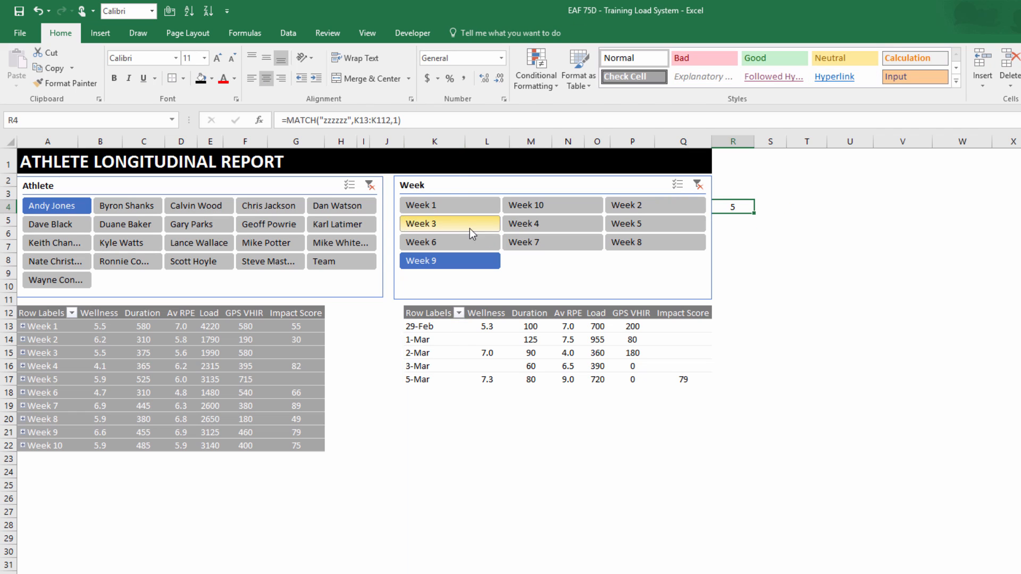
Add Week 1 and Week 2 to the Week 9 selection in the Week slicer.
{"action": "left_click", "coordinate": [462, 211], "text": "ctrl"}
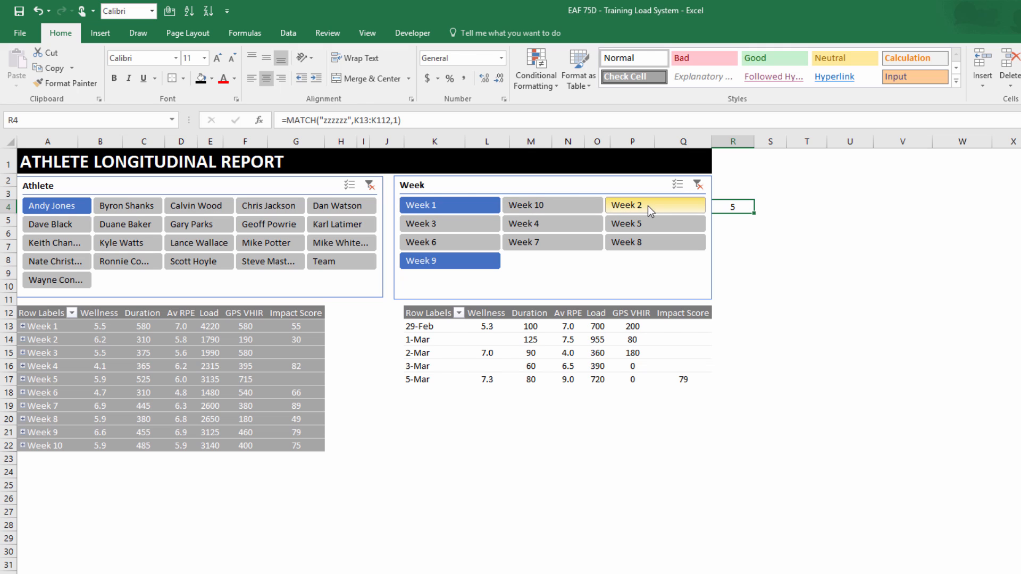
{"action": "left_click", "coordinate": [646, 206], "text": "ctrl"}
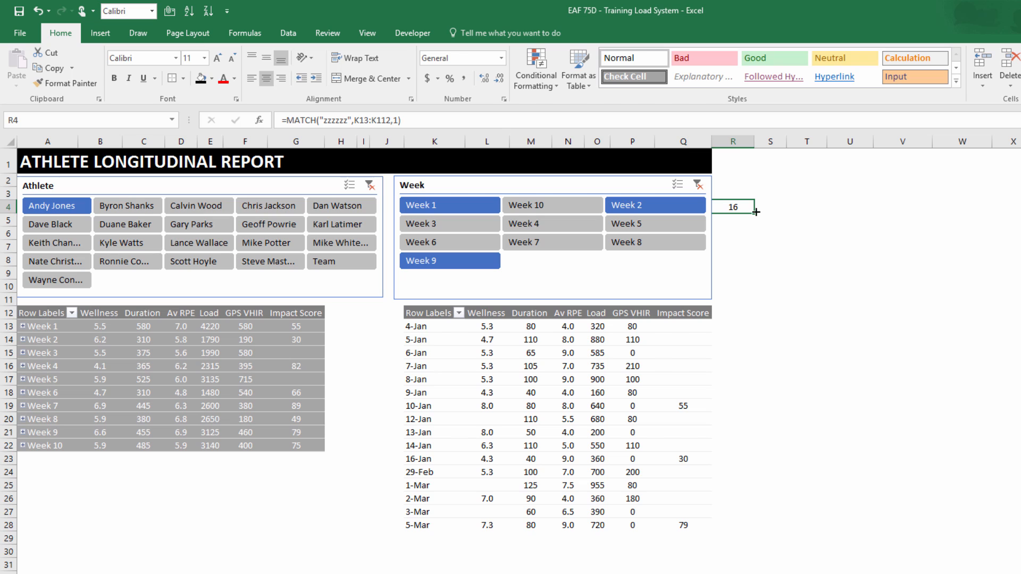
{"action": "left_click", "coordinate": [777, 207]}
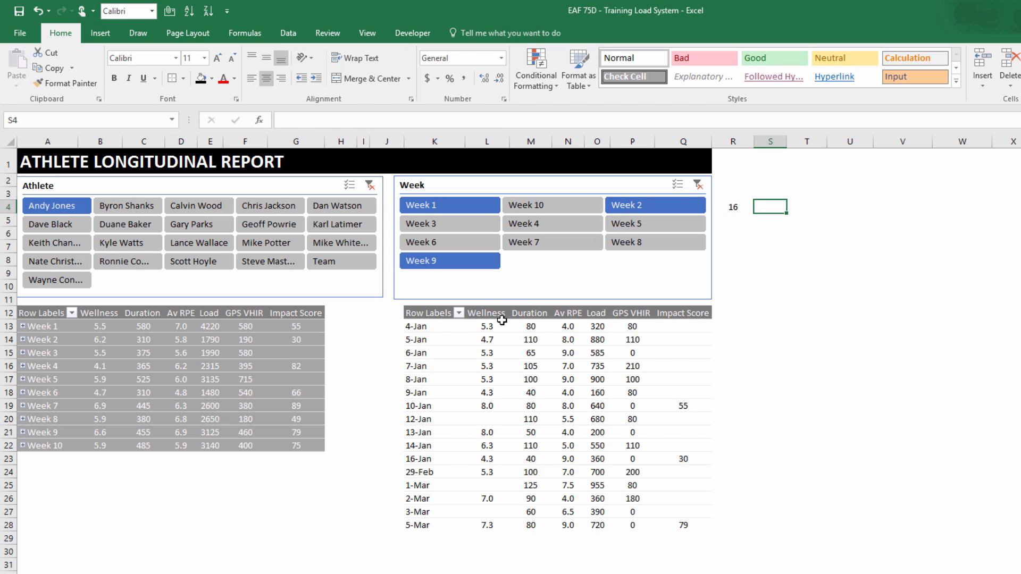
Start defining the workbook name dynDates from cell S1, replacing its reference with ='Individual Report'!$K$13:index(.
{"action": "left_click", "coordinate": [244, 33]}
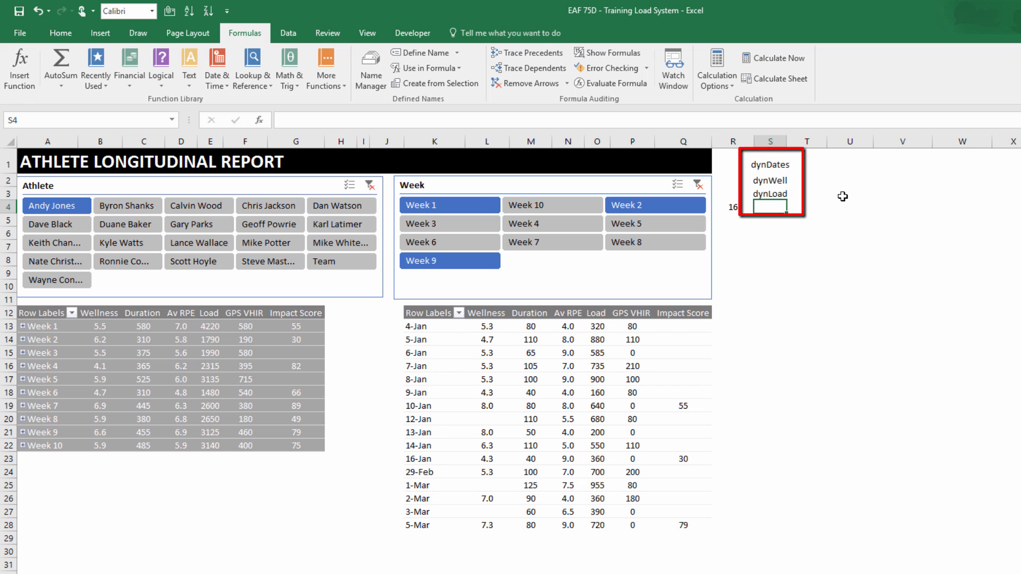
{"action": "left_click", "coordinate": [762, 167]}
{"action": "left_click", "coordinate": [429, 55]}
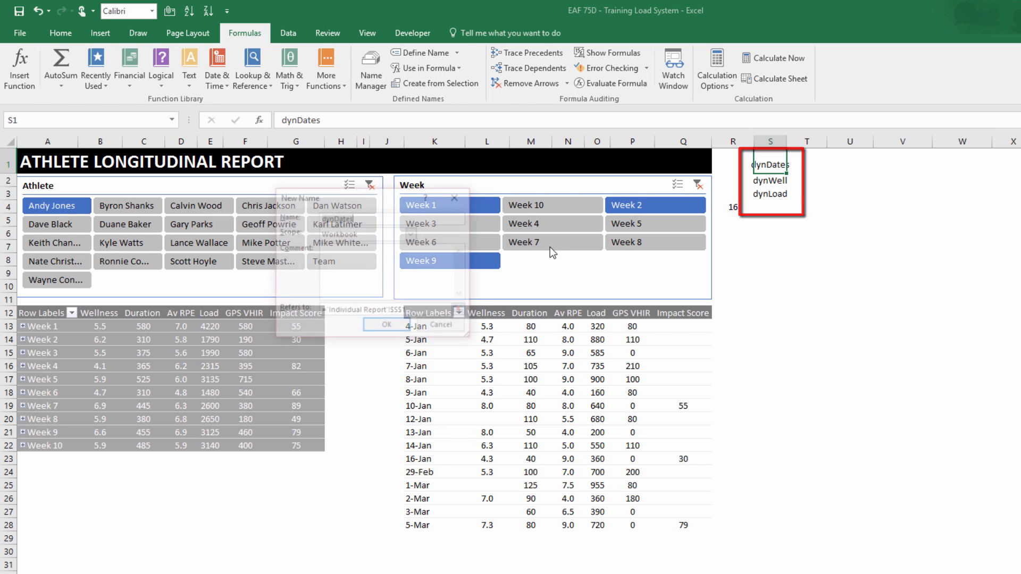
{"action": "left_click_drag", "start_coordinate": [370, 197], "coordinate": [248, 147]}
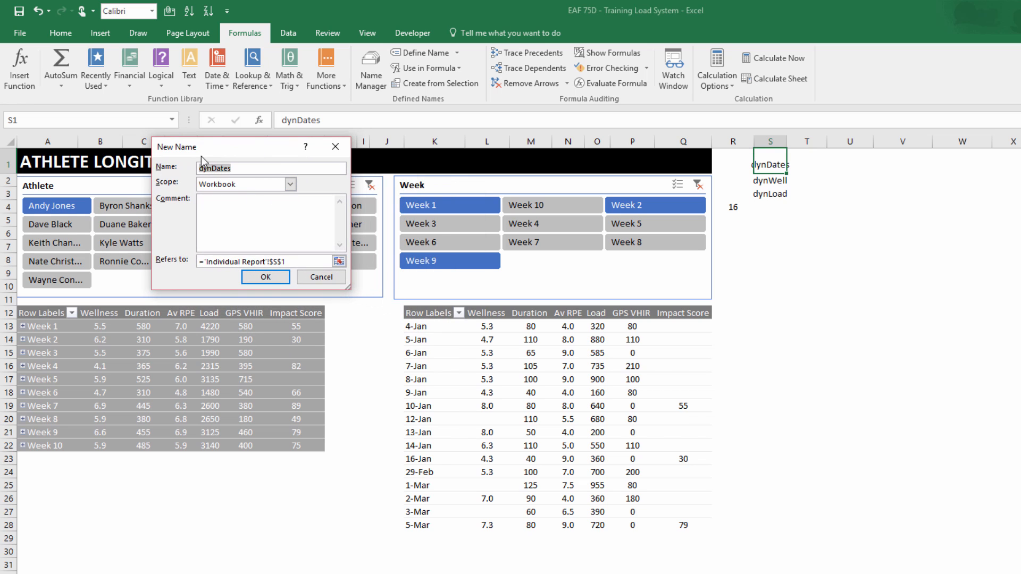
{"action": "left_click", "coordinate": [299, 263]}
{"action": "key", "text": "BackSpace"}
{"action": "key", "text": "BackSpace"}
{"action": "key", "text": "BackSpace"}
{"action": "key", "text": "BackSpace"}
{"action": "key", "text": "BackSpace"}
{"action": "key", "text": "BackSpace"}
{"action": "key", "text": "BackSpace"}
{"action": "key", "text": "BackSpace"}
{"action": "key", "text": "BackSpace"}
{"action": "key", "text": "BackSpace"}
{"action": "key", "text": "BackSpace"}
{"action": "key", "text": "BackSpace"}
{"action": "key", "text": "BackSpace"}
{"action": "key", "text": "BackSpace"}
{"action": "key", "text": "BackSpace"}
{"action": "key", "text": "BackSpace"}
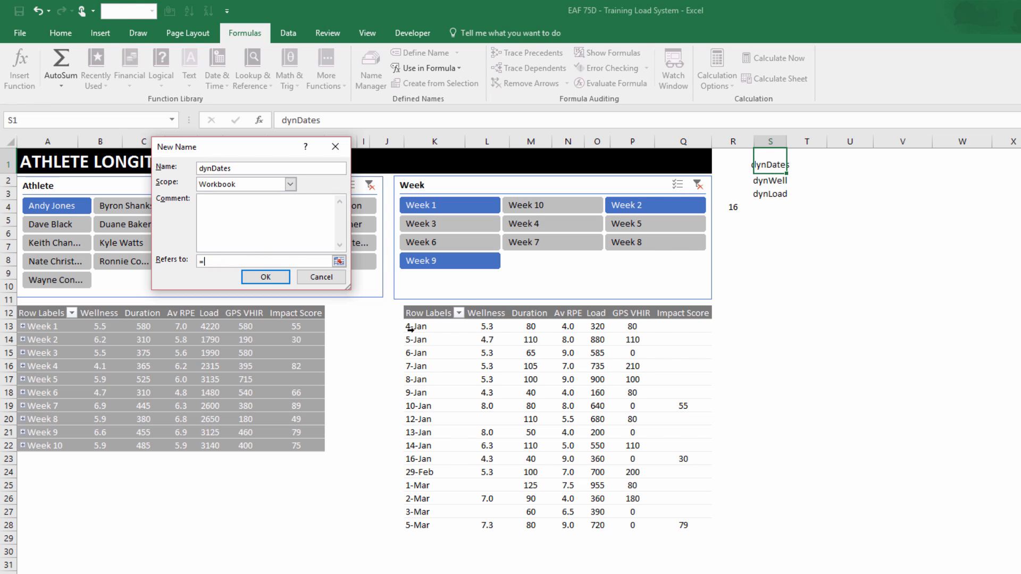
{"action": "left_click", "coordinate": [435, 326]}
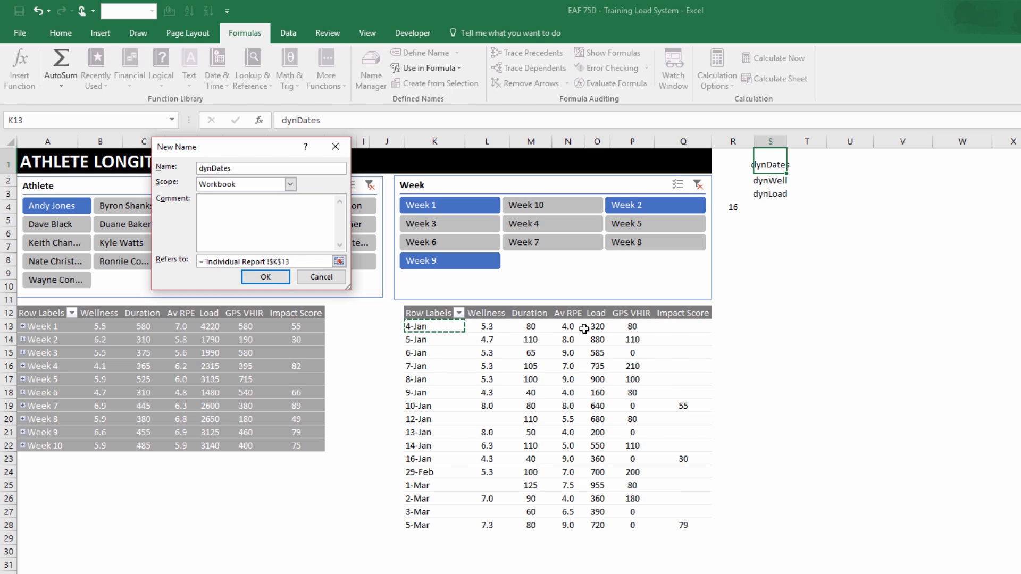
{"action": "type", "text": ":index("}
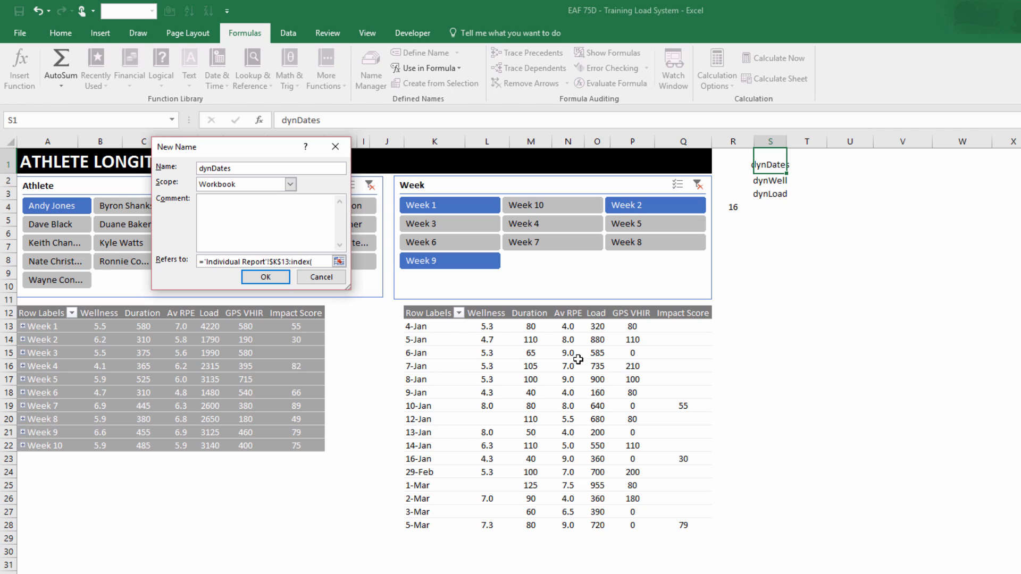
Finish the dynDates reference with INDEX array $K$13:$K$112, row number $R$4 and column 1, copy the formula and save the name.
{"action": "left_click_drag", "start_coordinate": [429, 326], "coordinate": [431, 571]}
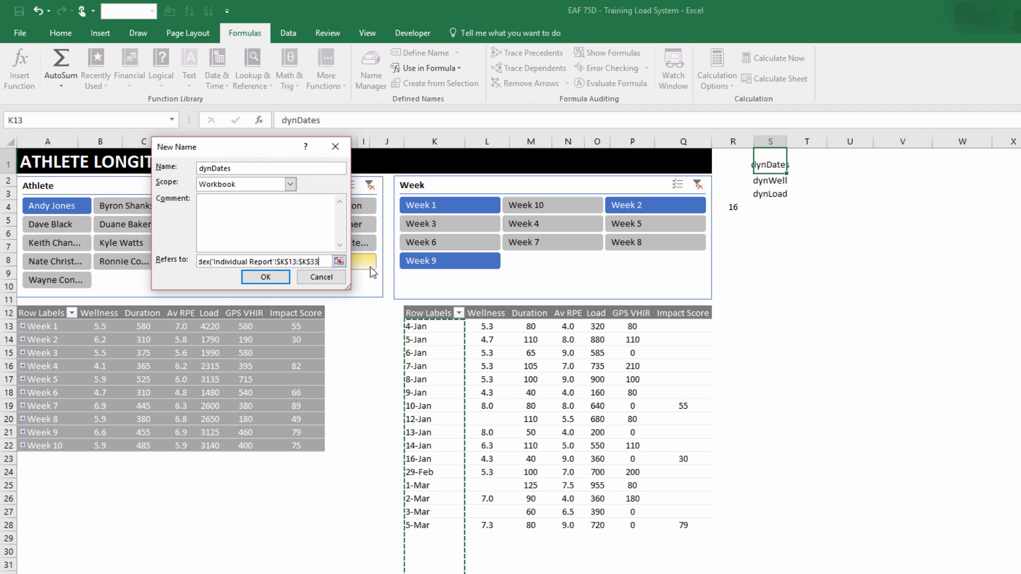
{"action": "key", "text": "BackSpace"}
{"action": "key", "text": "BackSpace"}
{"action": "type", "text": "12"}
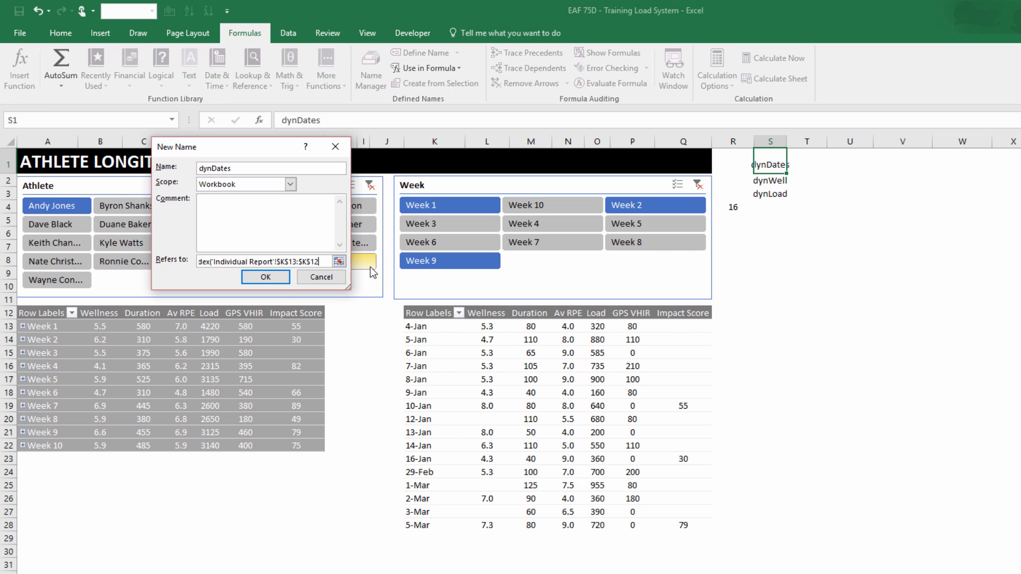
{"action": "key", "text": "BackSpace"}
{"action": "type", "text": "12,"}
{"action": "left_click", "coordinate": [727, 207]}
{"action": "type", "text": ","}
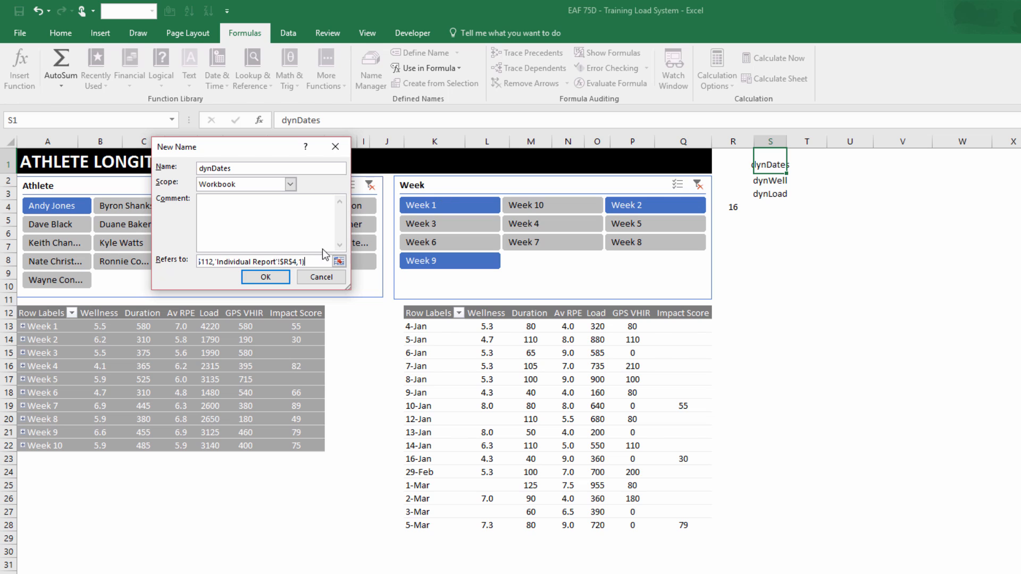
{"action": "left_click_drag", "start_coordinate": [309, 262], "coordinate": [117, 261]}
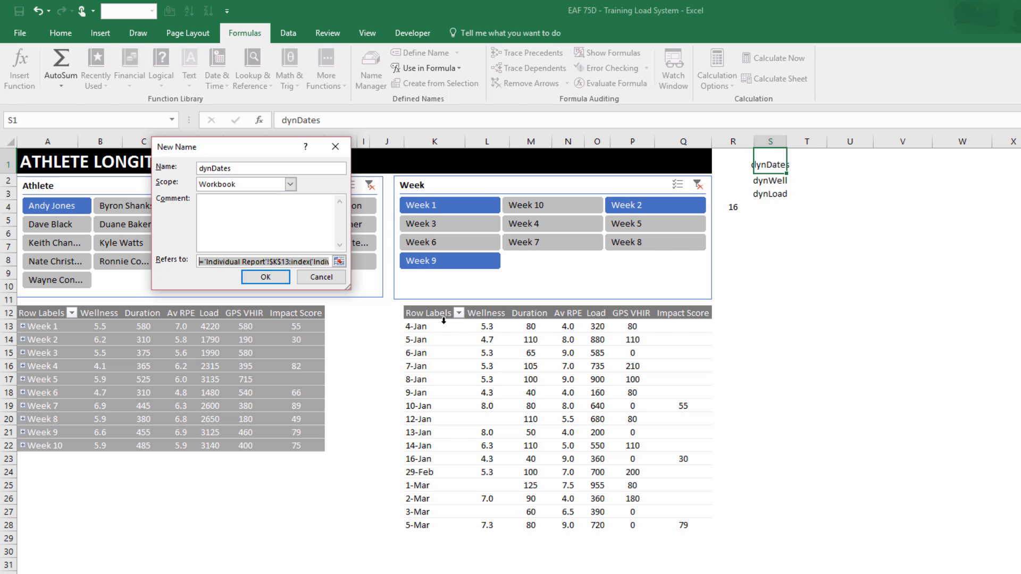
{"action": "left_click", "coordinate": [273, 281]}
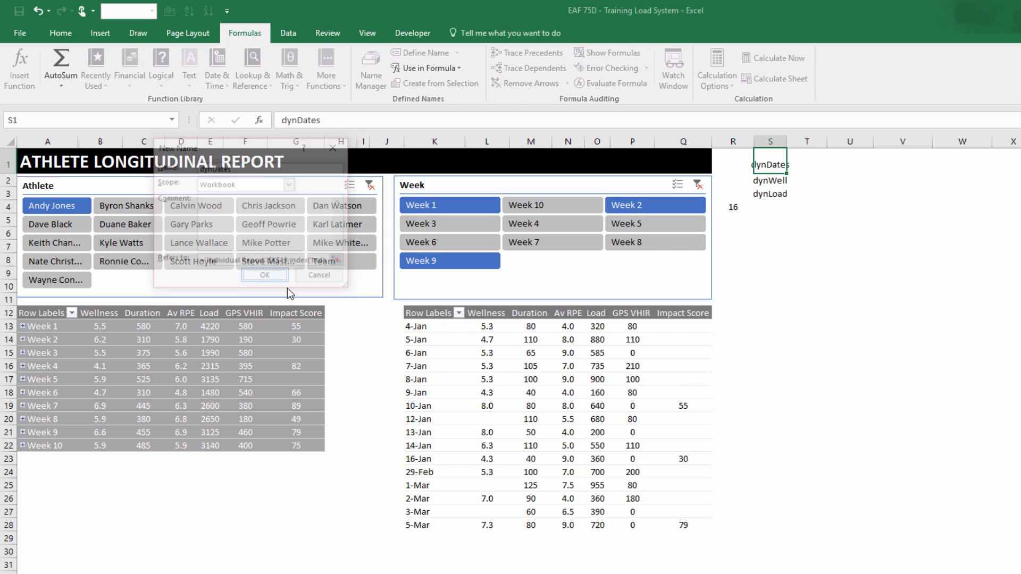
Check in the list of defined names which cells the dynDates reference covers.
{"action": "left_click", "coordinate": [376, 78]}
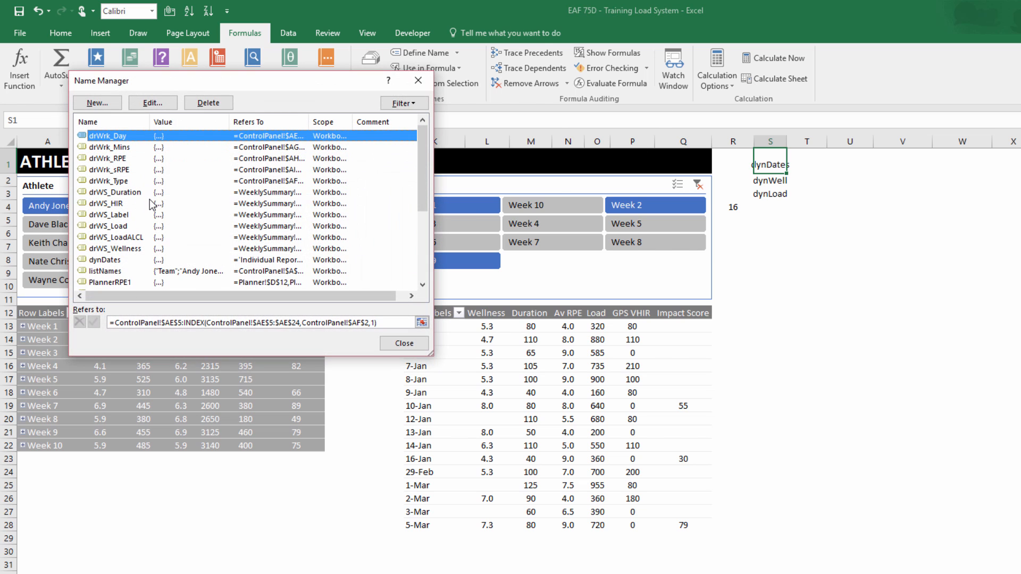
{"action": "scroll", "coordinate": [153, 204], "scroll_direction": "down", "scroll_amount": 2}
{"action": "left_click", "coordinate": [109, 193]}
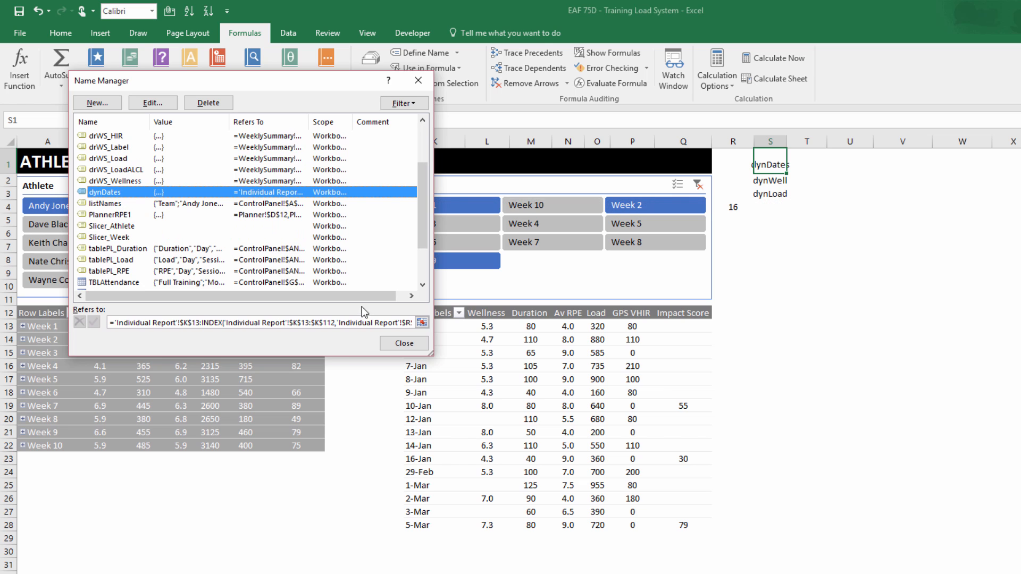
{"action": "left_click", "coordinate": [422, 323]}
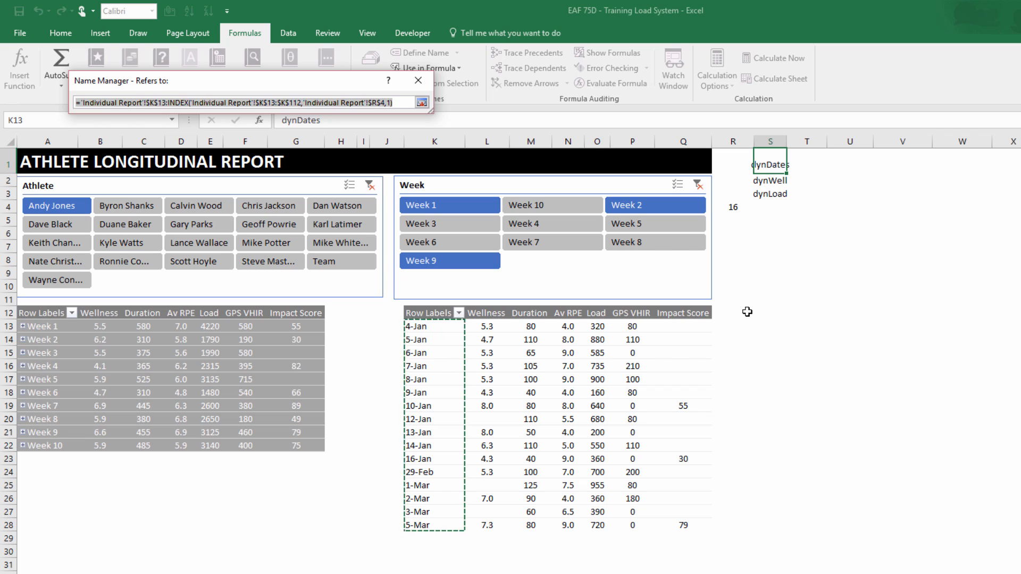
{"action": "left_click", "coordinate": [421, 102]}
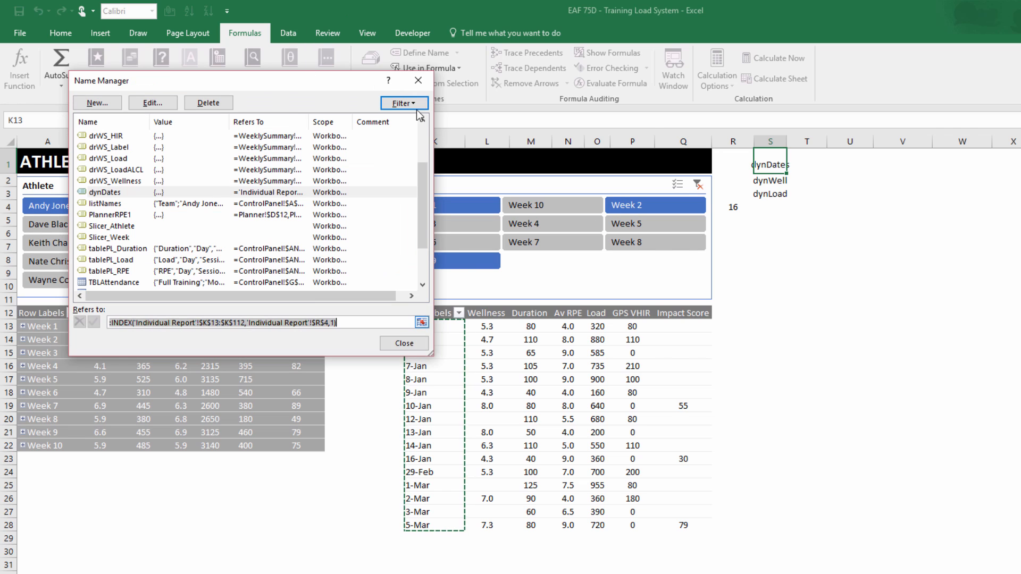
{"action": "left_click", "coordinate": [419, 345]}
Start defining the workbook name dynWell from cell S2 and replace its reference with the copied dynDates formula.
{"action": "left_click", "coordinate": [766, 183]}
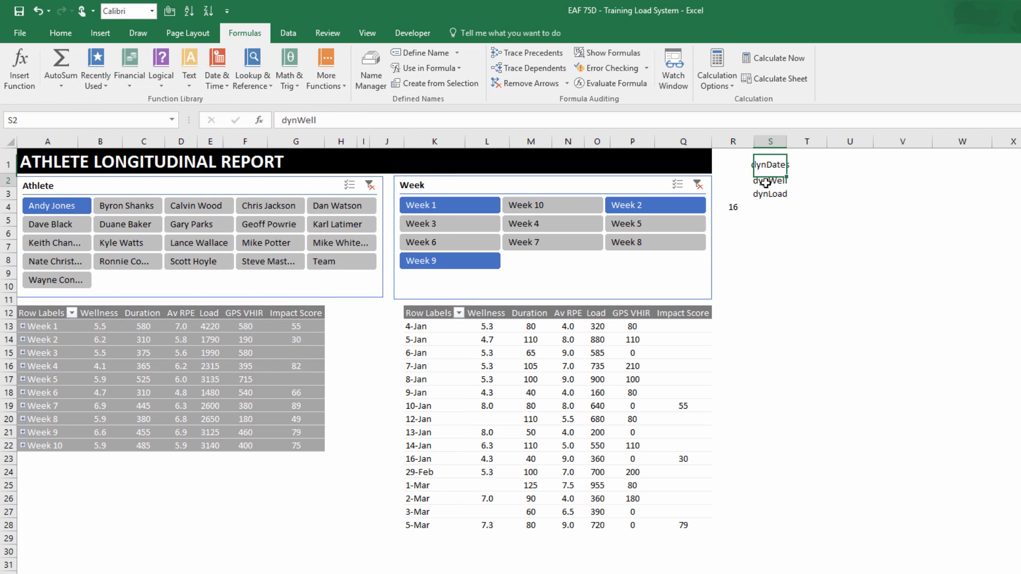
{"action": "left_click", "coordinate": [424, 53]}
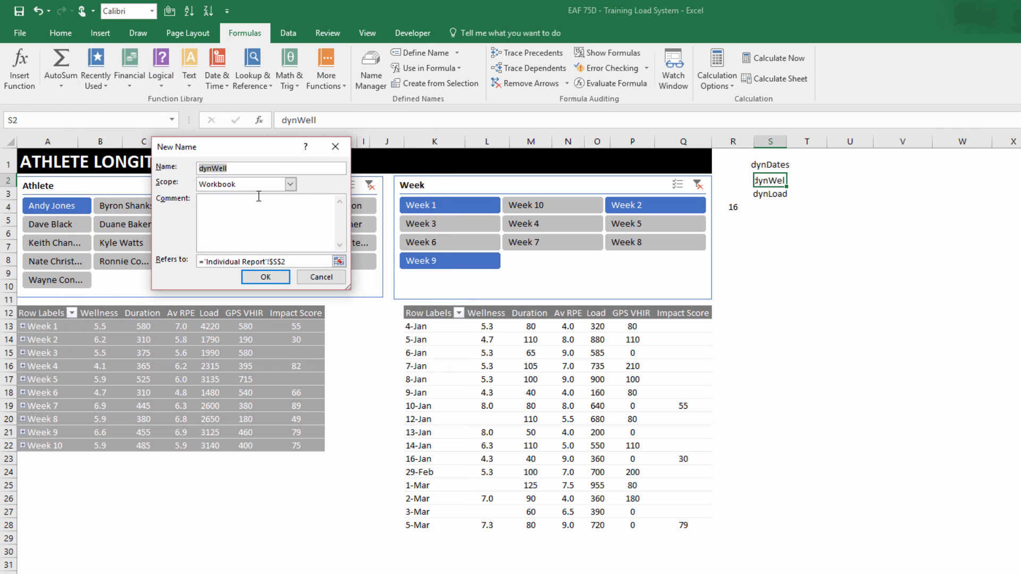
{"action": "left_click_drag", "start_coordinate": [347, 287], "coordinate": [600, 301]}
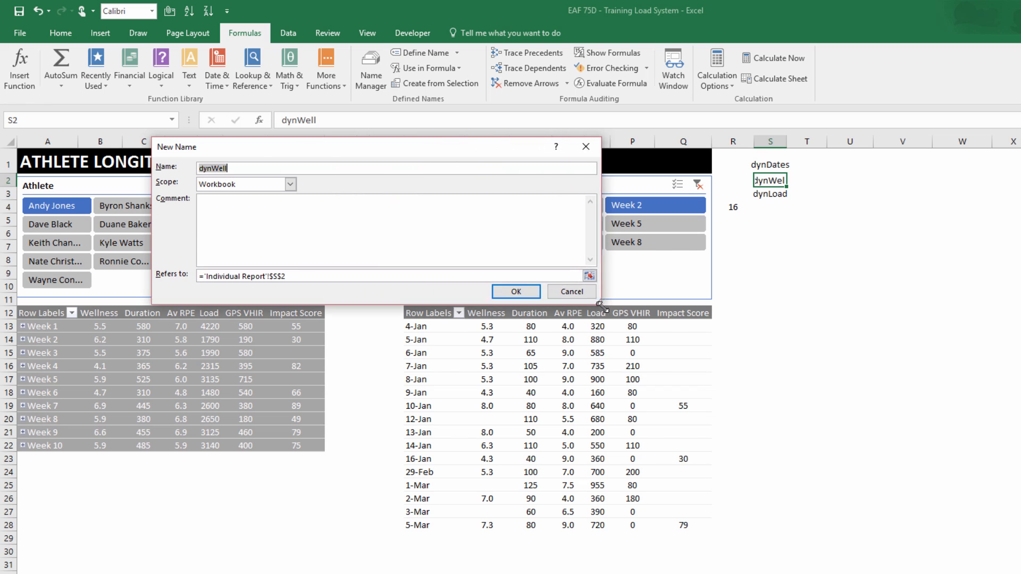
{"action": "left_click", "coordinate": [307, 273]}
{"action": "key", "text": "ctrl+a"}
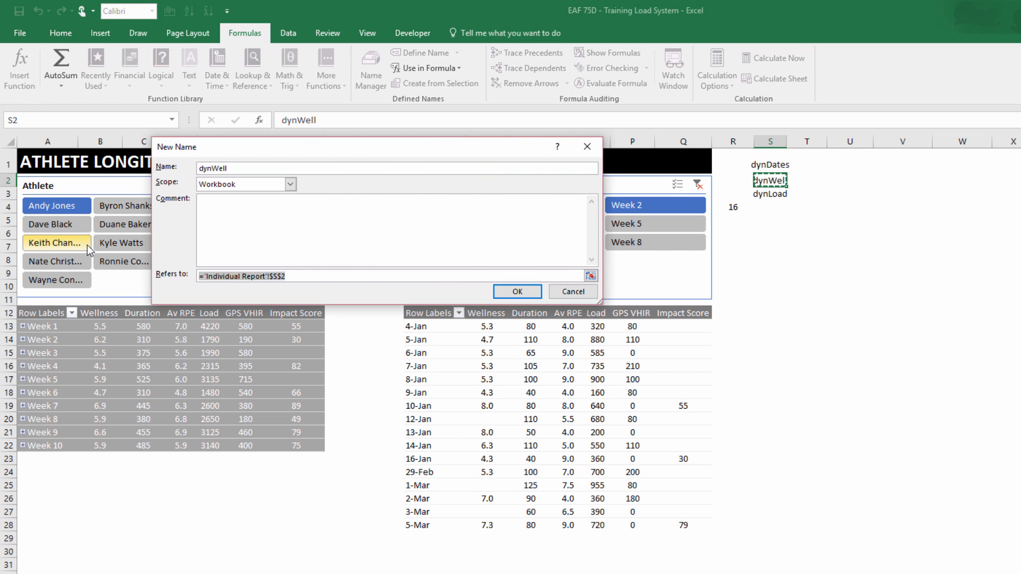
{"action": "key", "text": "ctrl+v"}
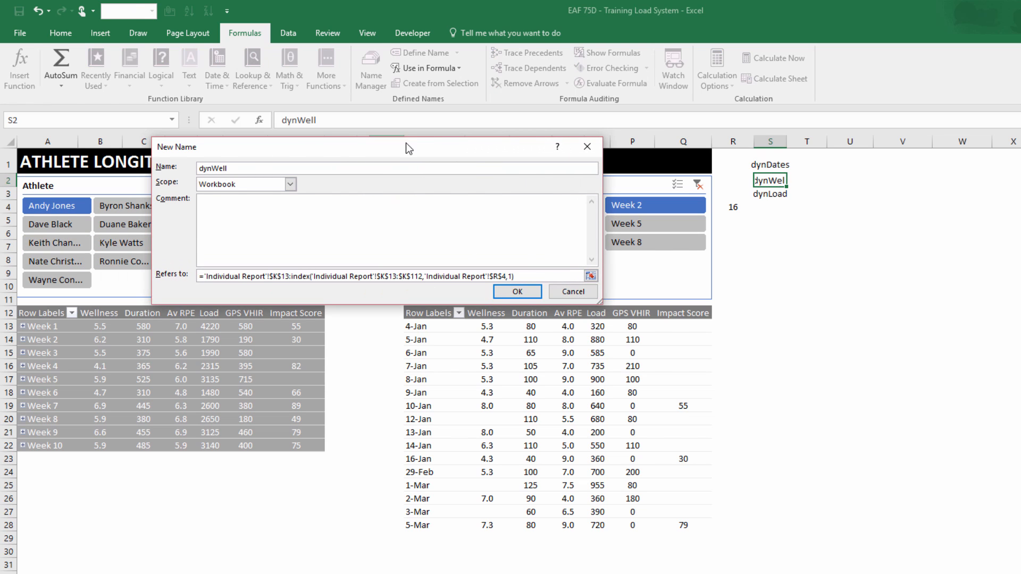
Change the three column K references in the dynWell formula to Wellness column L, giving $L$13 and $L$13:$L$112.
{"action": "left_click_drag", "start_coordinate": [406, 148], "coordinate": [487, 384]}
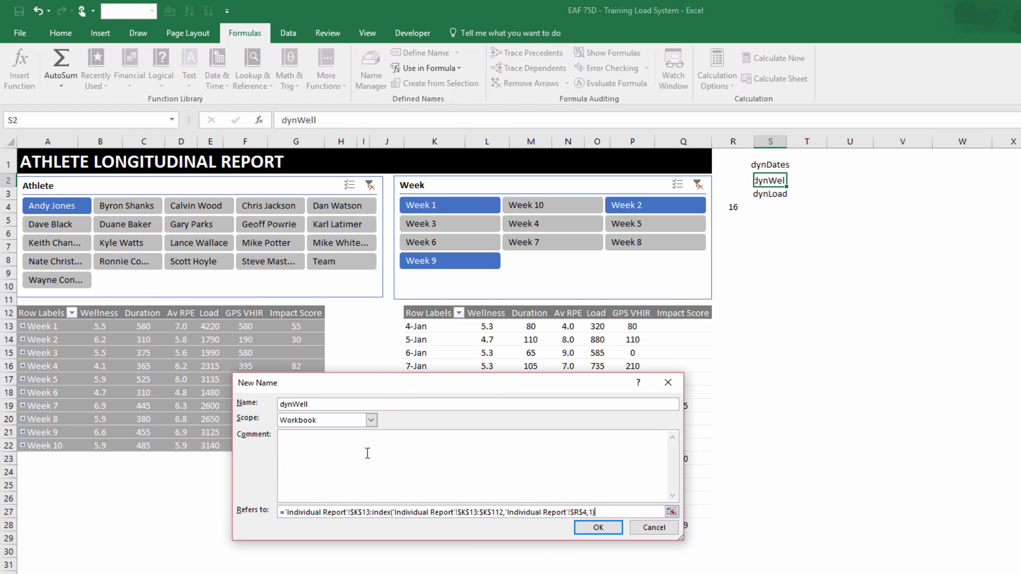
{"action": "left_click_drag", "start_coordinate": [354, 383], "coordinate": [193, 206]}
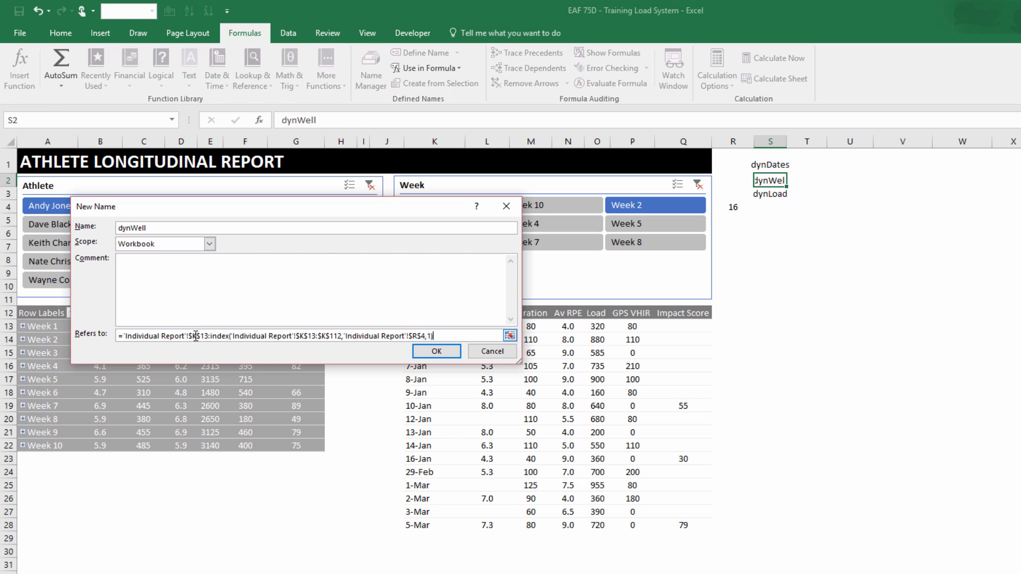
{"action": "key", "text": "Delete"}
{"action": "type", "text": "I"}
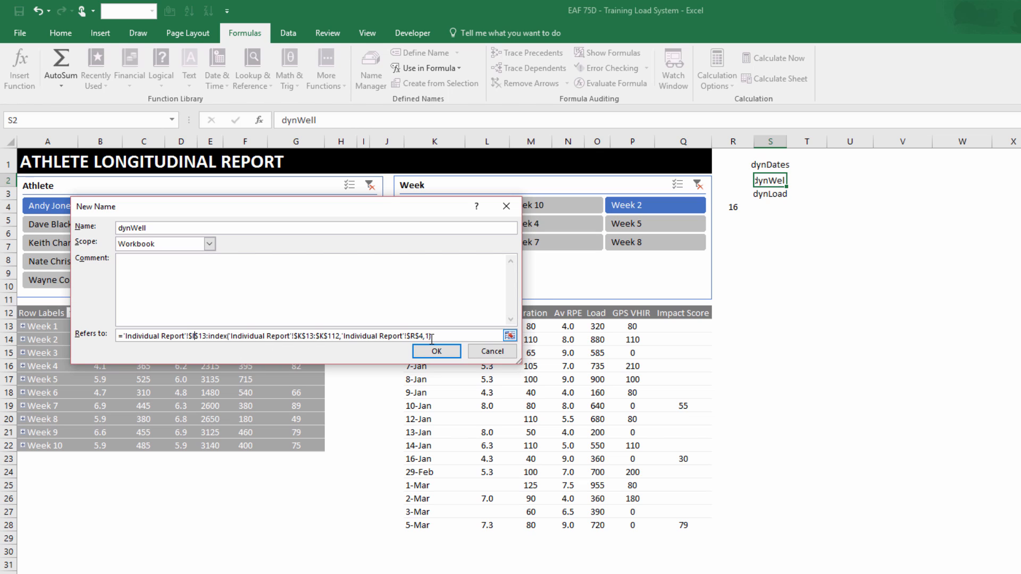
{"action": "left_click", "coordinate": [298, 336]}
{"action": "key", "text": "Delete"}
{"action": "type", "text": "I"}
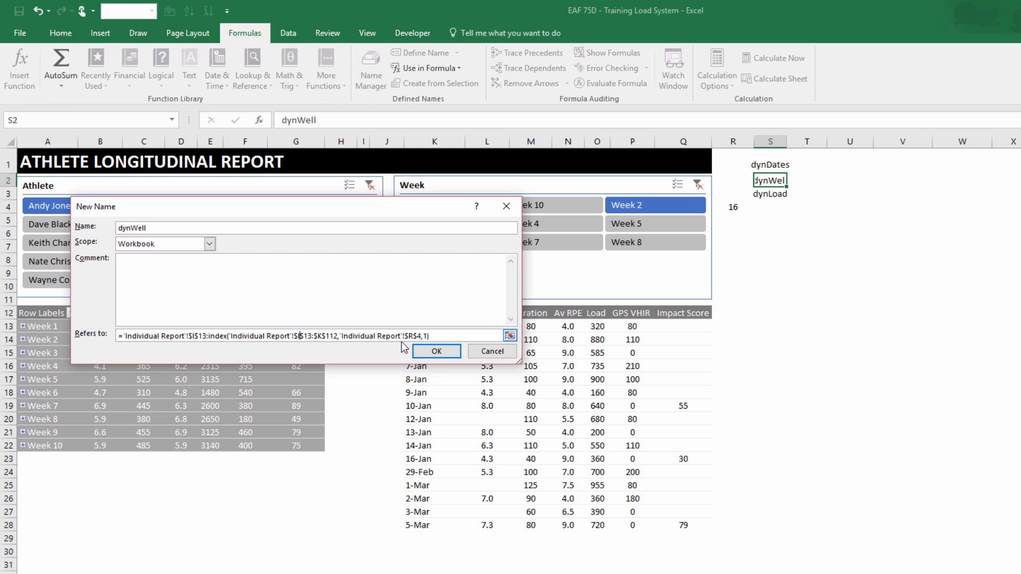
{"action": "left_click", "coordinate": [316, 335]}
{"action": "key", "text": "Delete"}
{"action": "type", "text": "I"}
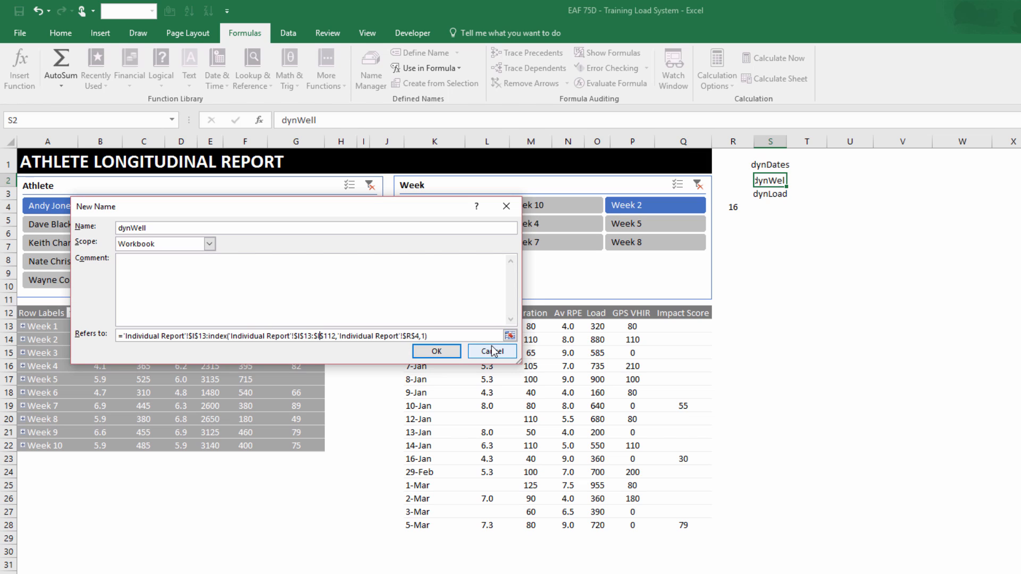
Save dynWell and define the workbook name dynLoad from cell S3, adapting the copied dynDates formula to Load column O.
{"action": "left_click", "coordinate": [435, 352]}
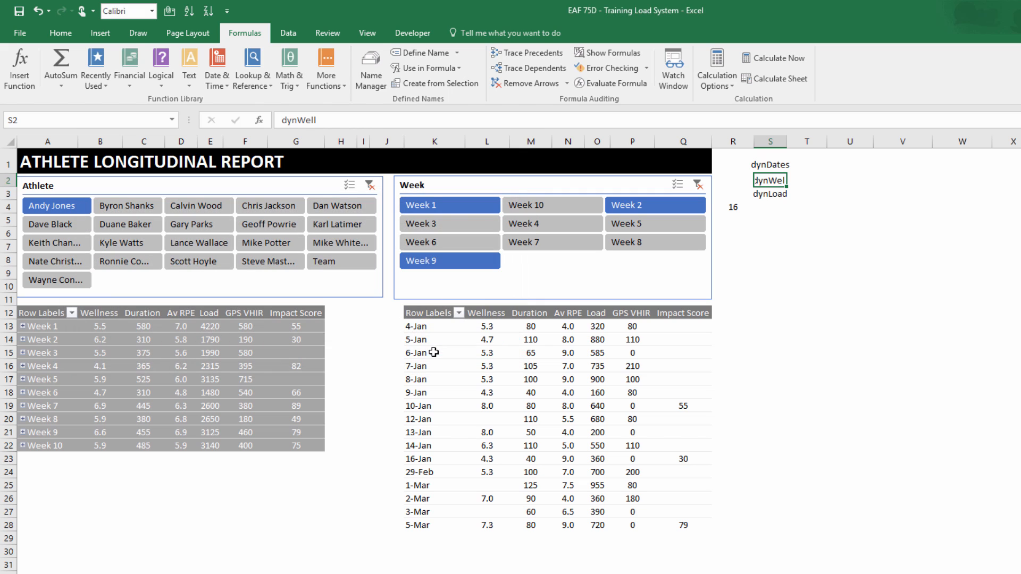
{"action": "left_click", "coordinate": [771, 194]}
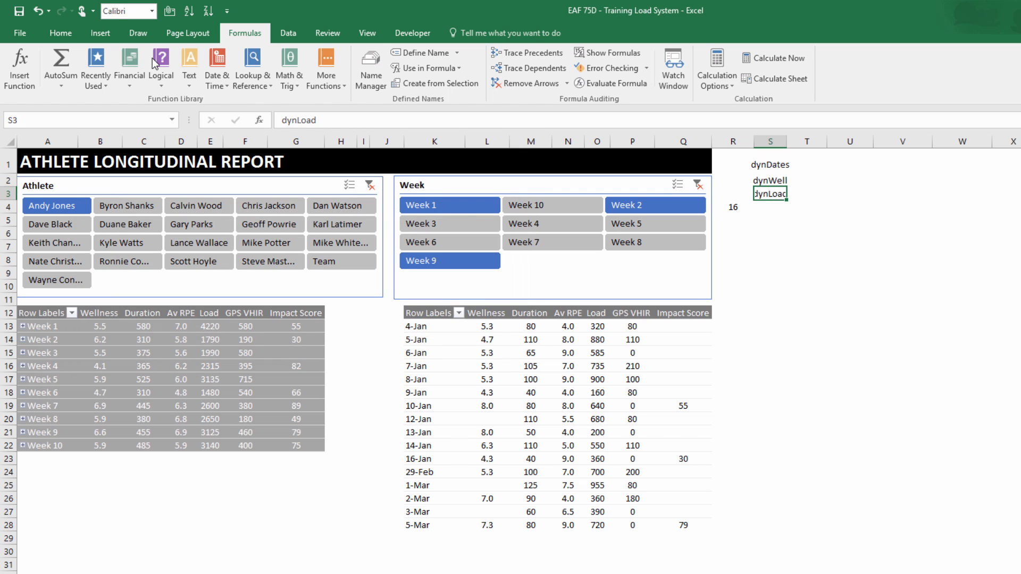
{"action": "left_click", "coordinate": [419, 56]}
{"action": "left_click_drag", "start_coordinate": [235, 336], "coordinate": [21, 330]}
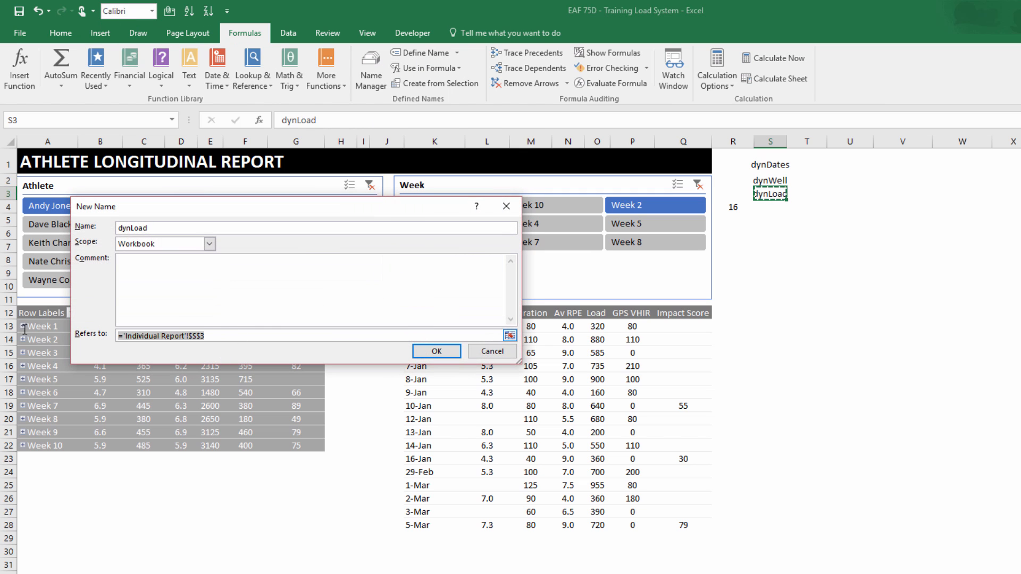
{"action": "key", "text": "ctrl+v"}
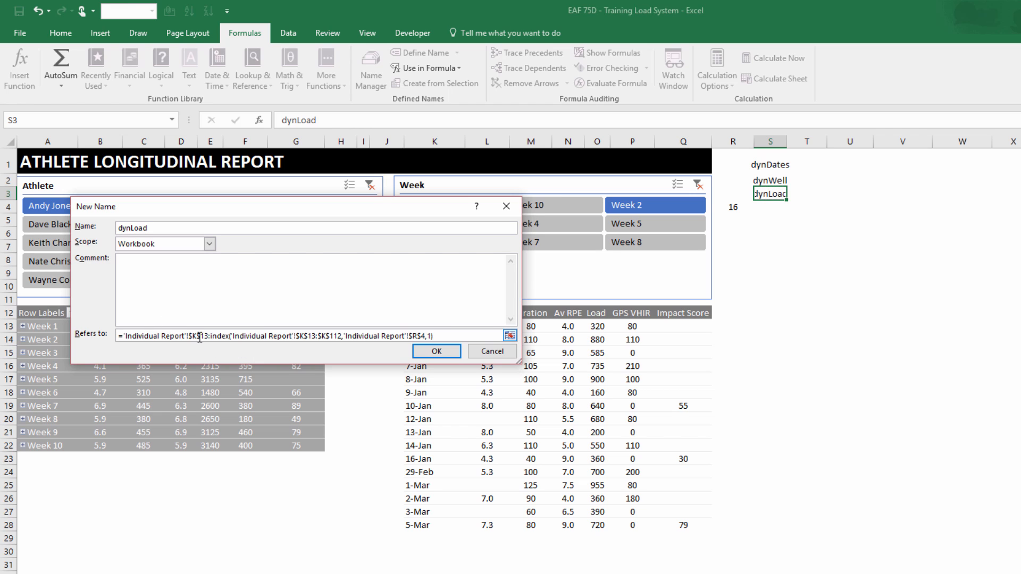
{"action": "key", "text": "Return"}
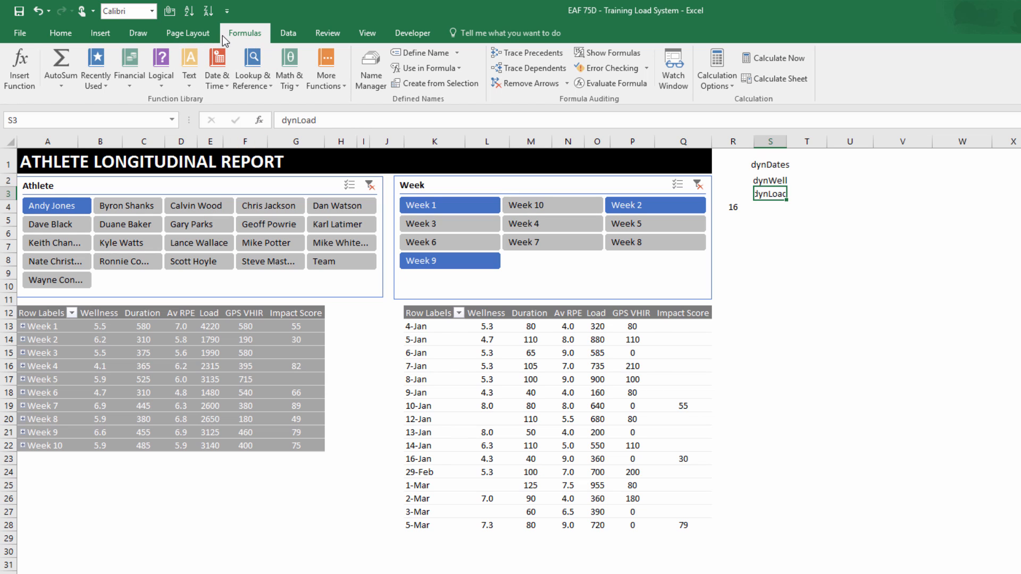
Insert a basic 2-D line chart on the report sheet and shift it up toward the slicers.
{"action": "left_click", "coordinate": [101, 33]}
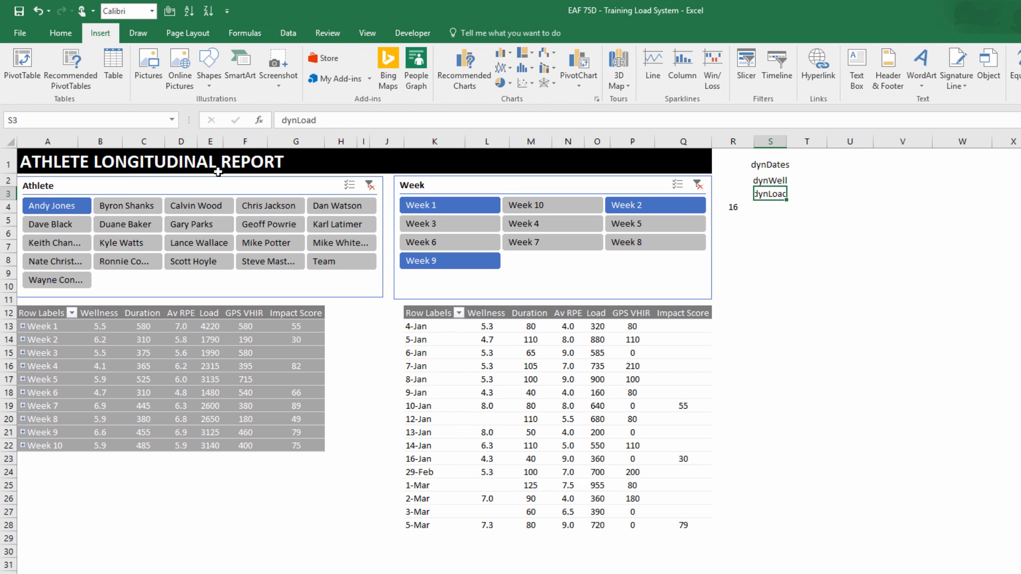
{"action": "left_click", "coordinate": [505, 68]}
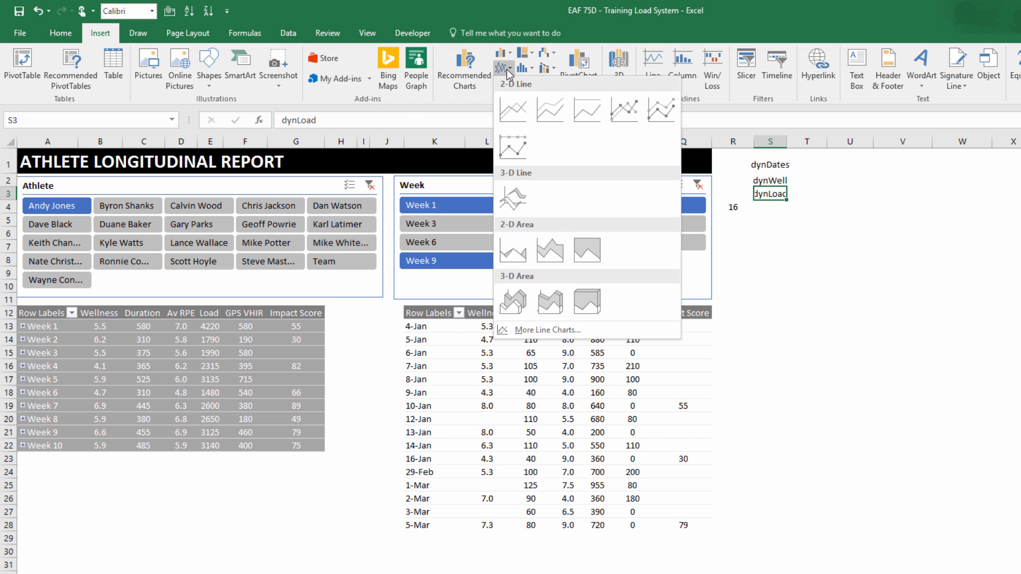
{"action": "left_click", "coordinate": [509, 110]}
{"action": "left_click_drag", "start_coordinate": [504, 328], "coordinate": [354, 230]}
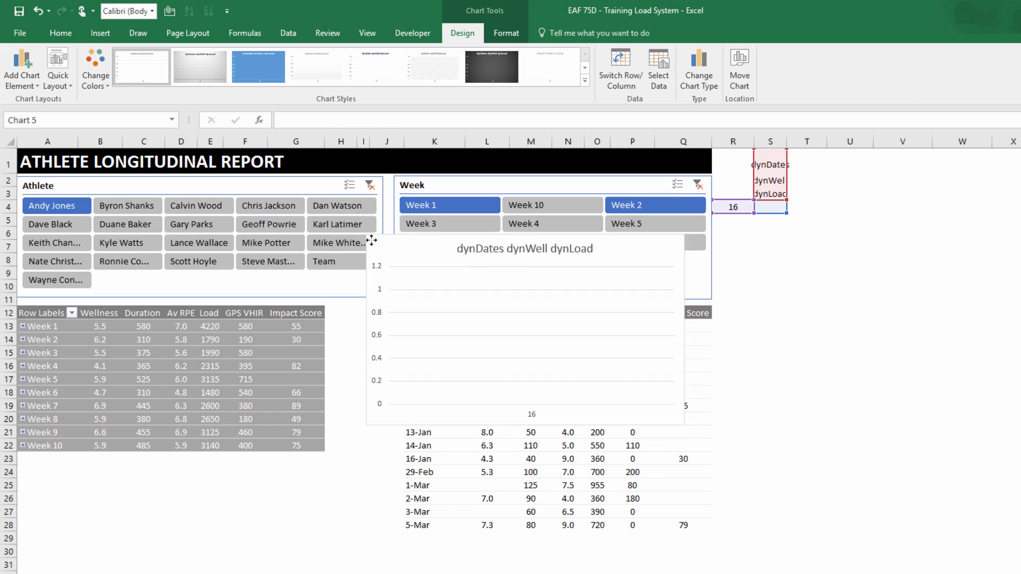
Set the line chart's horizontal axis label range to ='Individual Report'!dynDates.
{"action": "right_click", "coordinate": [442, 307]}
{"action": "left_click", "coordinate": [508, 378]}
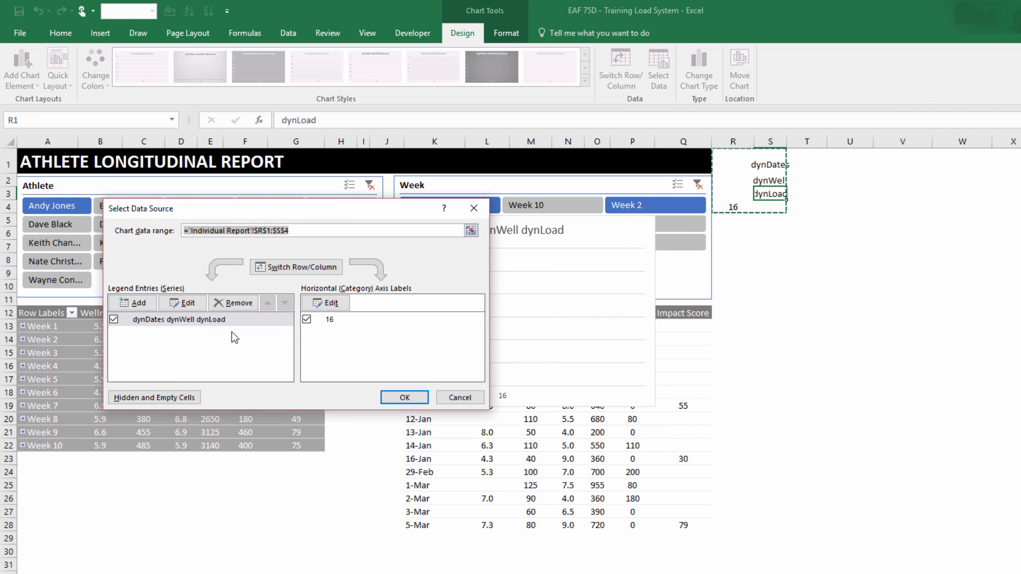
{"action": "left_click", "coordinate": [337, 303]}
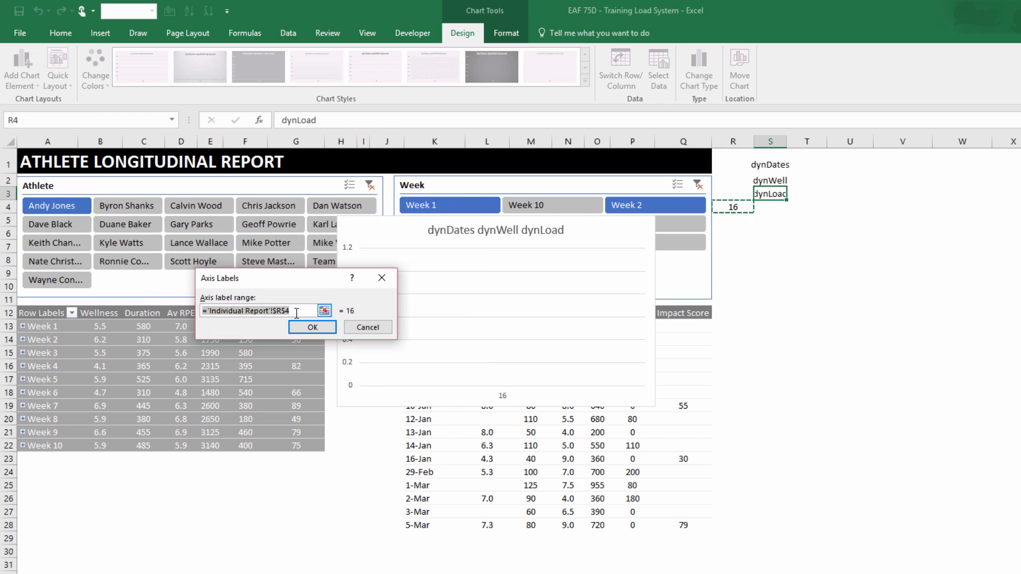
{"action": "left_click", "coordinate": [296, 311]}
{"action": "key", "text": "BackSpace"}
{"action": "key", "text": "BackSpace"}
{"action": "key", "text": "BackSpace"}
{"action": "key", "text": "BackSpace"}
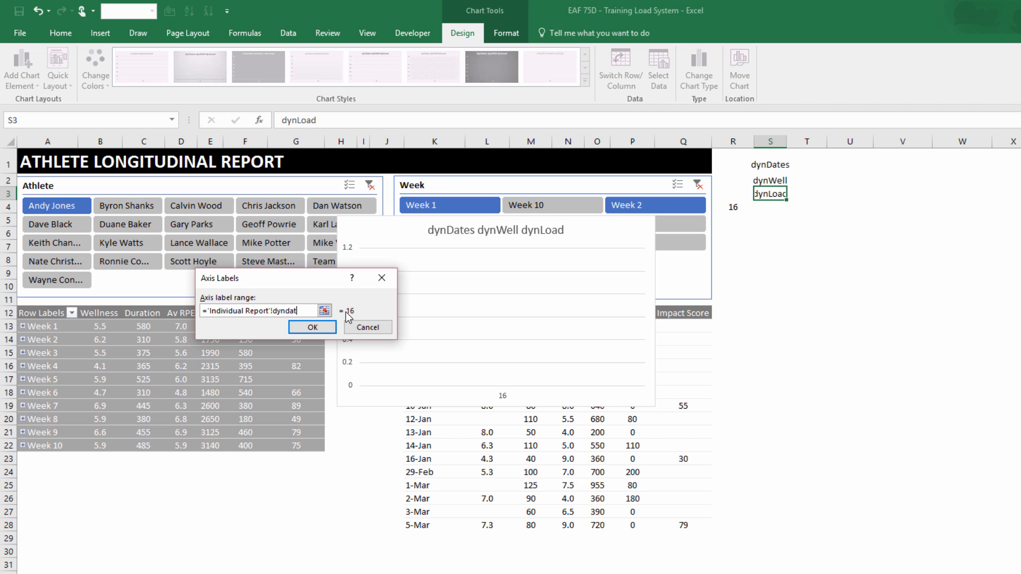
{"action": "left_click", "coordinate": [312, 328]}
Replace the chart's series name reference with the text Wellness.
{"action": "left_click", "coordinate": [174, 320]}
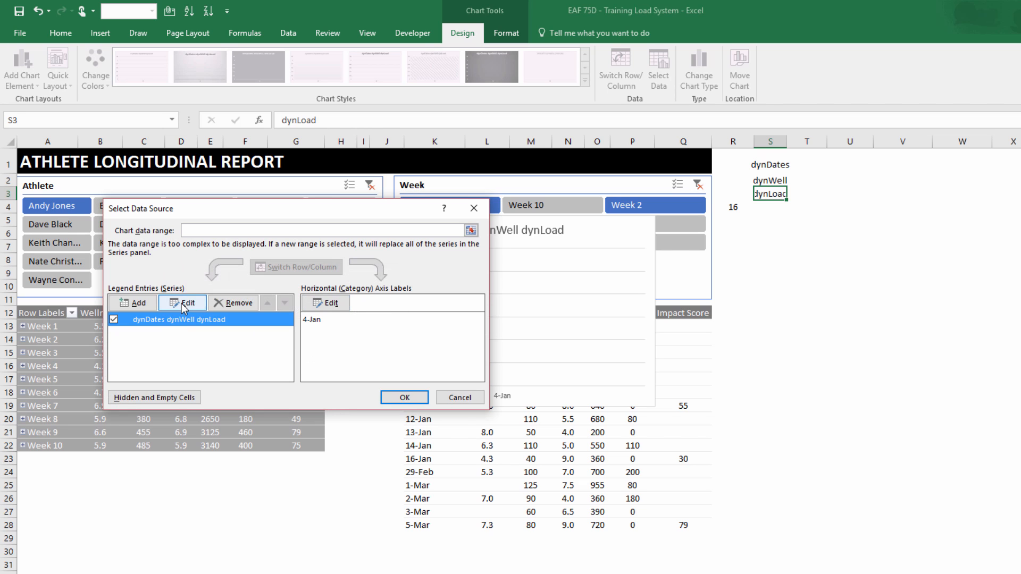
{"action": "left_click", "coordinate": [182, 303]}
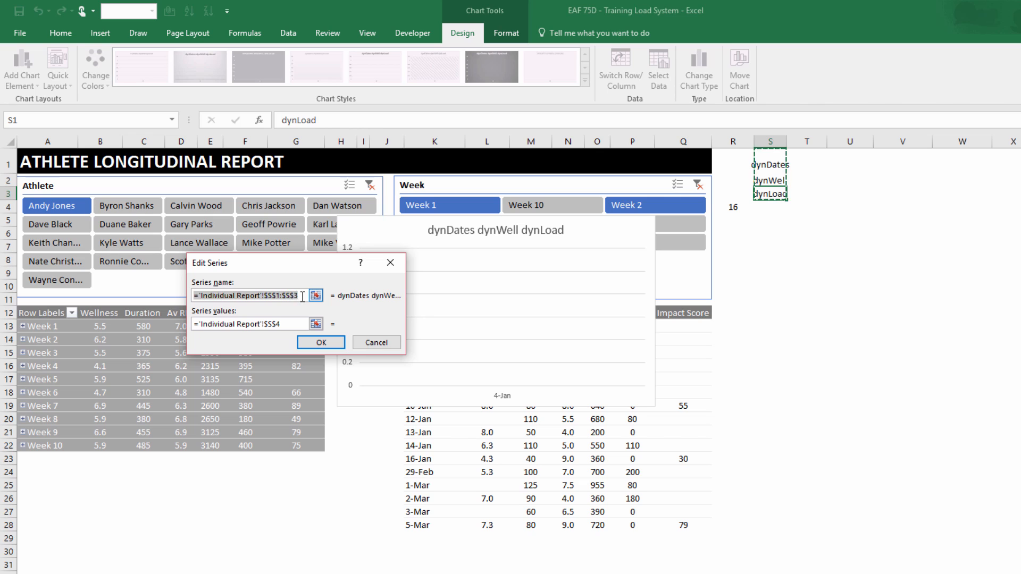
{"action": "left_click", "coordinate": [301, 296]}
{"action": "key", "text": "BackSpace"}
{"action": "key", "text": "BackSpace"}
{"action": "key", "text": "BackSpace"}
{"action": "key", "text": "BackSpace"}
{"action": "key", "text": "BackSpace"}
{"action": "key", "text": "BackSpace"}
{"action": "key", "text": "BackSpace"}
{"action": "key", "text": "BackSpace"}
{"action": "key", "text": "BackSpace"}
{"action": "key", "text": "BackSpace"}
{"action": "key", "text": "BackSpace"}
{"action": "key", "text": "BackSpace"}
{"action": "key", "text": "BackSpace"}
{"action": "key", "text": "BackSpace"}
{"action": "key", "text": "BackSpace"}
{"action": "key", "text": "BackSpace"}
{"action": "key", "text": "BackSpace"}
{"action": "key", "text": "BackSpace"}
{"action": "key", "text": "BackSpace"}
{"action": "key", "text": "BackSpace"}
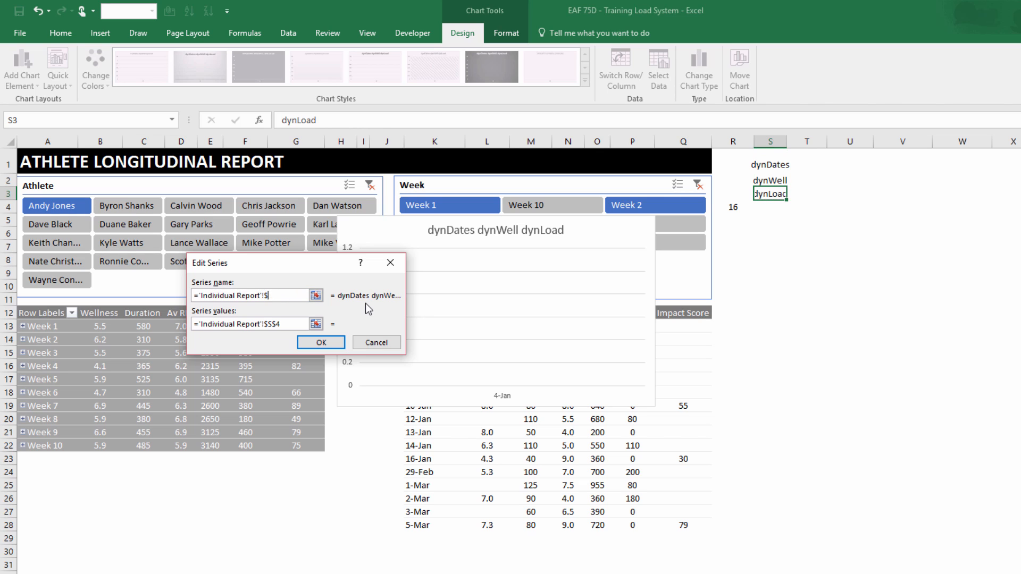
{"action": "key", "text": "BackSpace"}
{"action": "key", "text": "BackSpace"}
{"action": "key", "text": "BackSpace"}
{"action": "key", "text": "BackSpace"}
{"action": "key", "text": "BackSpace"}
{"action": "key", "text": "BackSpace"}
{"action": "key", "text": "BackSpace"}
{"action": "type", "text": "Wellness"}
Set the Wellness series values to ='Individual Report'!dynWell.
{"action": "left_click", "coordinate": [281, 323]}
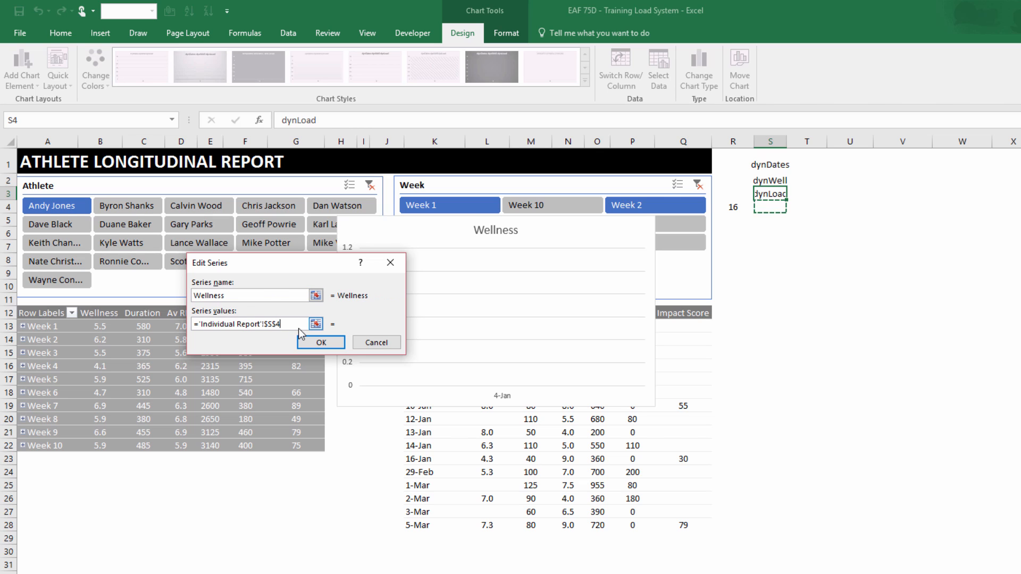
{"action": "key", "text": "BackSpace"}
{"action": "key", "text": "BackSpace"}
{"action": "key", "text": "BackSpace"}
{"action": "key", "text": "BackSpace"}
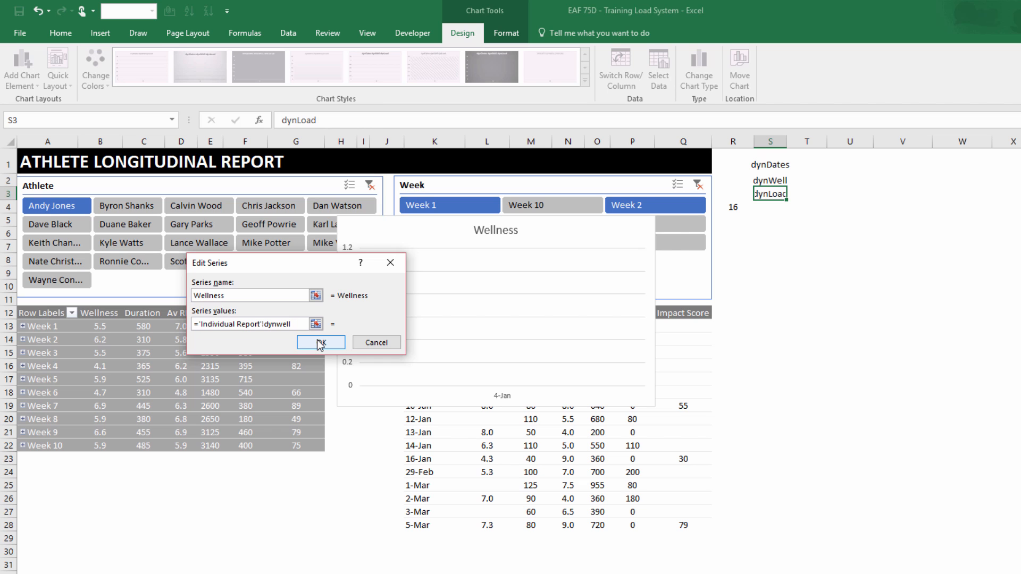
{"action": "left_click", "coordinate": [321, 343]}
Move the Wellness chart to the empty area beside the daily table and place a copy directly below it.
{"action": "left_click_drag", "start_coordinate": [541, 228], "coordinate": [861, 234]}
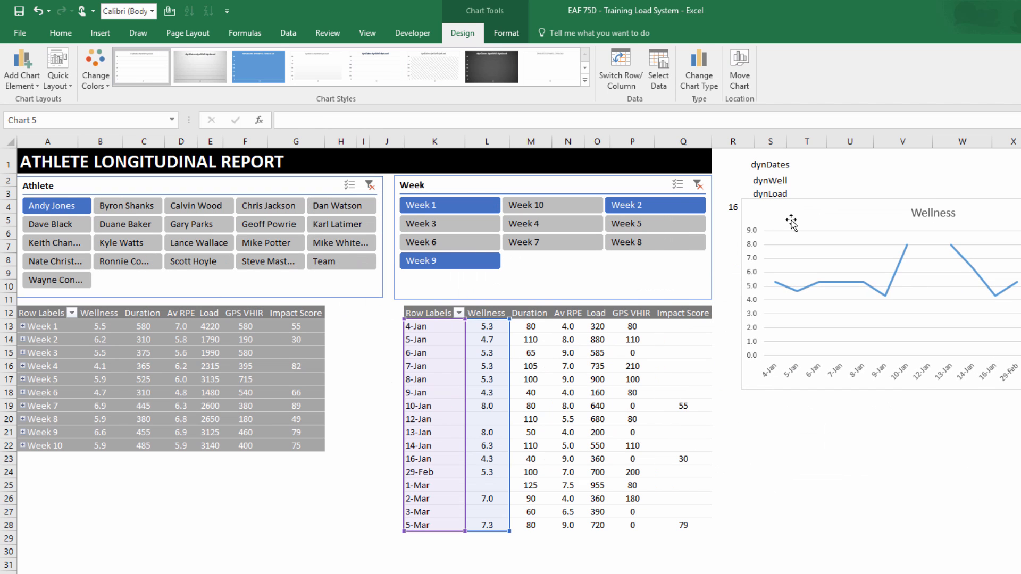
{"action": "right_click", "coordinate": [843, 215]}
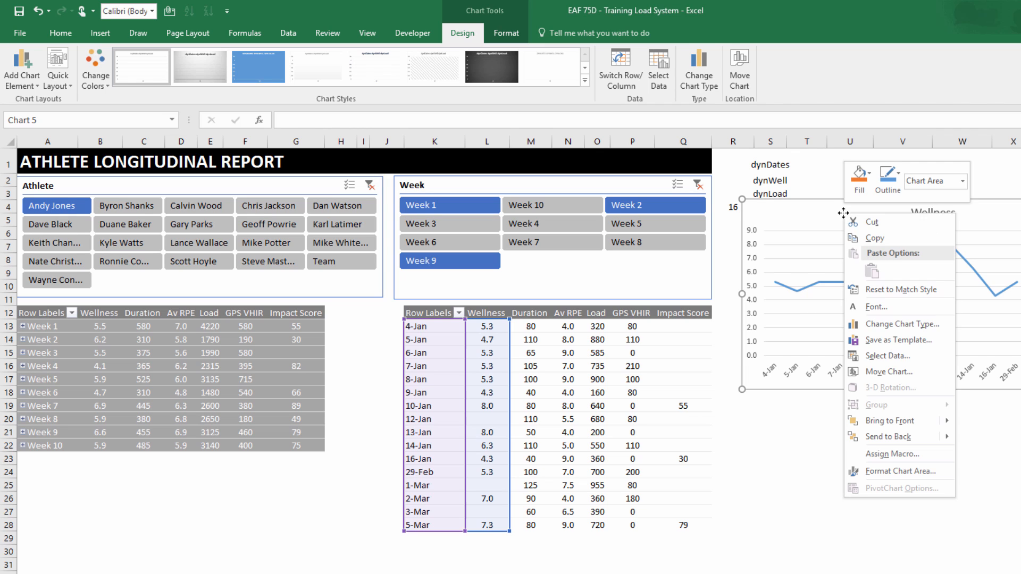
{"action": "left_click", "coordinate": [864, 235]}
{"action": "left_click", "coordinate": [794, 451]}
{"action": "key", "text": "ctrl+v"}
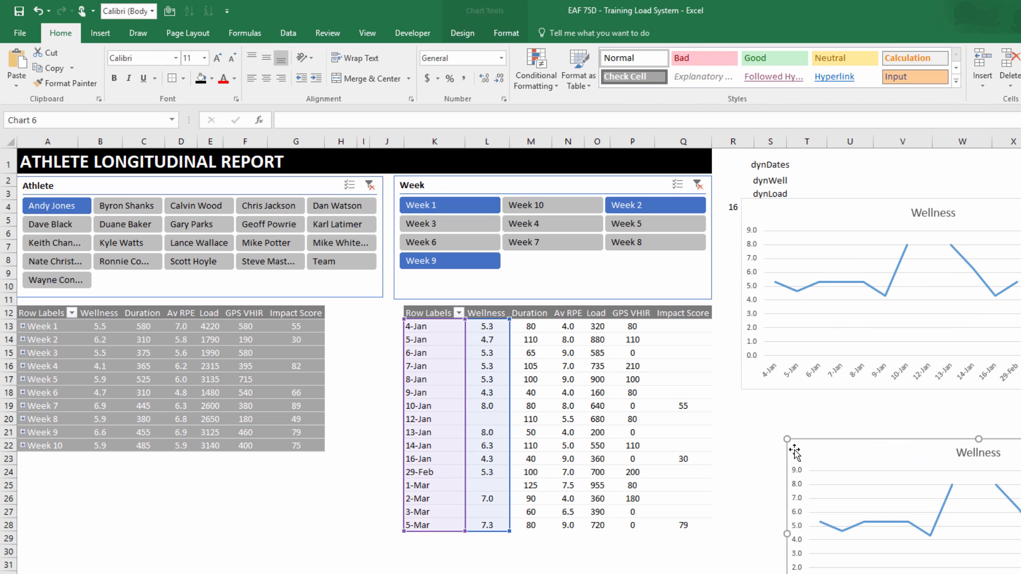
{"action": "left_click_drag", "start_coordinate": [795, 451], "coordinate": [761, 398]}
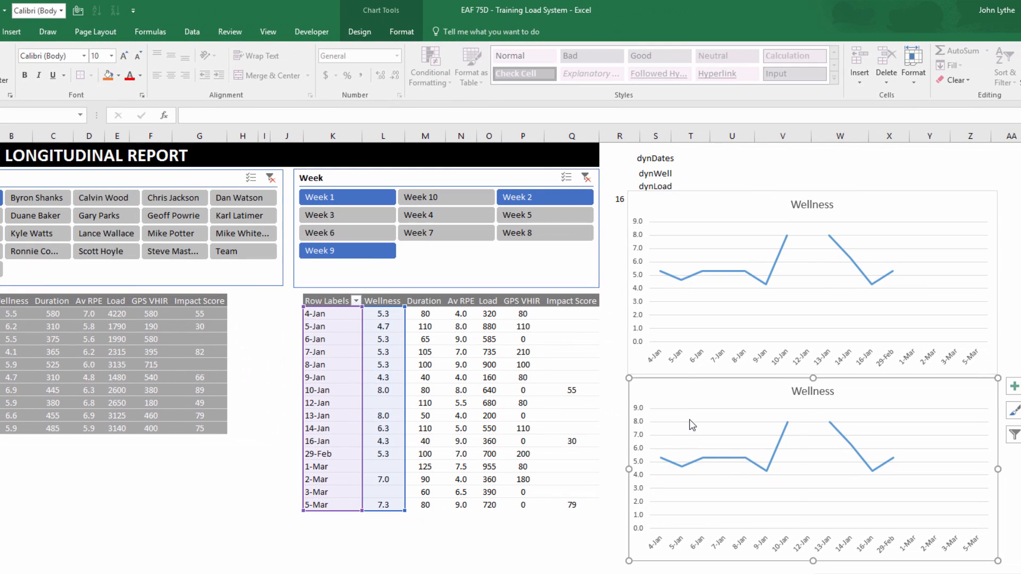
Rename the data series of the copied lower chart to Load.
{"action": "right_click", "coordinate": [694, 420]}
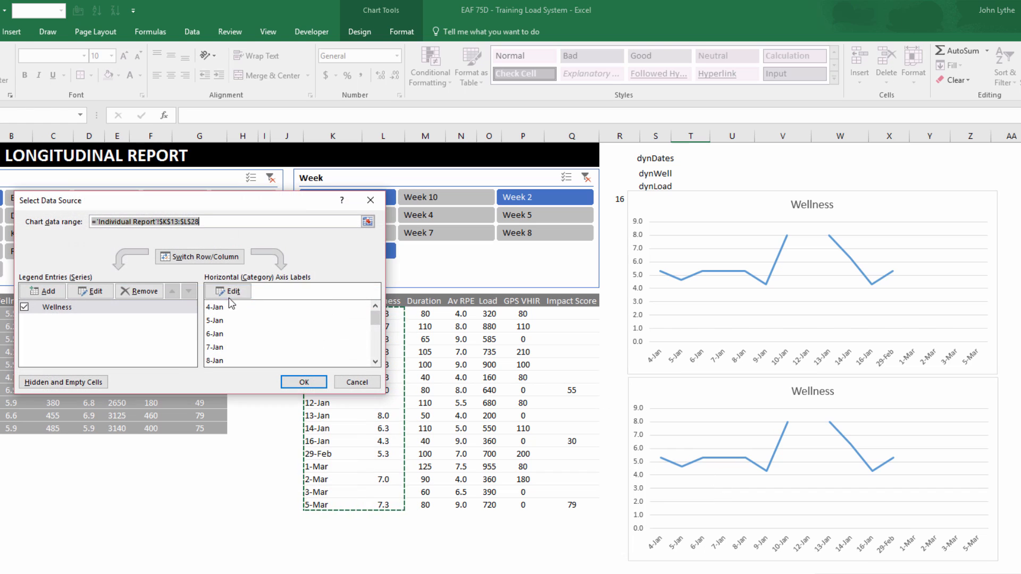
{"action": "left_click", "coordinate": [78, 307]}
{"action": "left_click", "coordinate": [88, 293]}
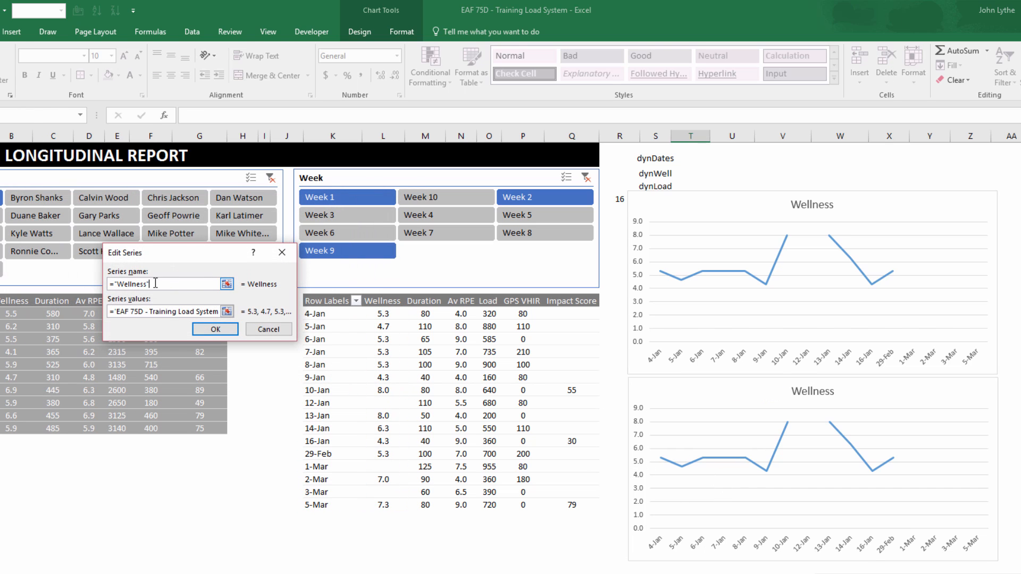
{"action": "left_click_drag", "start_coordinate": [151, 284], "coordinate": [68, 285]}
{"action": "type", "text": "Load"}
Change the Load series values from the dynWell name to dynLoad and apply the new data source.
{"action": "left_click_drag", "start_coordinate": [197, 311], "coordinate": [250, 314]}
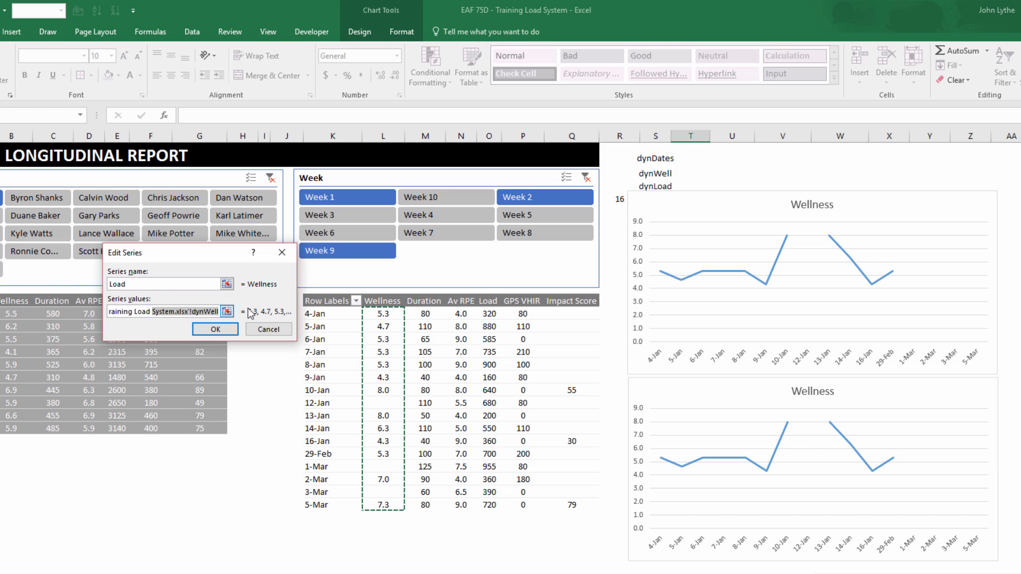
{"action": "left_click", "coordinate": [205, 313]}
{"action": "key", "text": "Delete"}
{"action": "key", "text": "Delete"}
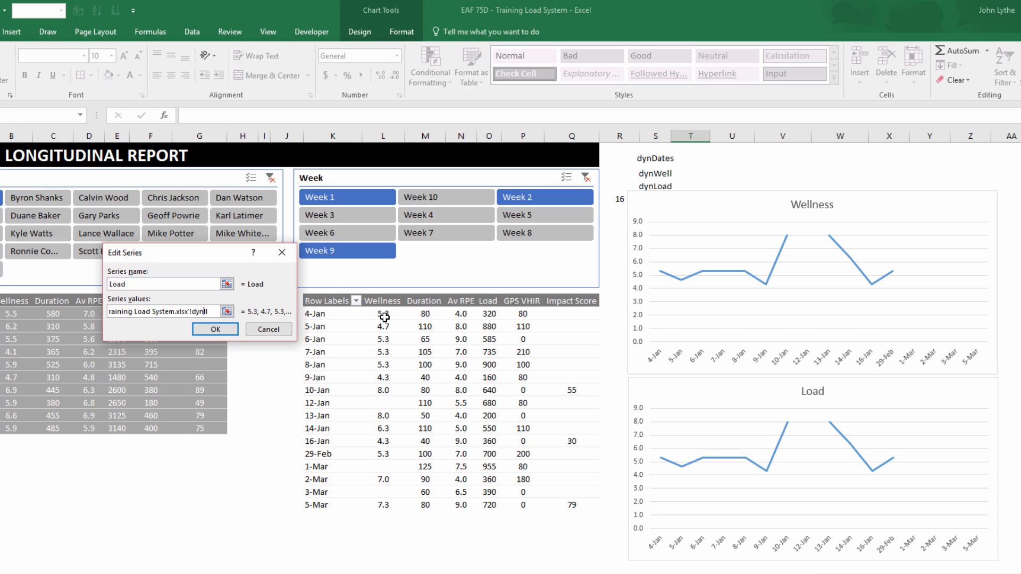
{"action": "type", "text": "Load"}
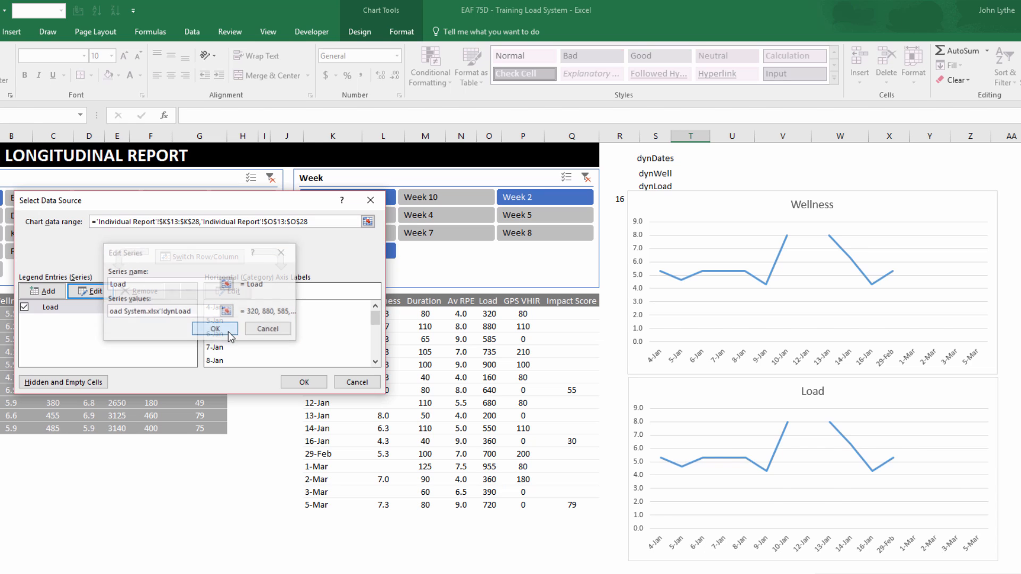
{"action": "left_click", "coordinate": [229, 330]}
{"action": "left_click", "coordinate": [303, 382]}
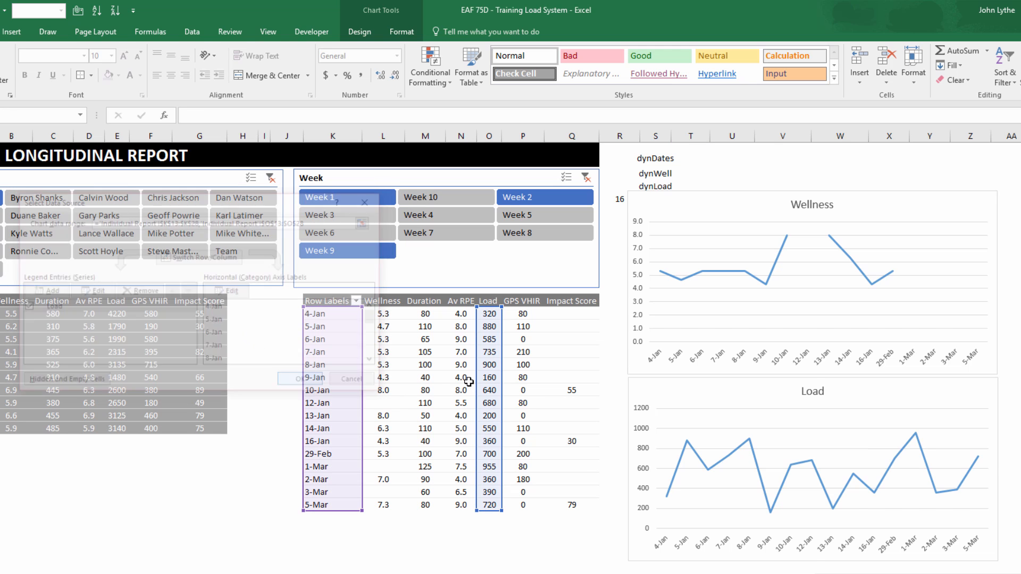
Change the Load chart's type to Clustered Column.
{"action": "right_click", "coordinate": [698, 457]}
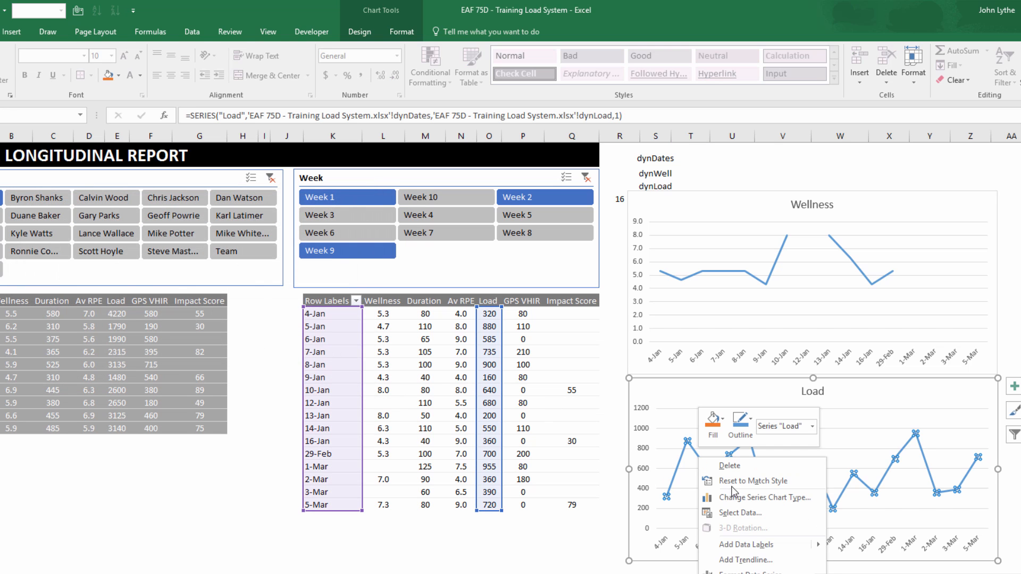
{"action": "left_click", "coordinate": [738, 498]}
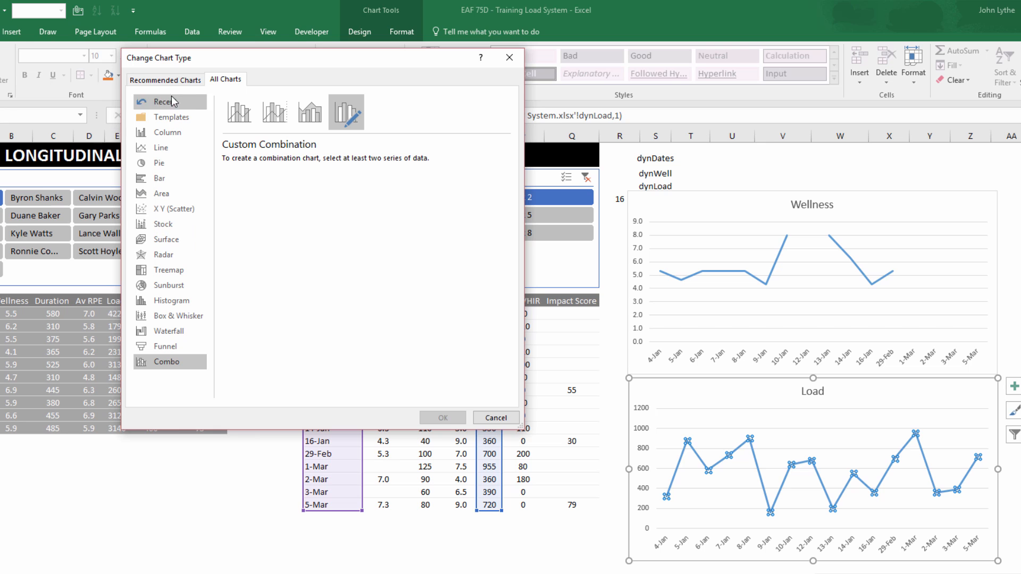
{"action": "left_click", "coordinate": [170, 134]}
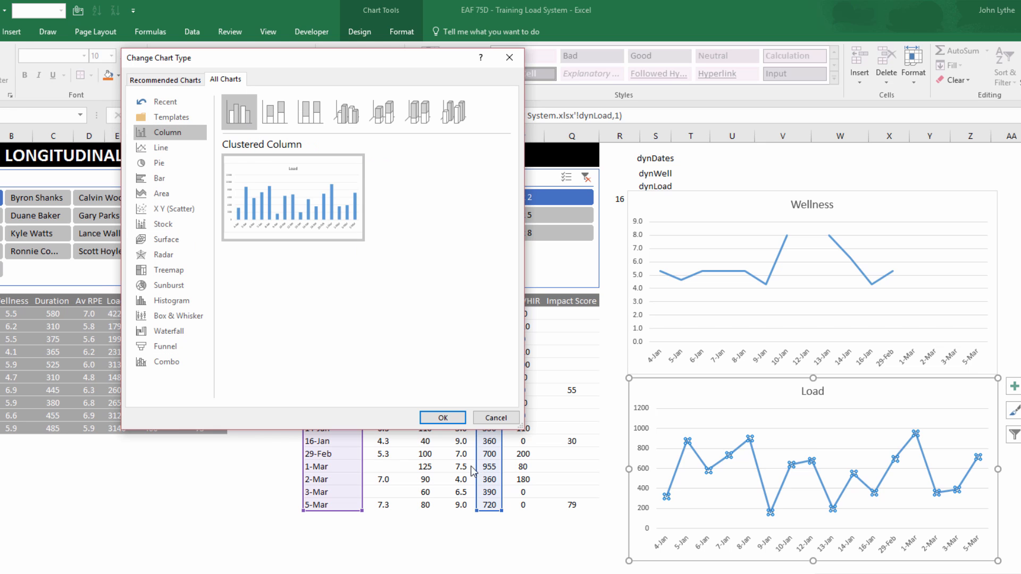
{"action": "left_click", "coordinate": [443, 418]}
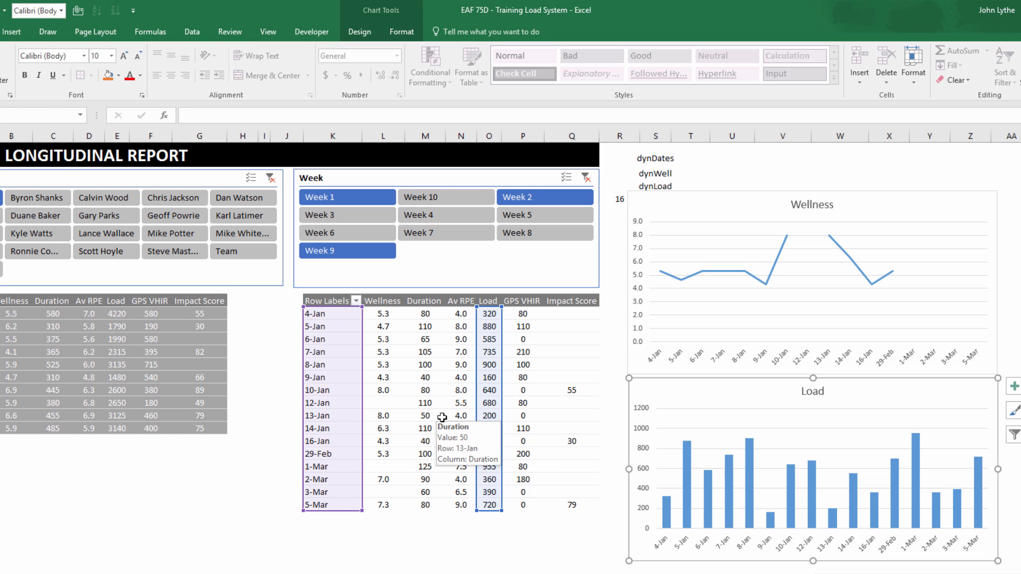
Set the Wellness chart's vertical axis bounds to 0 and 10 and format its labels without decimals.
{"action": "left_click", "coordinate": [640, 262]}
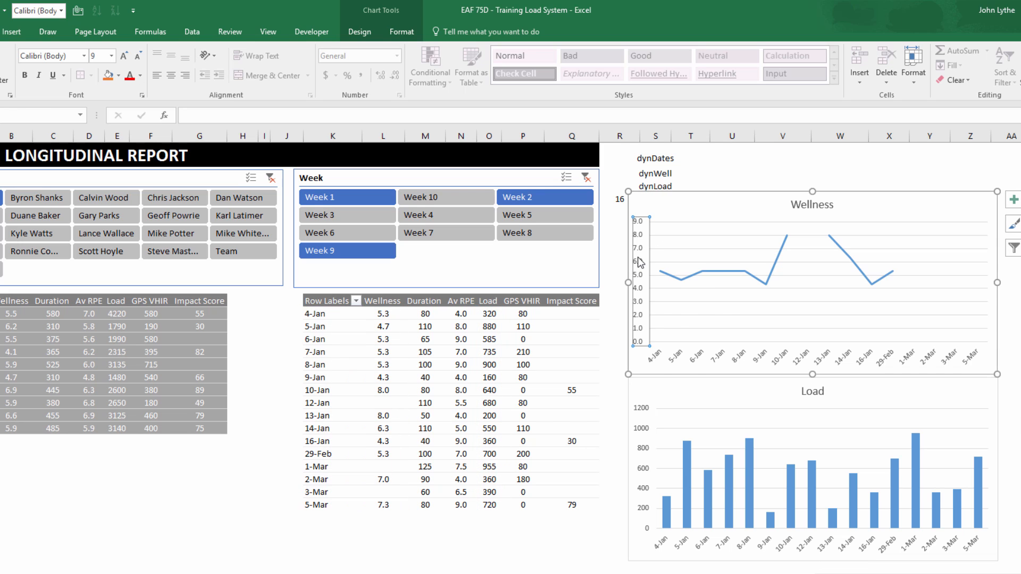
{"action": "right_click", "coordinate": [641, 262]}
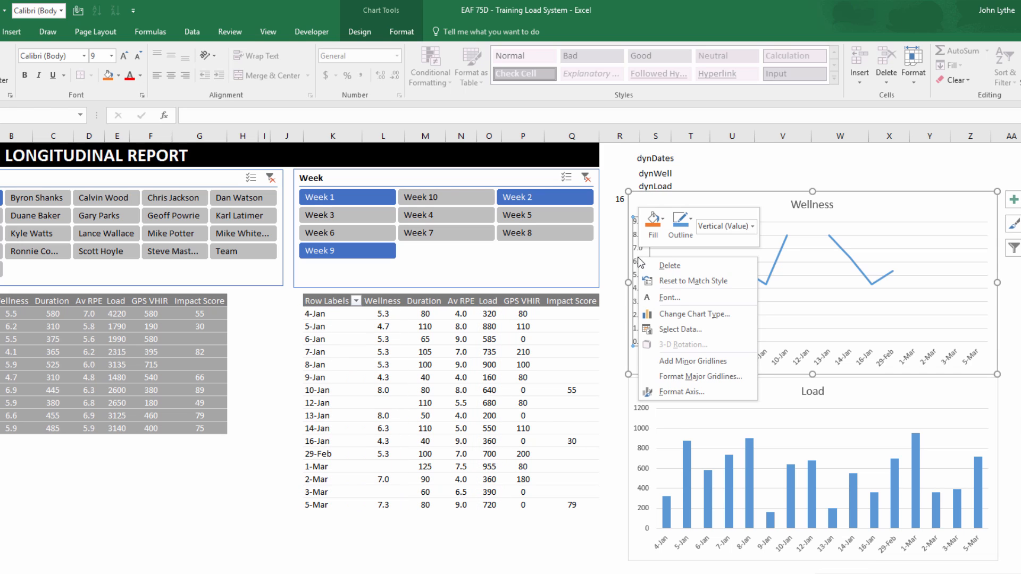
{"action": "left_click", "coordinate": [679, 393]}
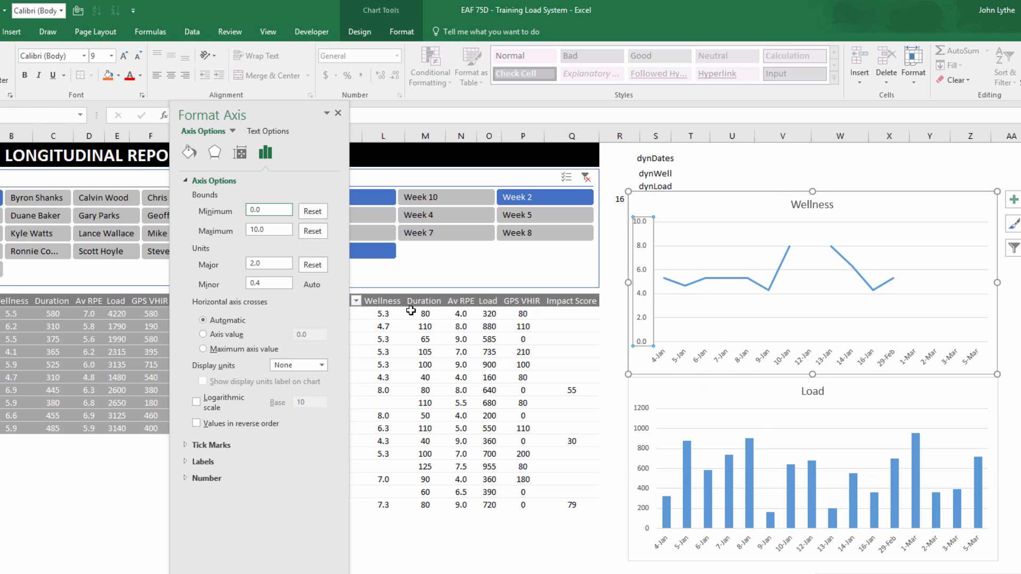
{"action": "left_click", "coordinate": [337, 113]}
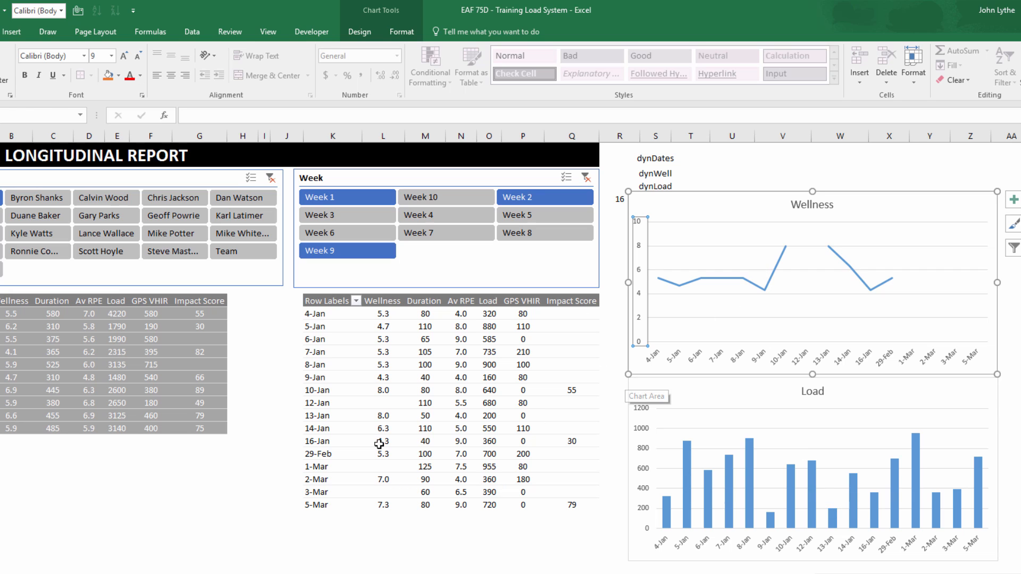
{"action": "left_click", "coordinate": [221, 494]}
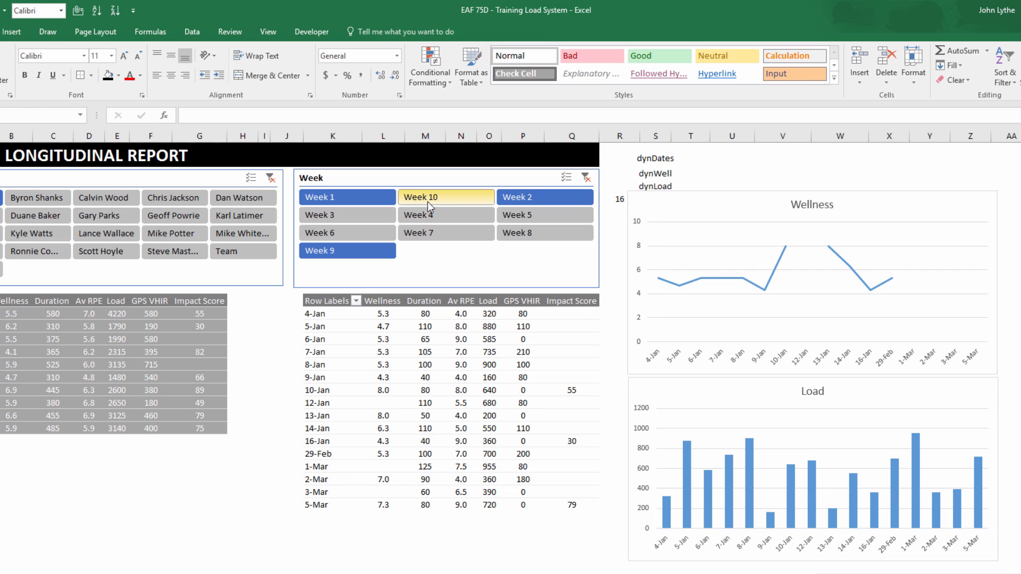
Filter the daily table and both charts to one week at a time: Weeks 2, 3, 4, 5, 8, 7 and 6.
{"action": "left_click", "coordinate": [532, 198]}
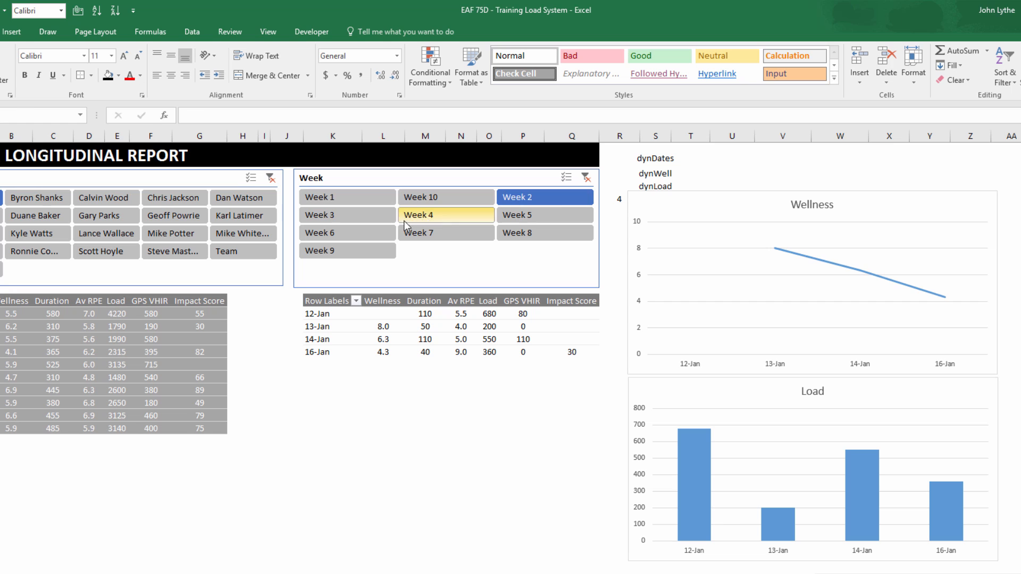
{"action": "left_click", "coordinate": [366, 218]}
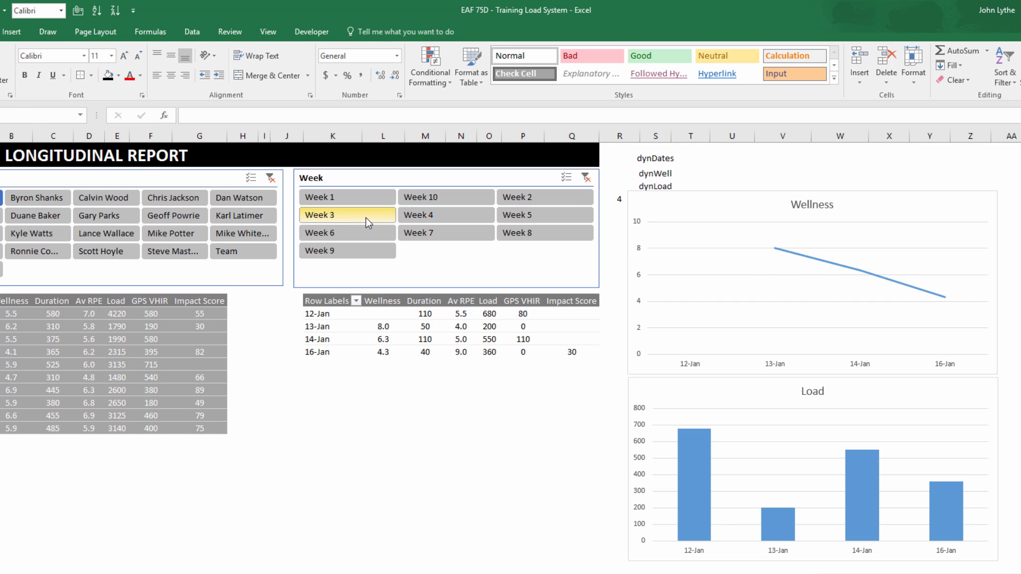
{"action": "left_click", "coordinate": [411, 211]}
{"action": "left_click", "coordinate": [541, 215]}
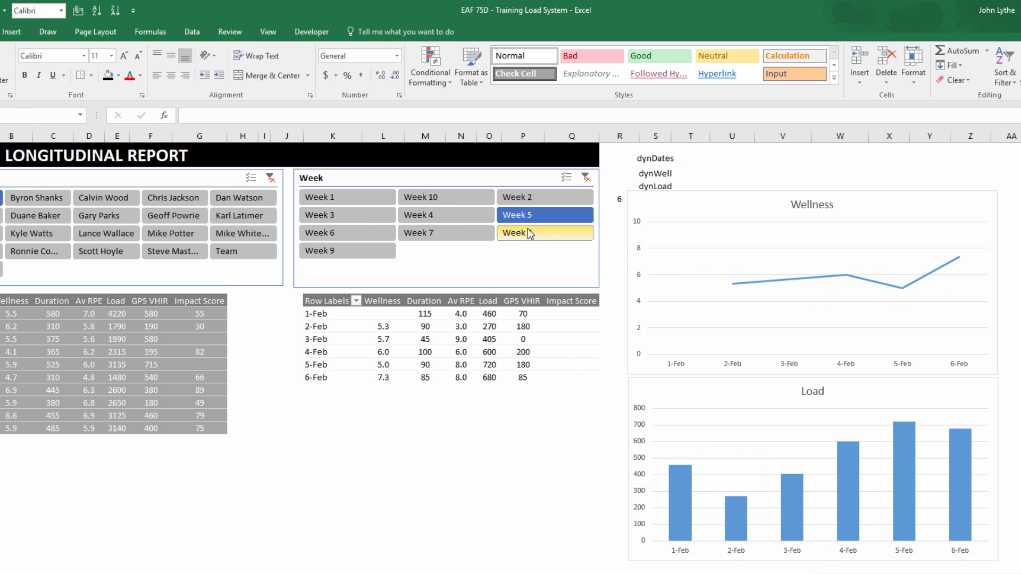
{"action": "left_click", "coordinate": [528, 233]}
{"action": "left_click", "coordinate": [473, 230]}
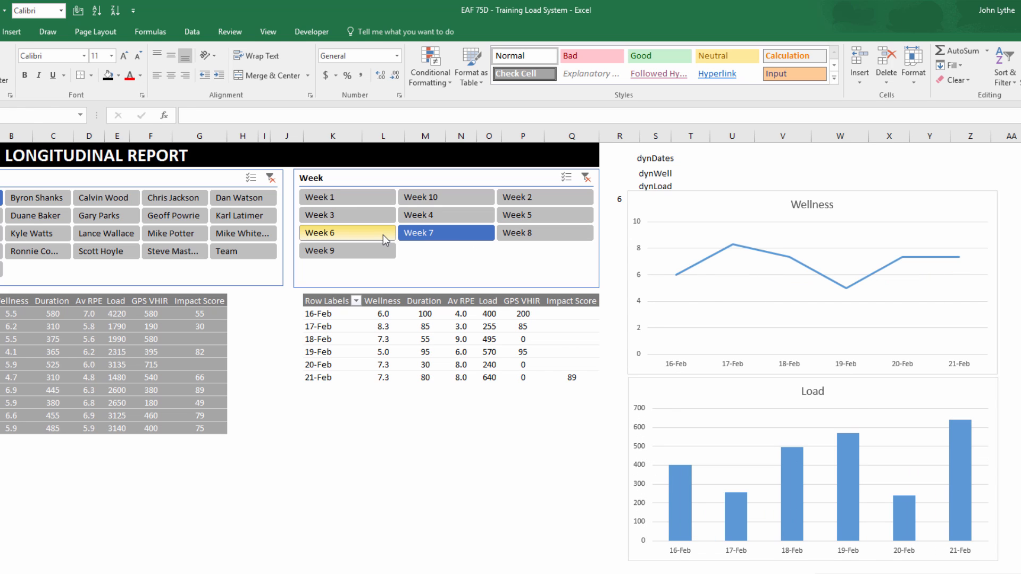
{"action": "left_click", "coordinate": [378, 234]}
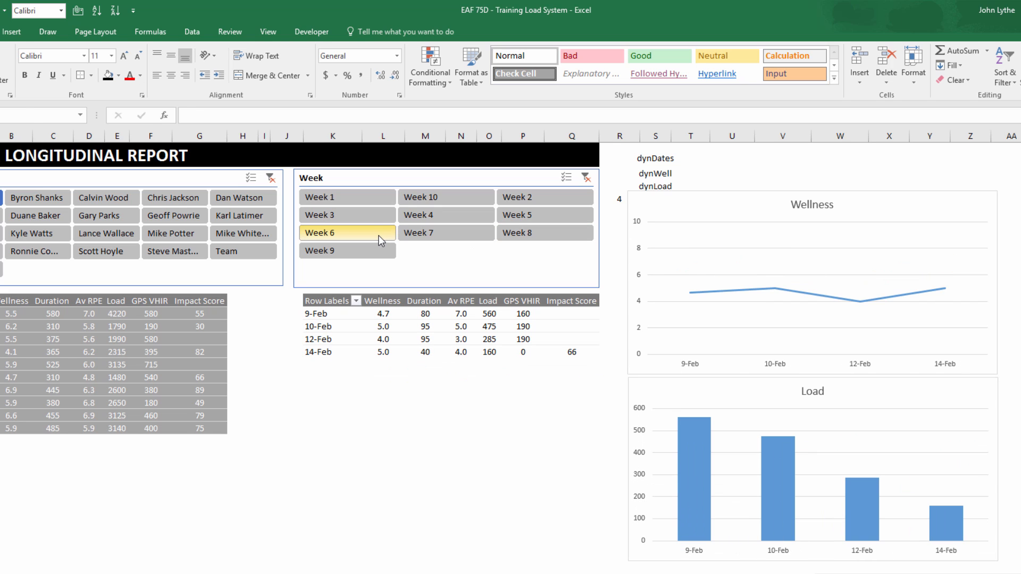
Filter the report to Week 1 and Week 2 together, and go to the Training Load summary sheet.
{"action": "left_click", "coordinate": [383, 203]}
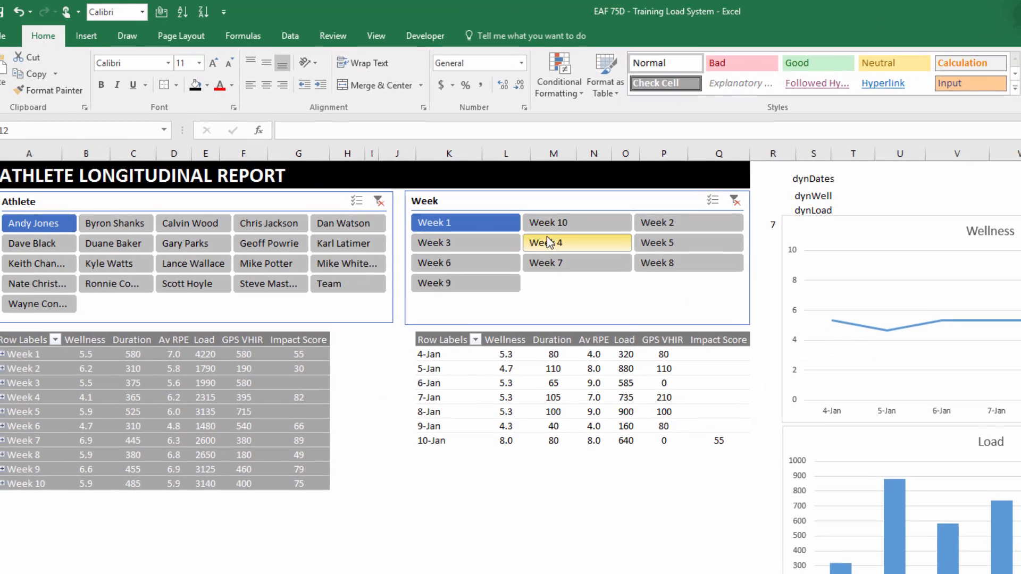
{"action": "left_click", "coordinate": [524, 198], "text": "ctrl"}
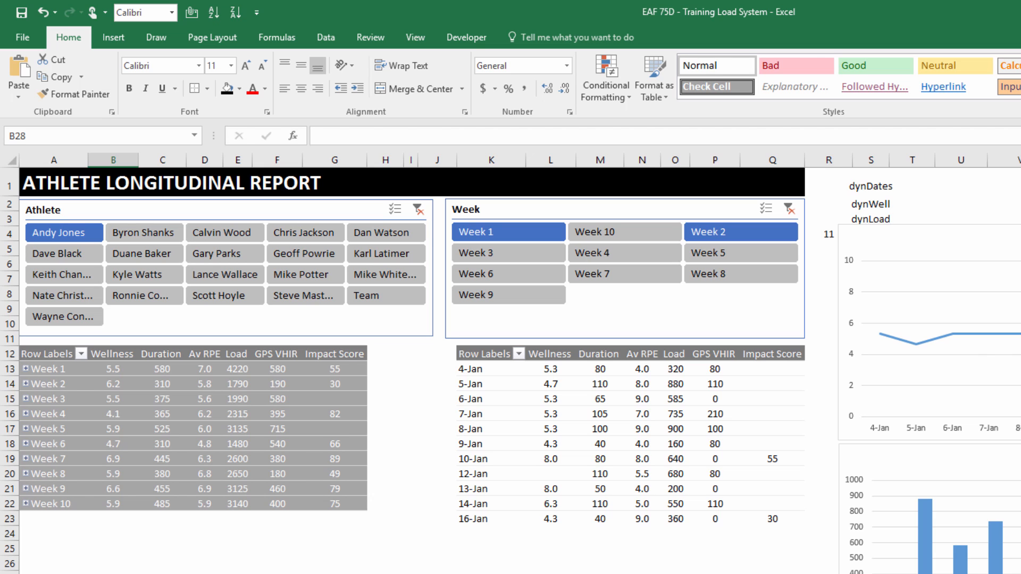
{"action": "left_click", "coordinate": [155, 573]}
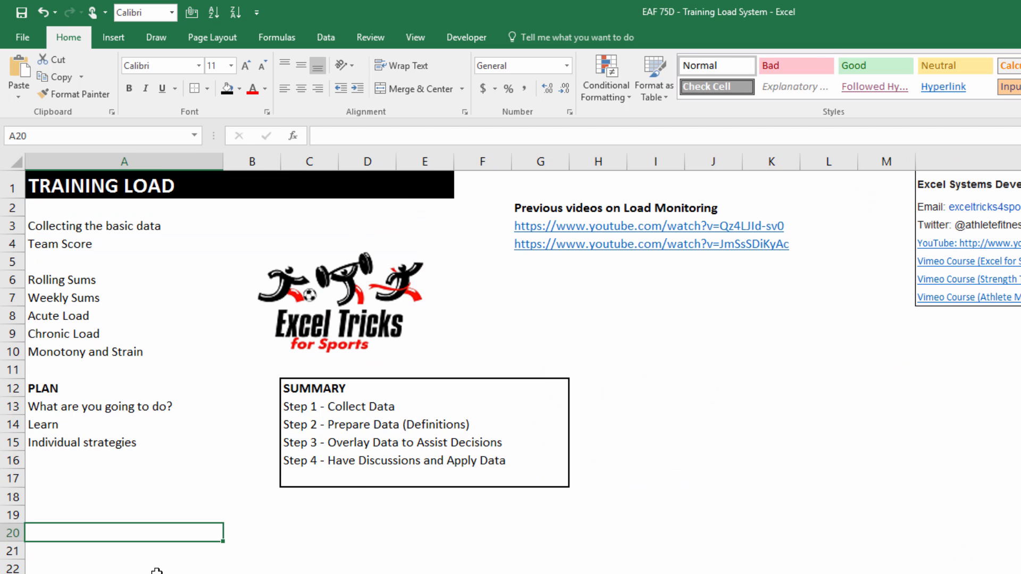